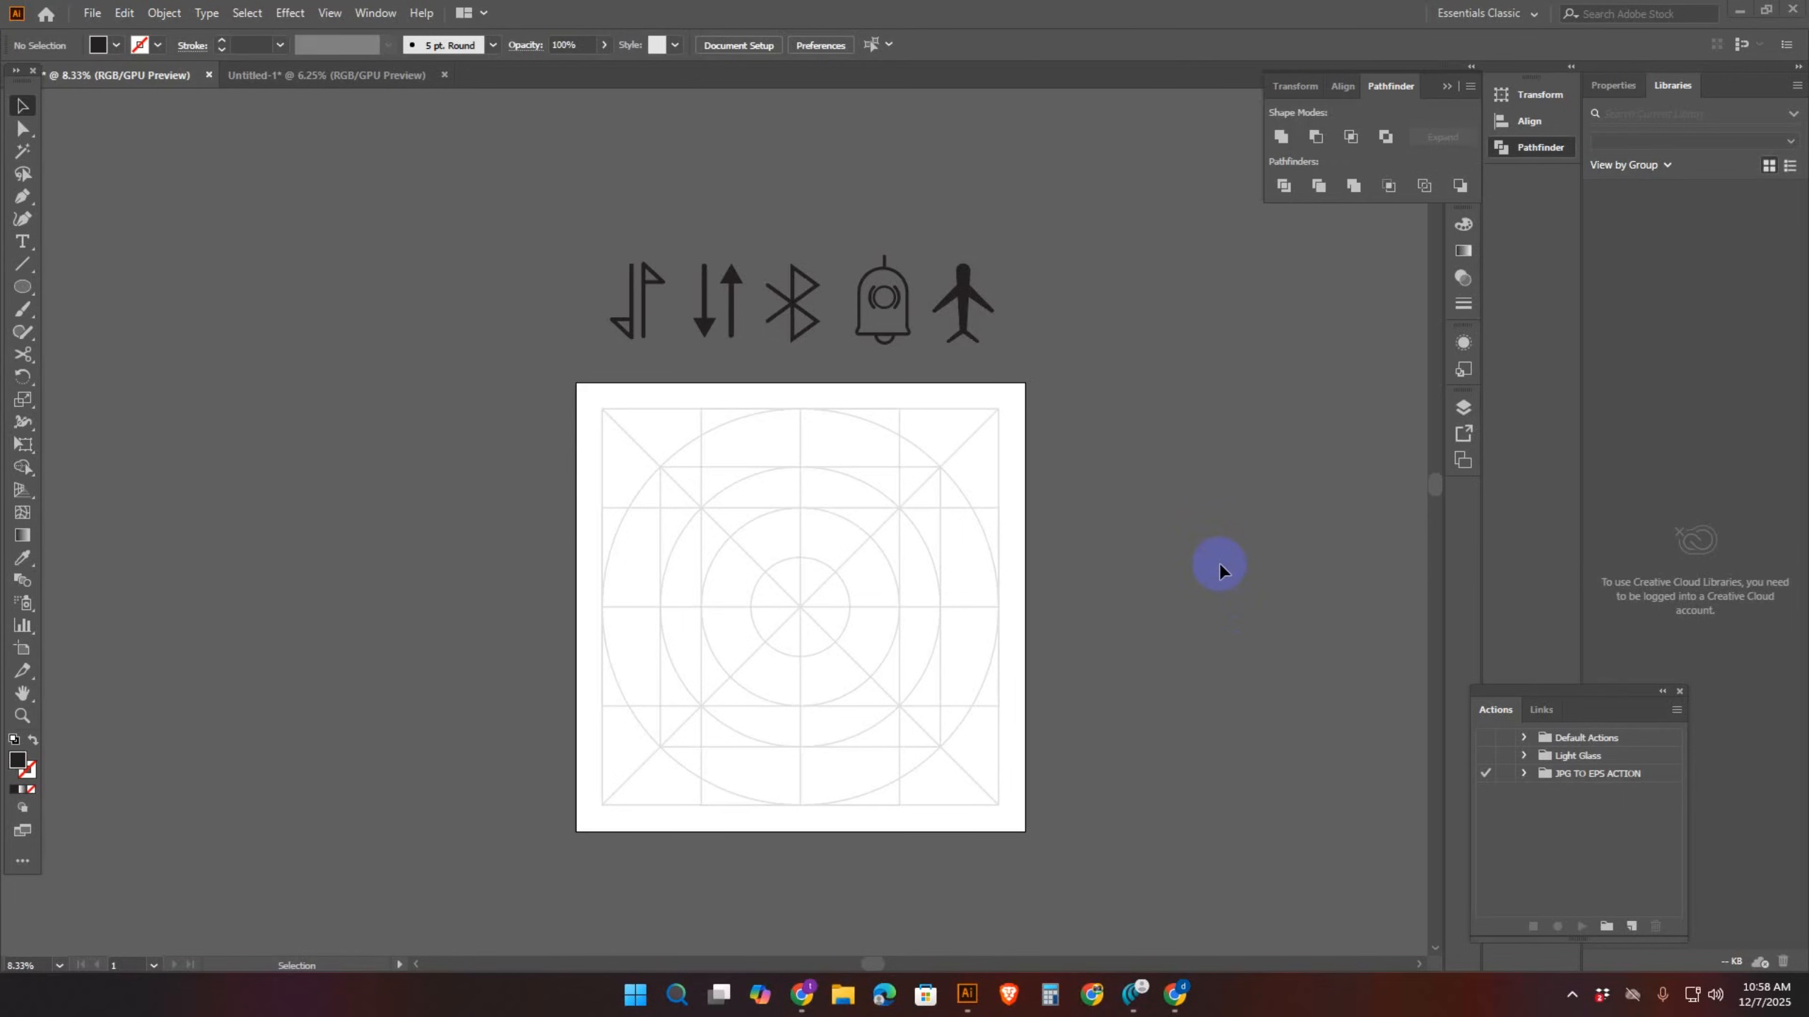
Switch to Adobe Illustrator and bring up the document with the circular icon grid
click(1182, 318)
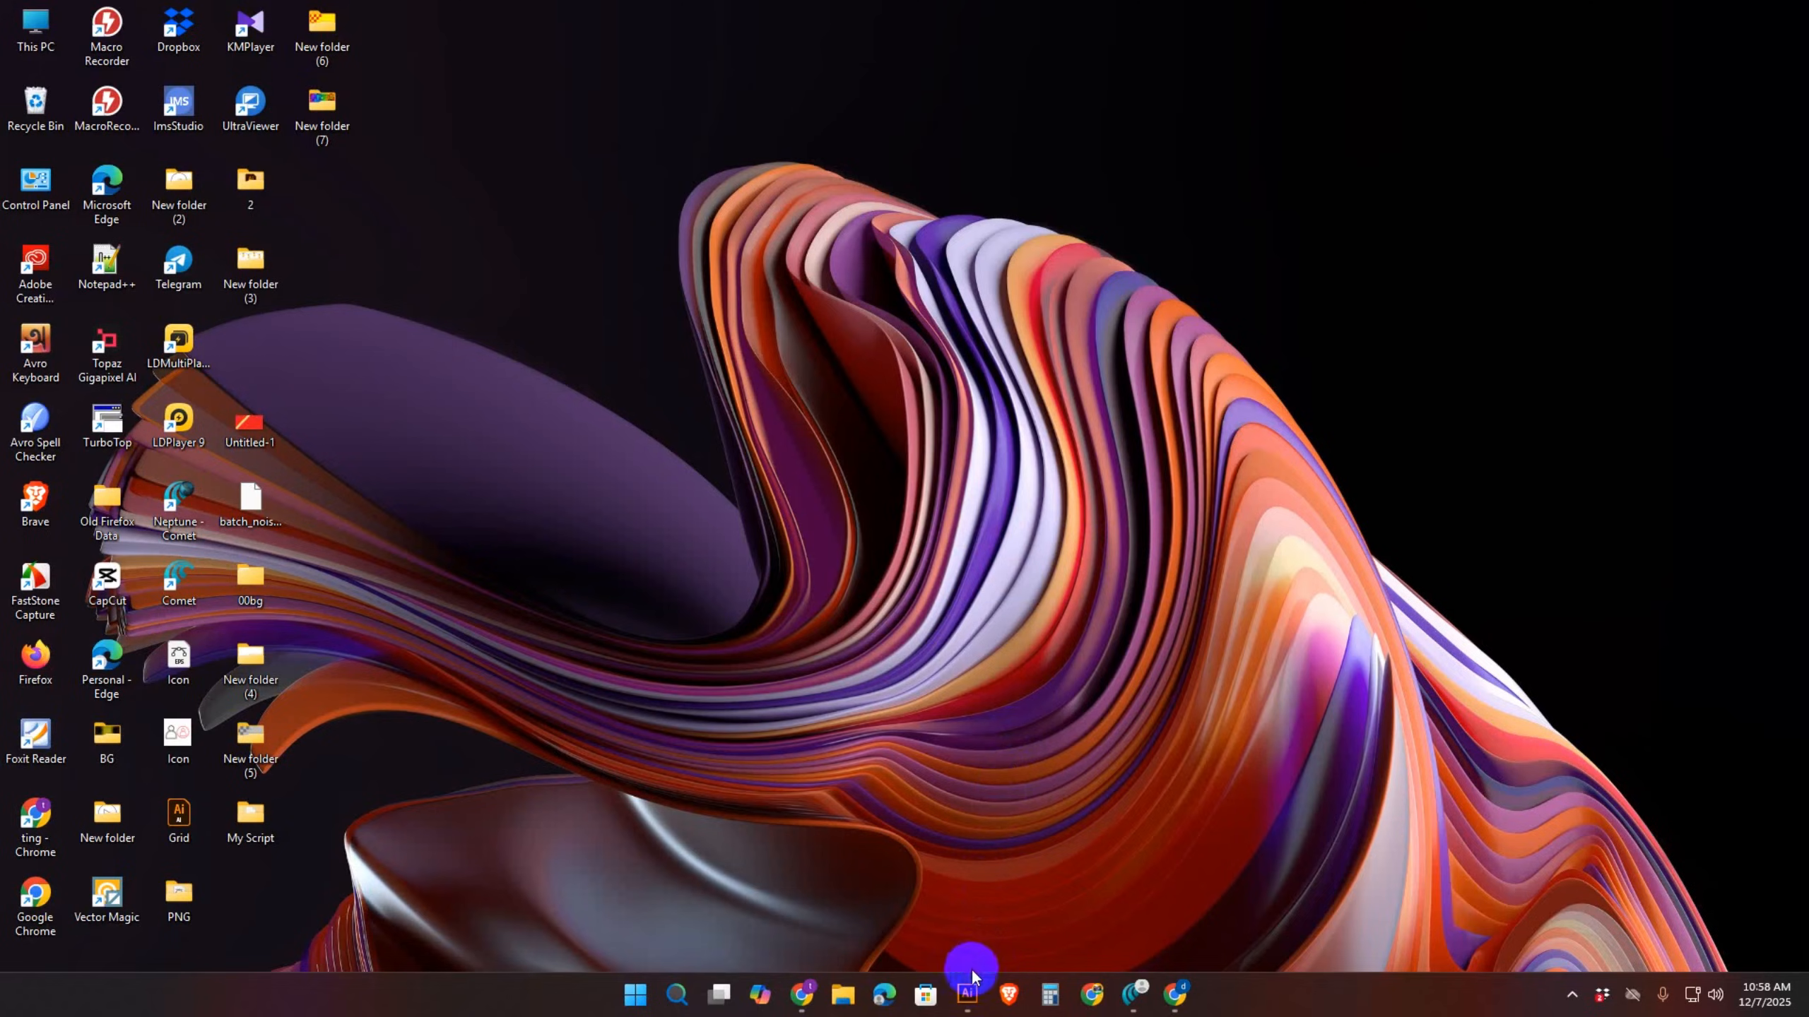
click(971, 997)
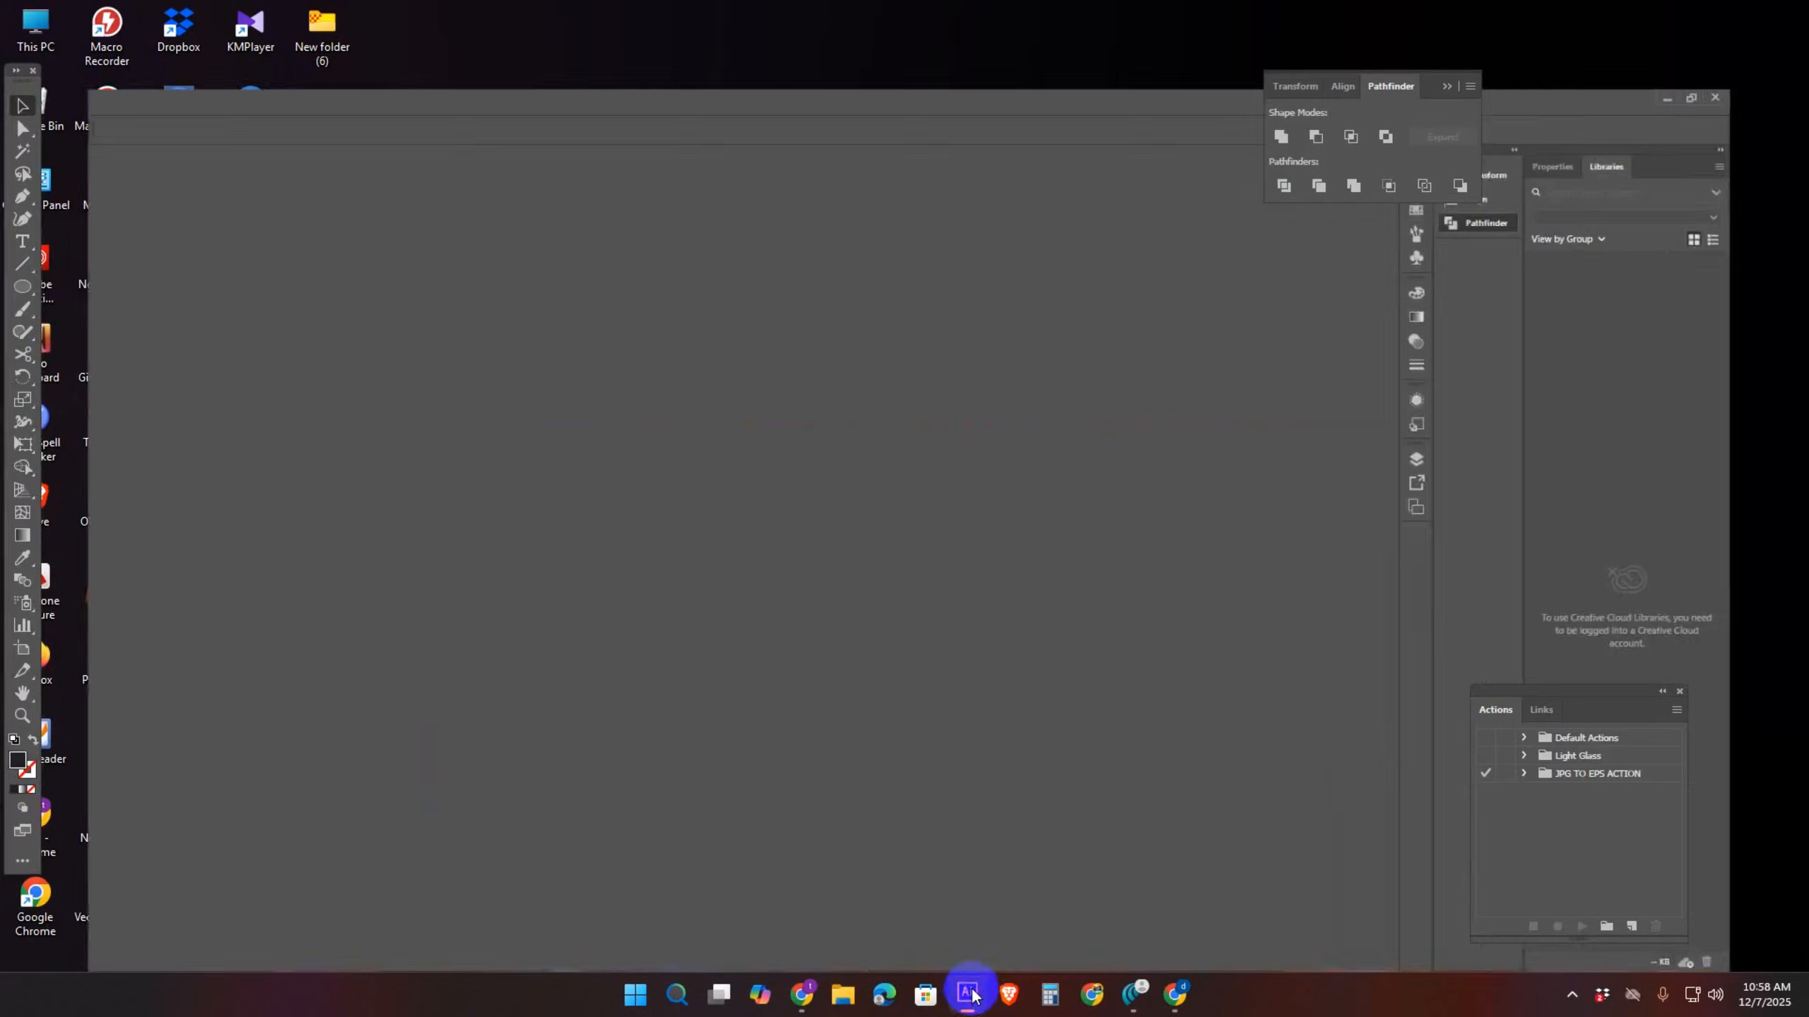
click(743, 588)
click(1031, 681)
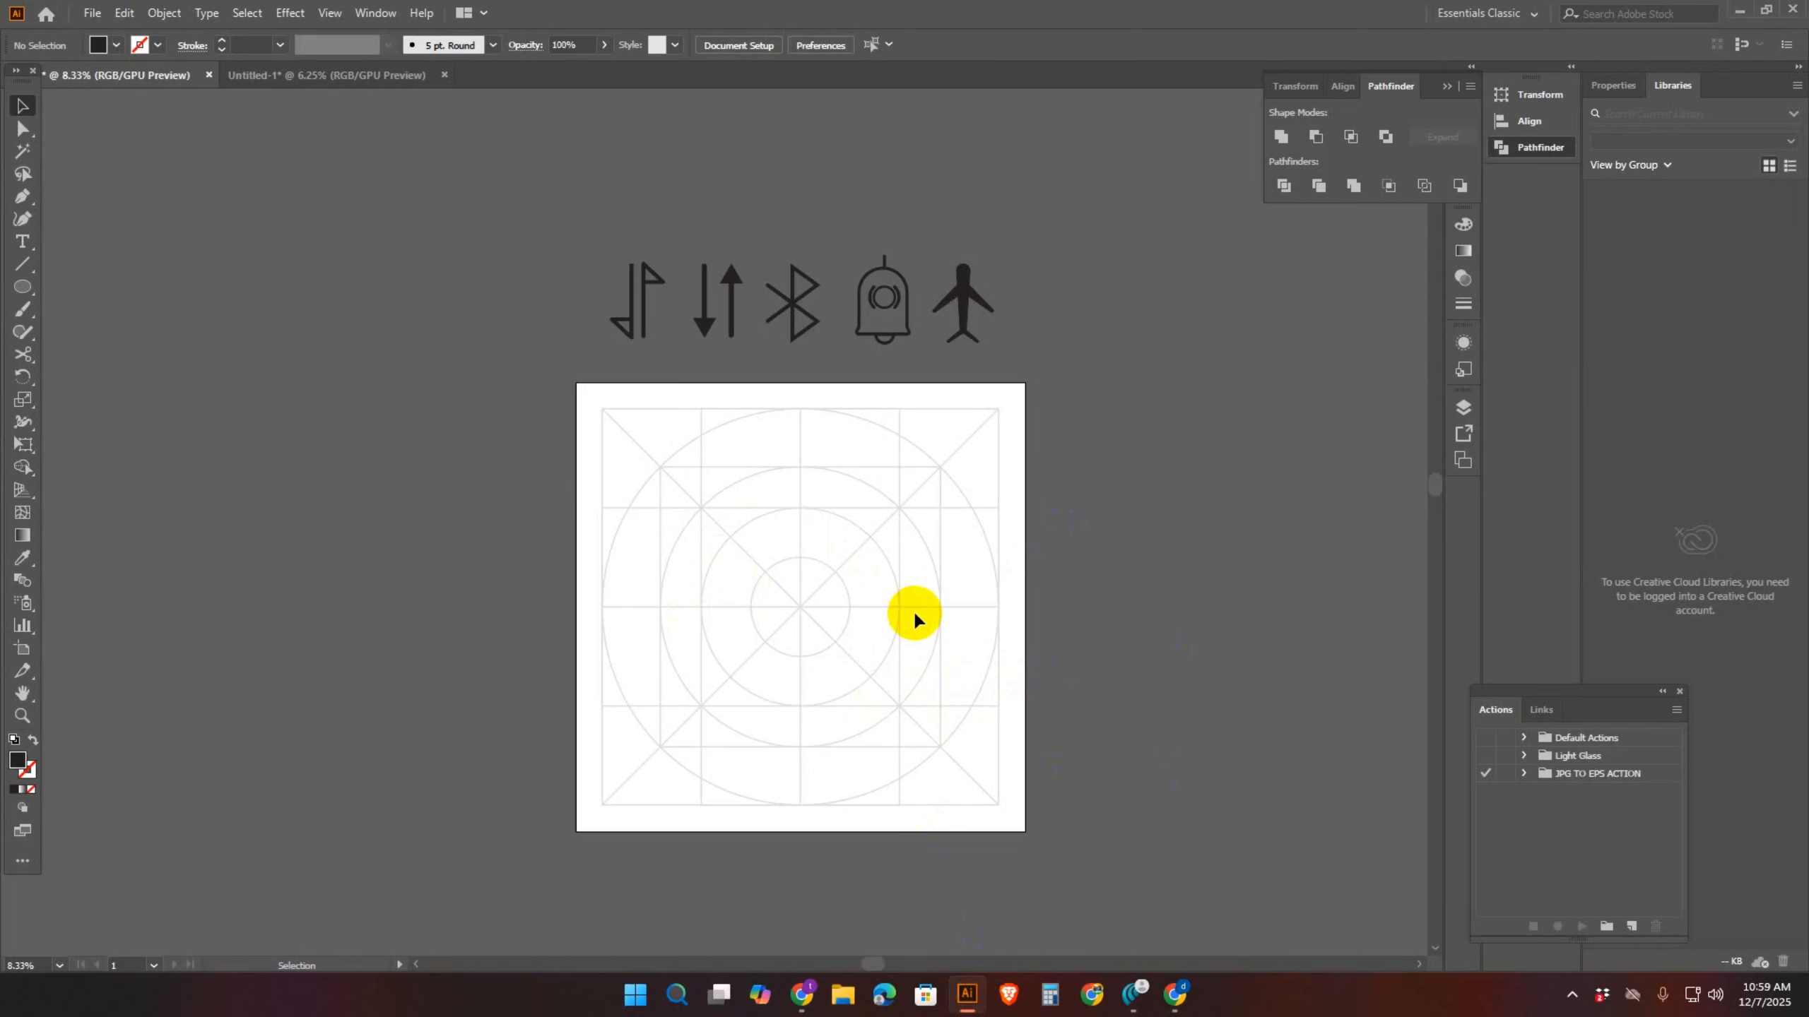
drag(601, 207, 773, 324)
click(727, 488)
drag(699, 396, 788, 356)
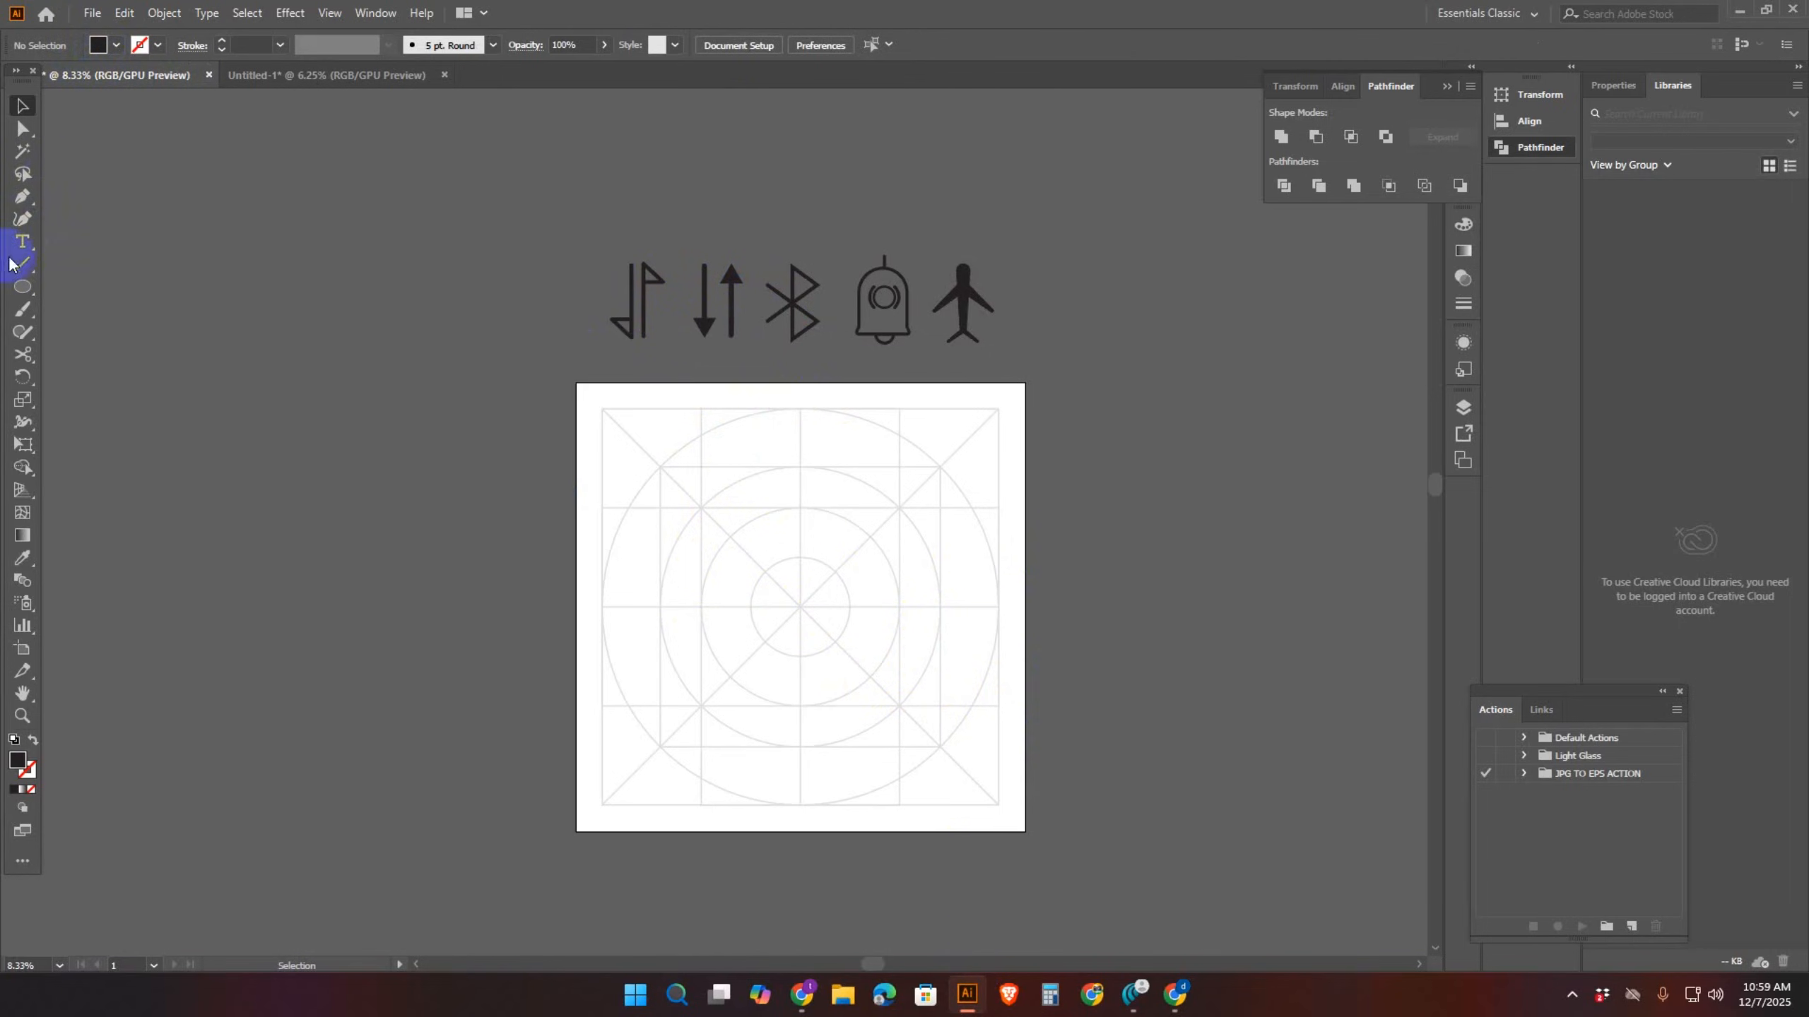
Draw a vertical line about 888 px long from the top of the second-smallest grid circle to the grid centre
drag(22, 264, 149, 262)
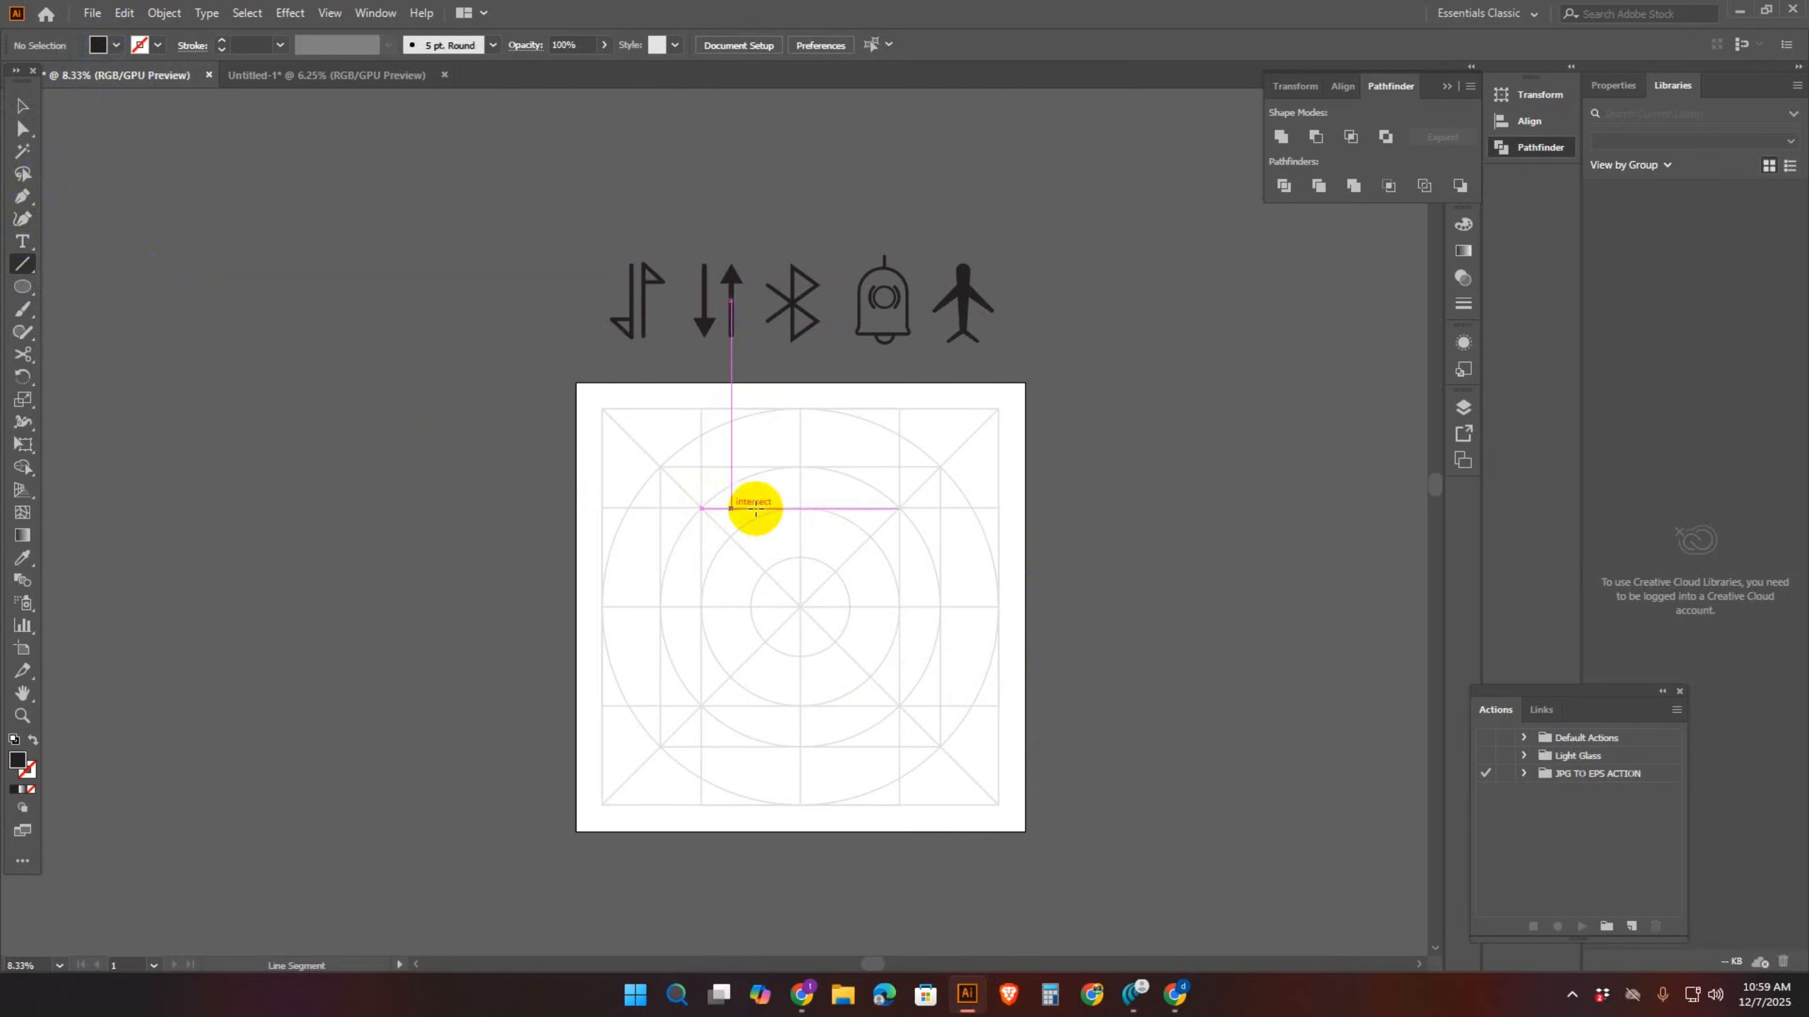
key(ctrl+equal)
drag(928, 582, 907, 506)
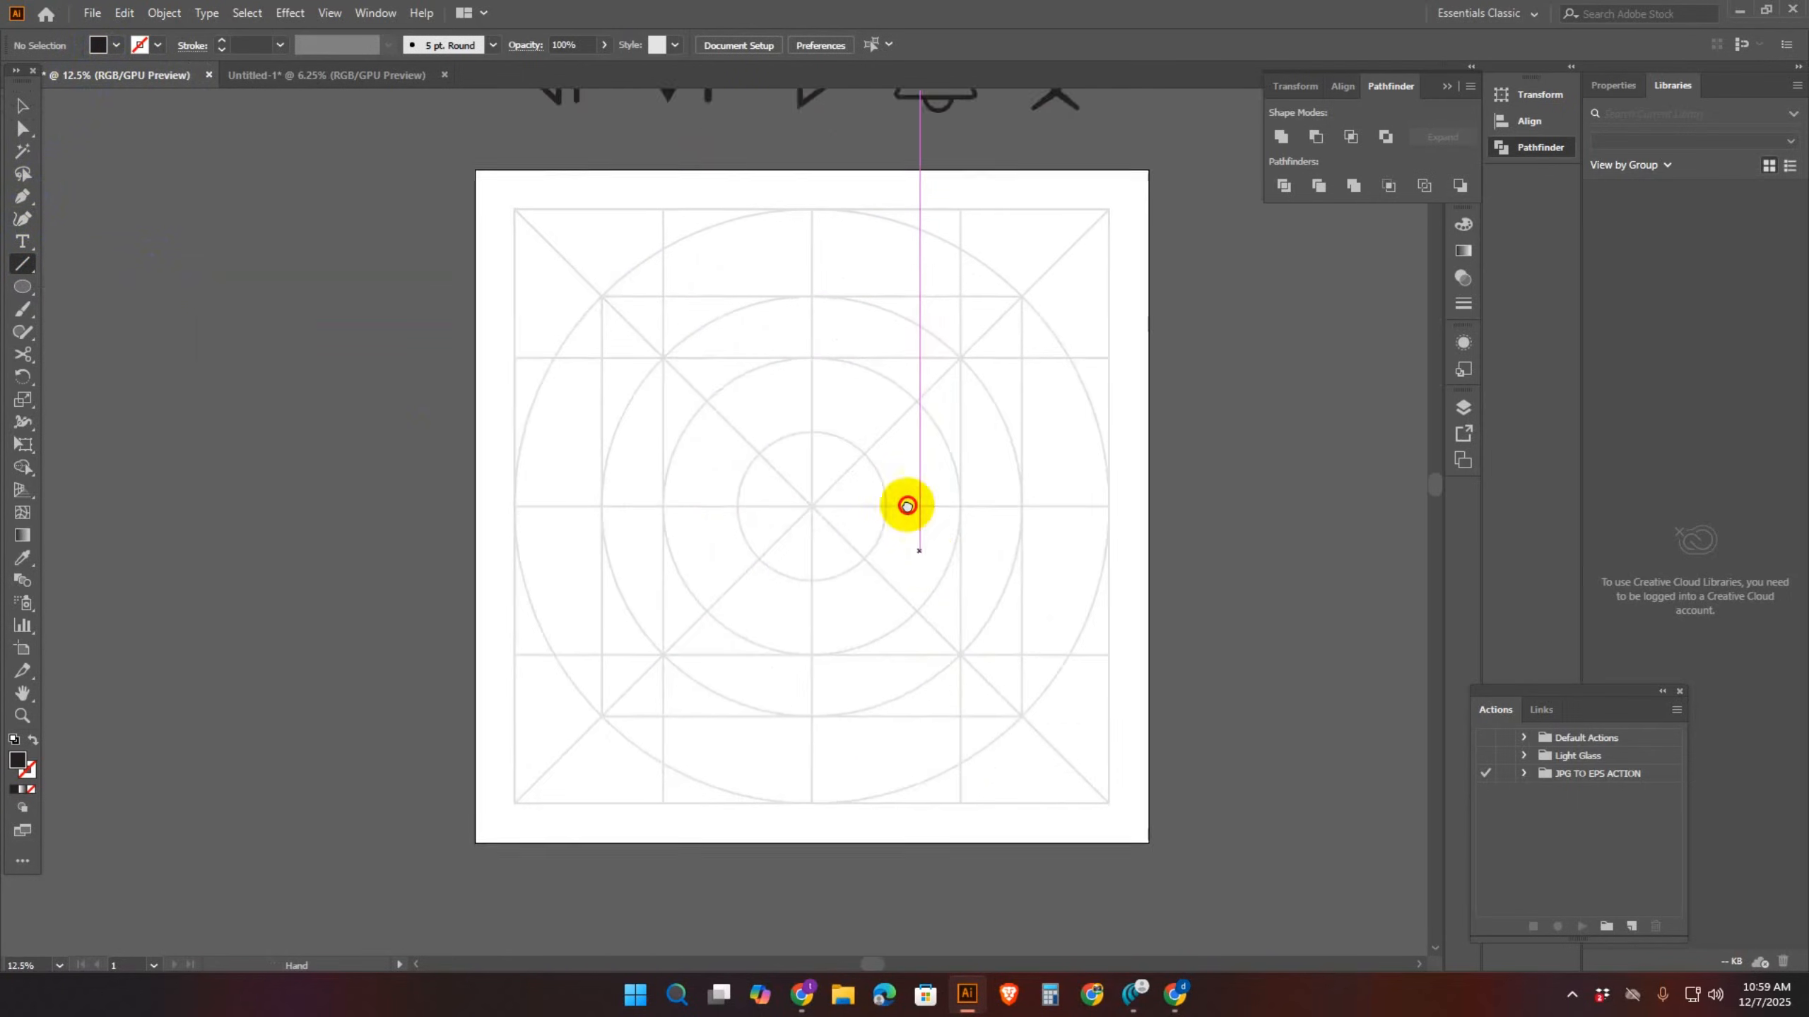
drag(788, 342, 788, 491)
Give the vertical line a black stroke with a weight of 80 pt
click(160, 46)
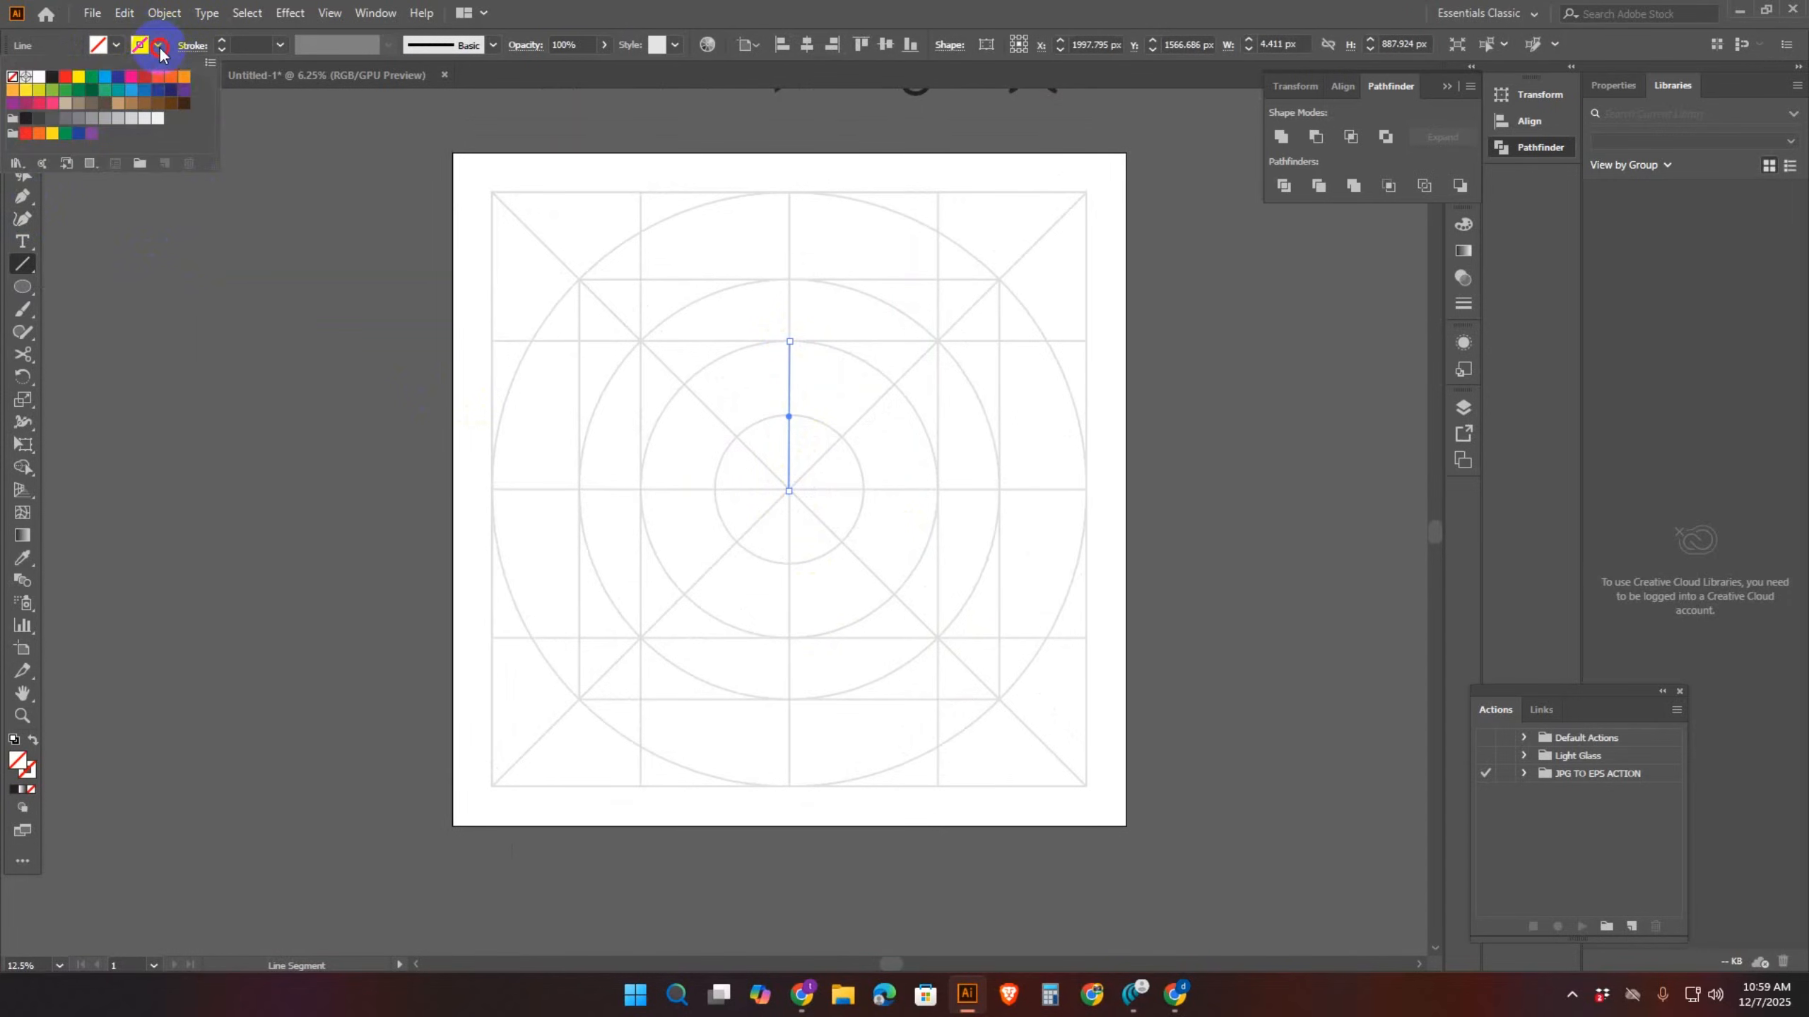
click(52, 76)
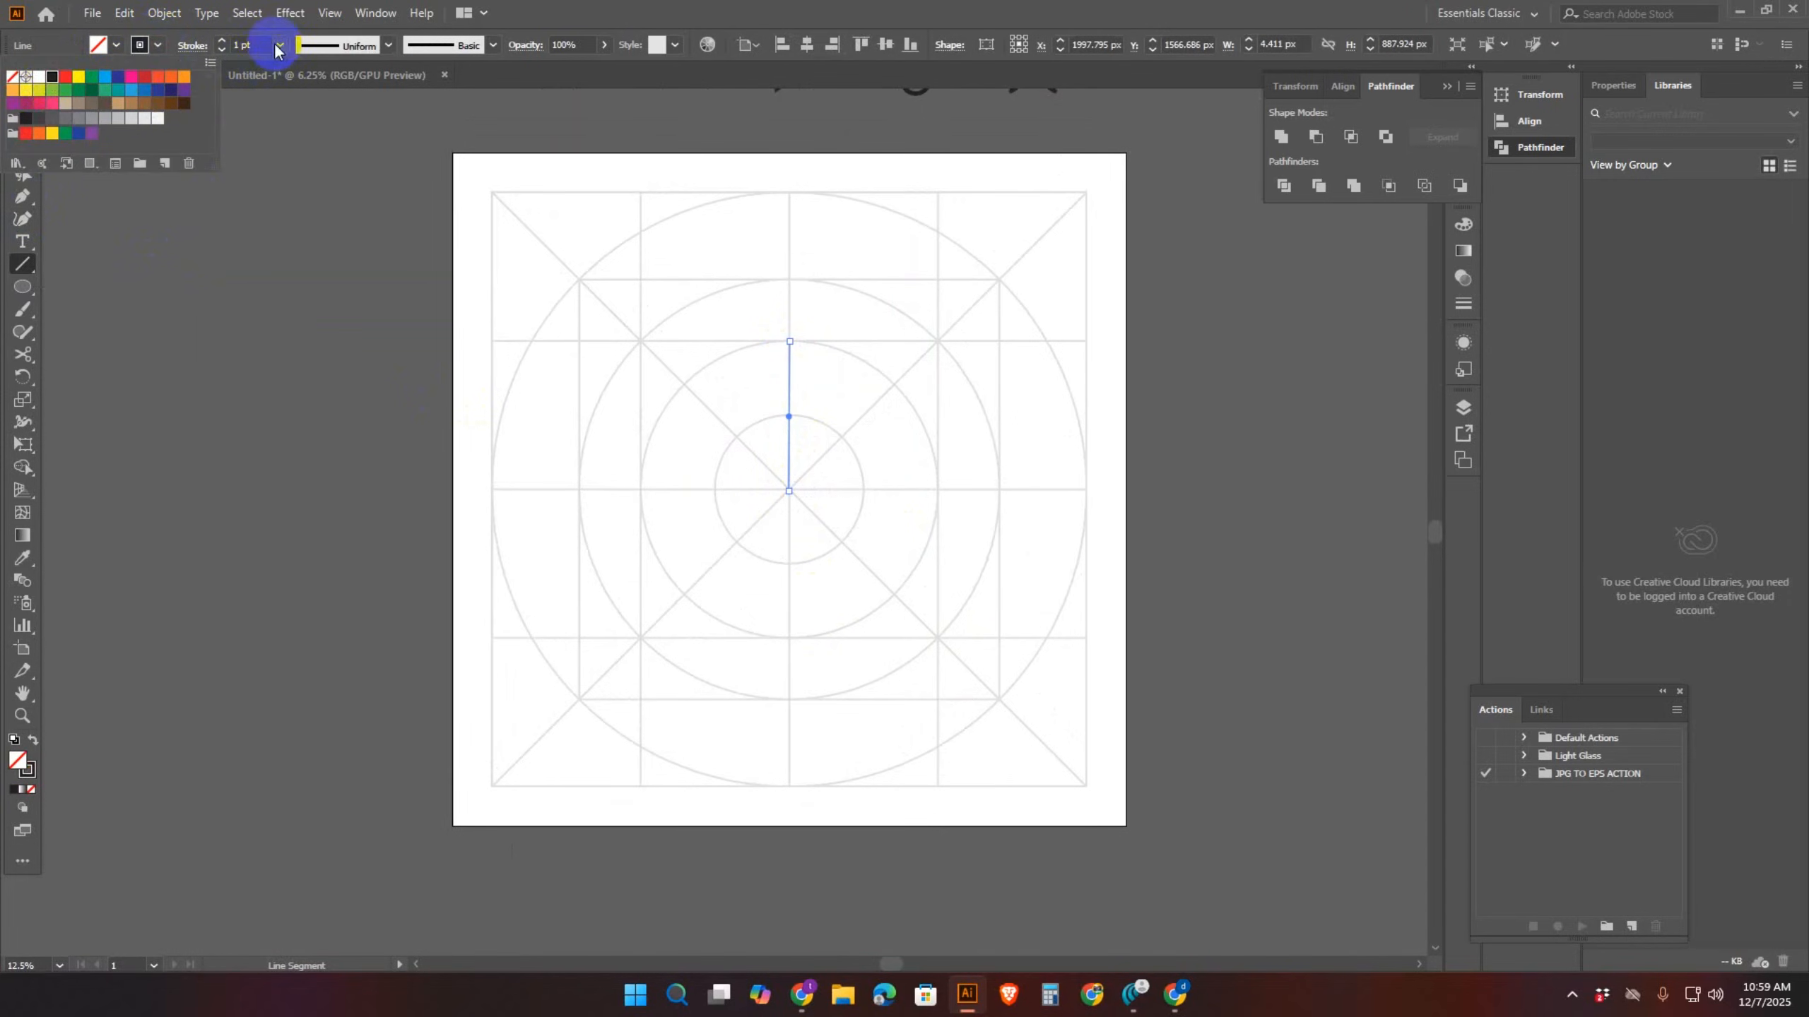
click(245, 46)
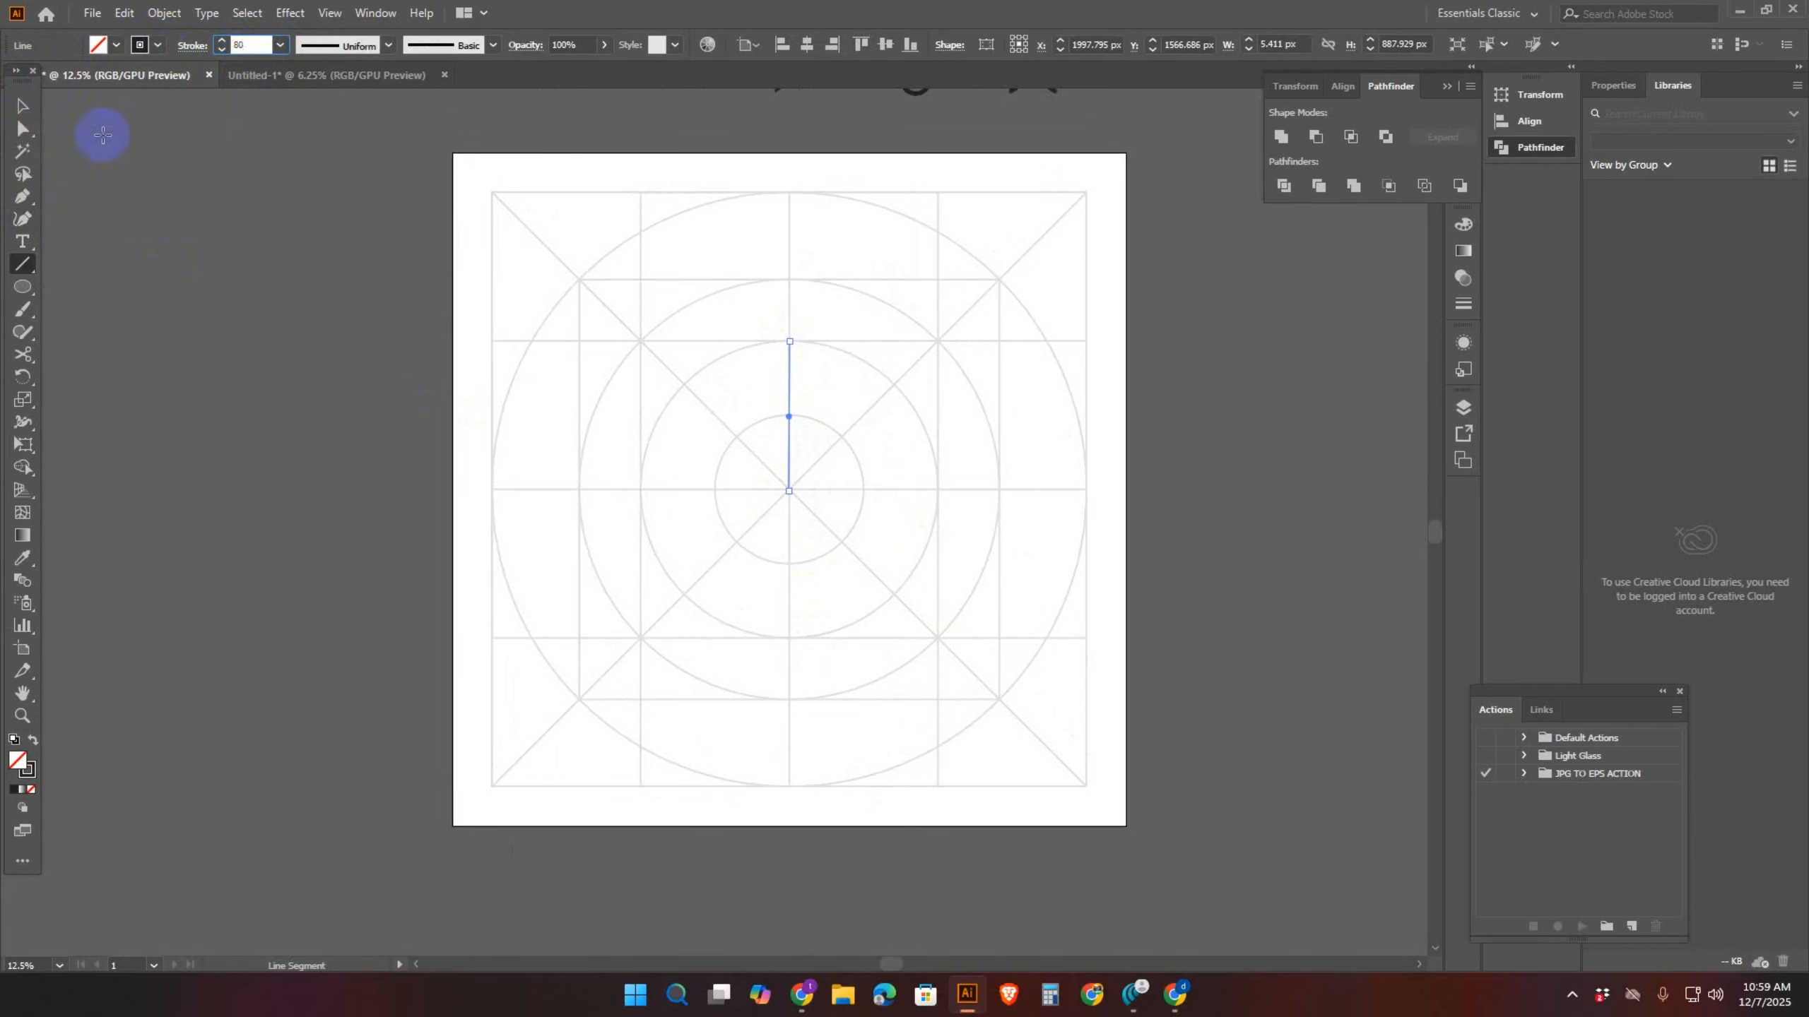
click(21, 106)
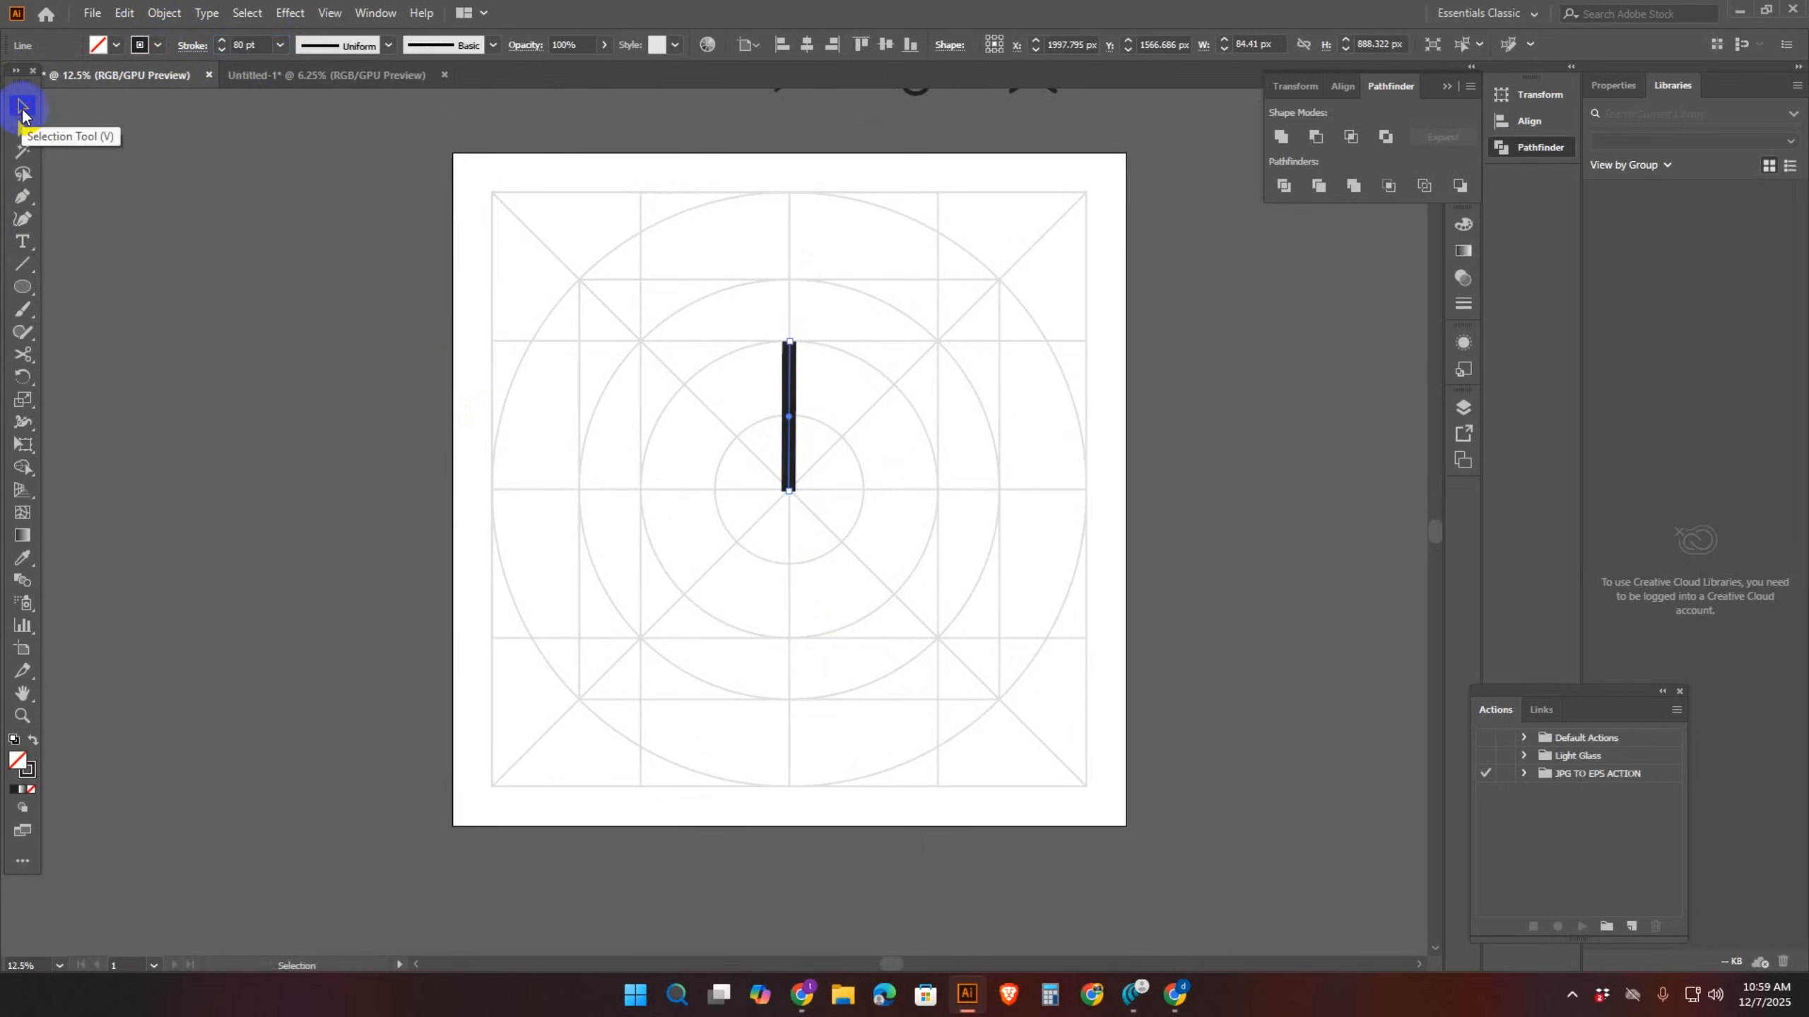
Set the vertical line's stroke ends to Round Cap and deselect it
click(194, 47)
click(97, 93)
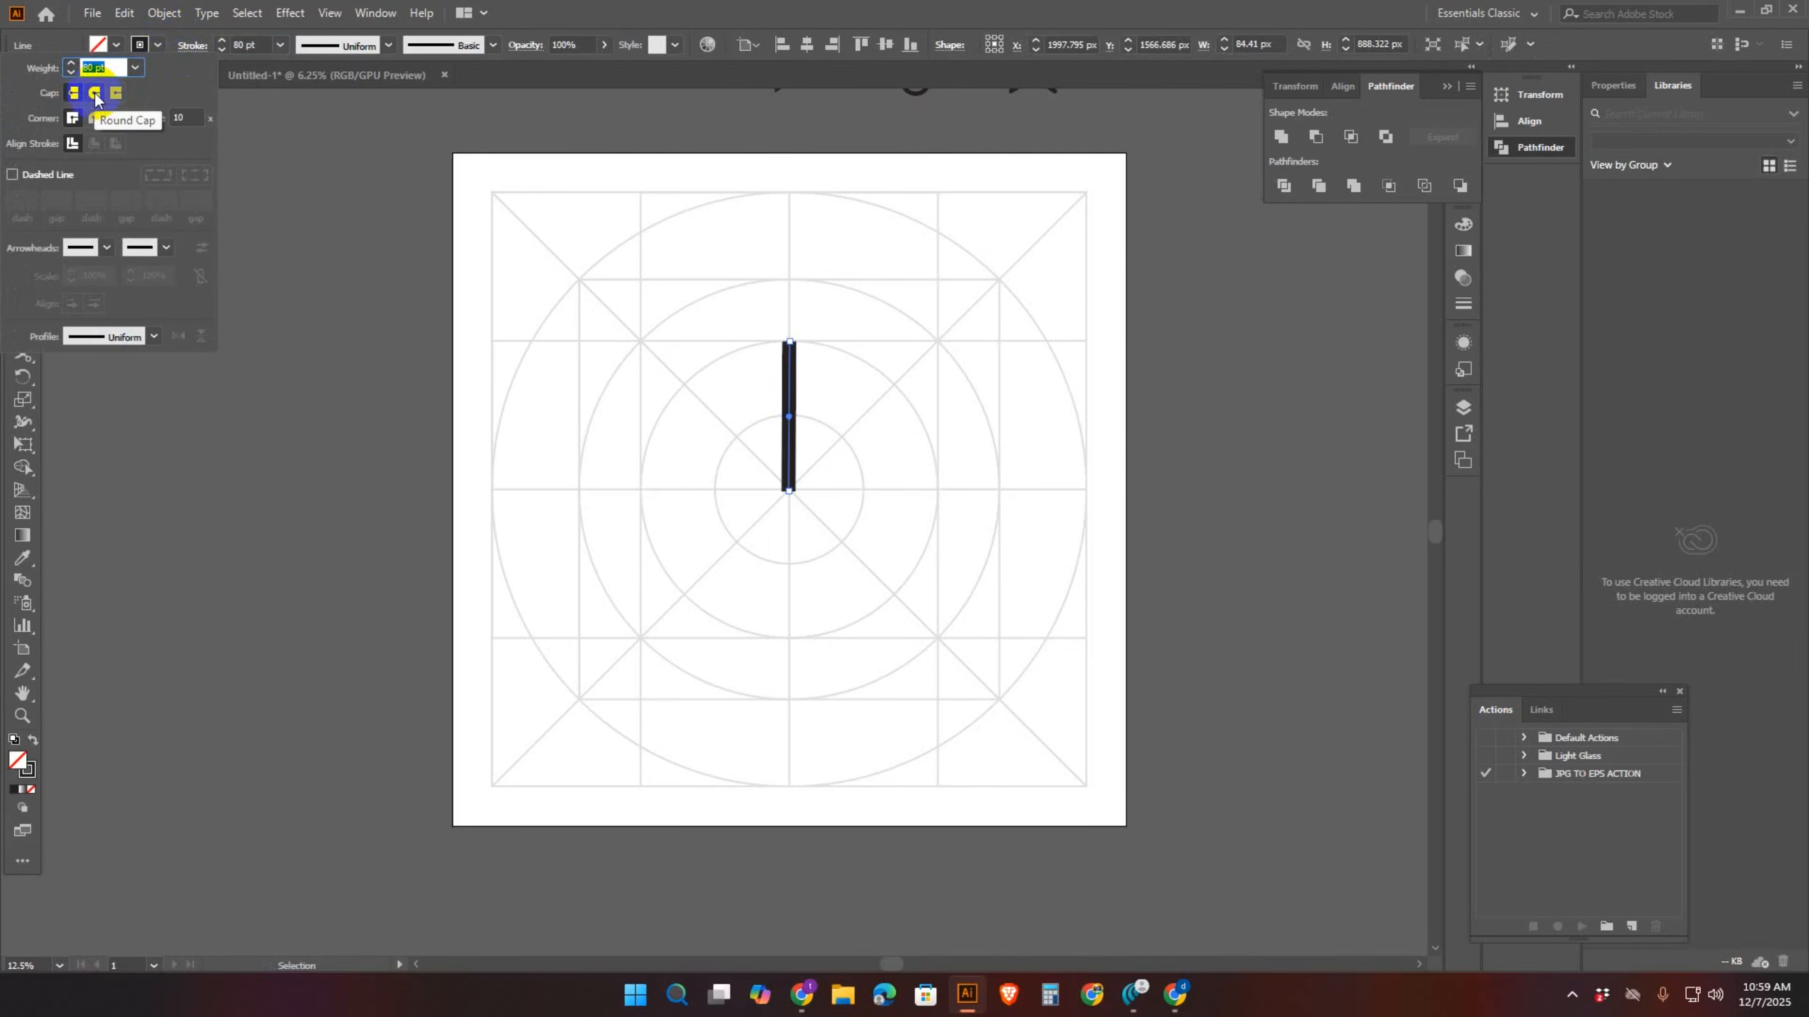
click(96, 94)
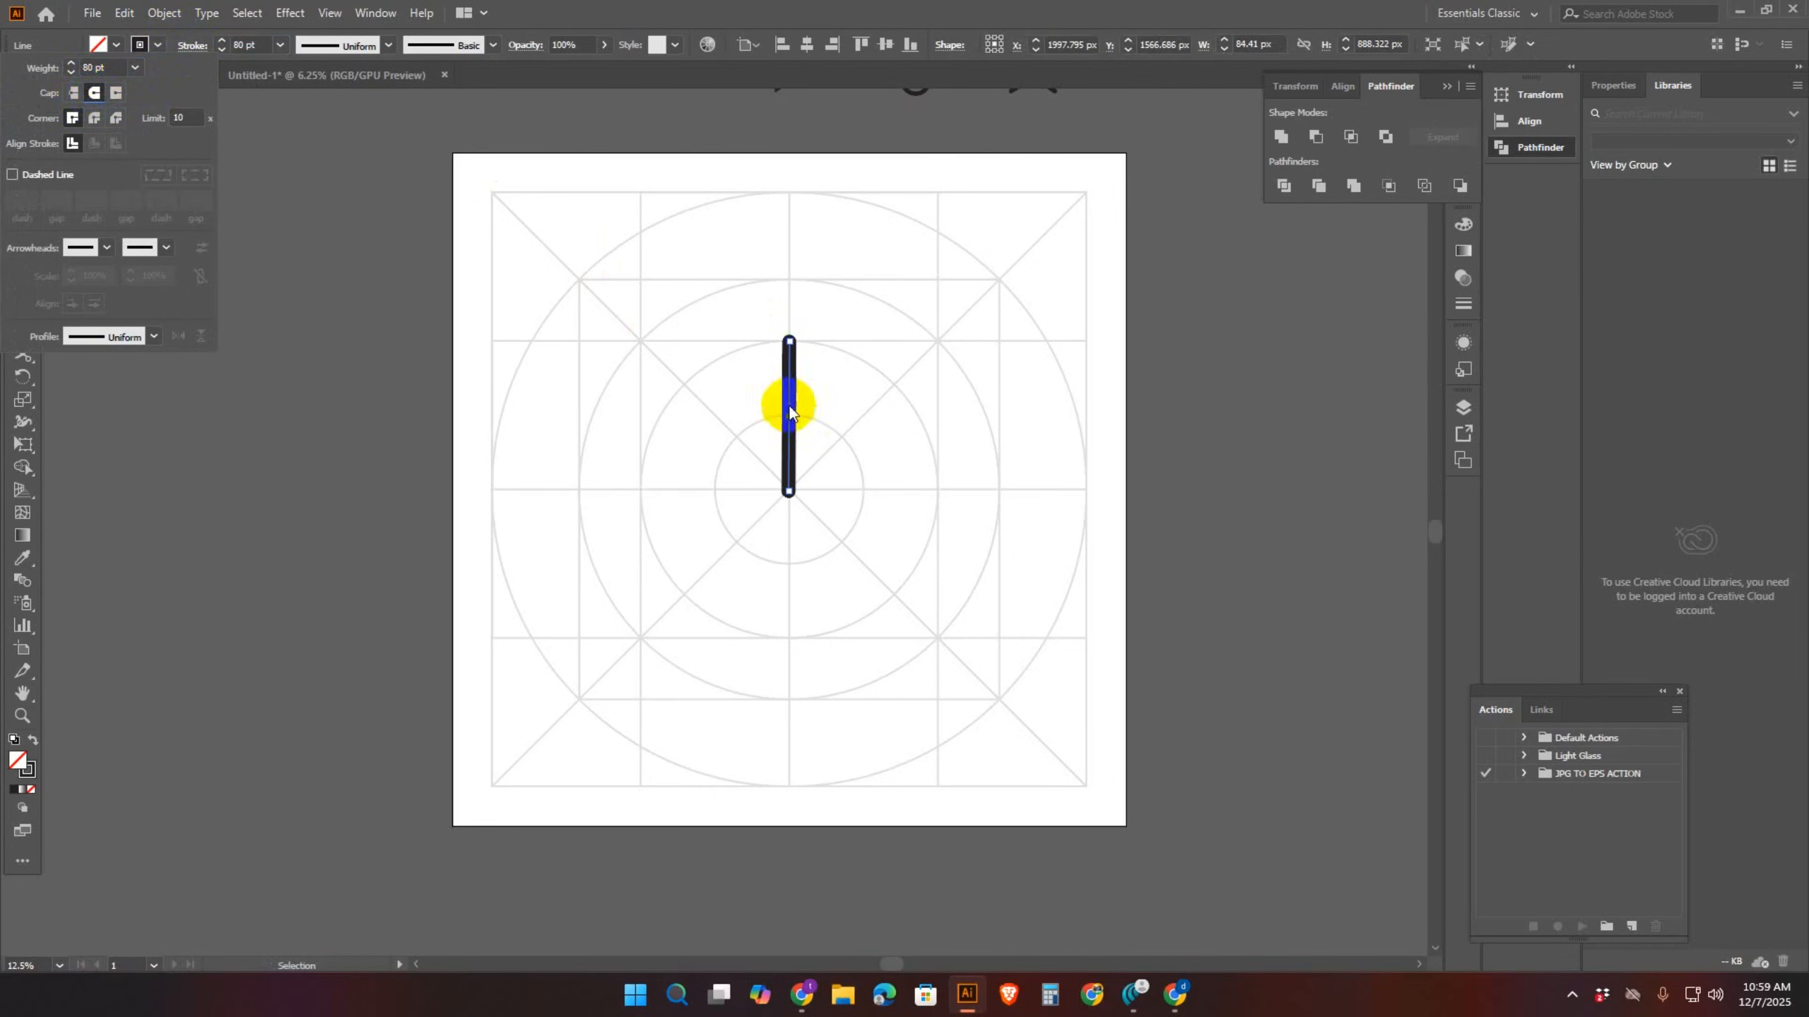
click(678, 342)
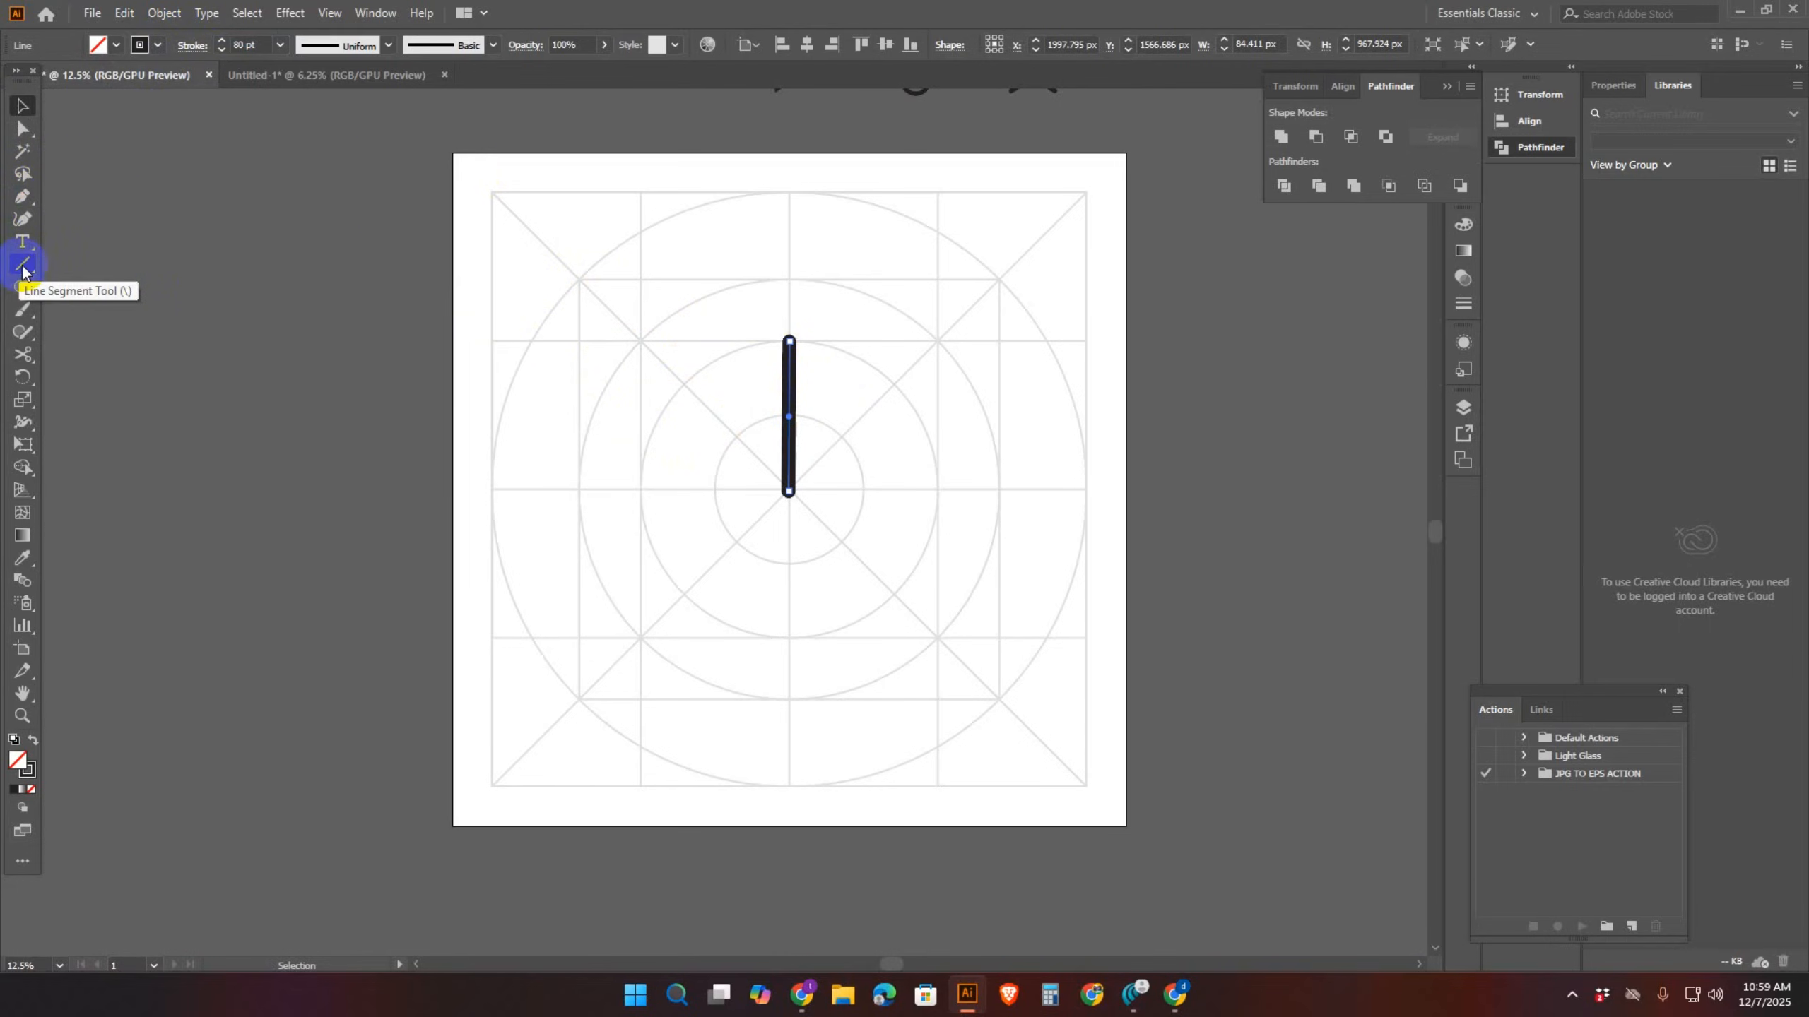
Draw a slanted line from the vertical line's top end down to the grid's diagonal guide, about 555 px wide and 476 px high
drag(23, 270, 100, 259)
click(21, 107)
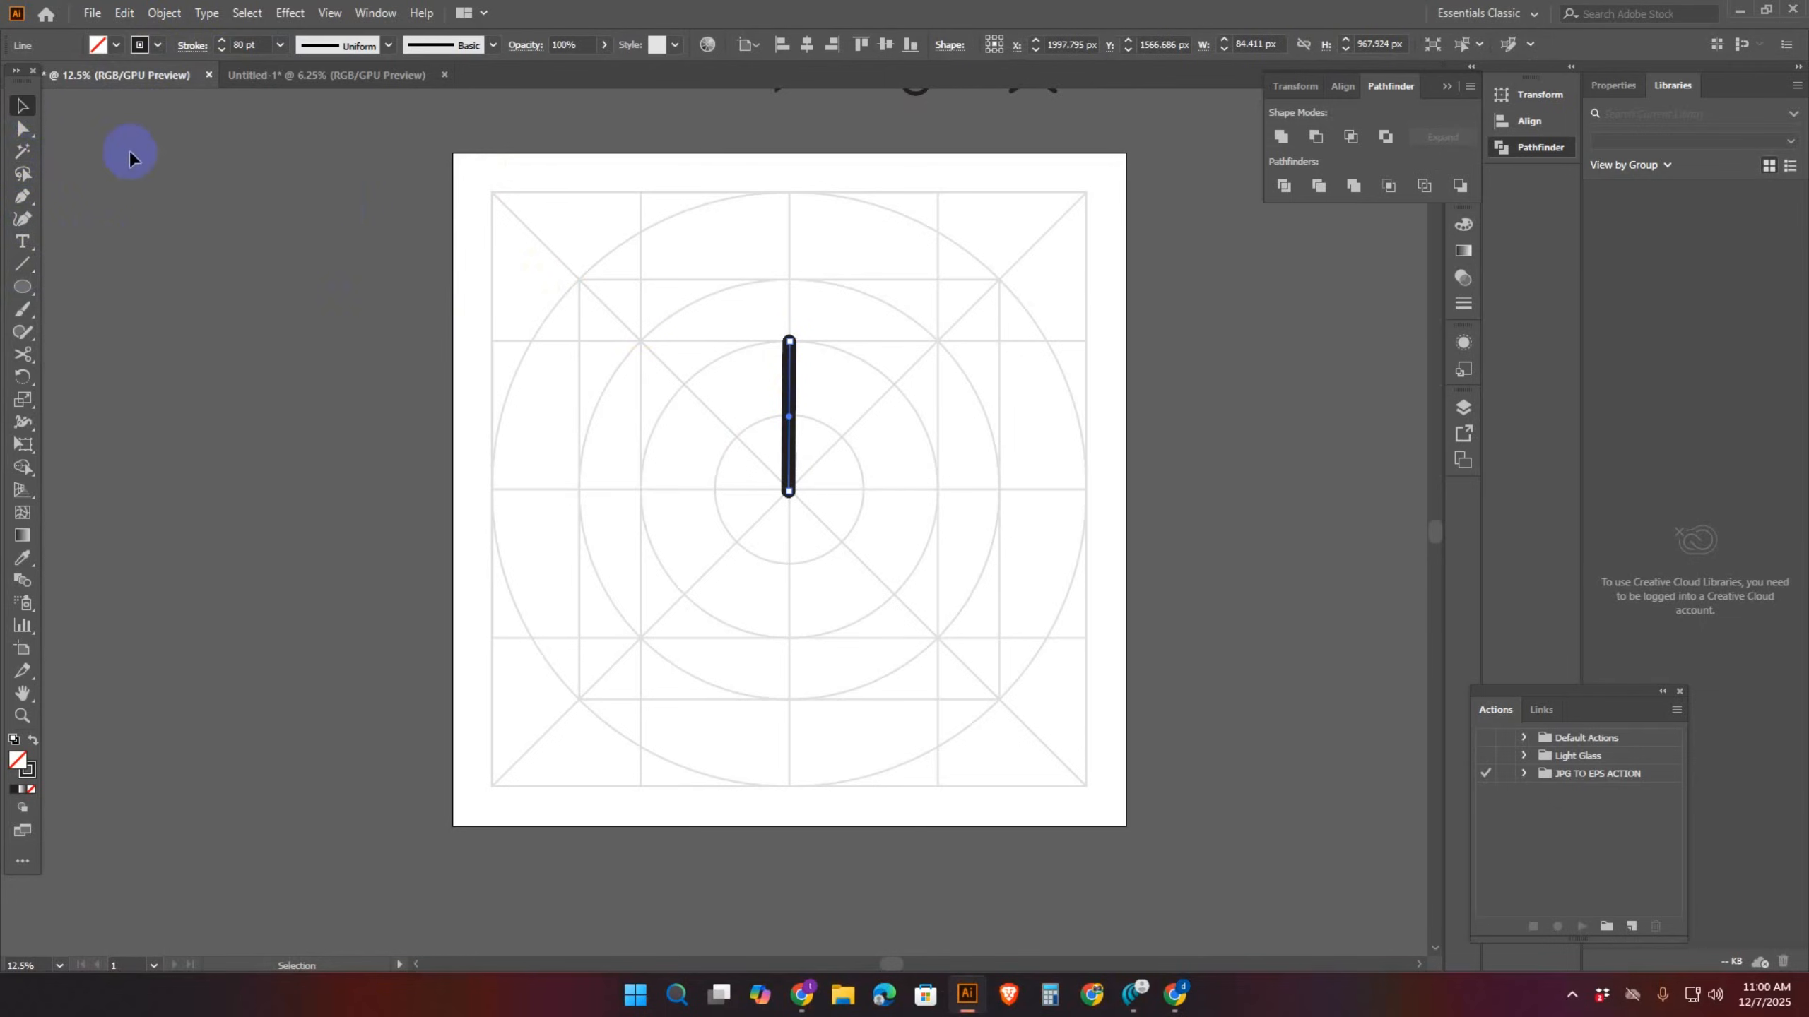
click(696, 340)
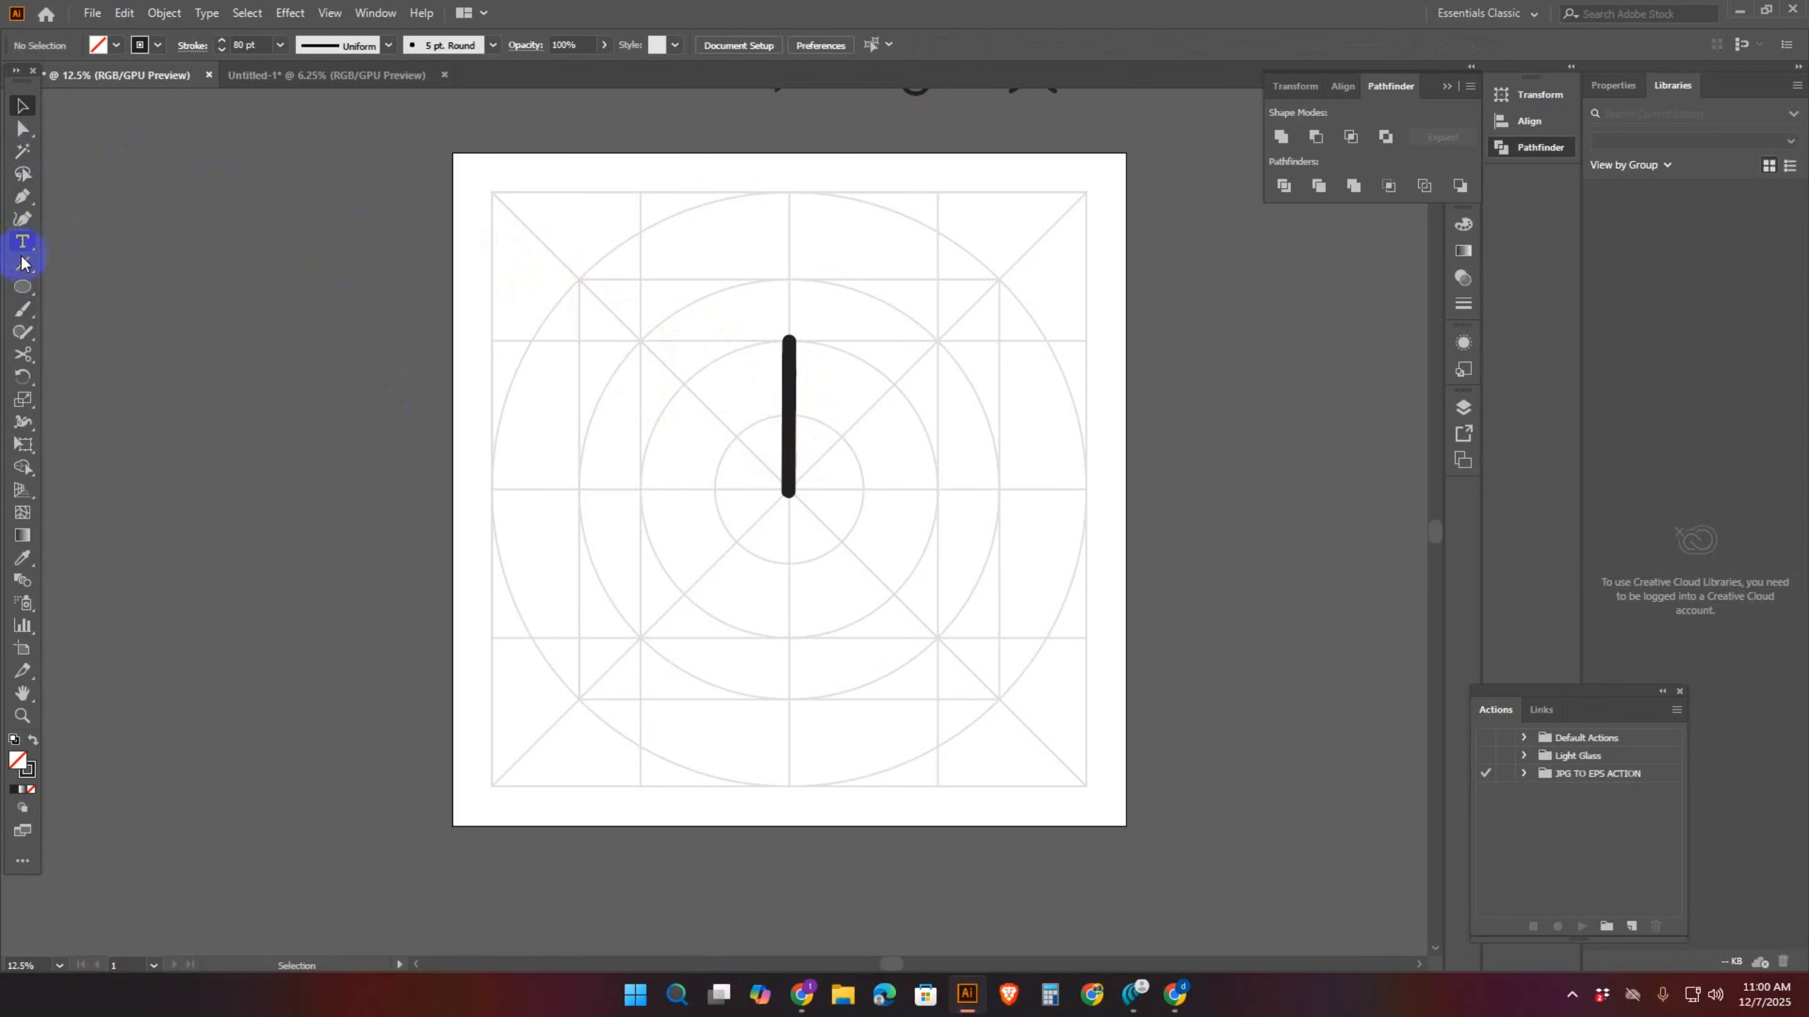
drag(23, 267, 128, 260)
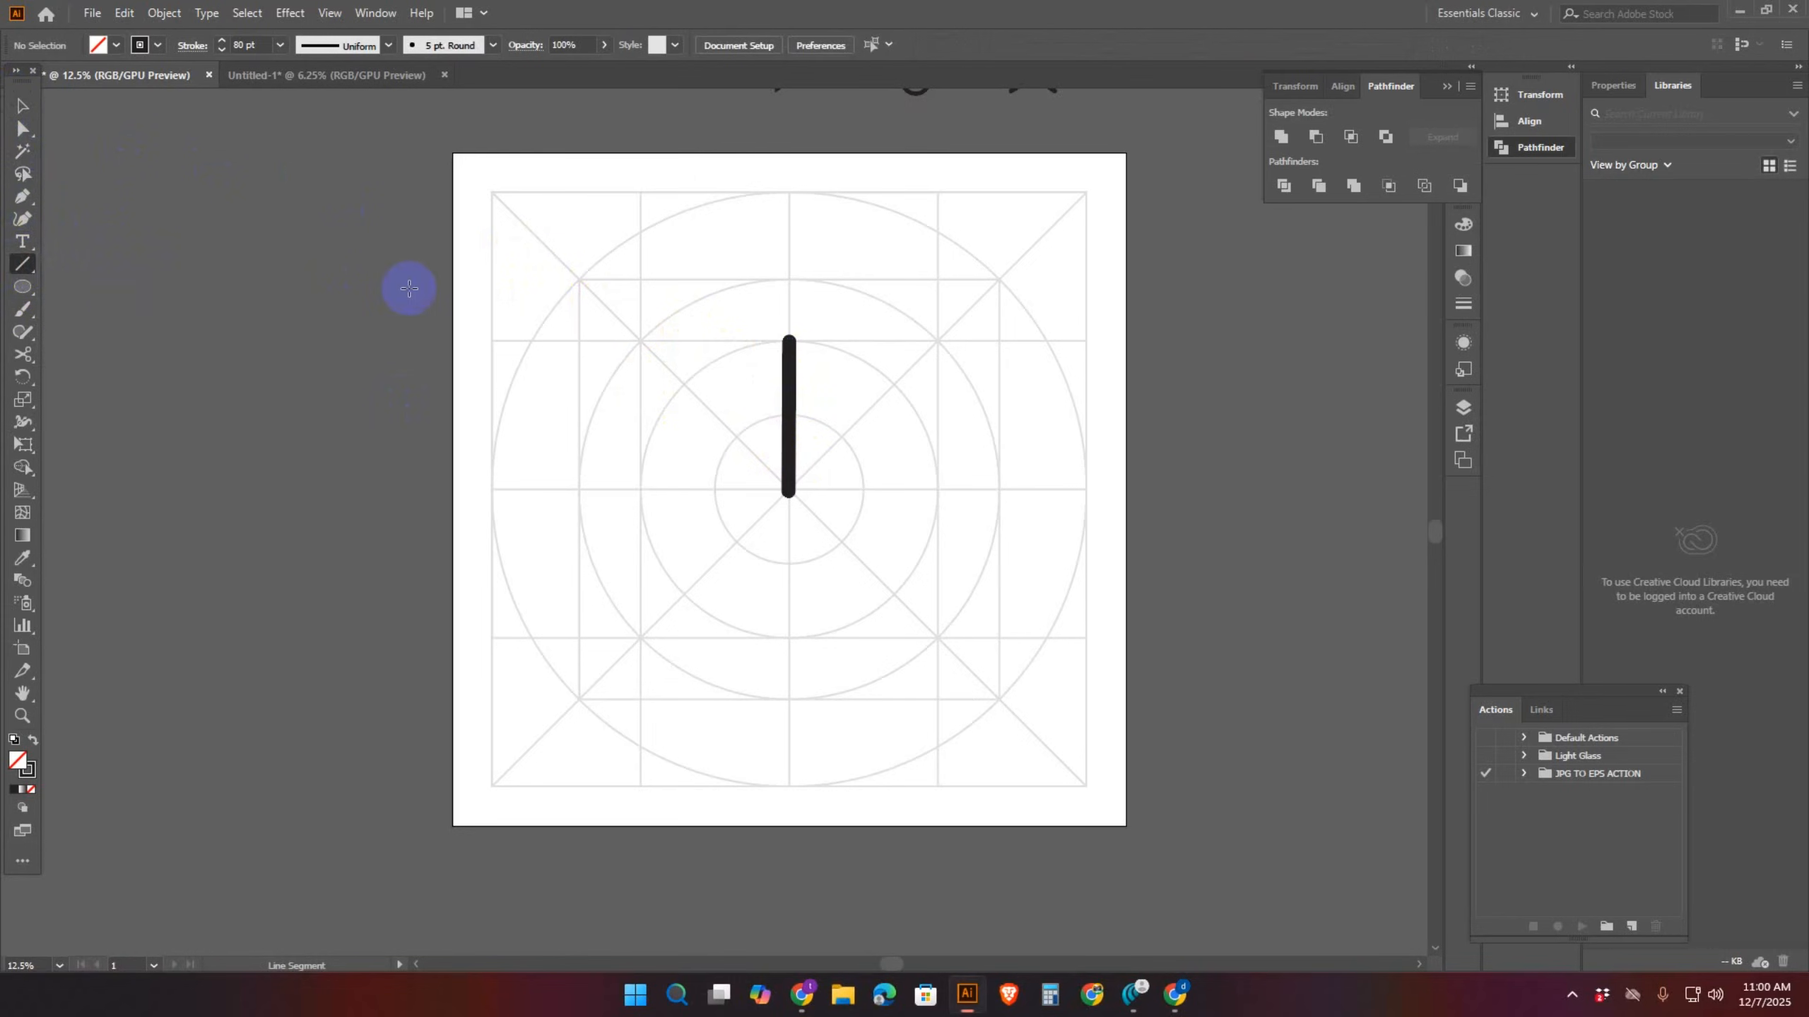
drag(789, 341, 869, 408)
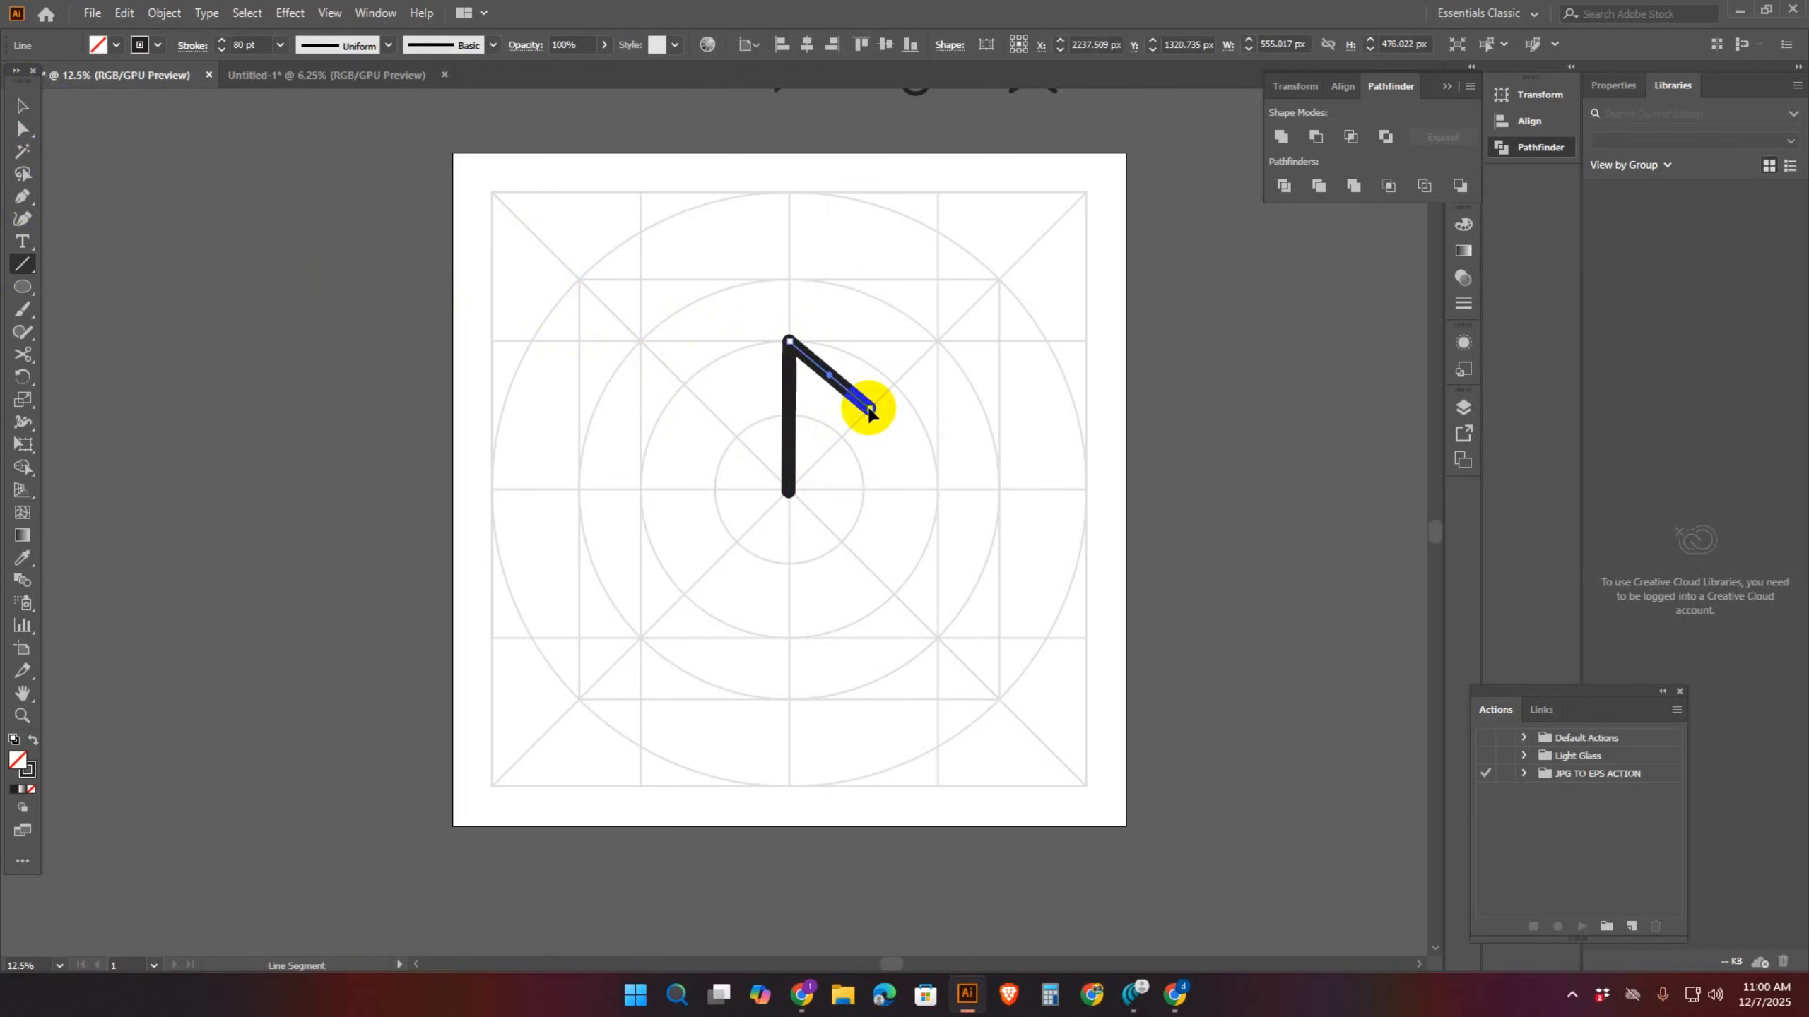
click(32, 111)
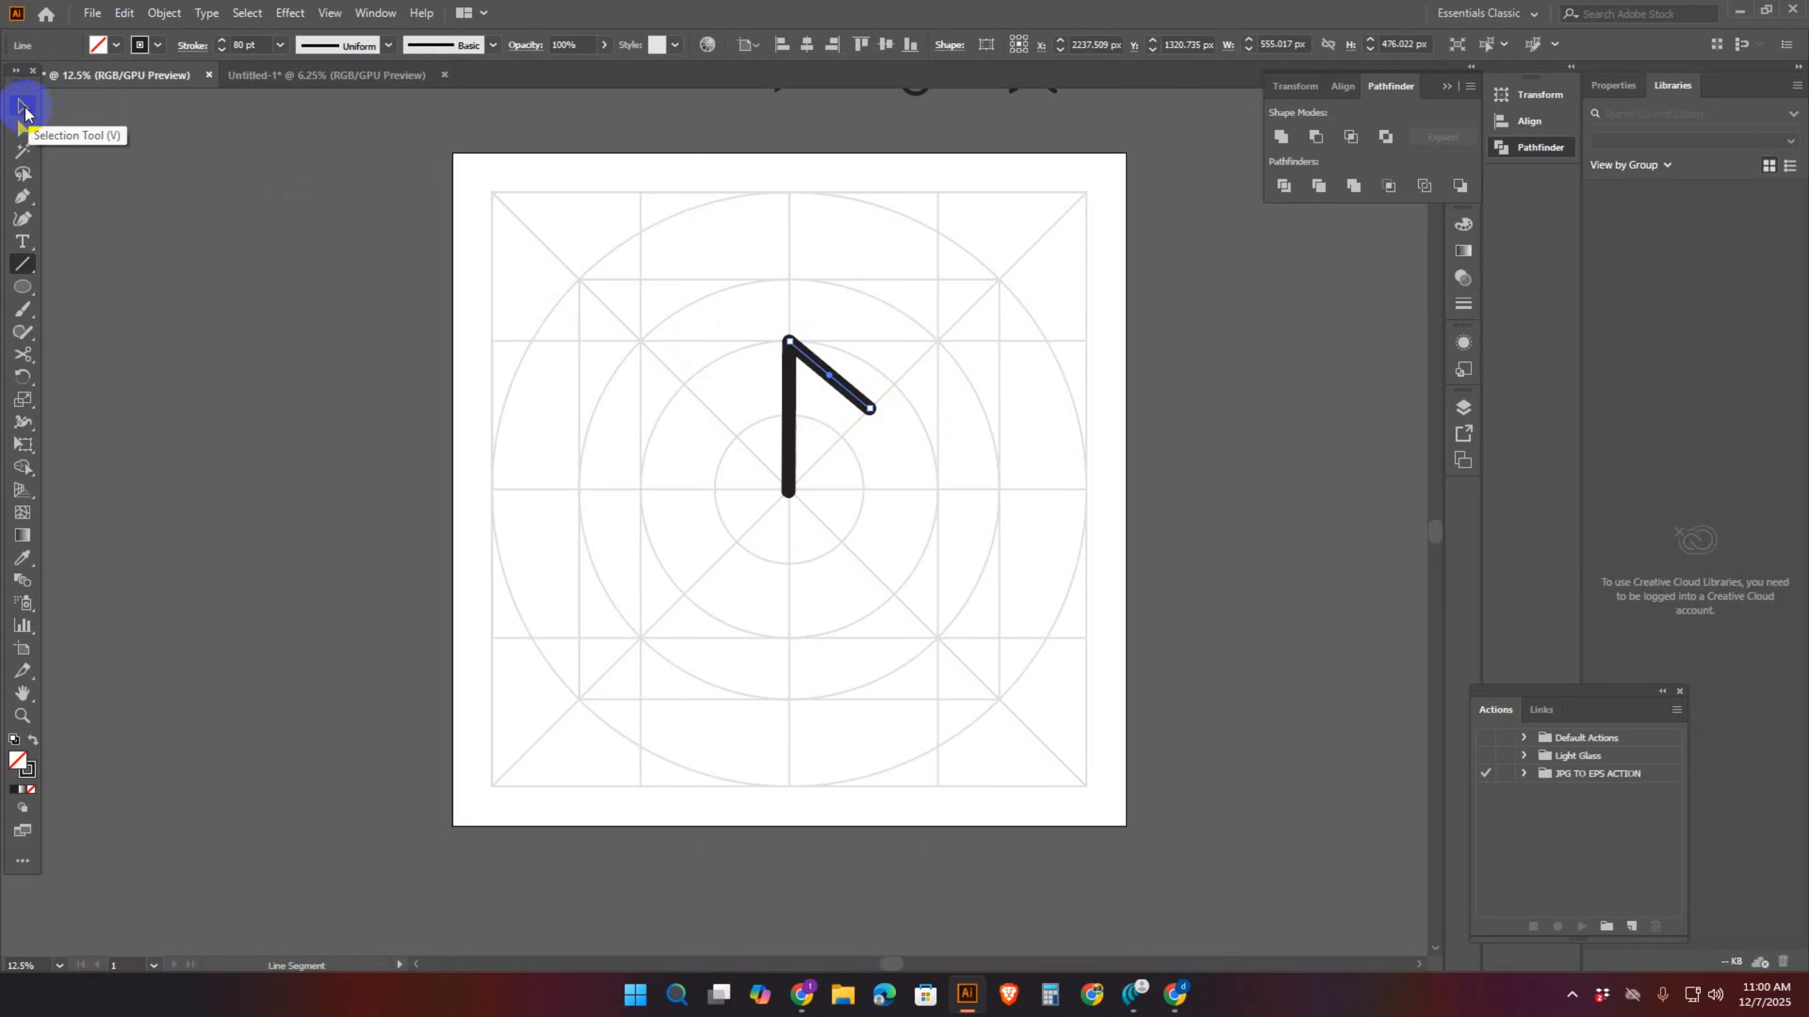
click(910, 427)
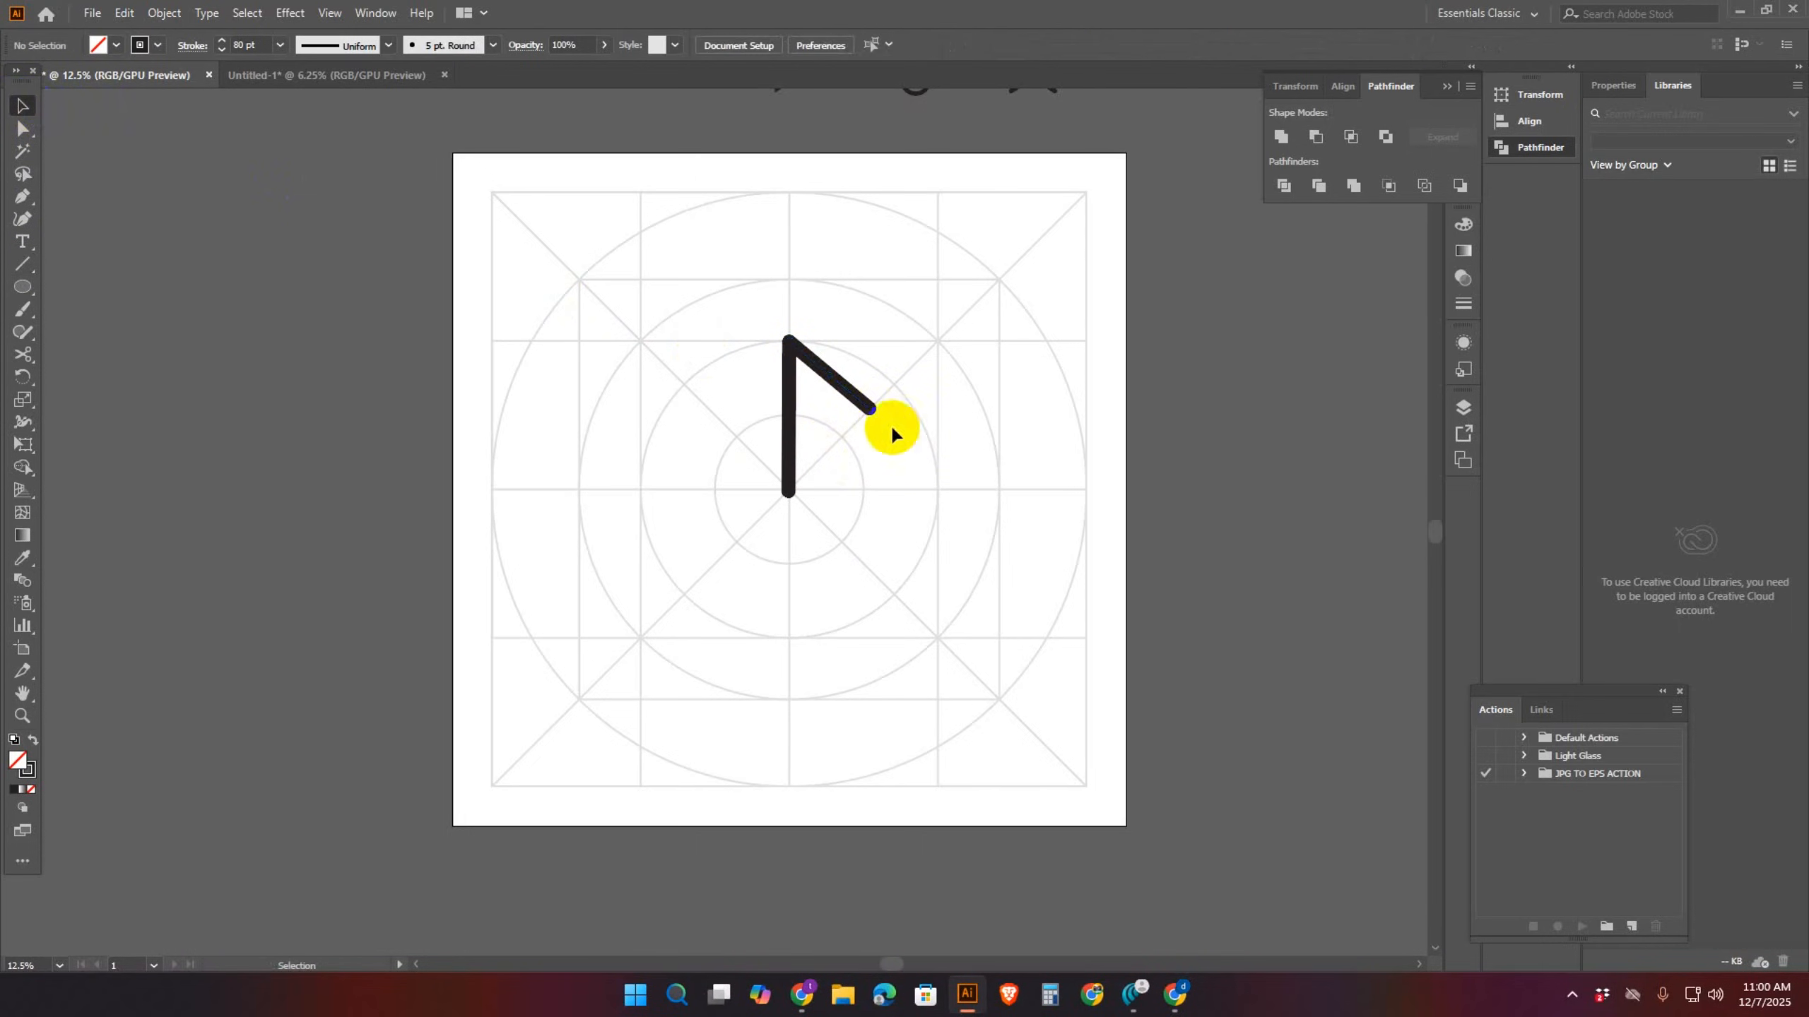
Close the triangle with a horizontal line about 551 px wide from the slanted line's lower end back to the vertical line
click(22, 263)
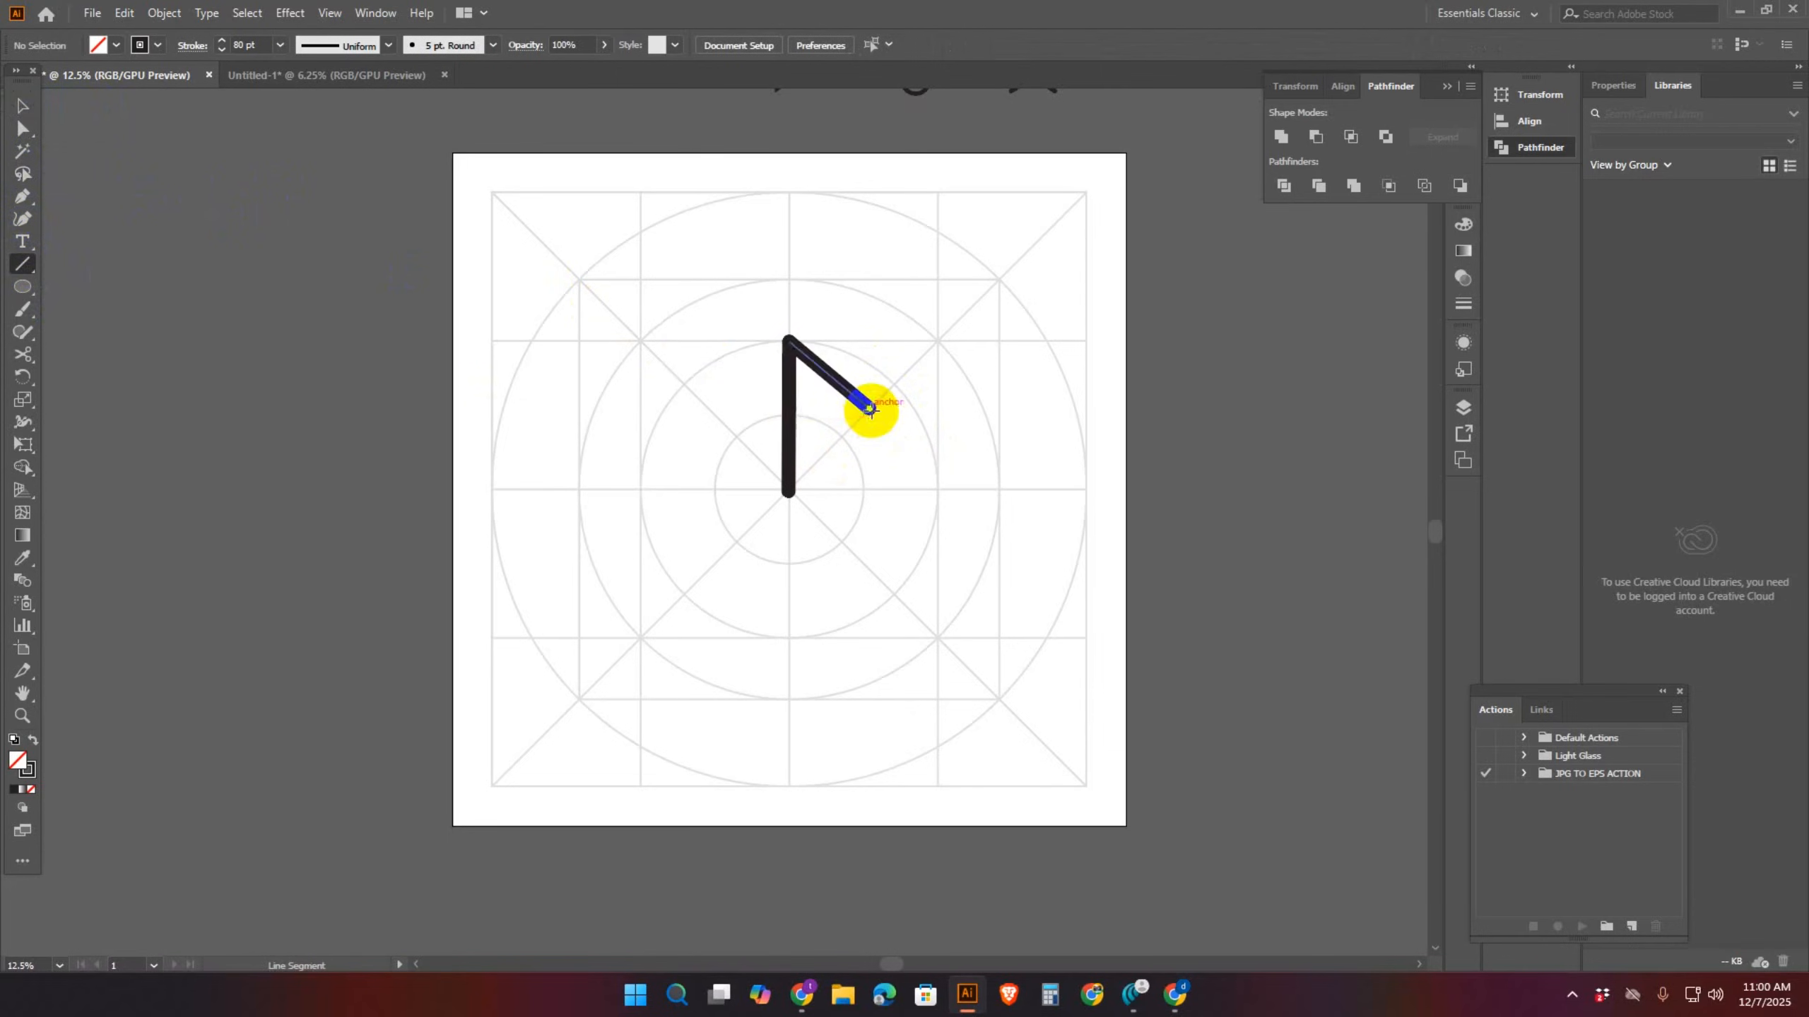
drag(868, 411, 790, 410)
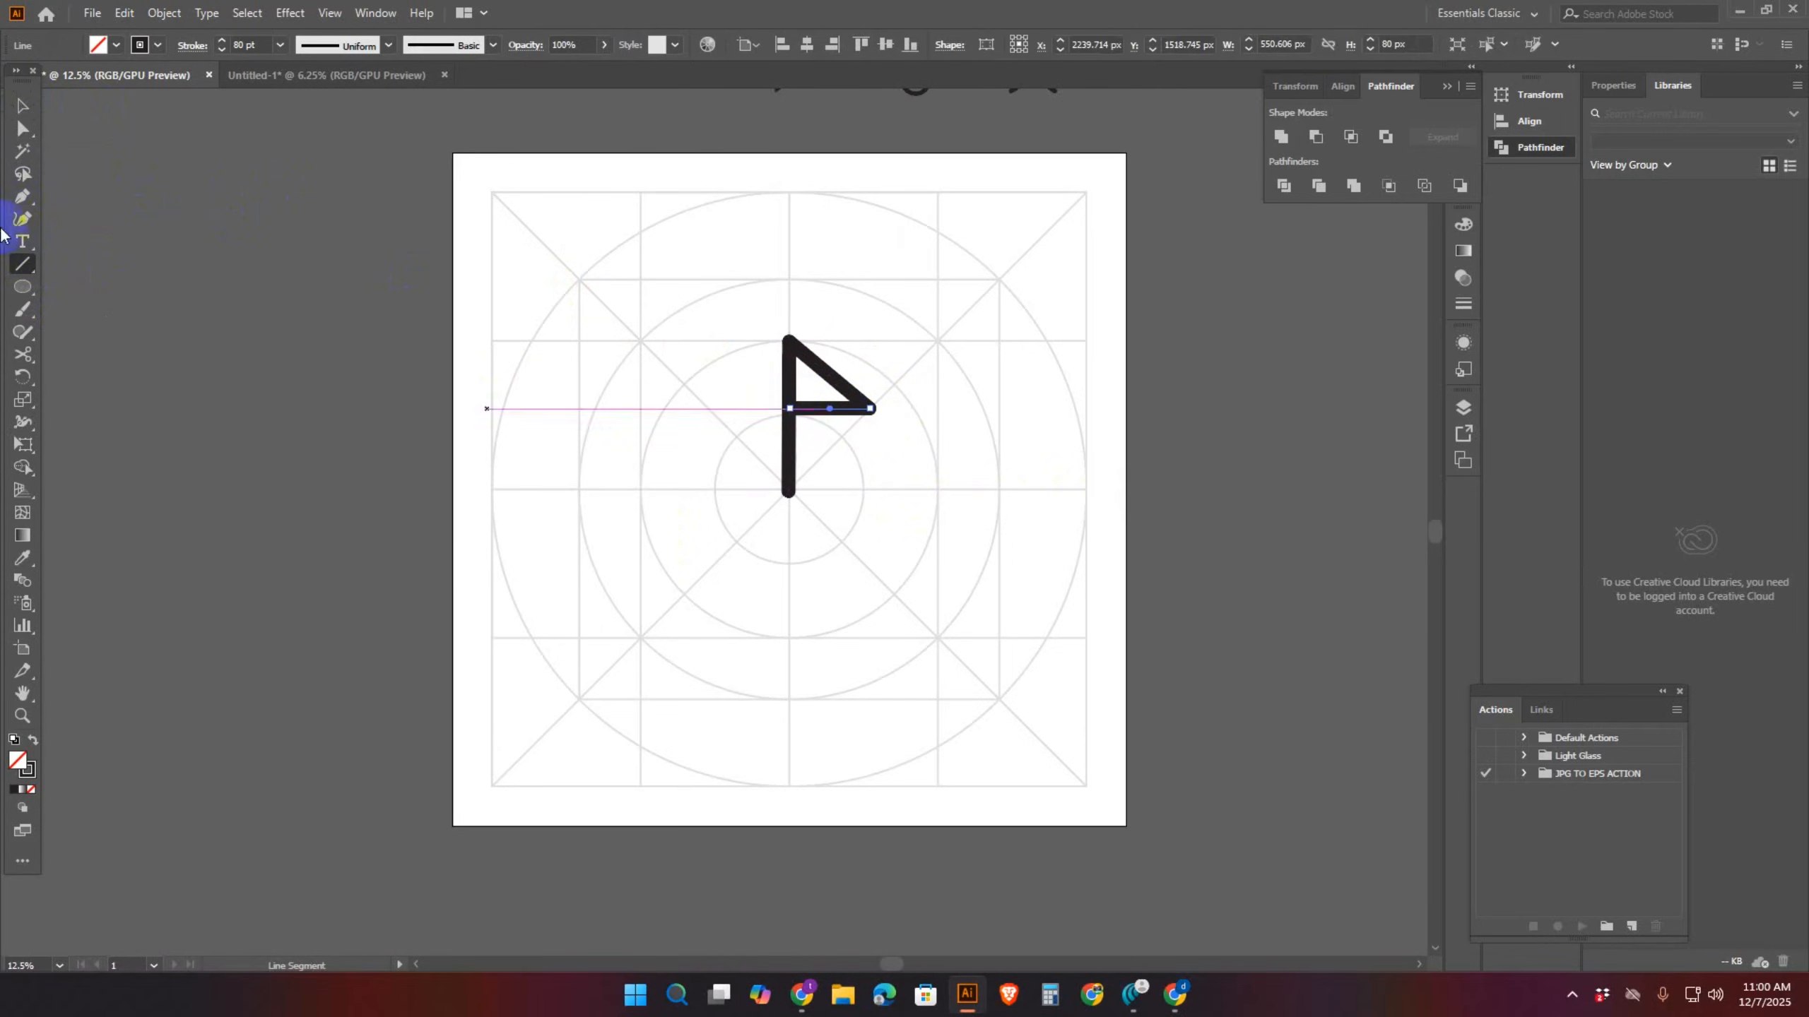
key(v)
click(897, 458)
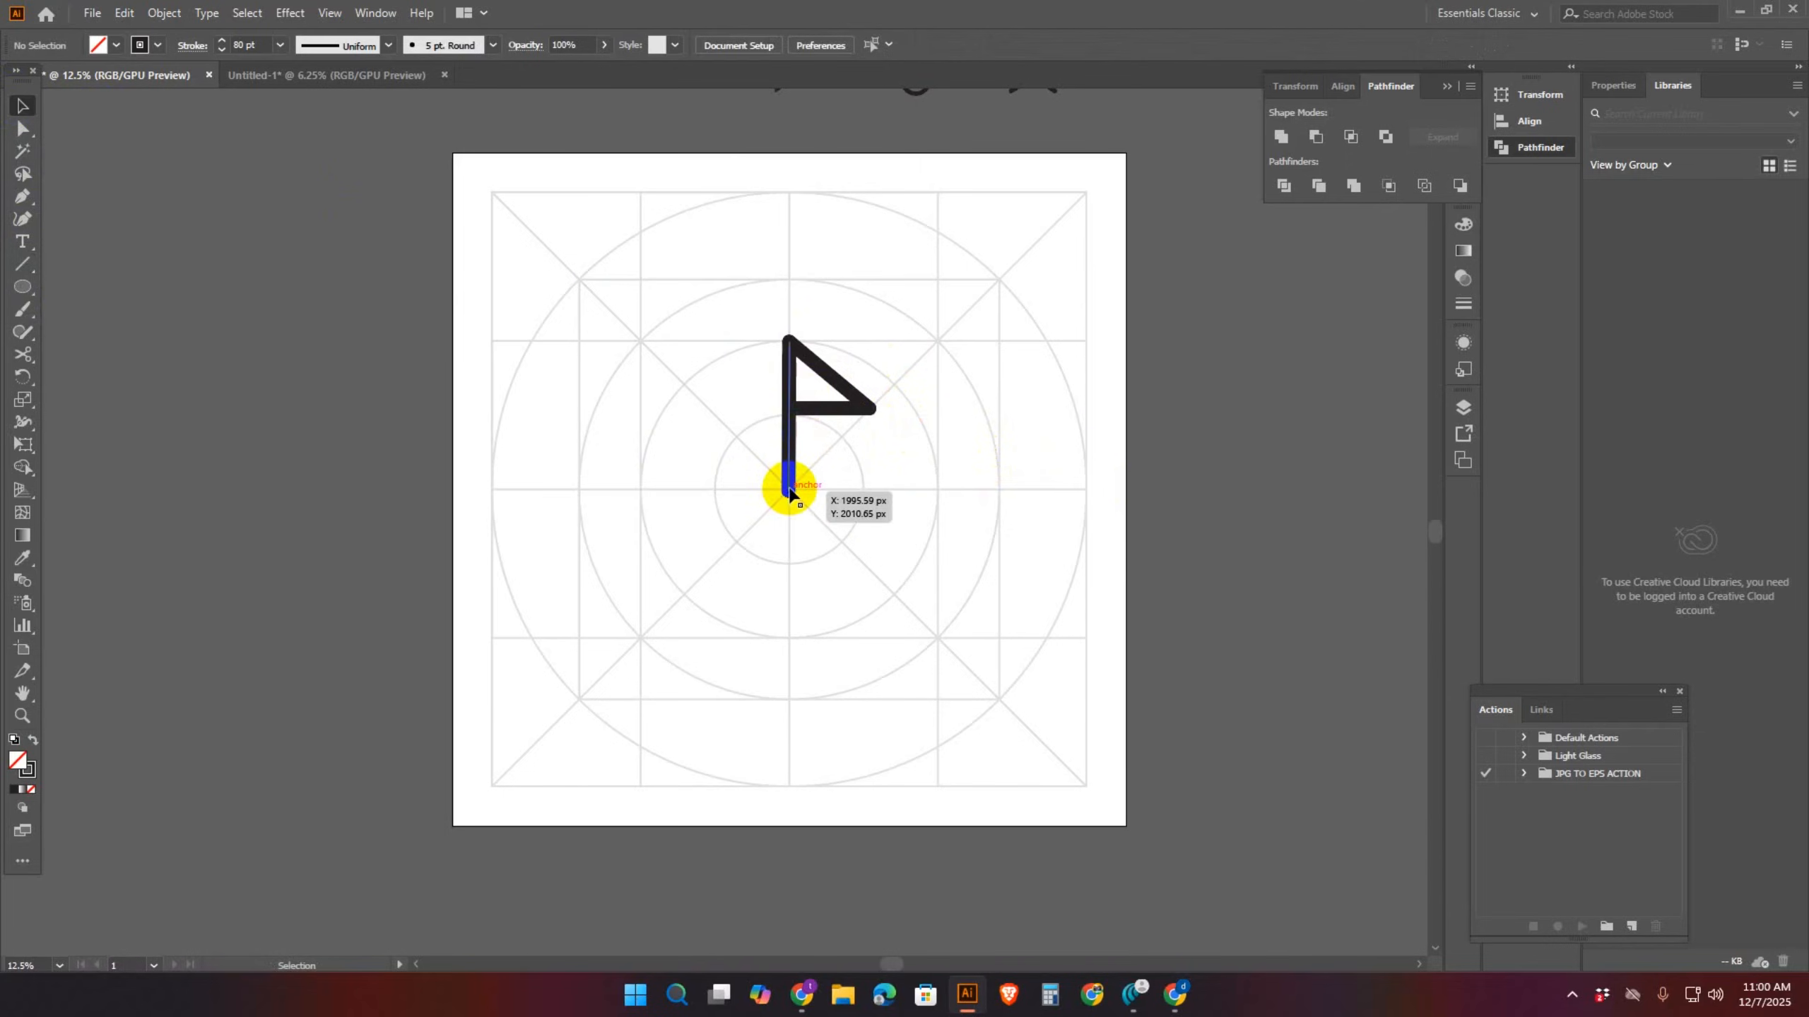
Extend the vertical line straight down to just below the smallest grid circle, making the shape about 1429 px high
drag(789, 491, 789, 563)
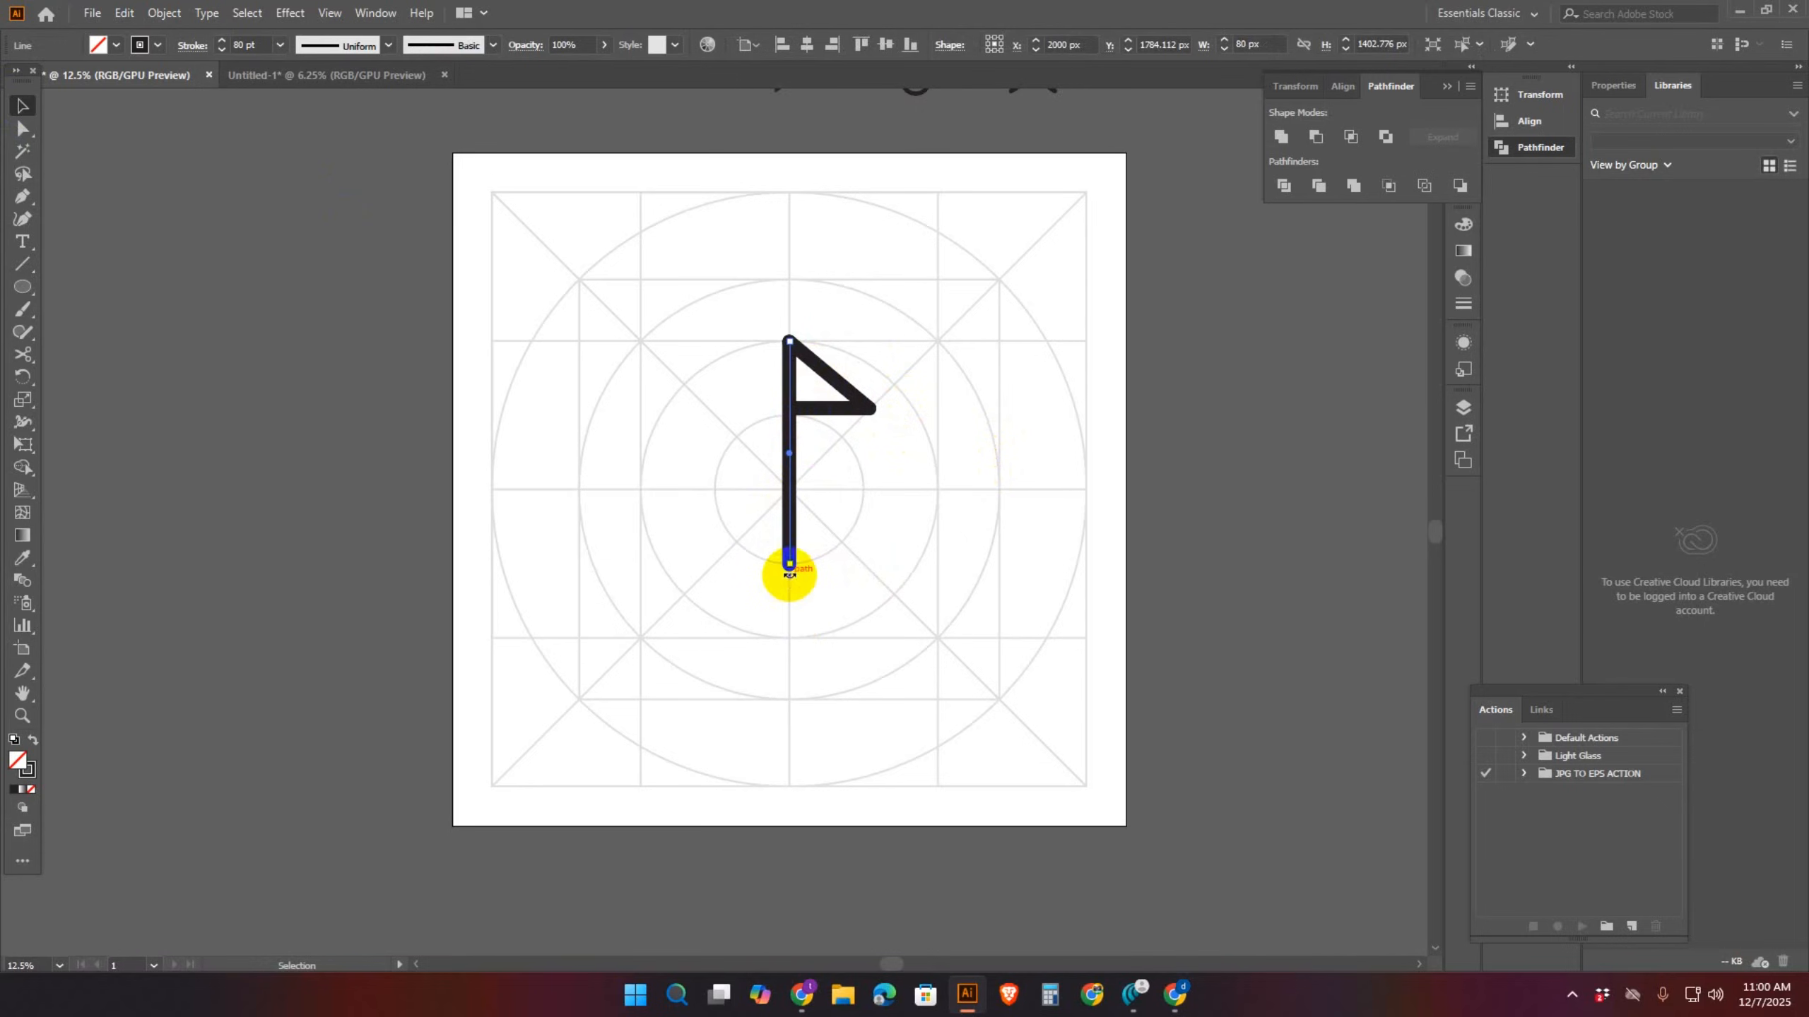
key(shift)
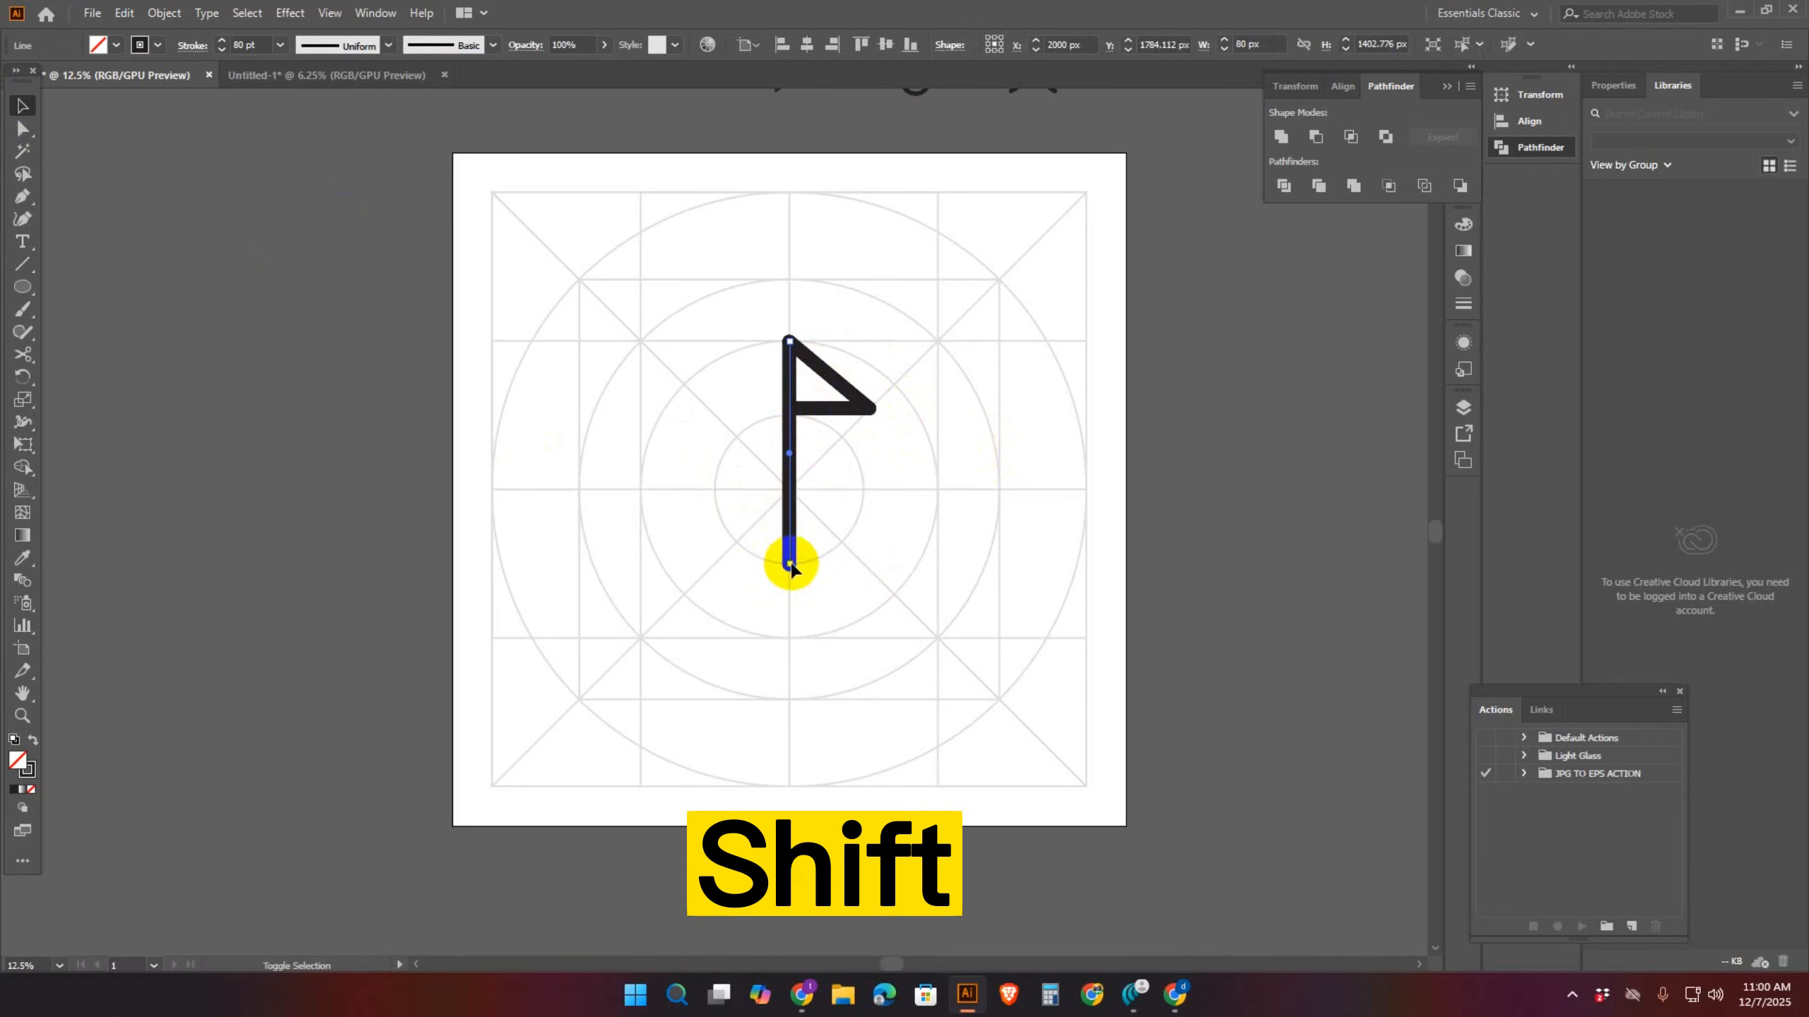
mouse_move(790, 566)
mouse_down()
mouse_move(787, 605)
mouse_move(787, 497)
mouse_move(790, 640)
mouse_move(790, 568)
mouse_up()
click(626, 254)
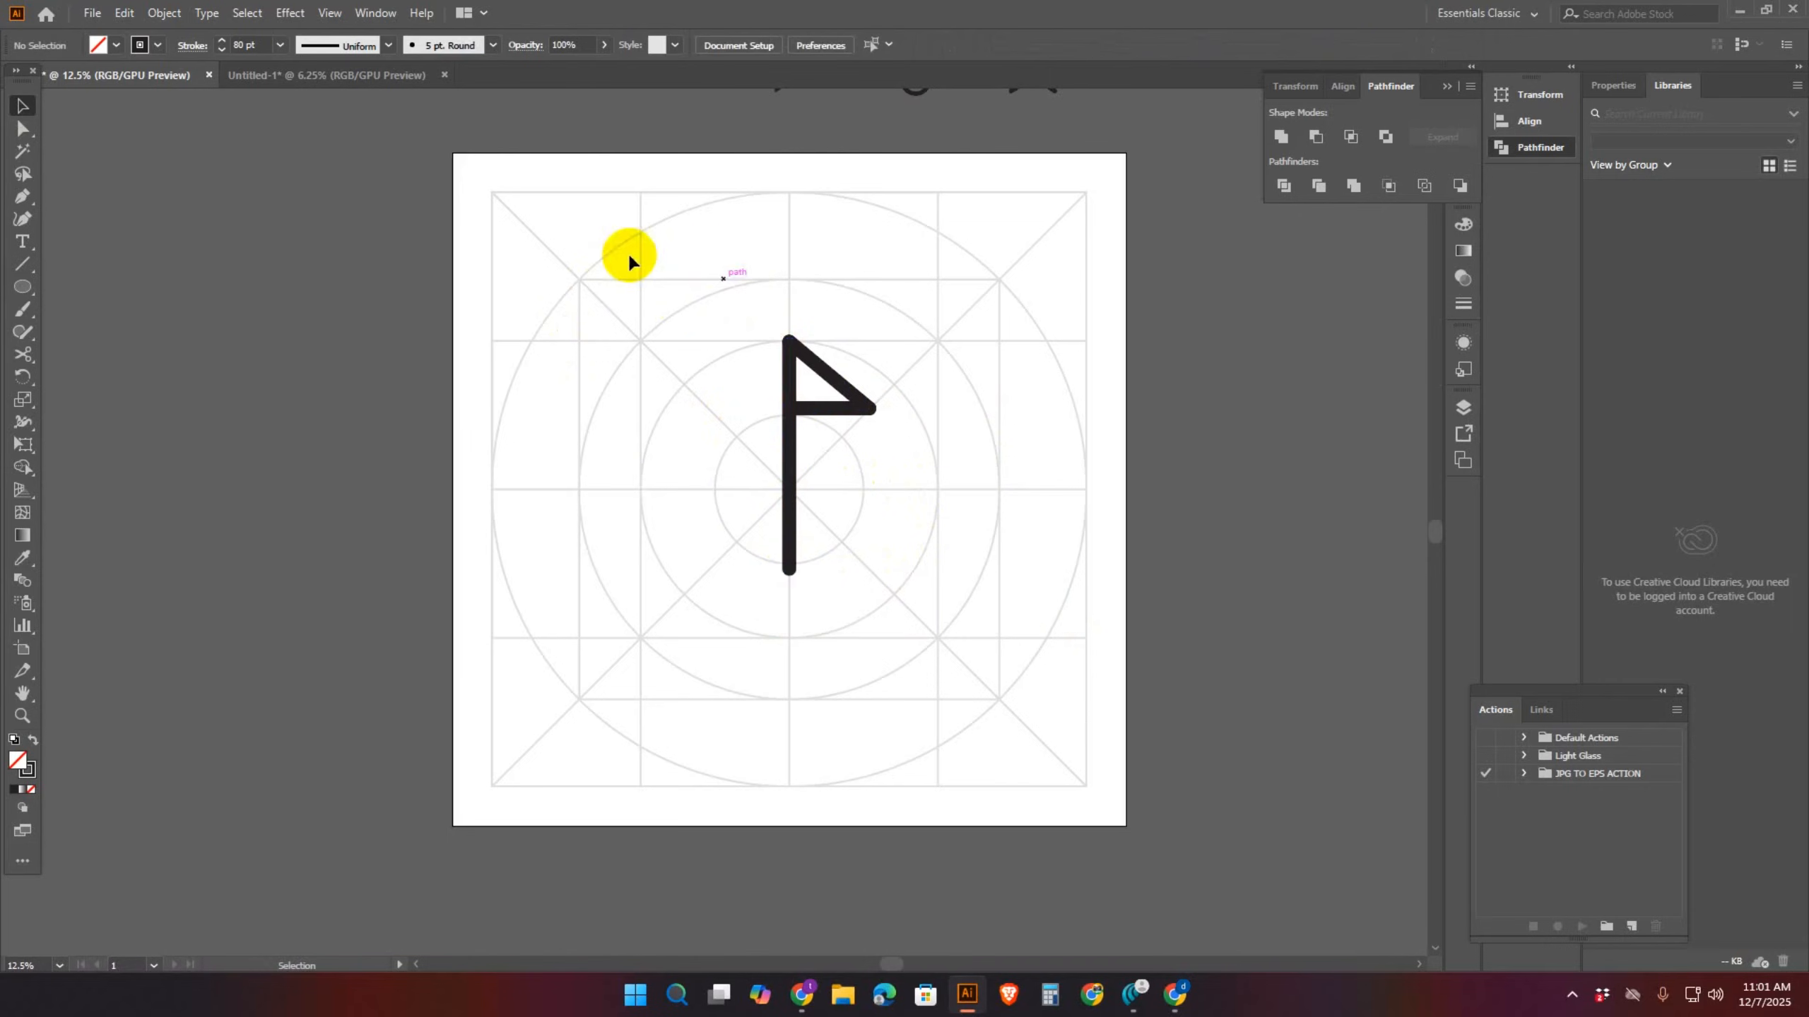
Select all three lines of the half-arrow and expand their fill and stroke into shapes
drag(634, 271, 973, 614)
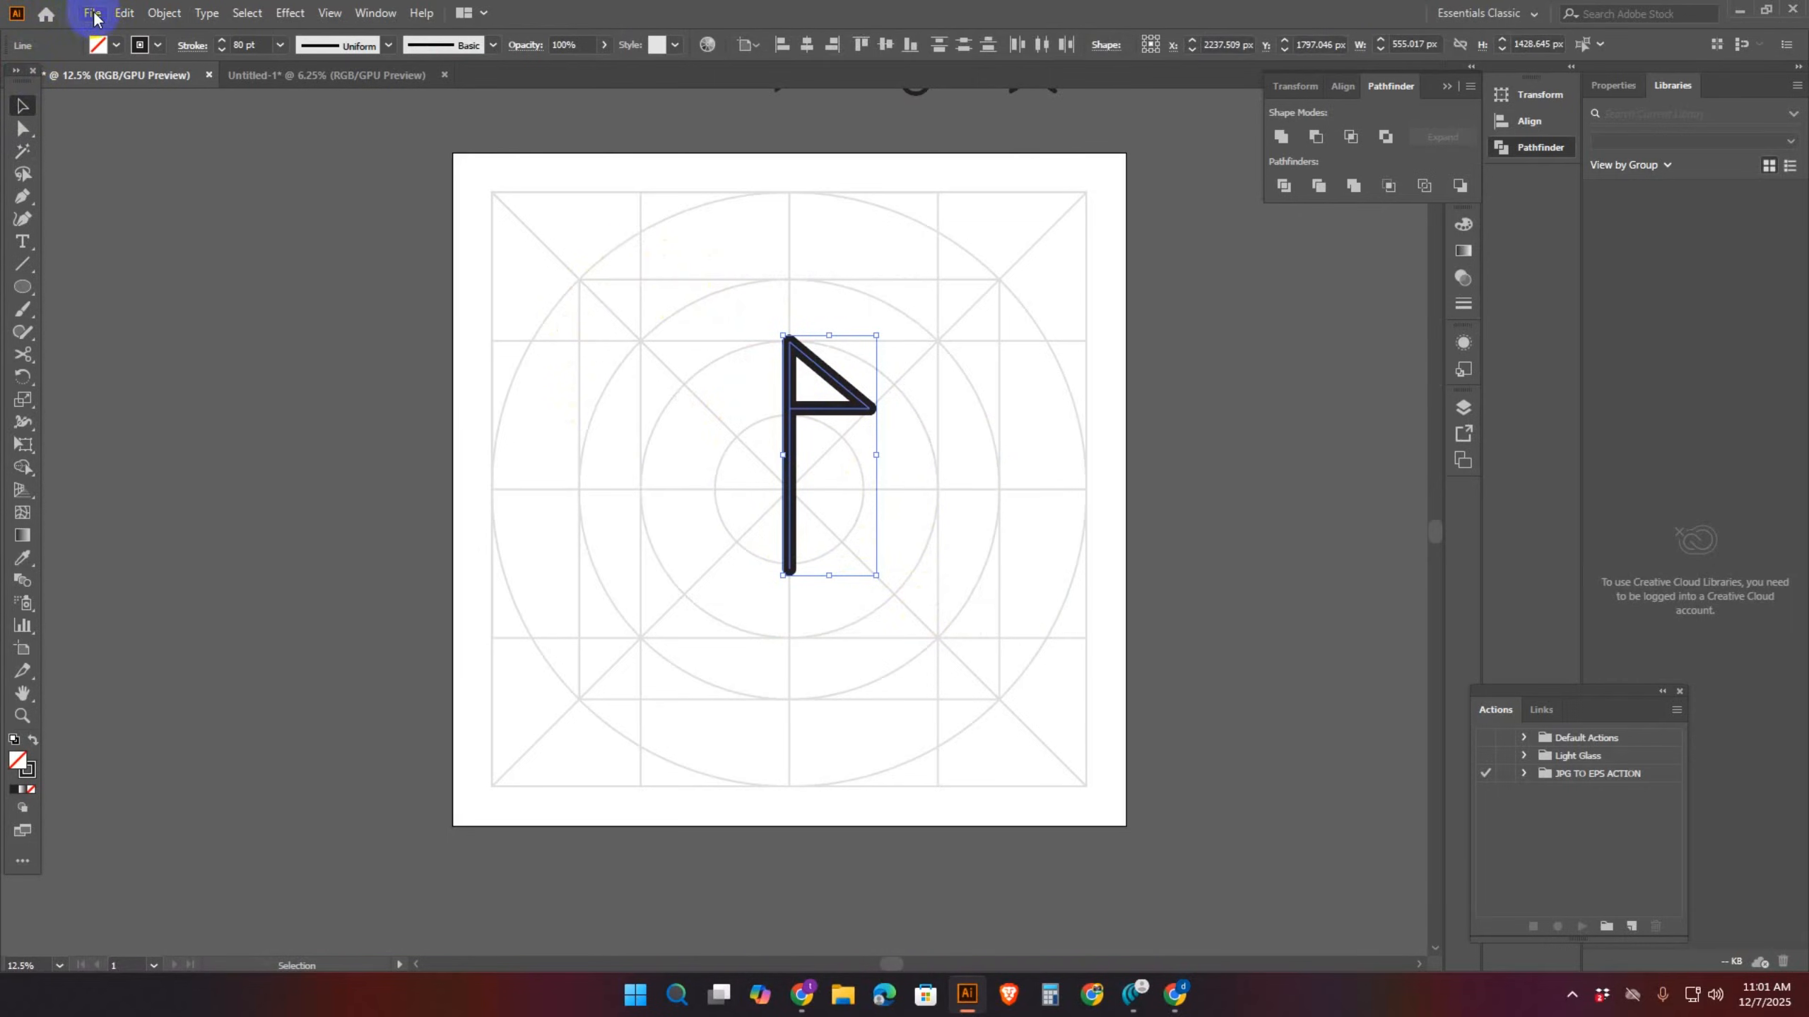
click(173, 17)
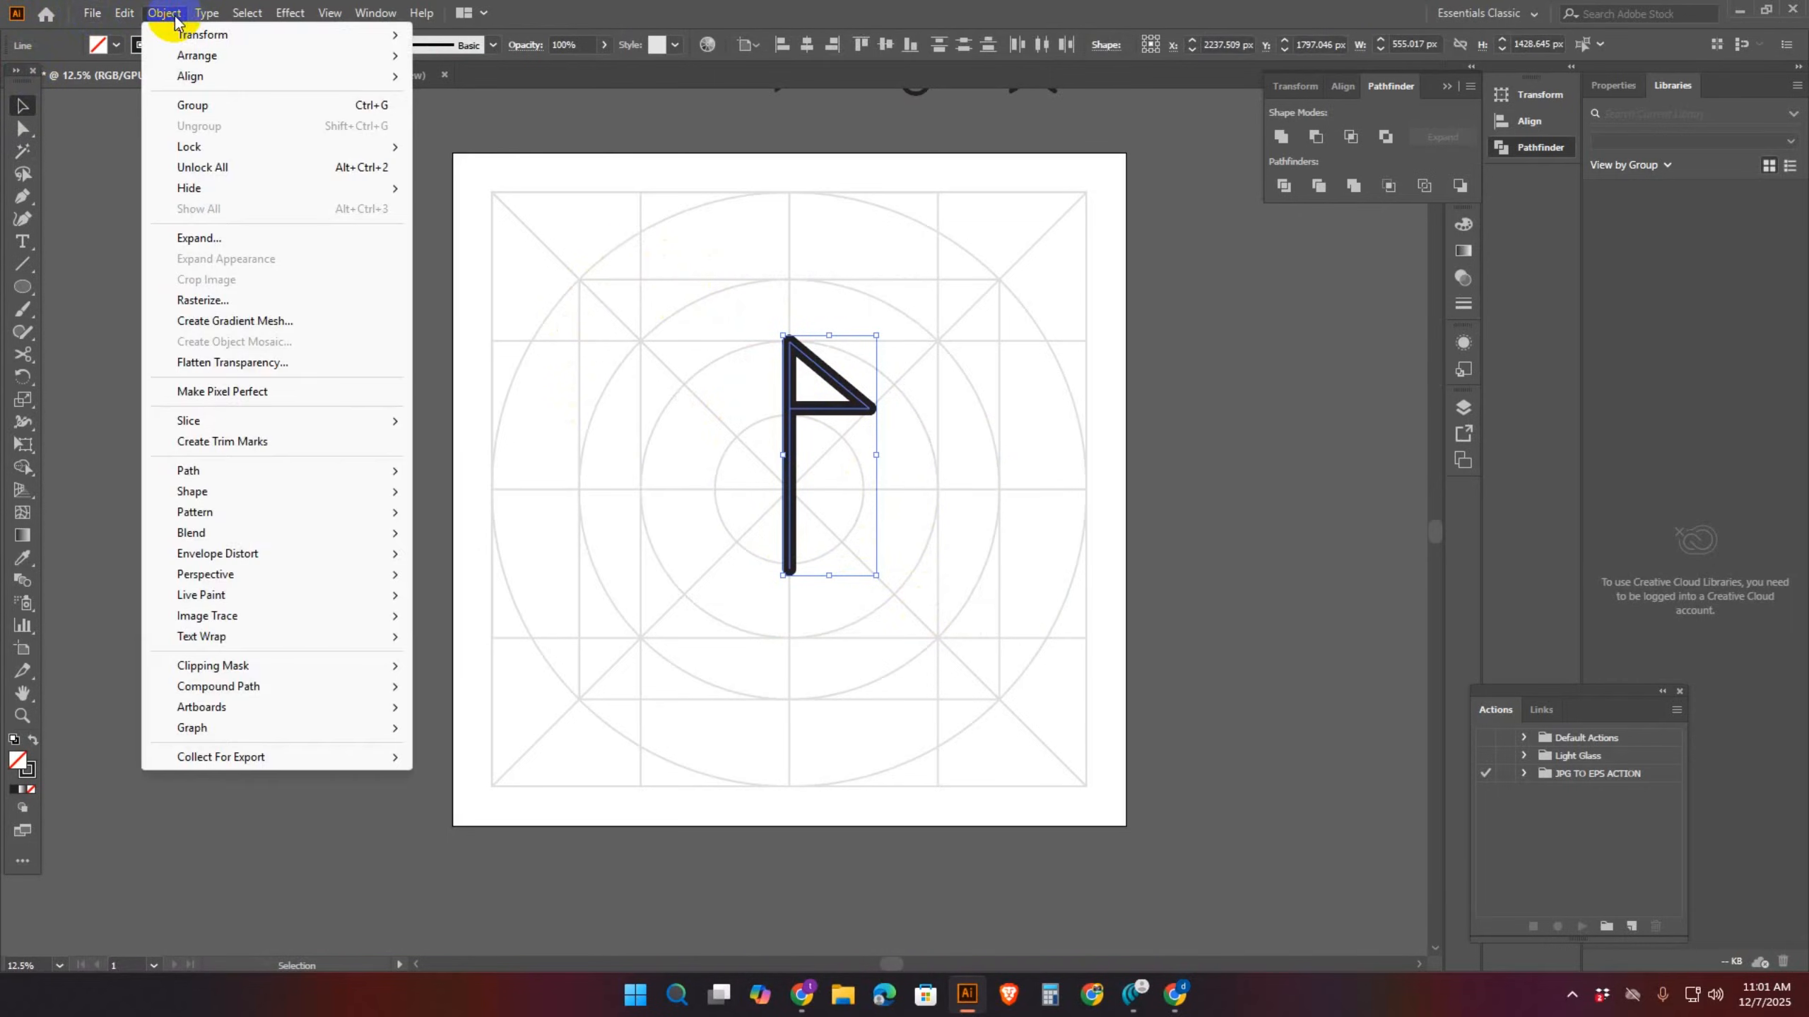
click(199, 239)
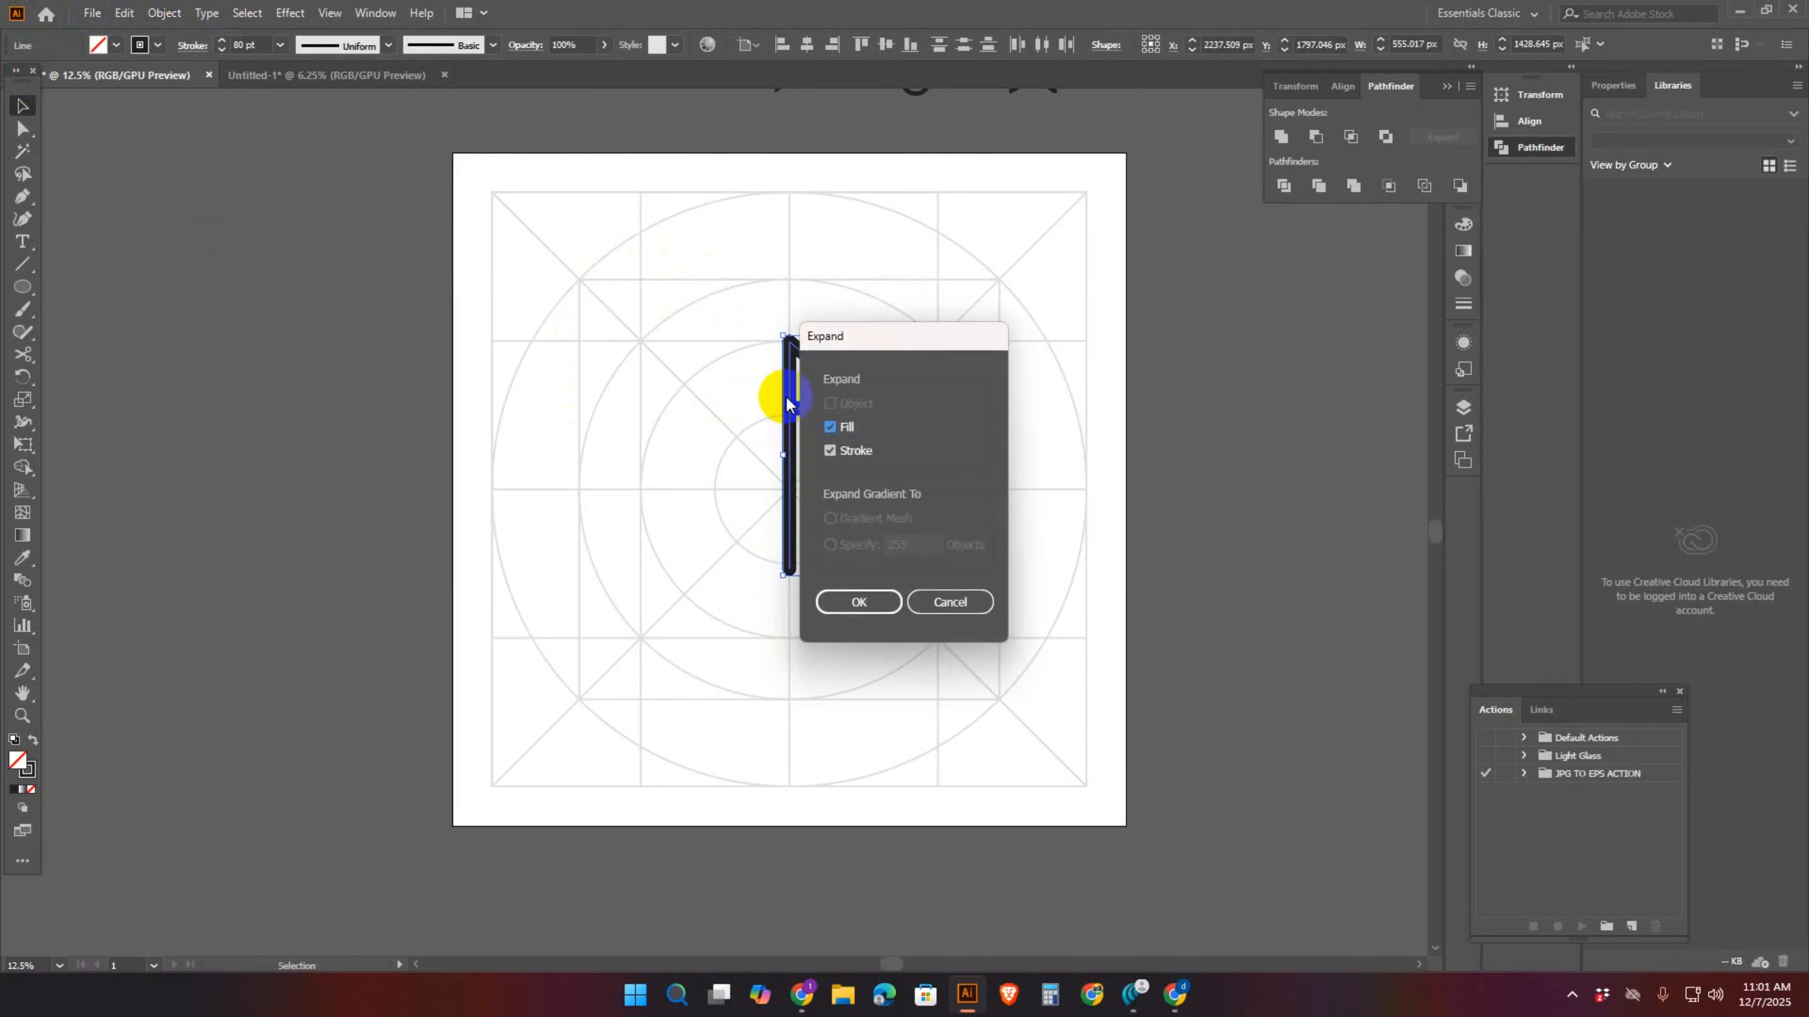
click(861, 602)
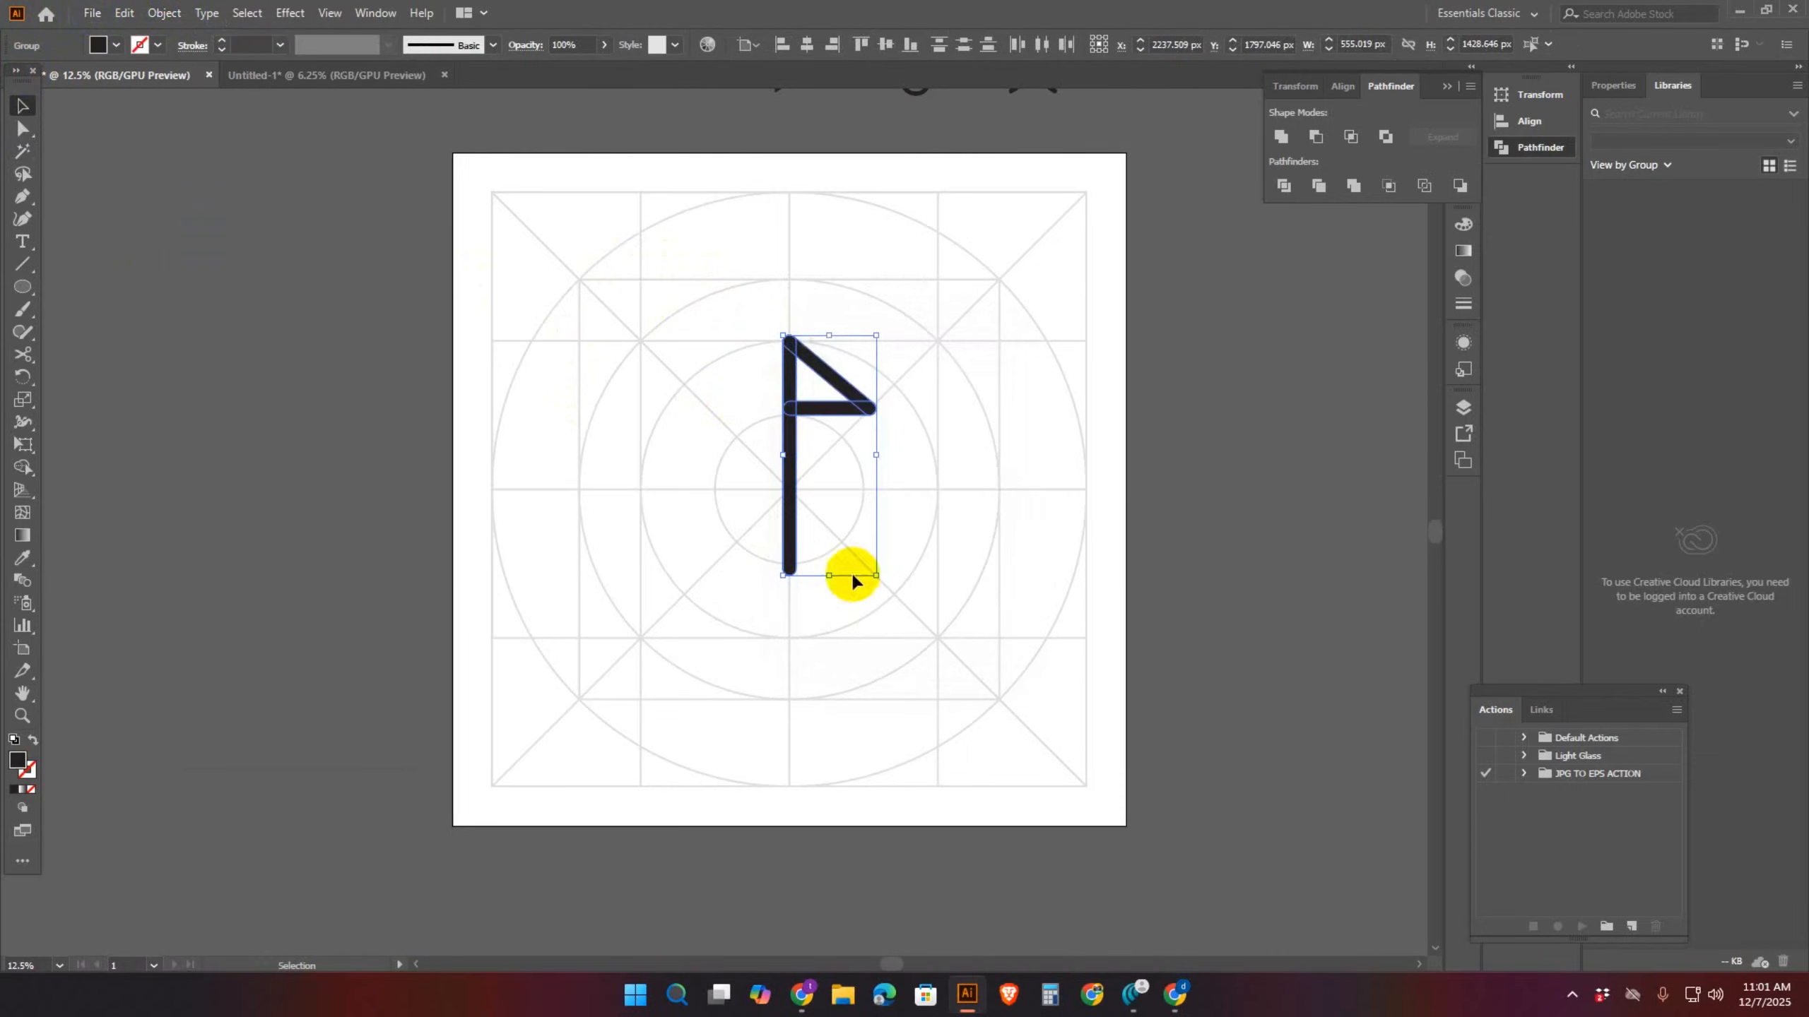
Merge the expanded half-arrow pieces into a single shape with the Pathfinder Unite operation
click(1538, 153)
click(1535, 158)
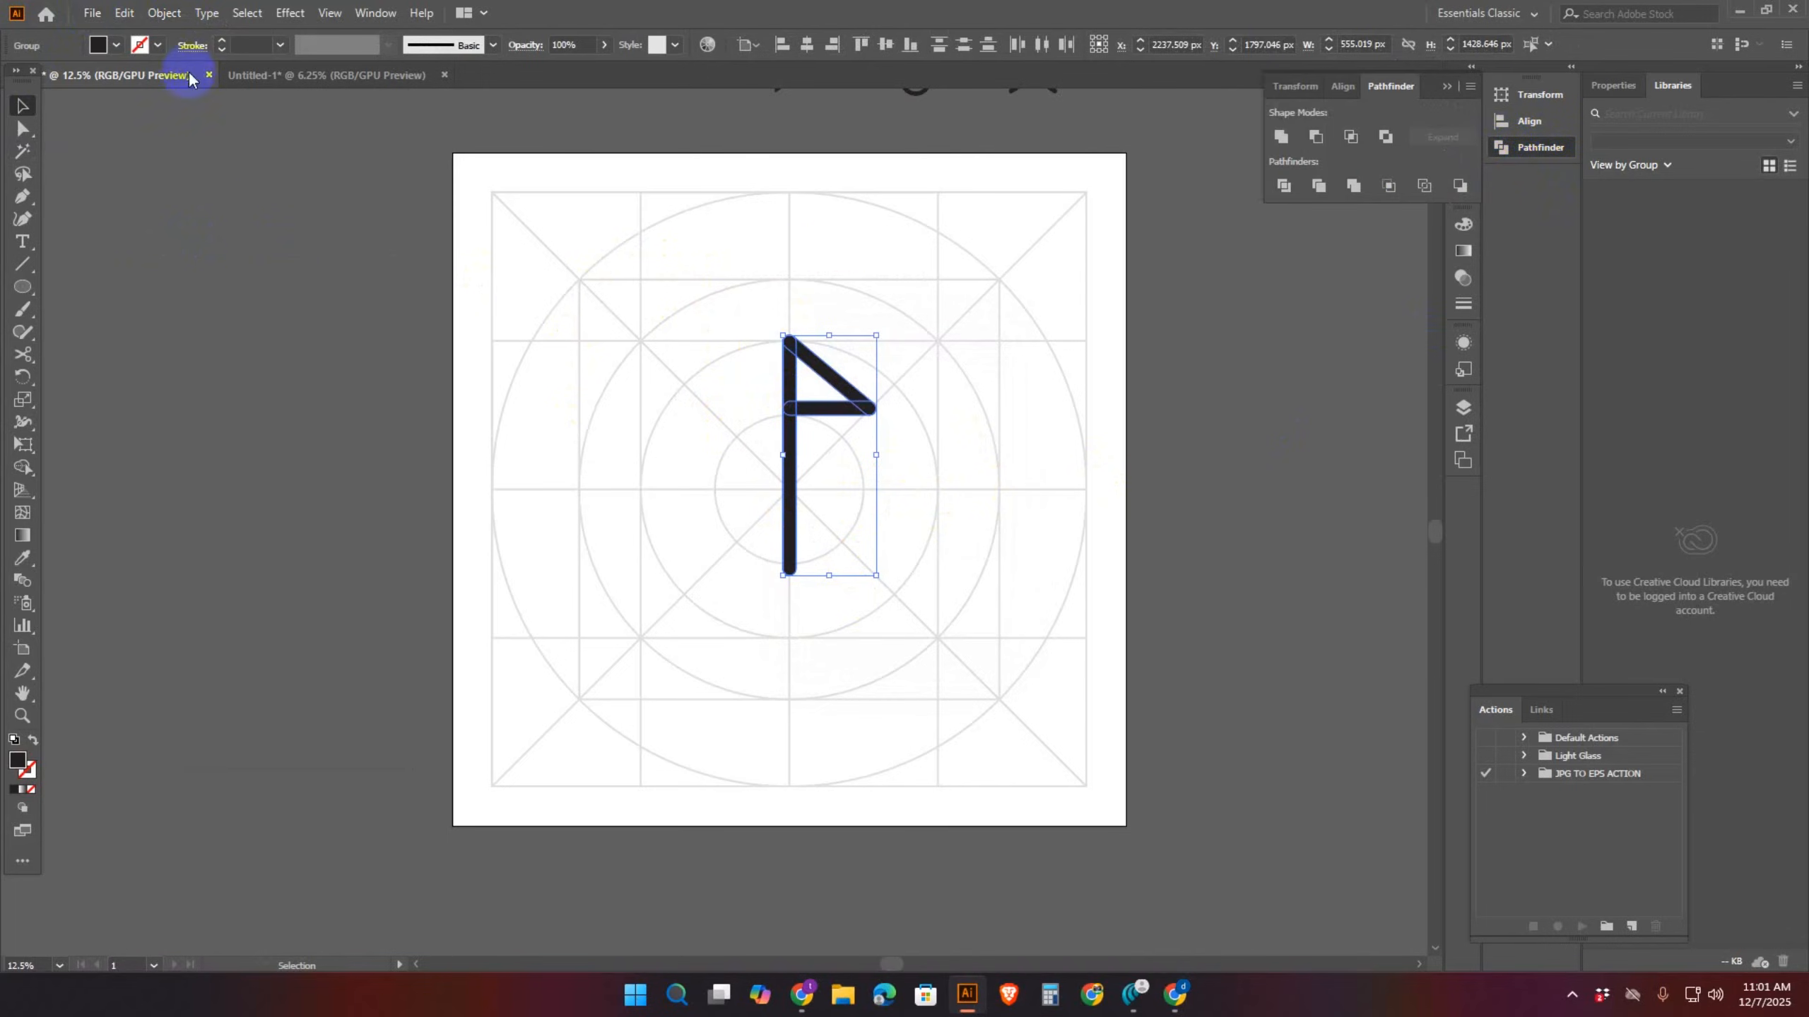
click(378, 14)
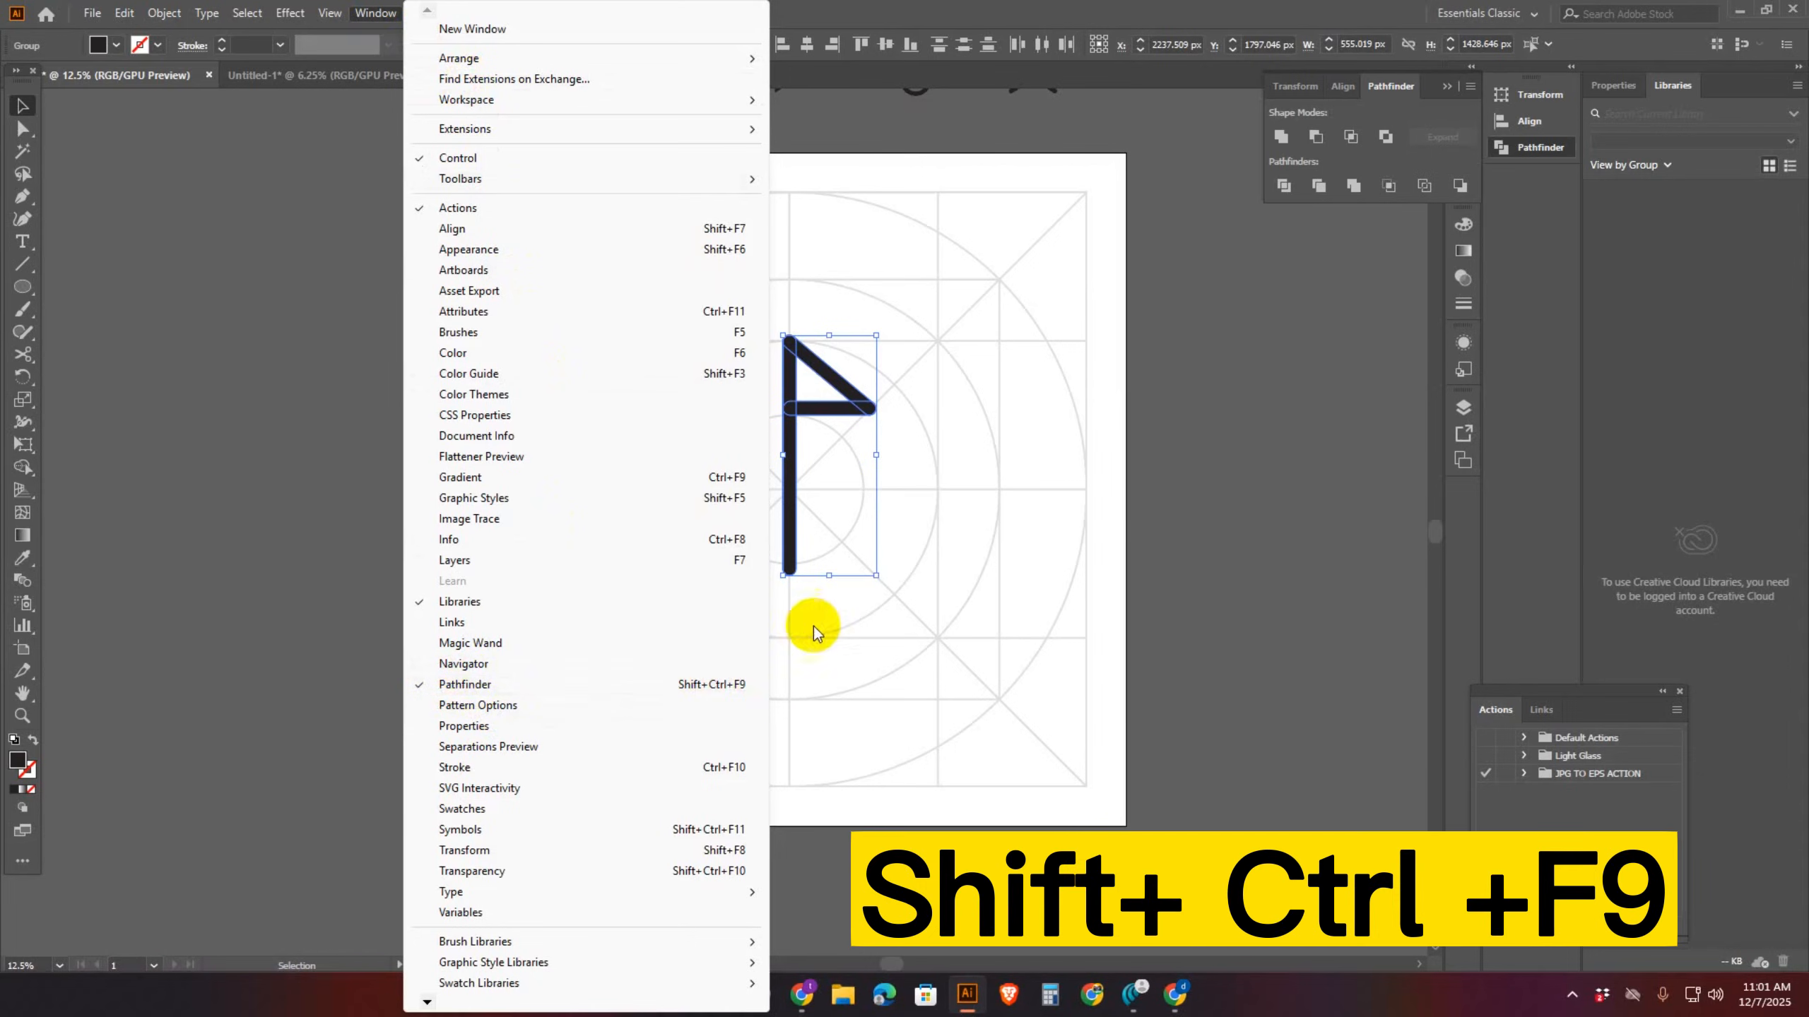
click(1544, 163)
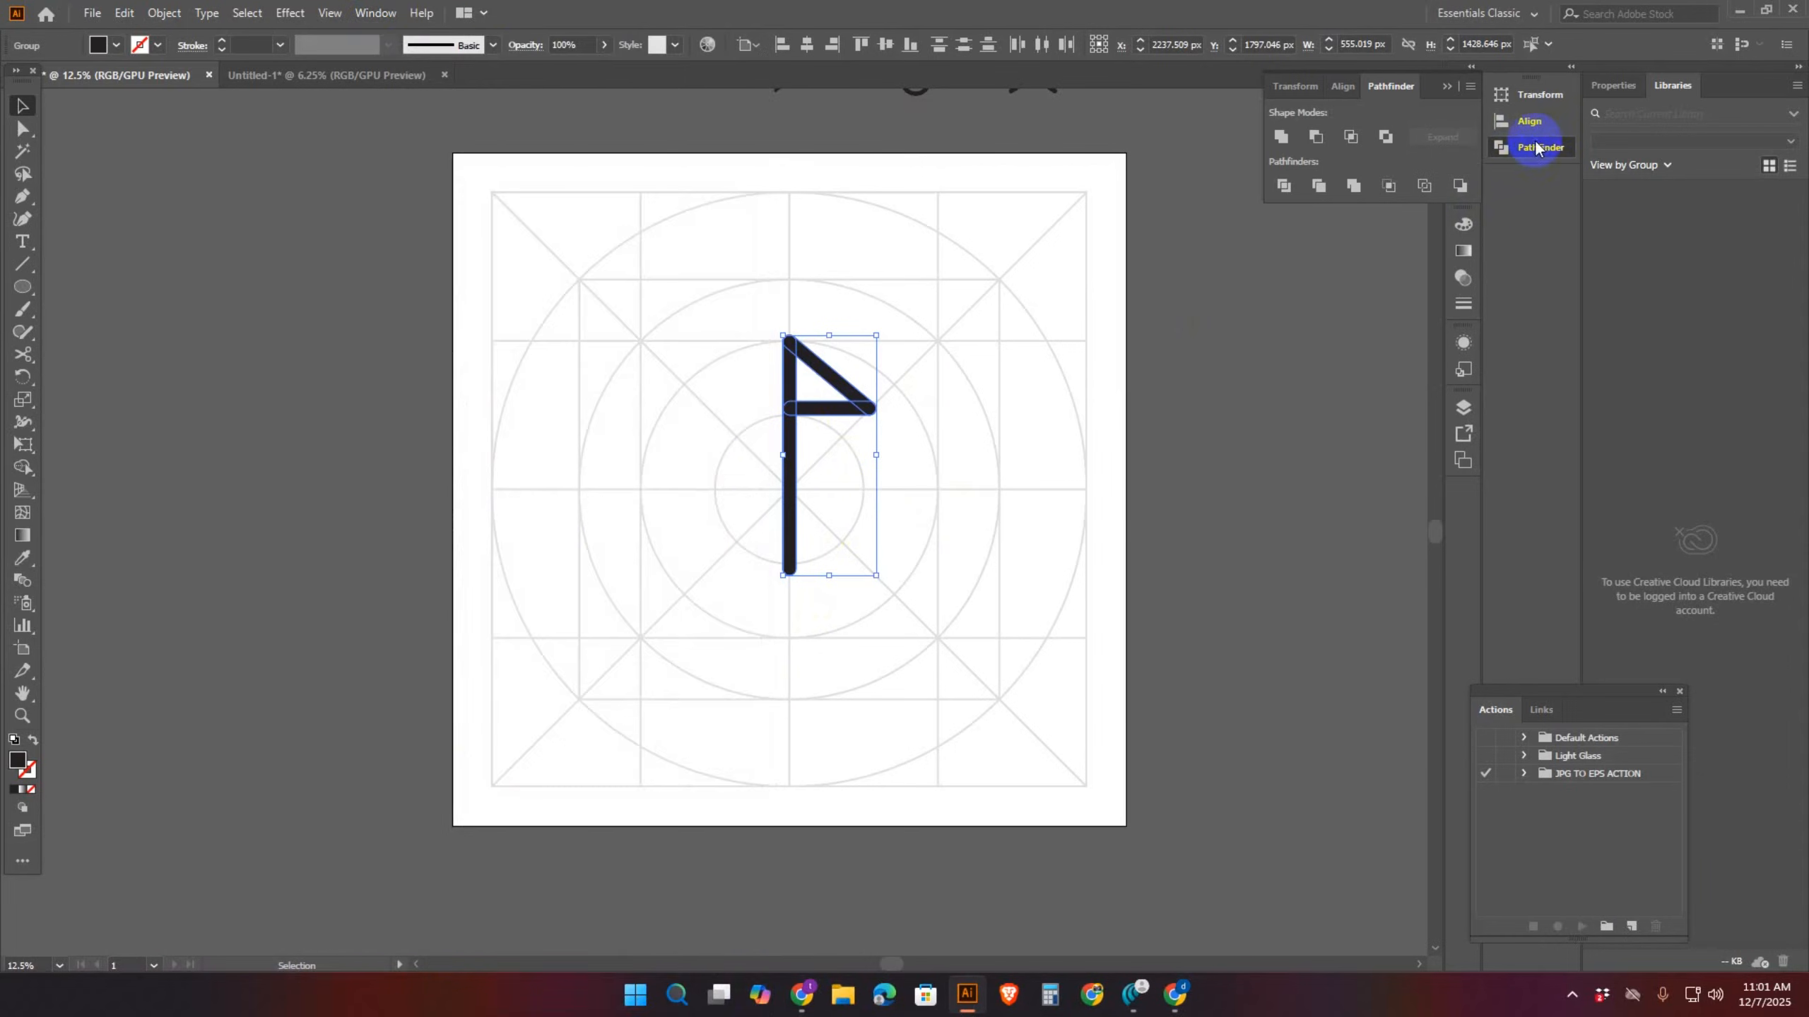
click(1278, 139)
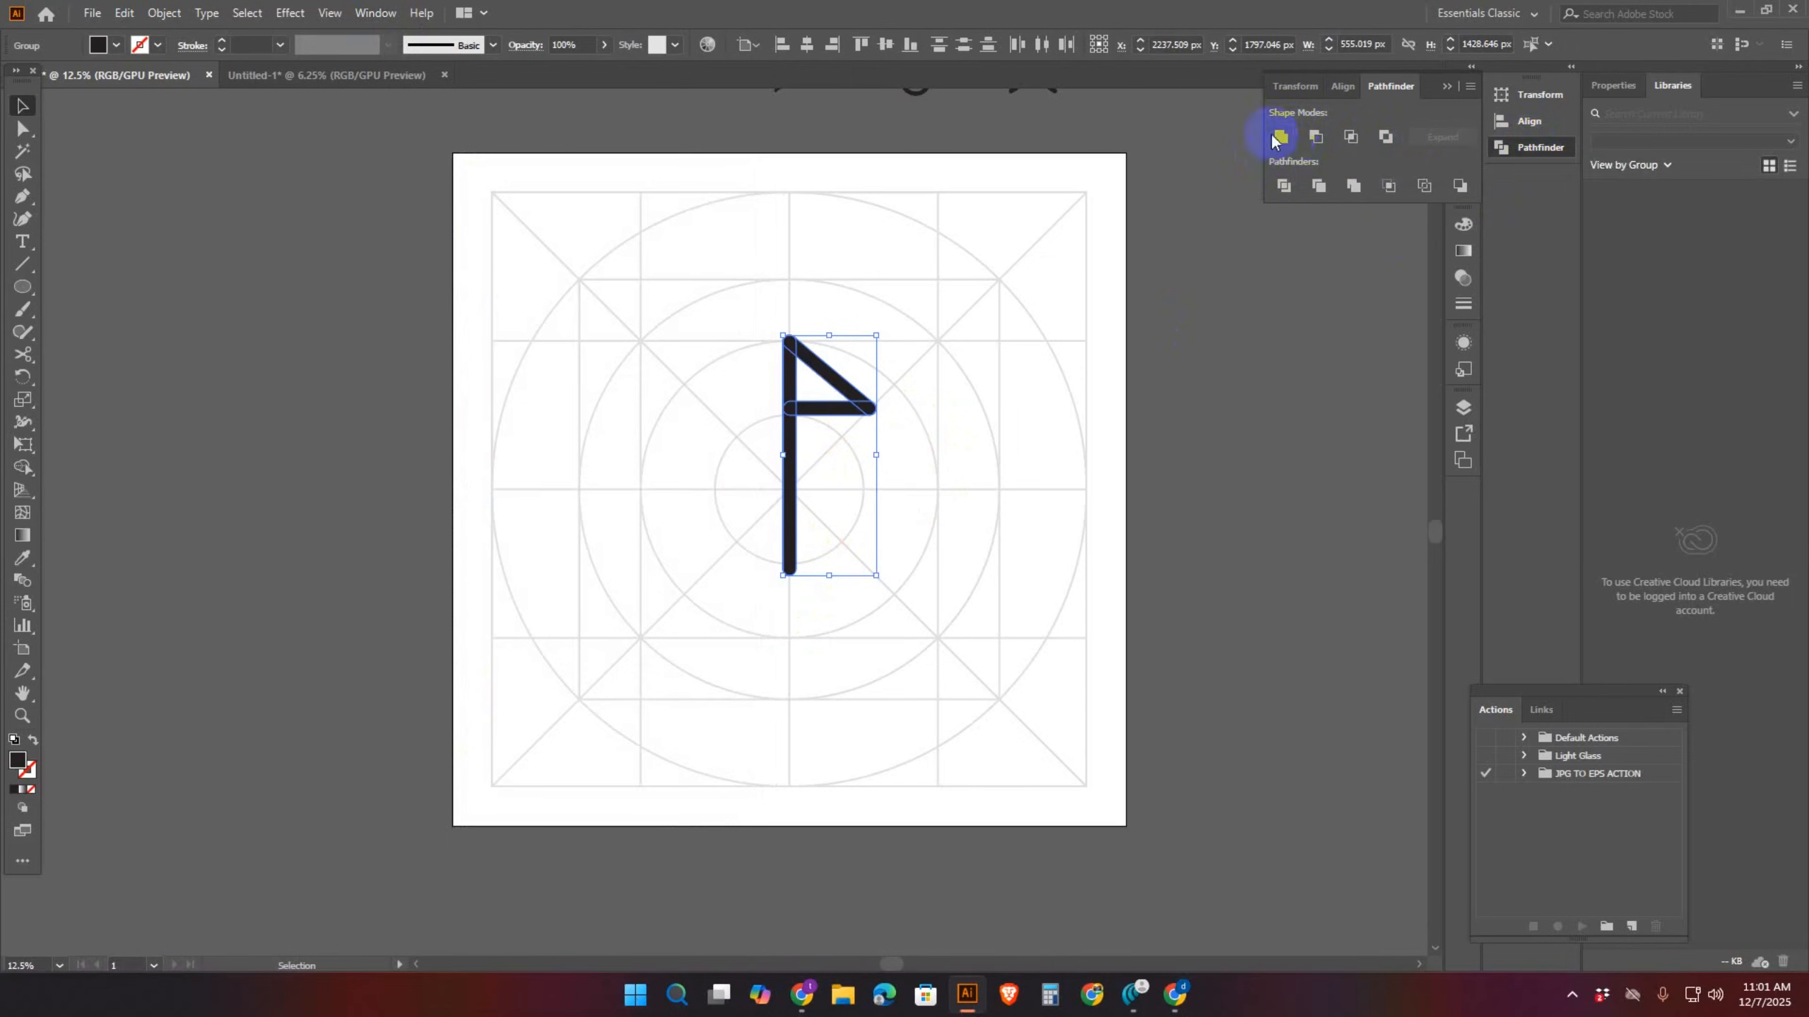
click(1282, 139)
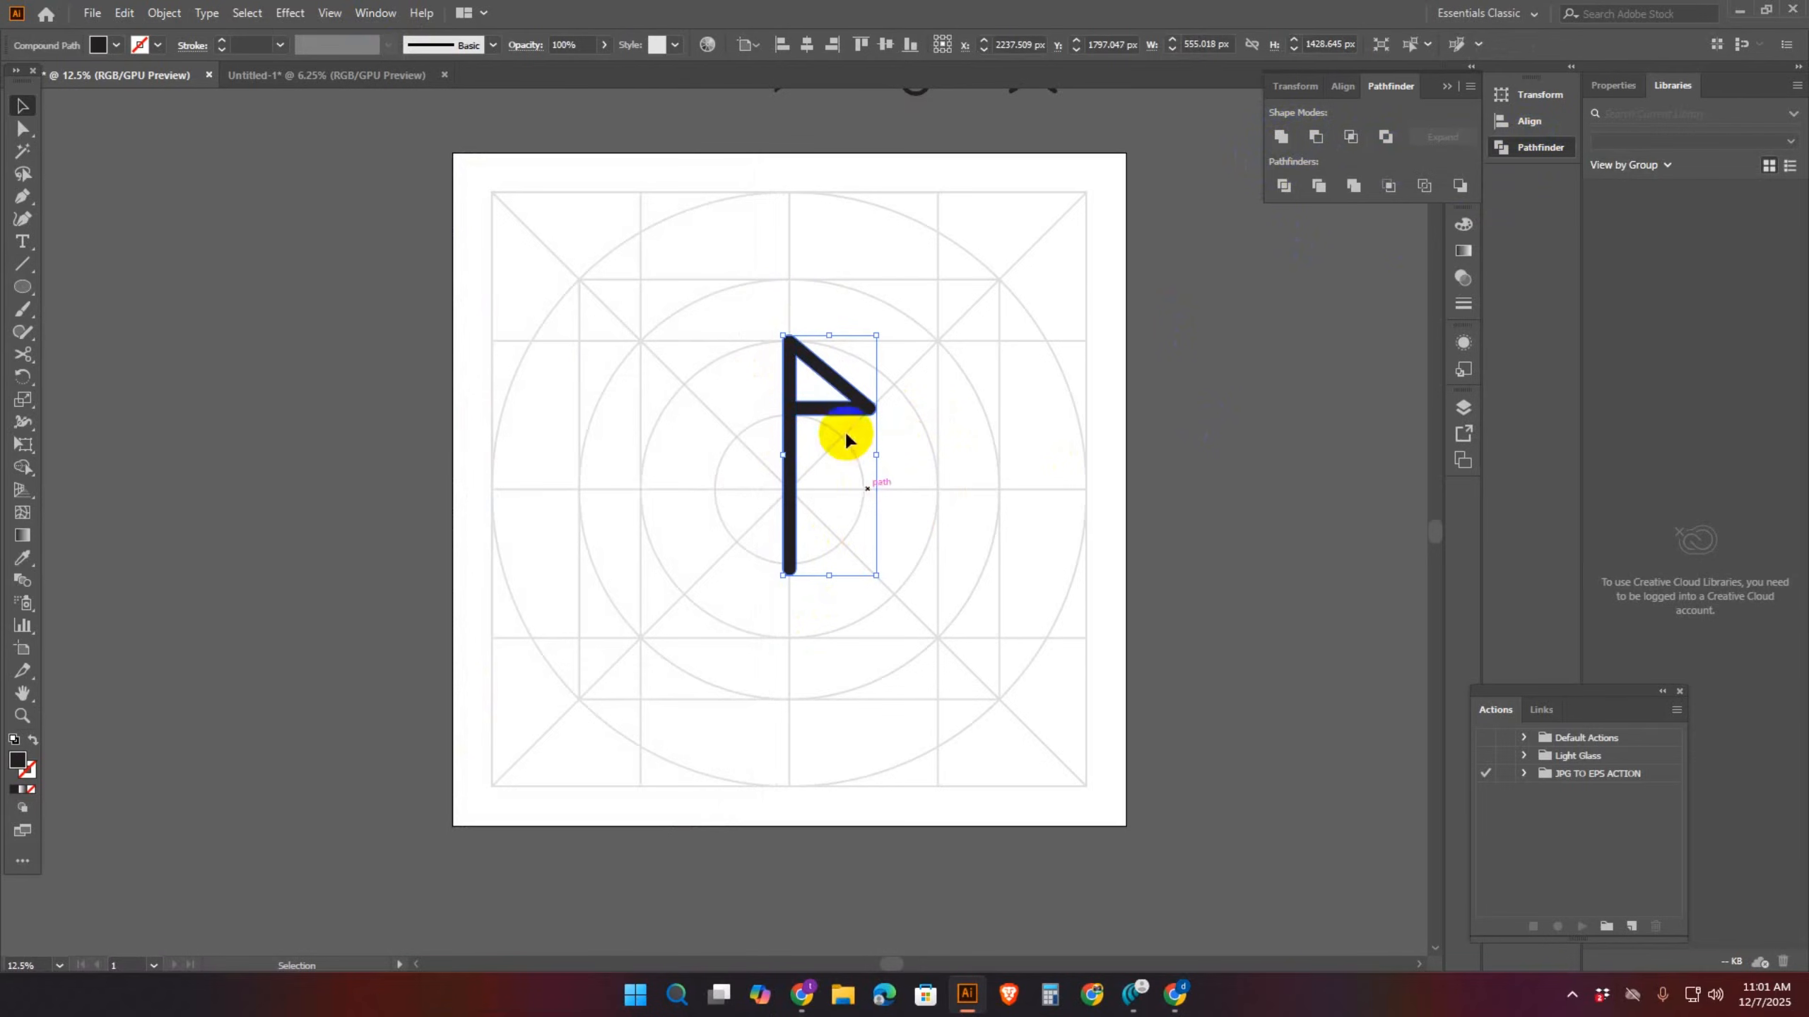
Duplicate the merged half-arrow to the left of the original and reflect the copy across the horizontal axis
key(alt)
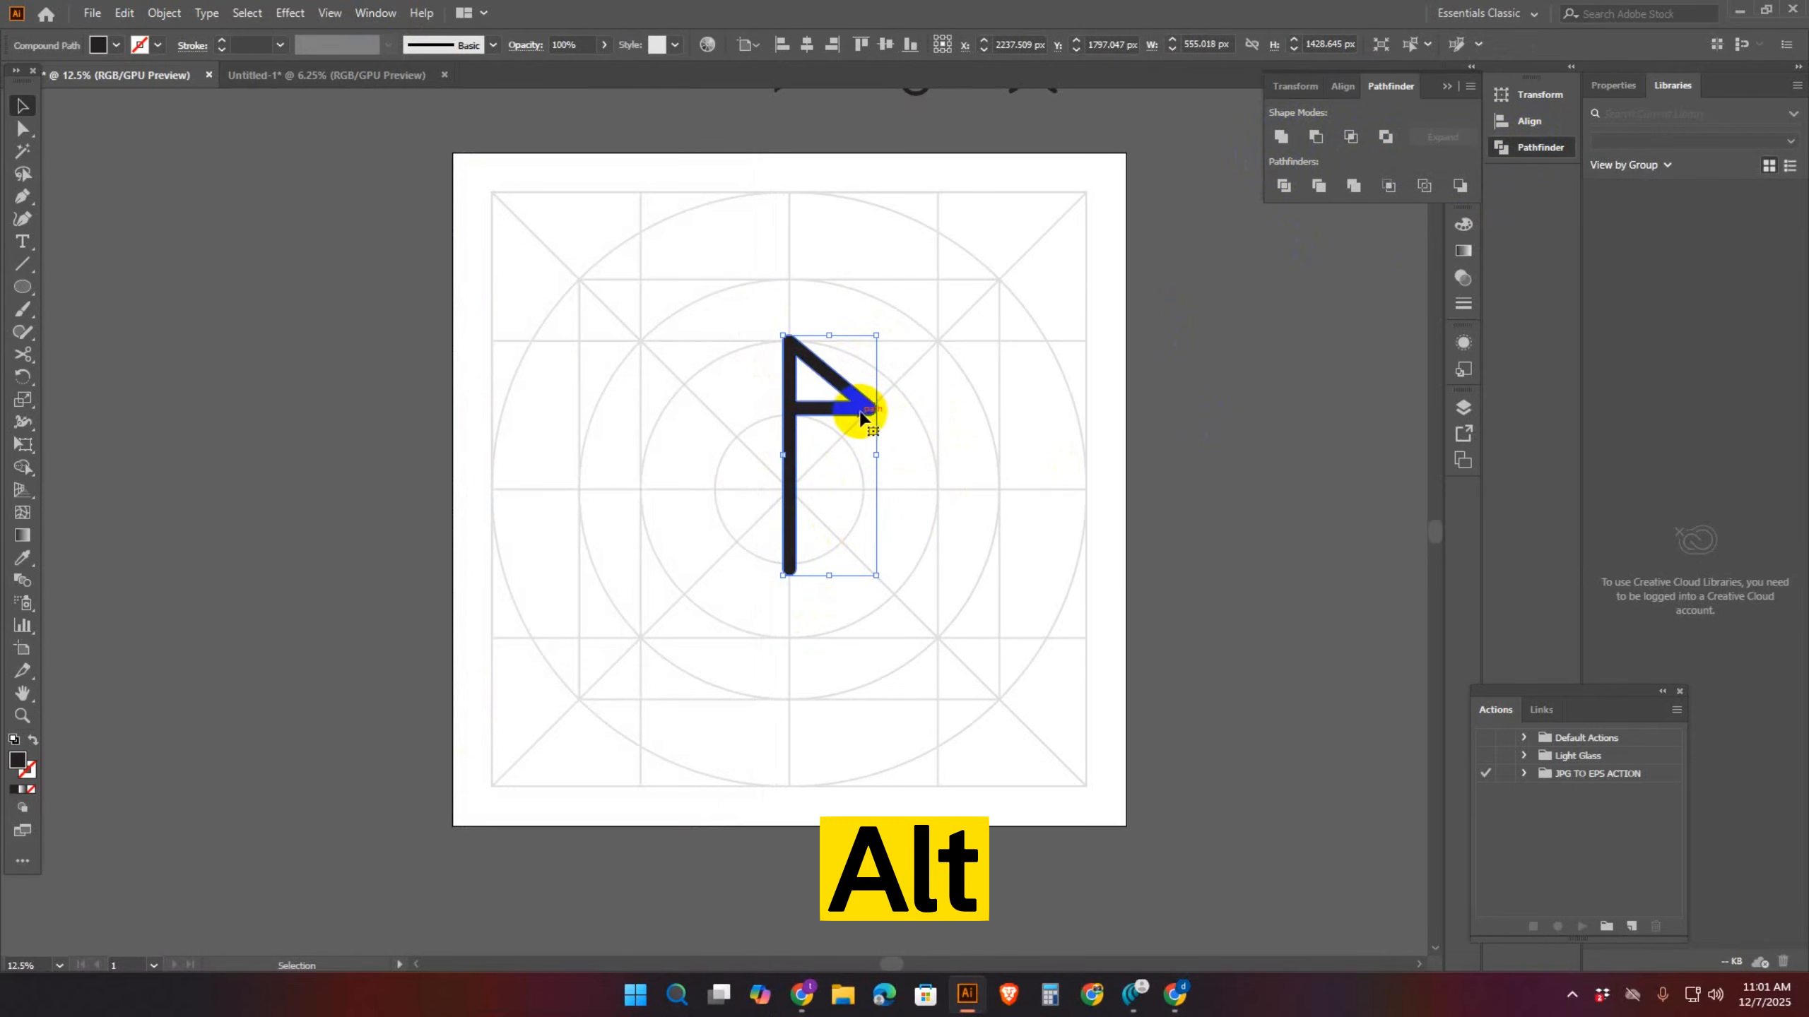
drag(865, 413, 768, 401)
right_click(746, 456)
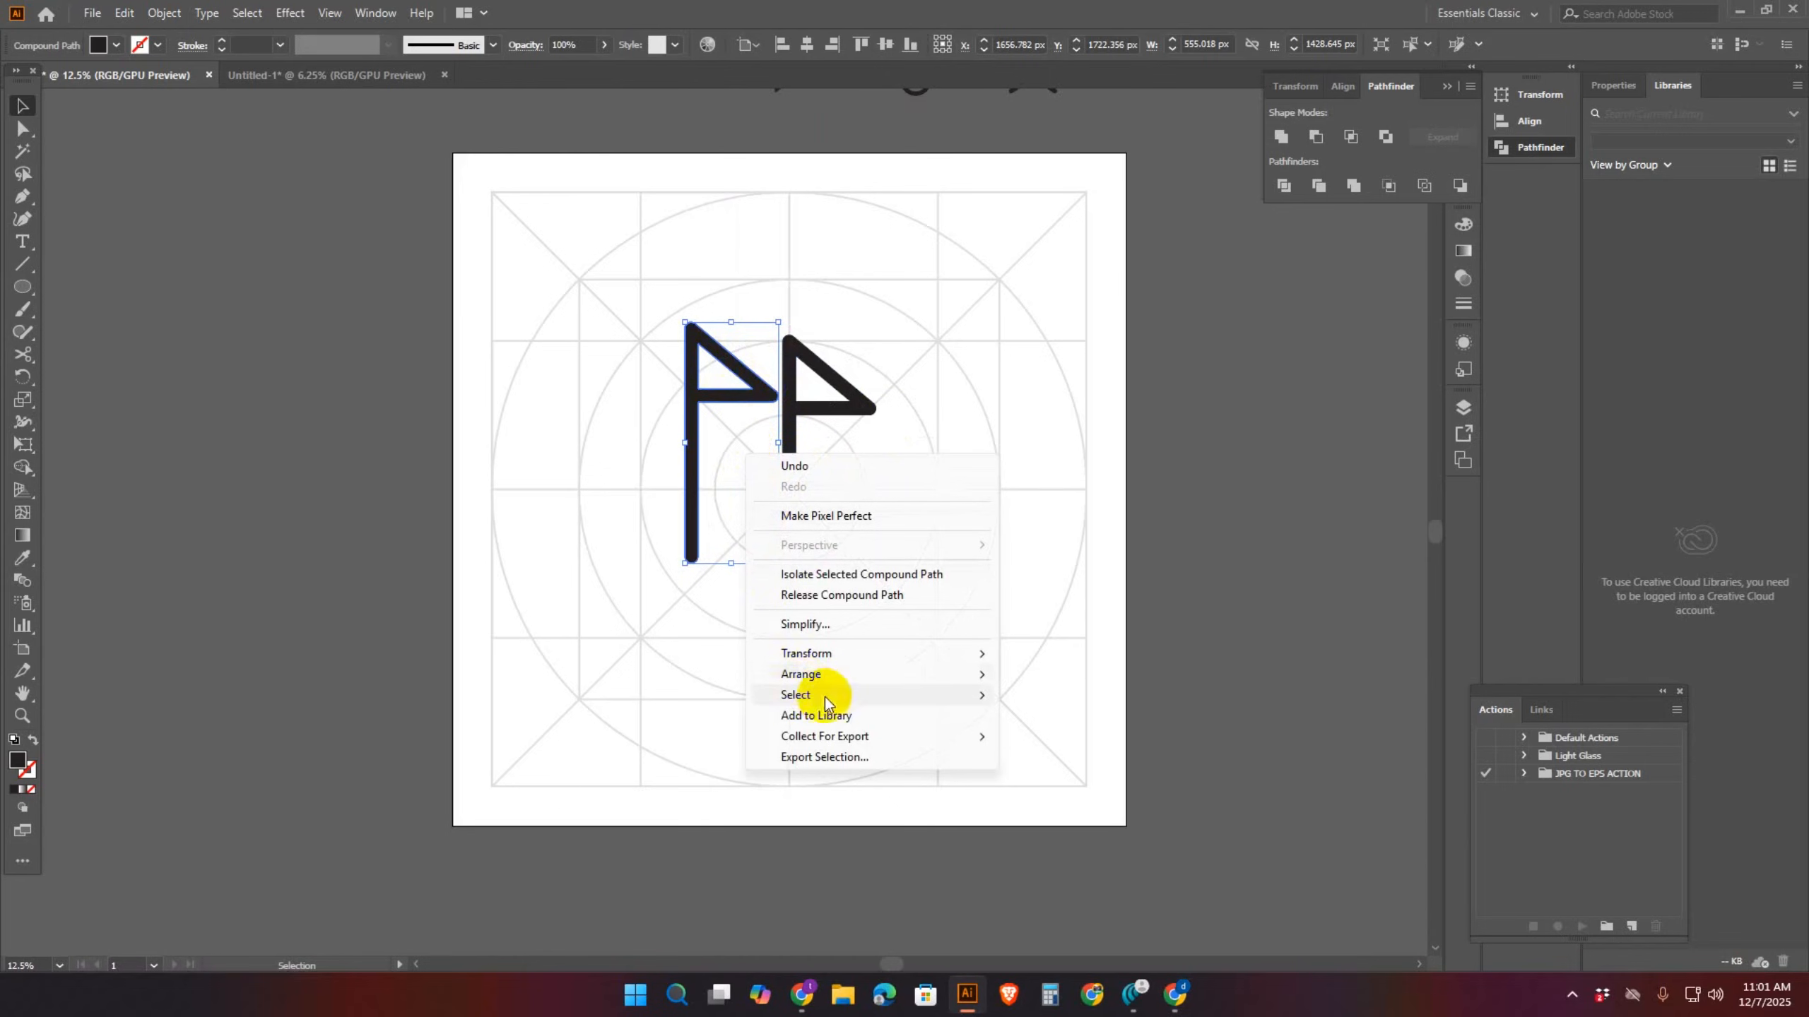
mouse_move(850, 657)
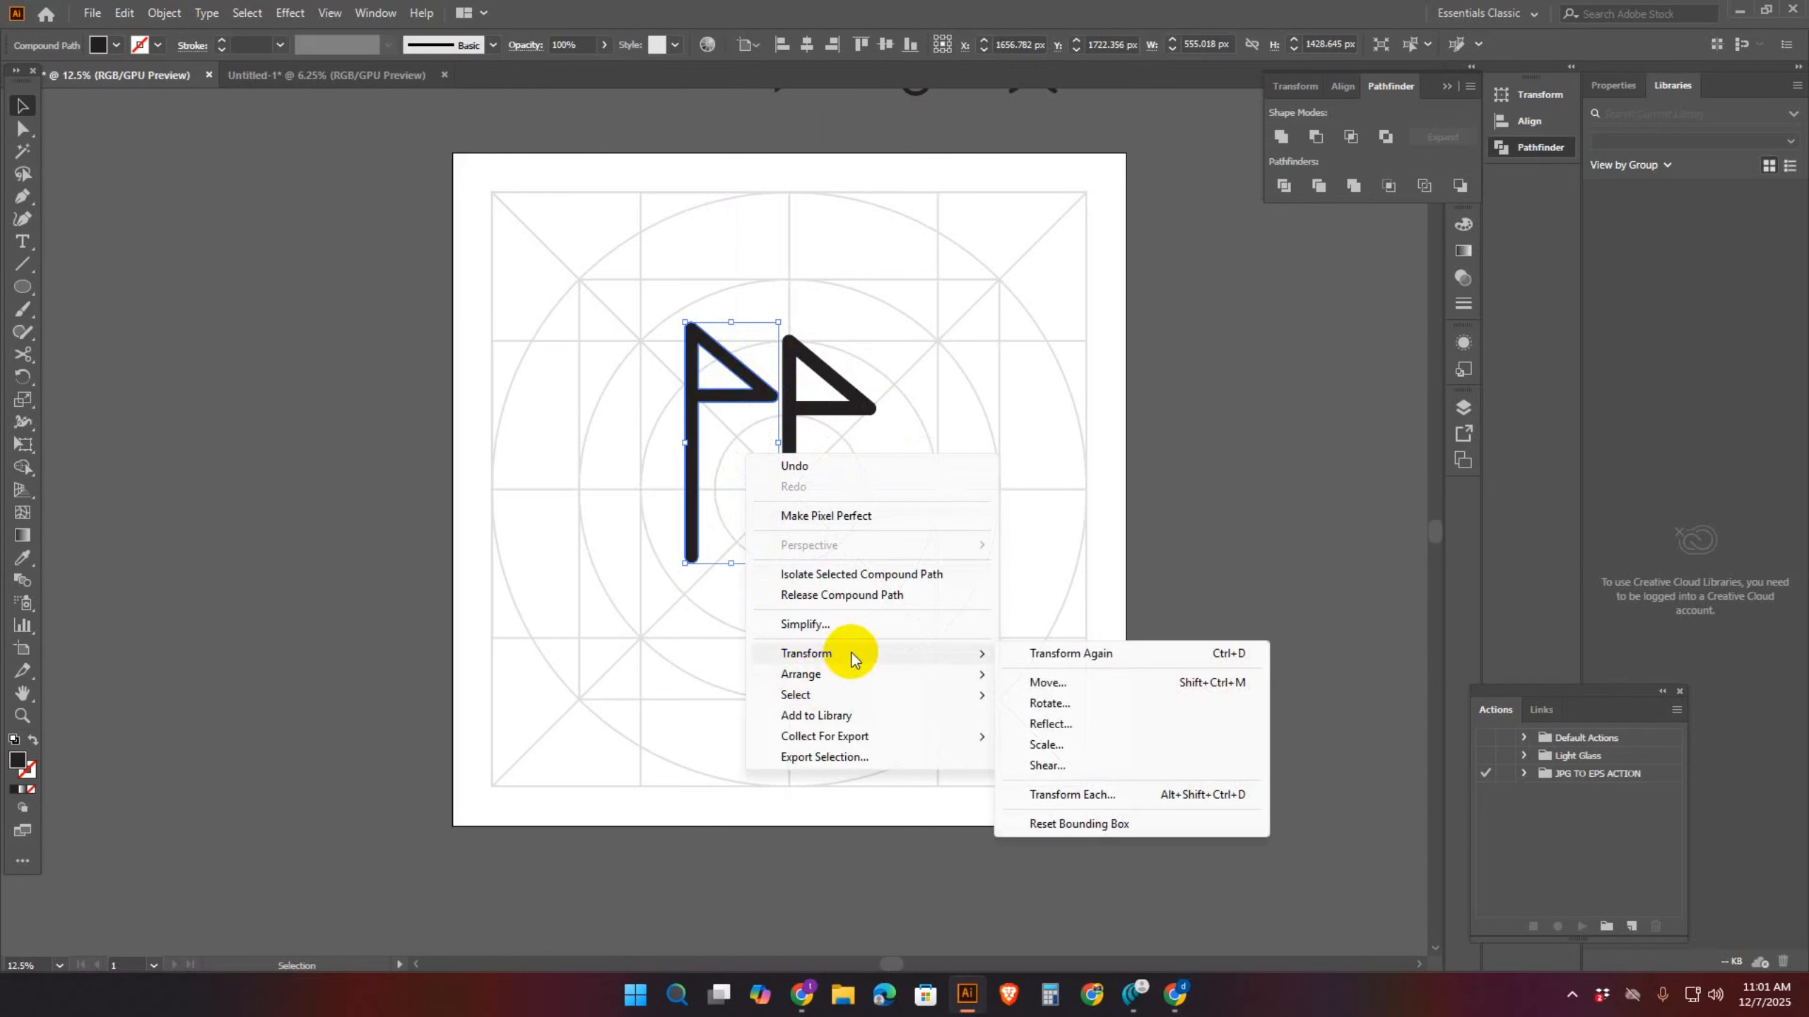
click(1049, 724)
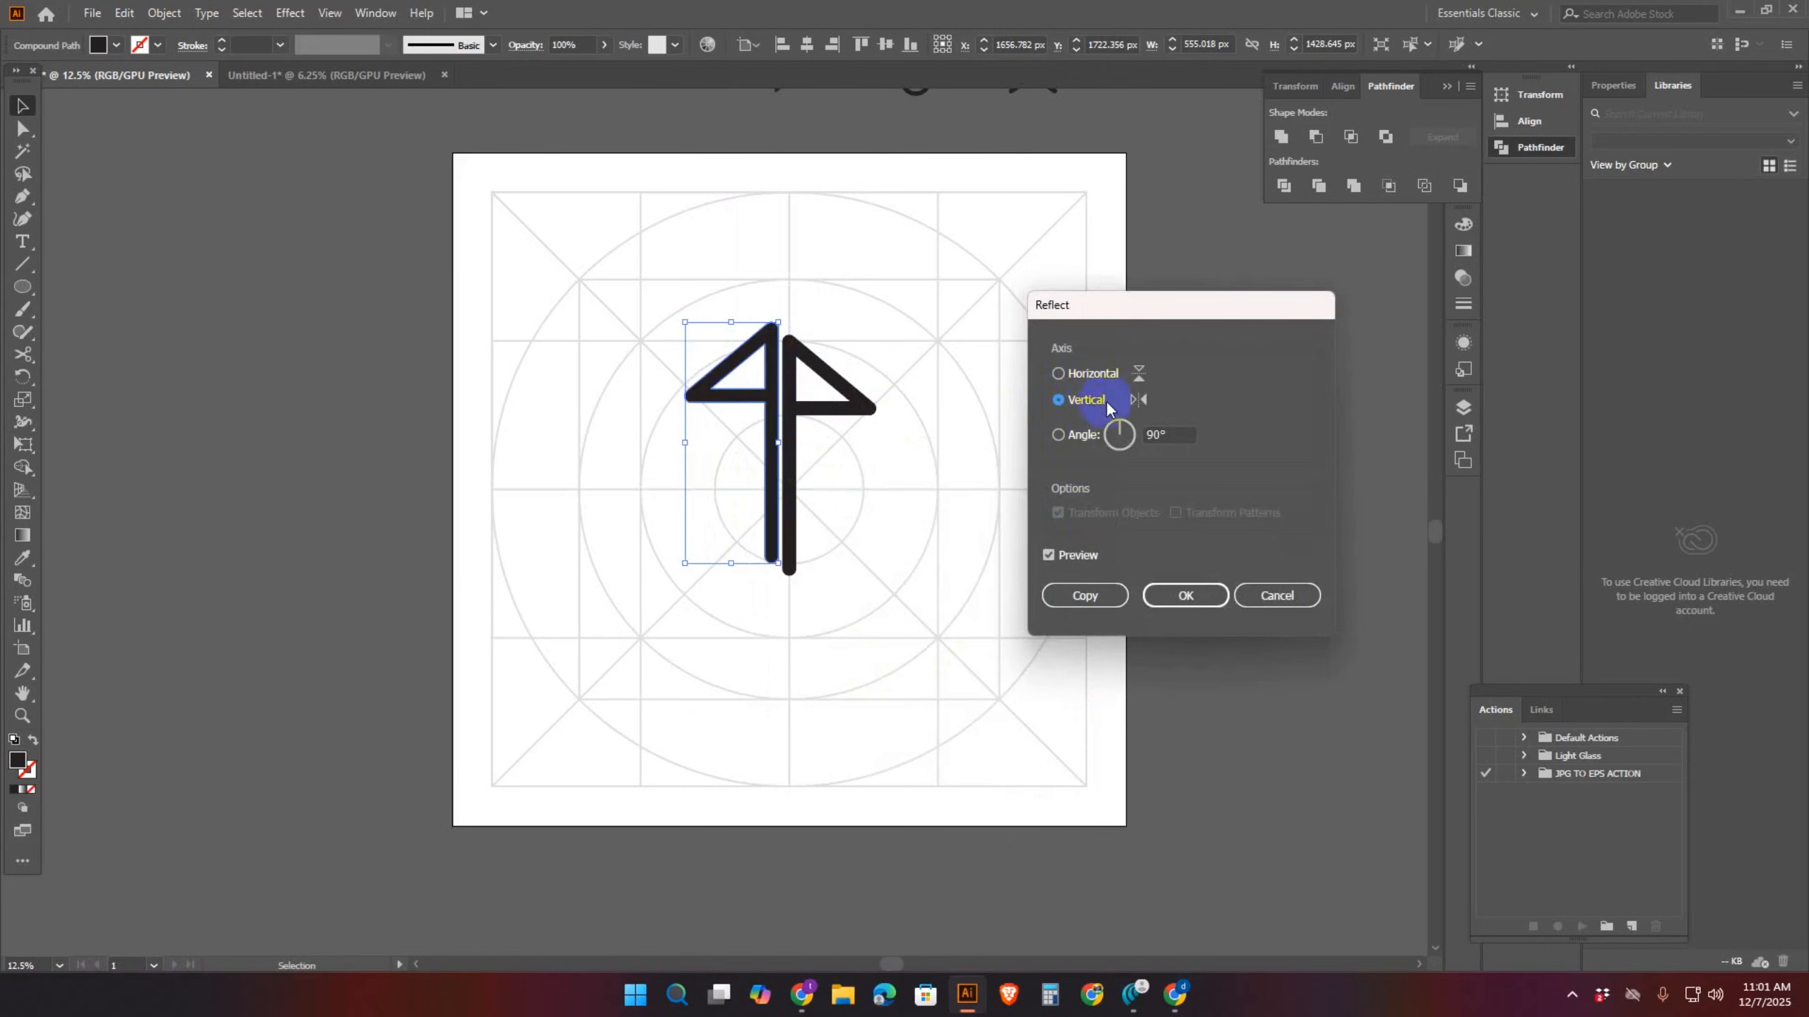
click(1059, 373)
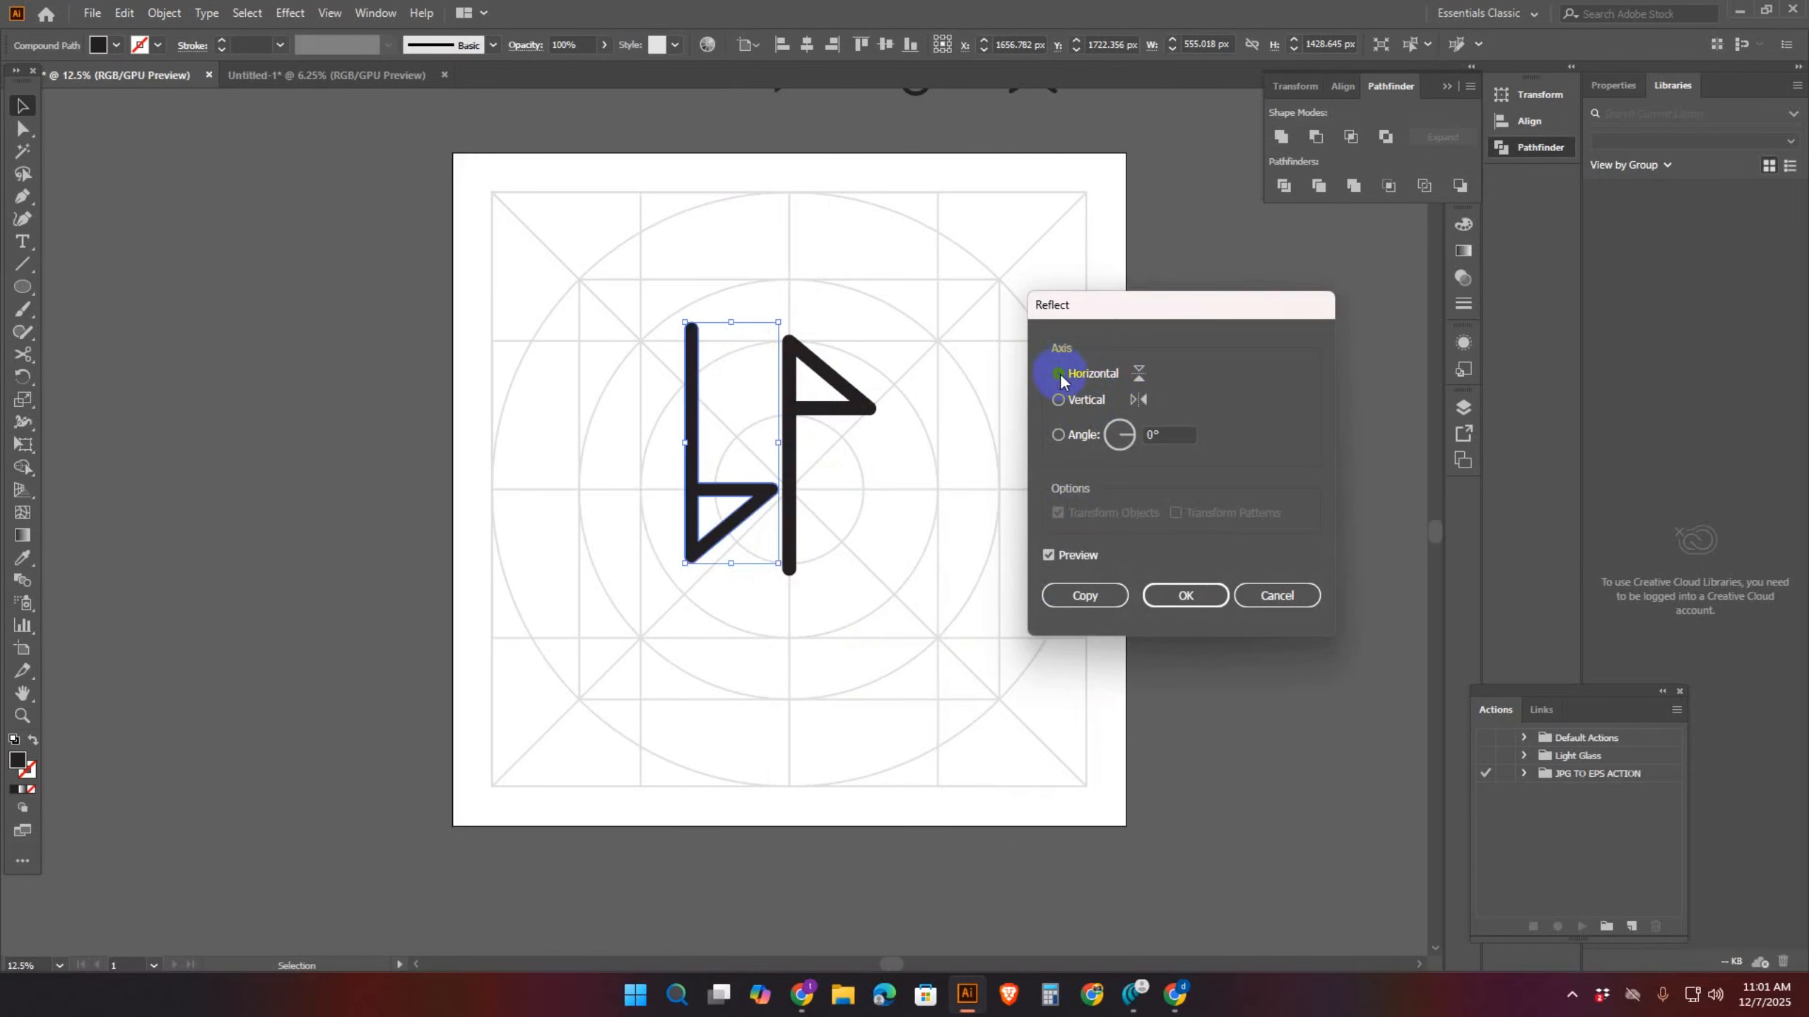
click(1186, 596)
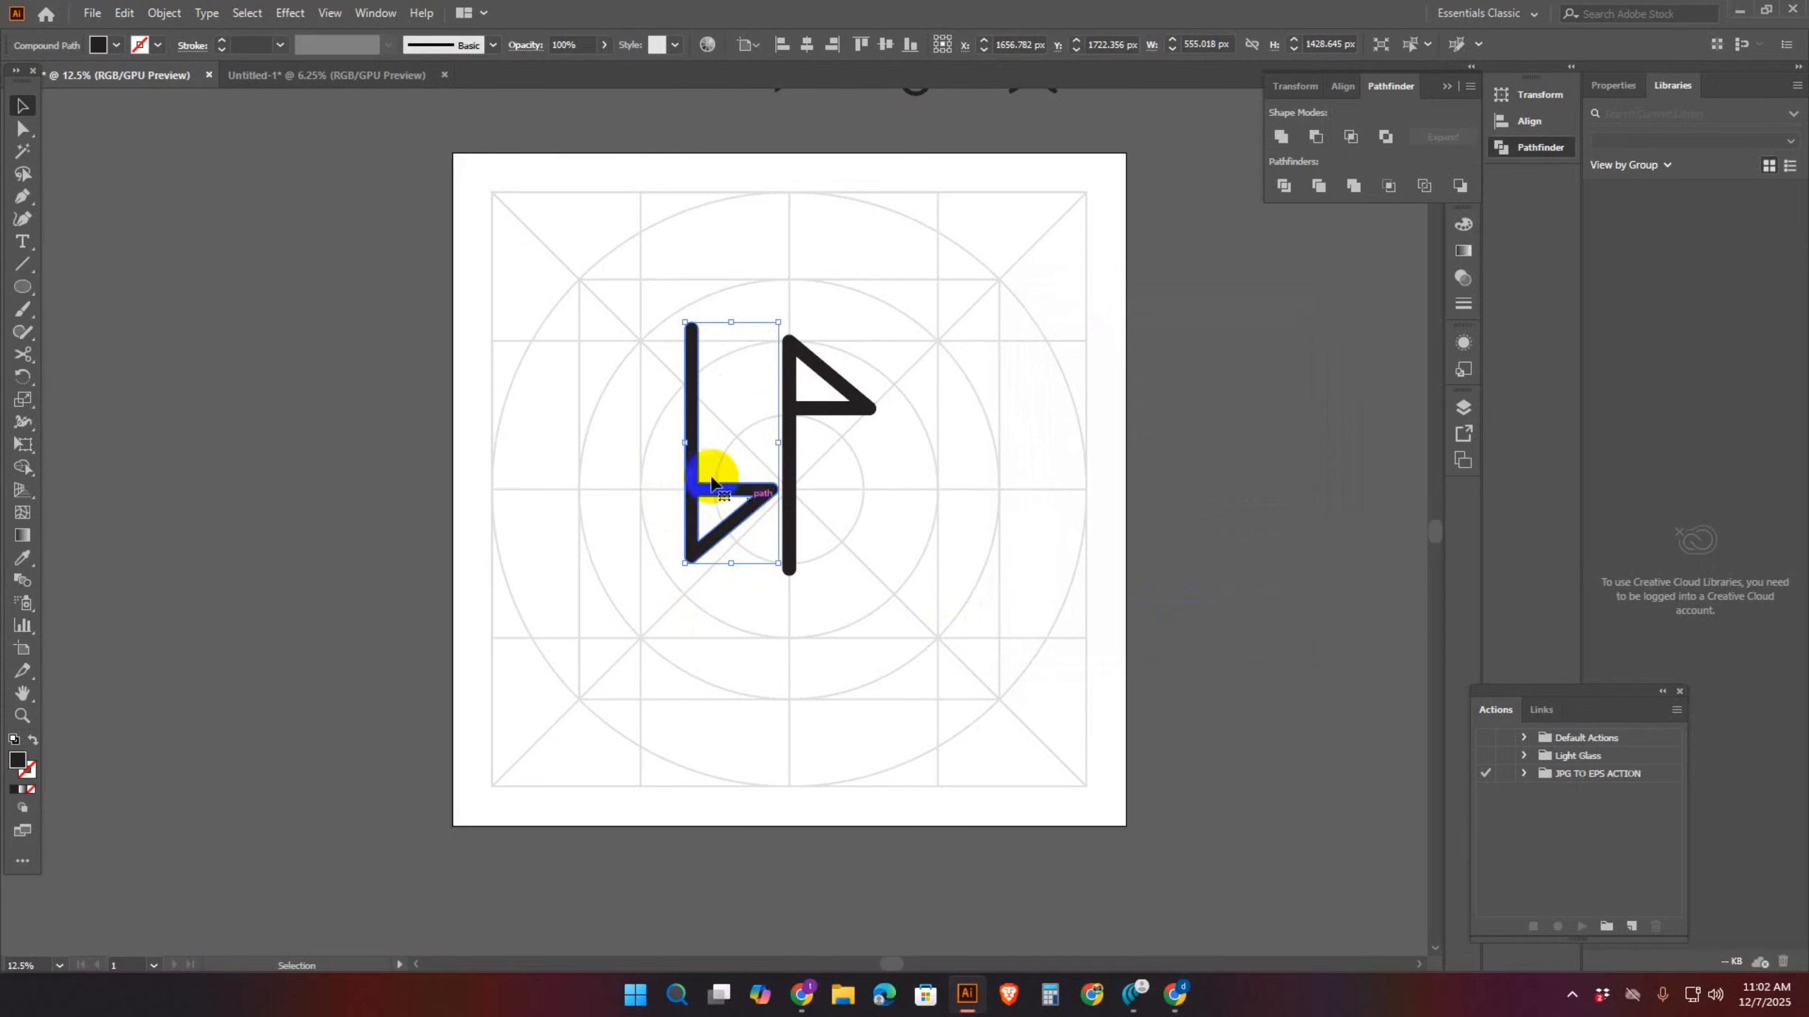
Reflect the copied half-arrow across the vertical axis and position it just left of the original with a small gap
right_click(754, 492)
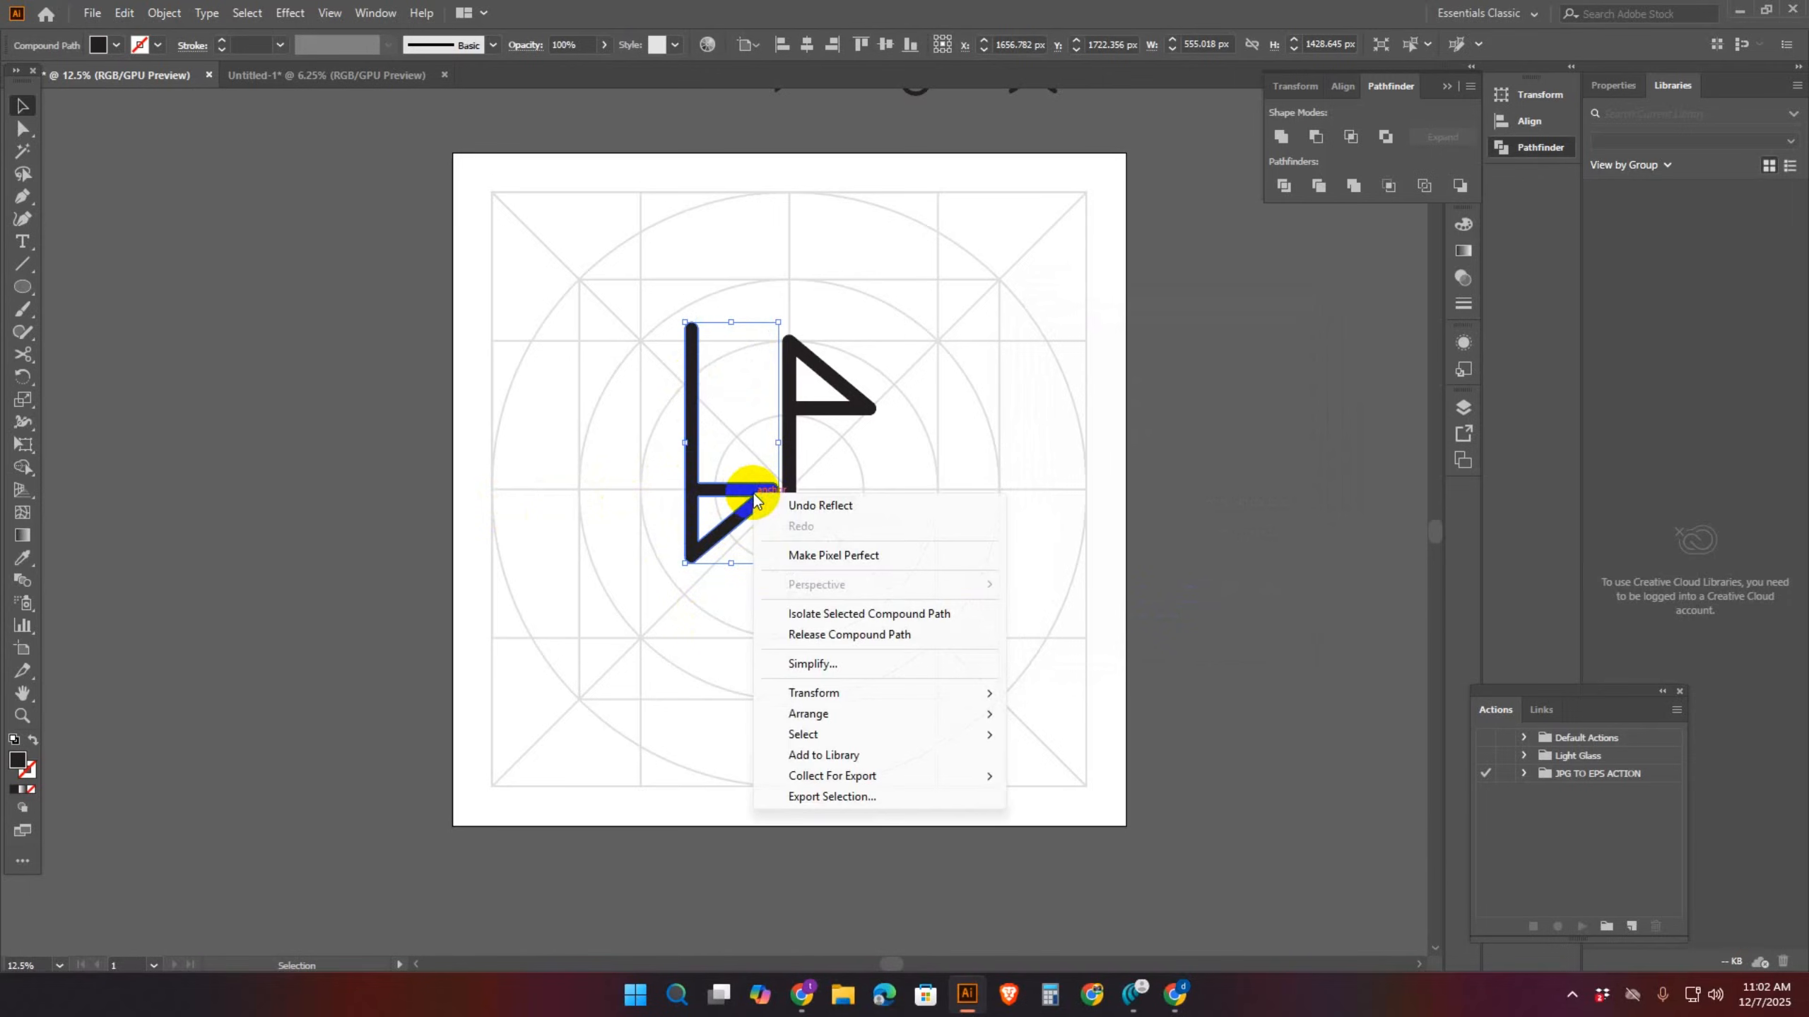
mouse_move(794, 694)
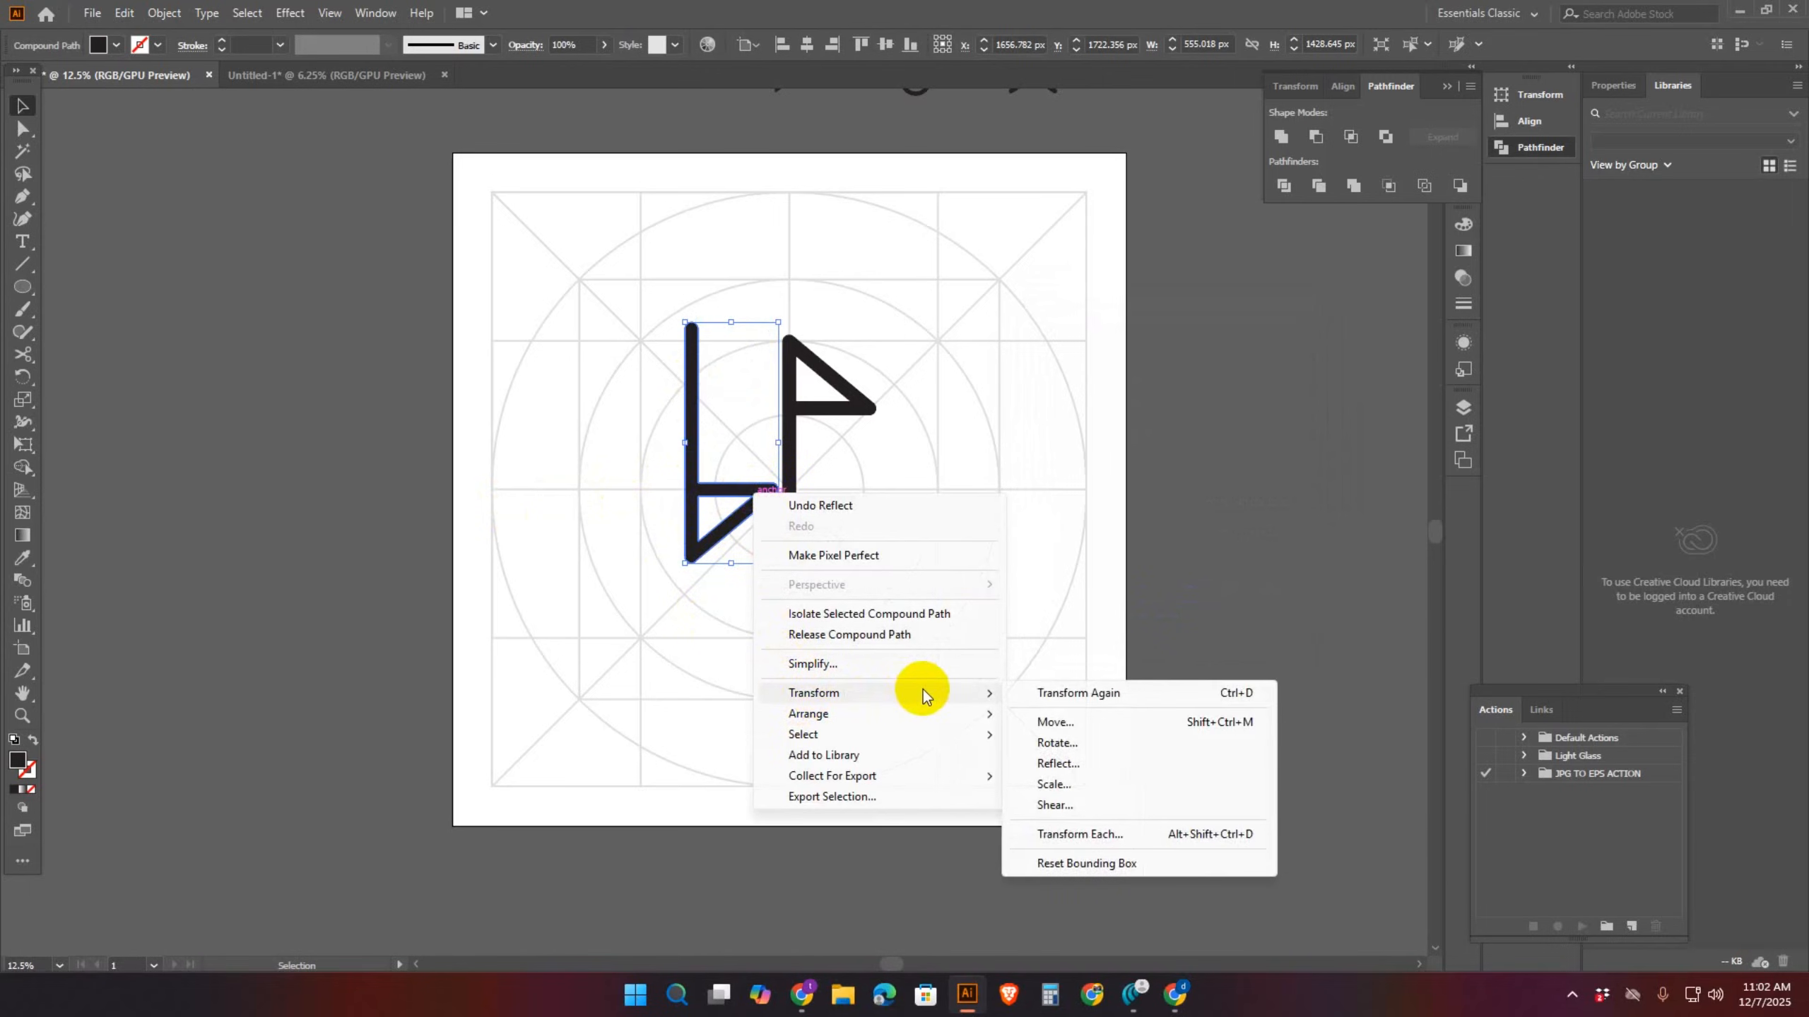
click(1093, 765)
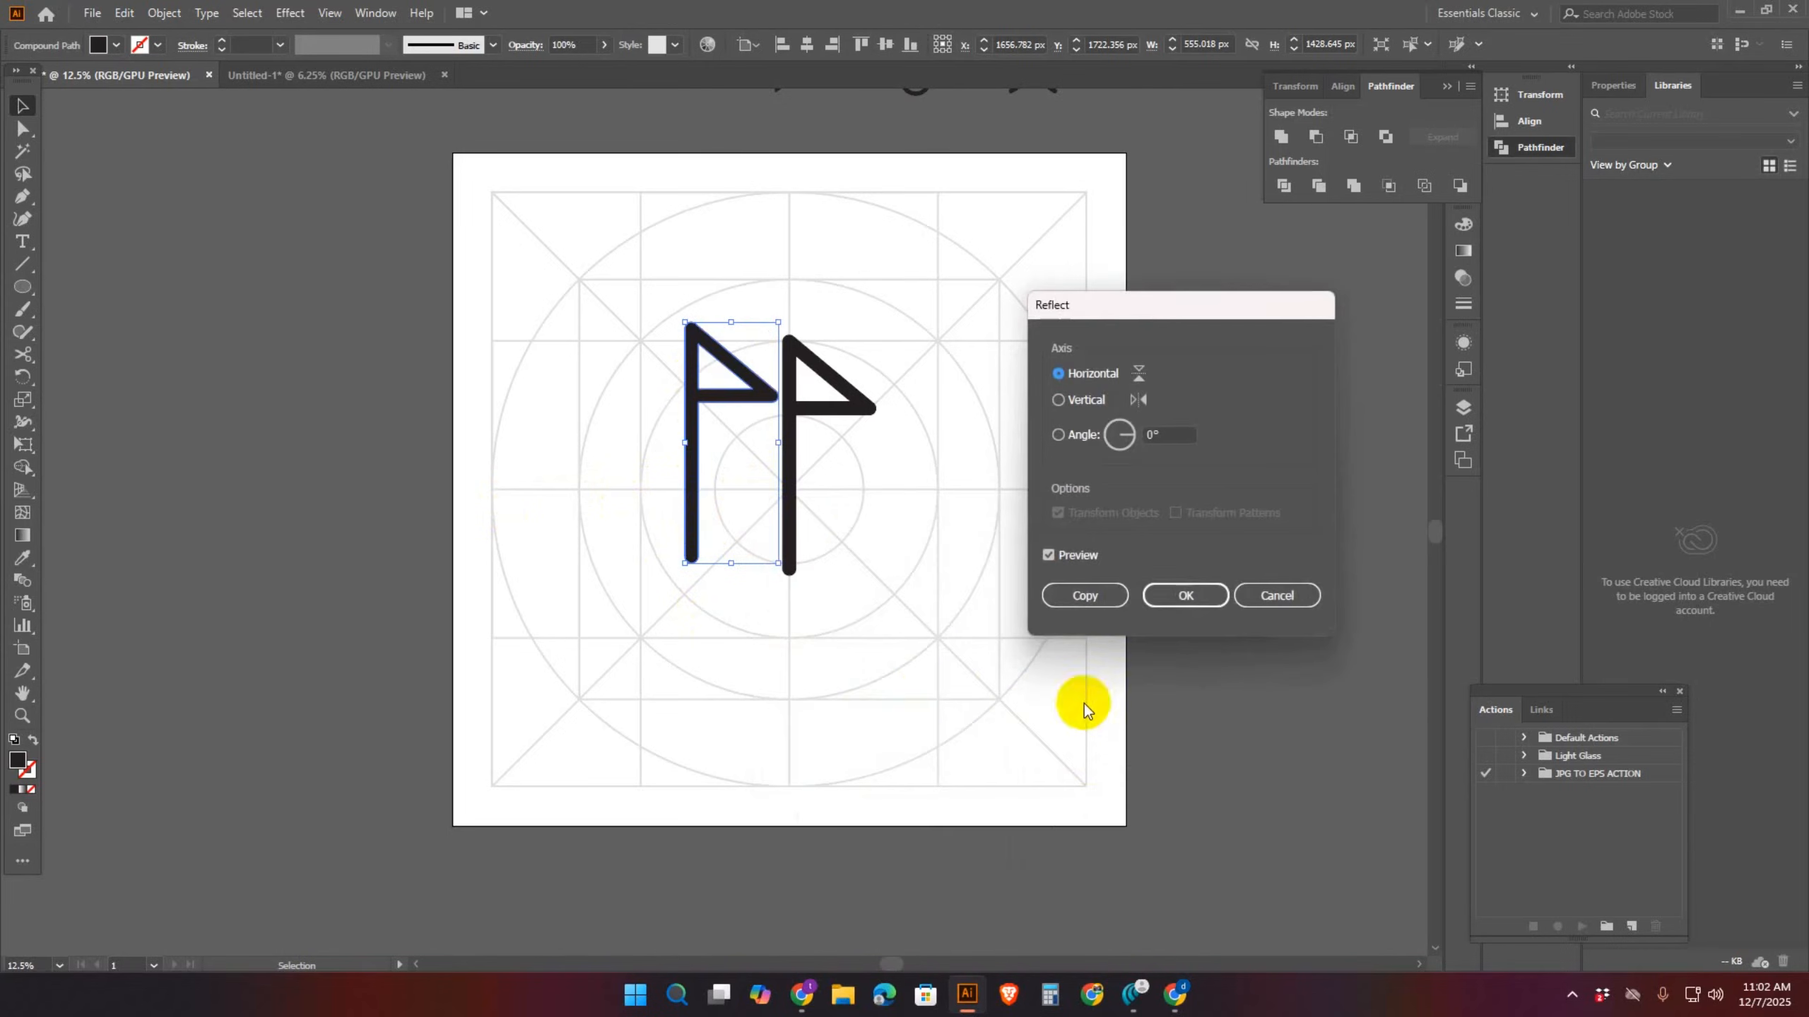
click(1059, 402)
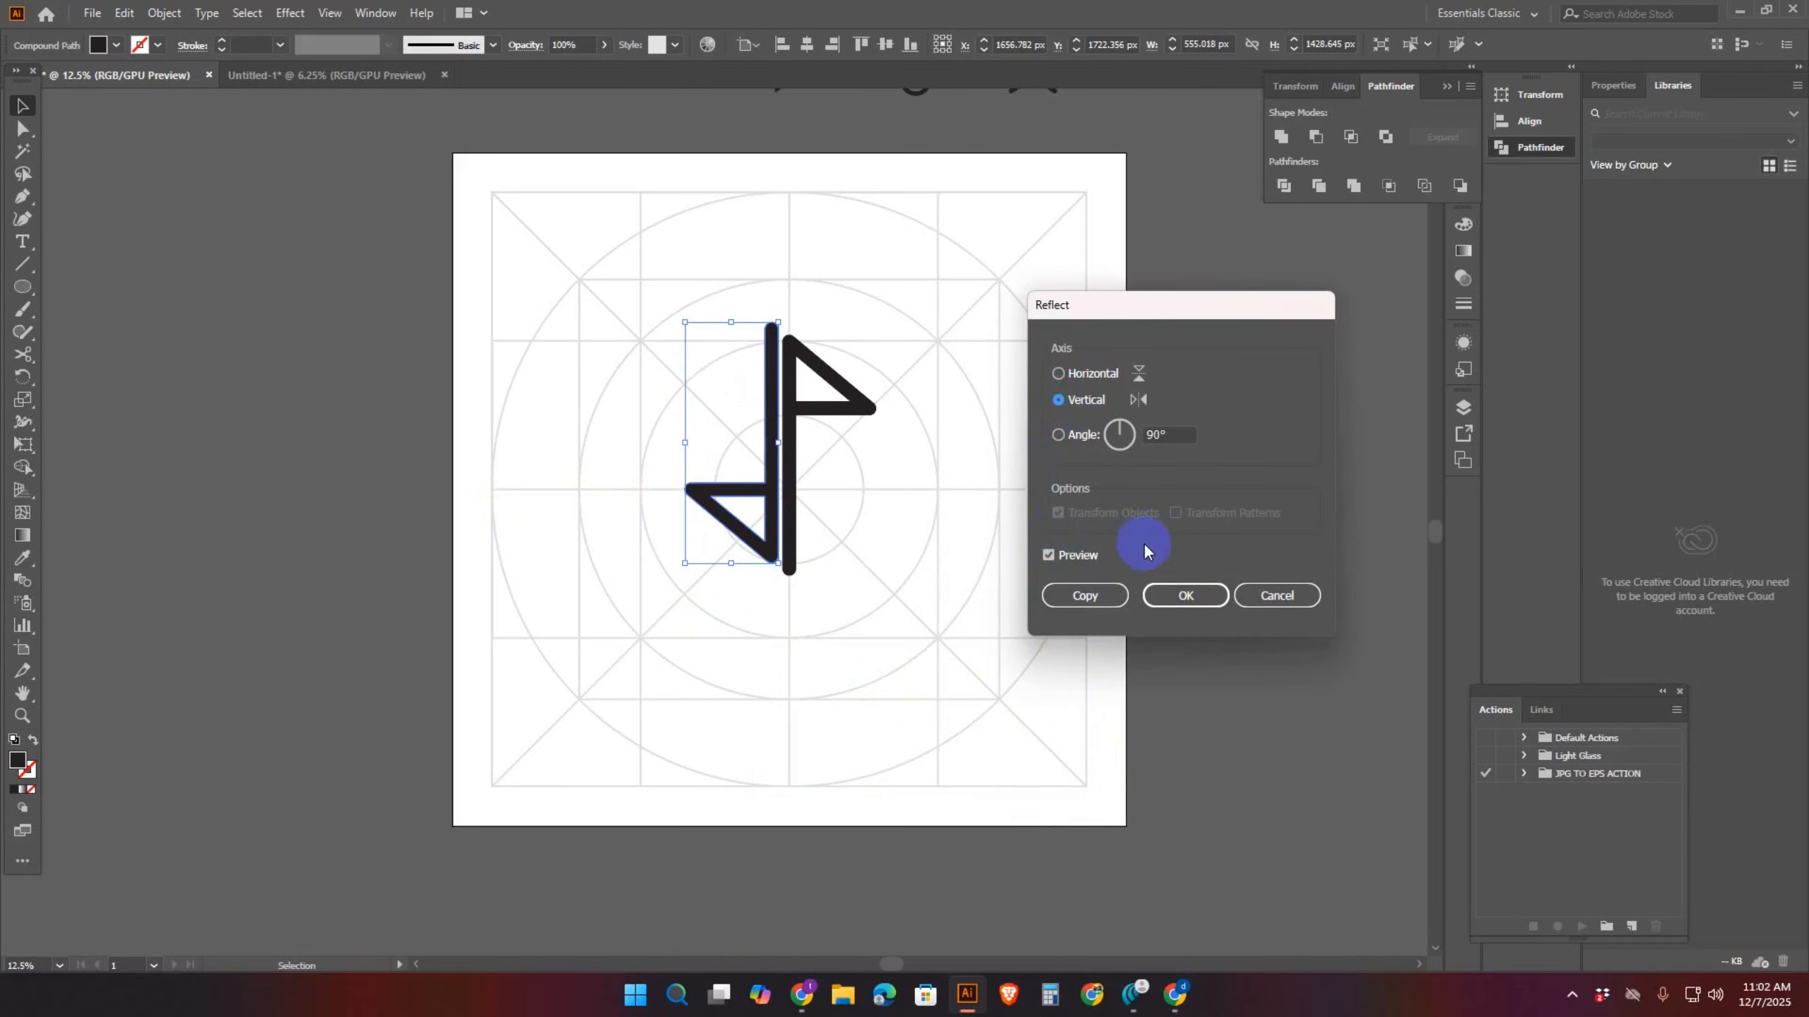
click(1186, 595)
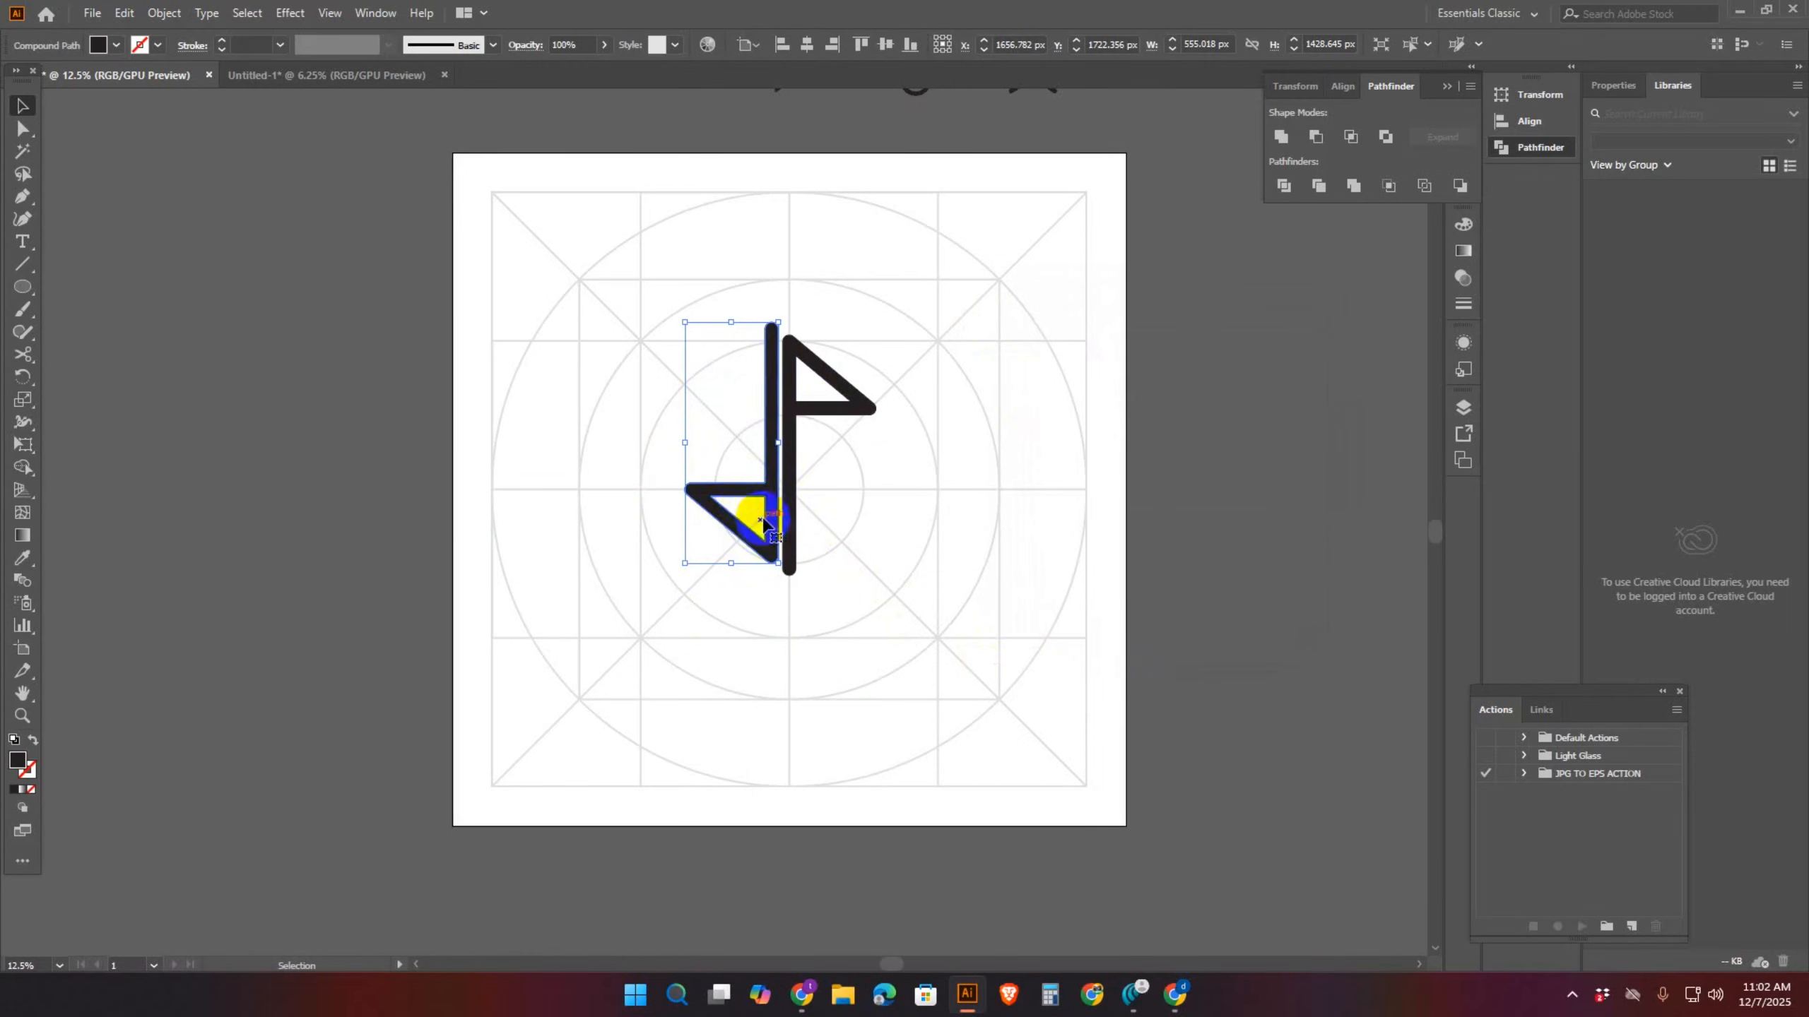
drag(772, 530, 775, 558)
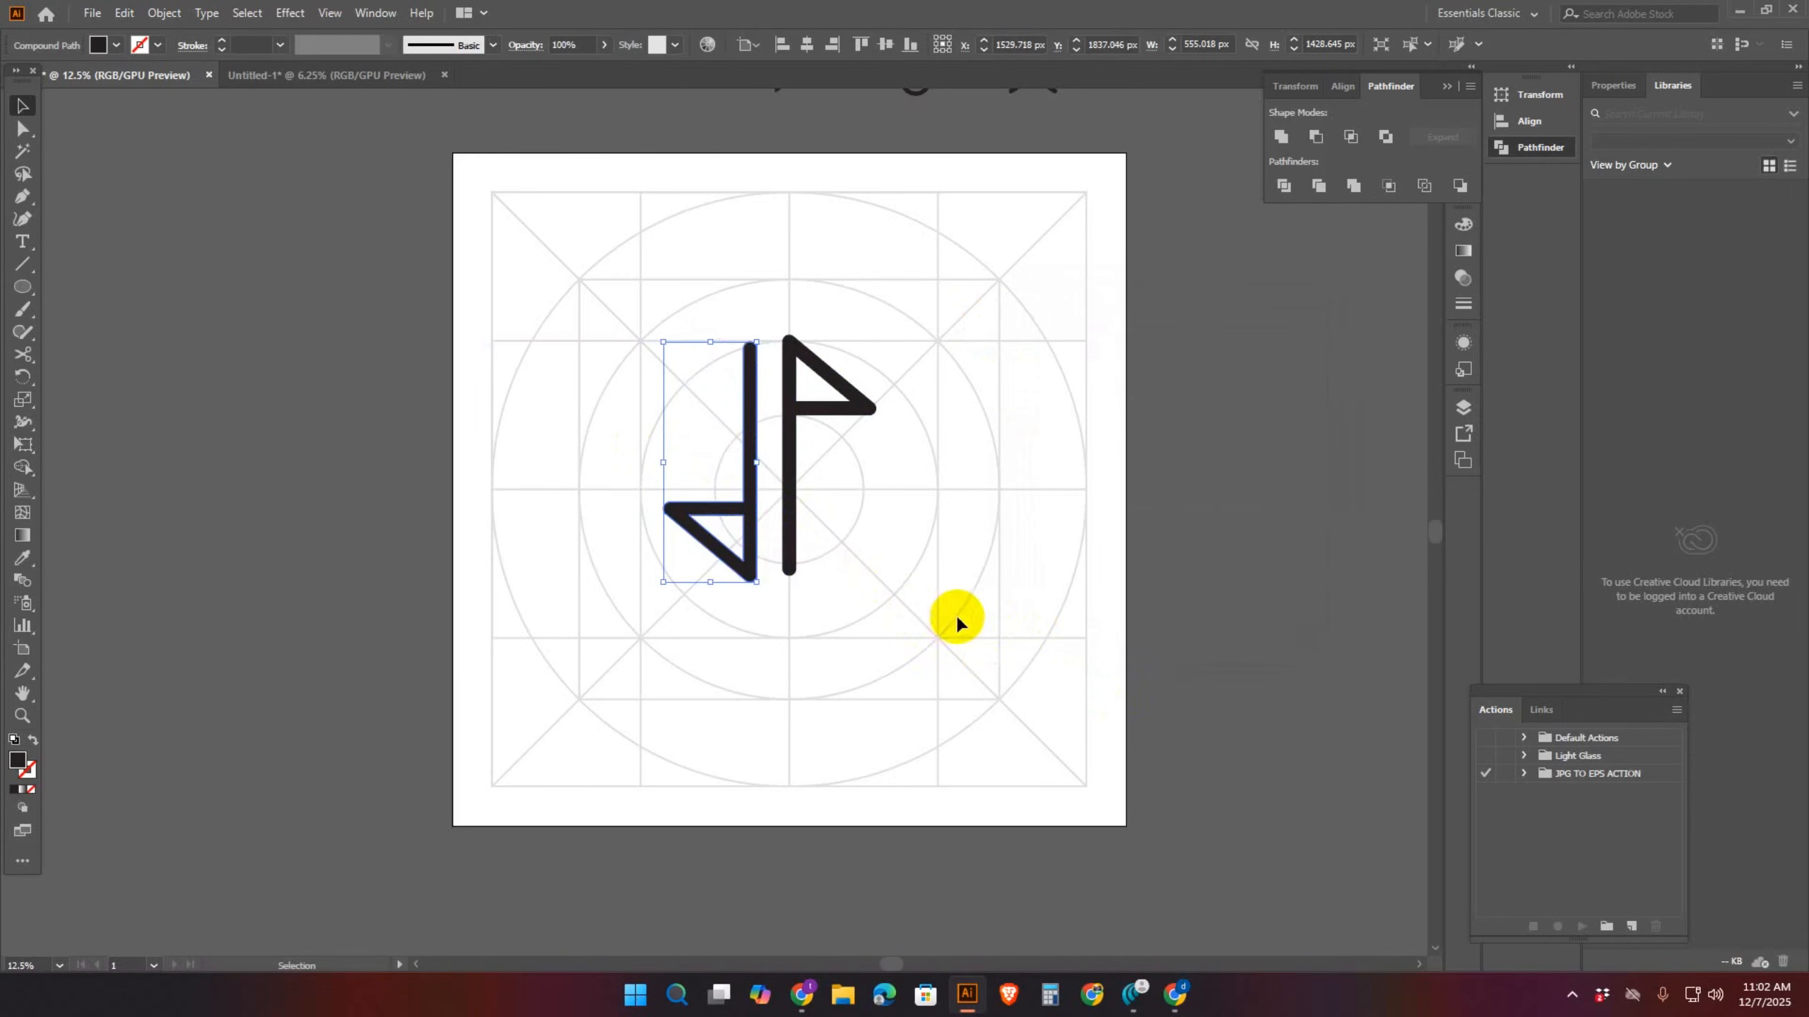
Align both half-arrows to the artboard's vertical center and group them
drag(621, 279, 1018, 702)
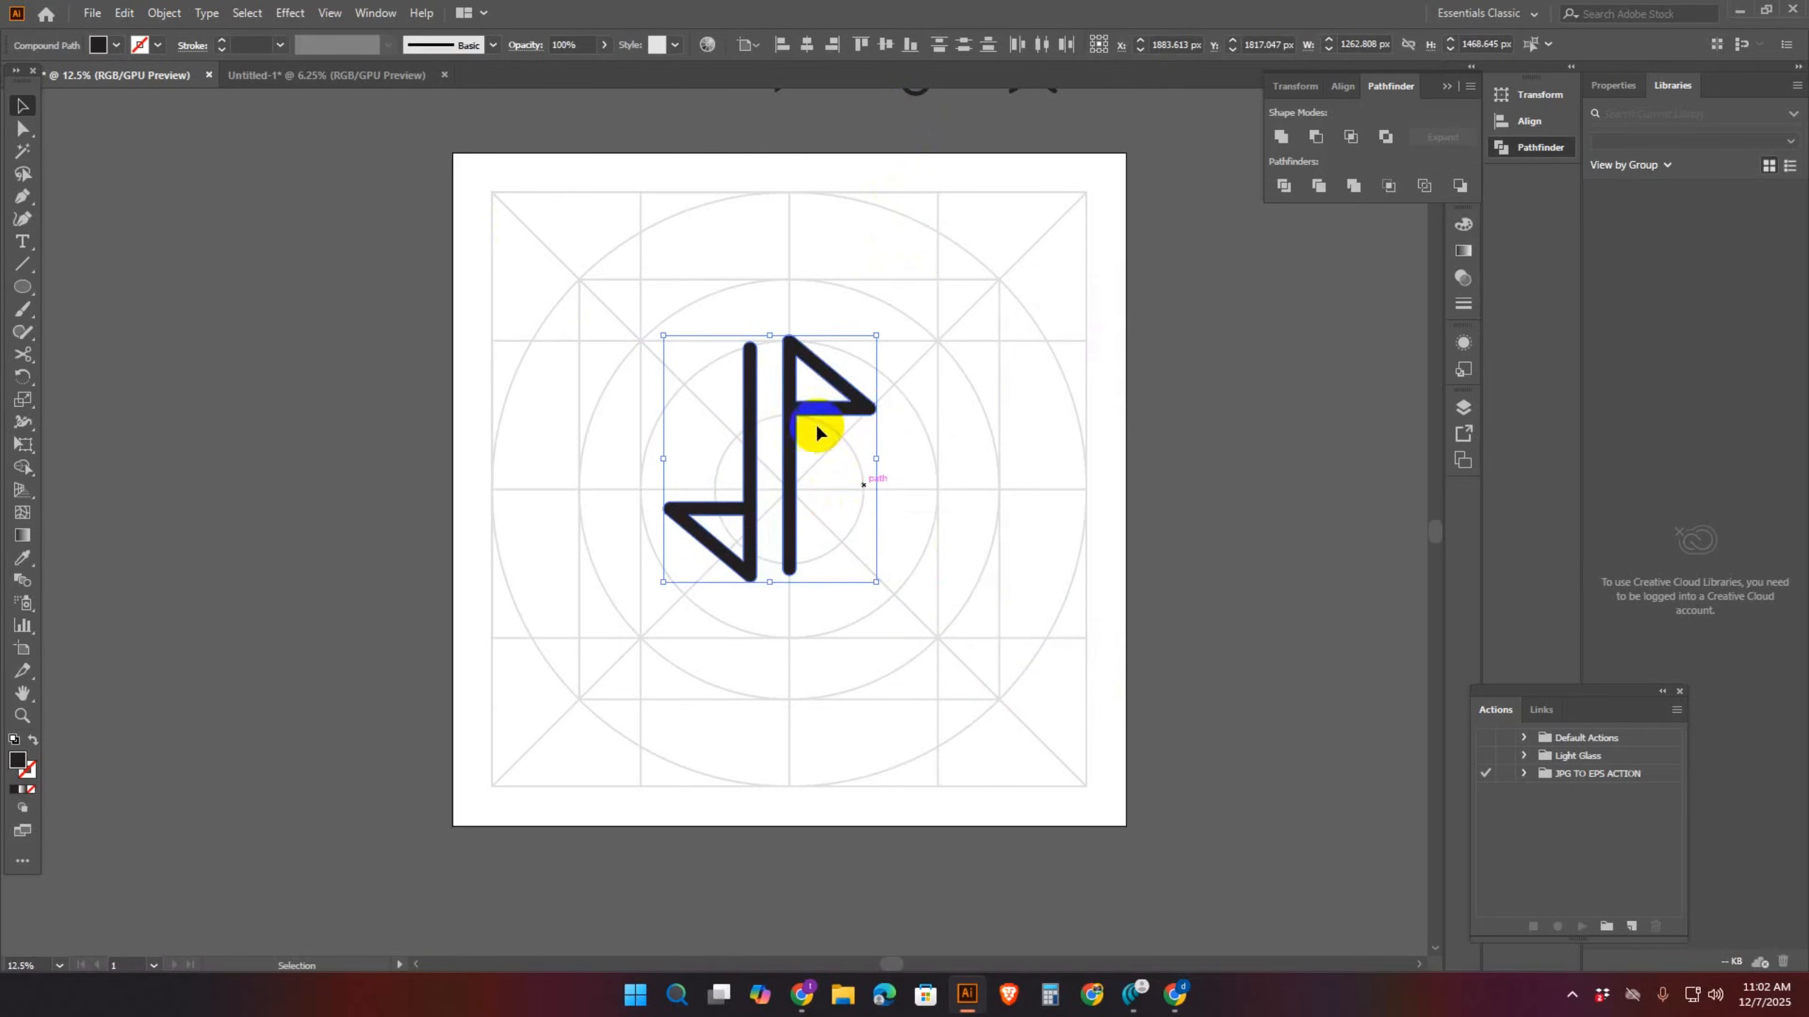
click(887, 45)
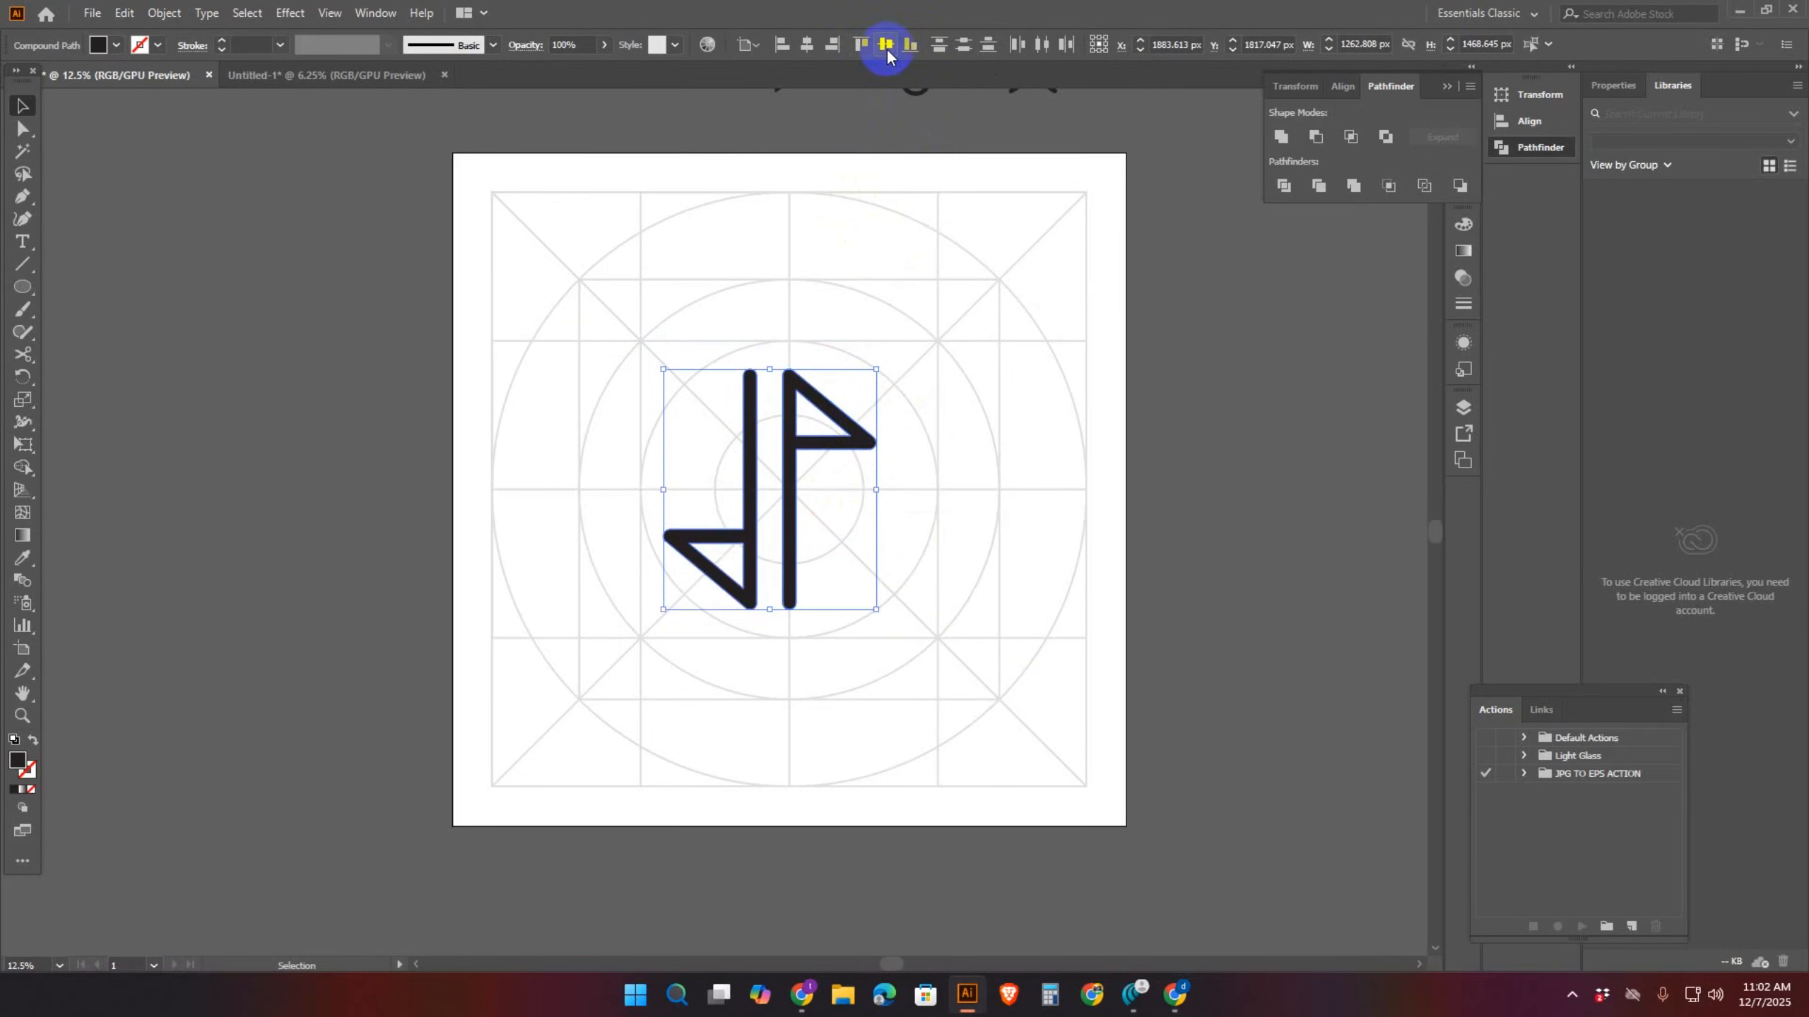
click(918, 410)
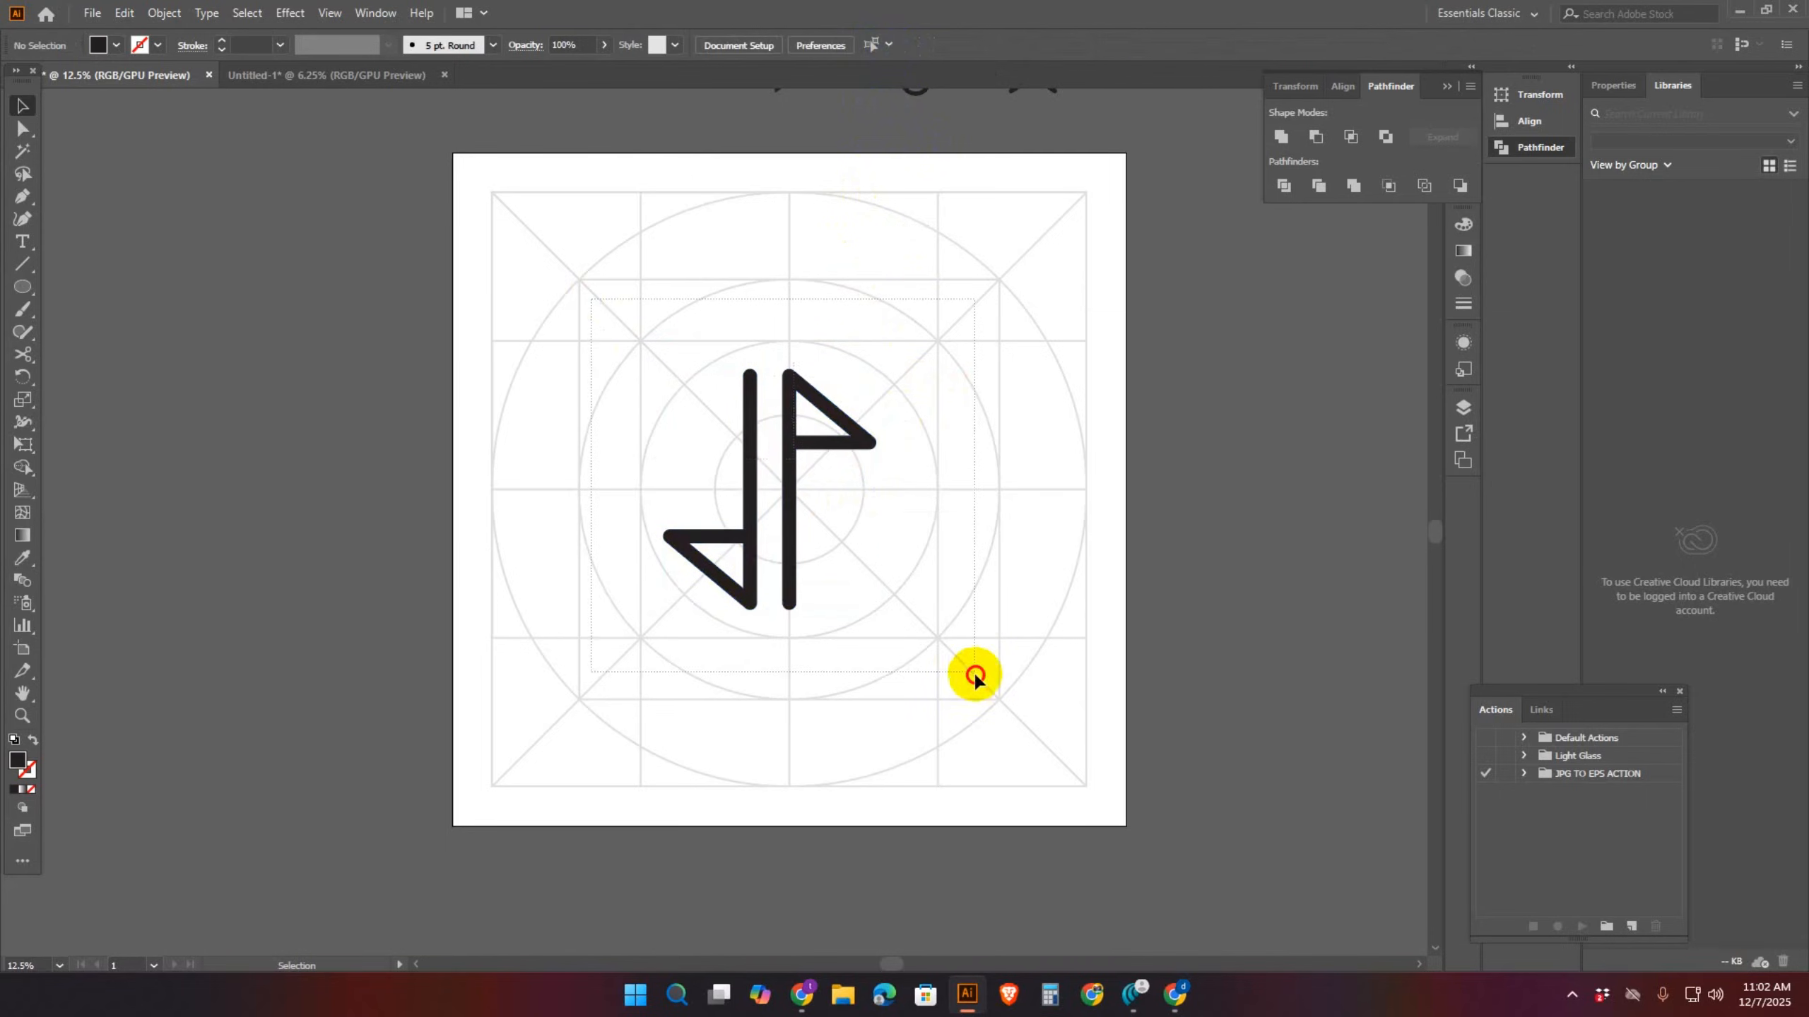
key(ctrl+a)
key(a)
key(v)
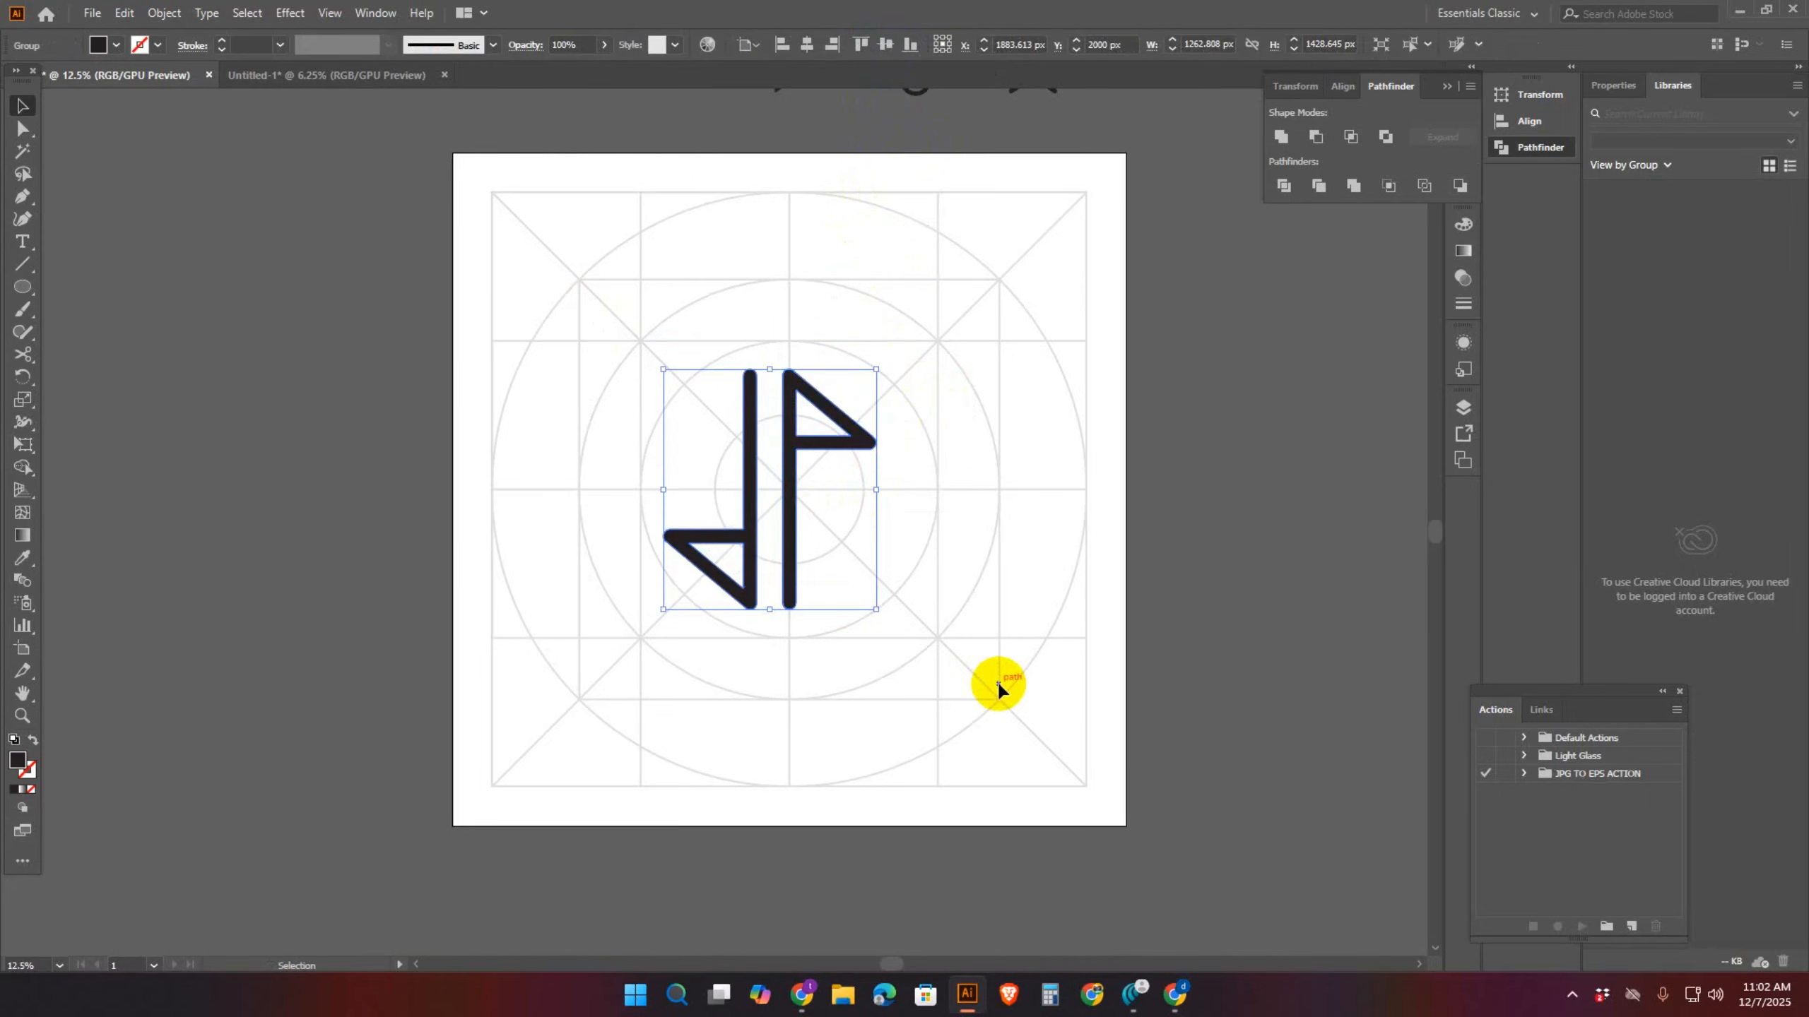
Scale the grouped arrow icon down to about 896 × 1014 px and move it off the artboard to the left
drag(876, 611, 297, 520)
scroll(862, 585, left, 3)
scroll(811, 581, up, 2)
scroll(811, 581, right, 1)
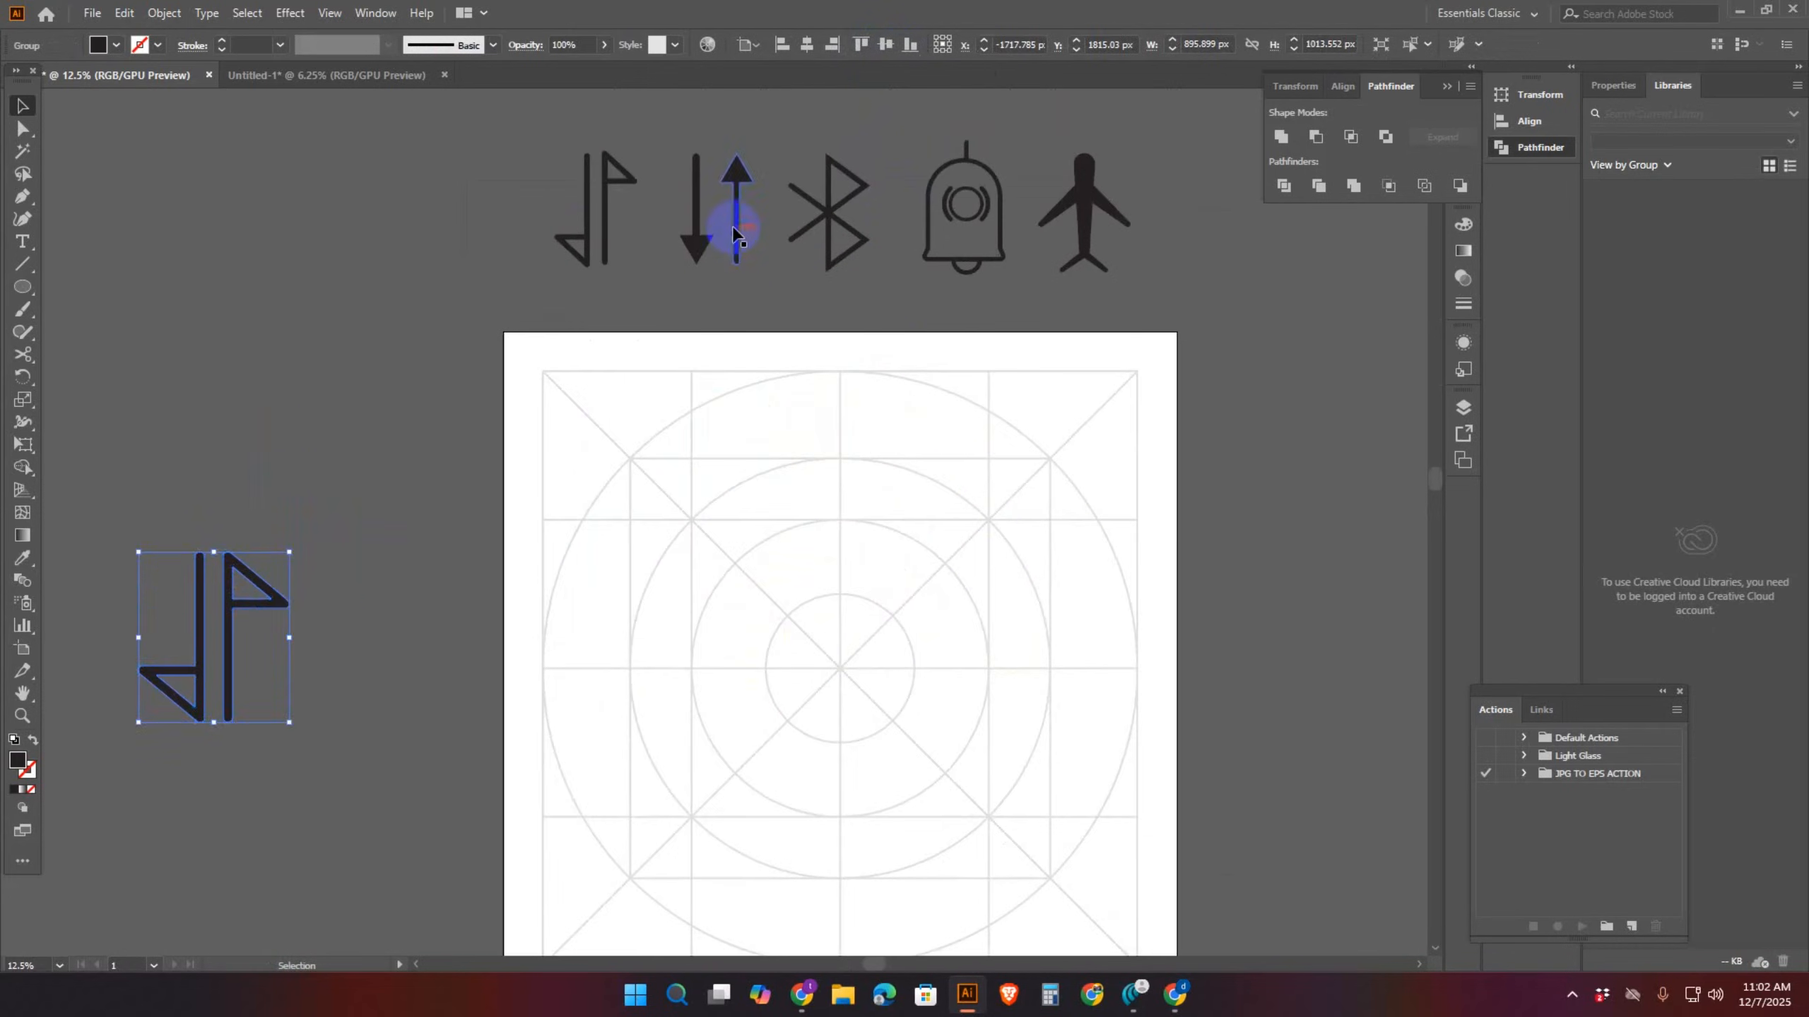
Draw a vertical line about 886 px long from the top of the second-smallest grid circle down to the grid's center
drag(888, 614, 868, 500)
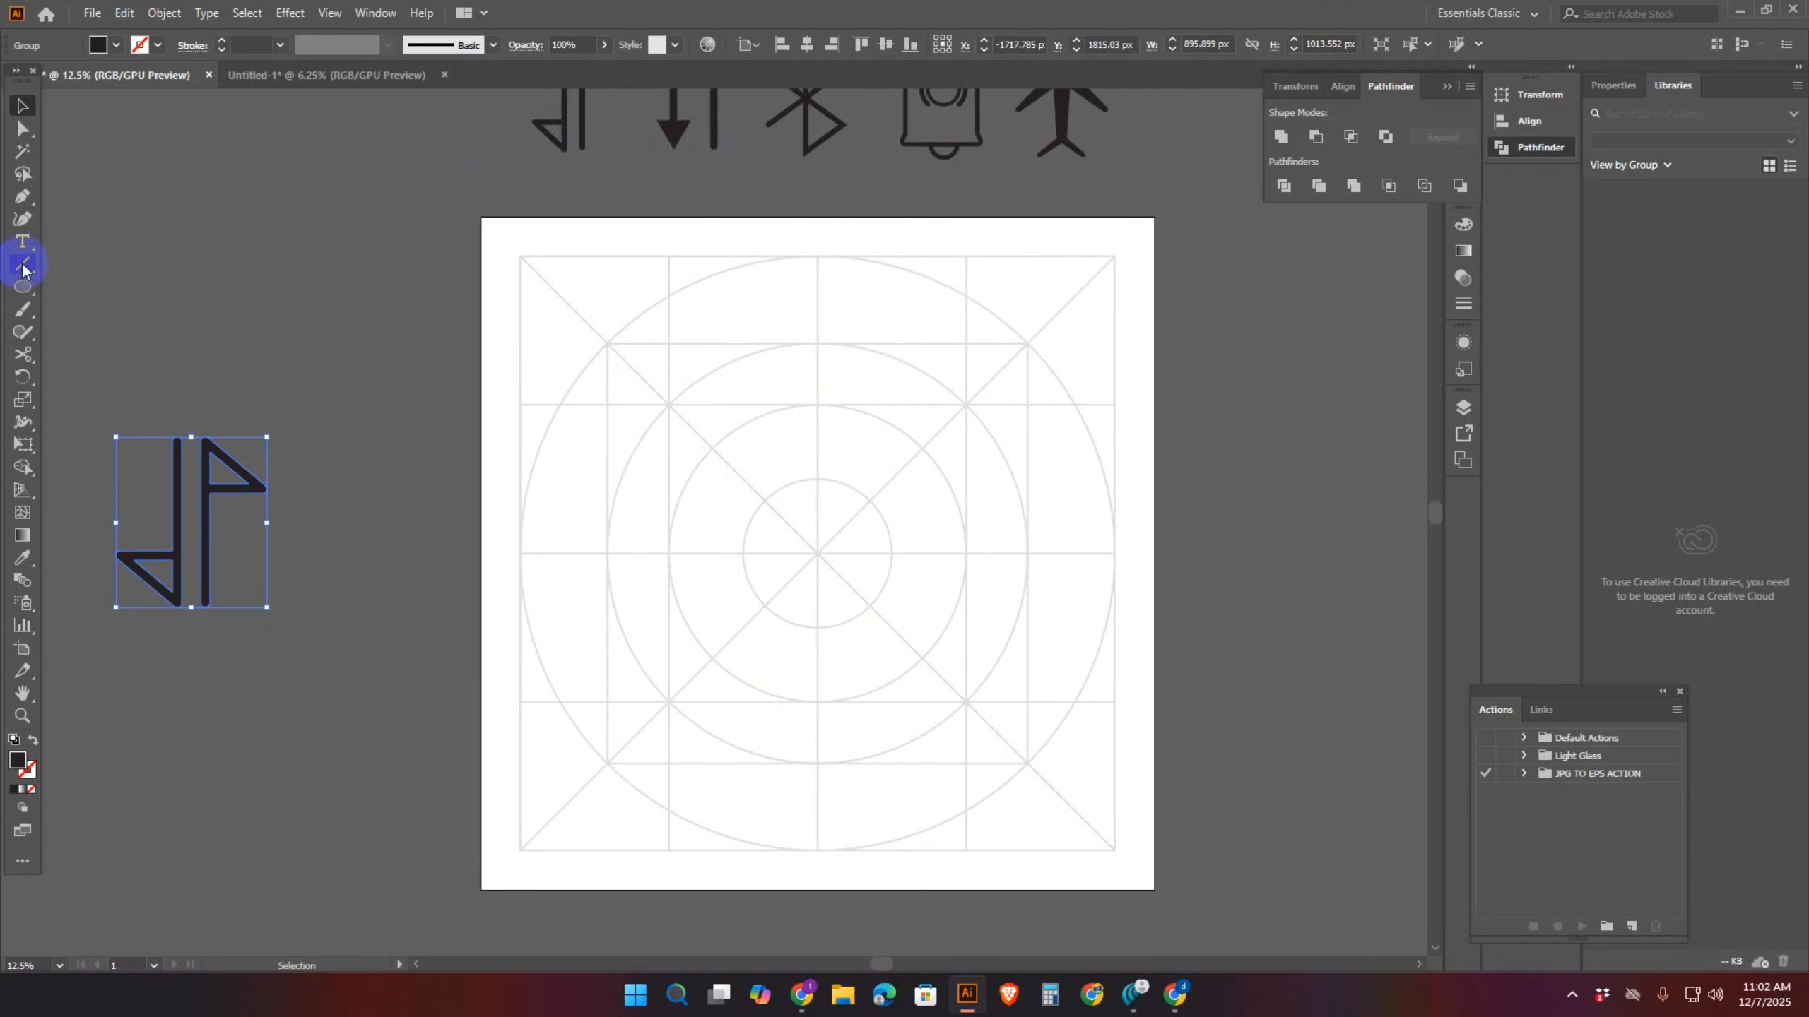
drag(21, 263, 80, 263)
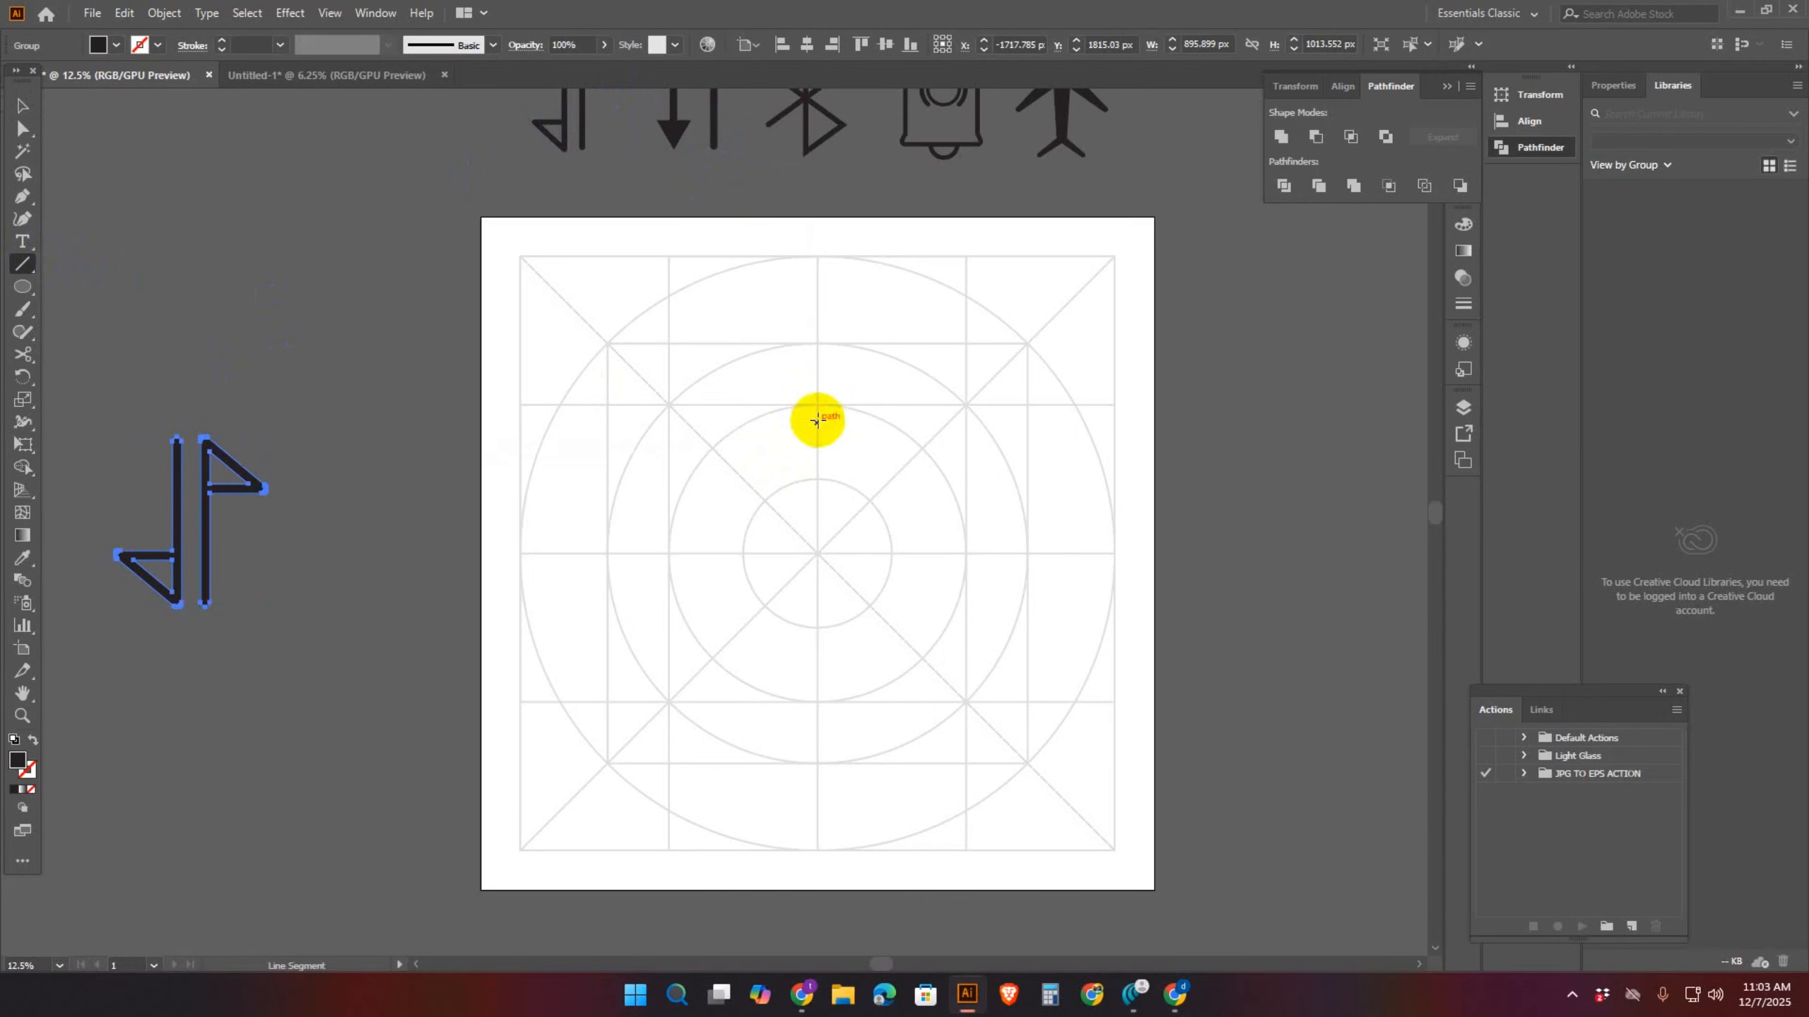
drag(817, 406, 818, 554)
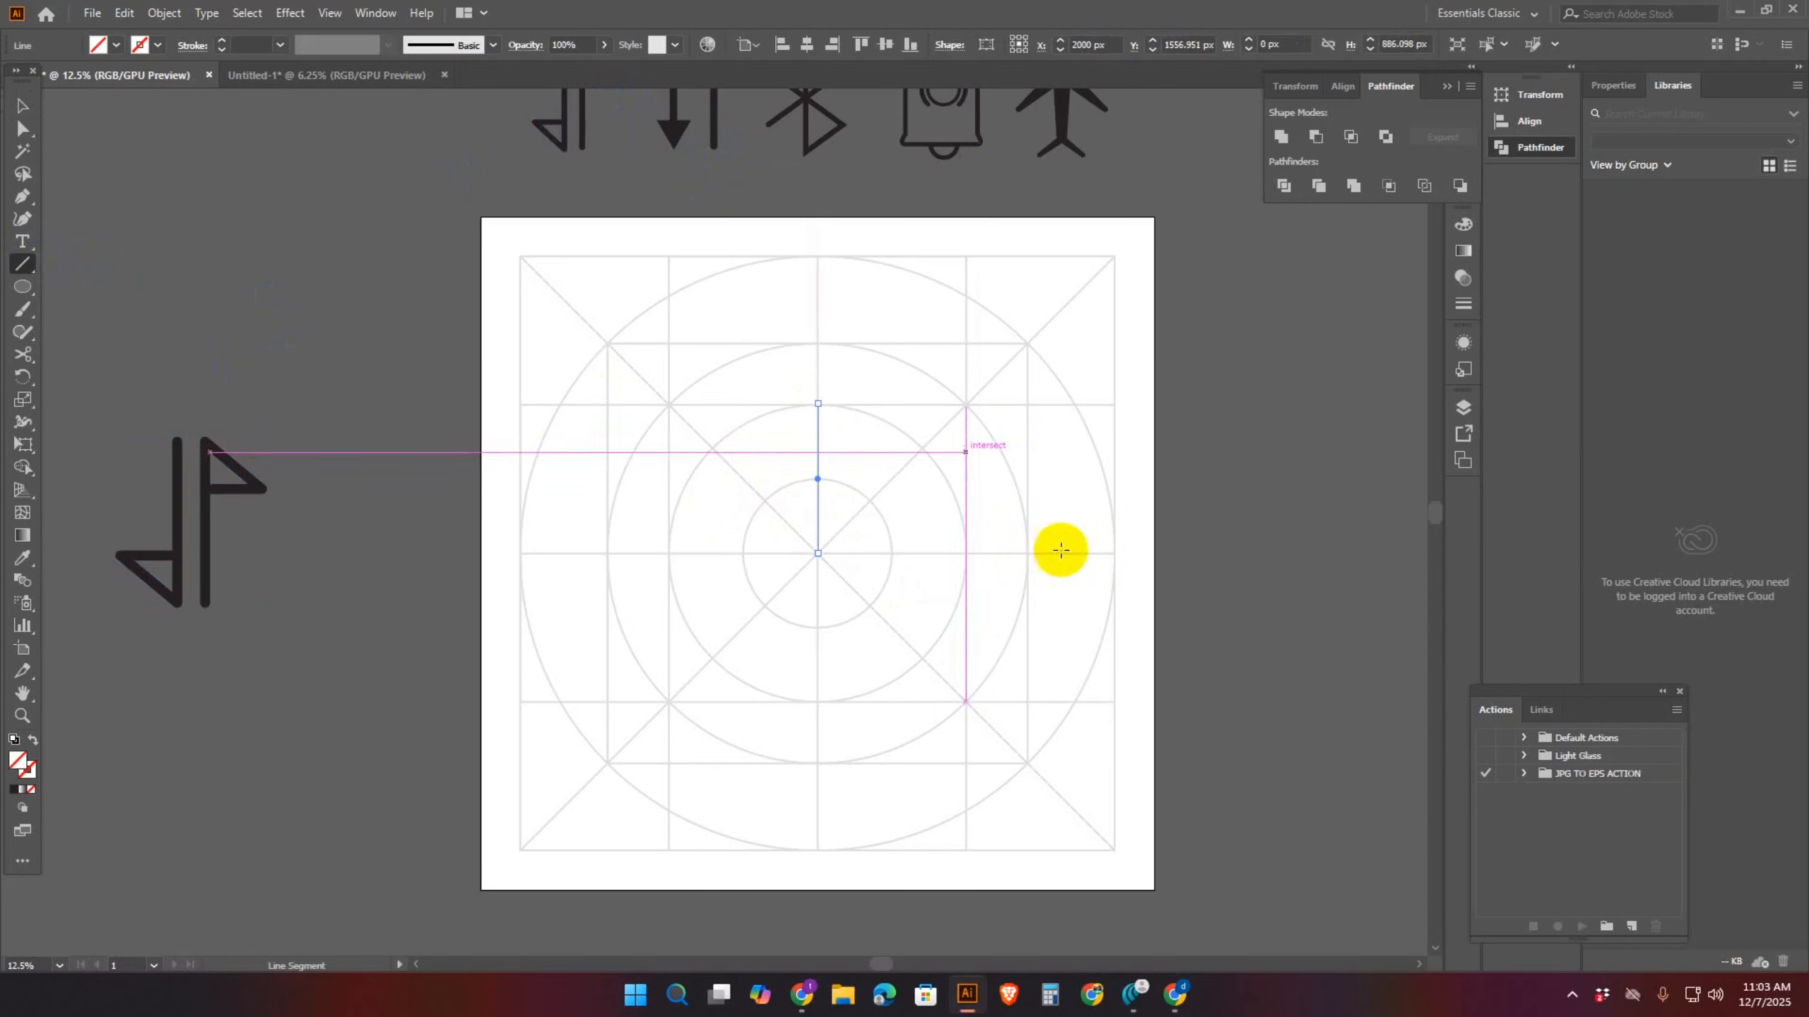
Give the new vertical line a black 80 pt stroke with round caps
click(158, 45)
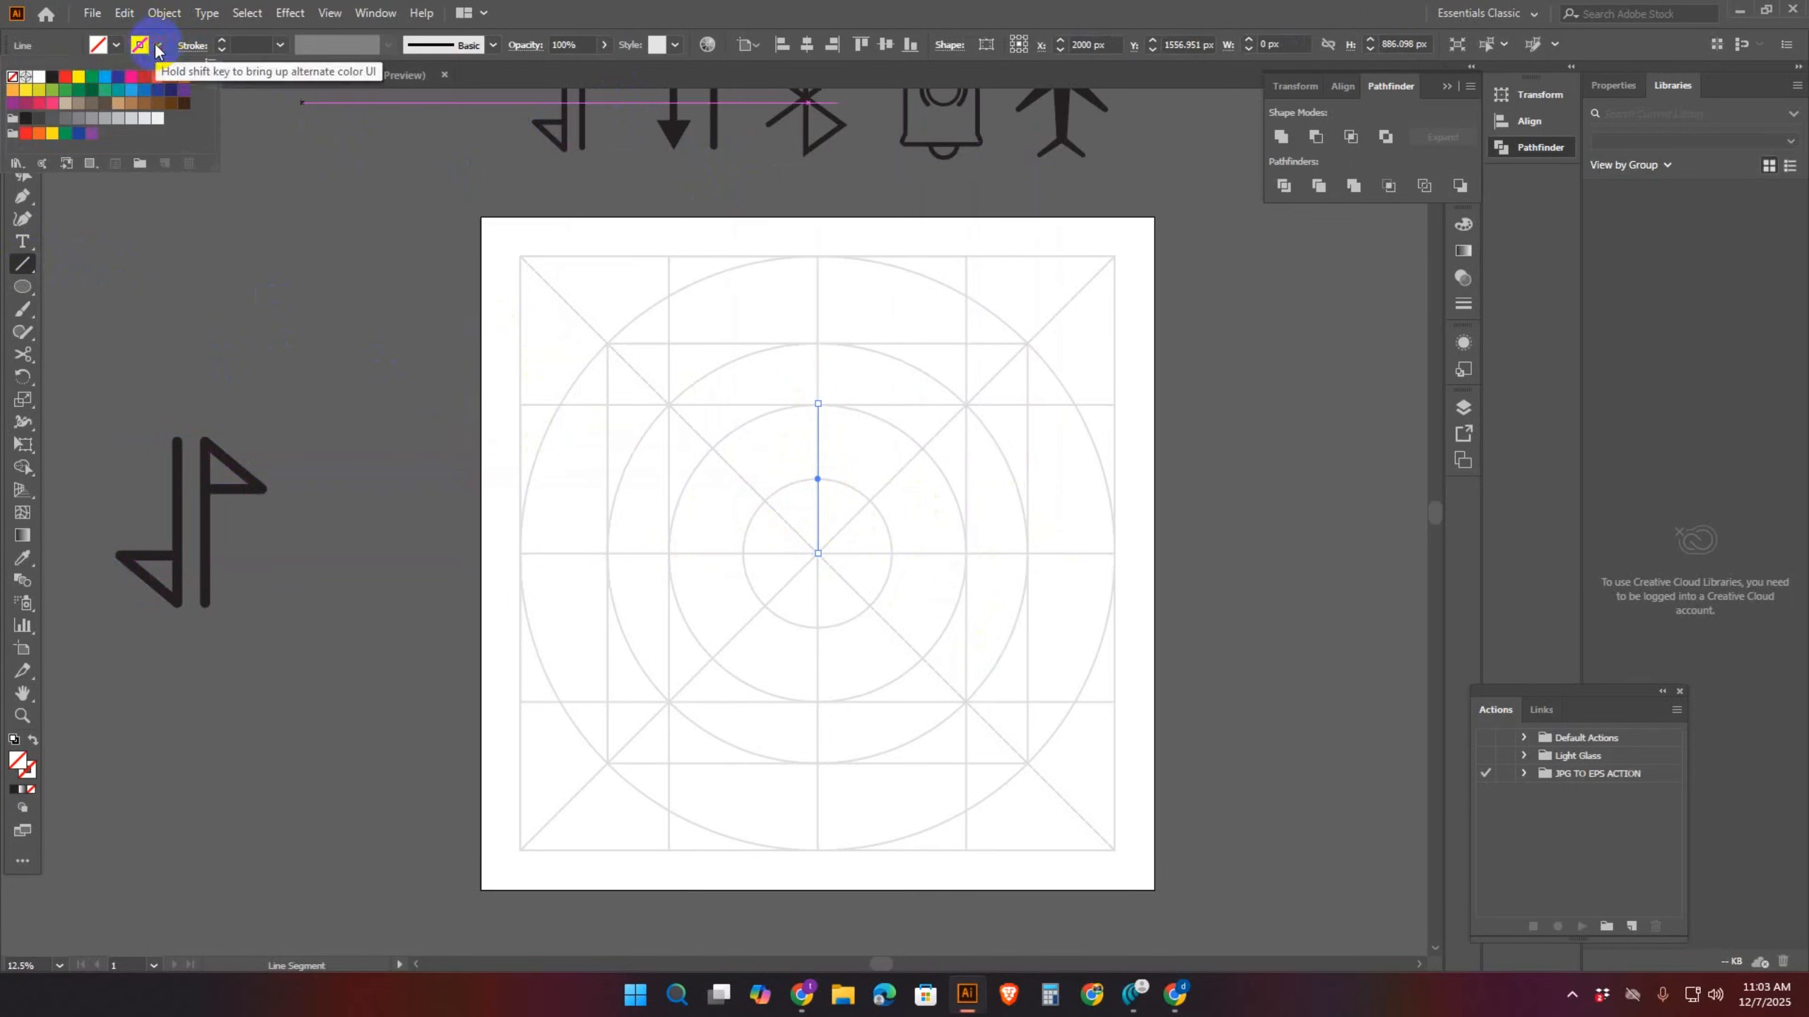
click(50, 79)
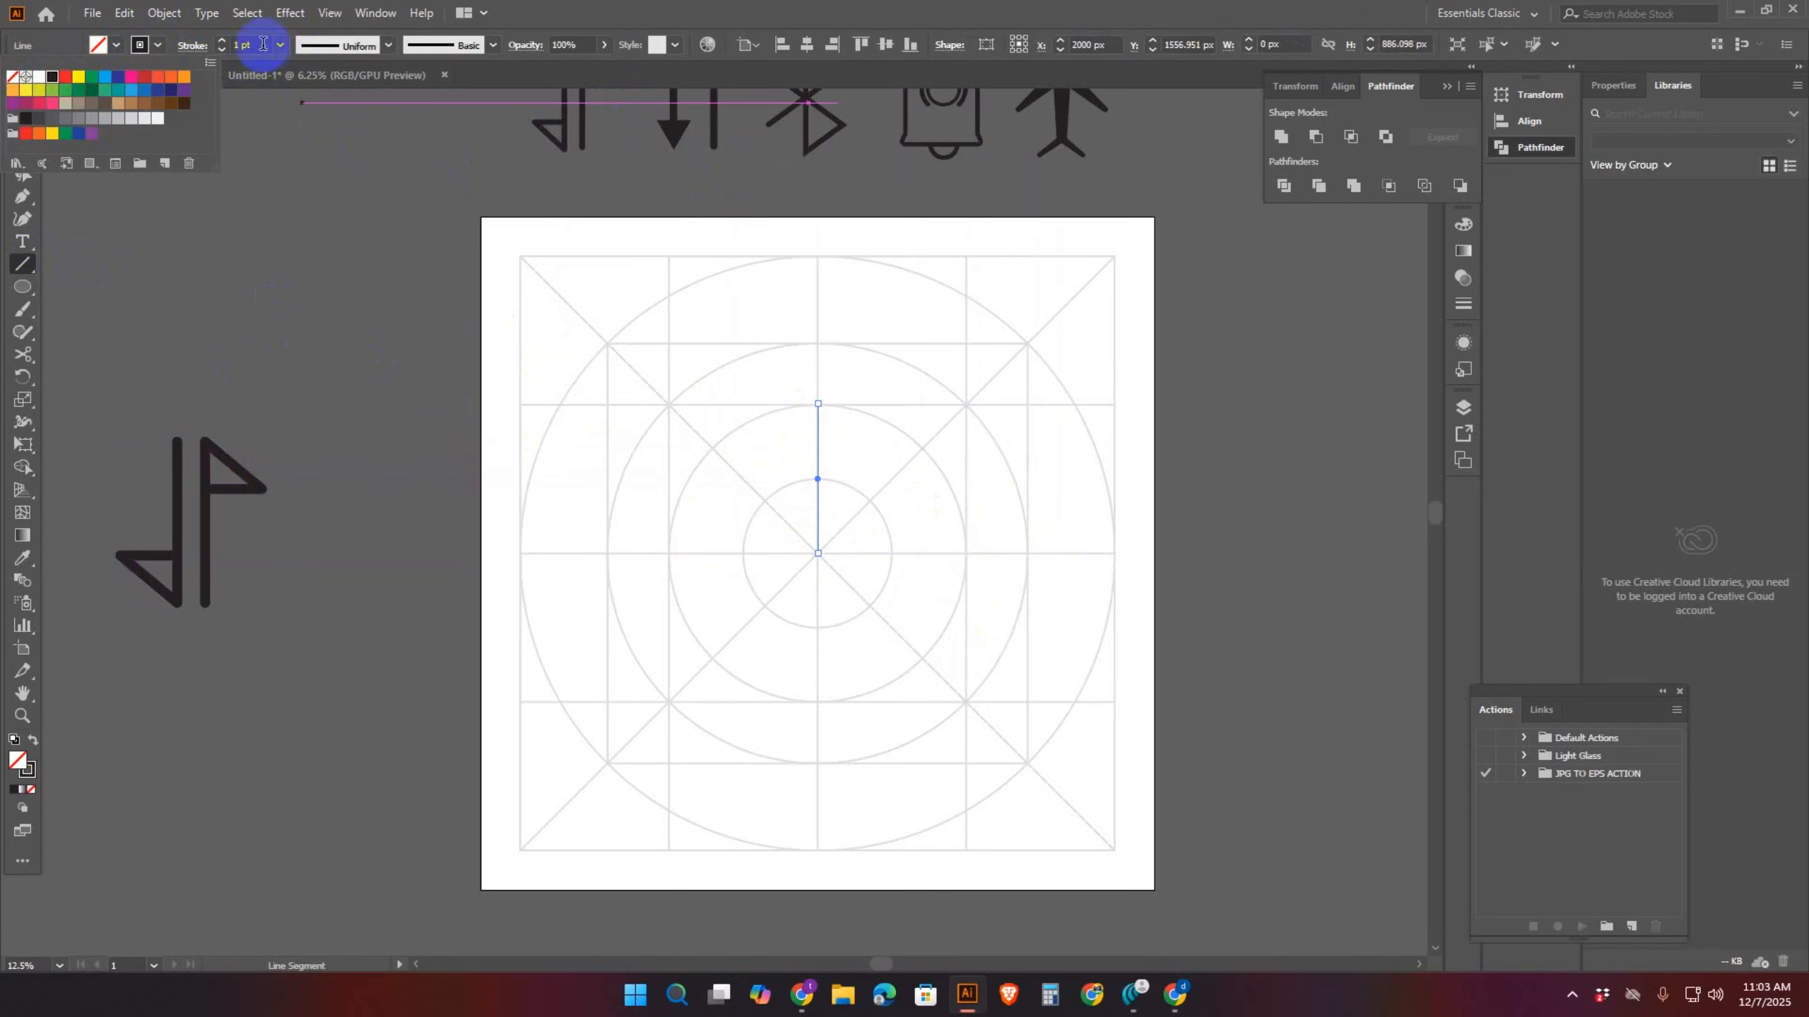
click(258, 45)
drag(265, 46, 235, 57)
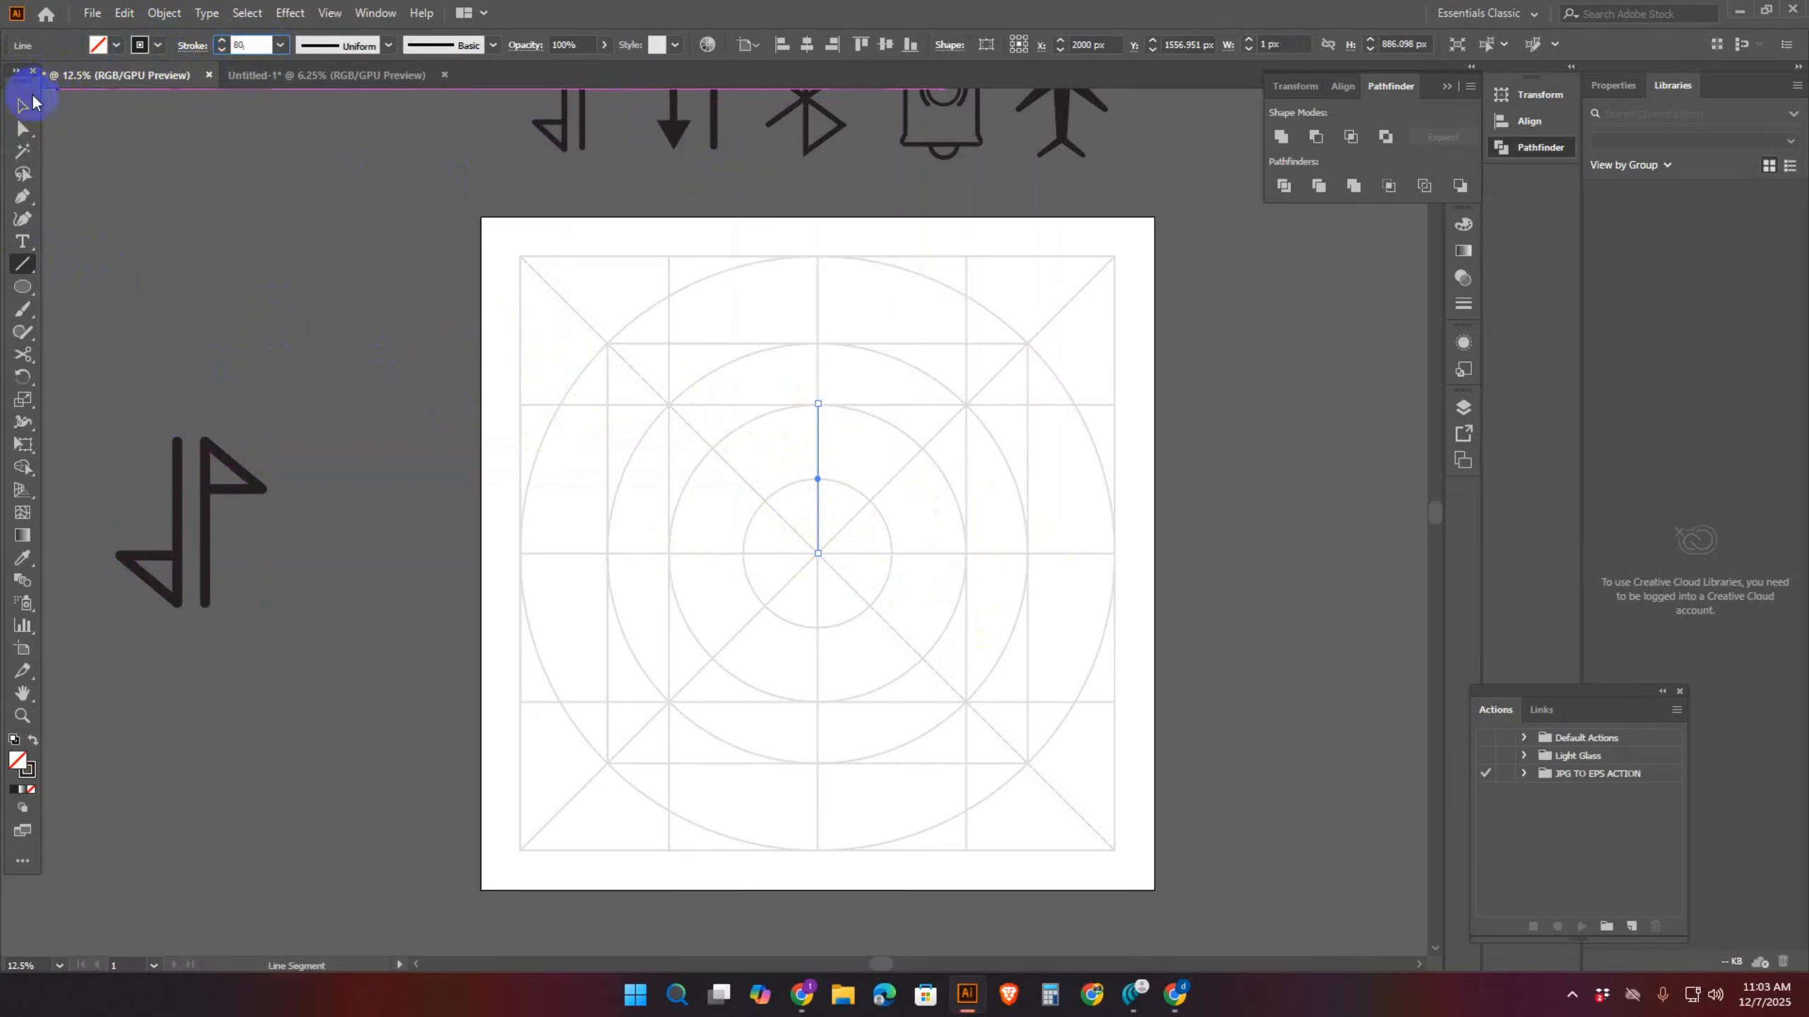
click(19, 105)
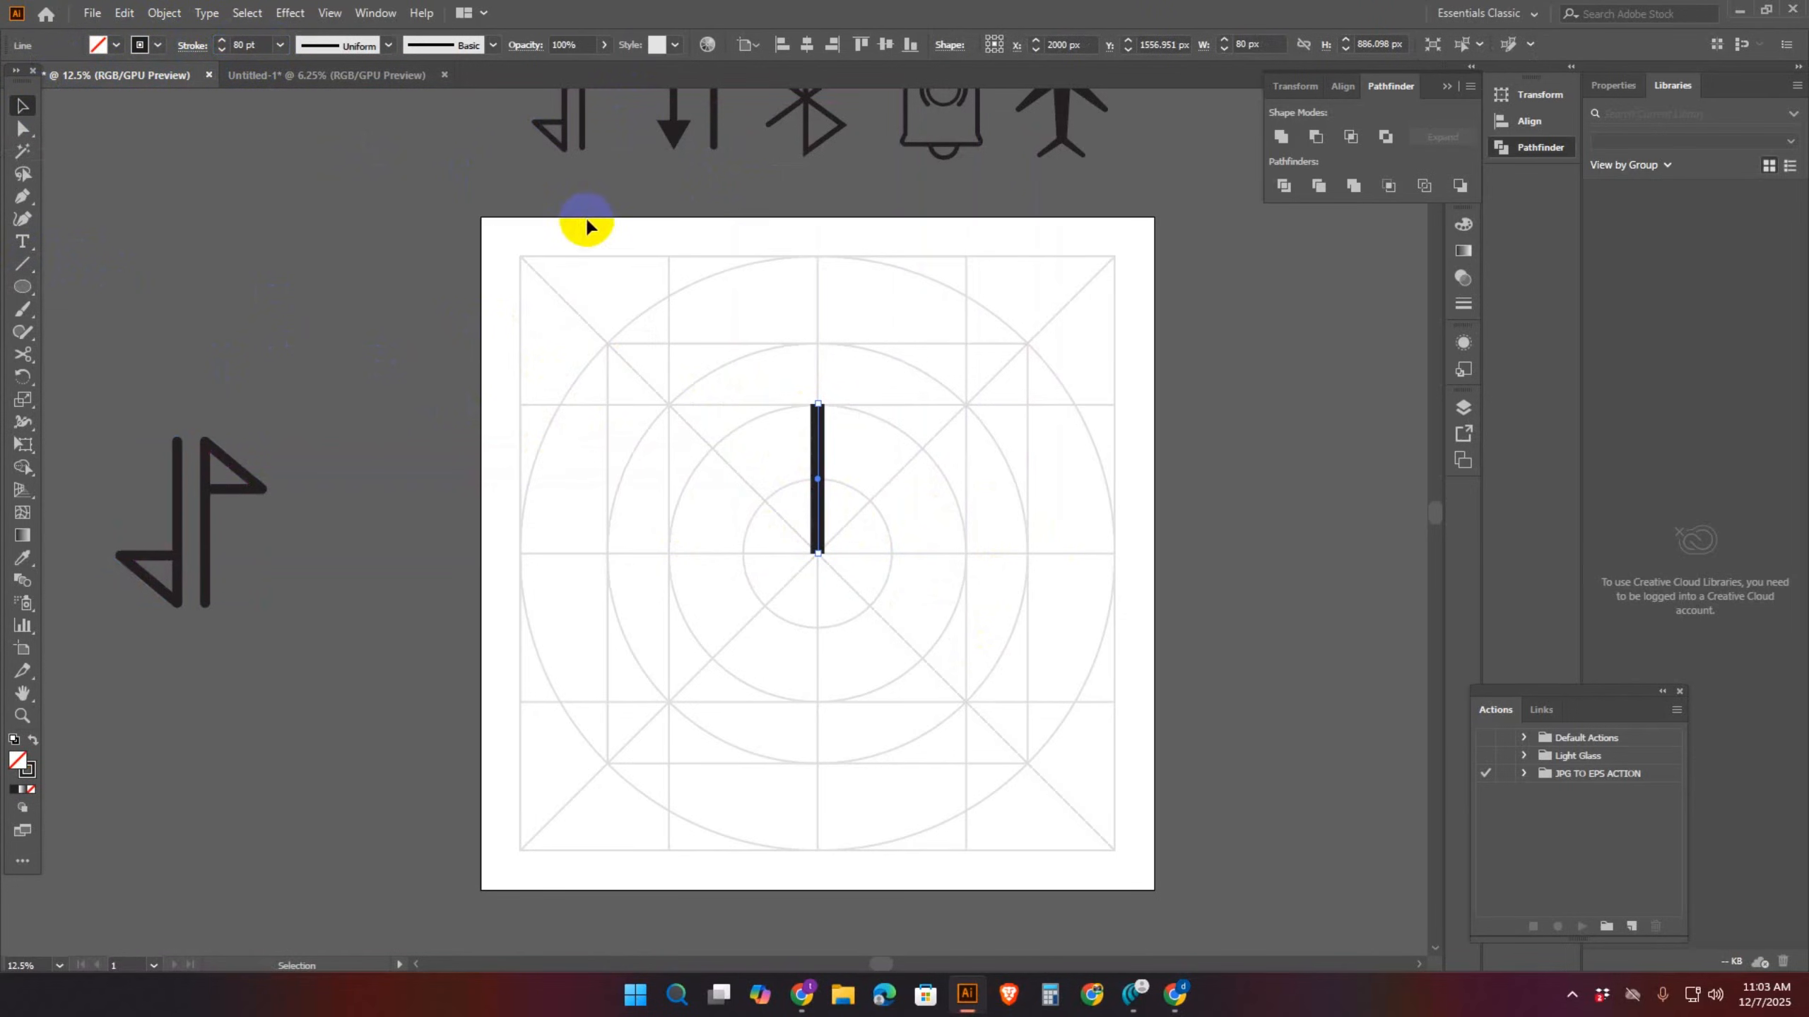
click(183, 47)
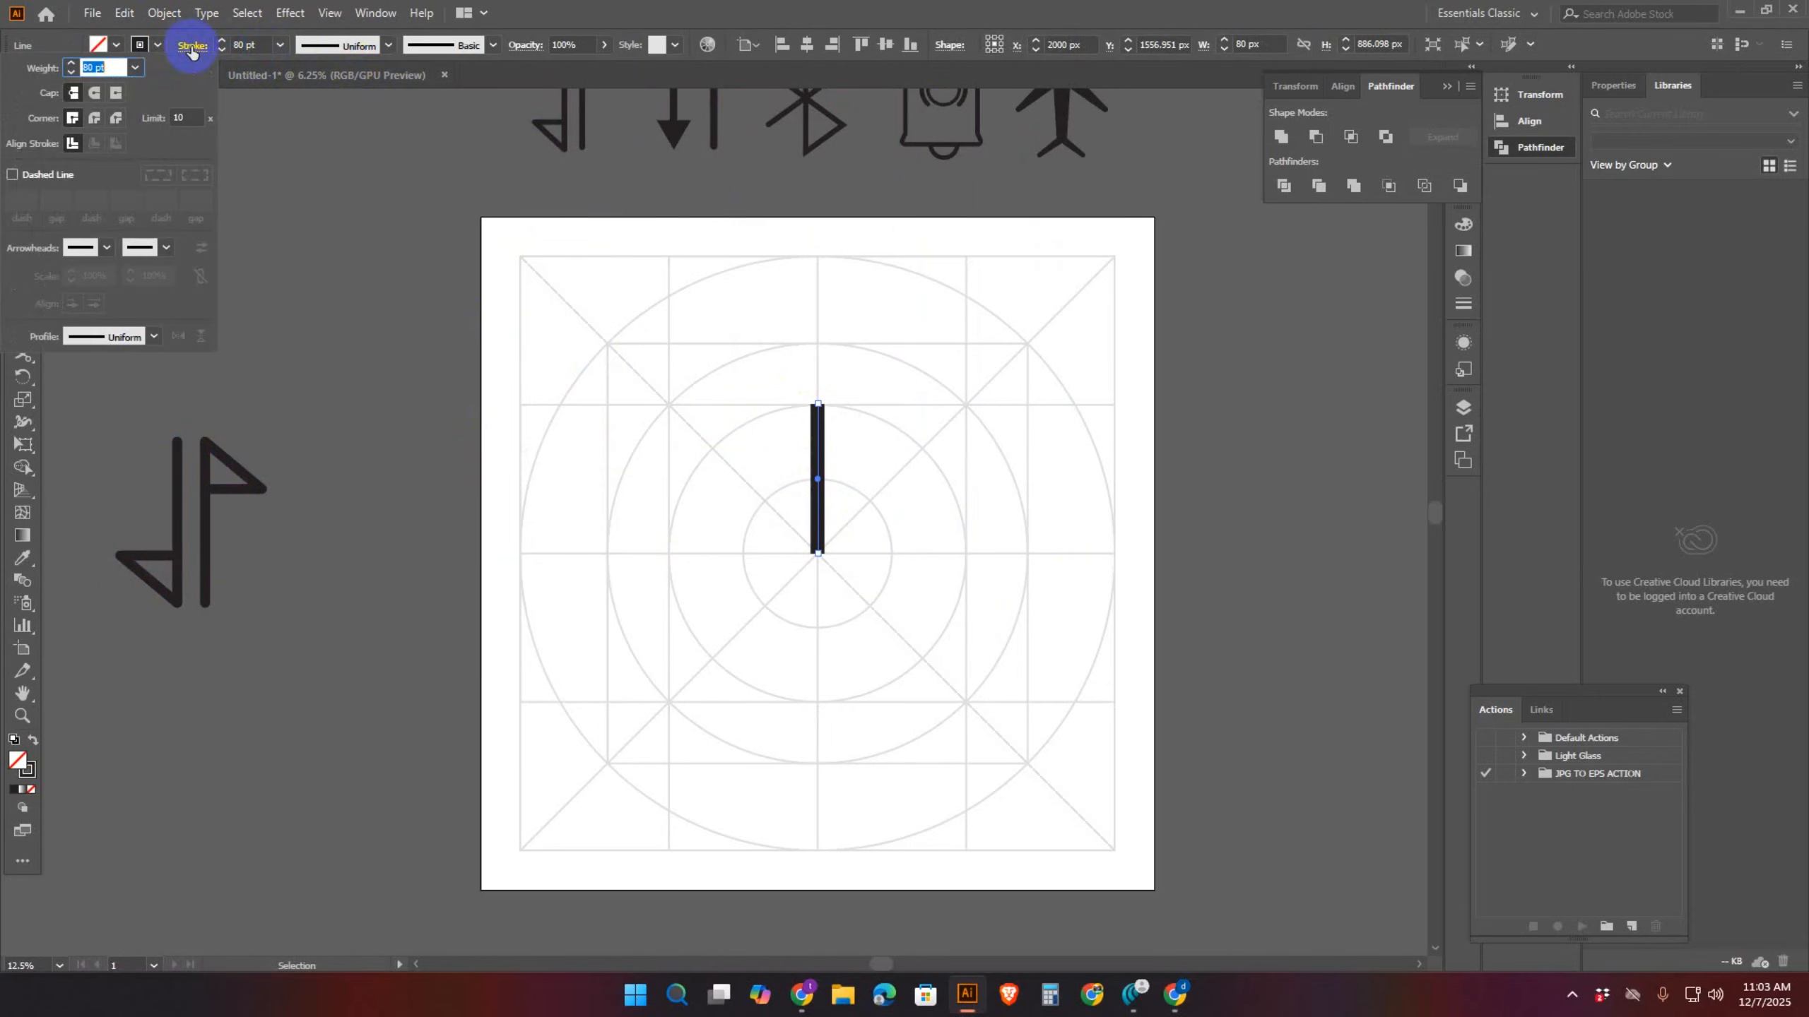
click(96, 94)
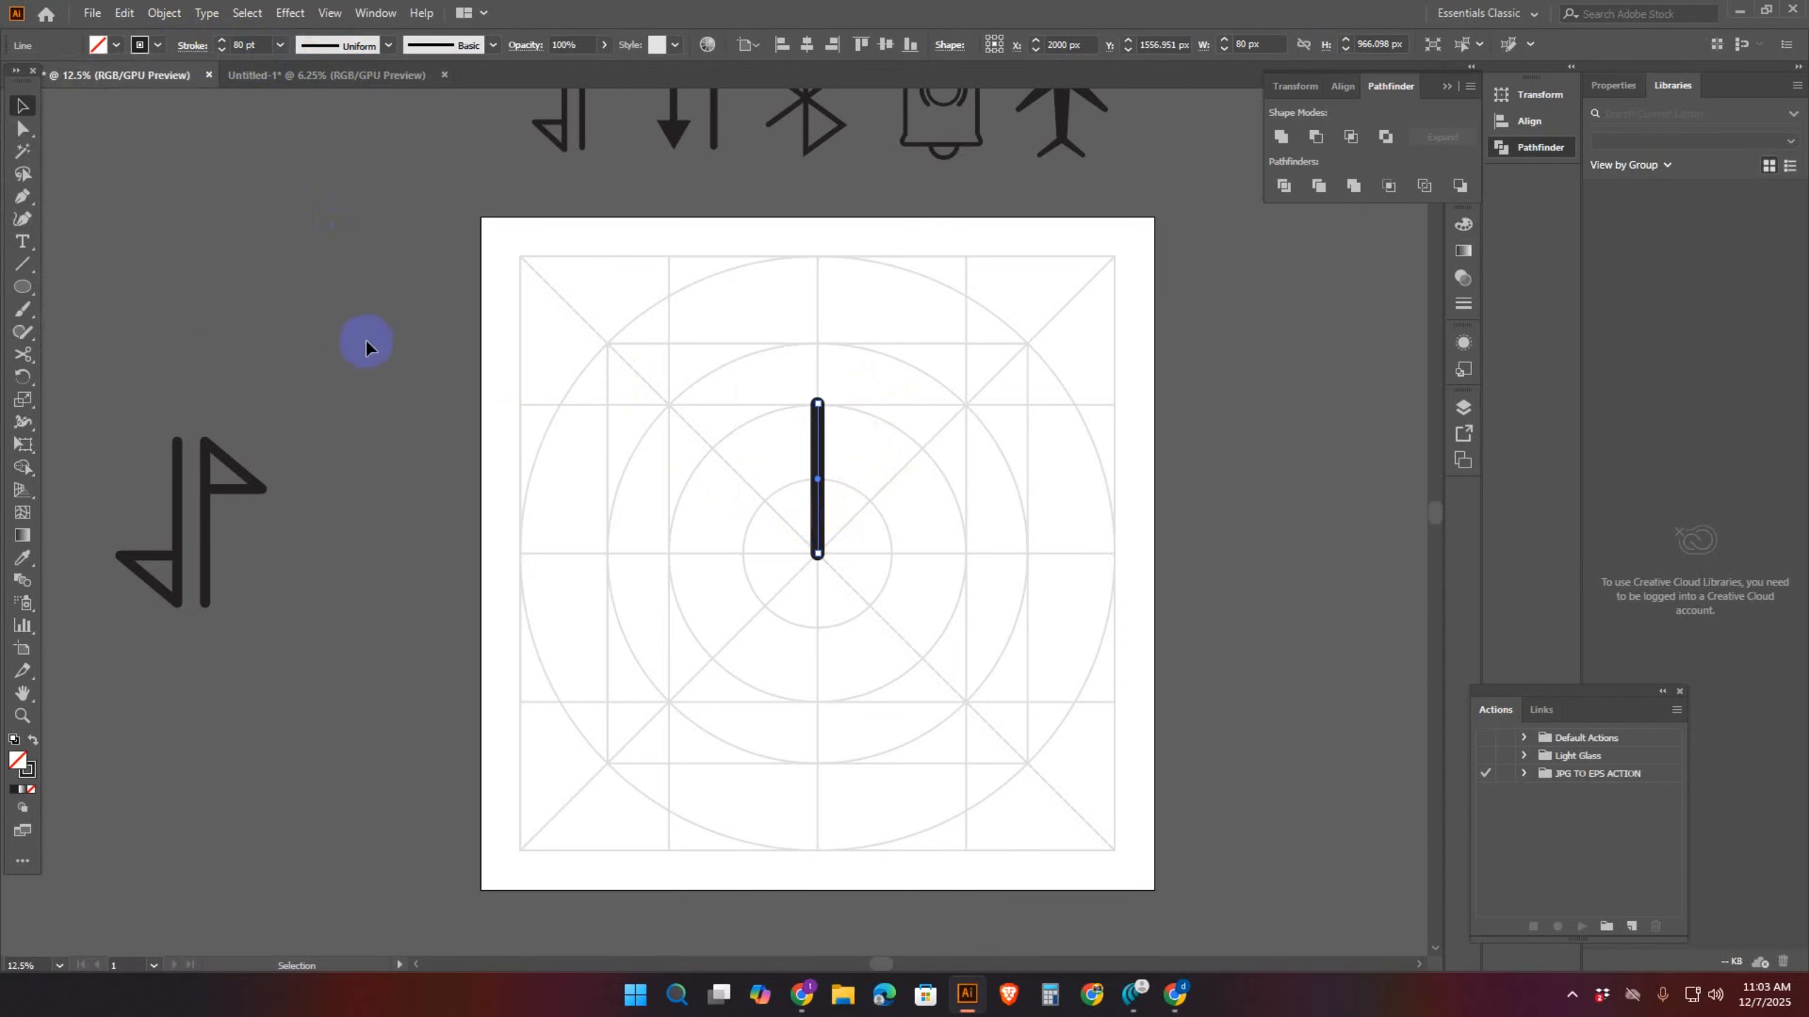
Create a three-sided polygon about 312 × 270 px, stroke included, to the right of the vertical line
click(22, 288)
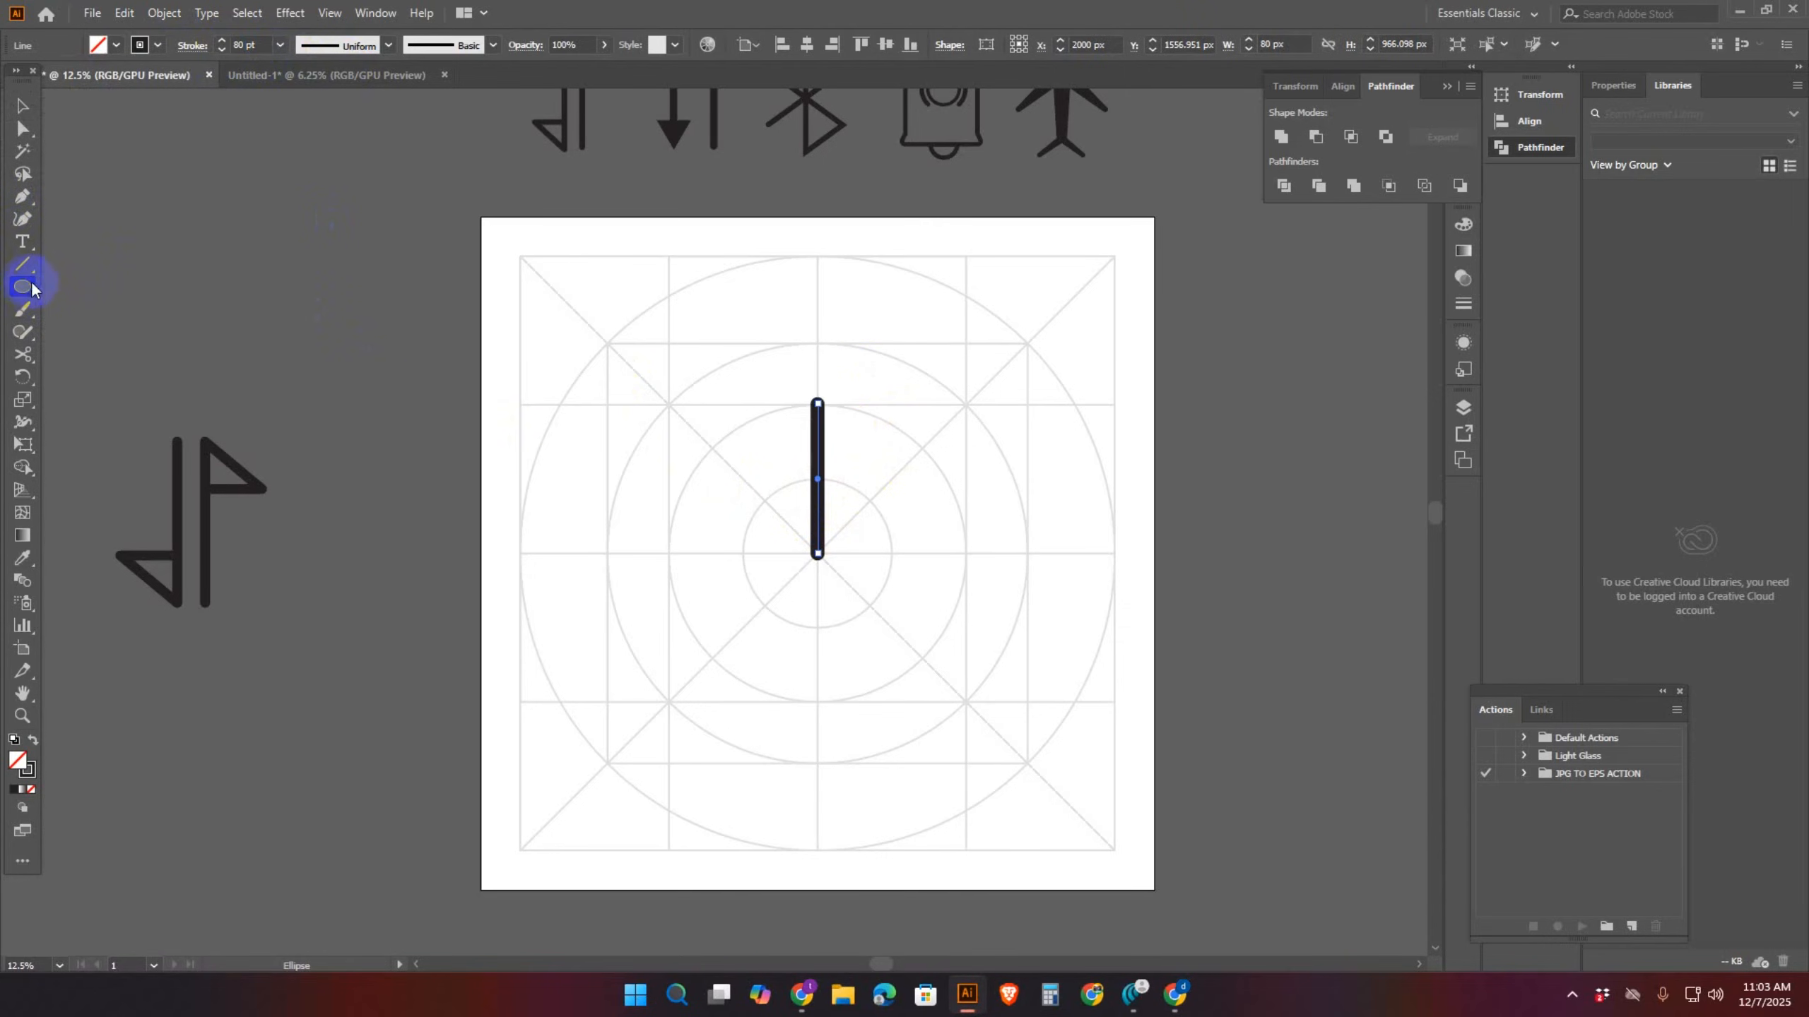
drag(26, 288, 110, 358)
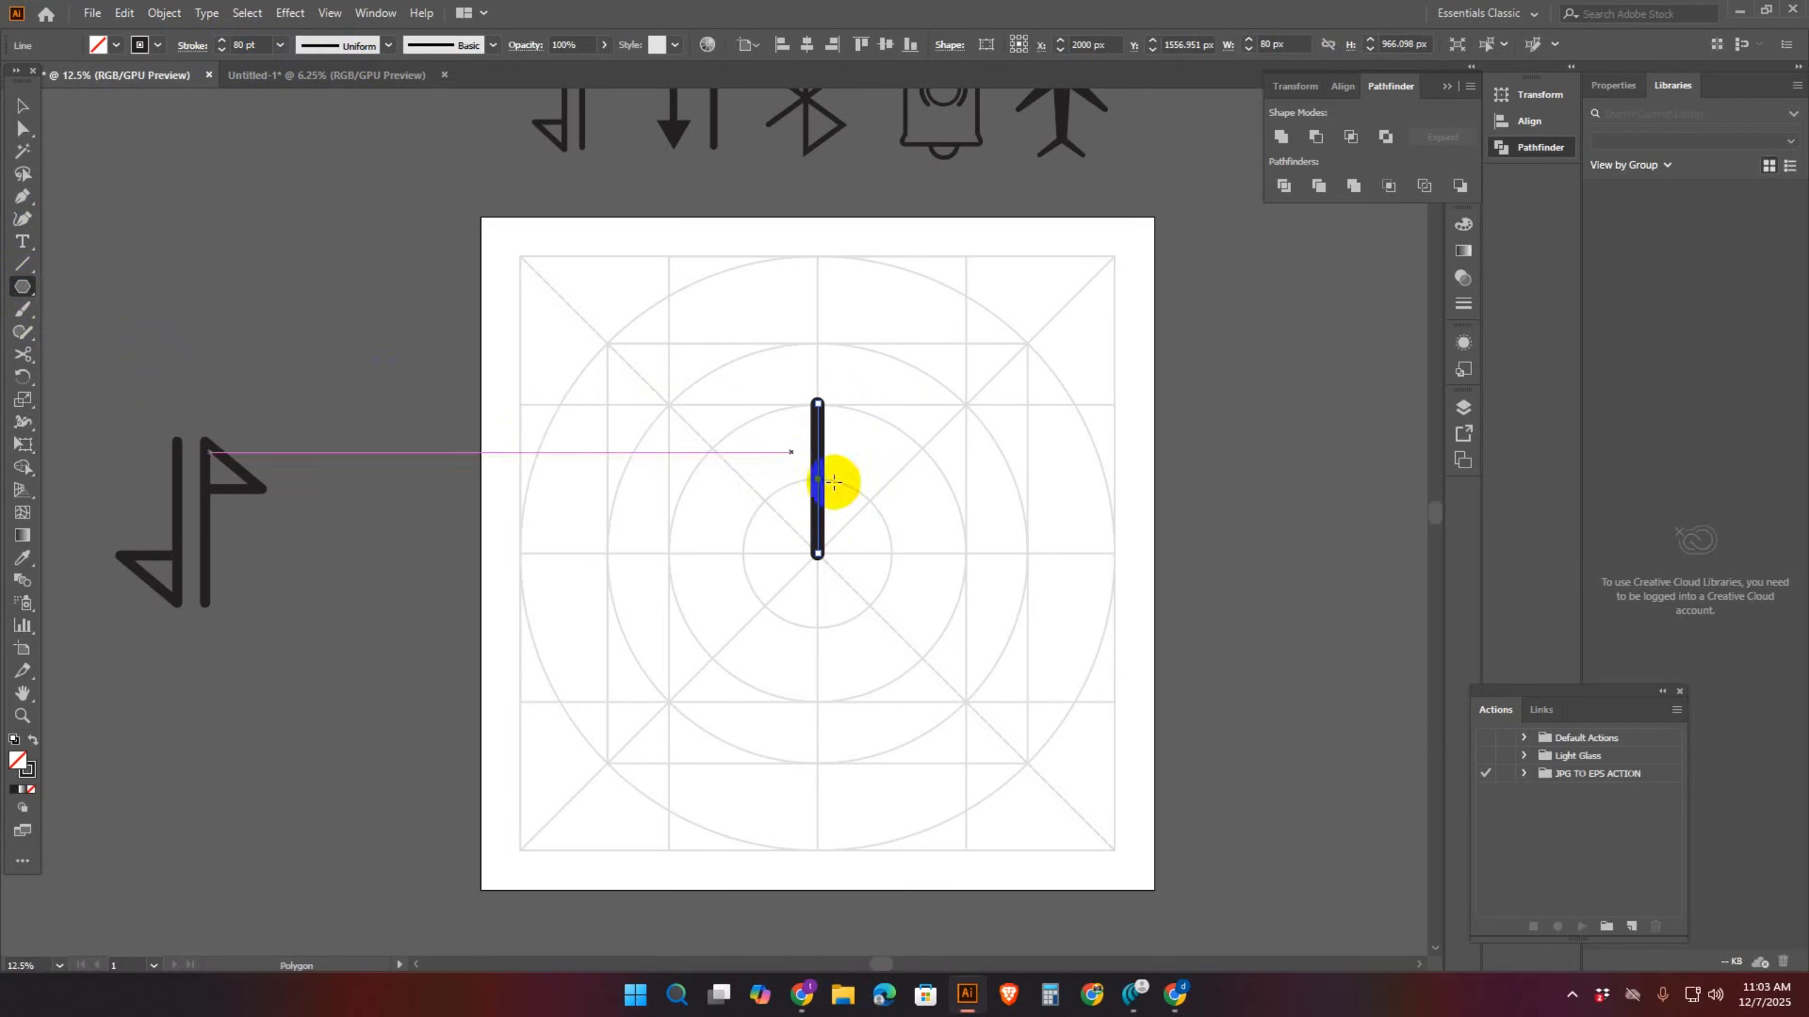
click(933, 562)
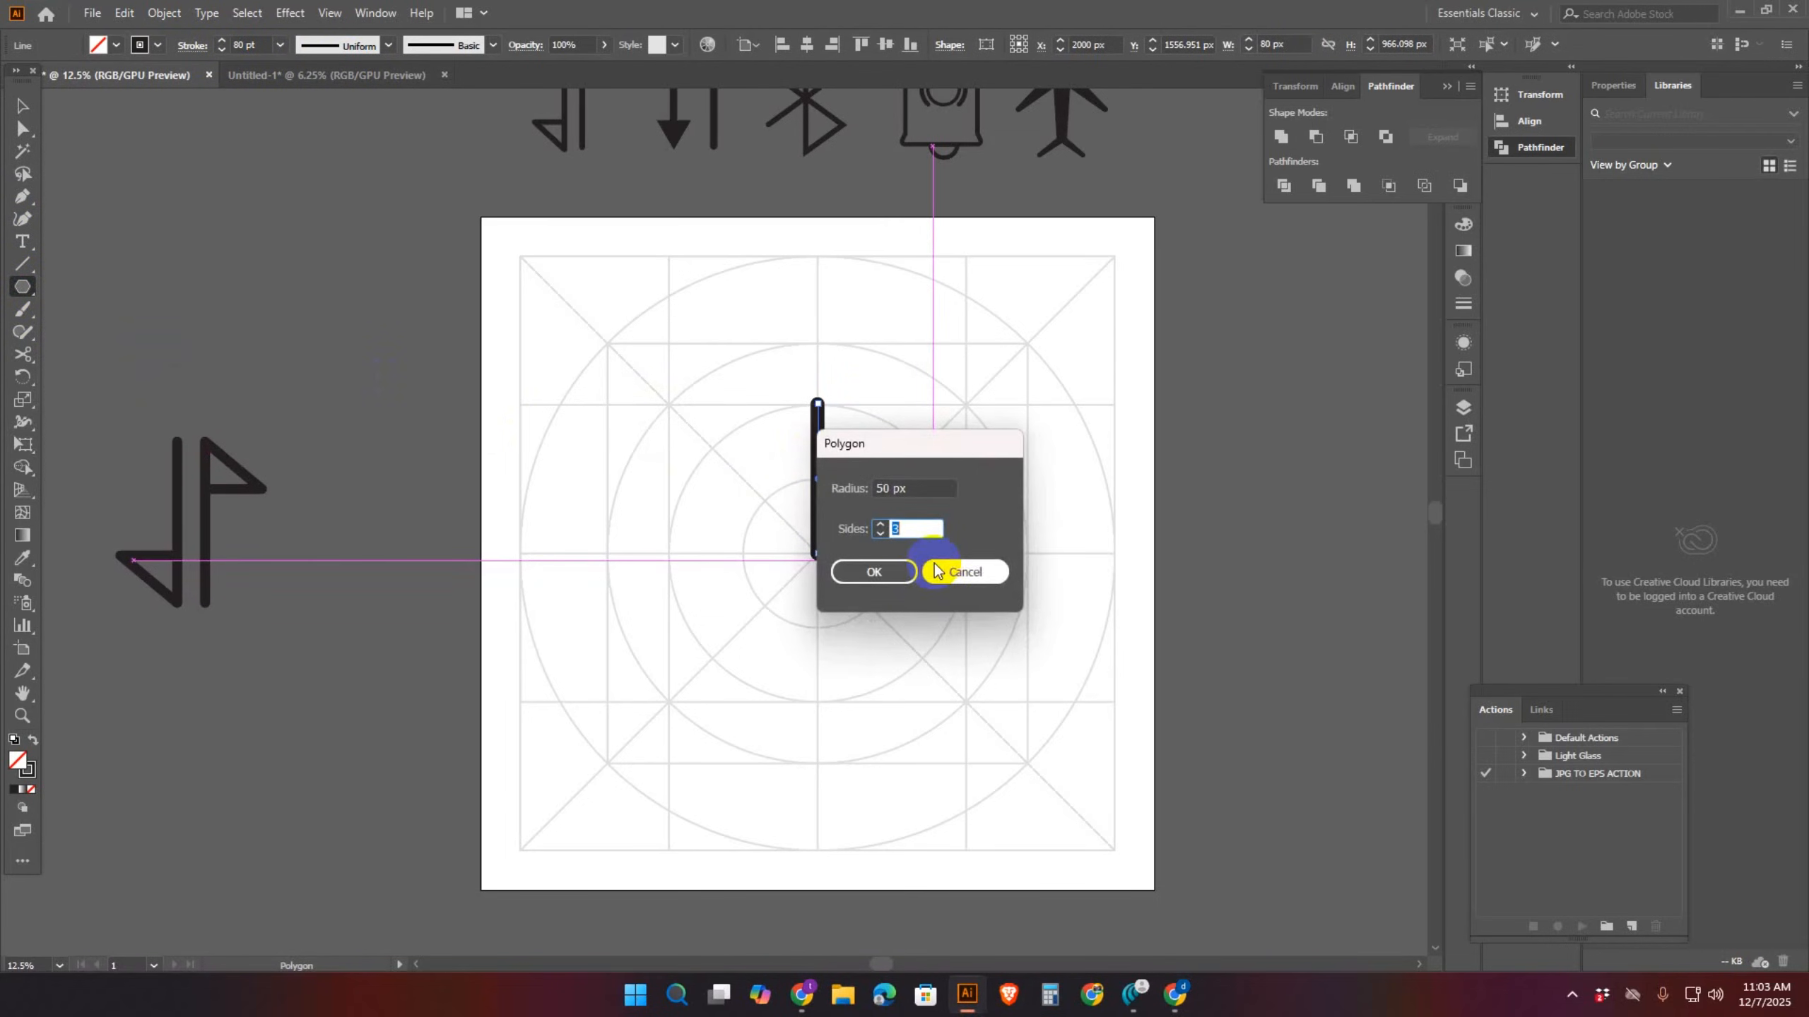
click(917, 528)
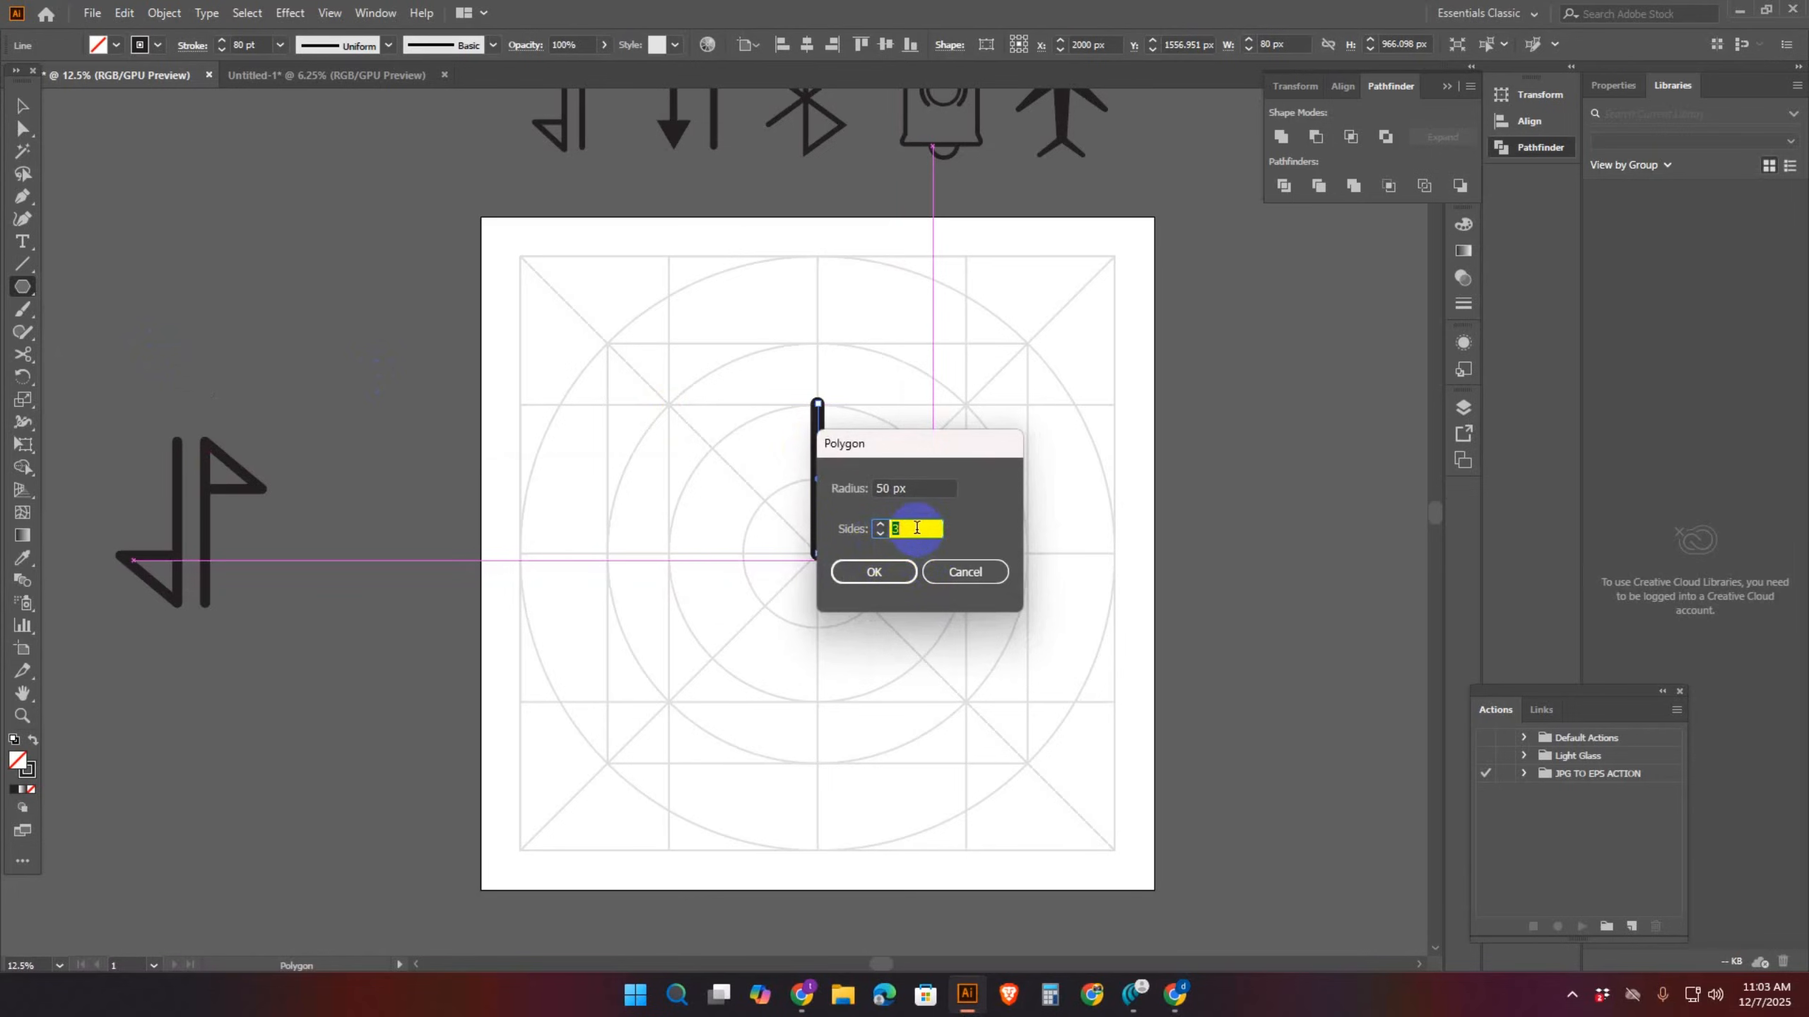
click(898, 527)
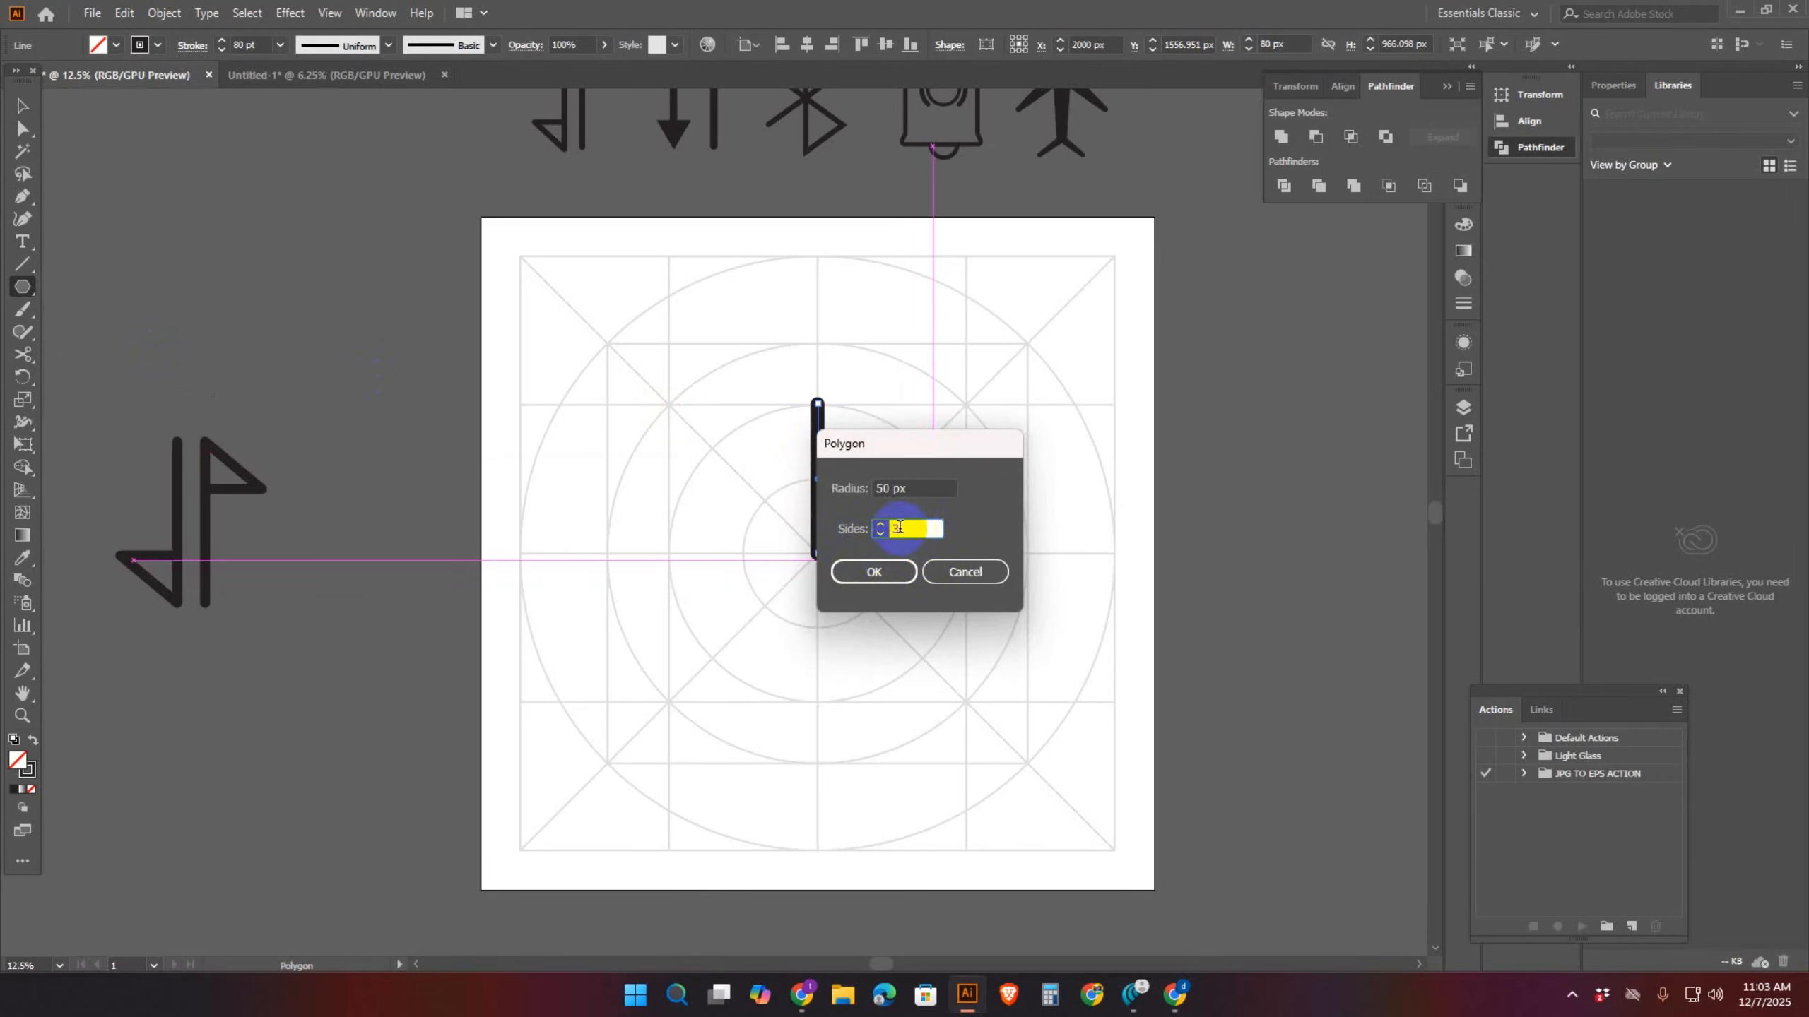
click(895, 573)
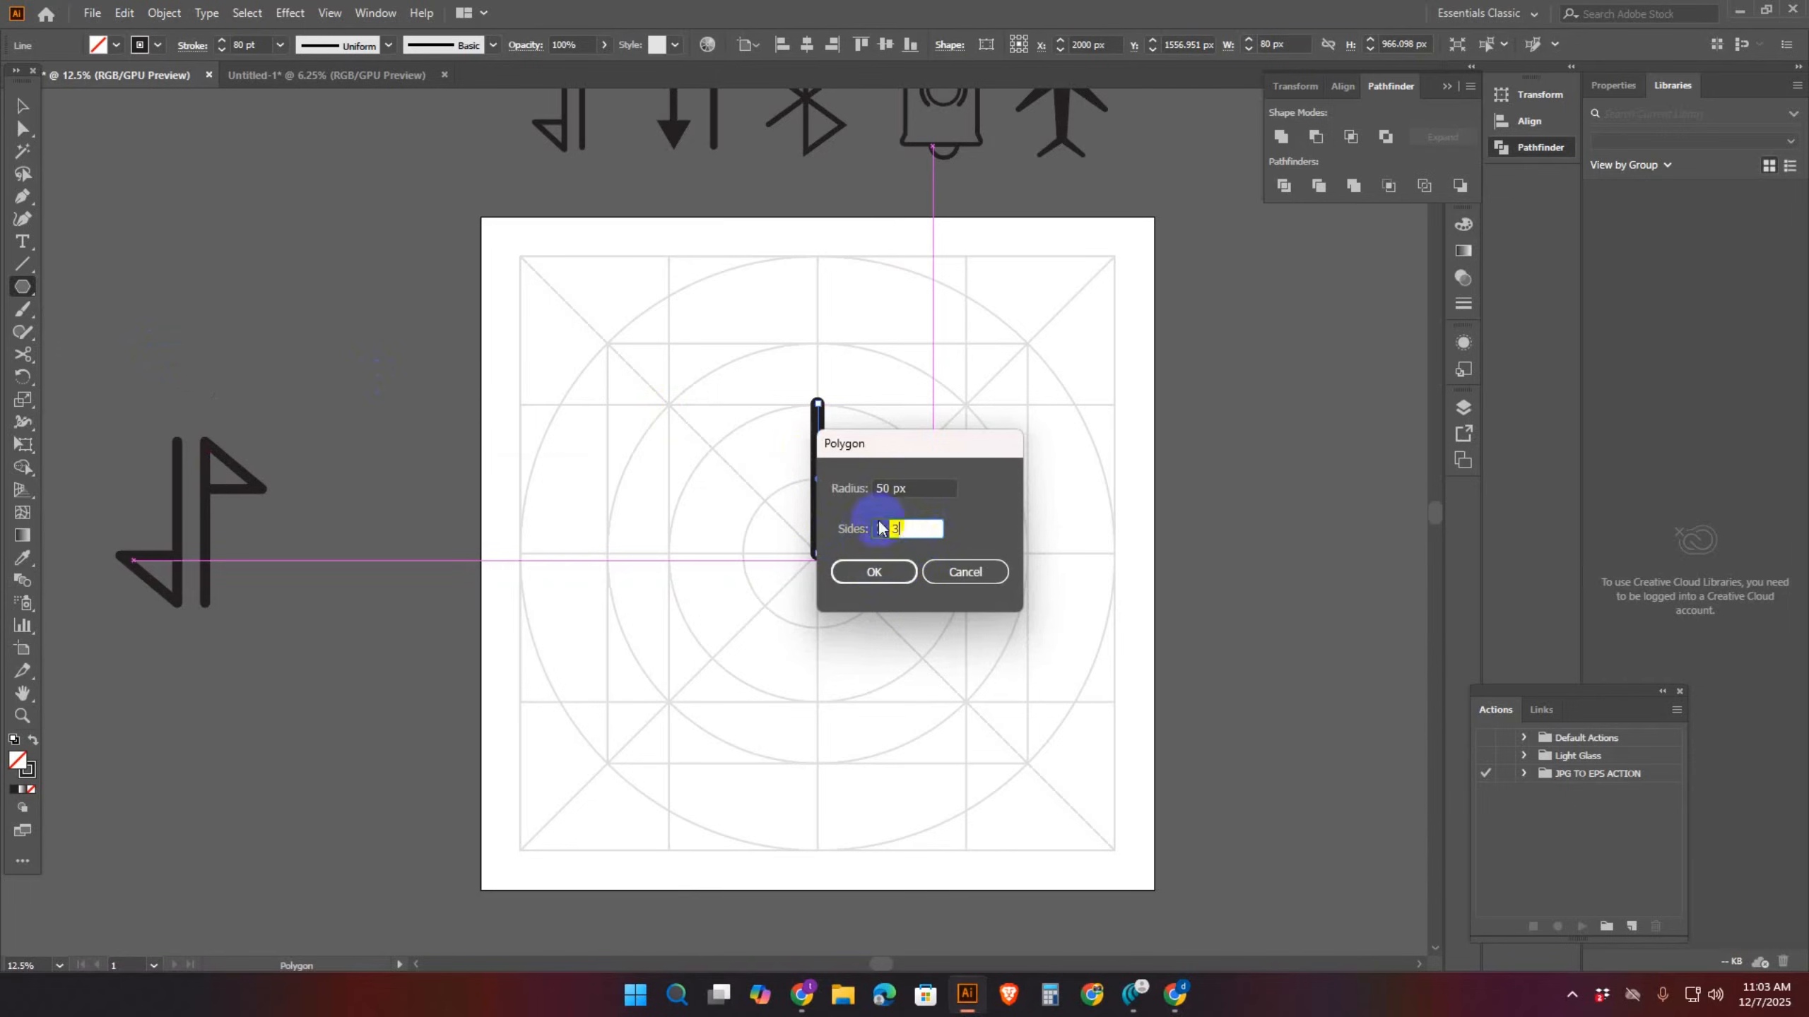
drag(913, 491, 880, 491)
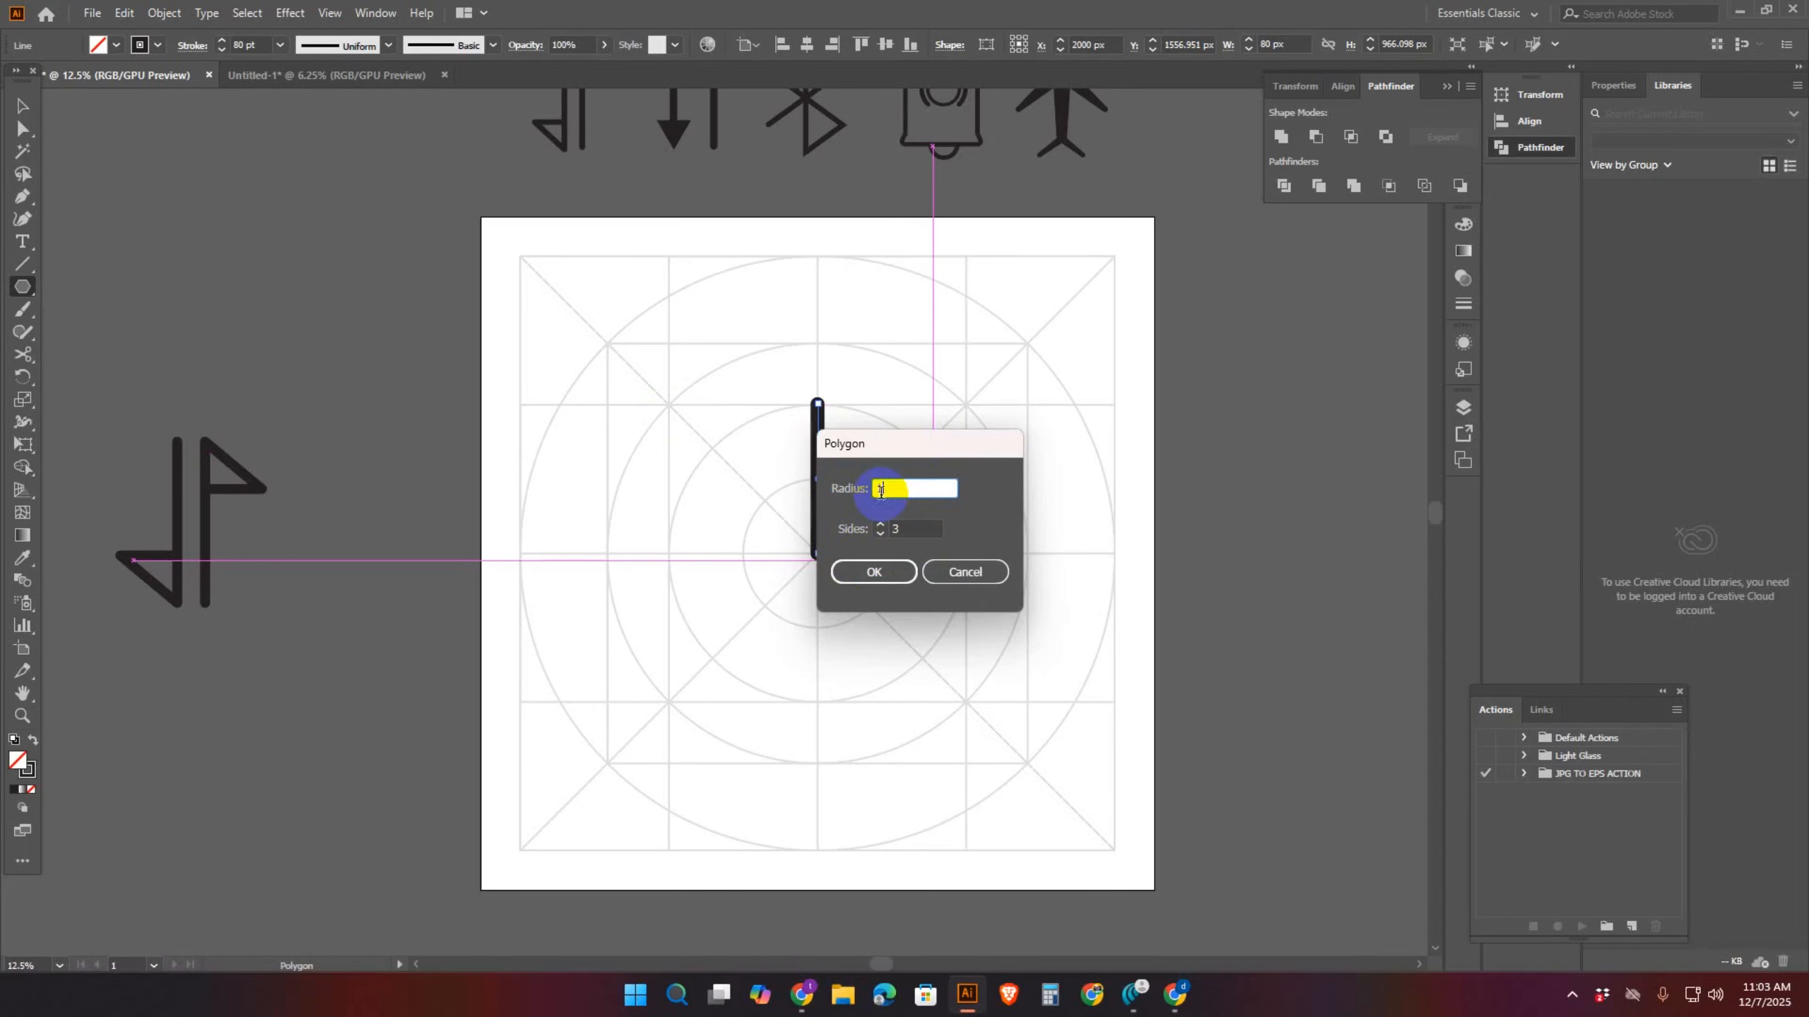
click(888, 580)
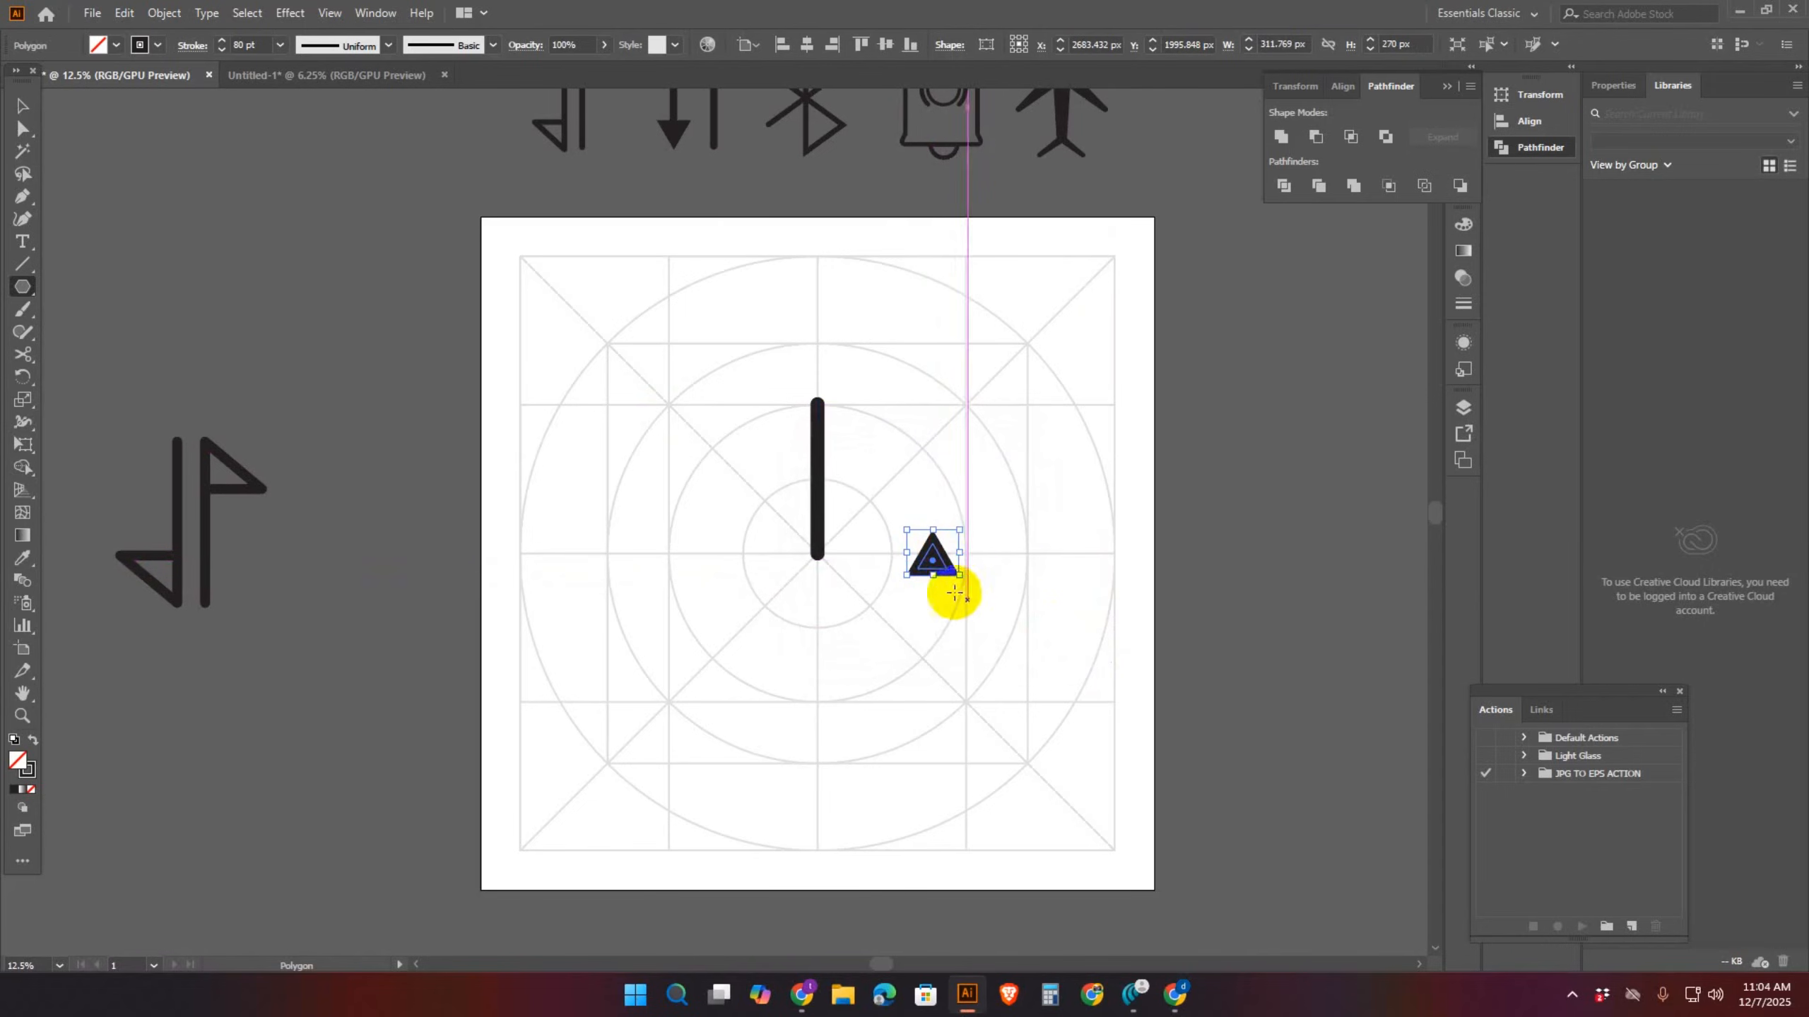
Remove the triangle's stroke and give it a black fill
click(158, 46)
click(11, 77)
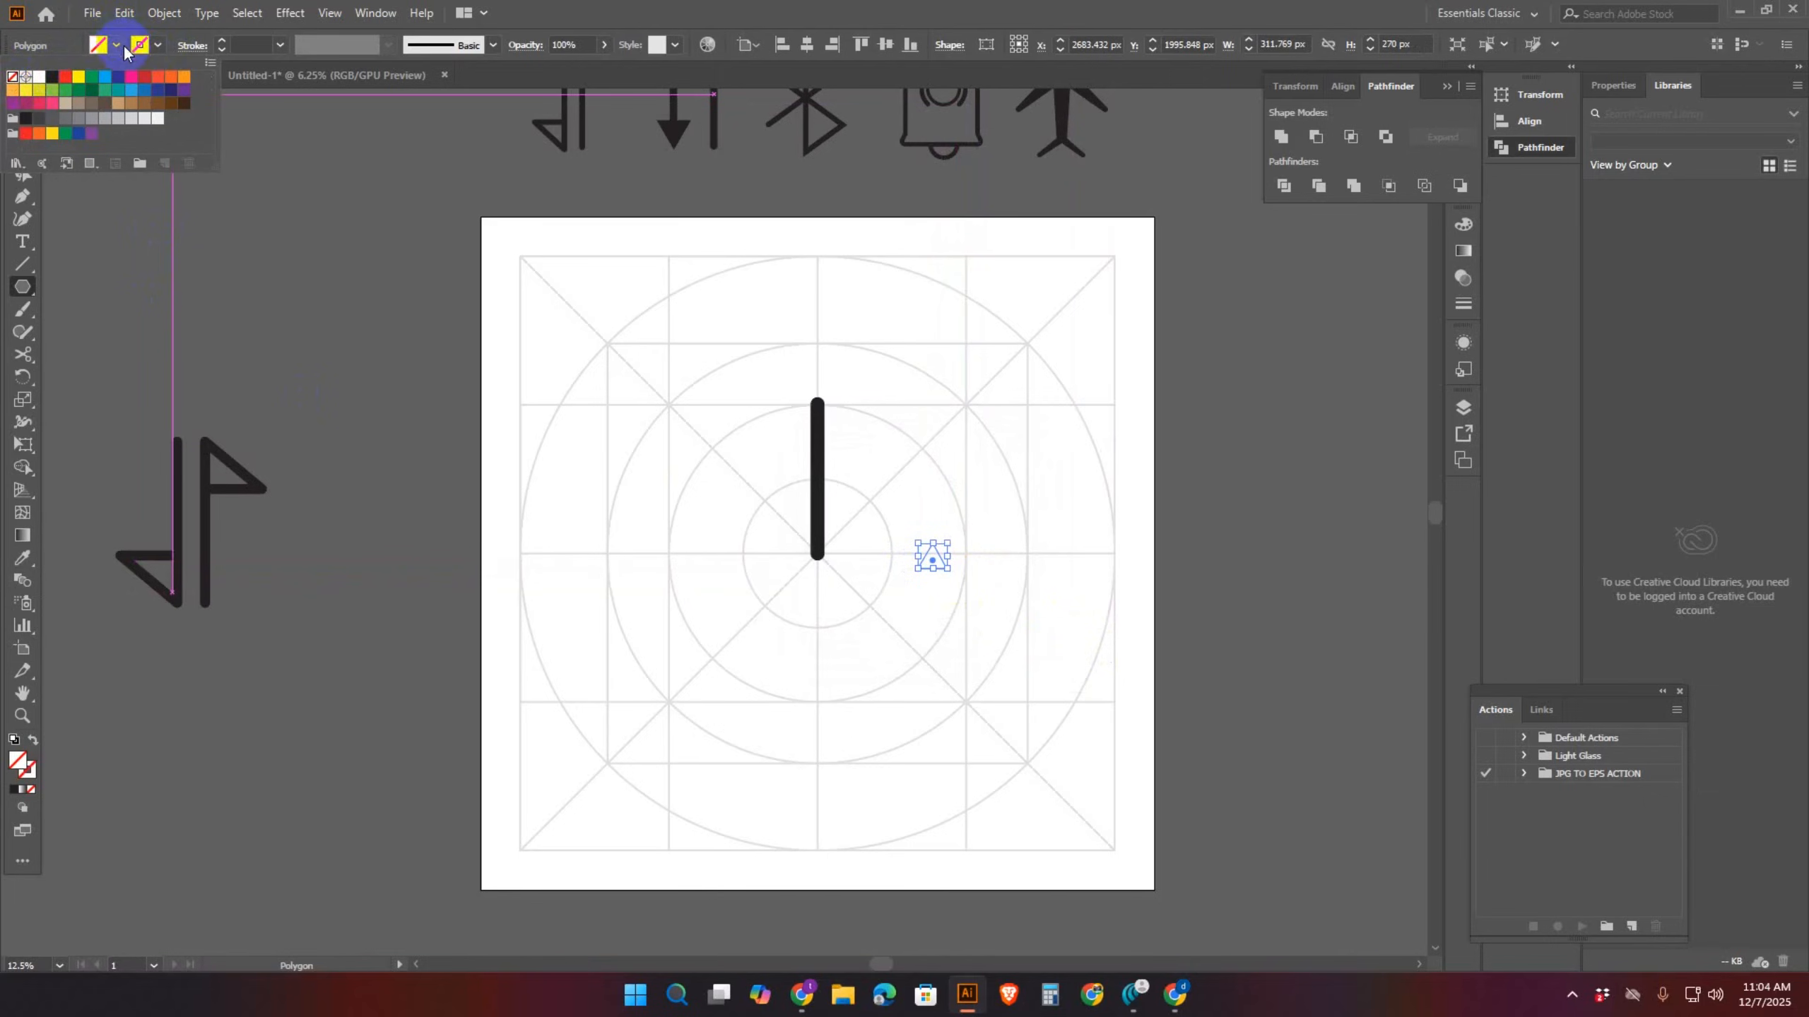
click(23, 94)
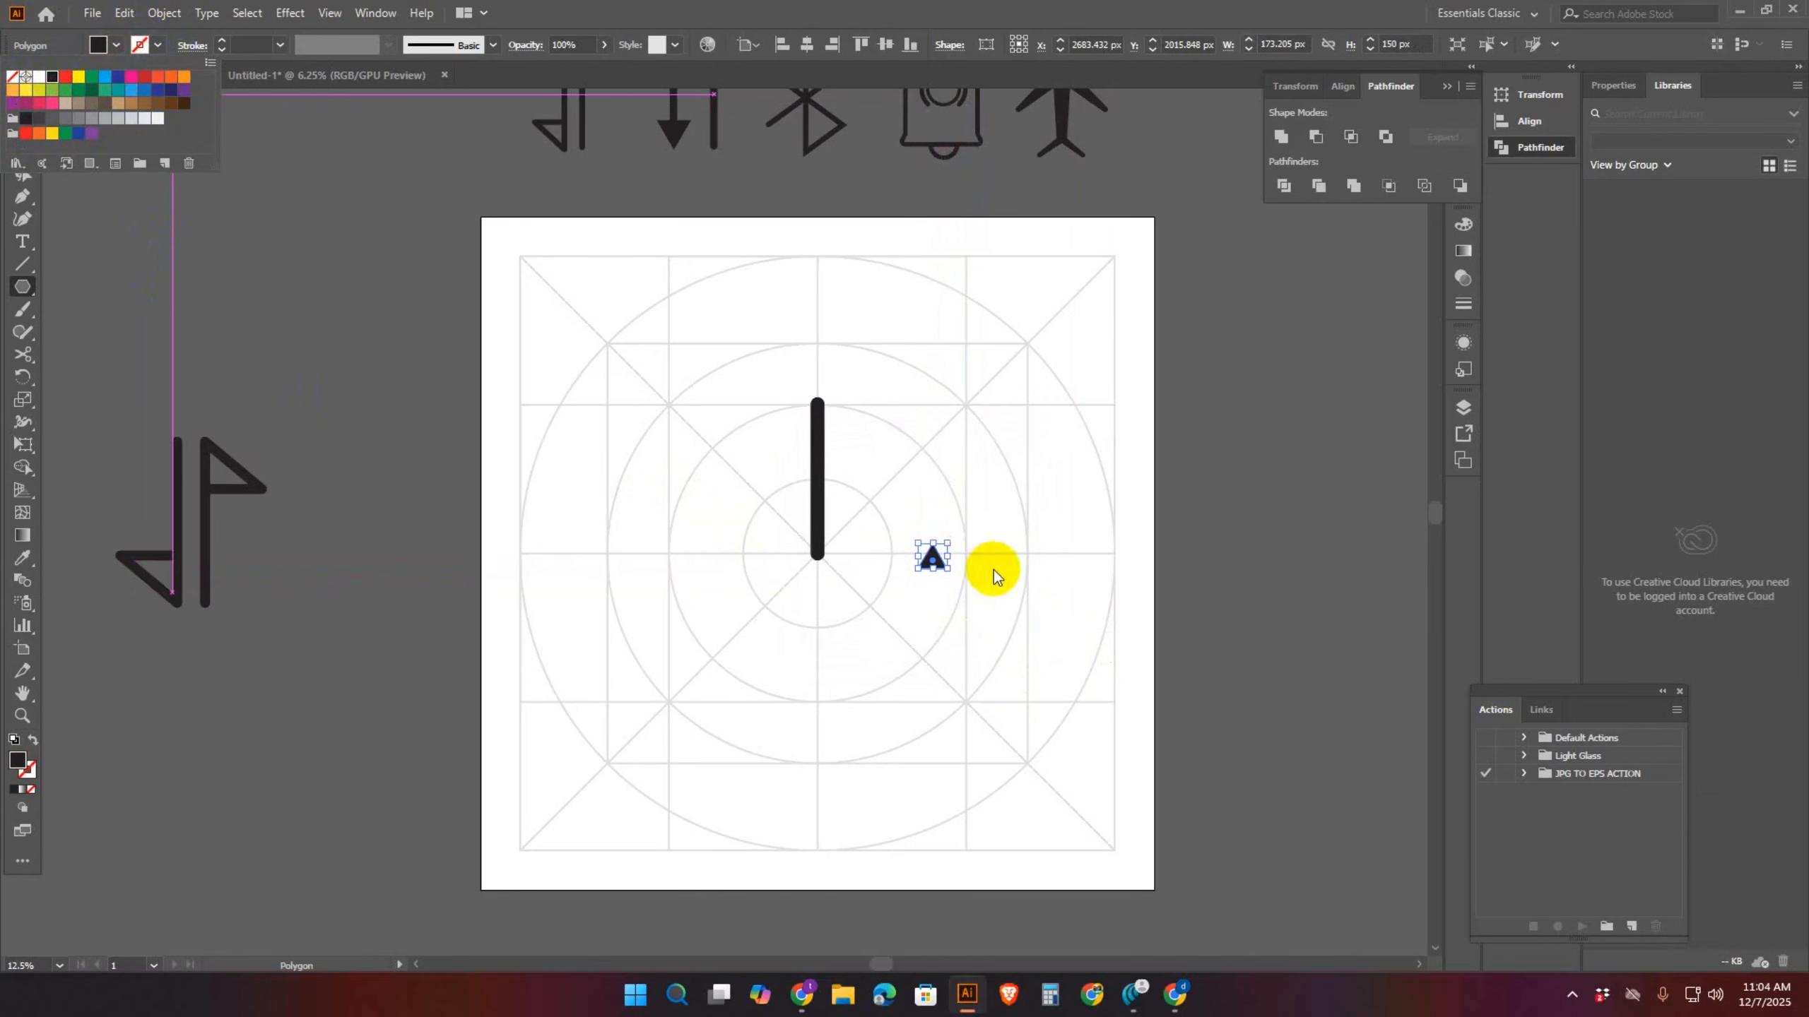
click(954, 545)
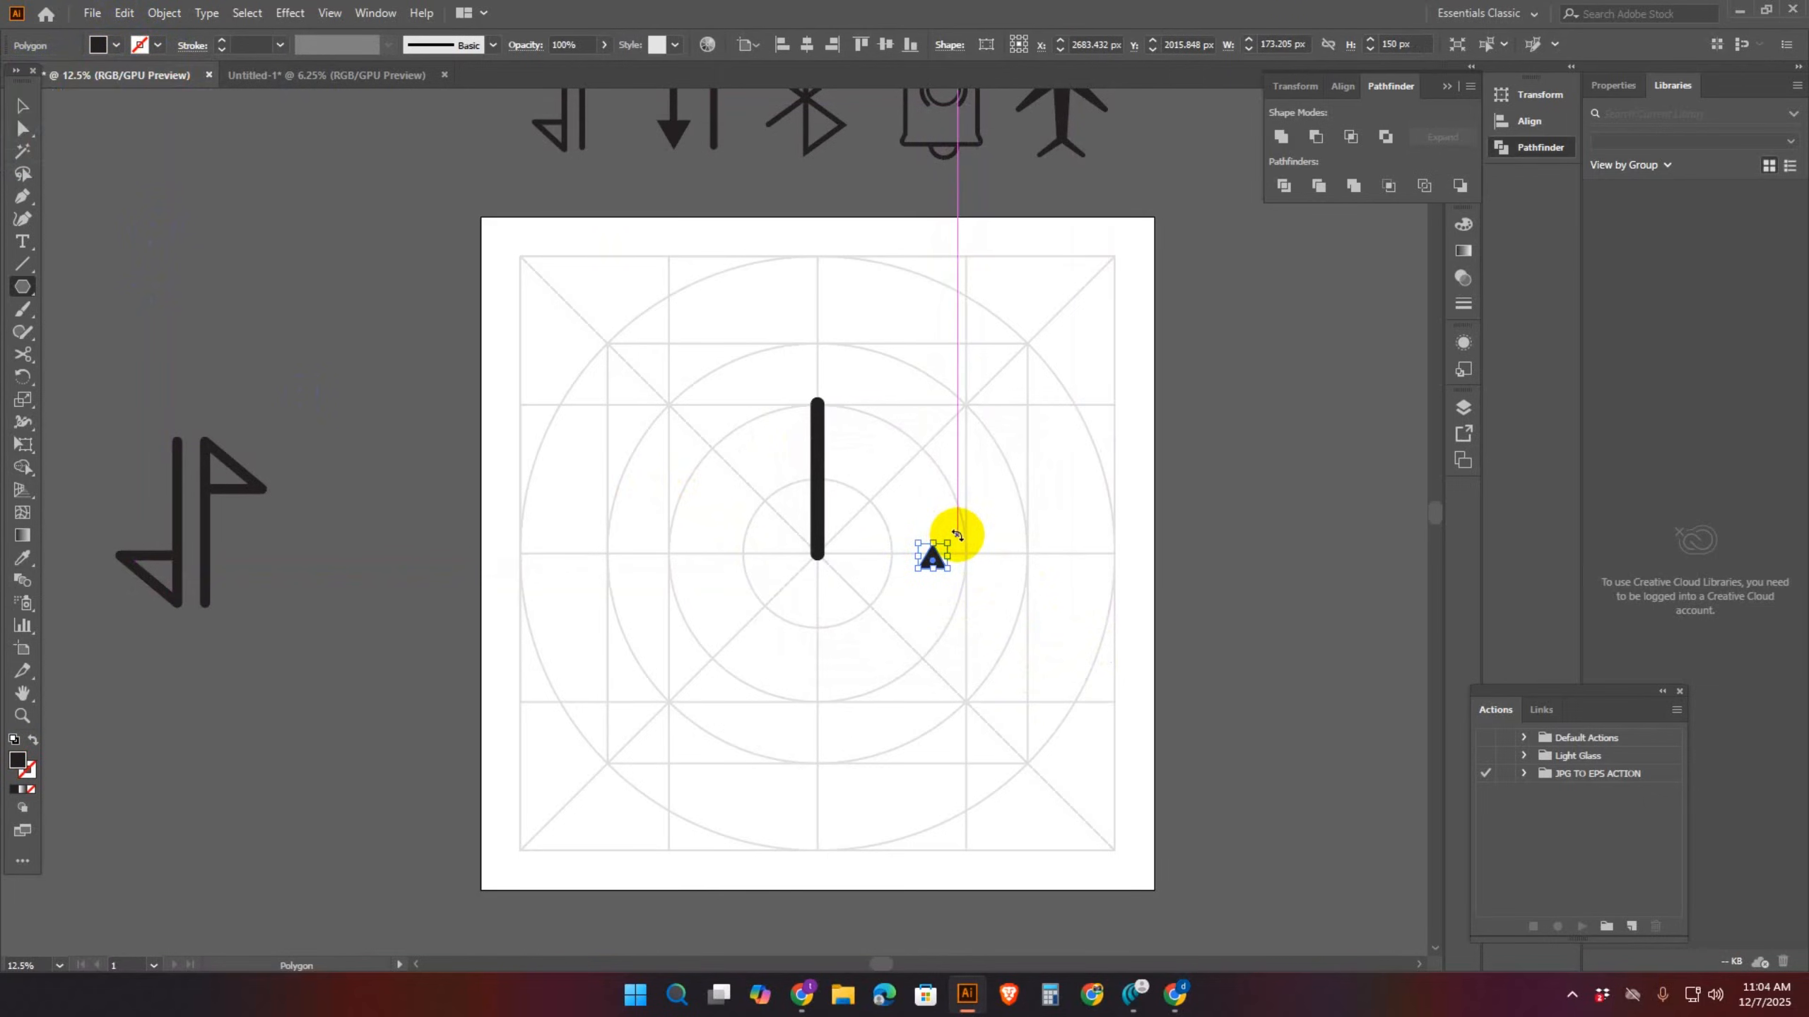
Rotate the triangle to point straight down and enlarge it proportionally to about 333 × 289 px
drag(957, 534, 869, 646)
mouse_move(953, 575)
mouse_down()
mouse_move(940, 590)
mouse_move(963, 590)
mouse_up()
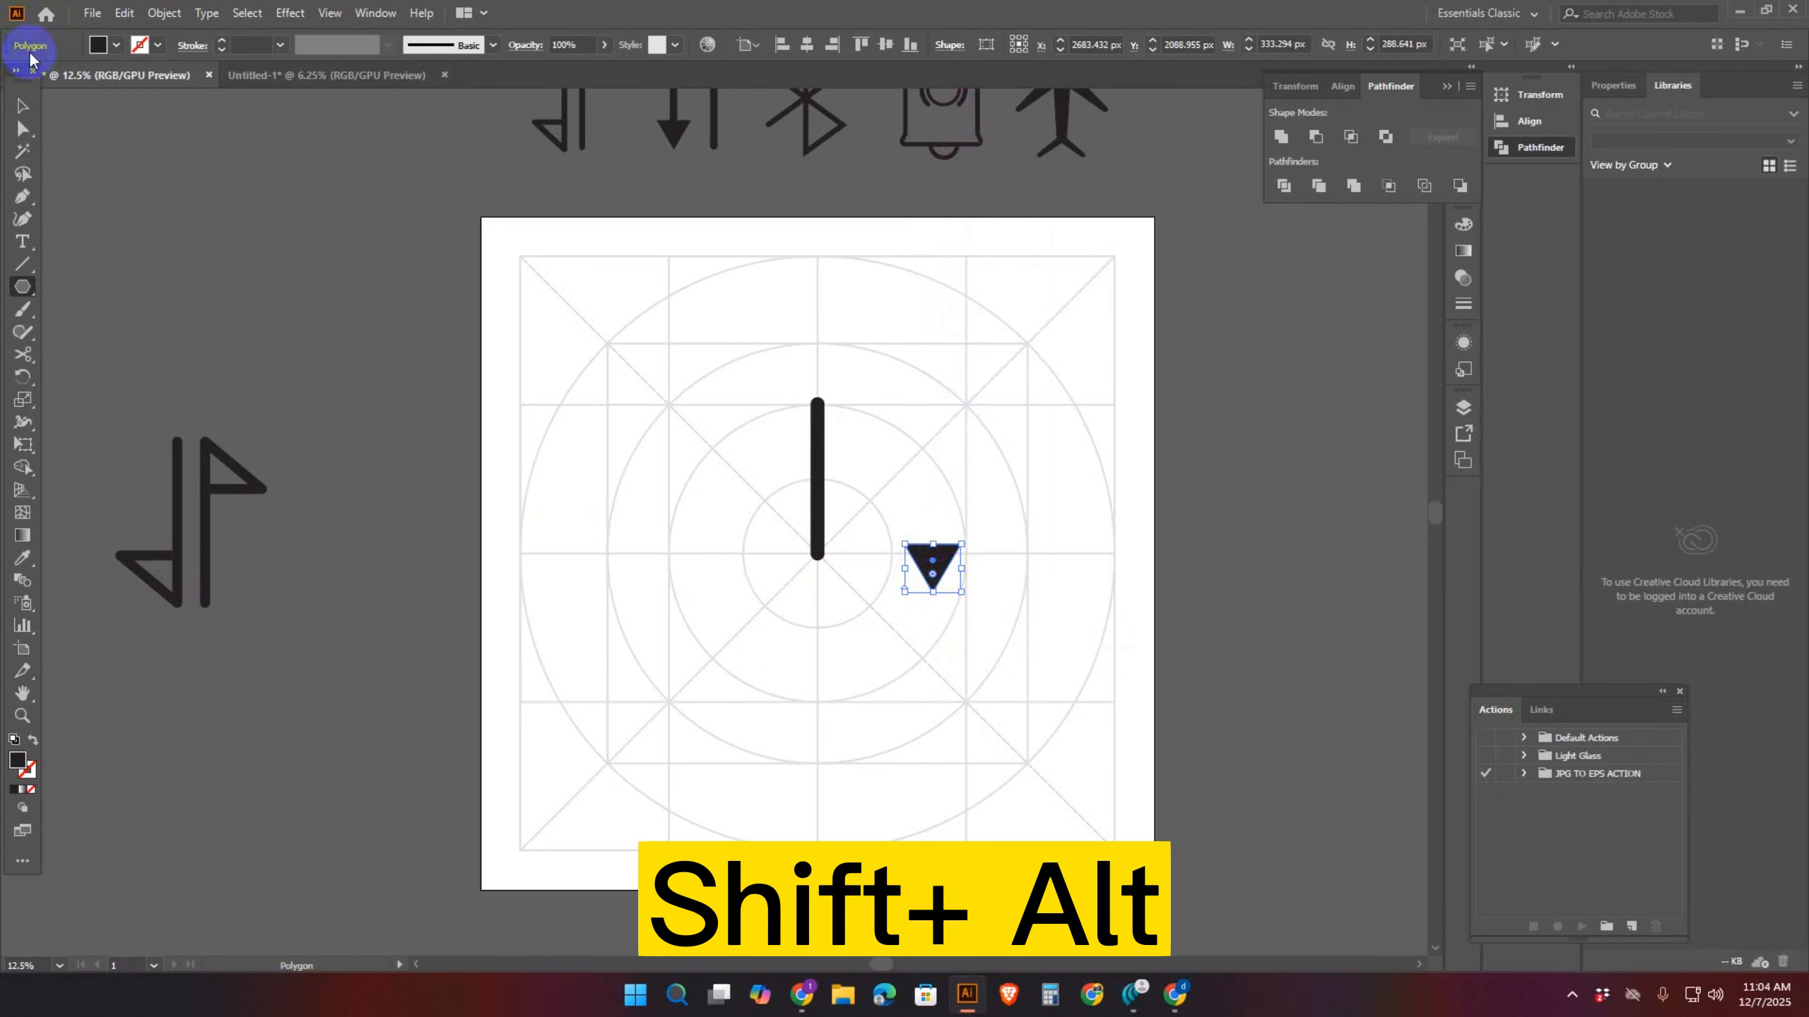
Move the triangle onto the lower end of the vertical line, centered on it as a downward arrowhead
click(23, 105)
drag(951, 561, 832, 563)
click(1033, 626)
Expand the vertical line and the triangle, and unite them into a single arrow shape
drag(728, 312, 1020, 703)
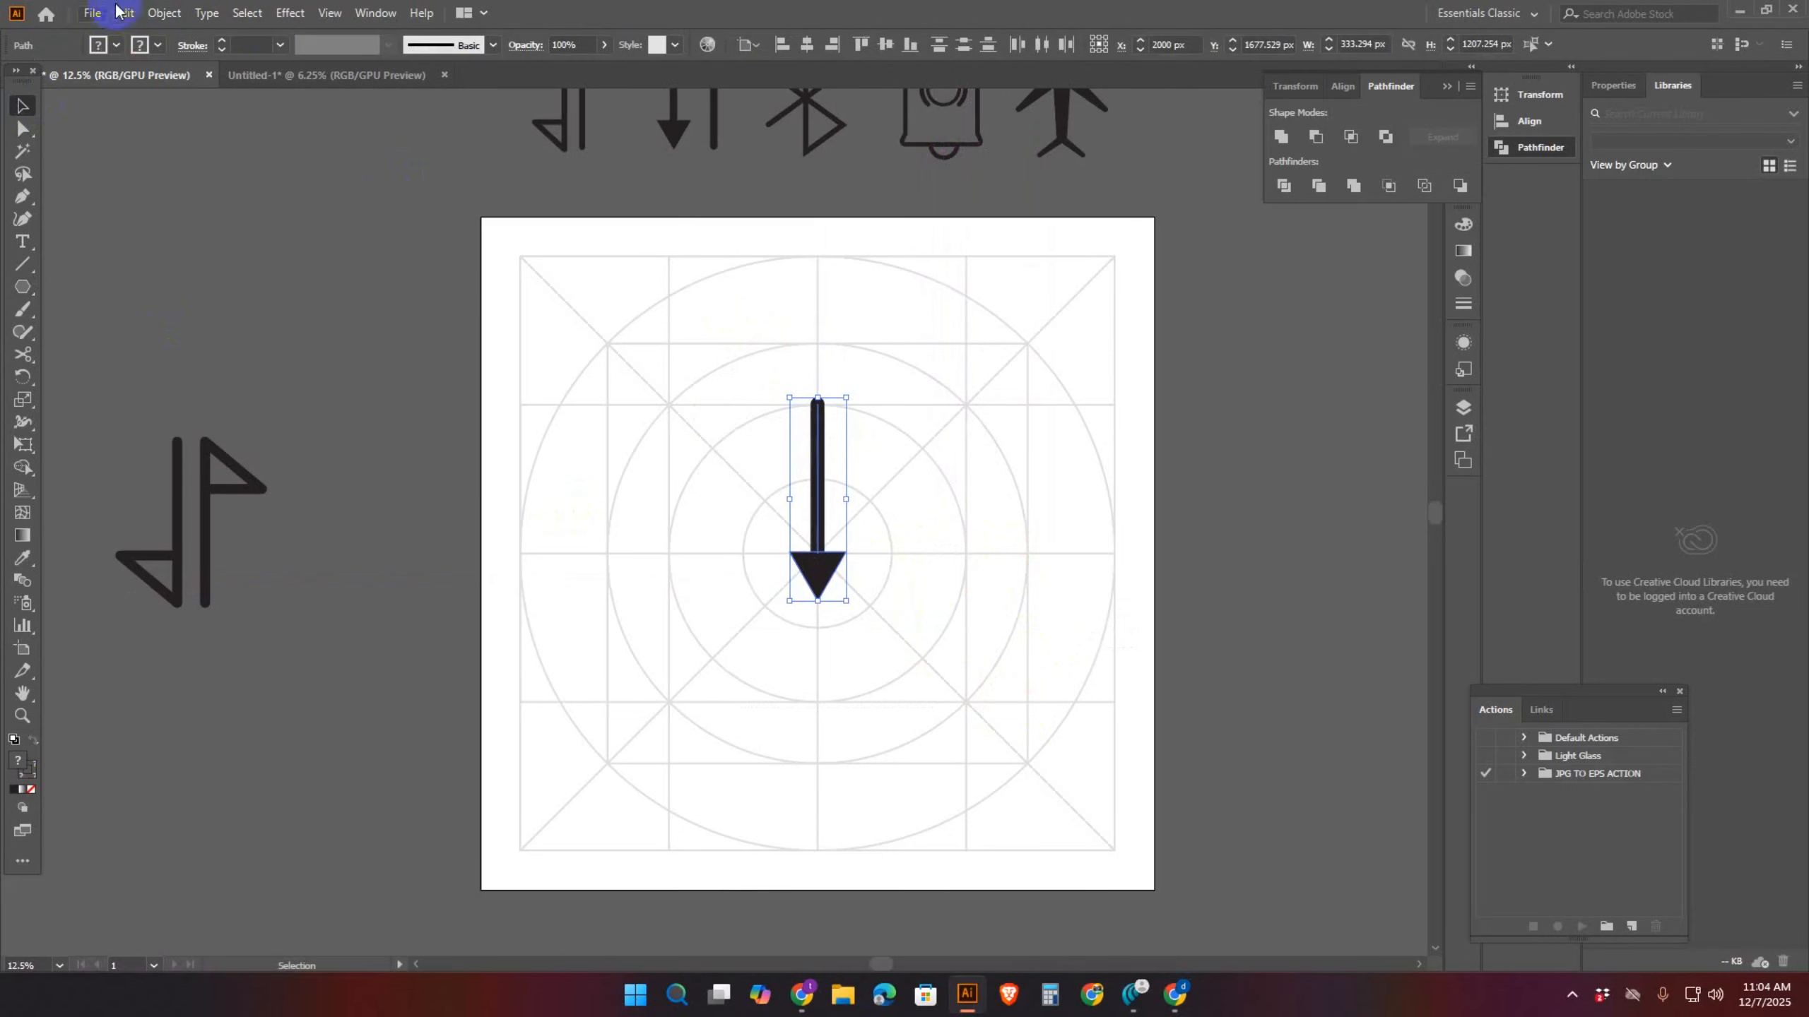
click(165, 13)
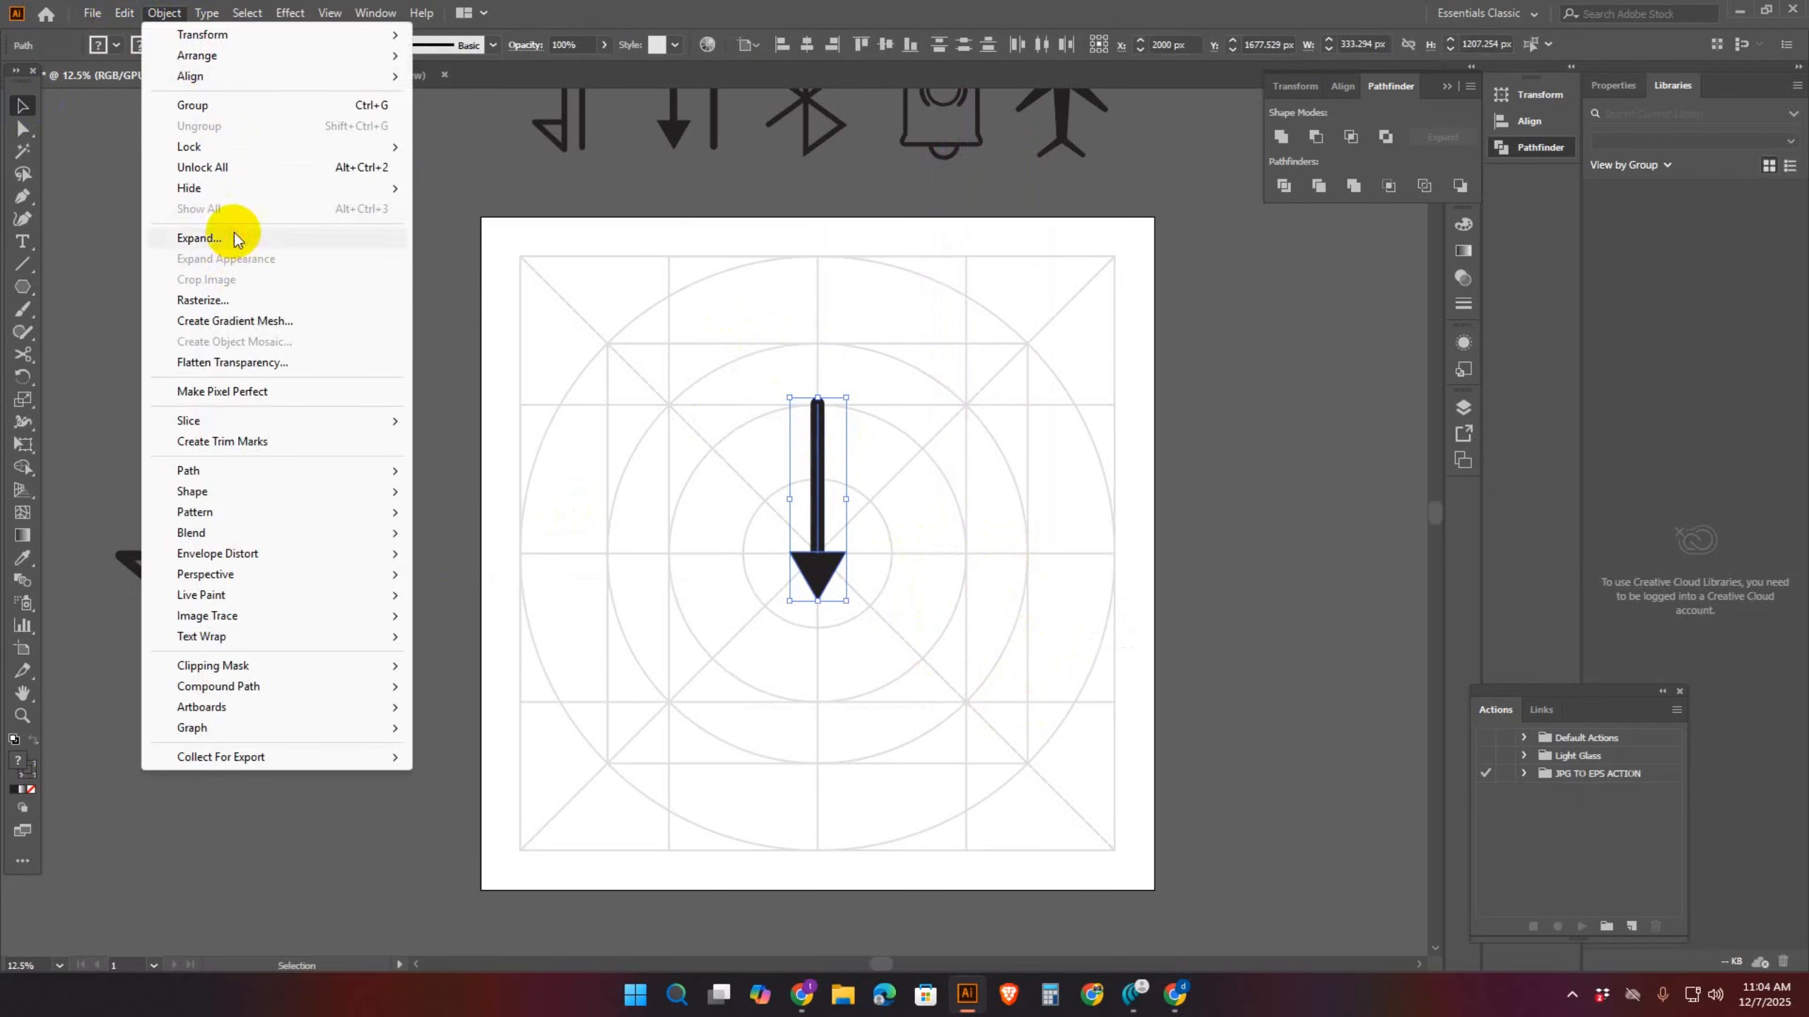
click(199, 238)
click(851, 598)
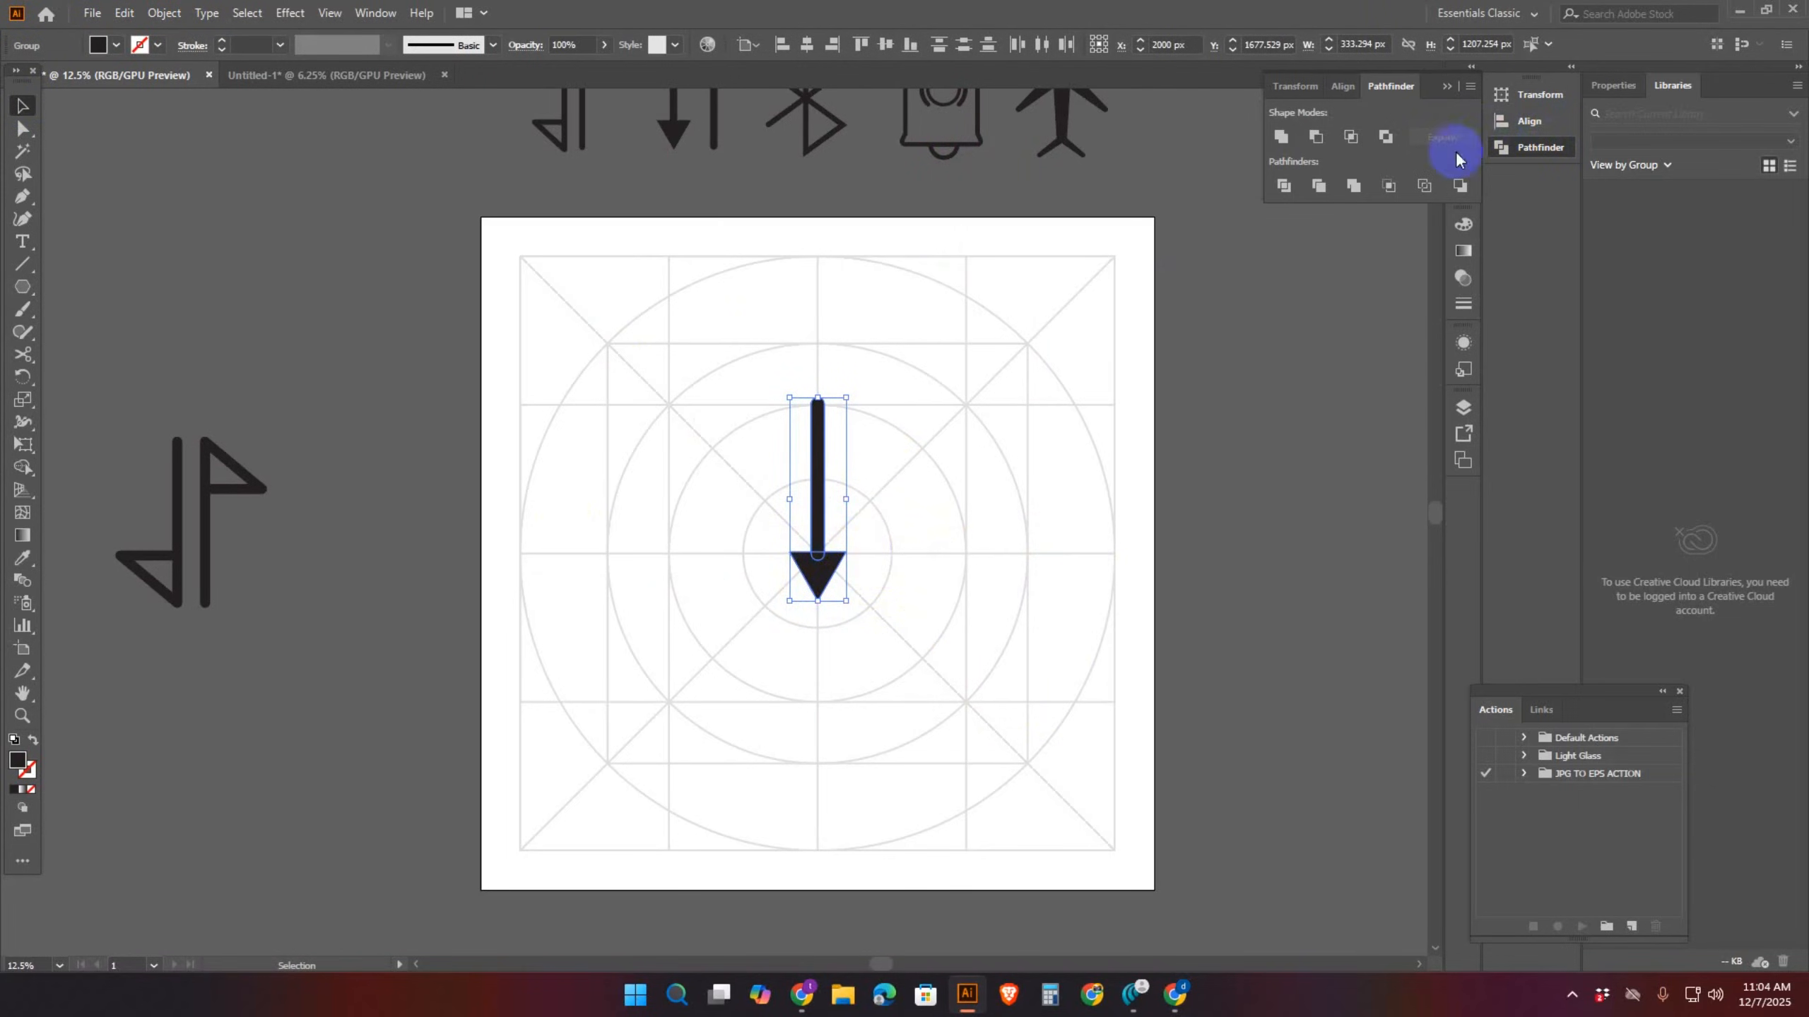
click(1283, 139)
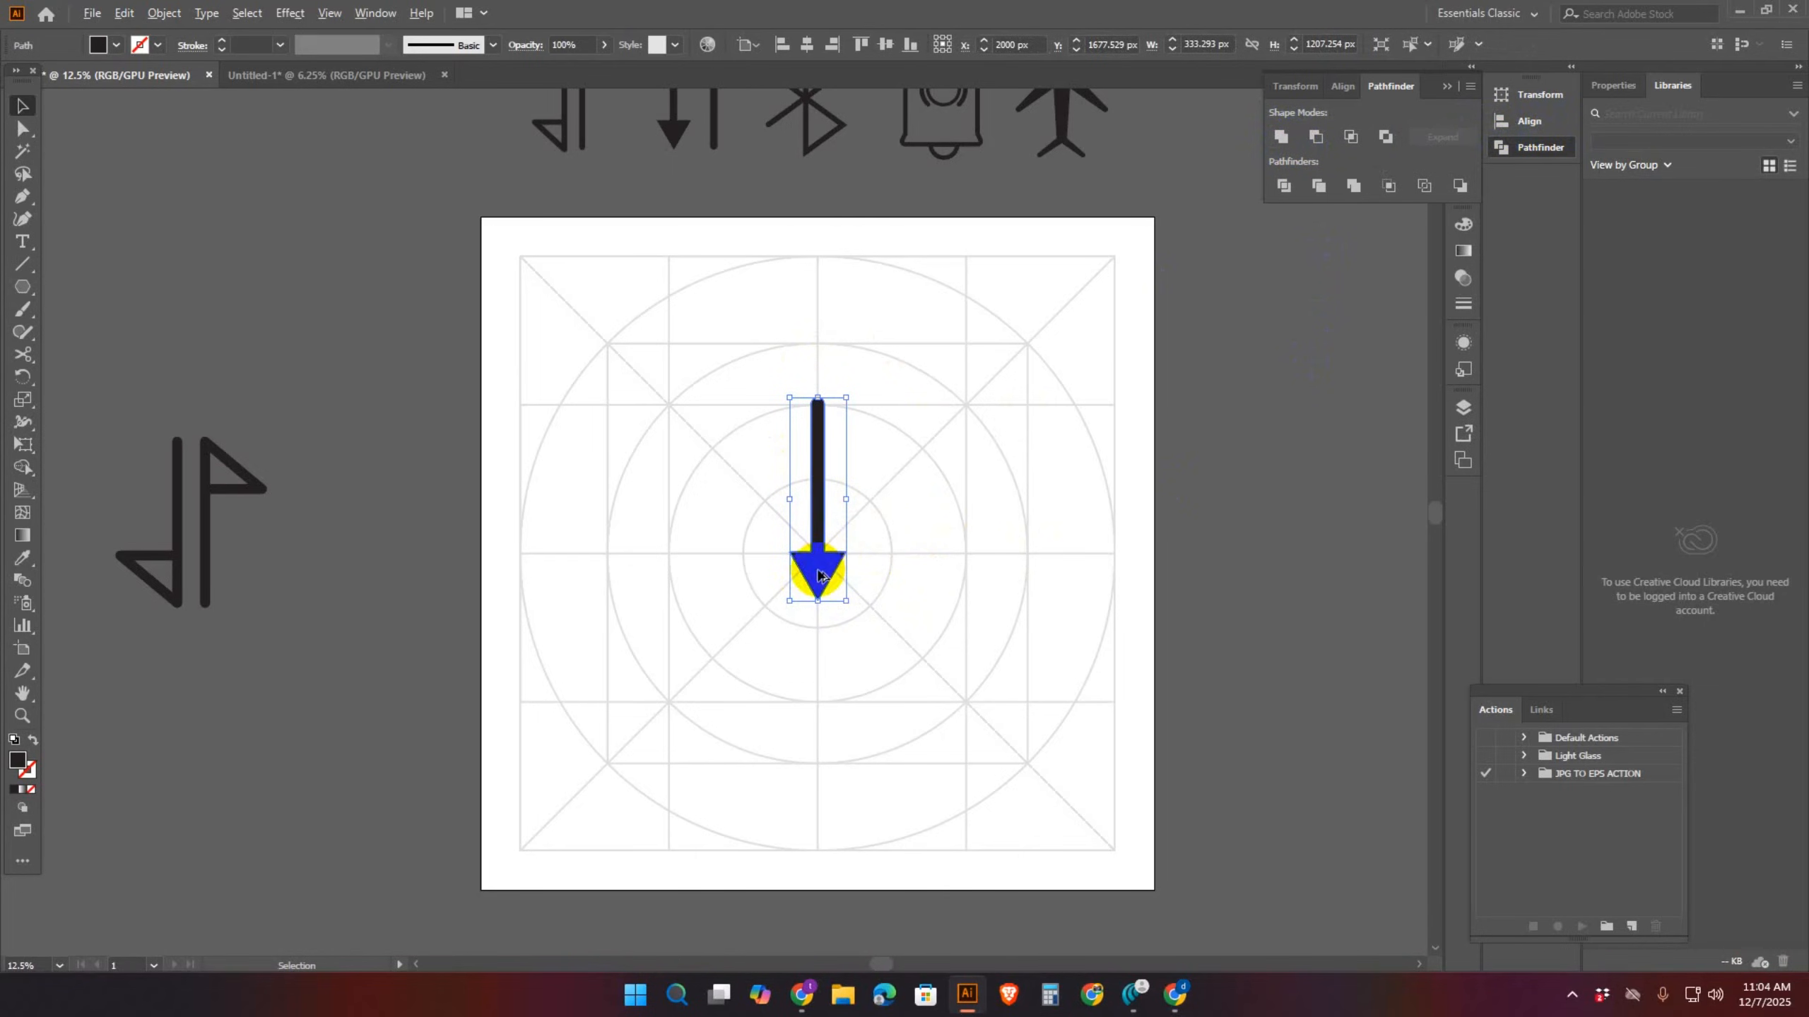
Duplicate the arrow about 437 px to the left and reflect the copy across the horizontal axis so it points up
drag(817, 576, 744, 577)
right_click(744, 577)
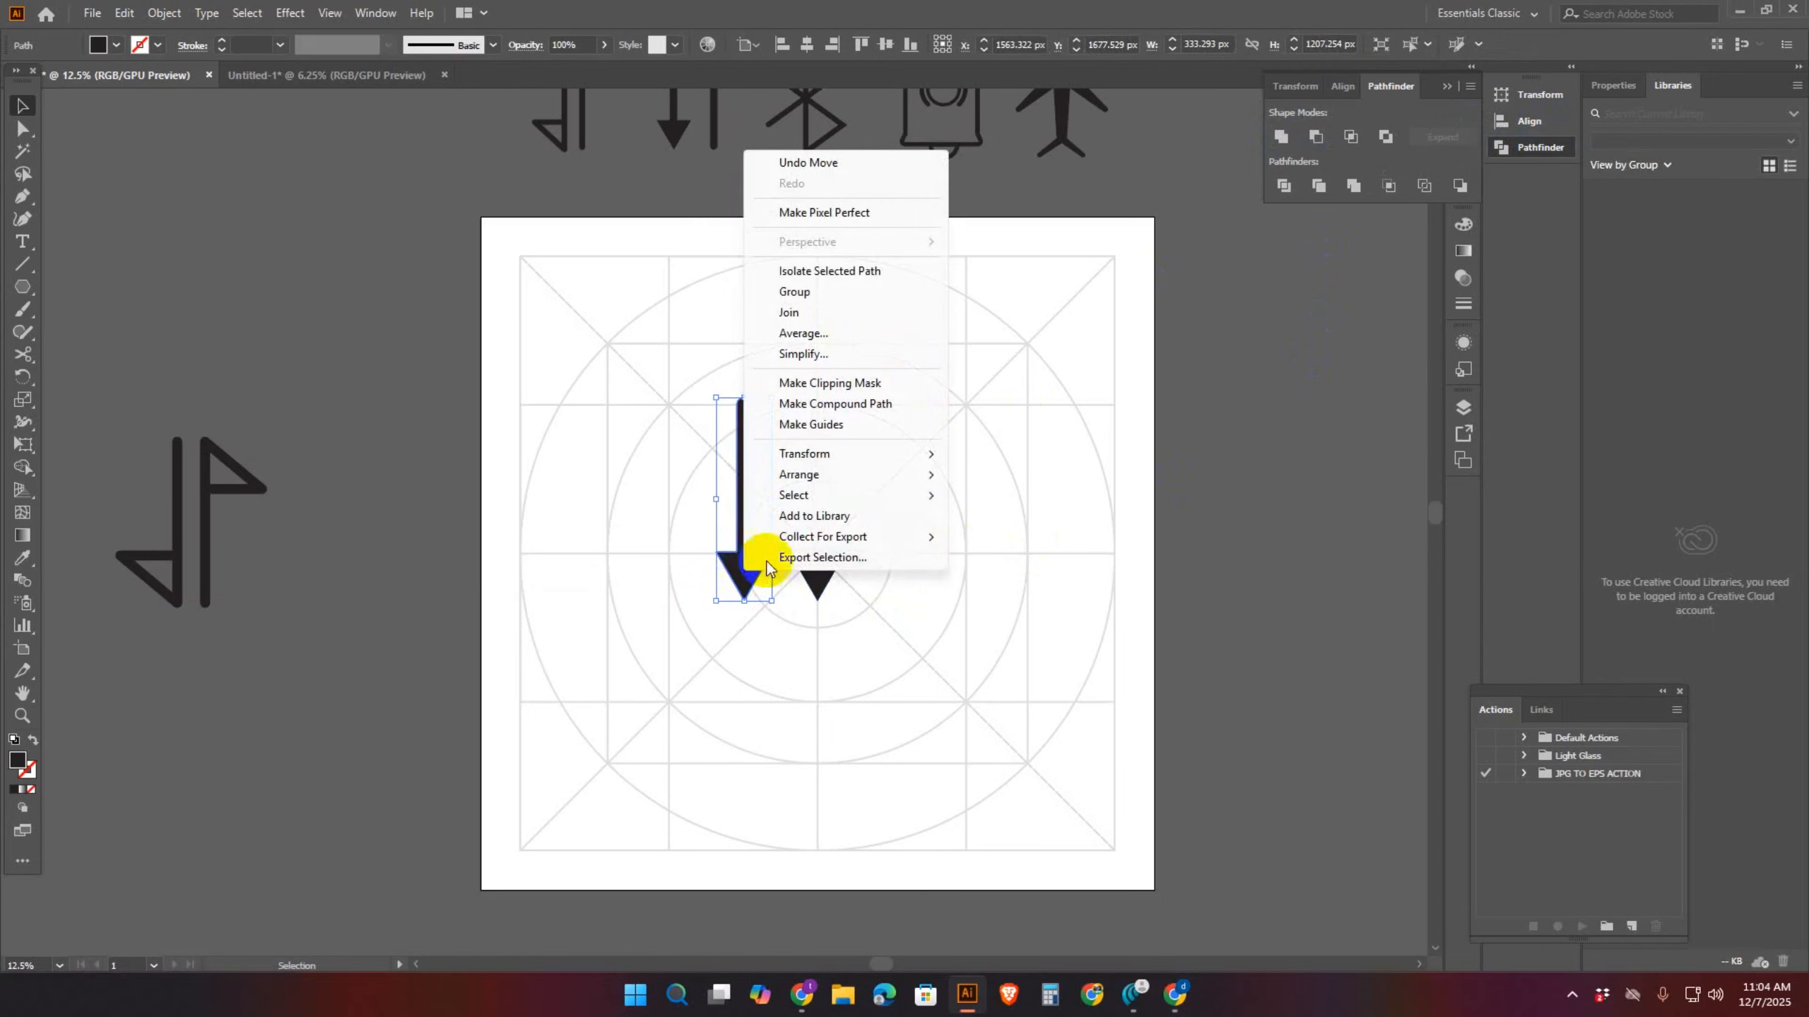
mouse_move(847, 455)
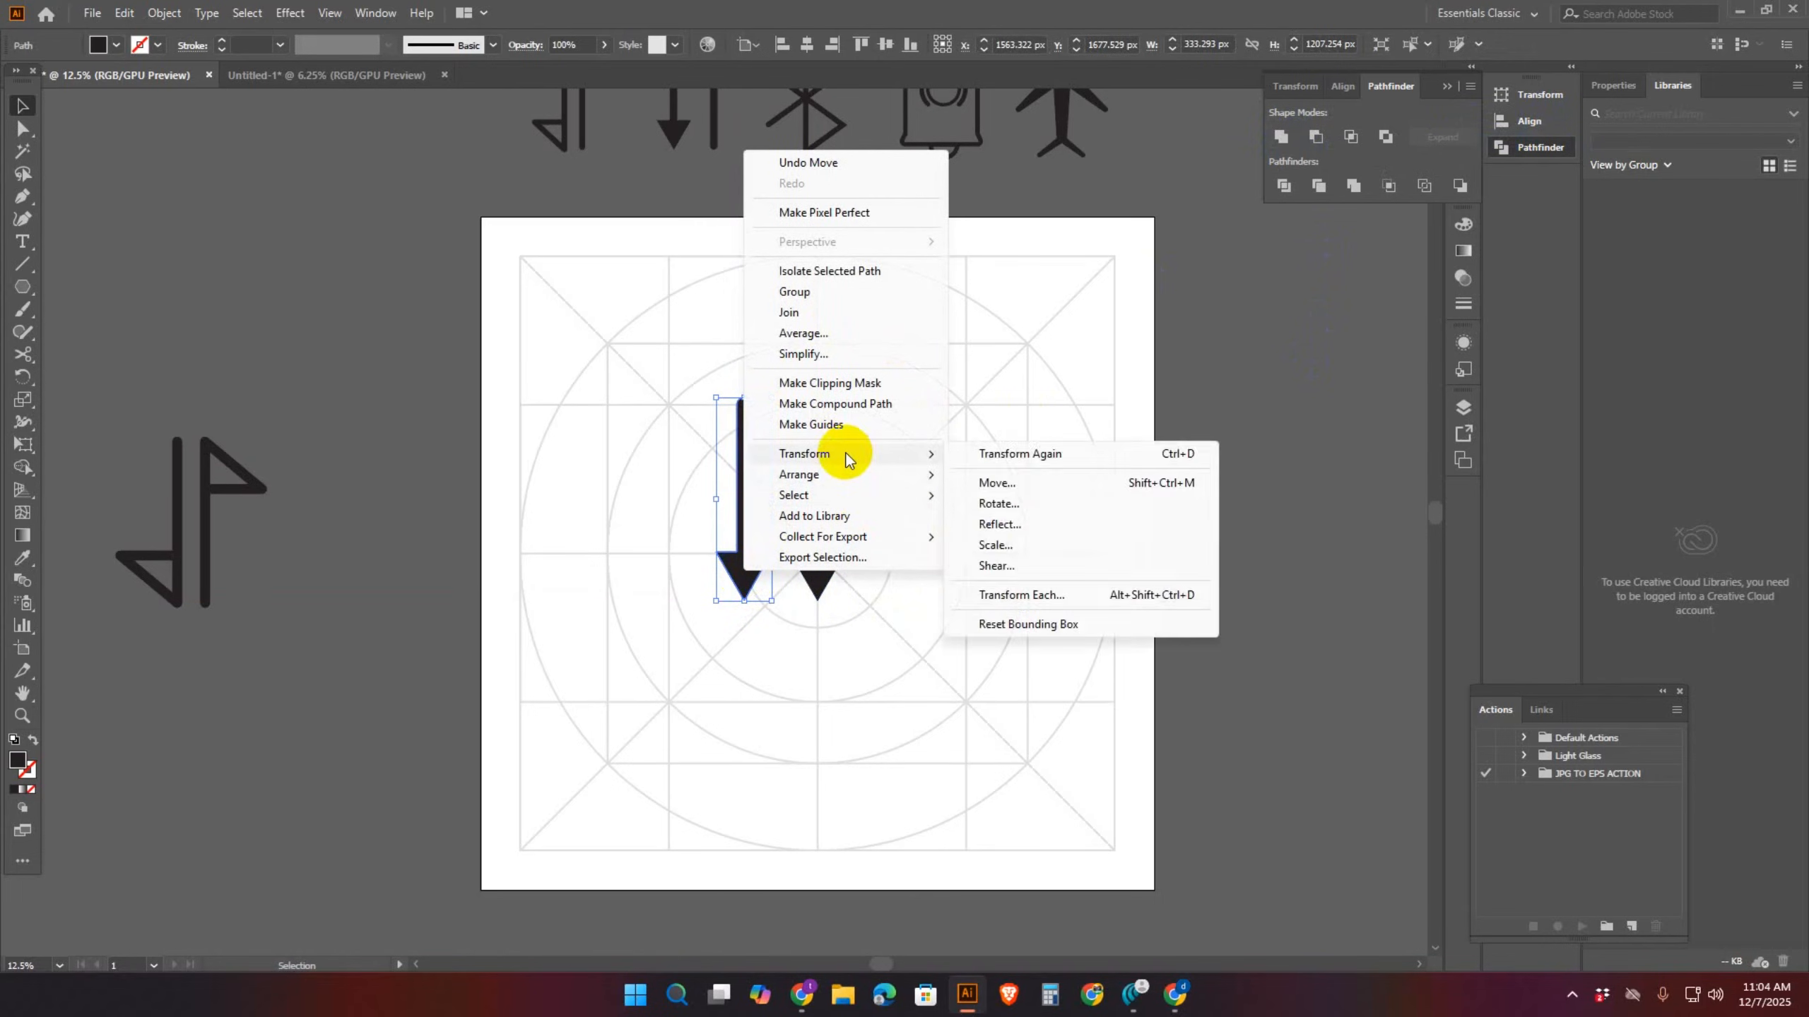
click(1029, 526)
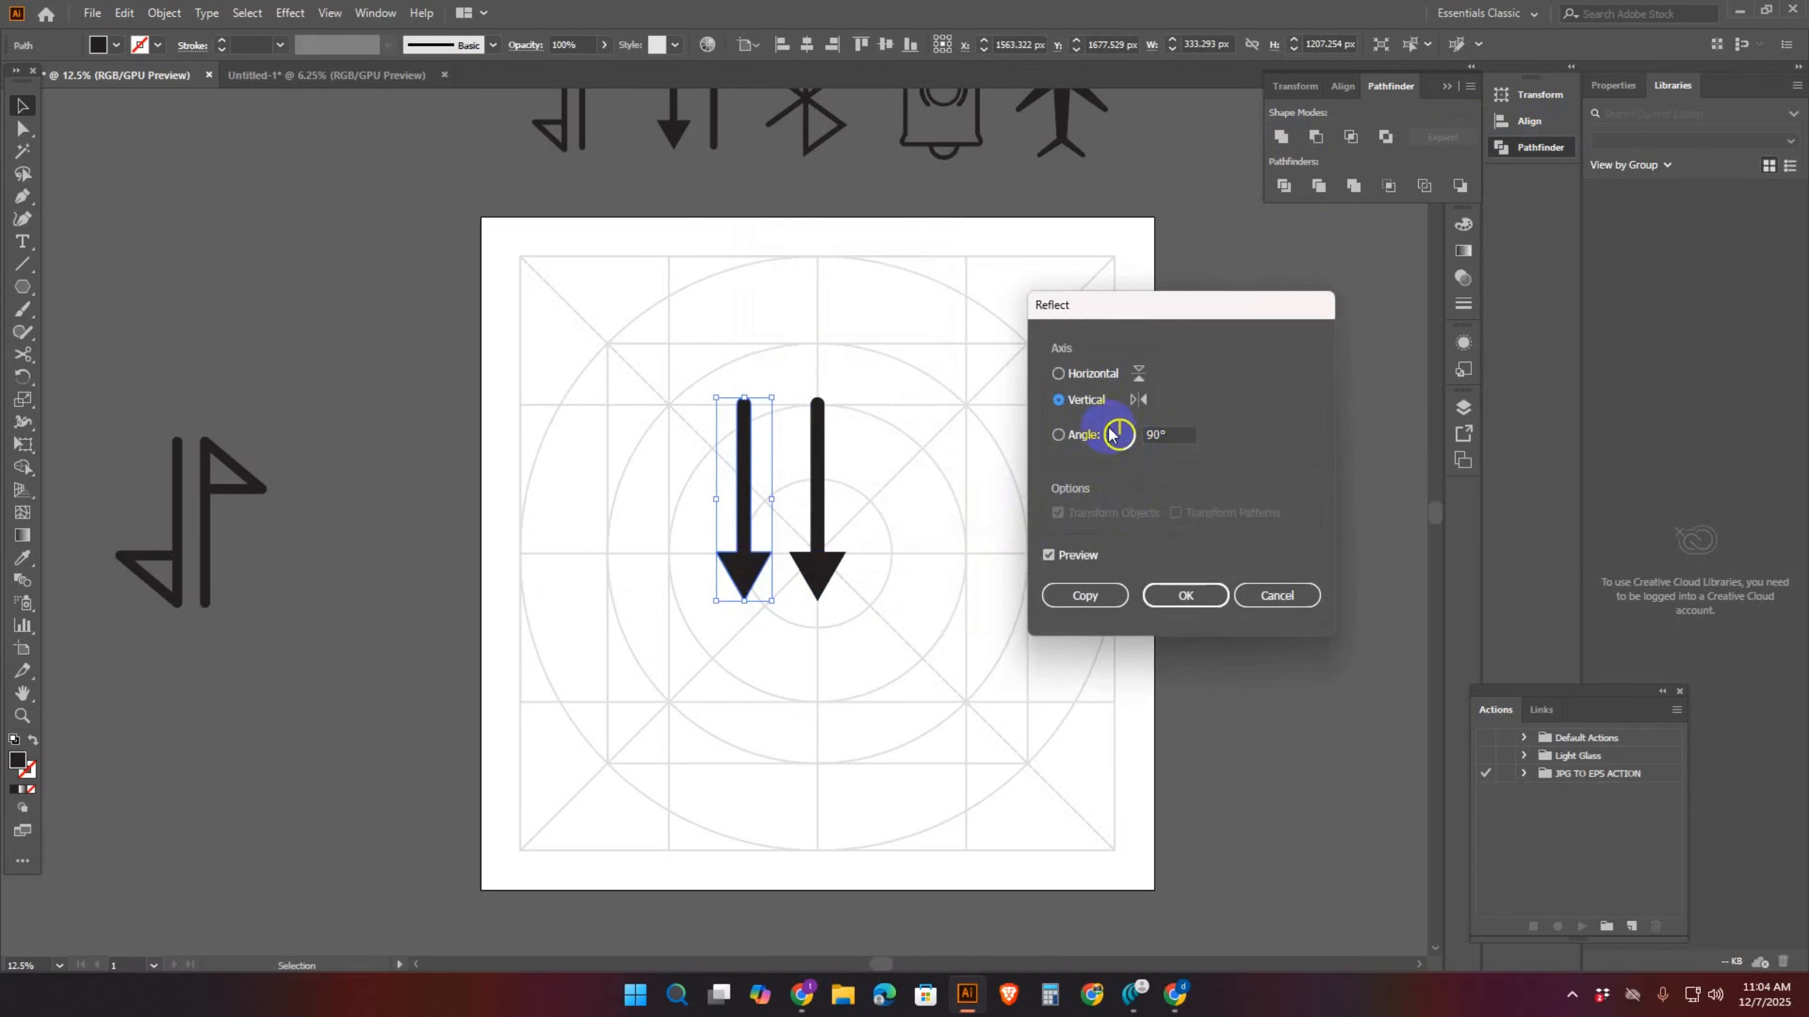
click(1058, 373)
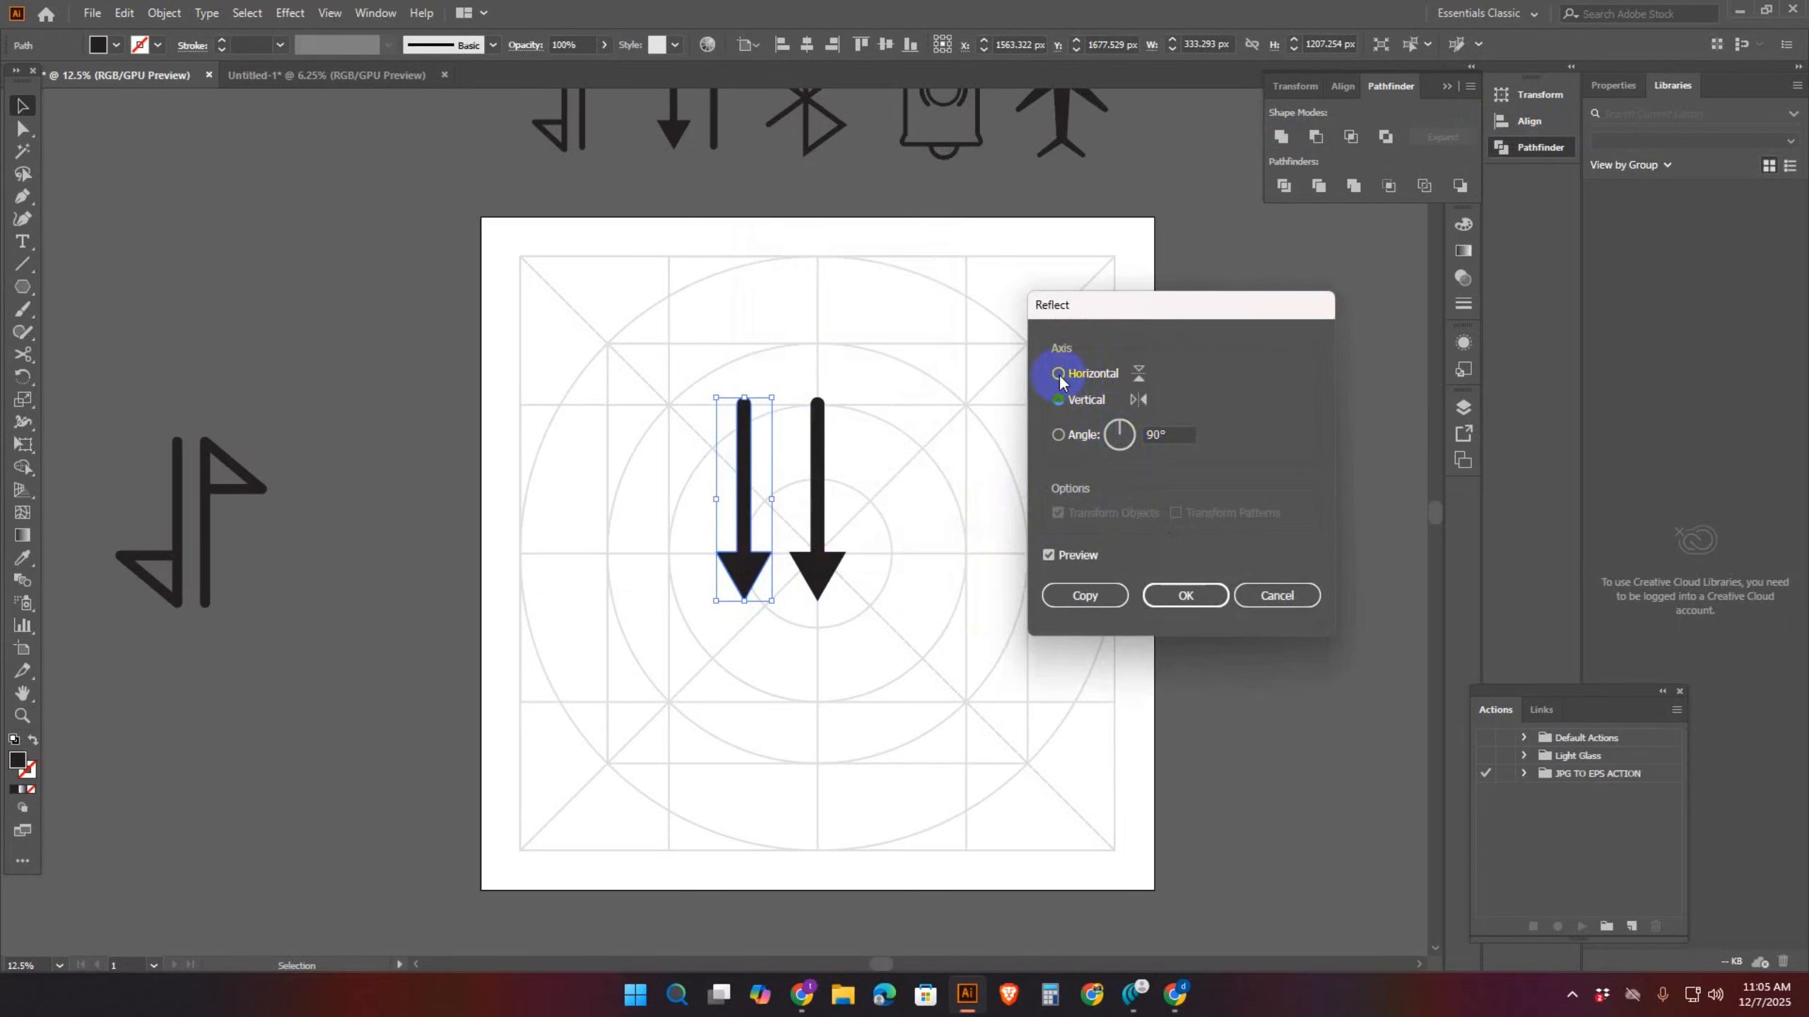
click(1178, 600)
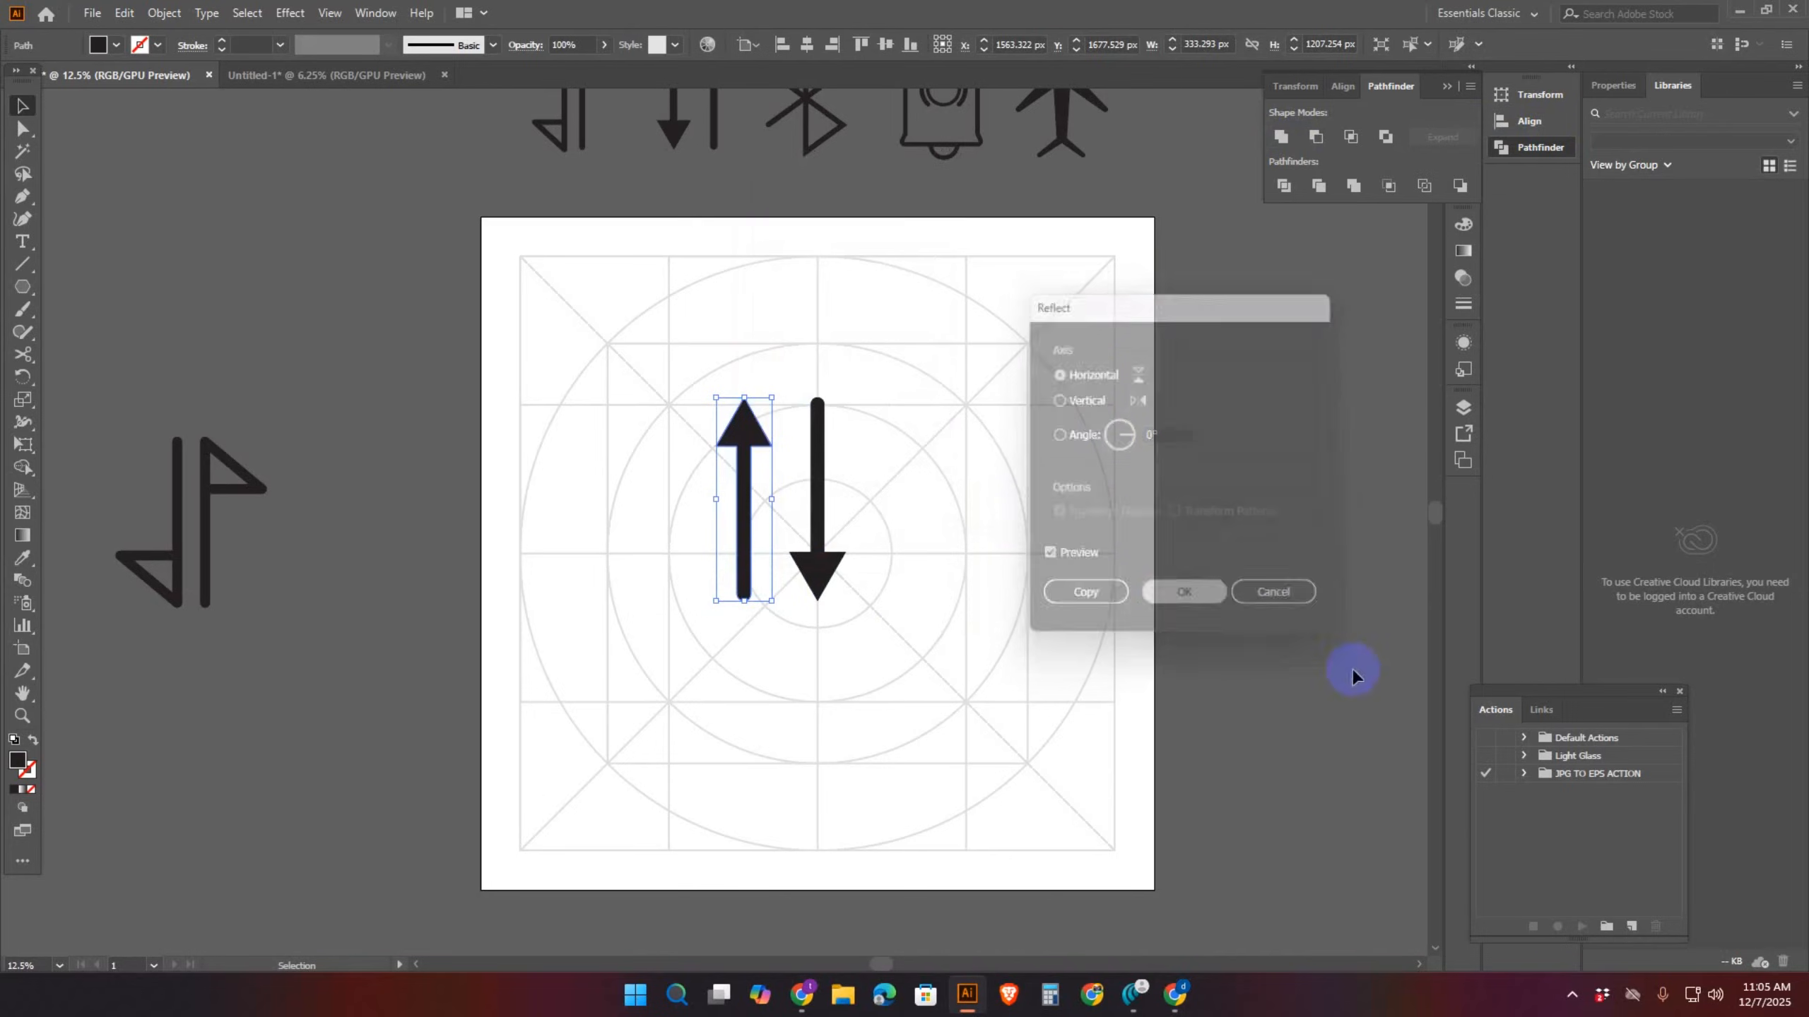
Group the up and down arrows and place the group, slightly scaled down, left of the artboard above the first arrow icon
drag(482, 270, 1250, 886)
key(a)
key(v)
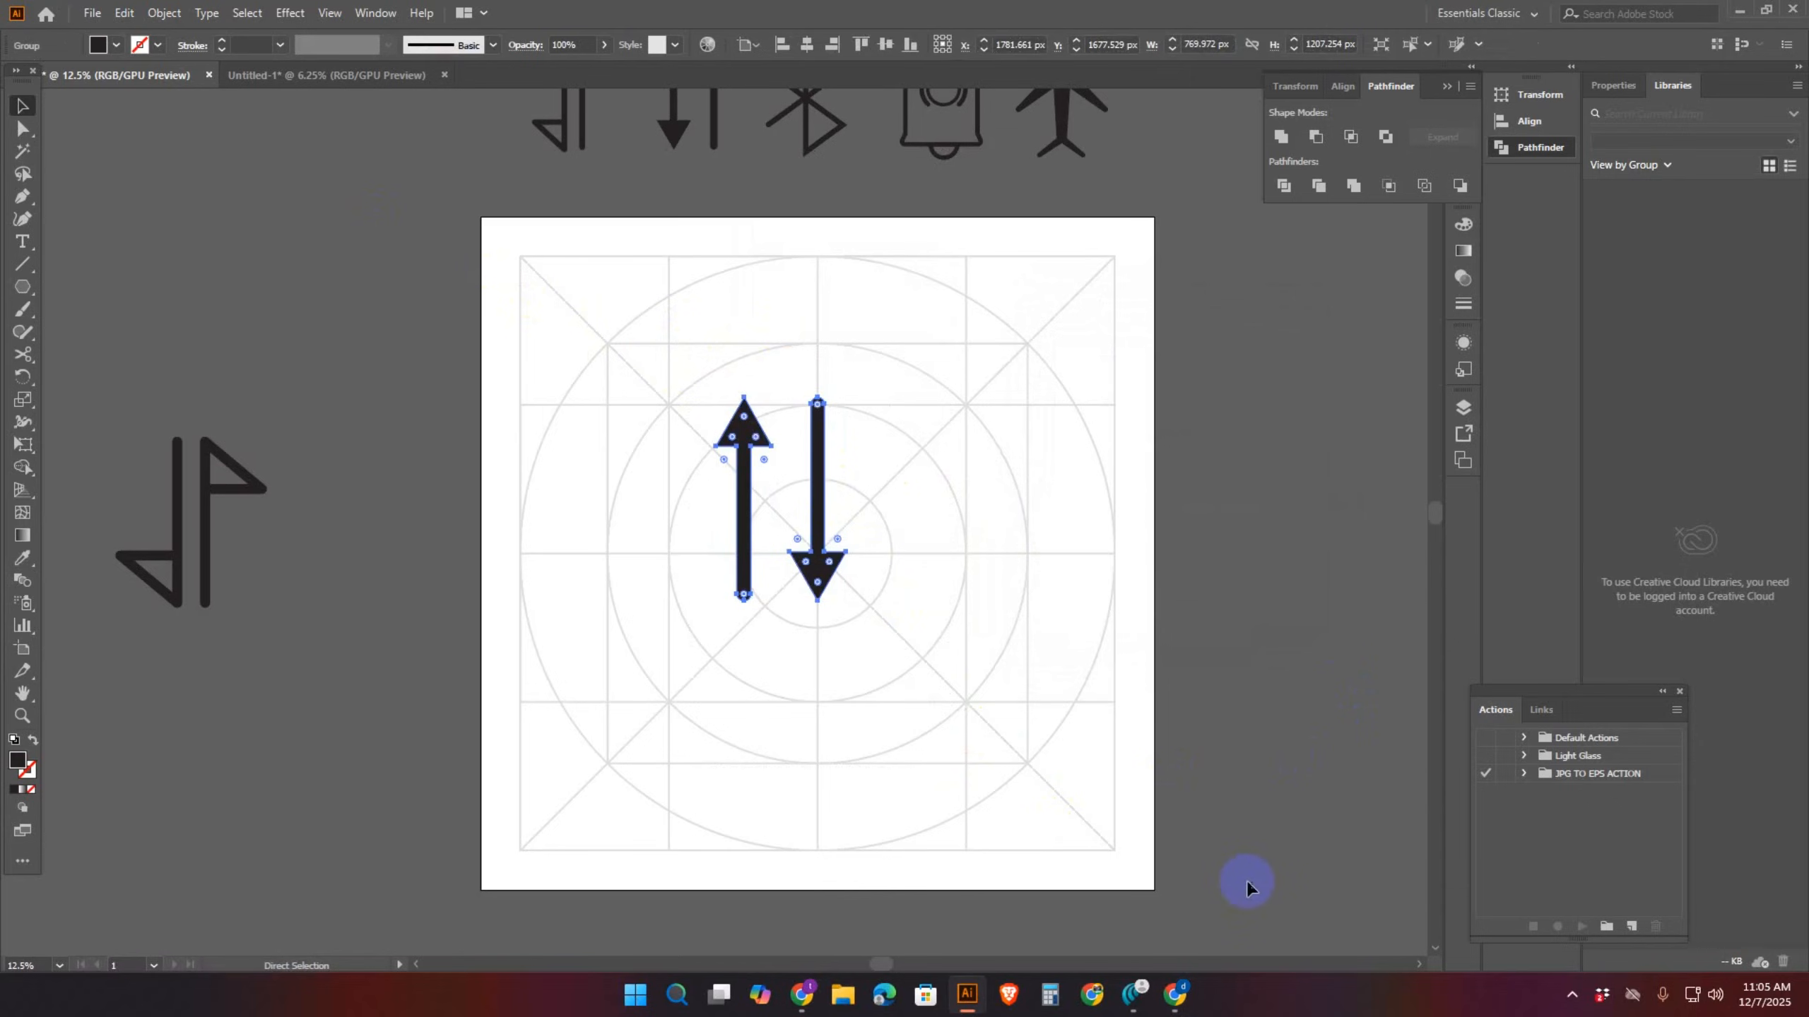
key(ctrl+g)
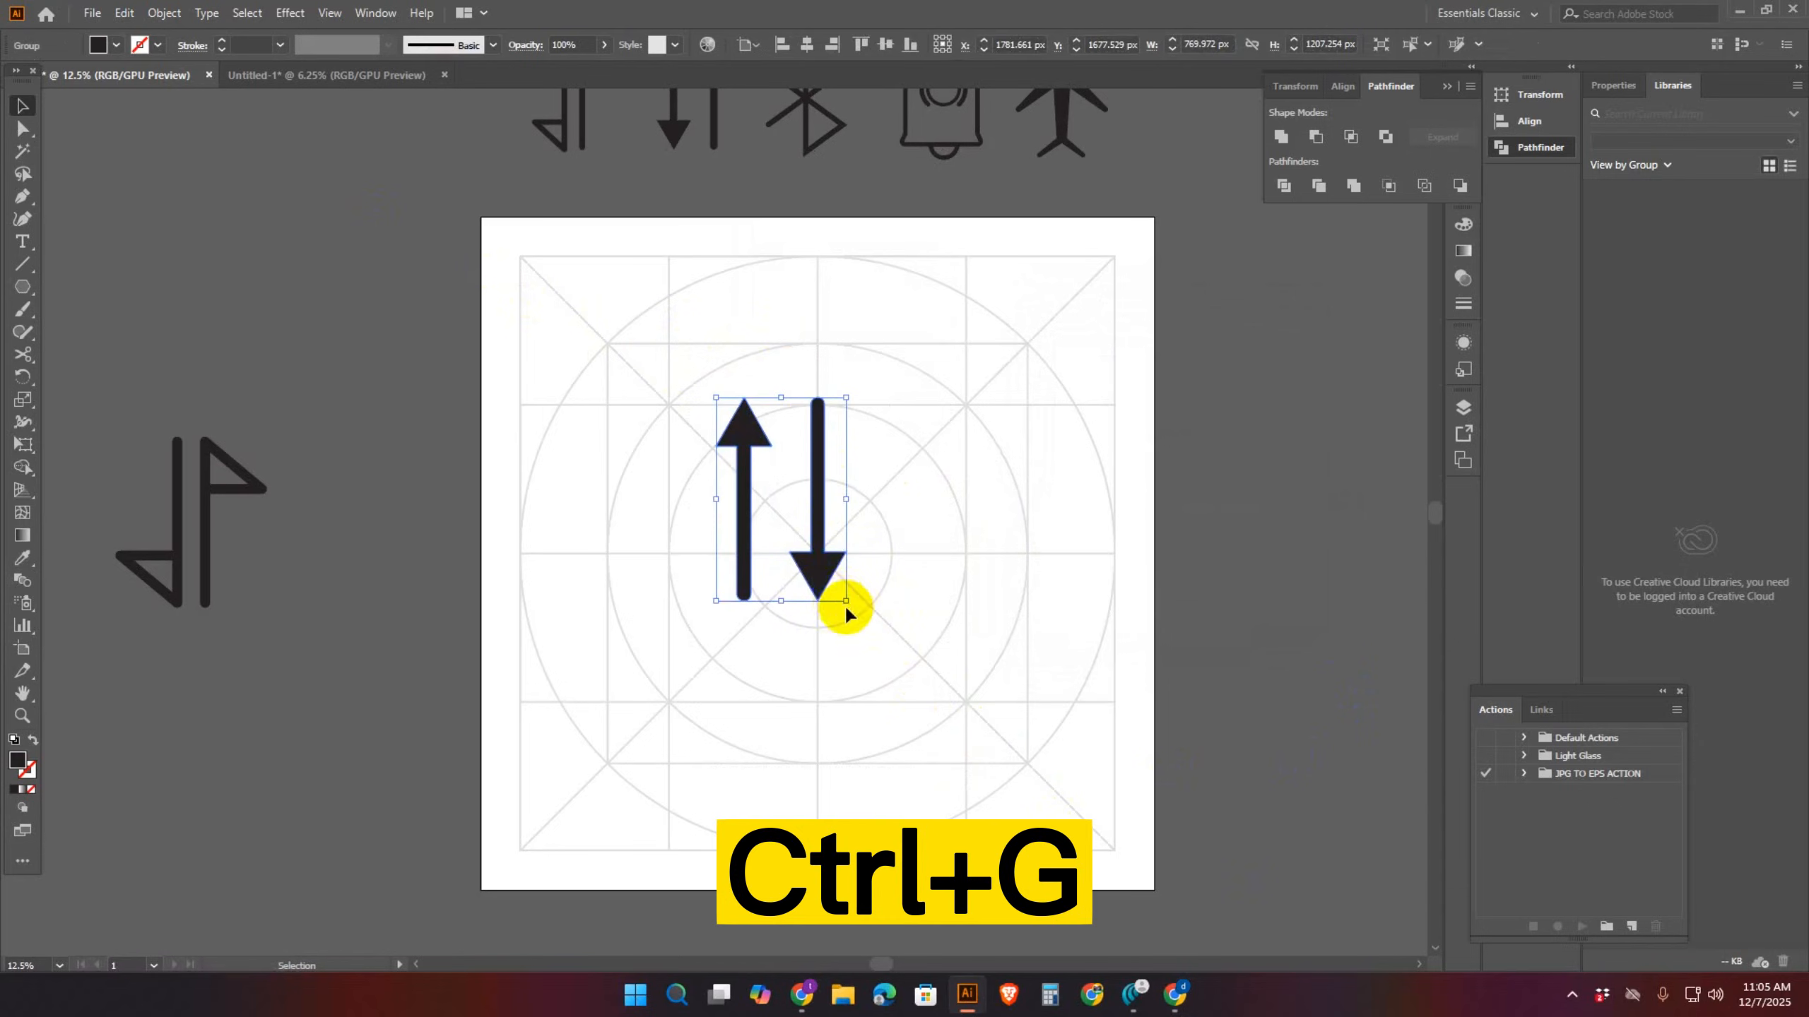
drag(829, 591, 248, 388)
drag(1013, 480, 990, 523)
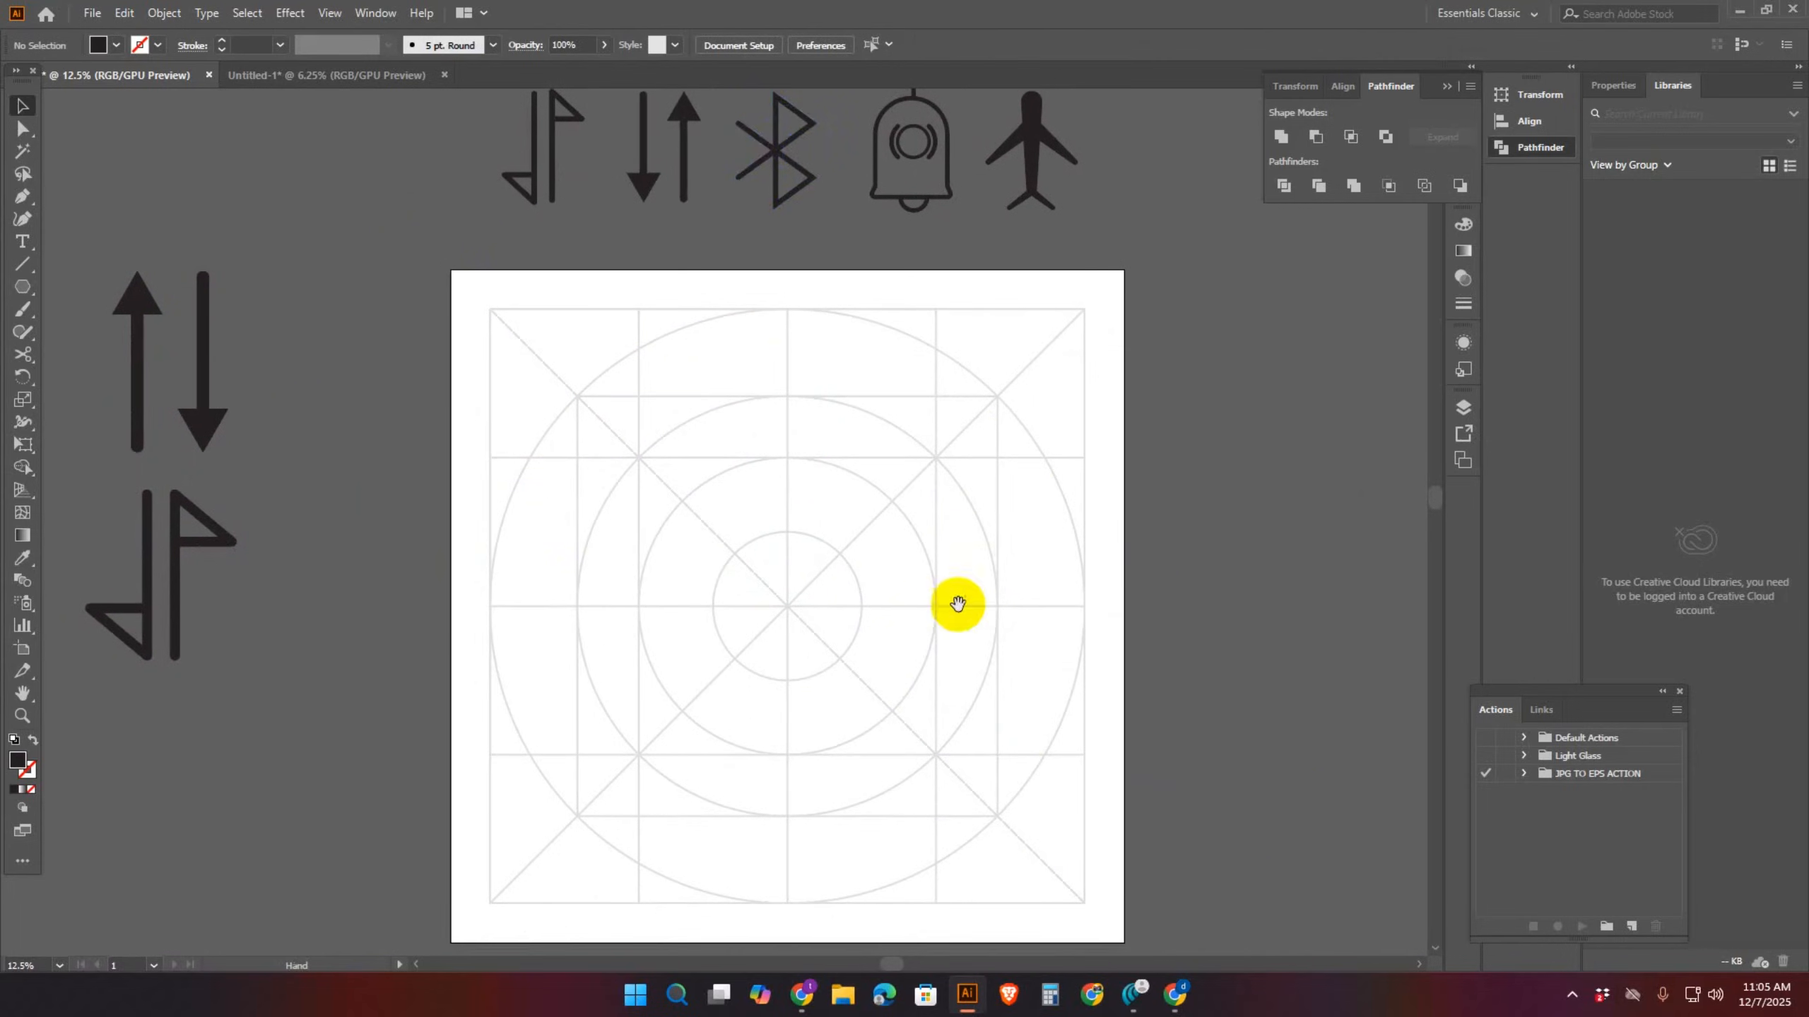
drag(957, 602, 943, 648)
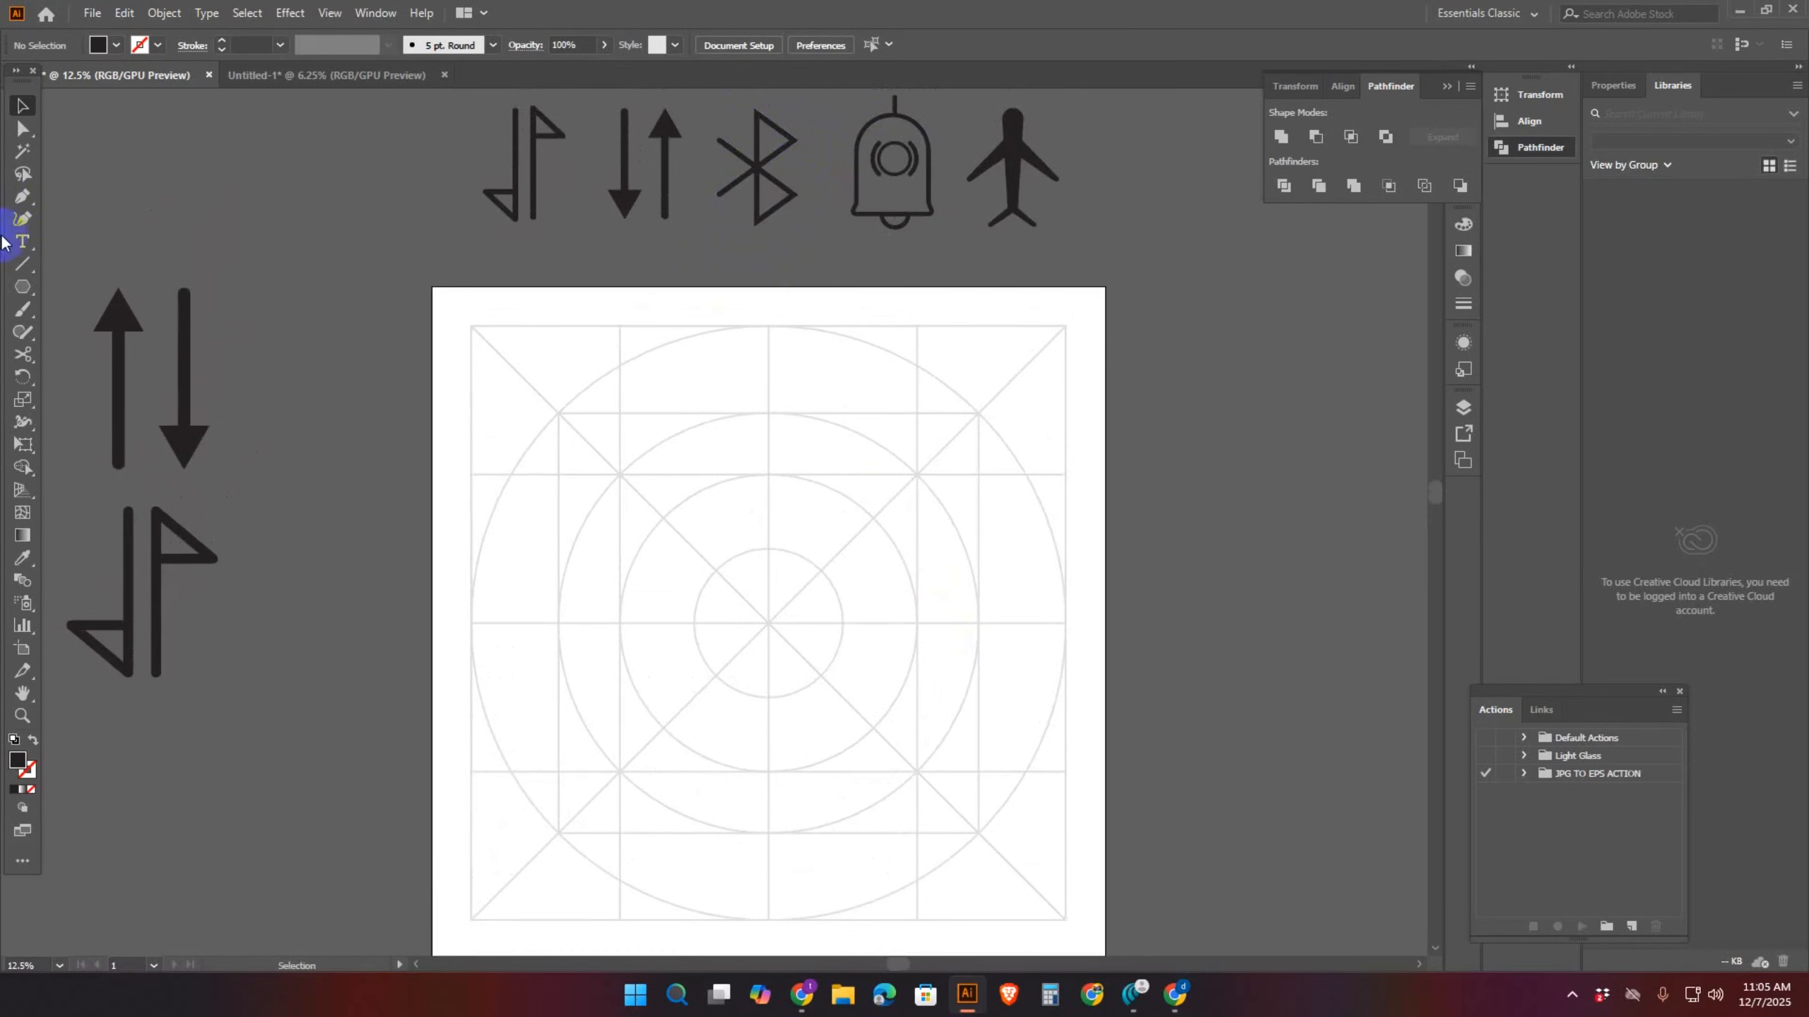
Draw a vertical line about 891 px long from the second-smallest grid circle's top to the grid's center, with a black 80 pt stroke
click(24, 265)
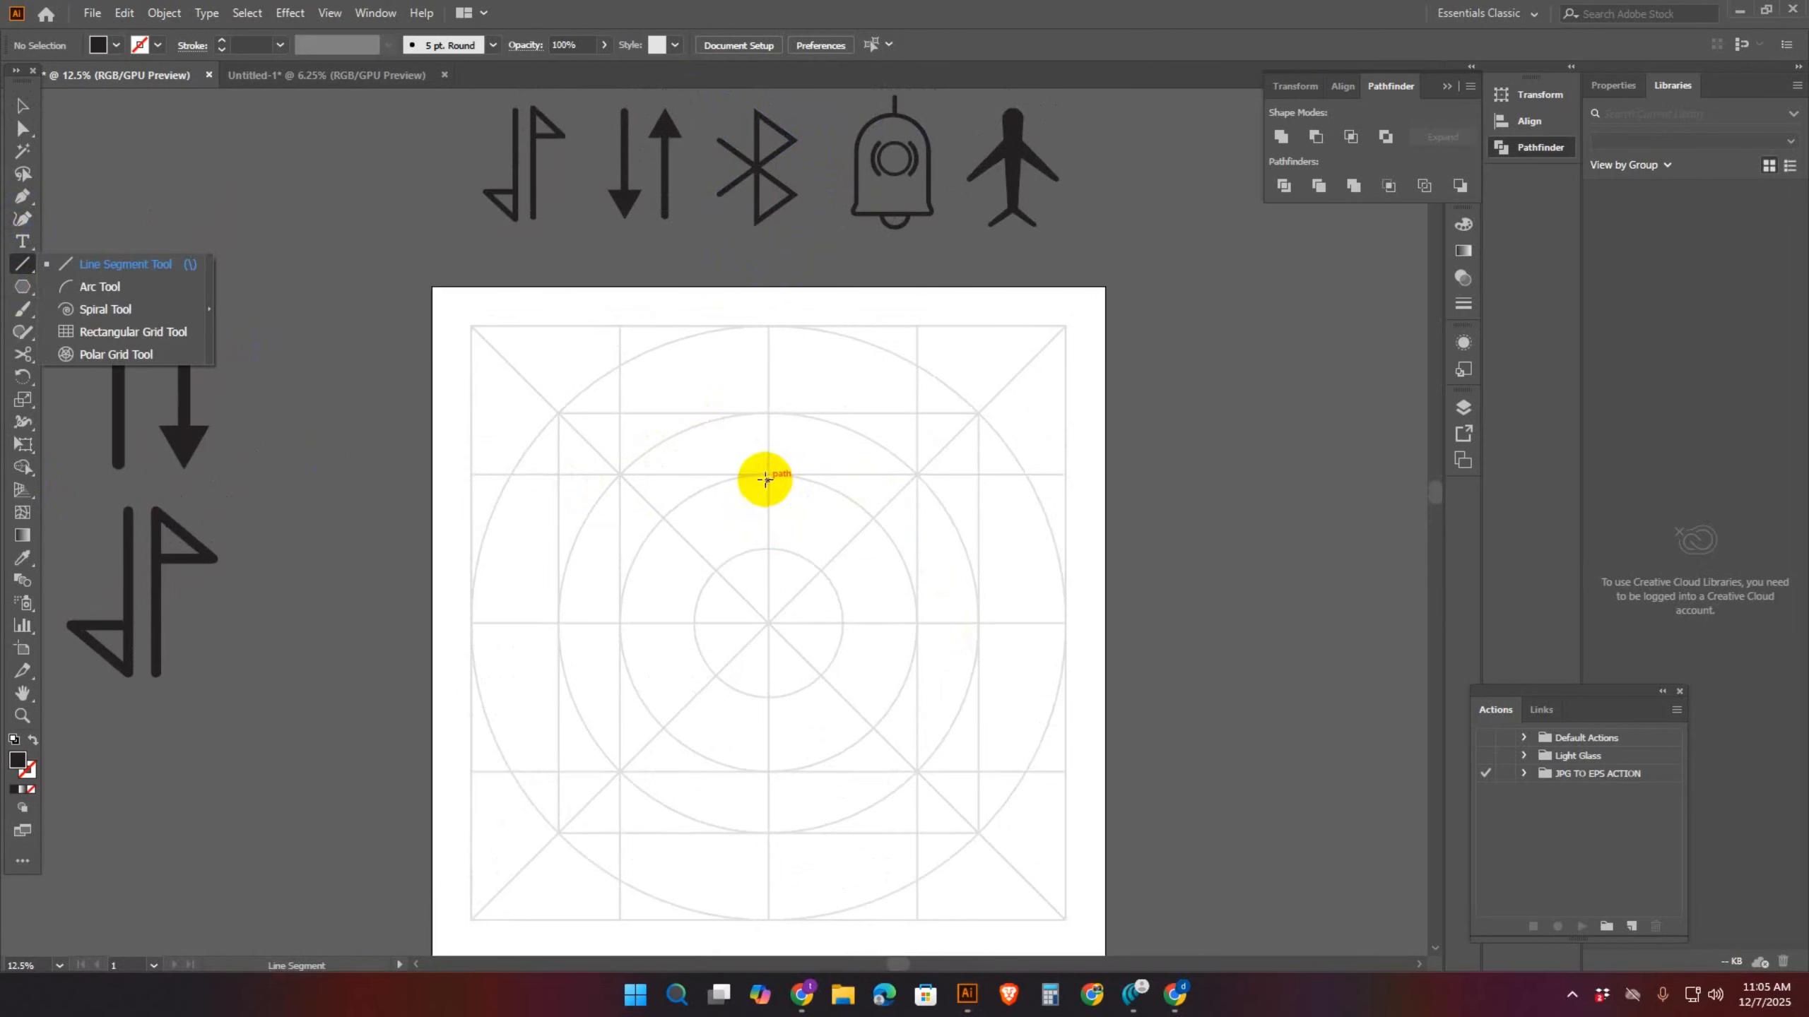
drag(766, 475, 768, 623)
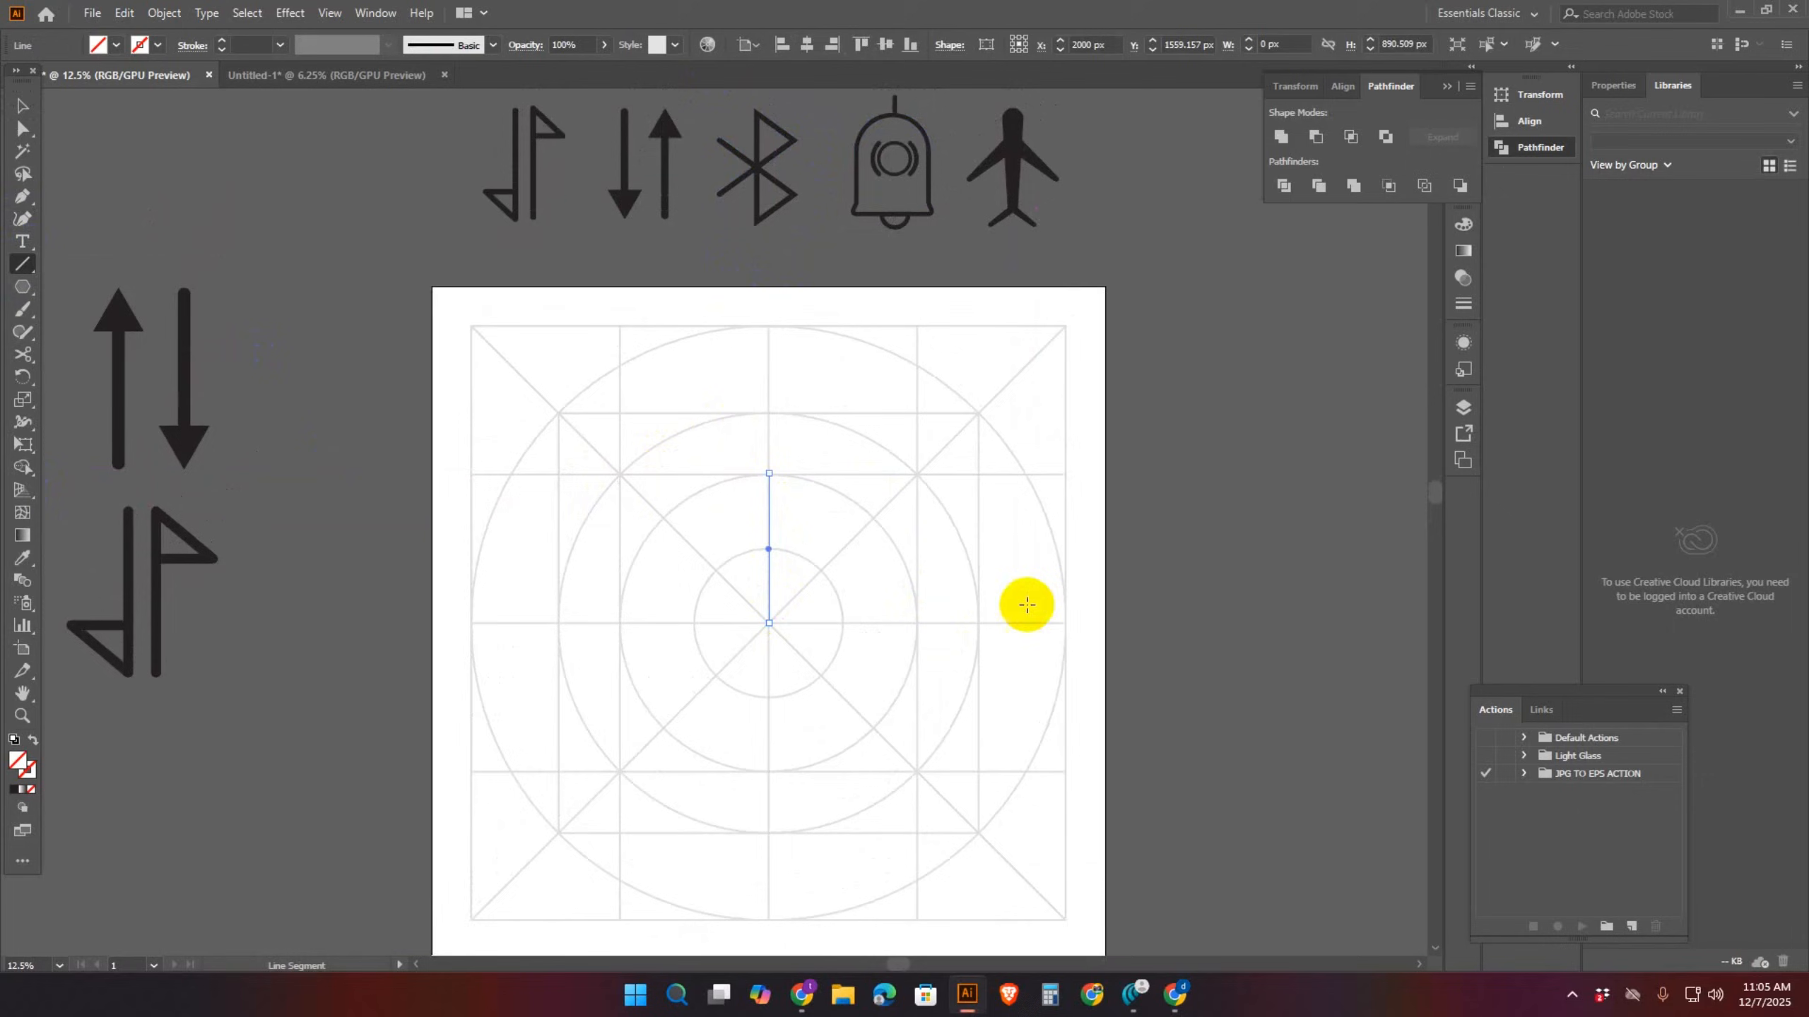
click(159, 47)
click(53, 76)
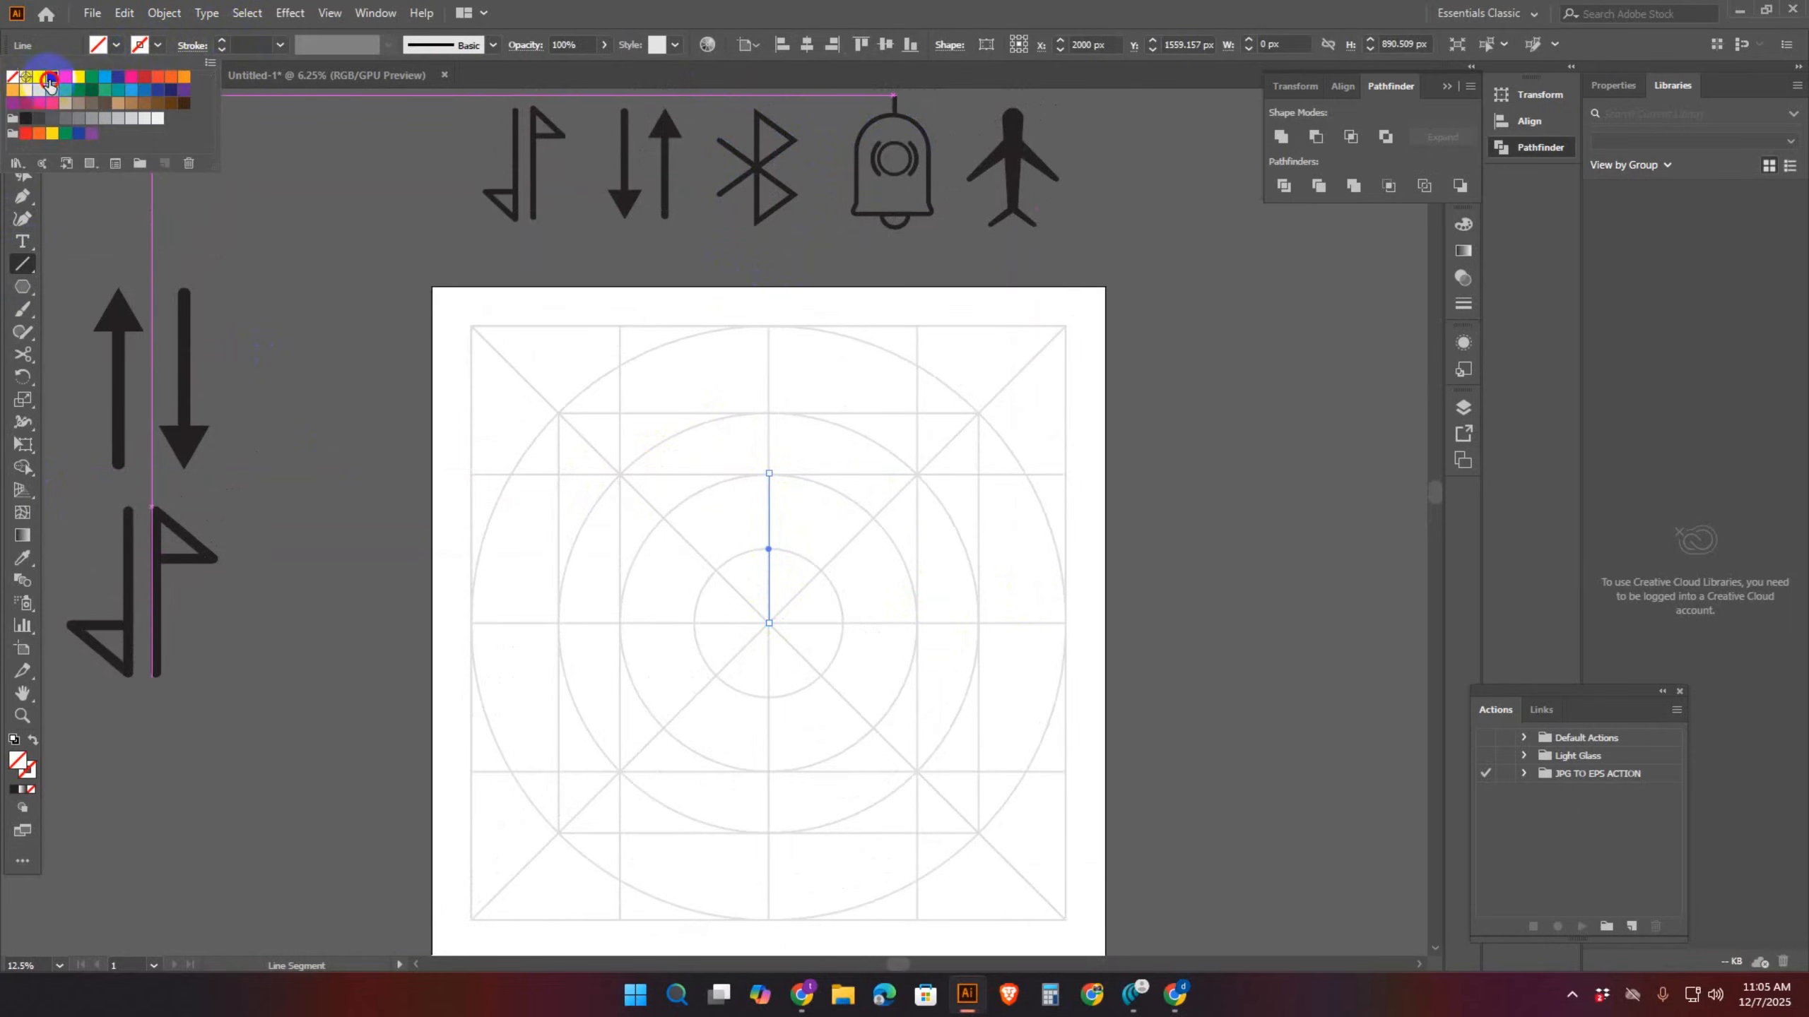
click(246, 45)
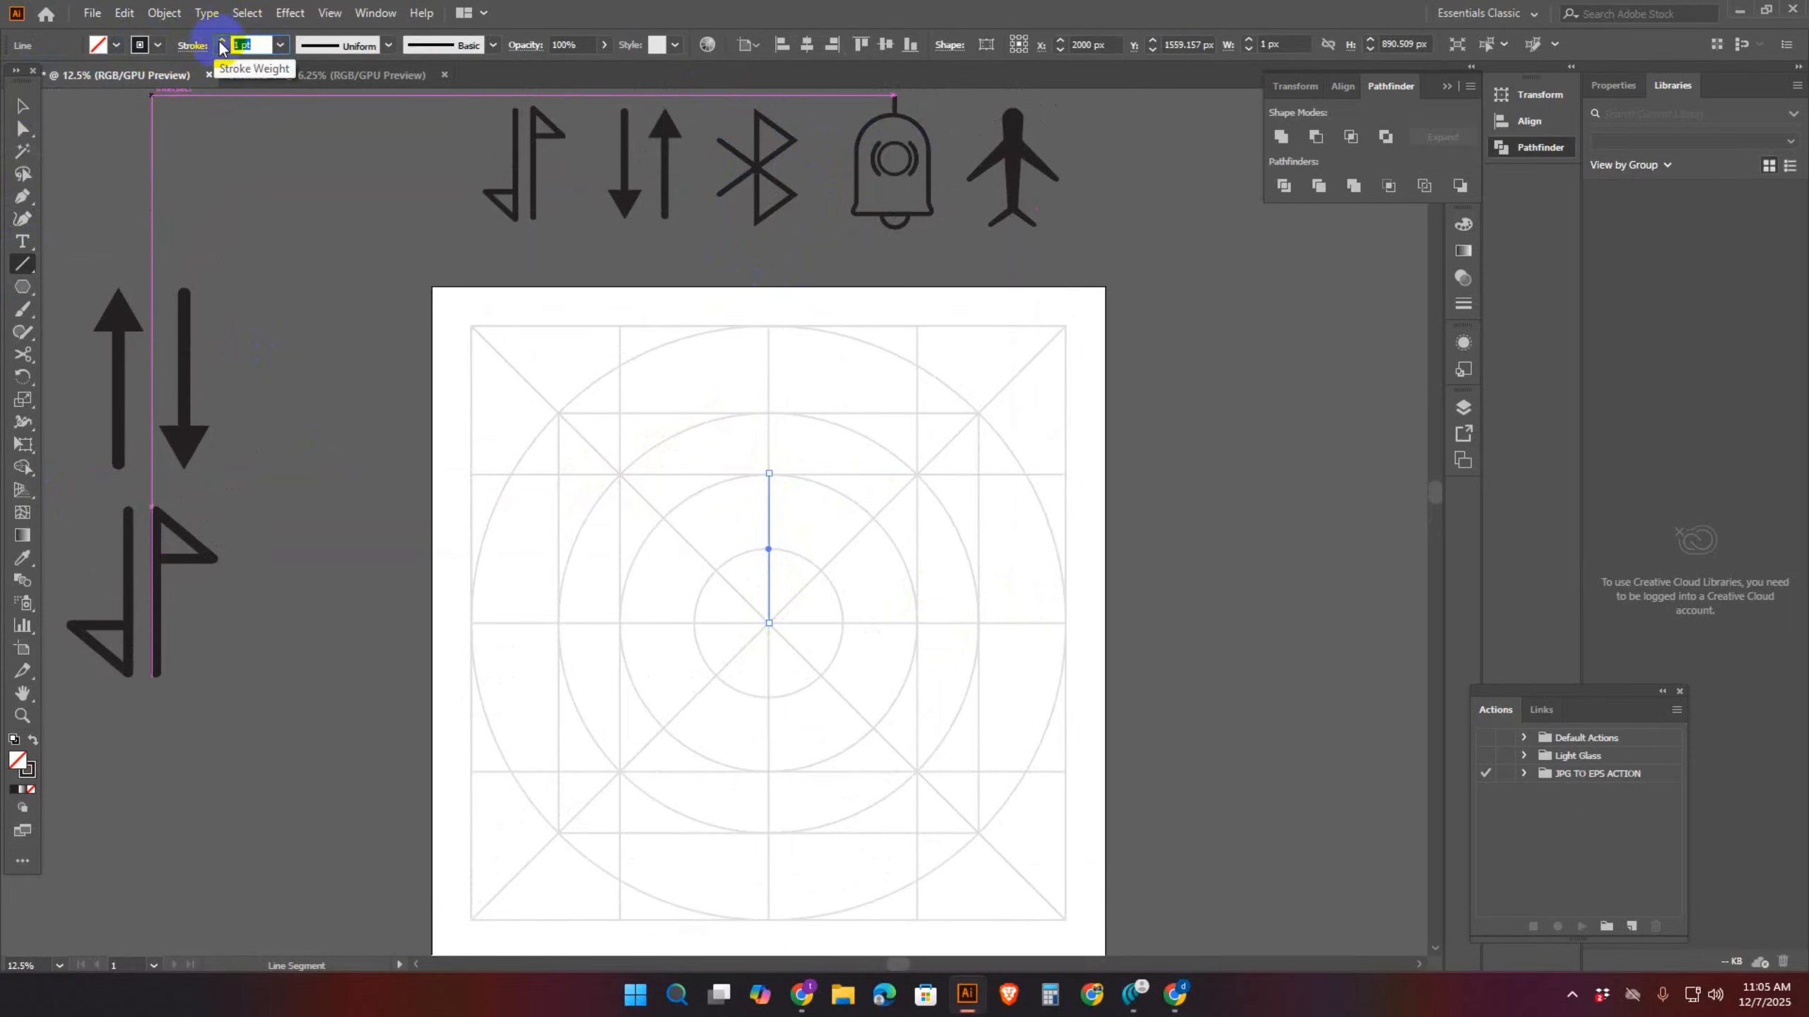
text(80)
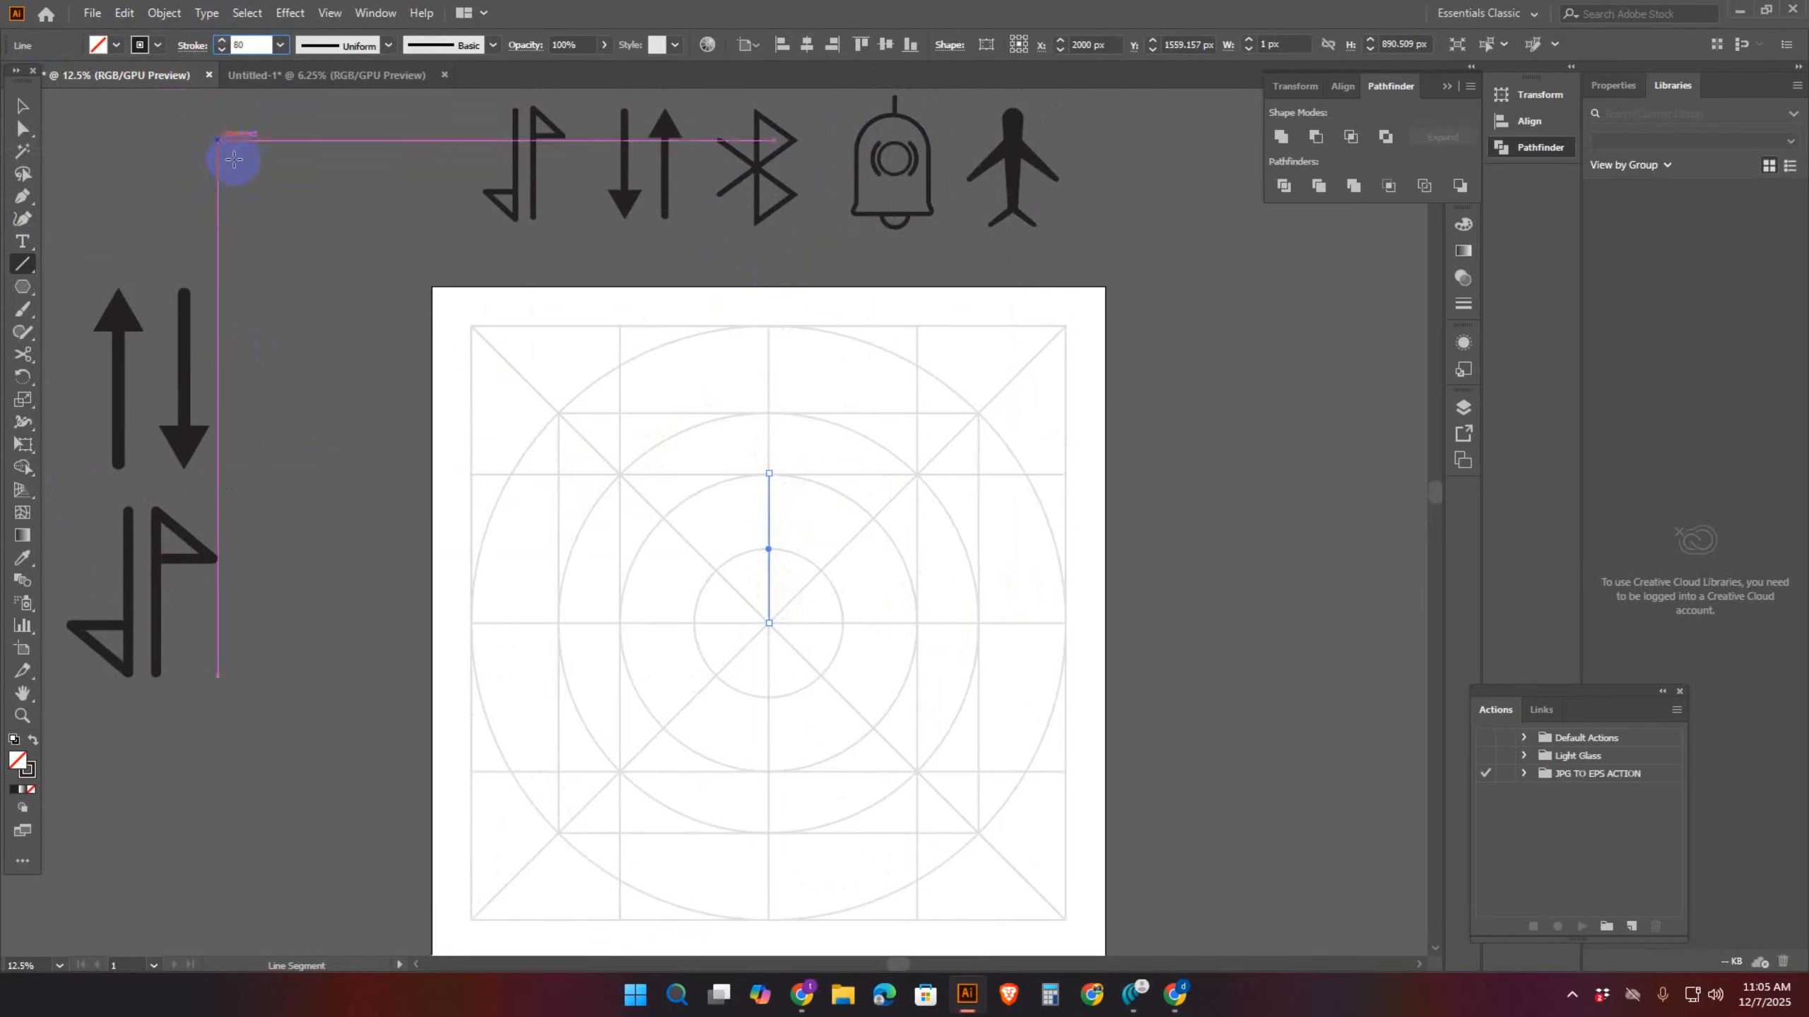
click(18, 110)
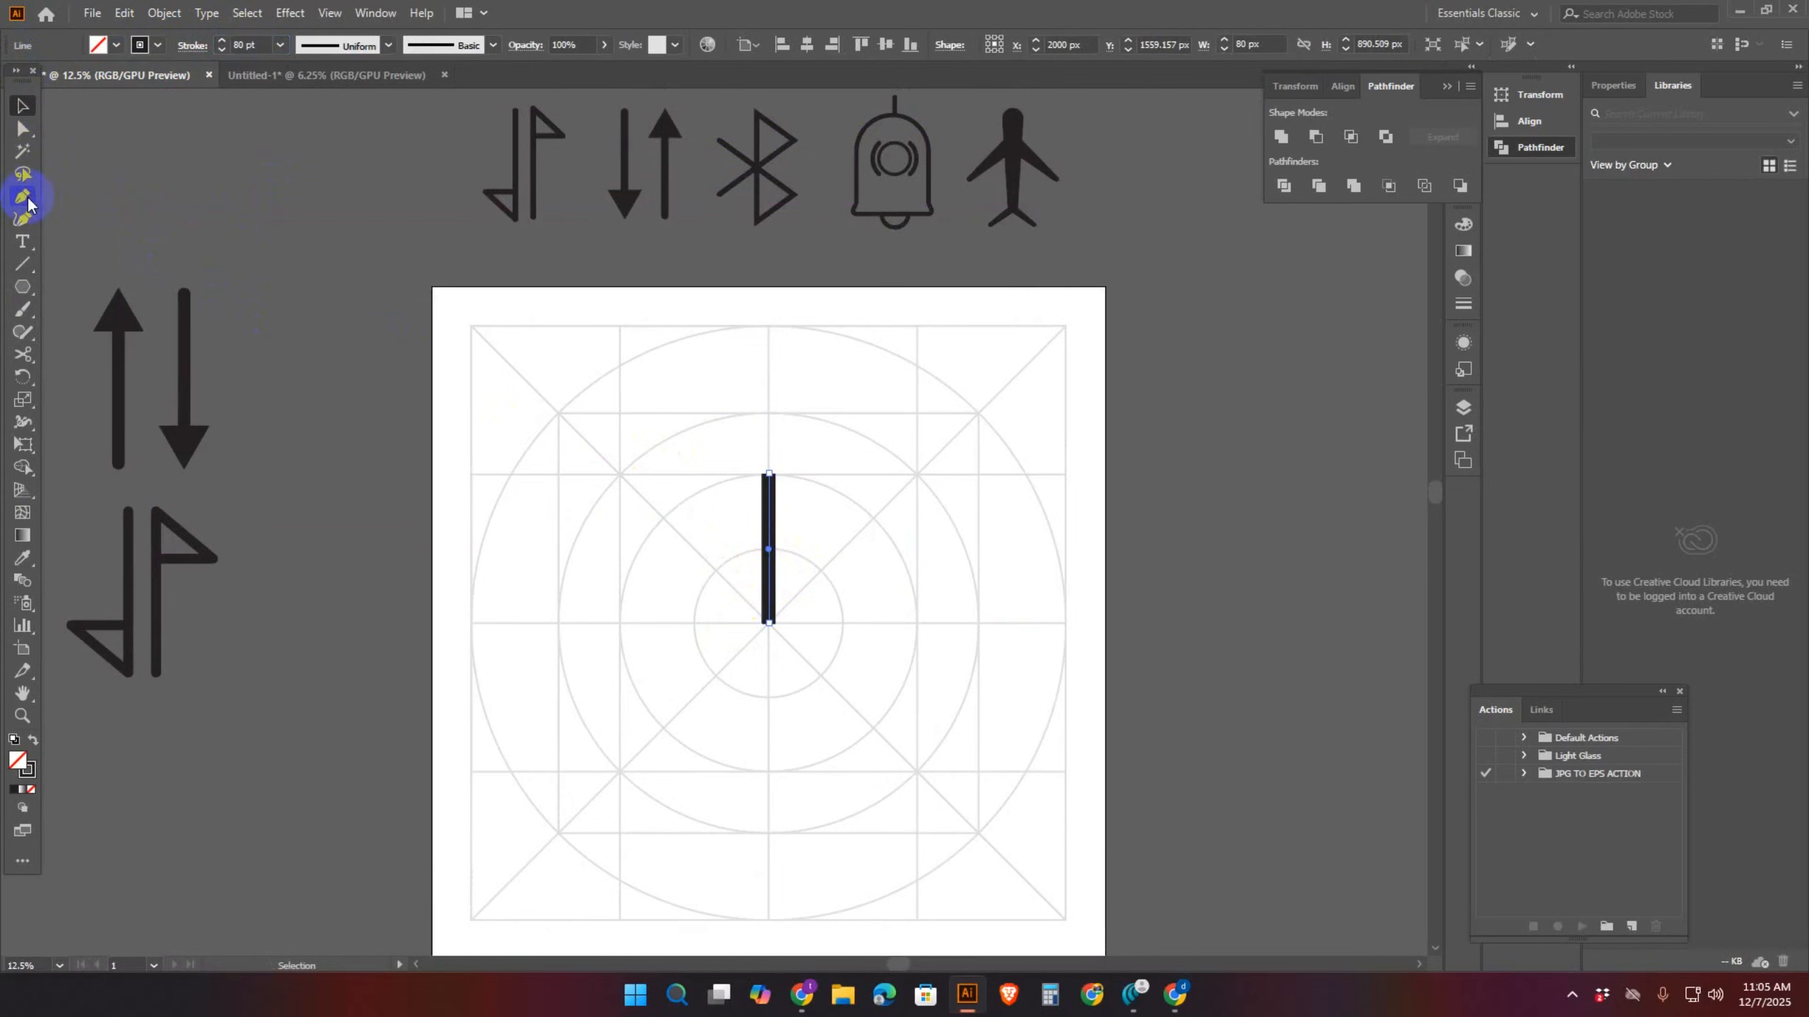
Extend the vertical line with the Pen tool into a closed triangle whose tip points right, halfway down the line
click(23, 198)
click(777, 480)
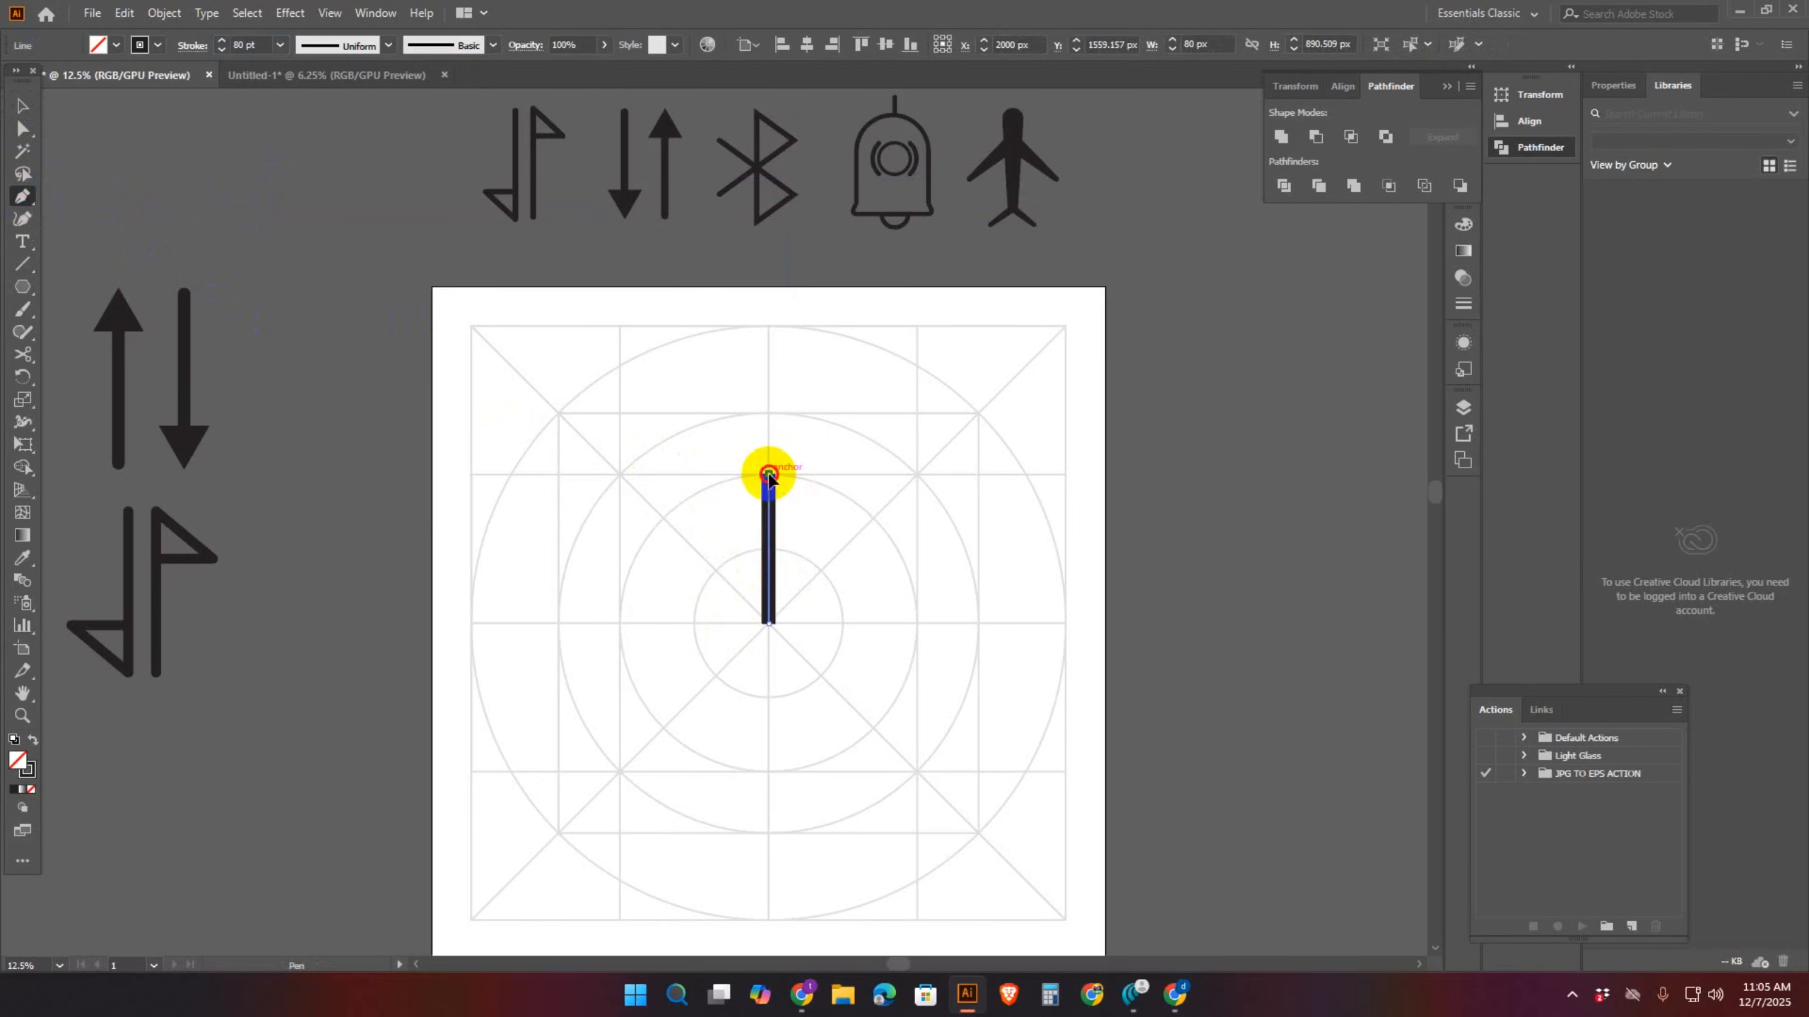
click(769, 476)
click(844, 546)
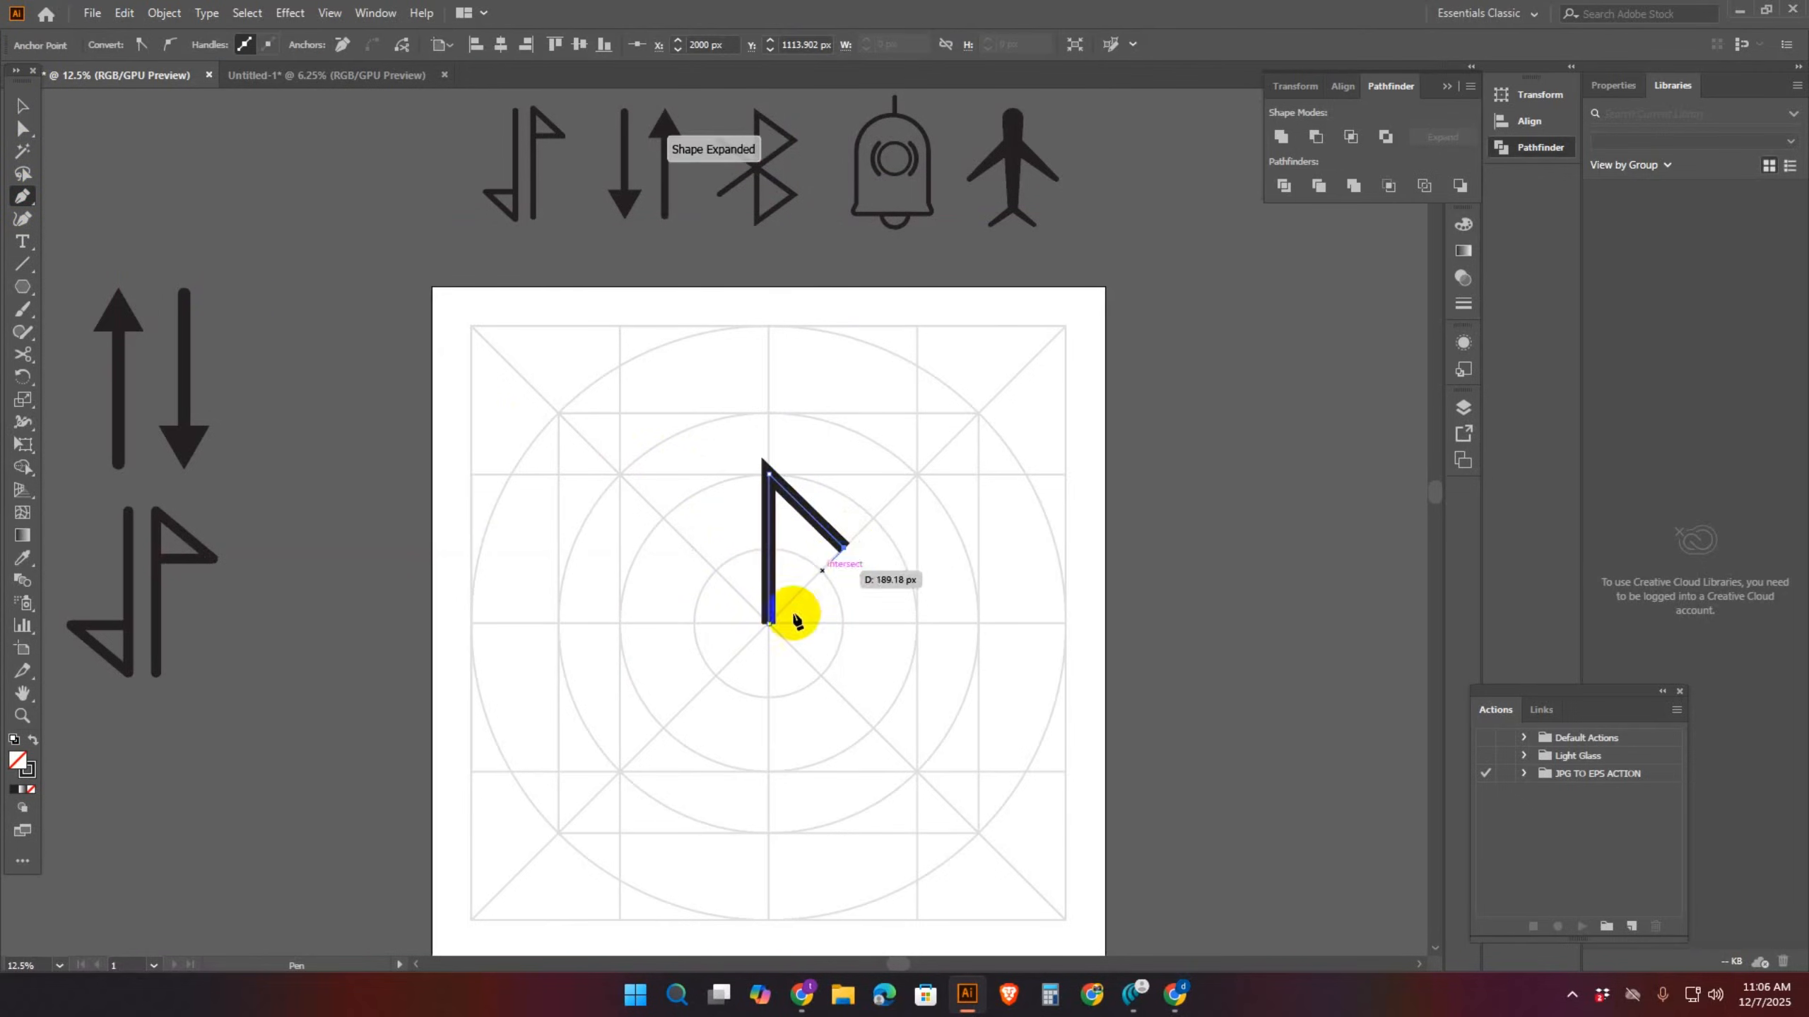
click(772, 625)
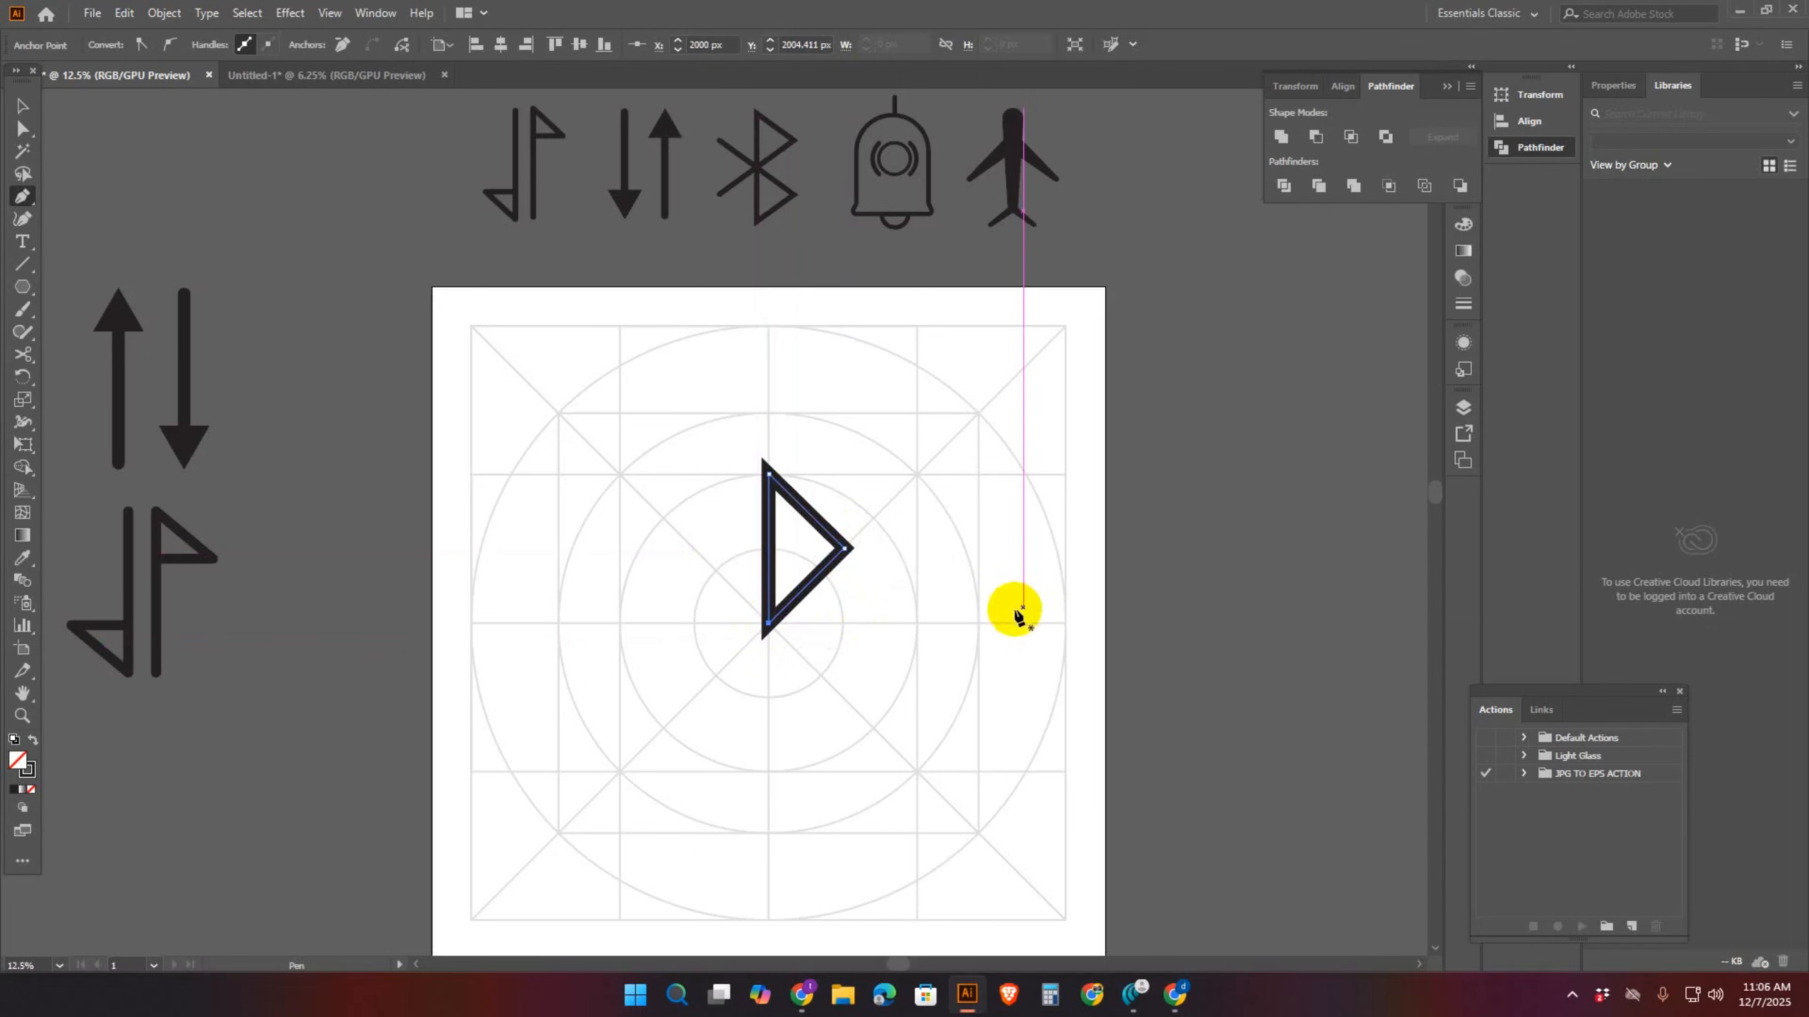
Duplicate the triangle straight down so that the two triangles meet at the grid's center
key(v)
drag(805, 595, 796, 748)
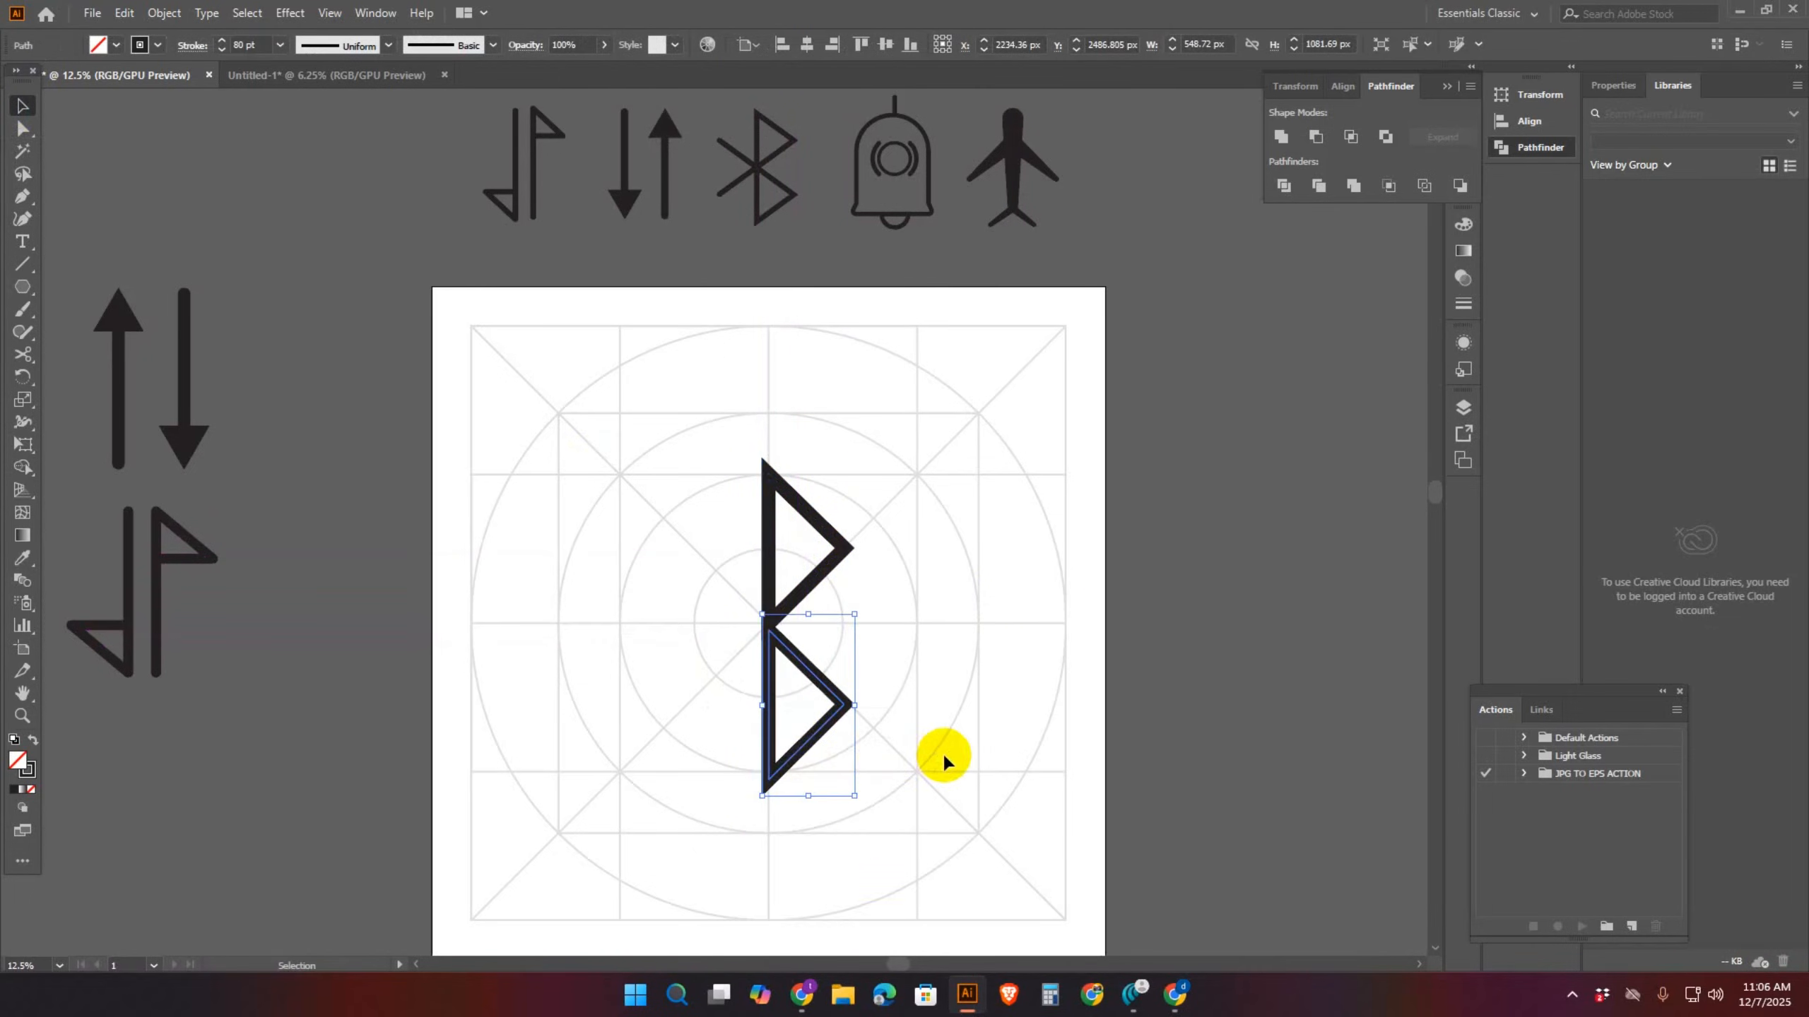
click(1034, 803)
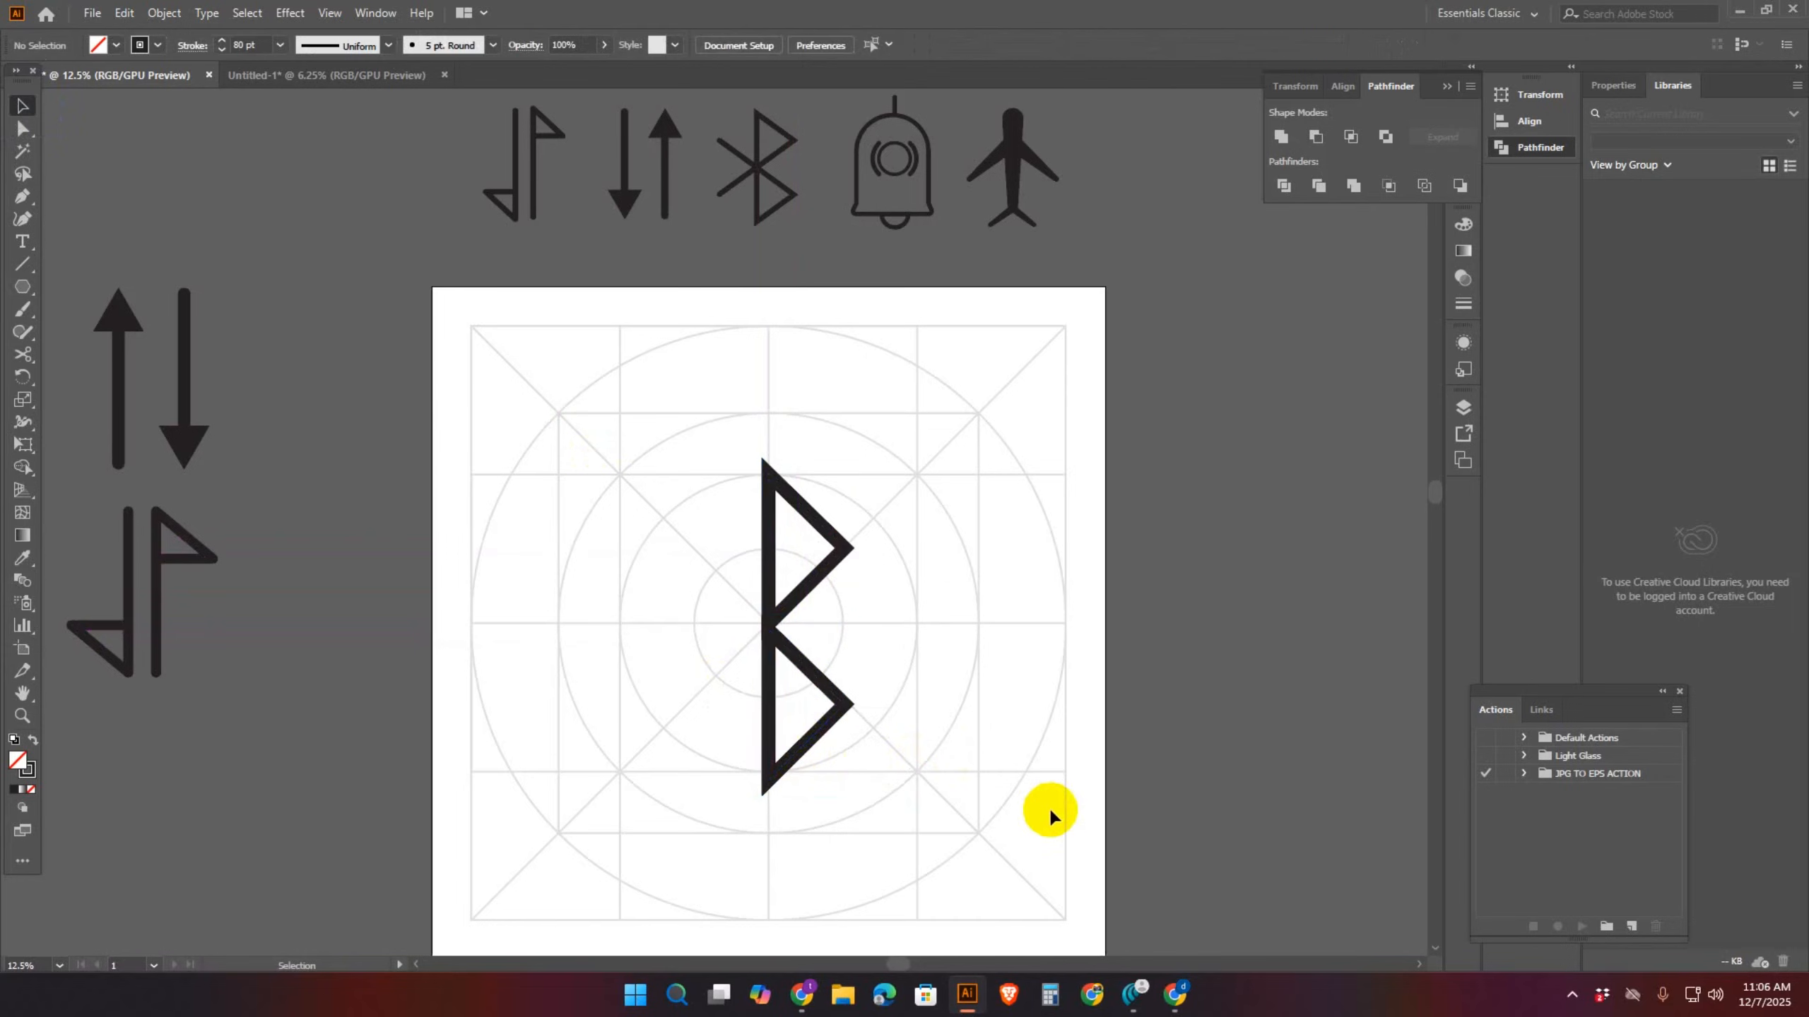
Duplicate the lower triangle up and to the left so that the copy's tip meets the grid's center
click(820, 688)
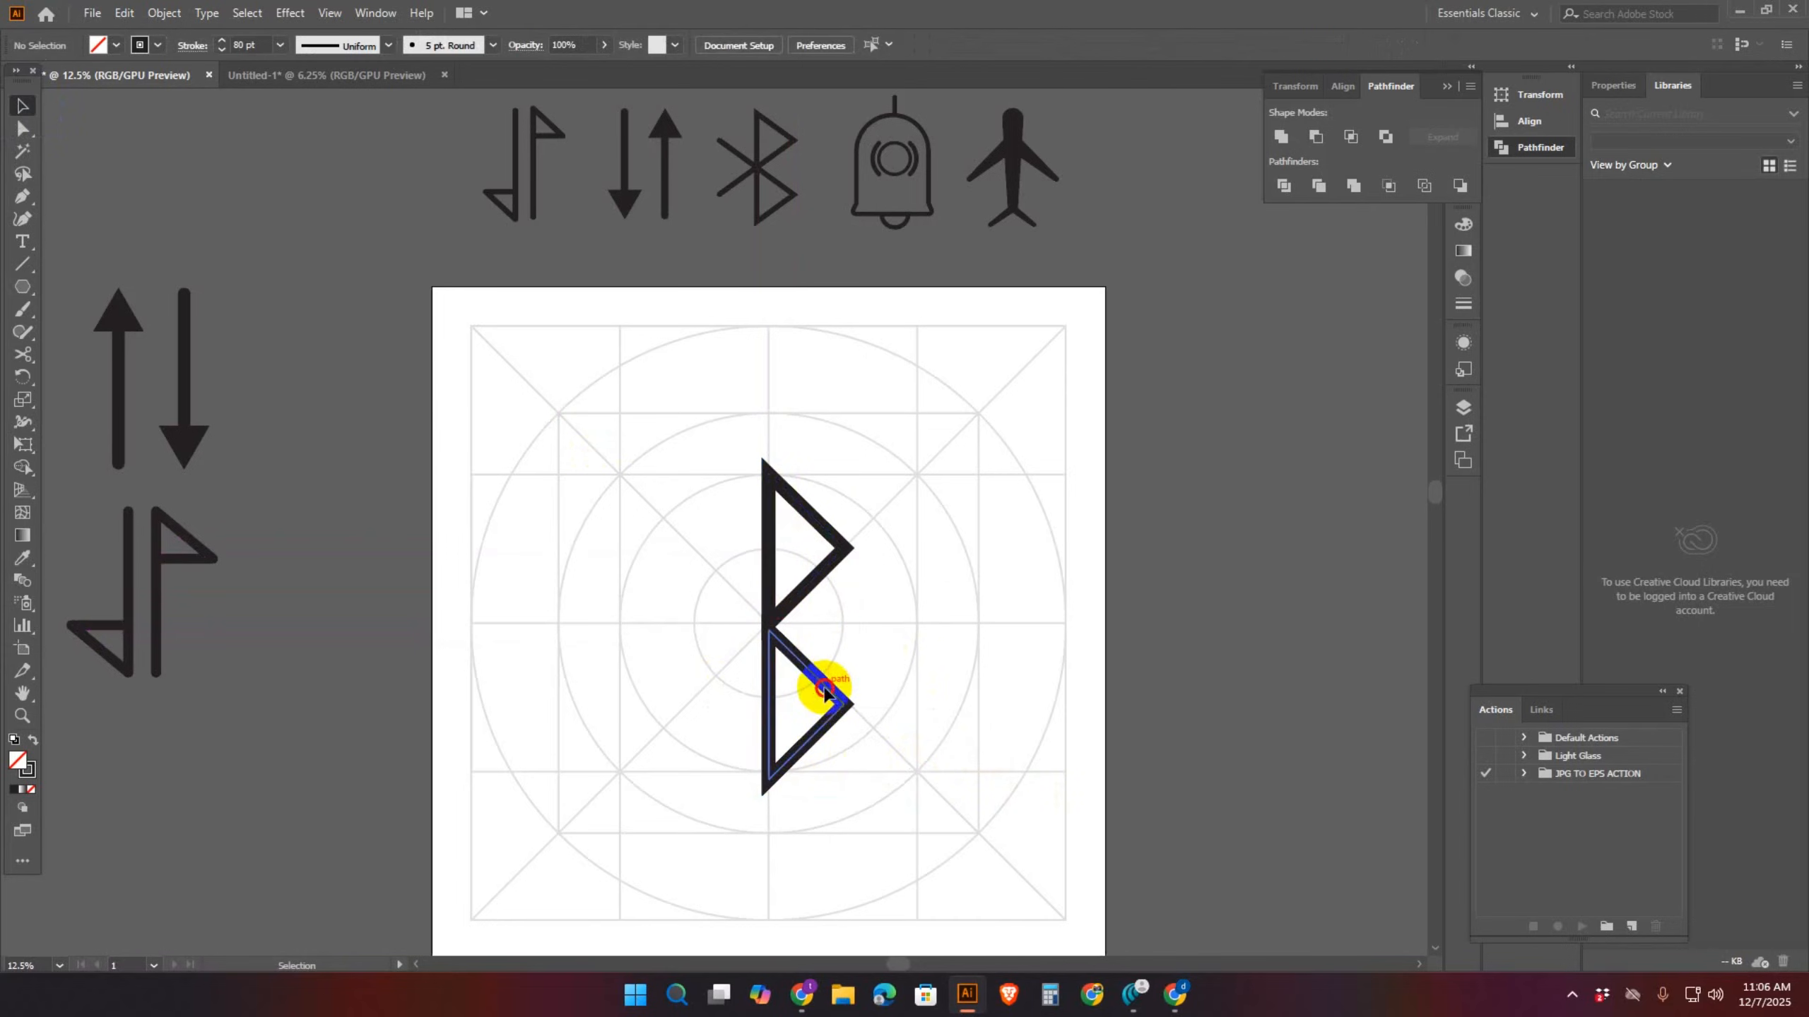
key(alt)
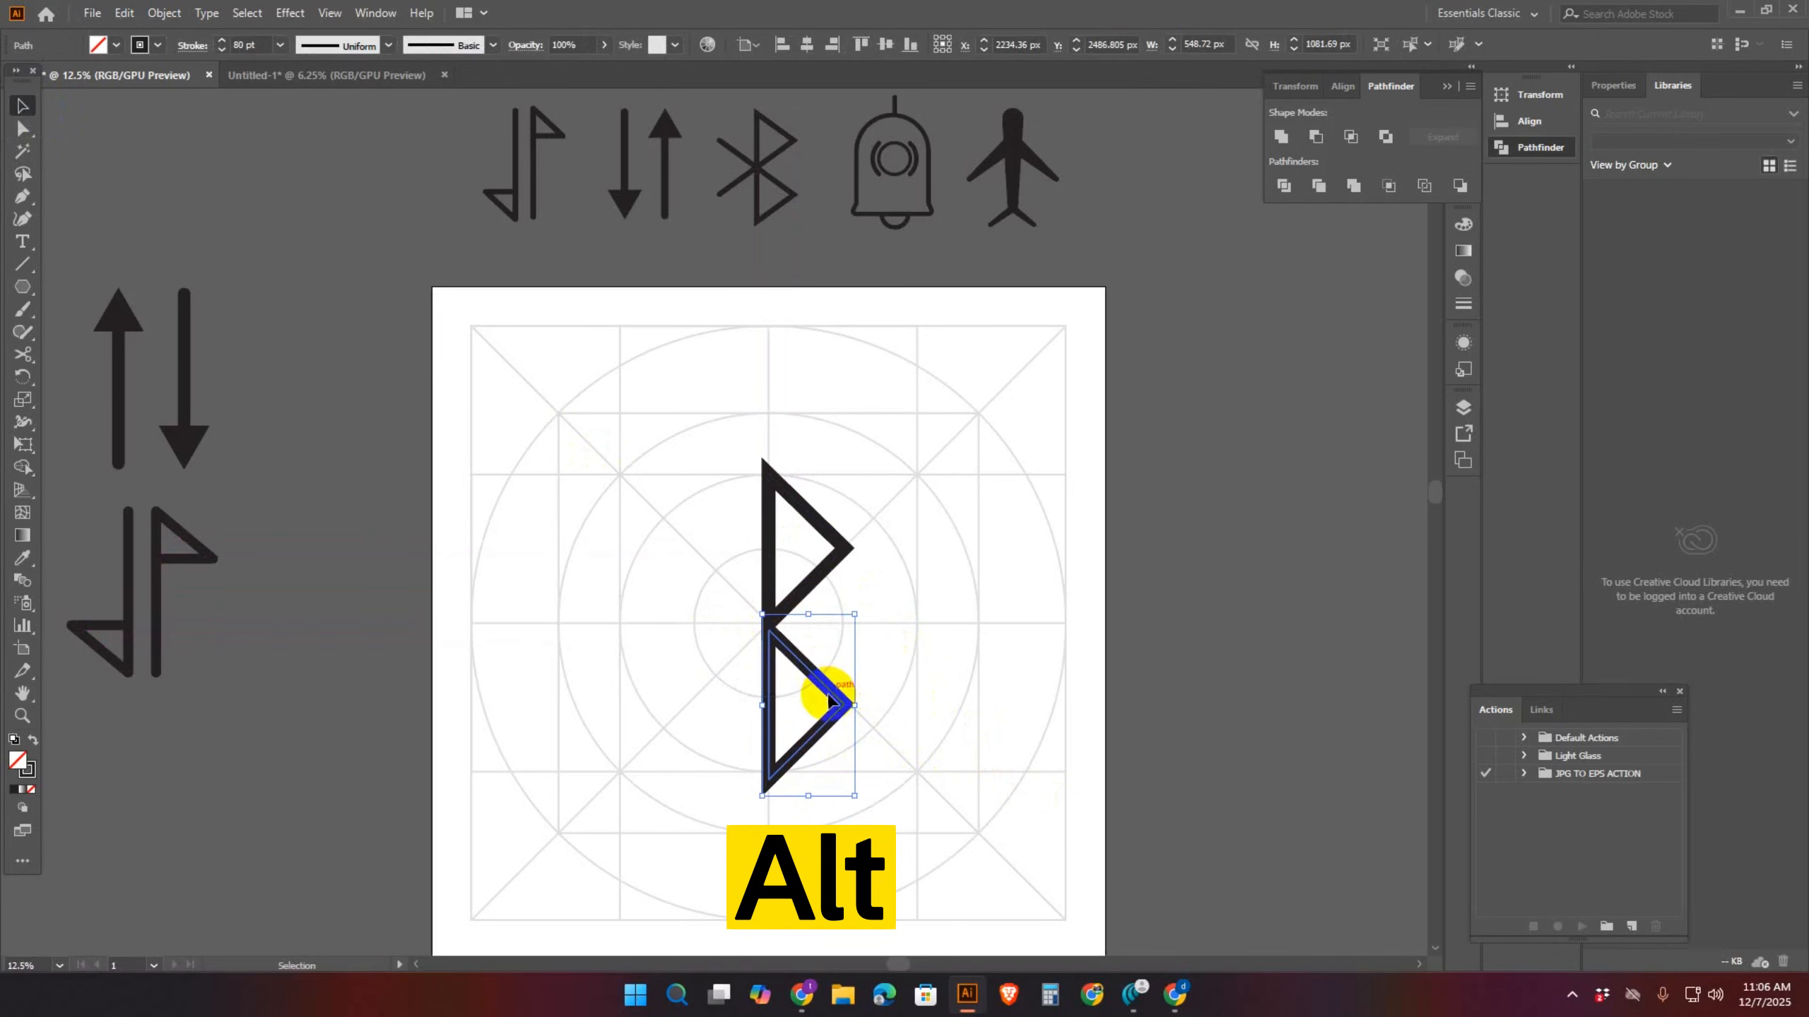
drag(828, 692, 751, 611)
click(1219, 633)
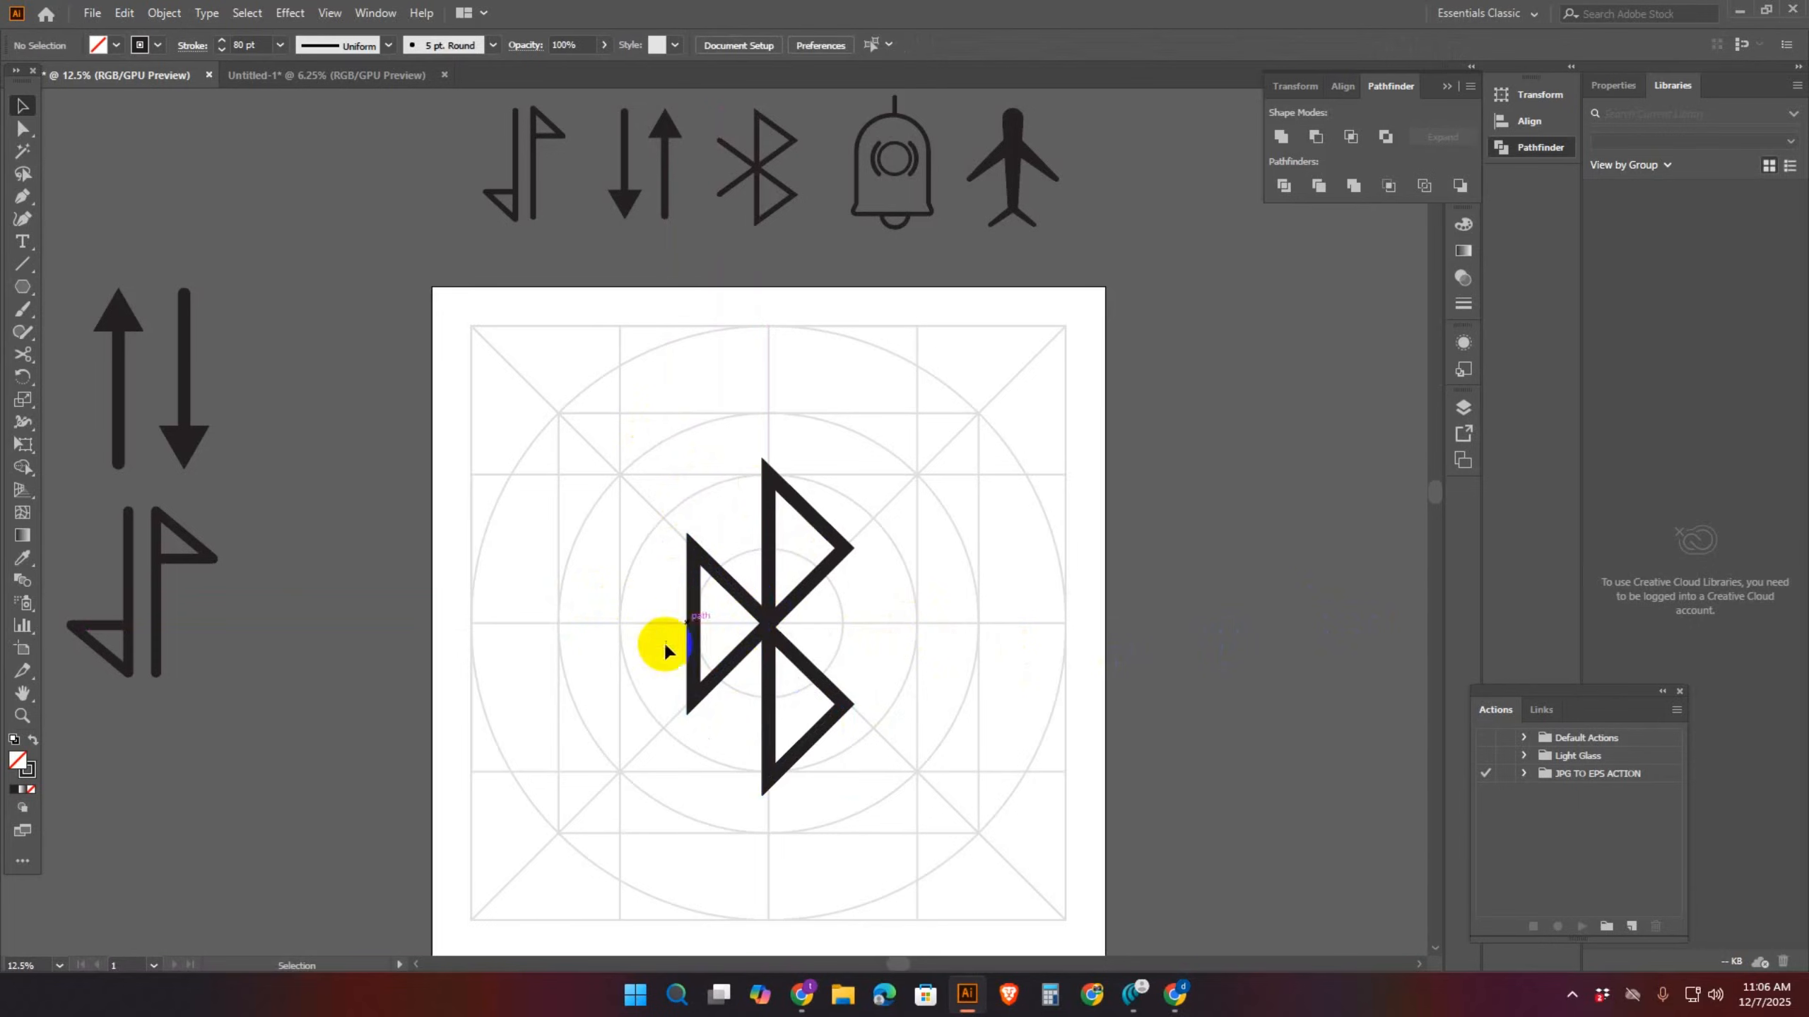
Cut the left triangle at its two outer corners with the Scissors tool and delete the vertical side between them
click(705, 637)
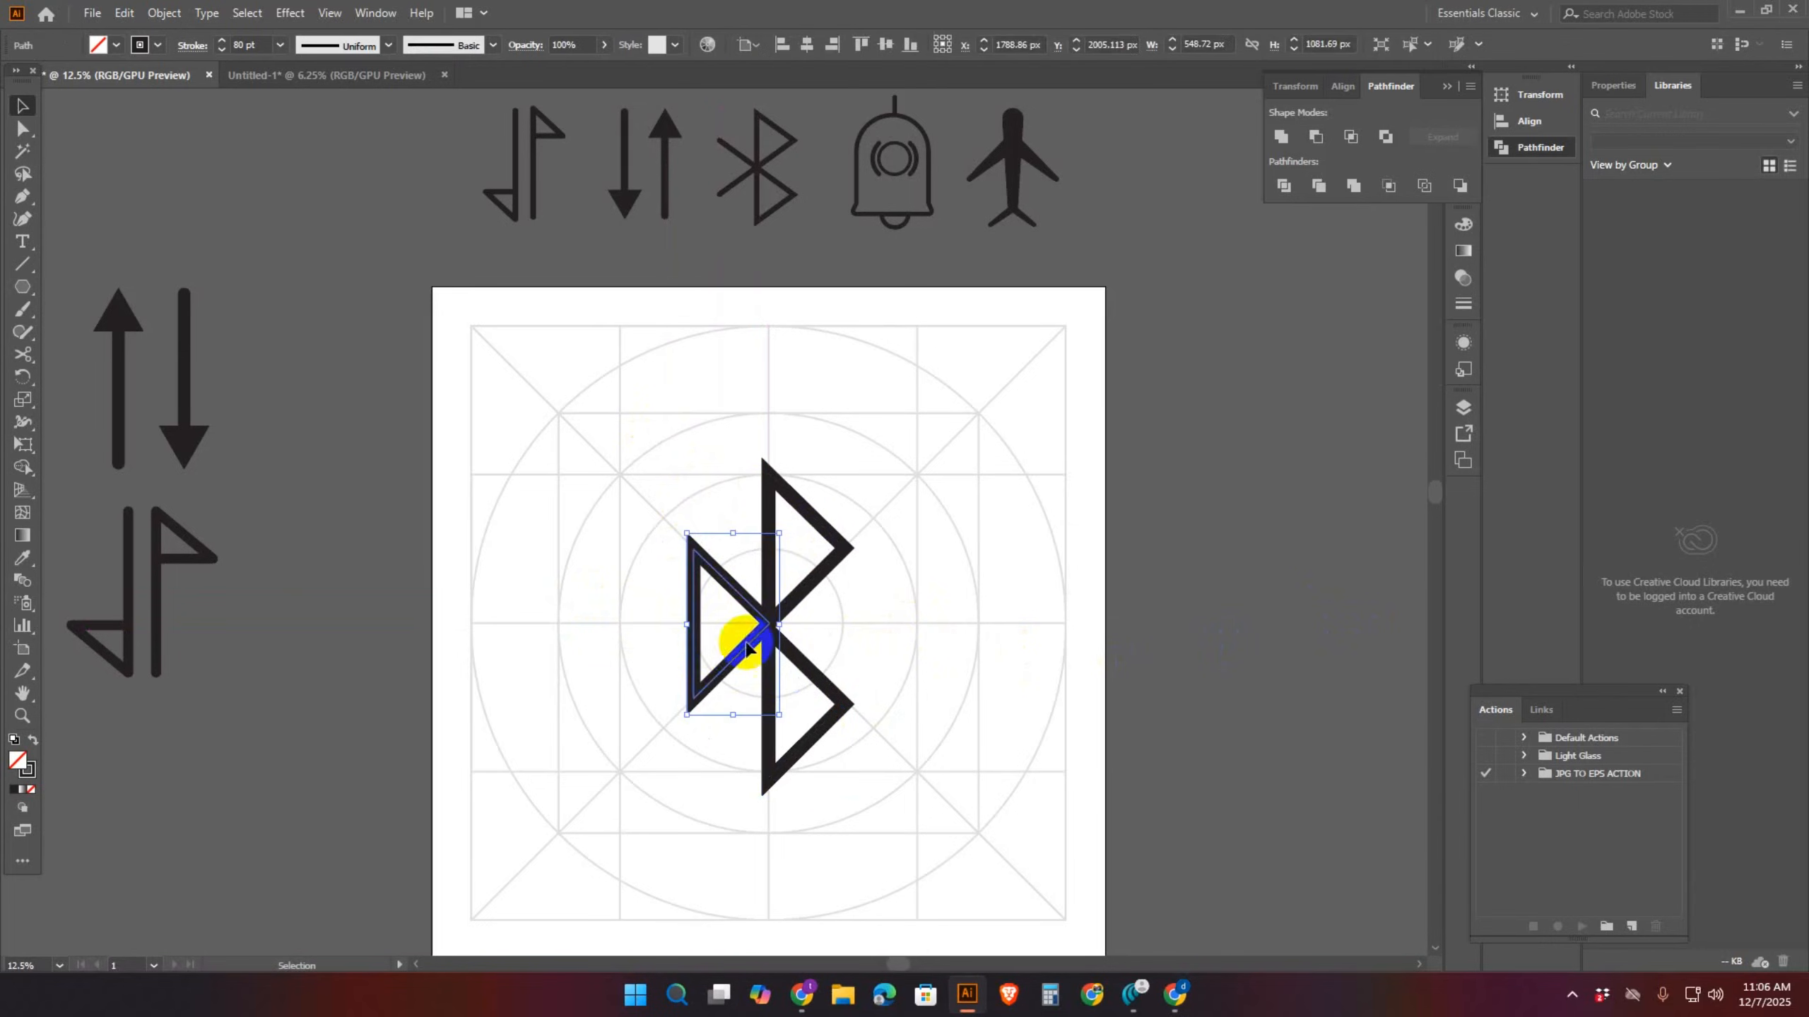
drag(641, 595, 712, 635)
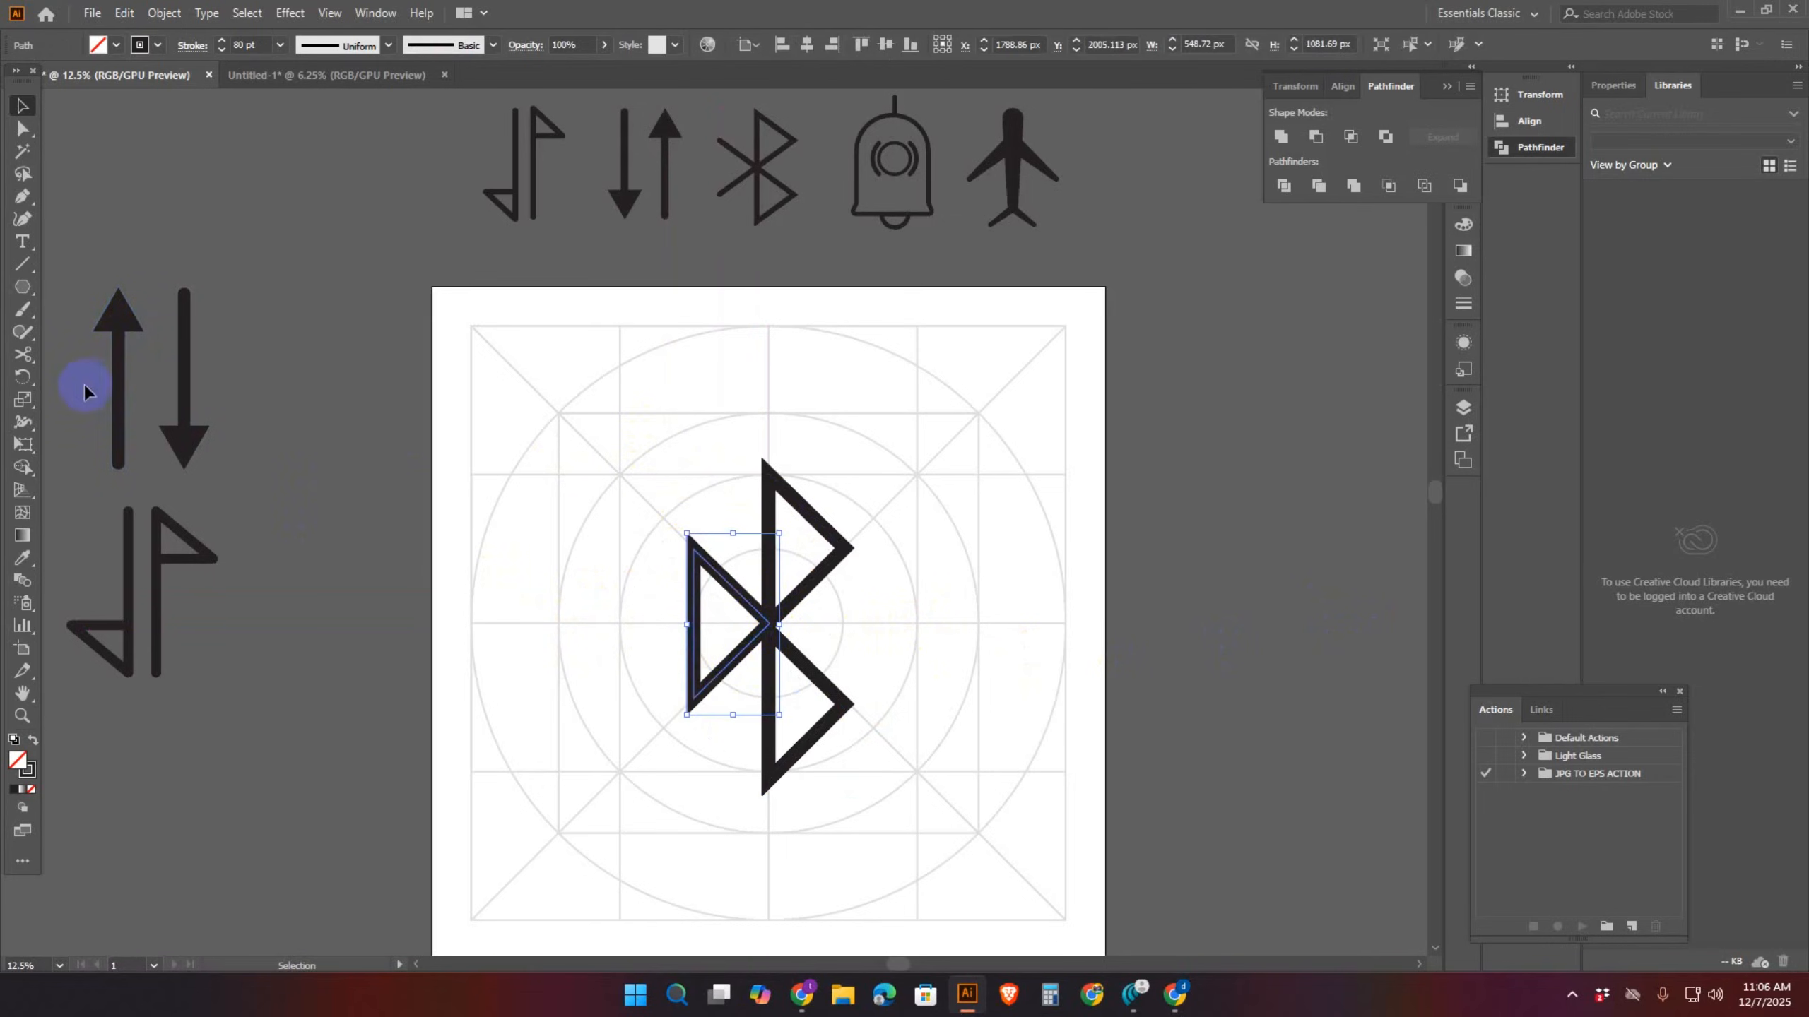
click(23, 356)
click(24, 355)
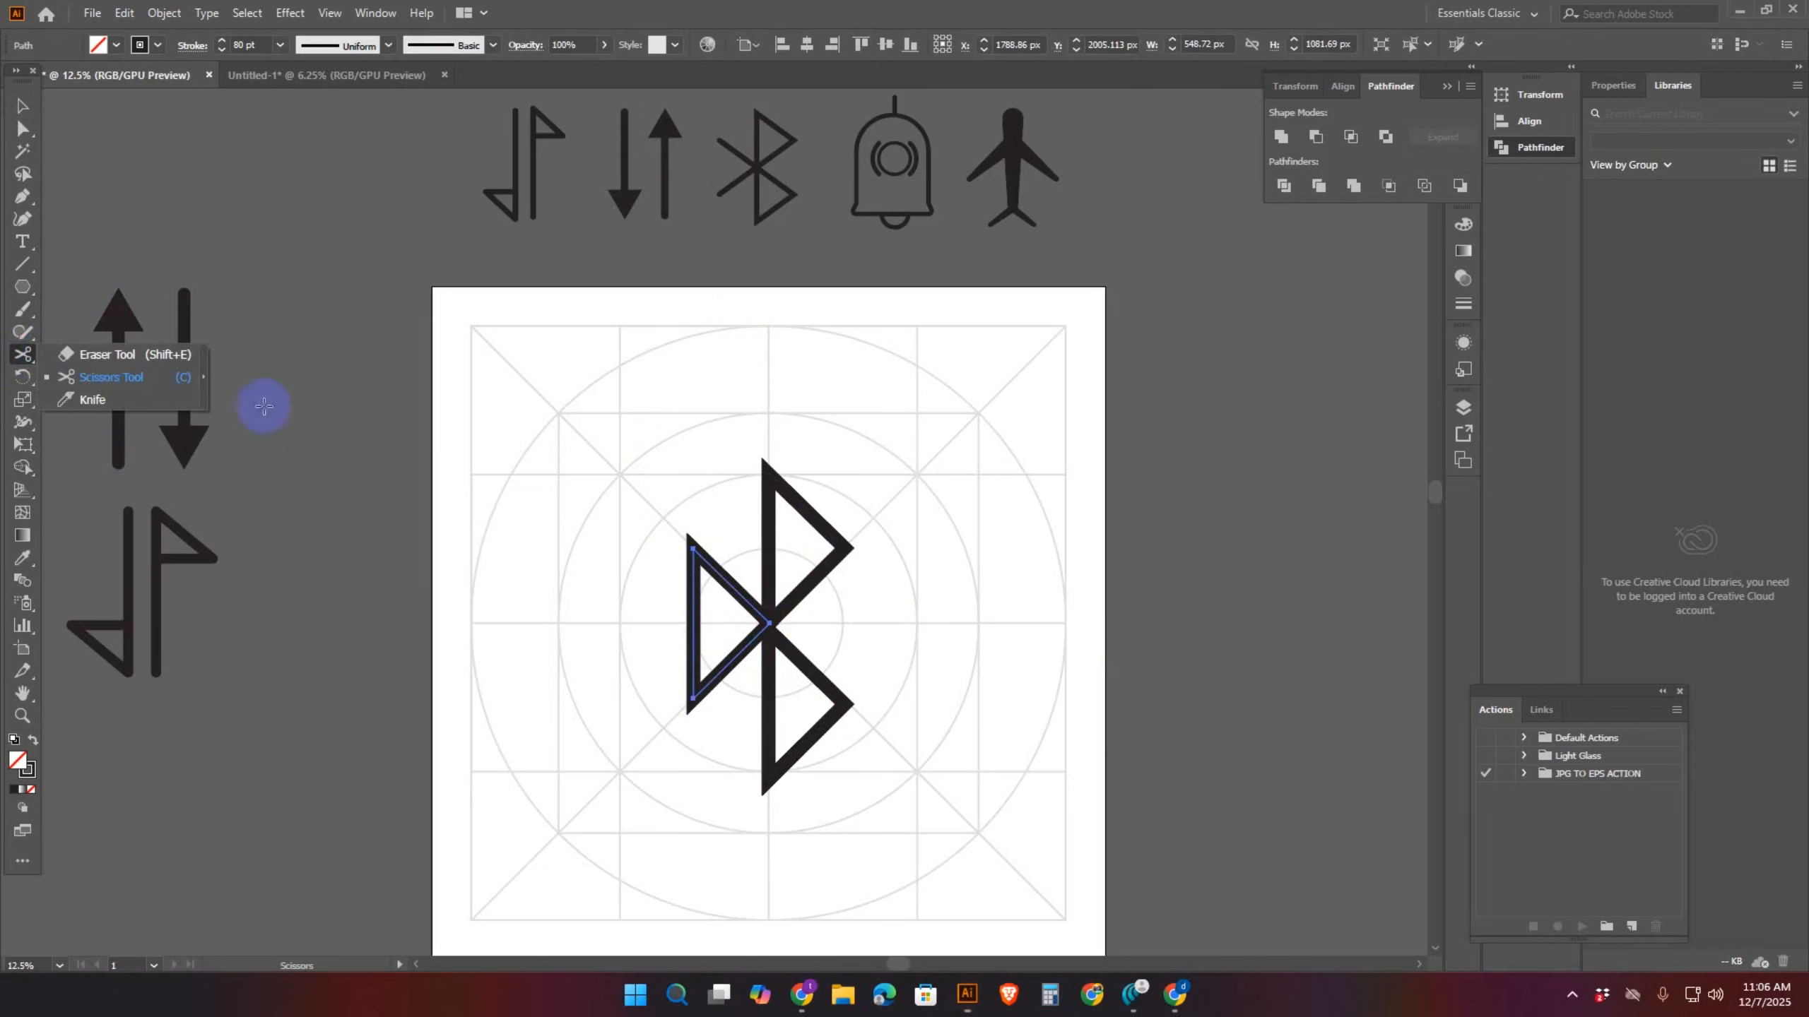
click(693, 549)
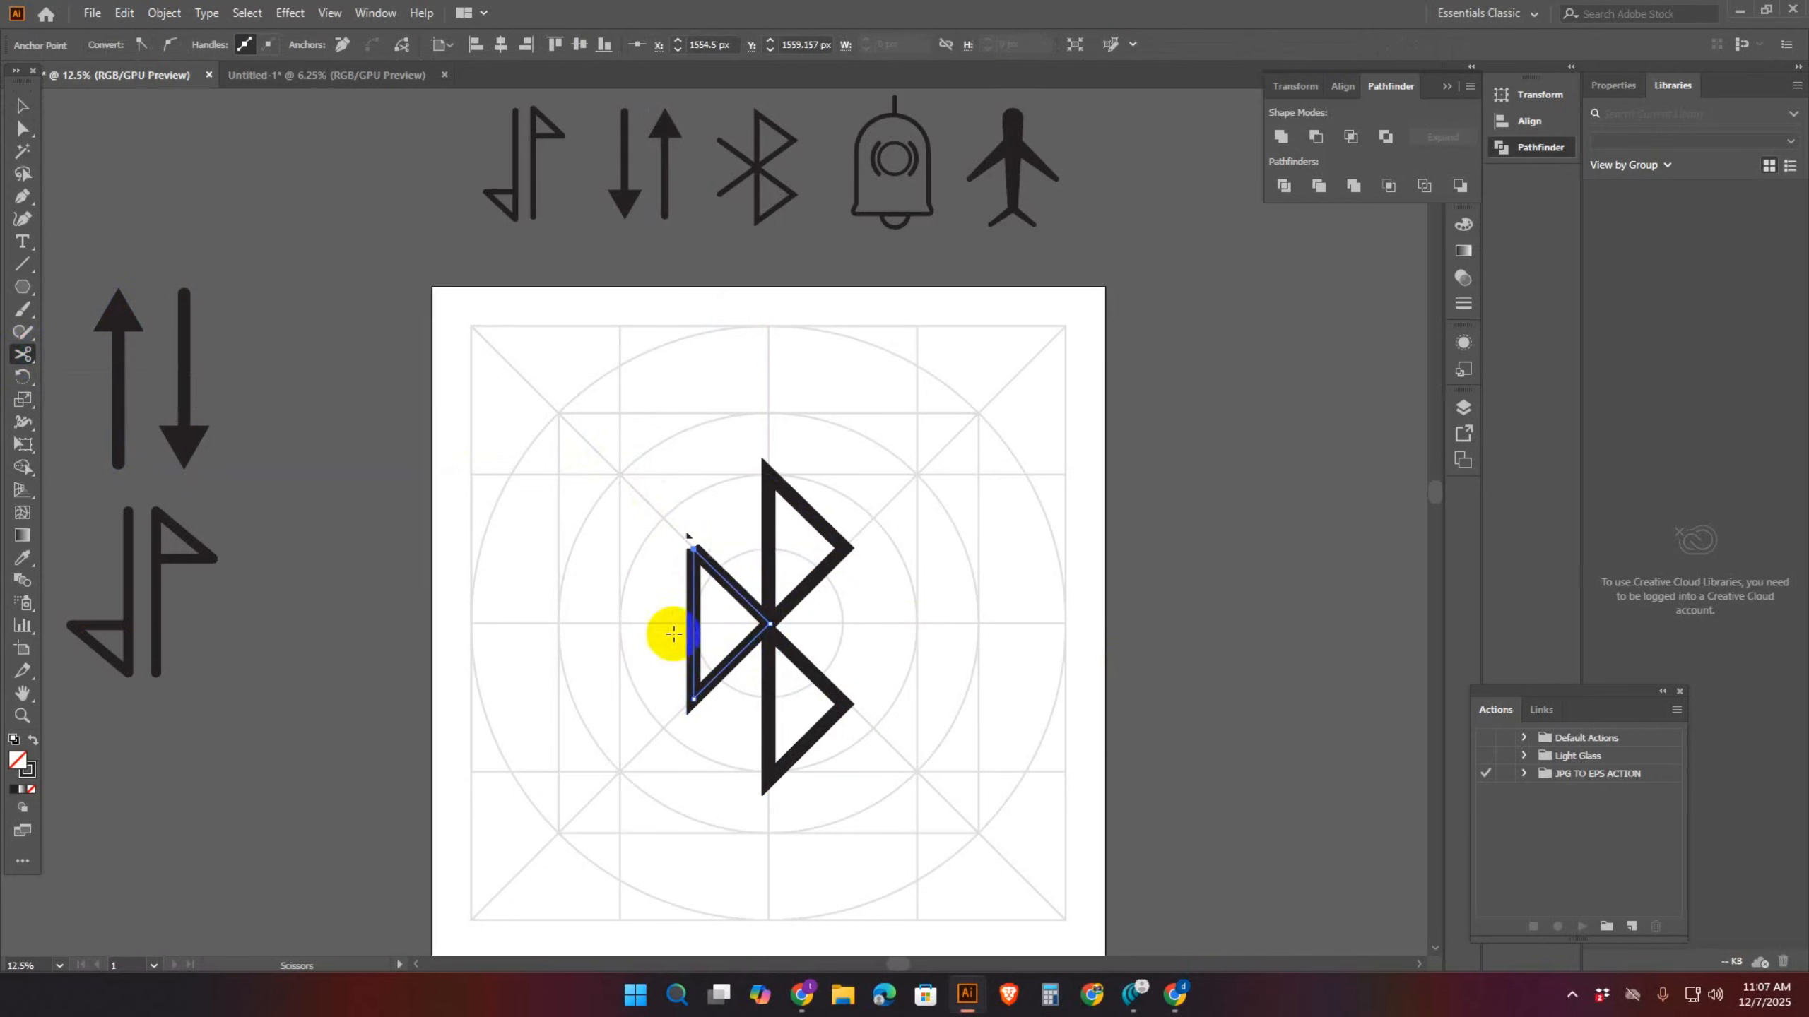
click(693, 699)
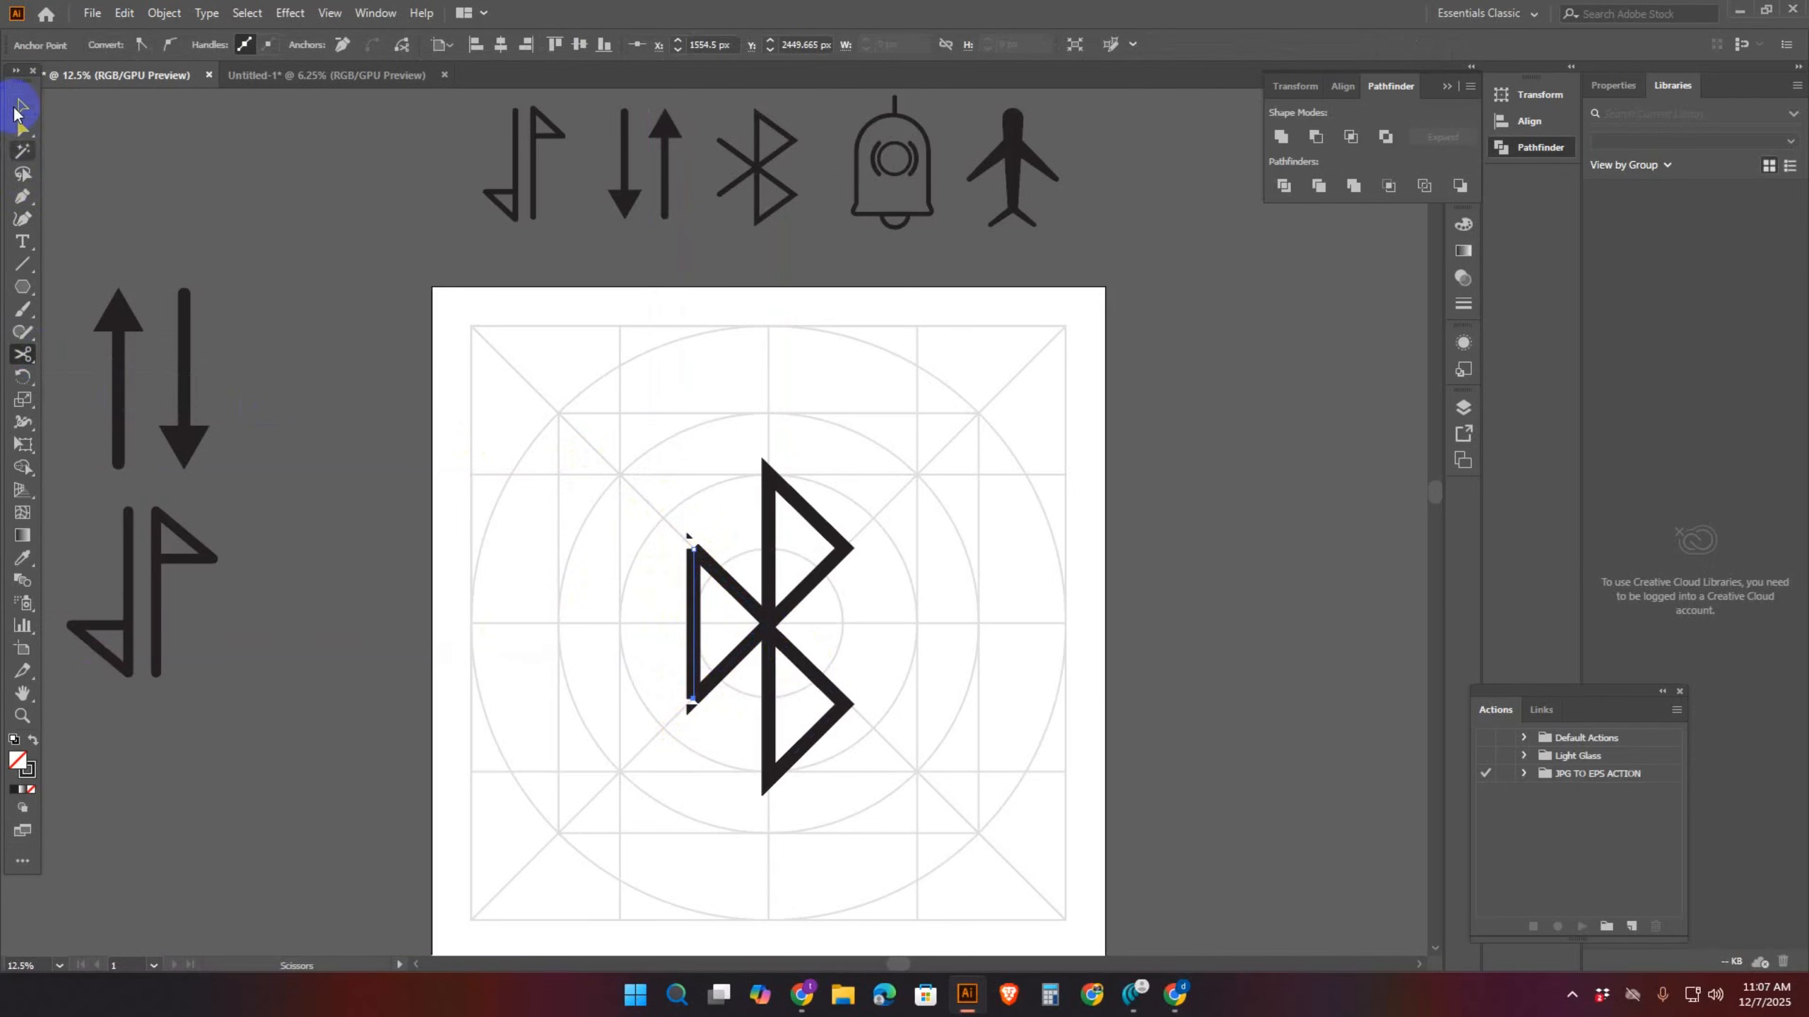
click(22, 107)
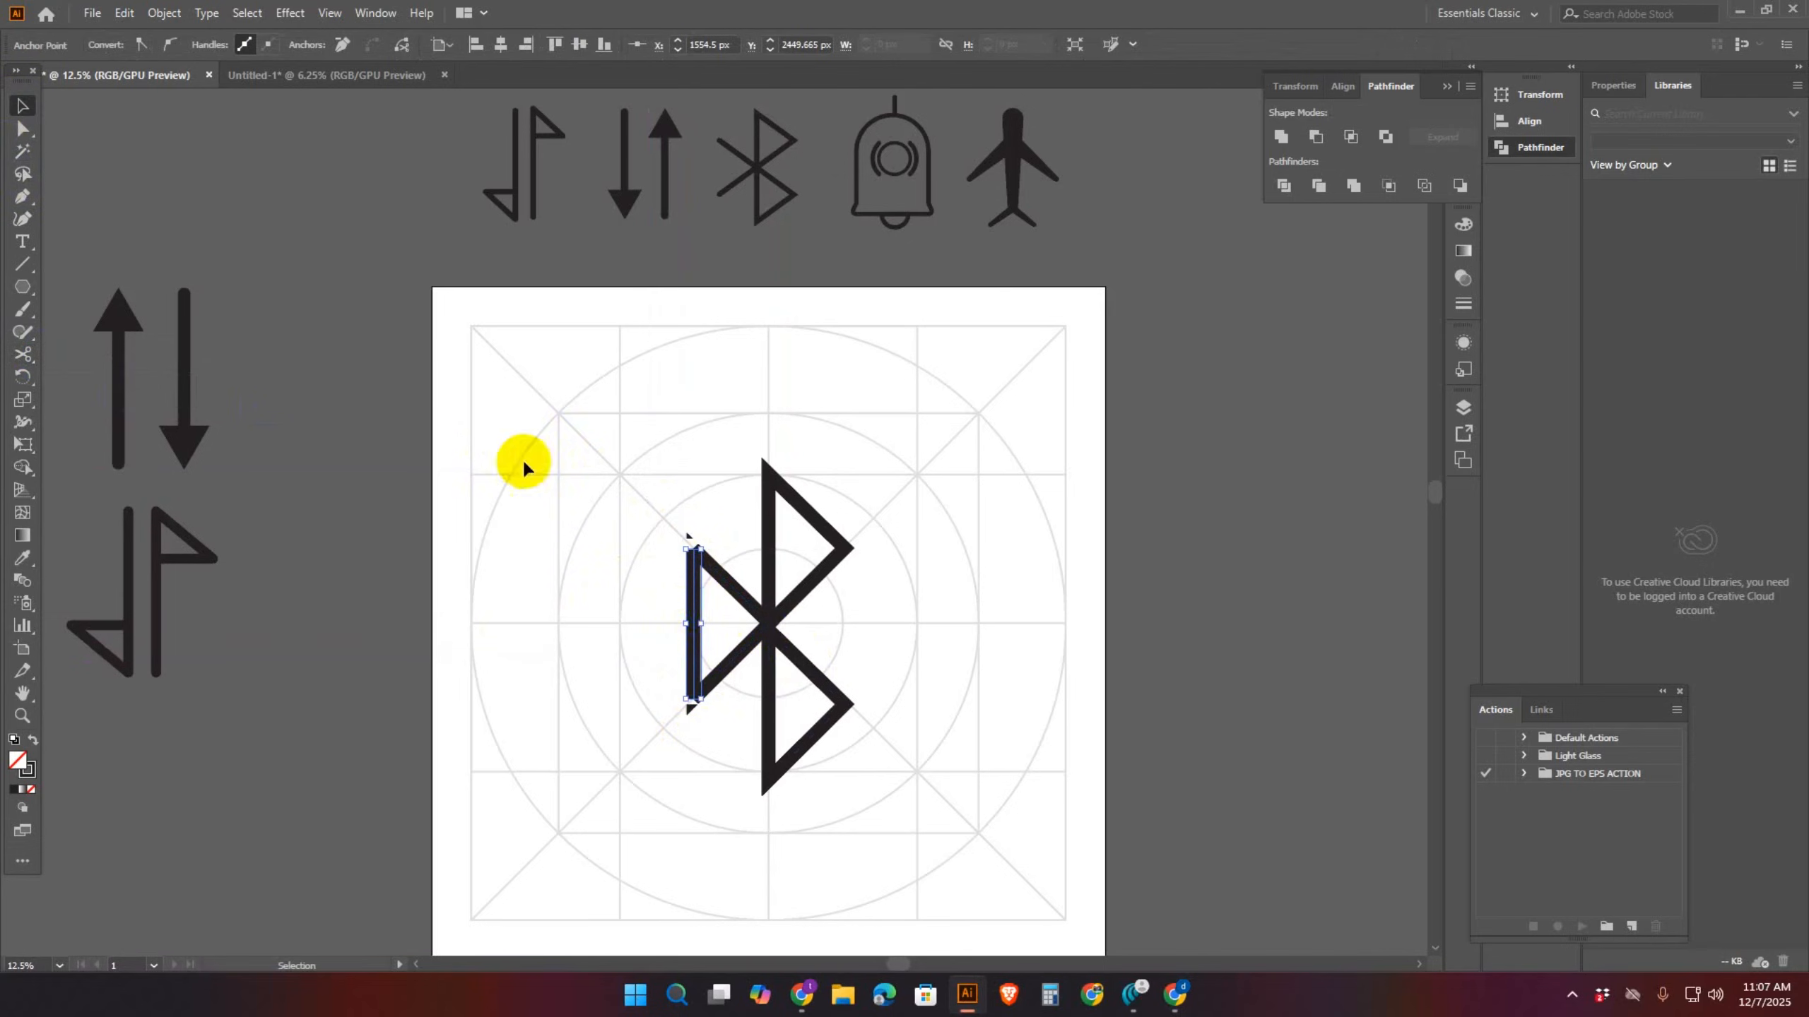
click(692, 639)
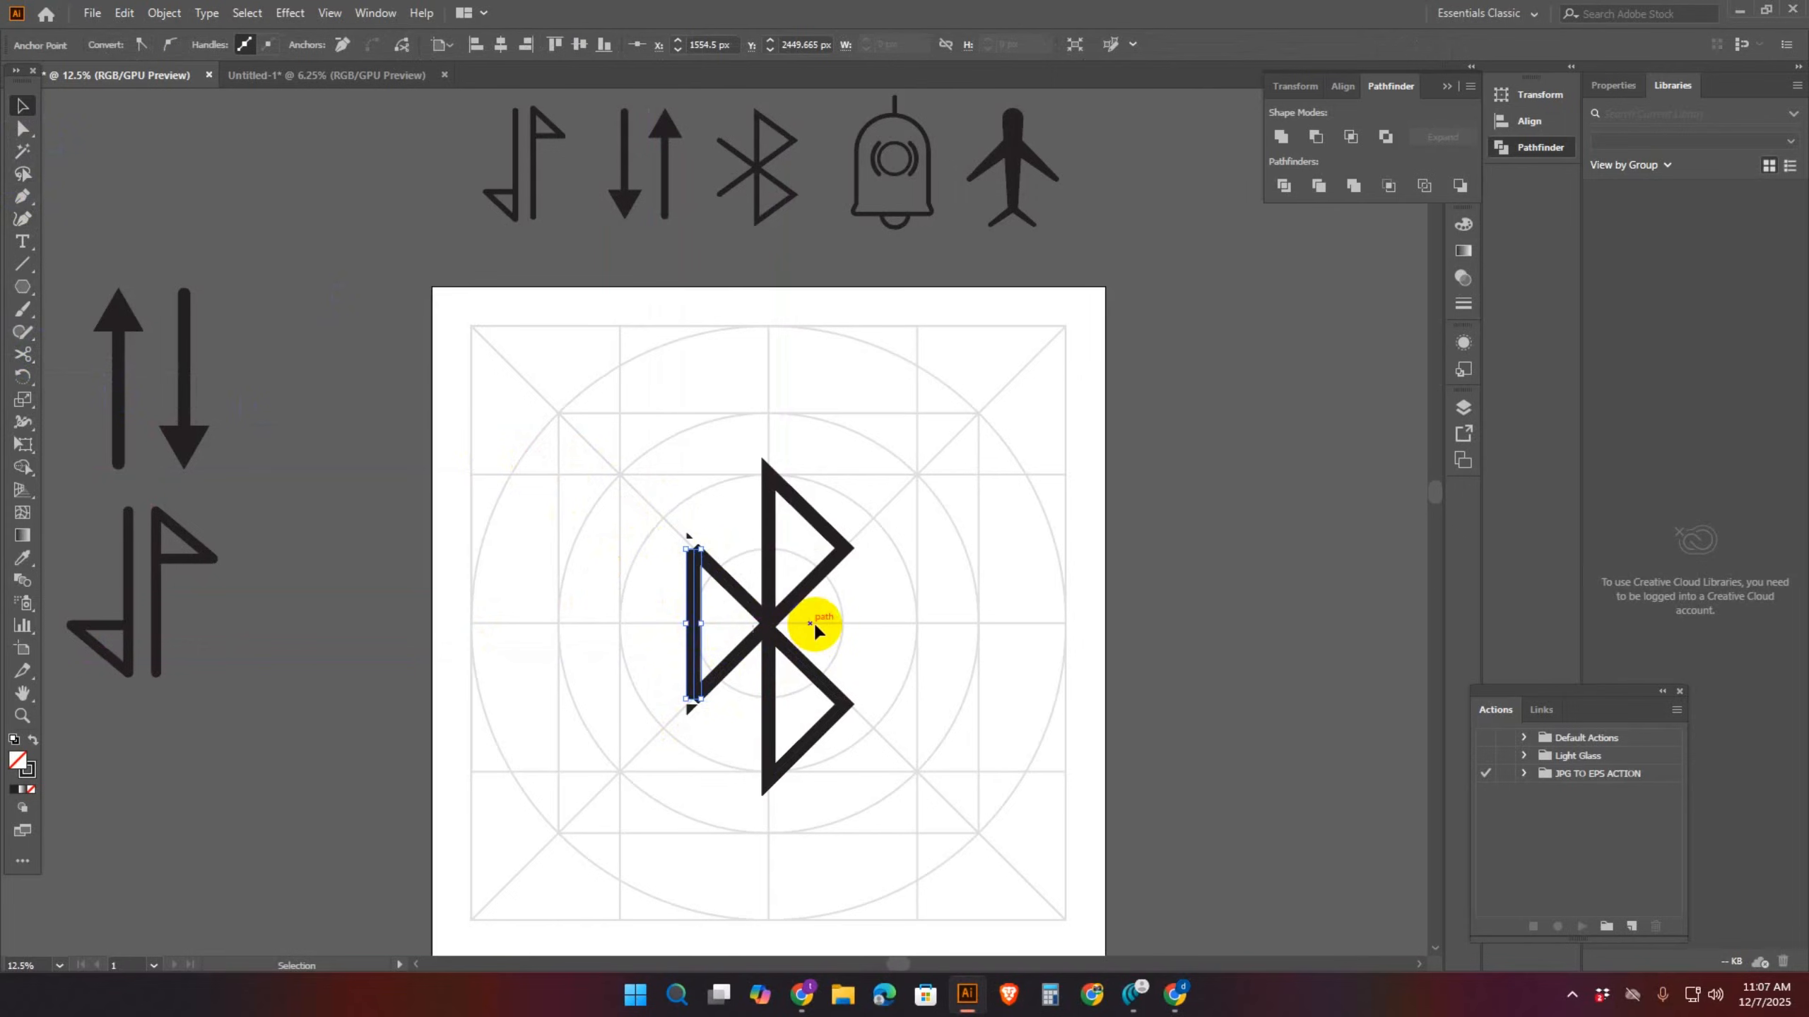
key(Delete)
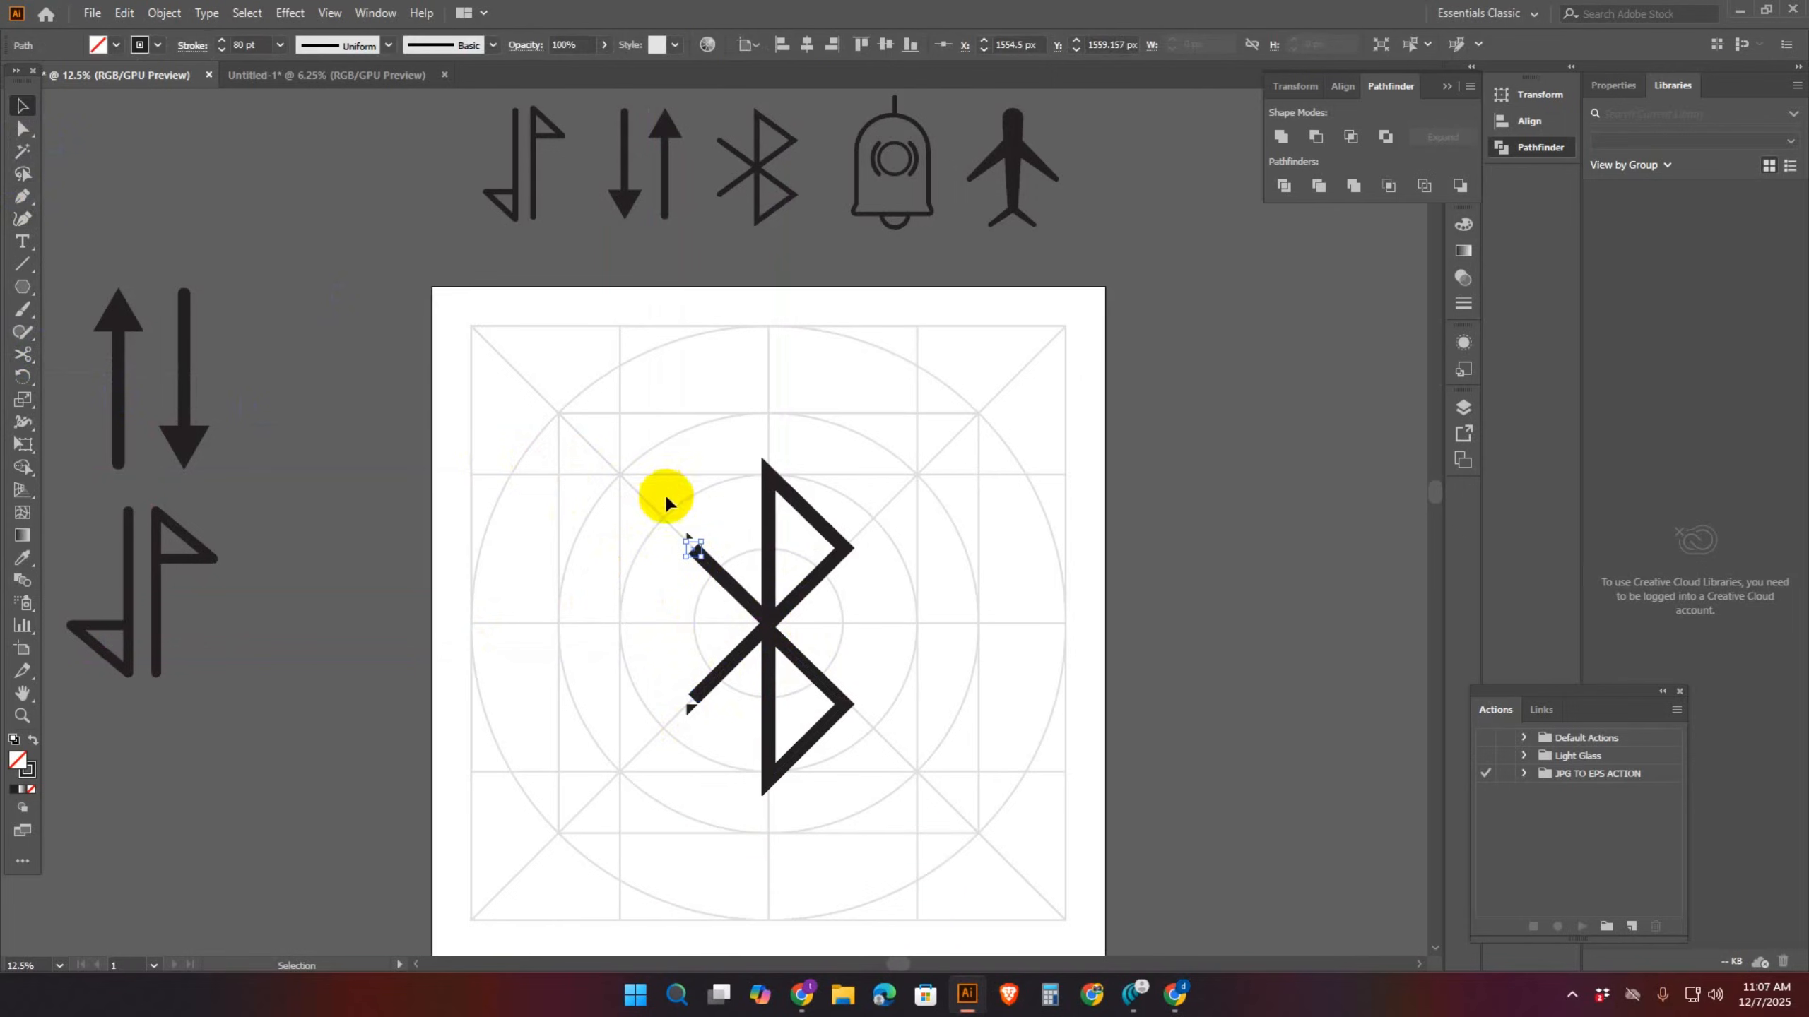
click(217, 224)
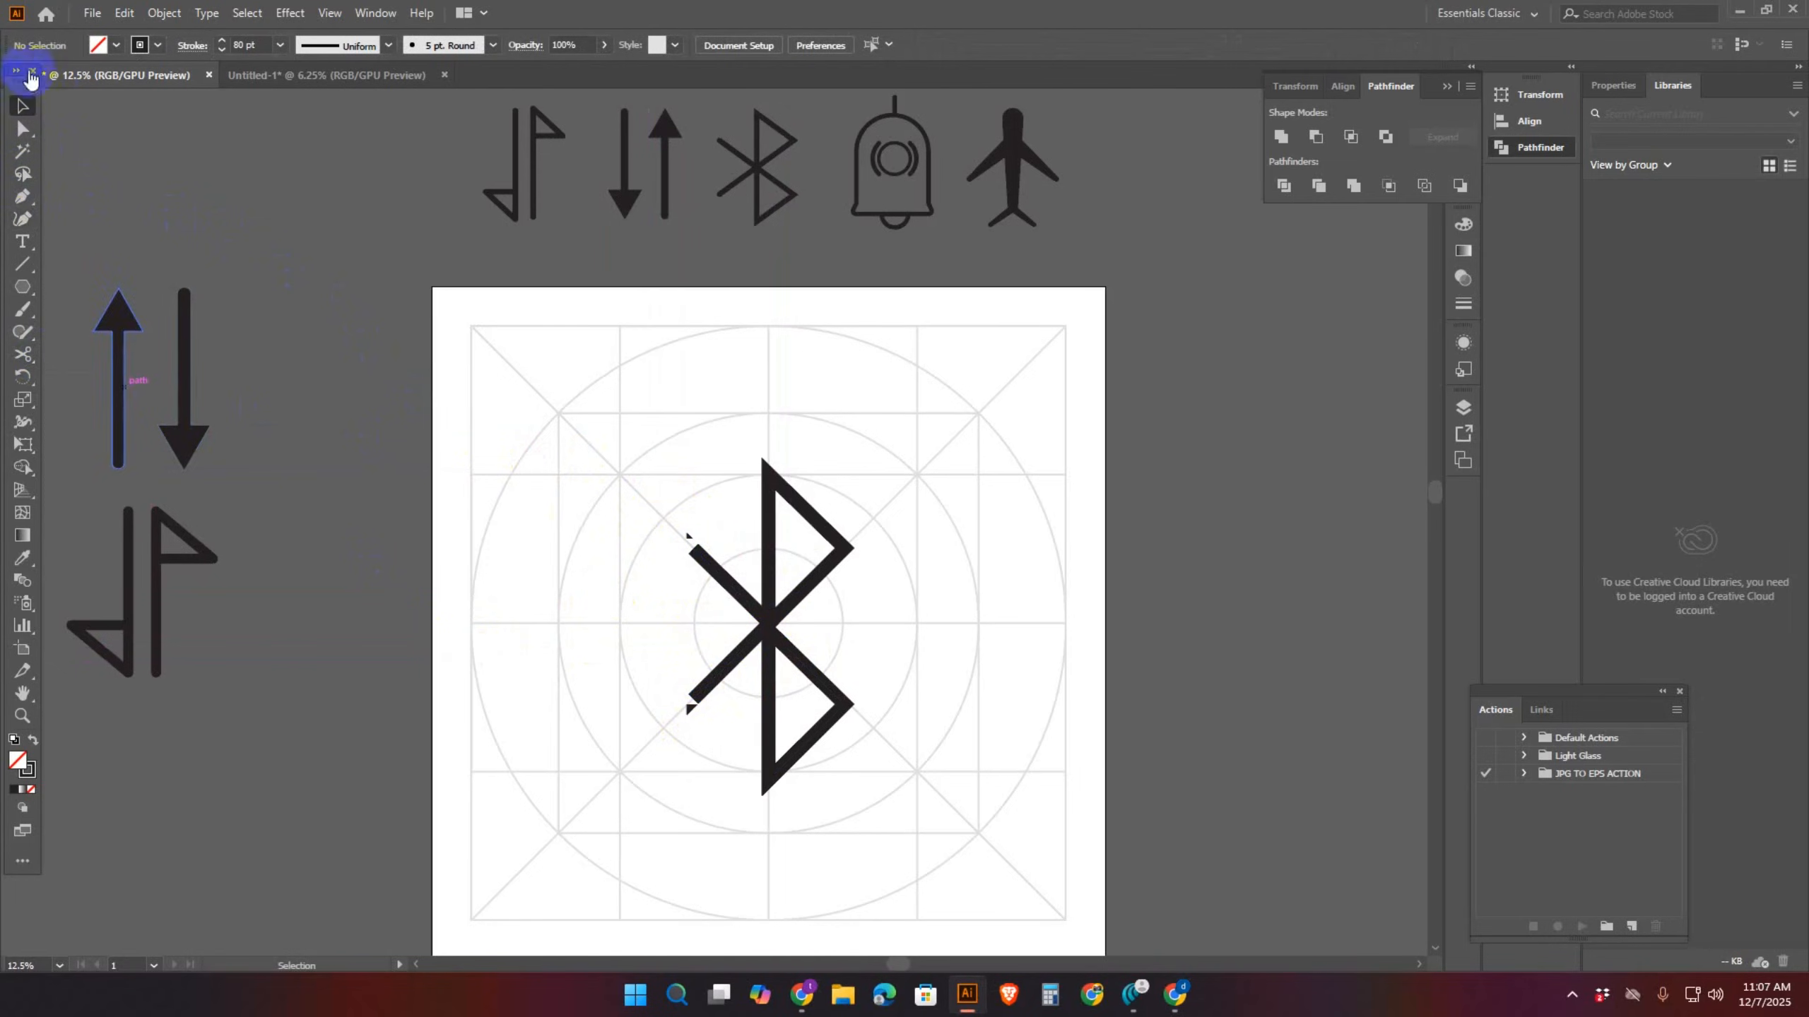
Give the open path with the two diagonal arms round stroke caps
click(720, 581)
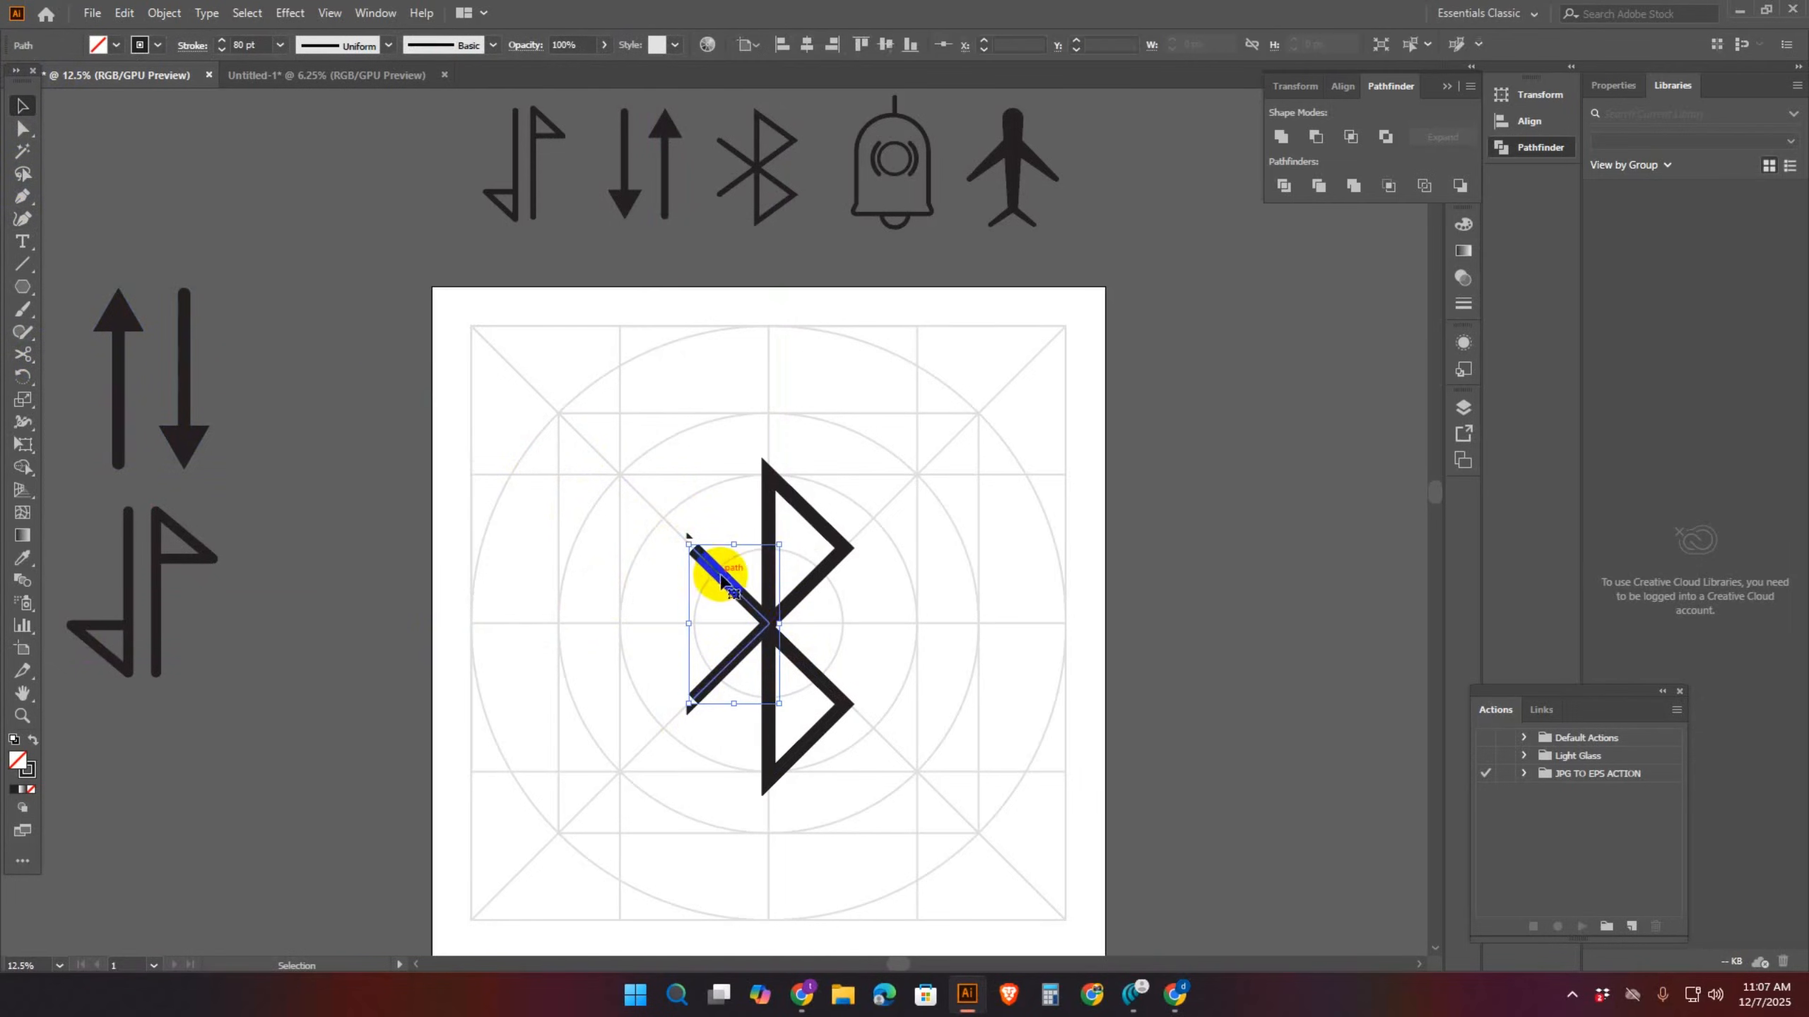
click(192, 47)
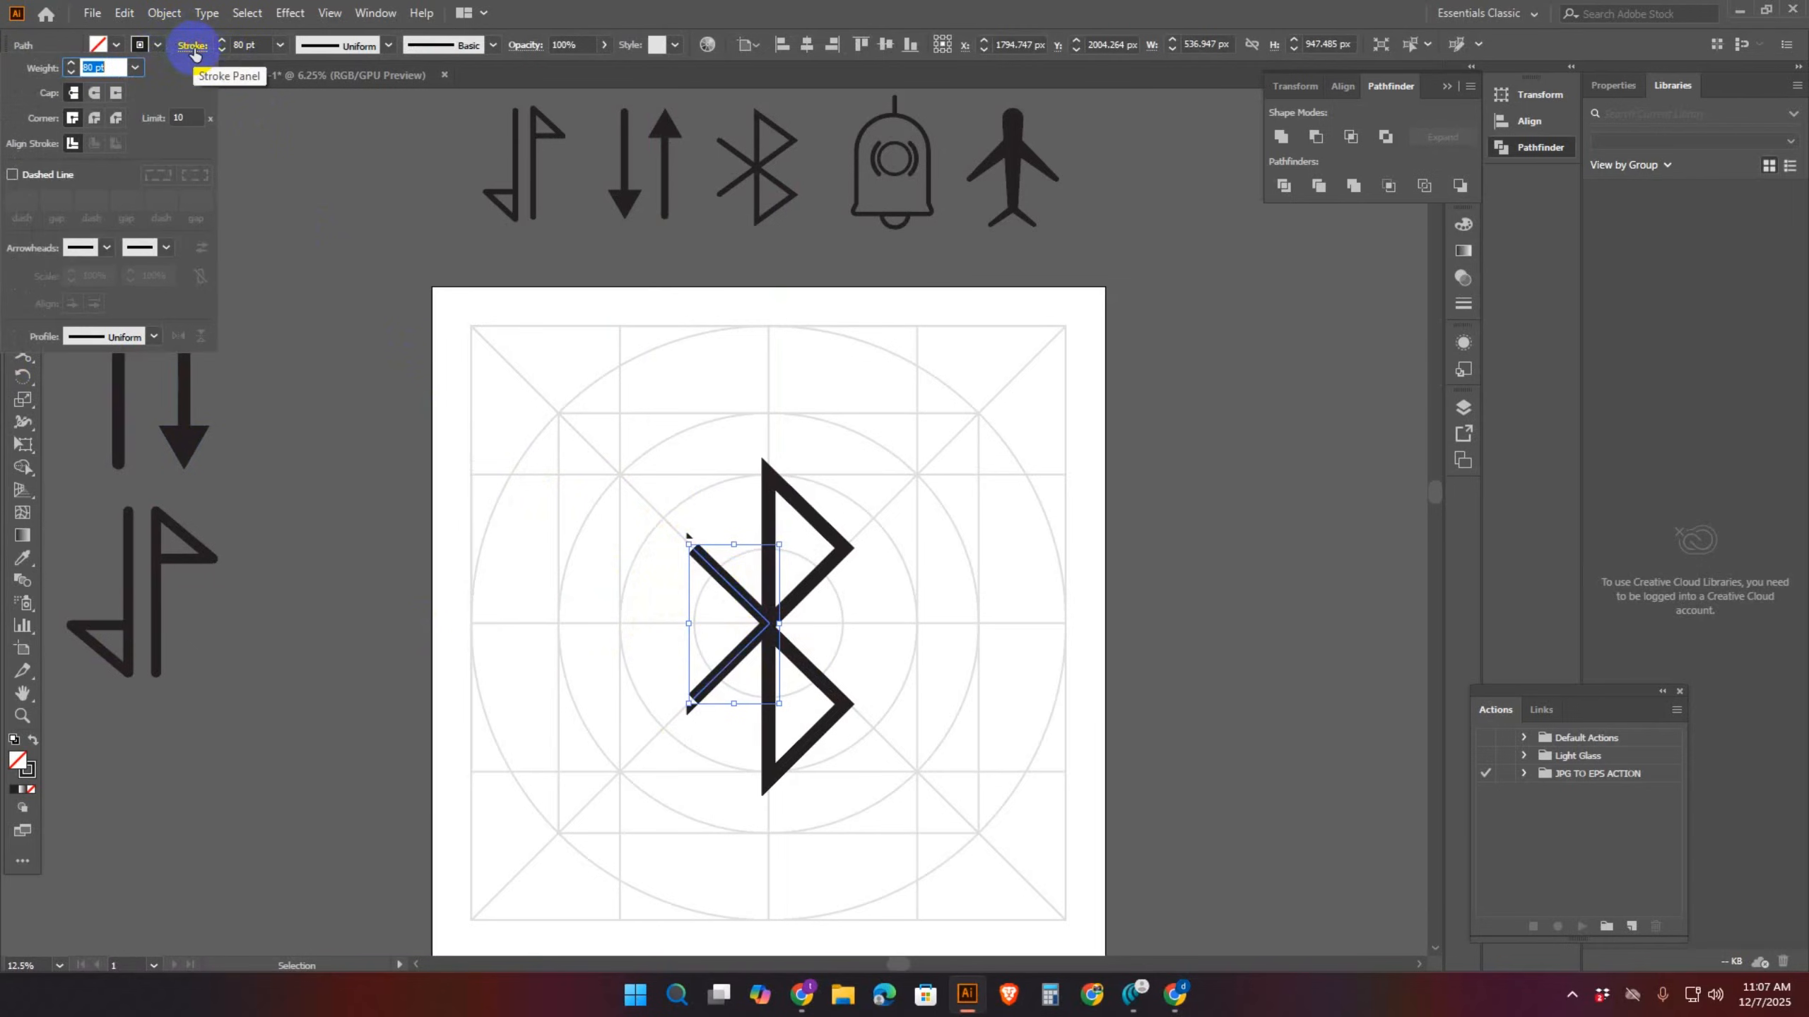
click(94, 93)
click(881, 597)
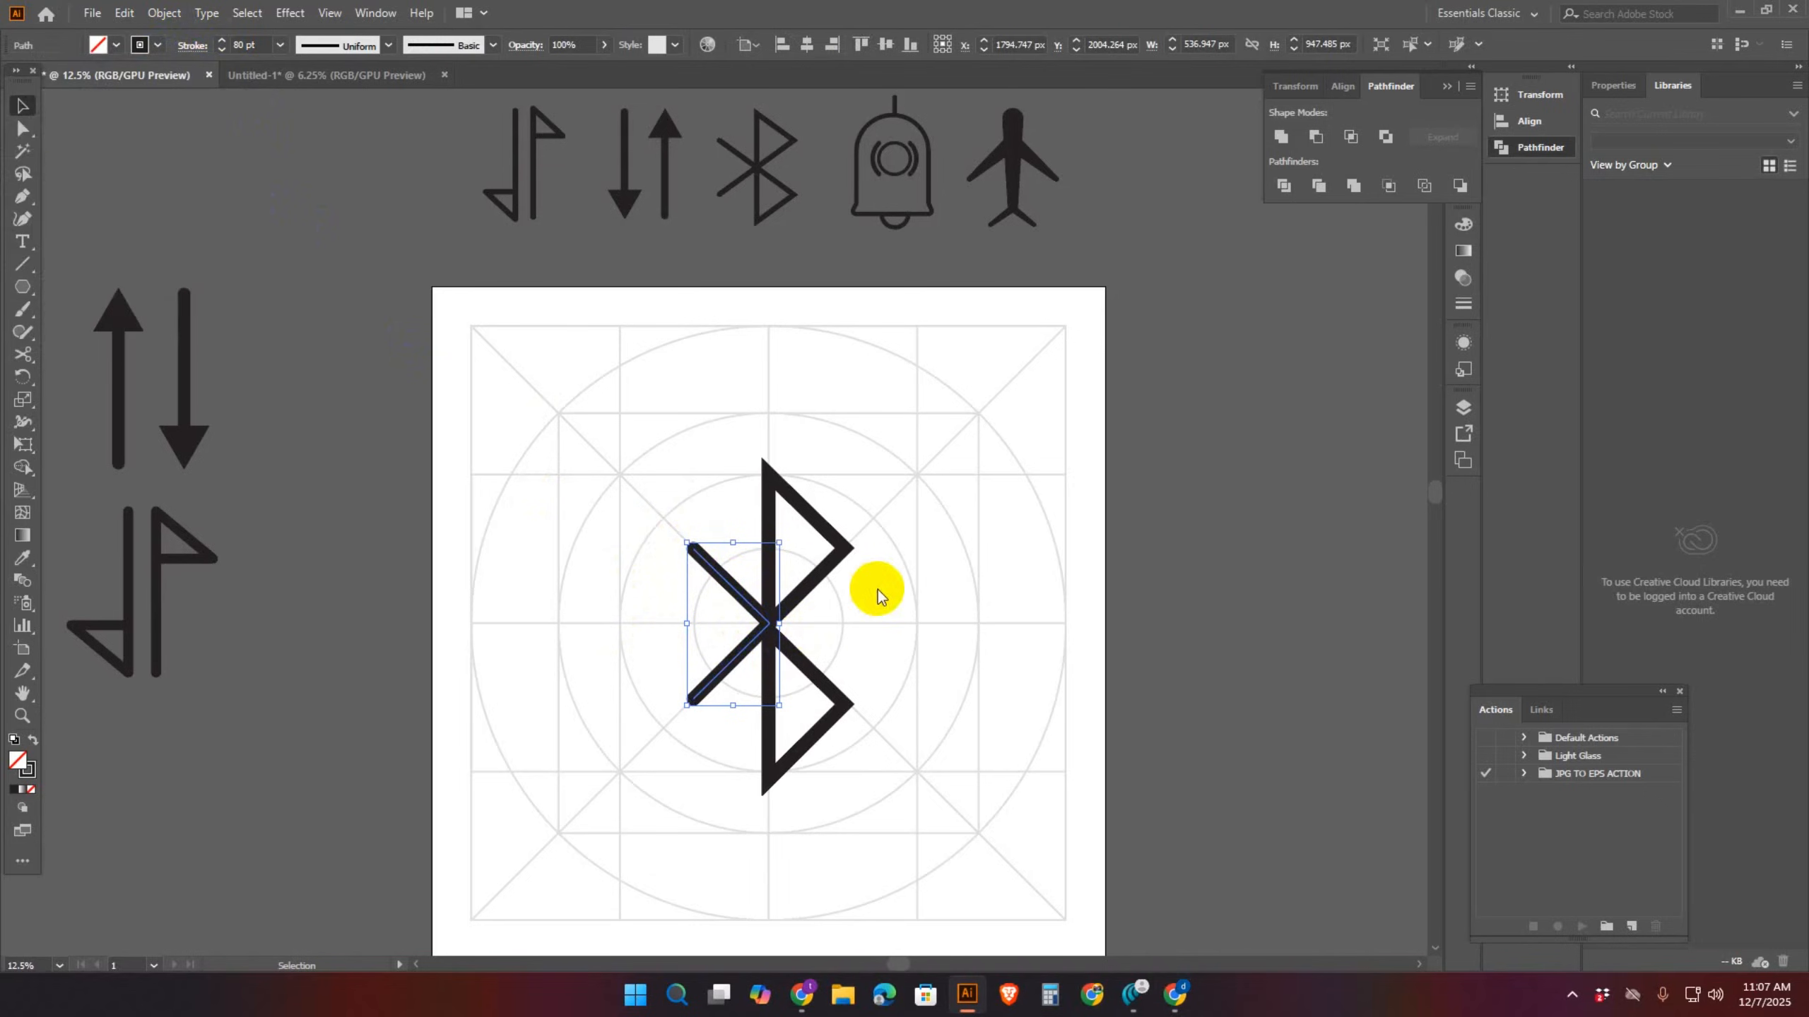
Expand the fill and stroke of all Bluetooth symbol paths and unite them into one shape
drag(821, 414, 941, 781)
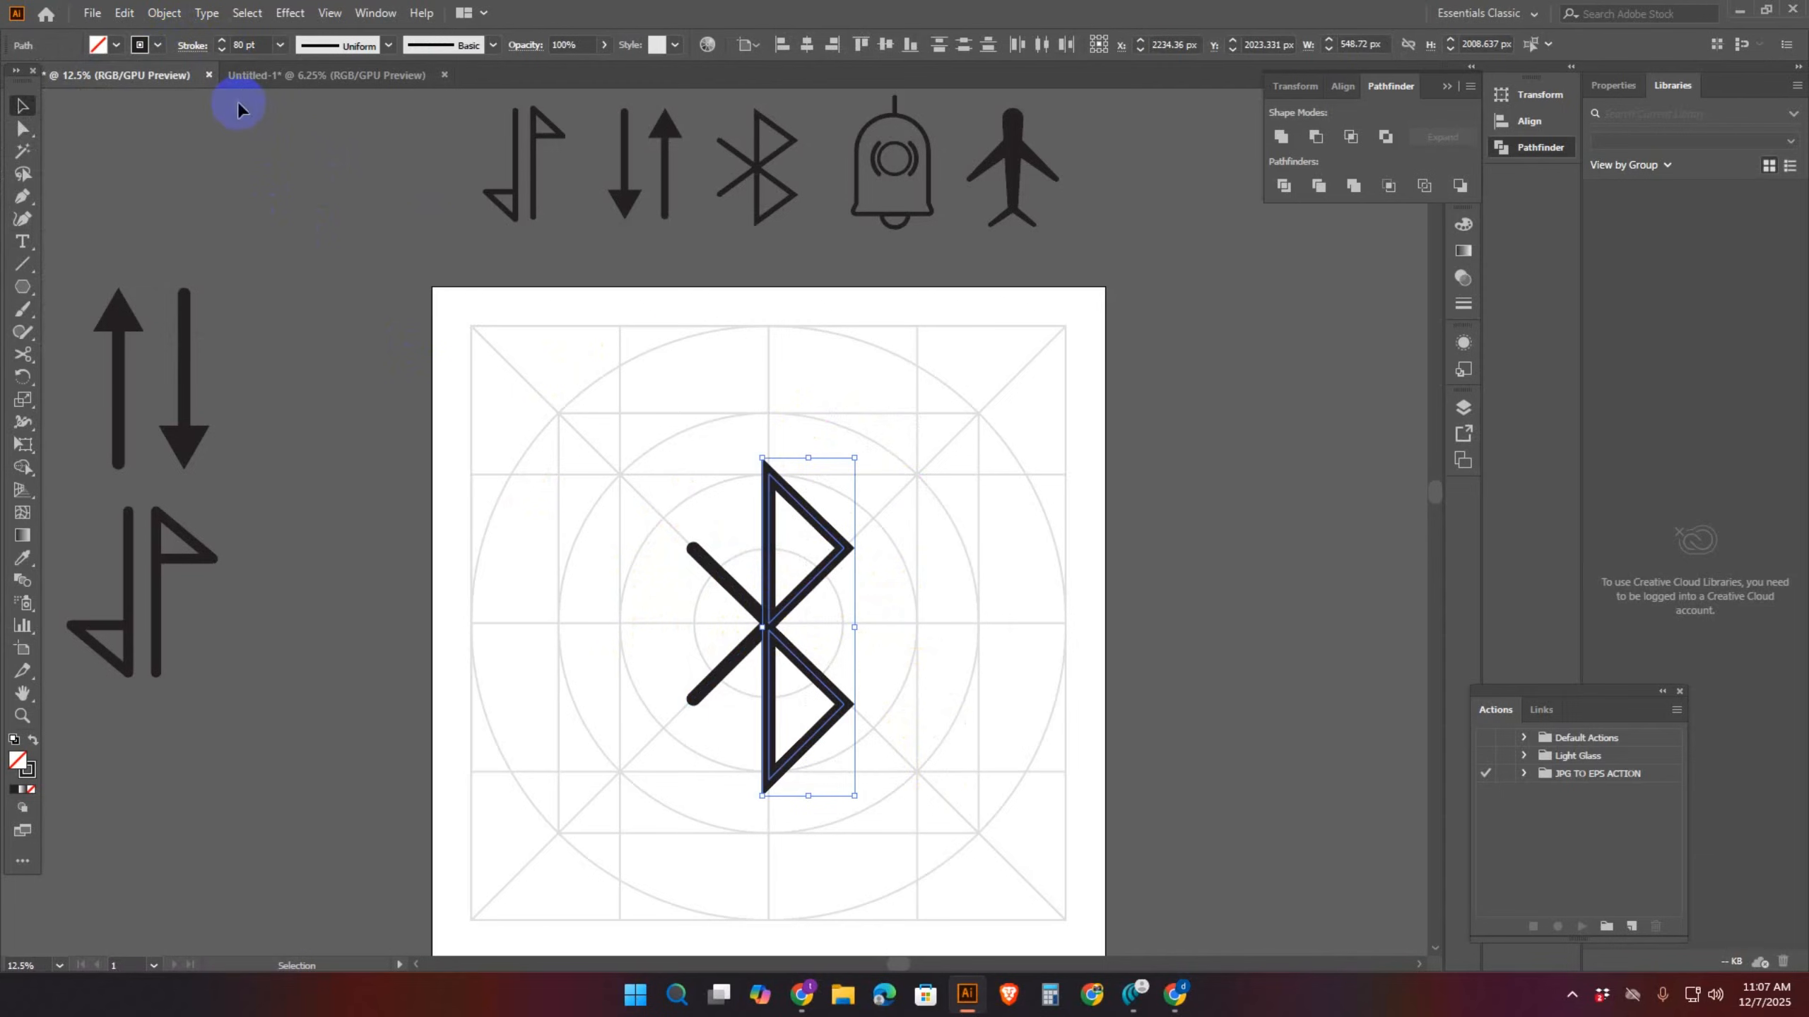
drag(606, 436, 879, 848)
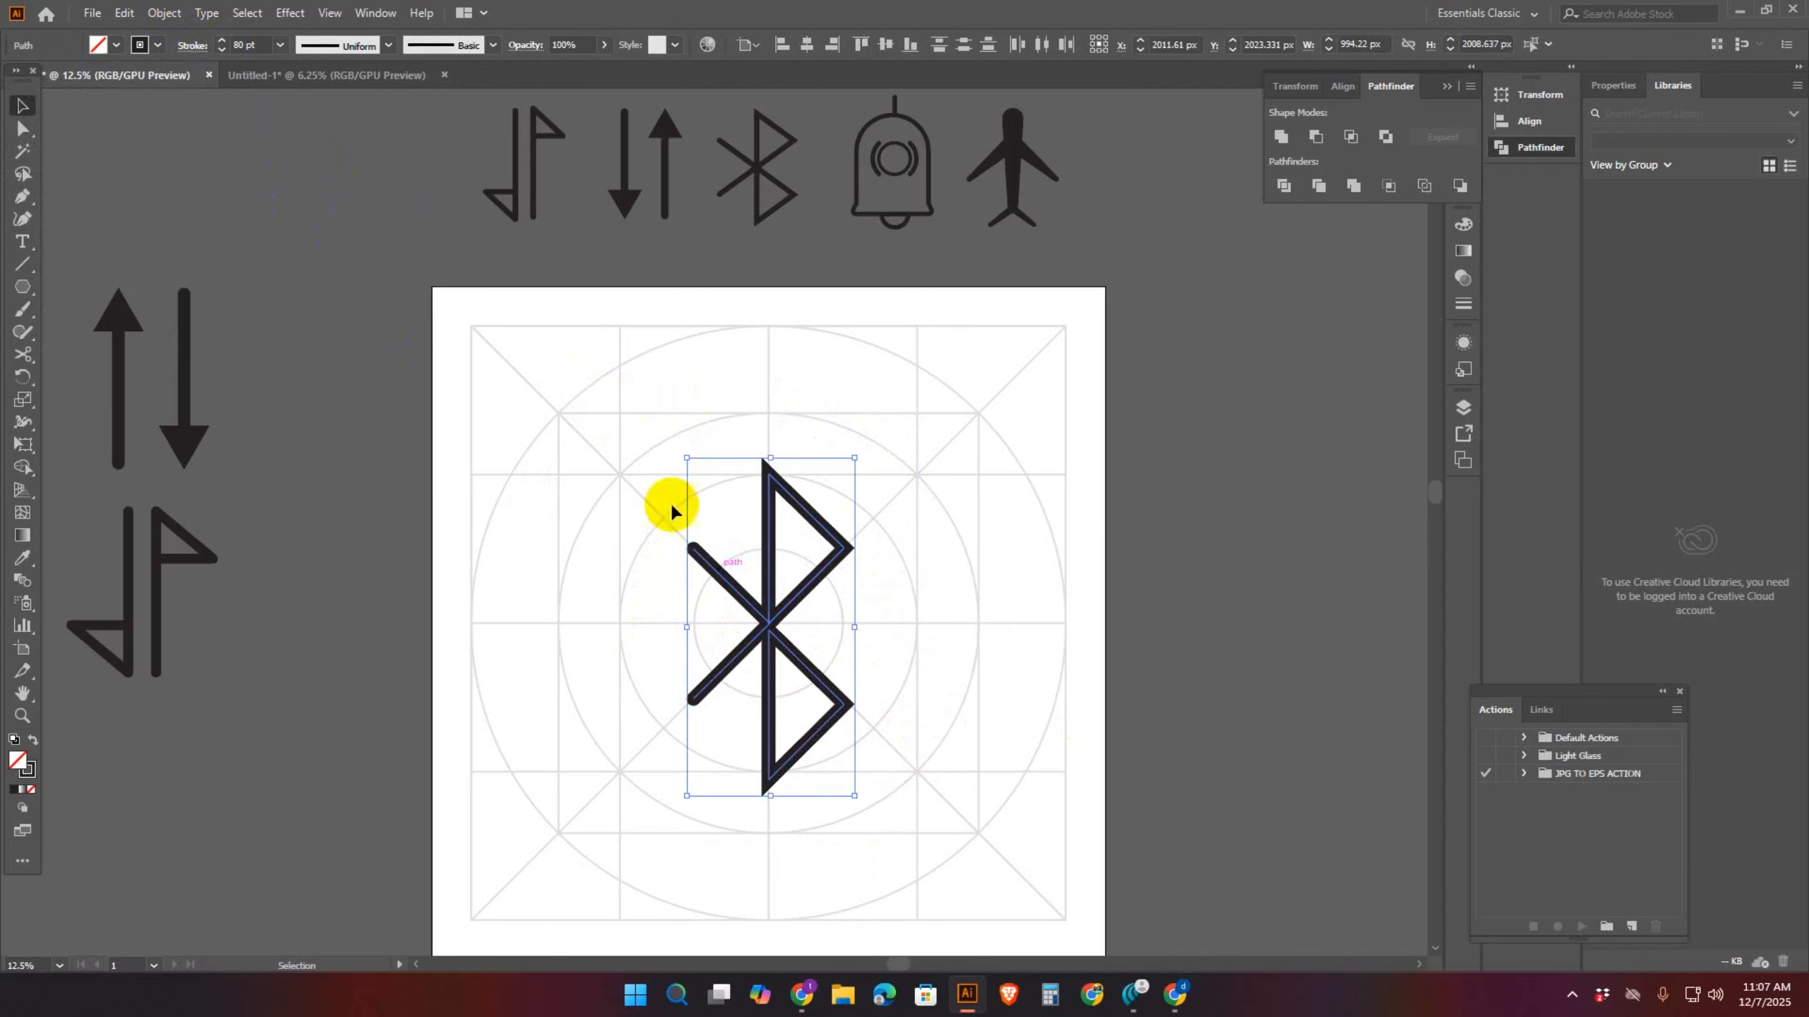
scroll(569, 463, down, 1)
click(164, 13)
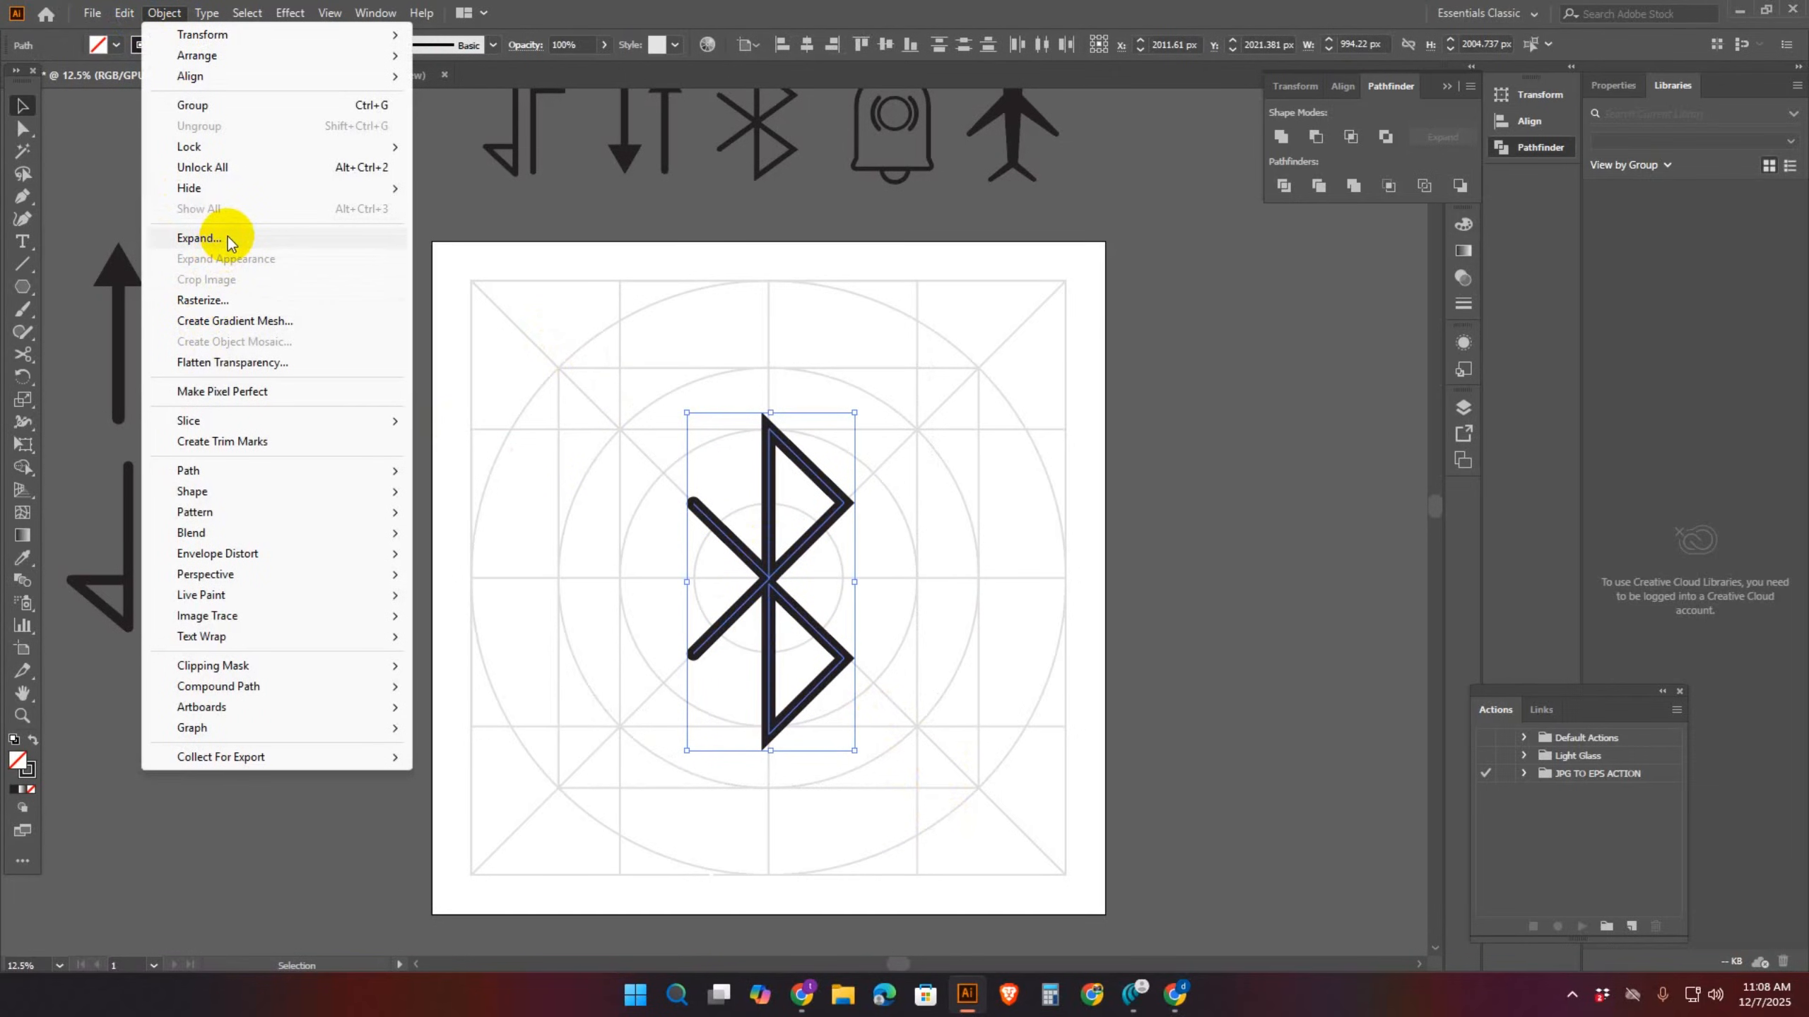
click(199, 238)
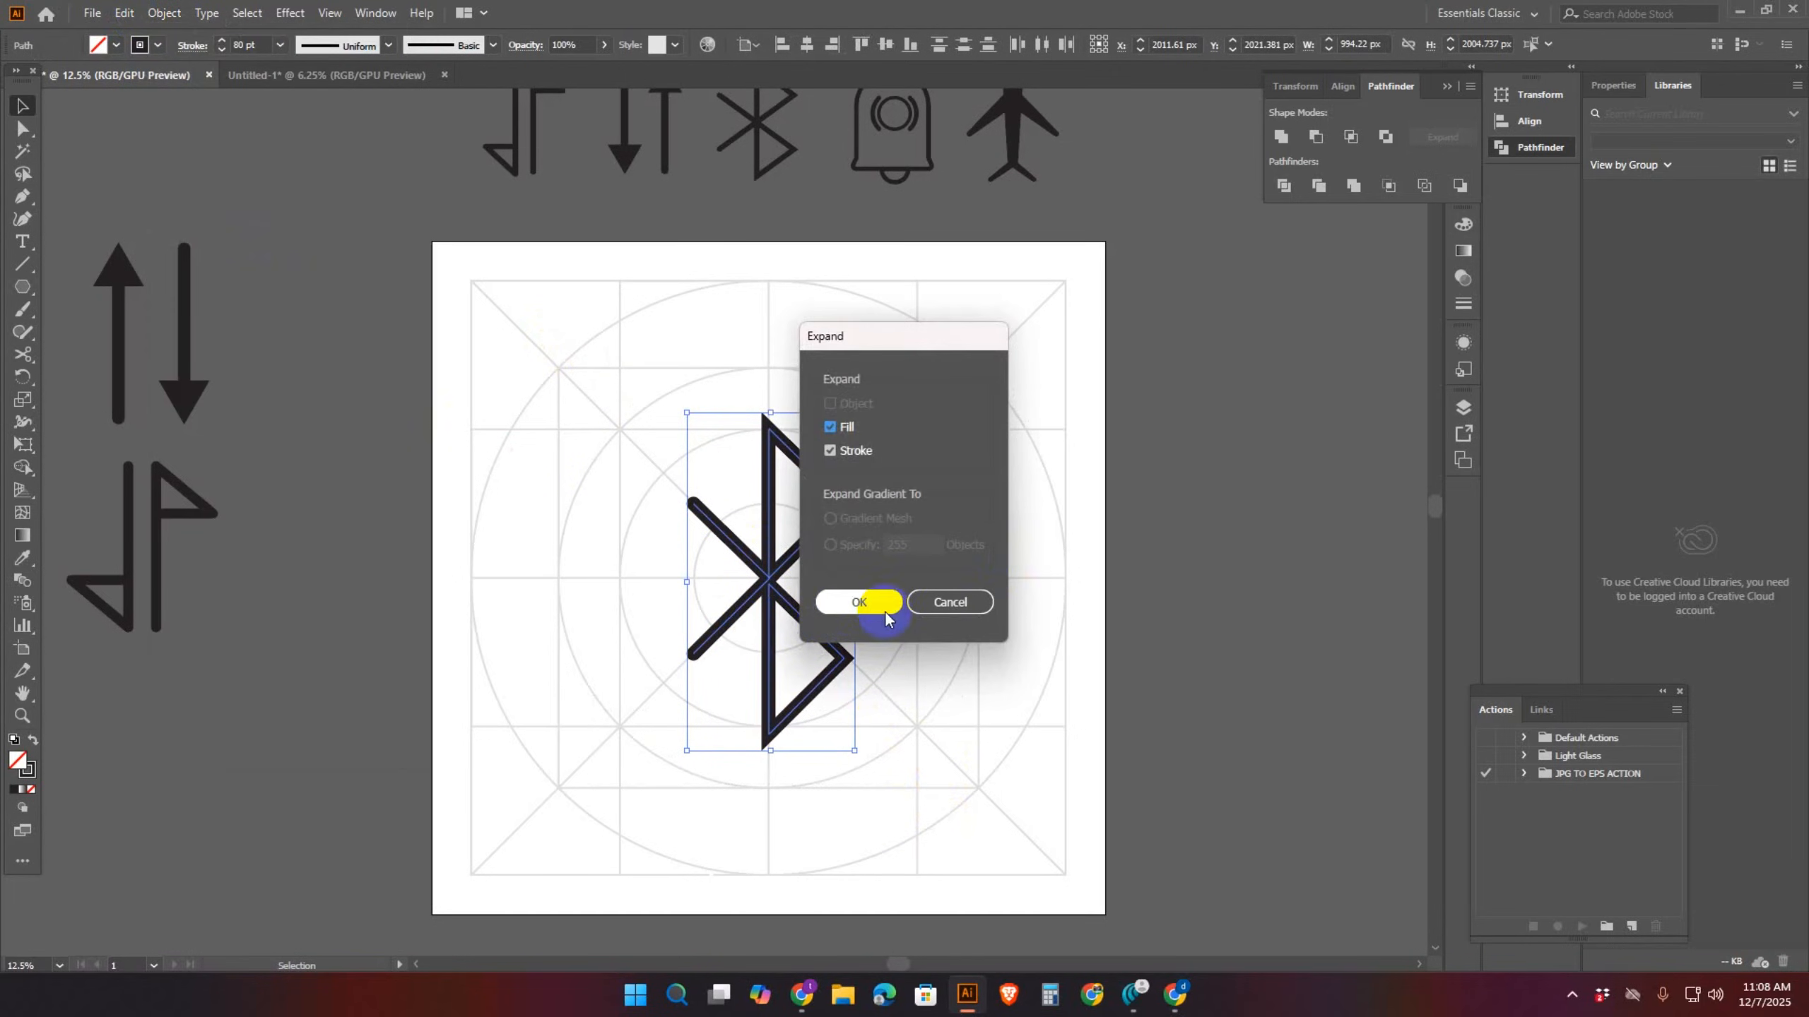
click(866, 604)
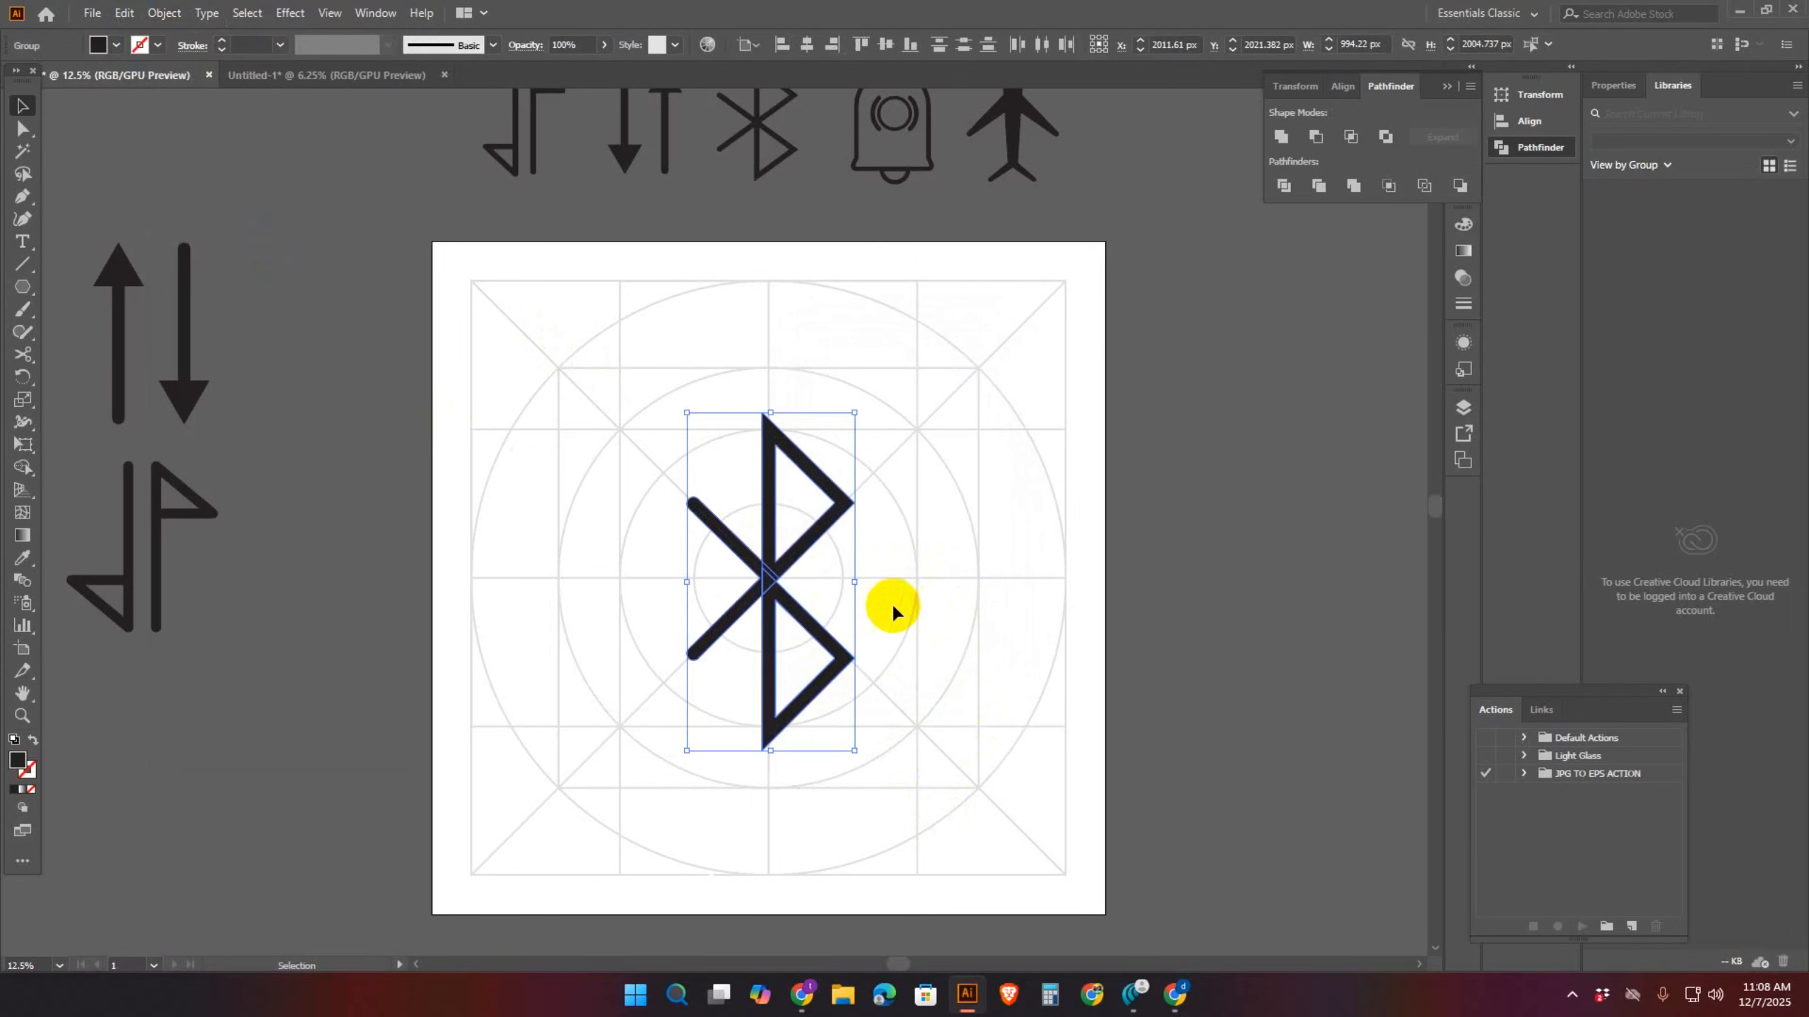
click(1281, 138)
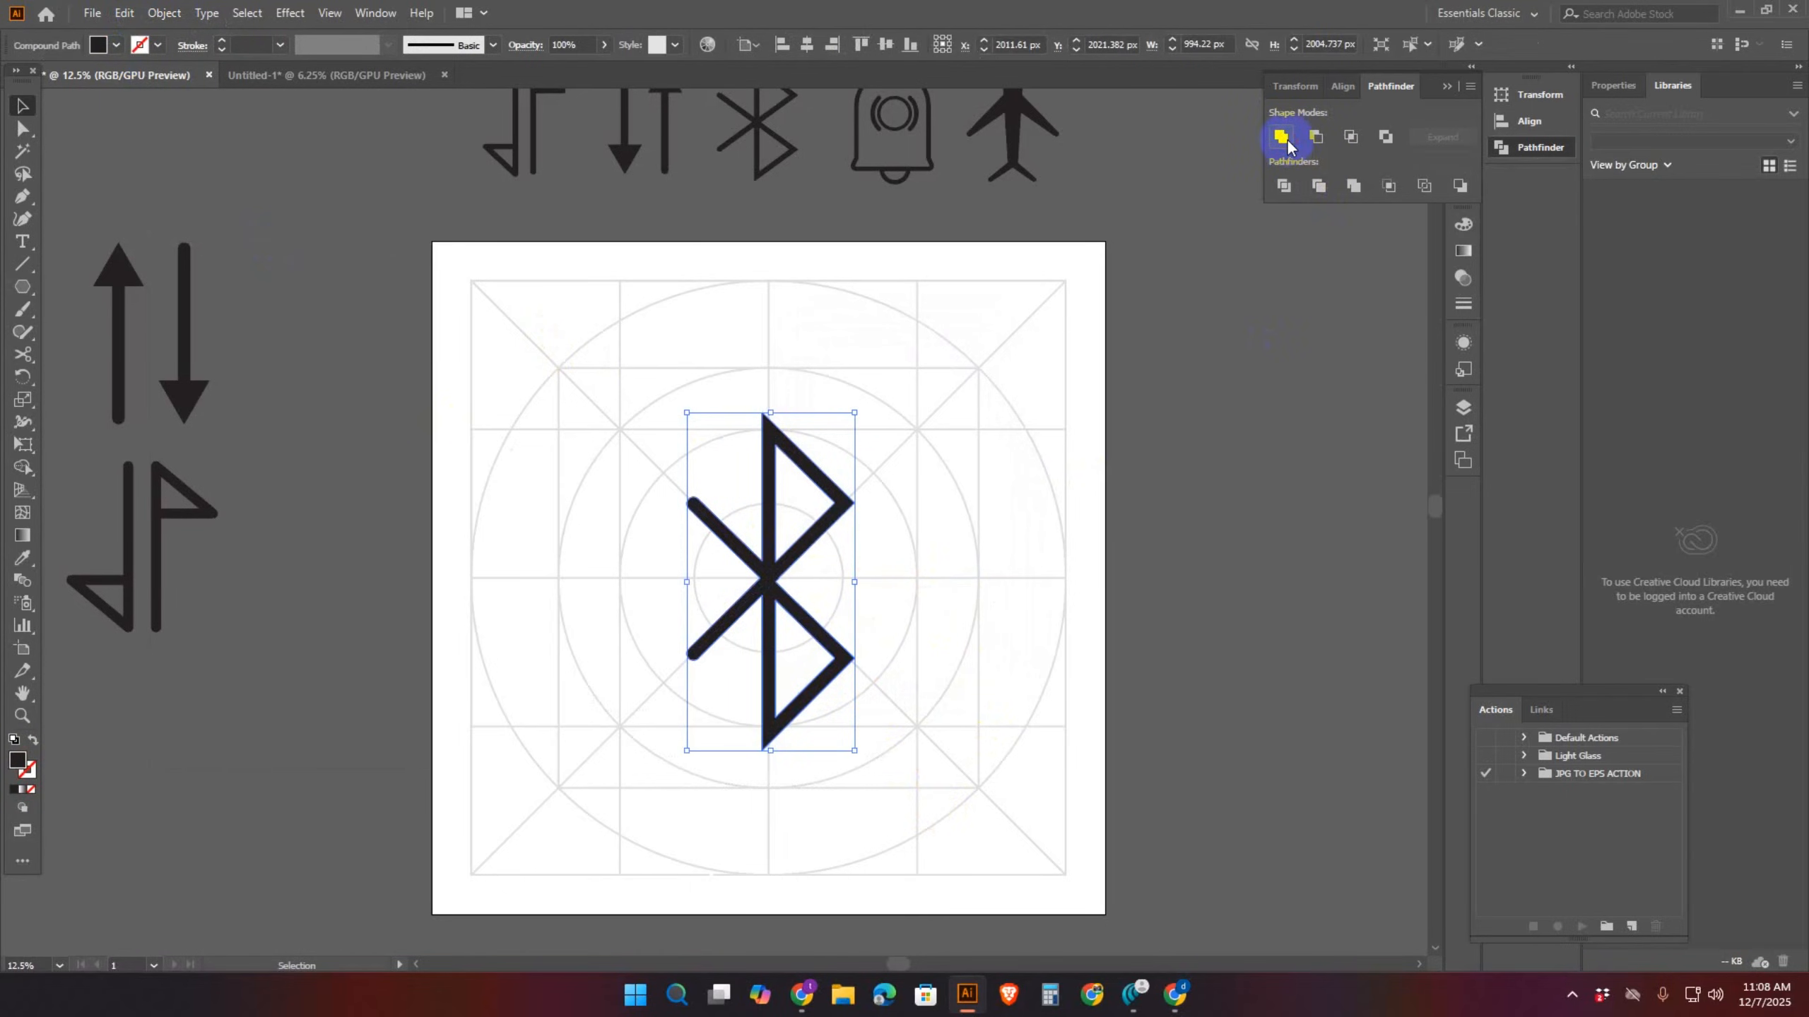
Scale the Bluetooth symbol down proportionally and place it beside the artboard, above the two finished arrow icons
click(596, 503)
click(763, 503)
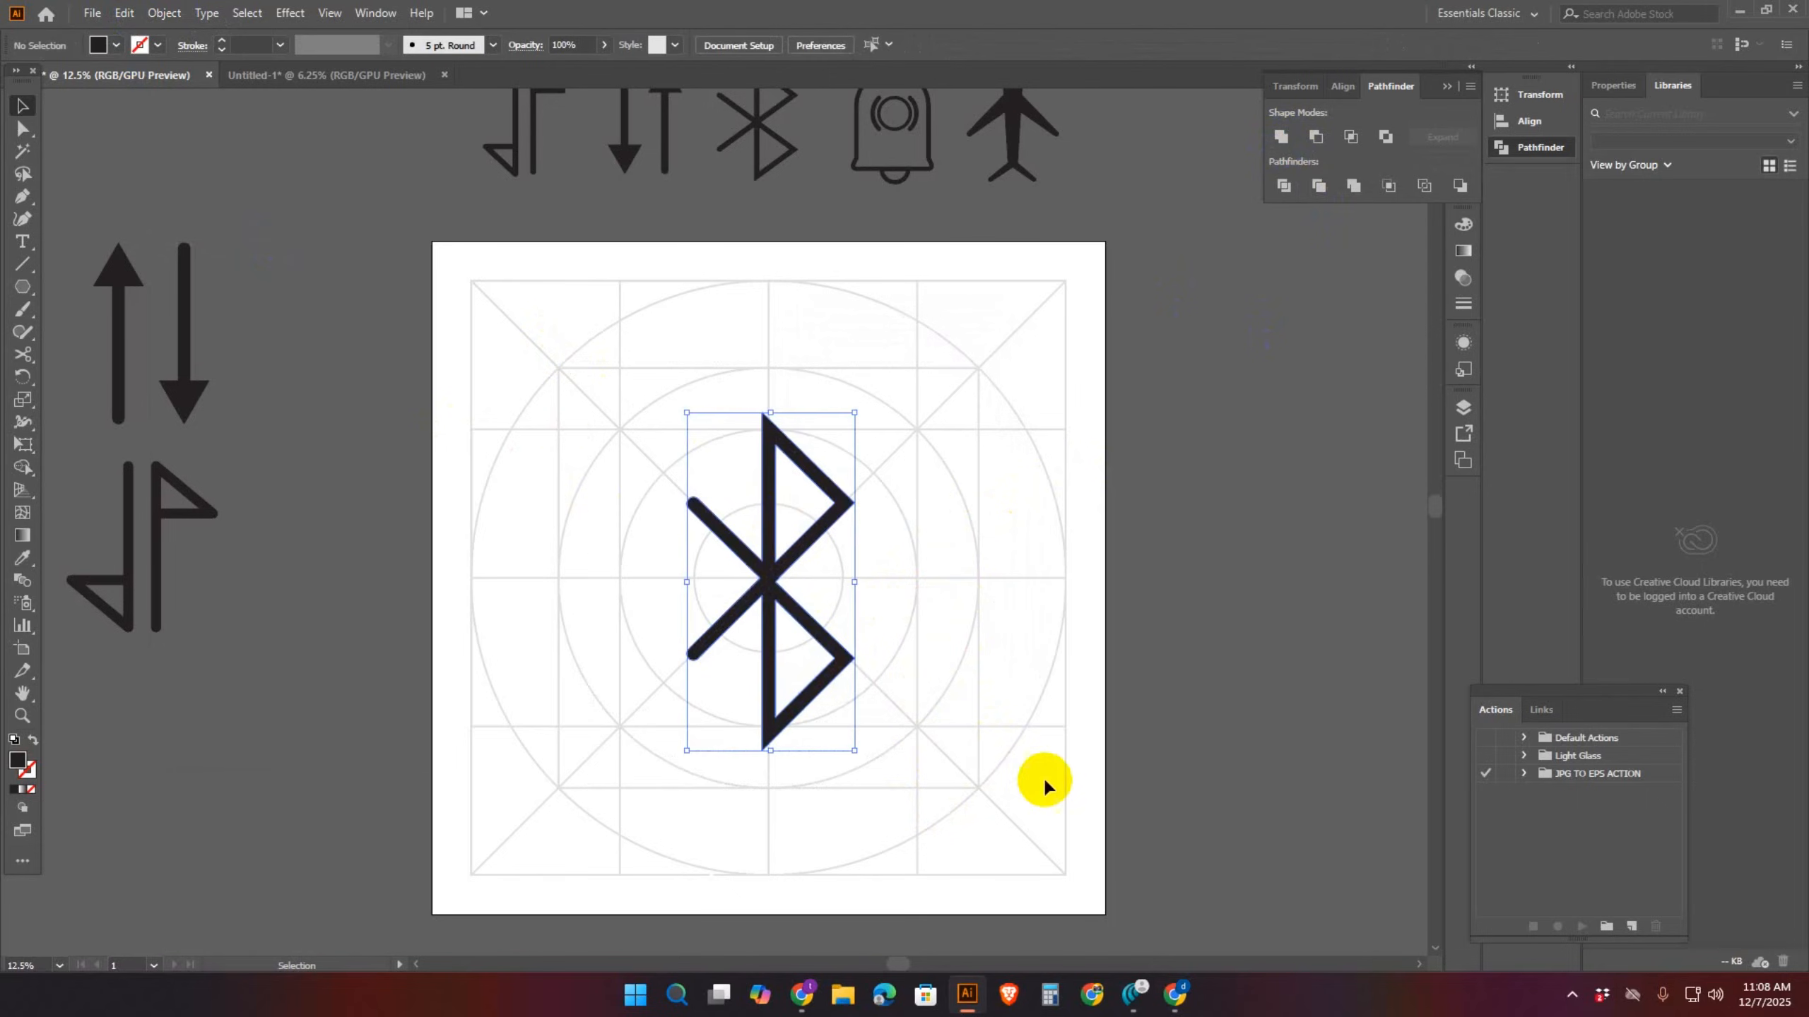
drag(853, 749, 837, 648)
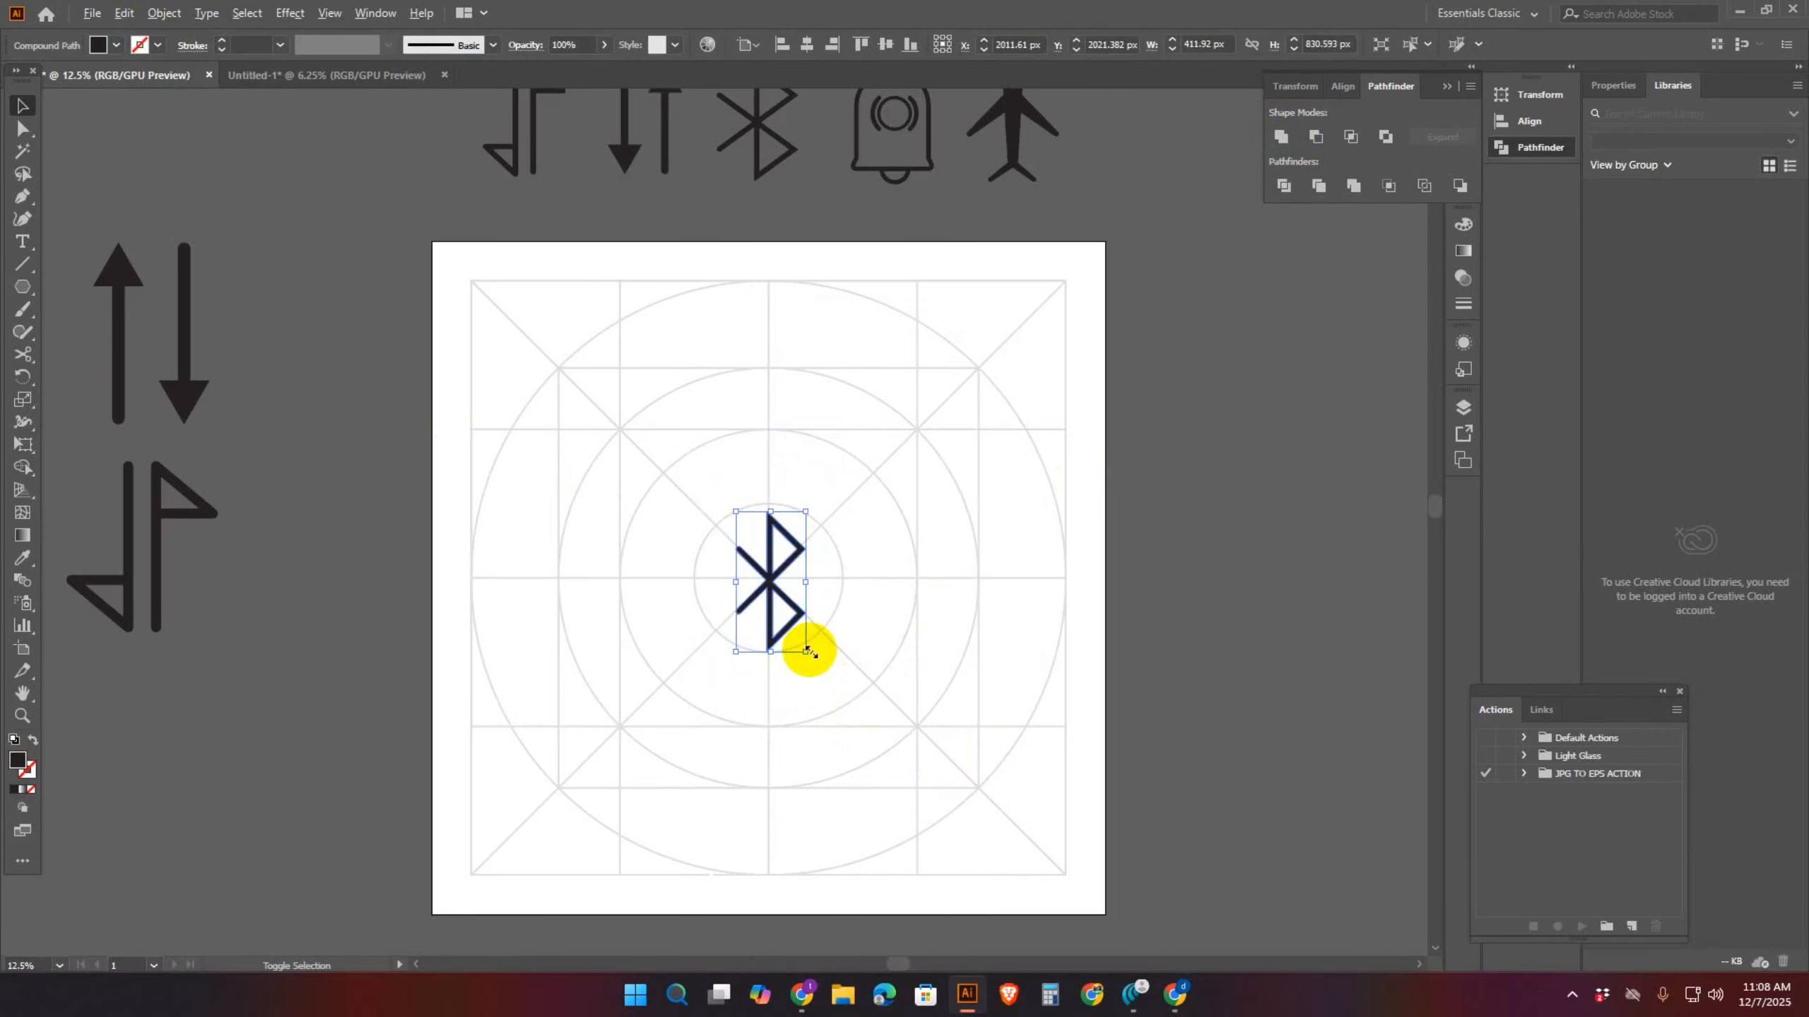
click(918, 619)
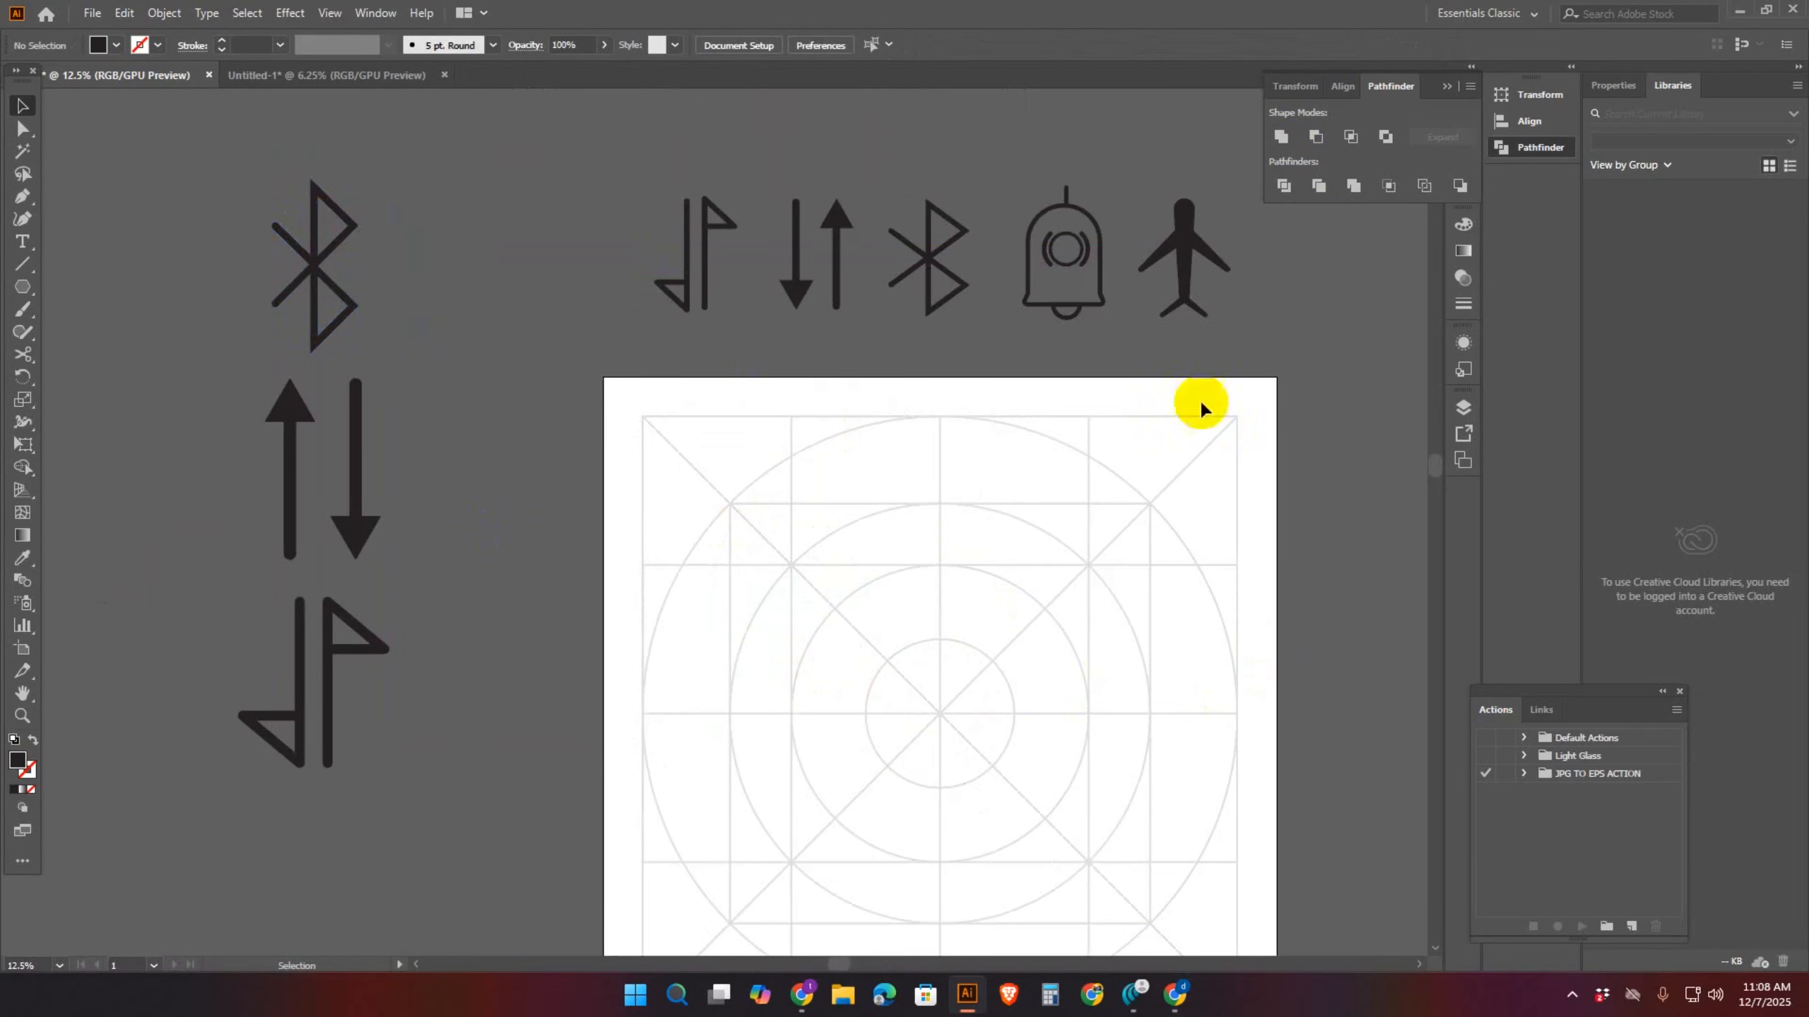
Draw an upright rectangle about 1219 by 1755 px centered on the grid, as tall as the second-smallest circle
drag(981, 433, 904, 379)
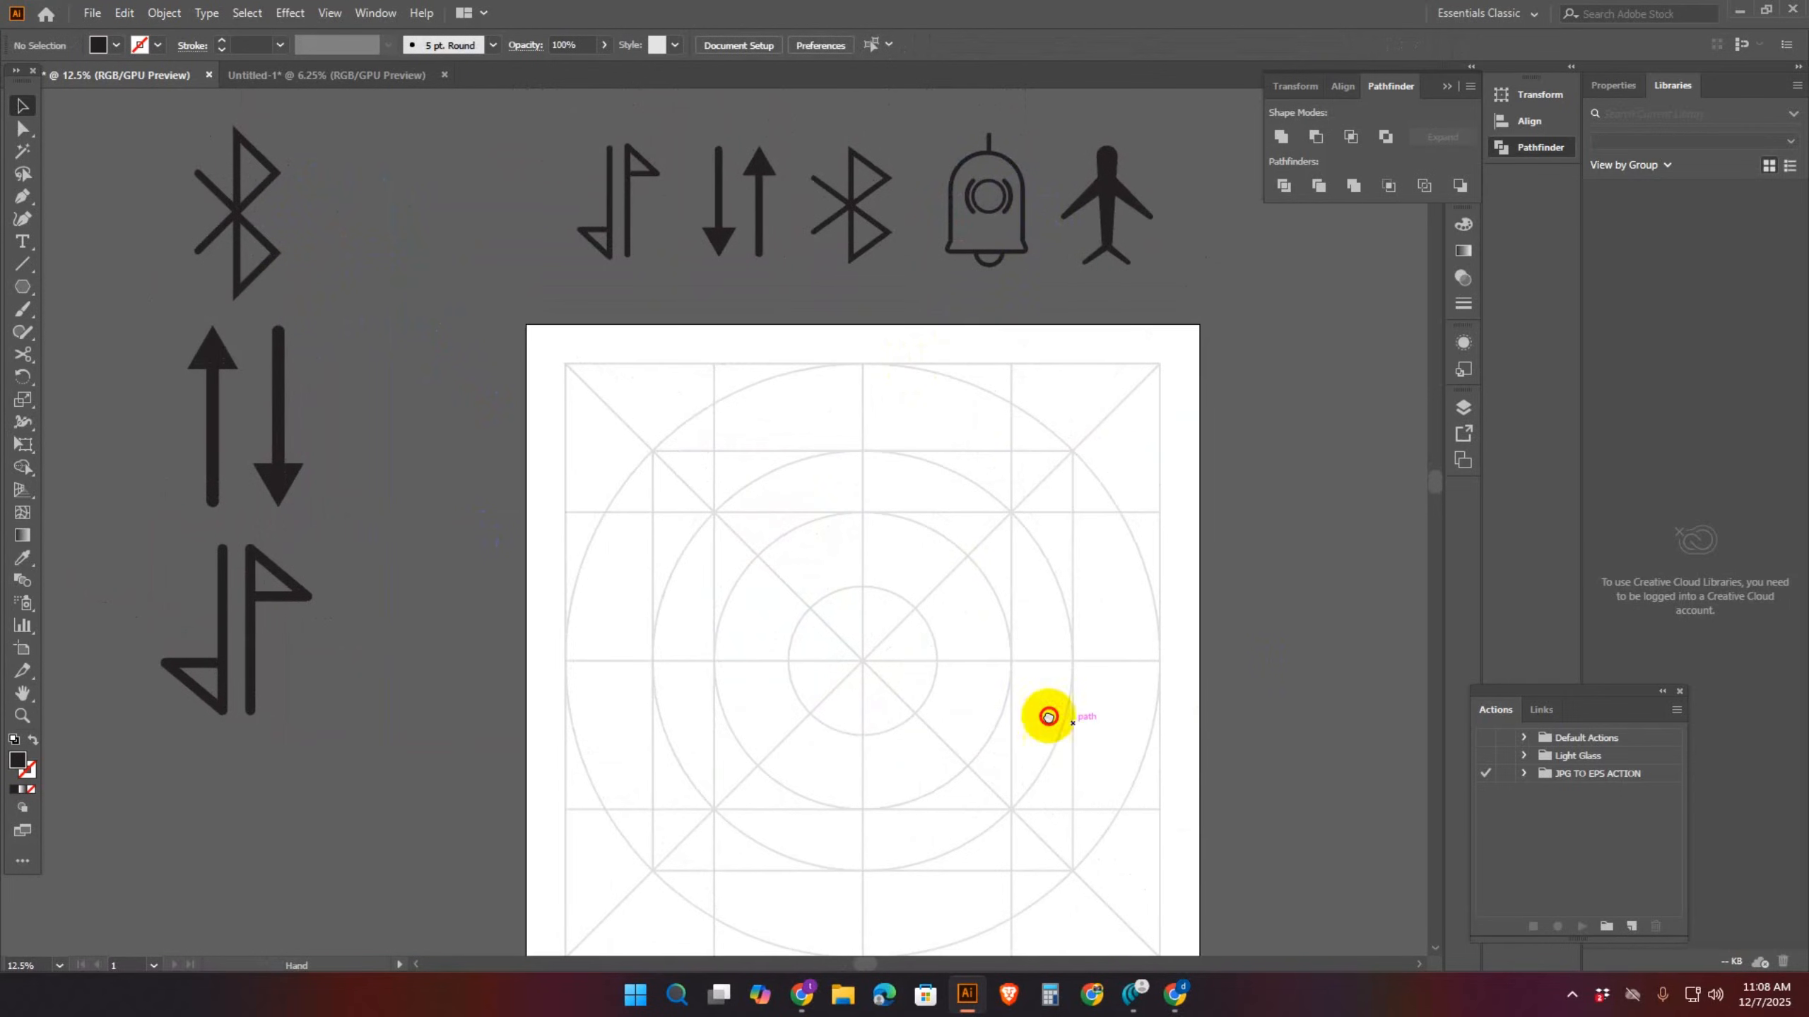
drag(1042, 719, 910, 632)
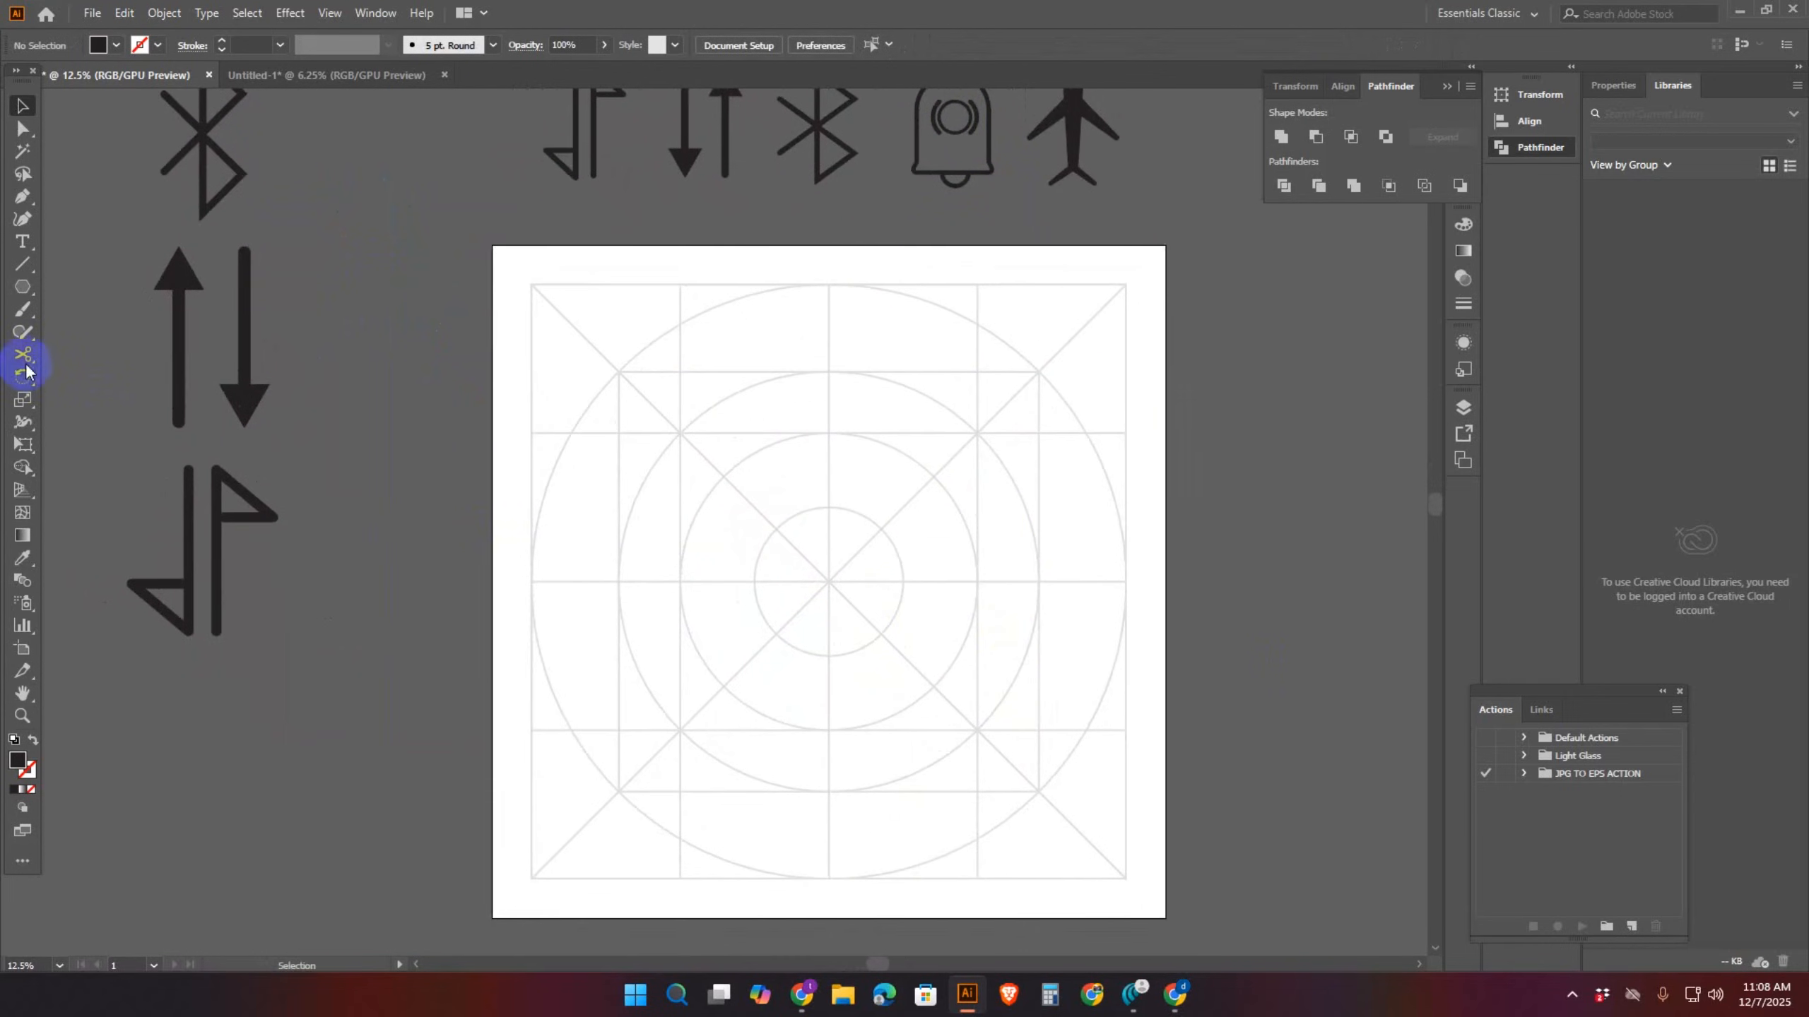
drag(24, 289, 93, 291)
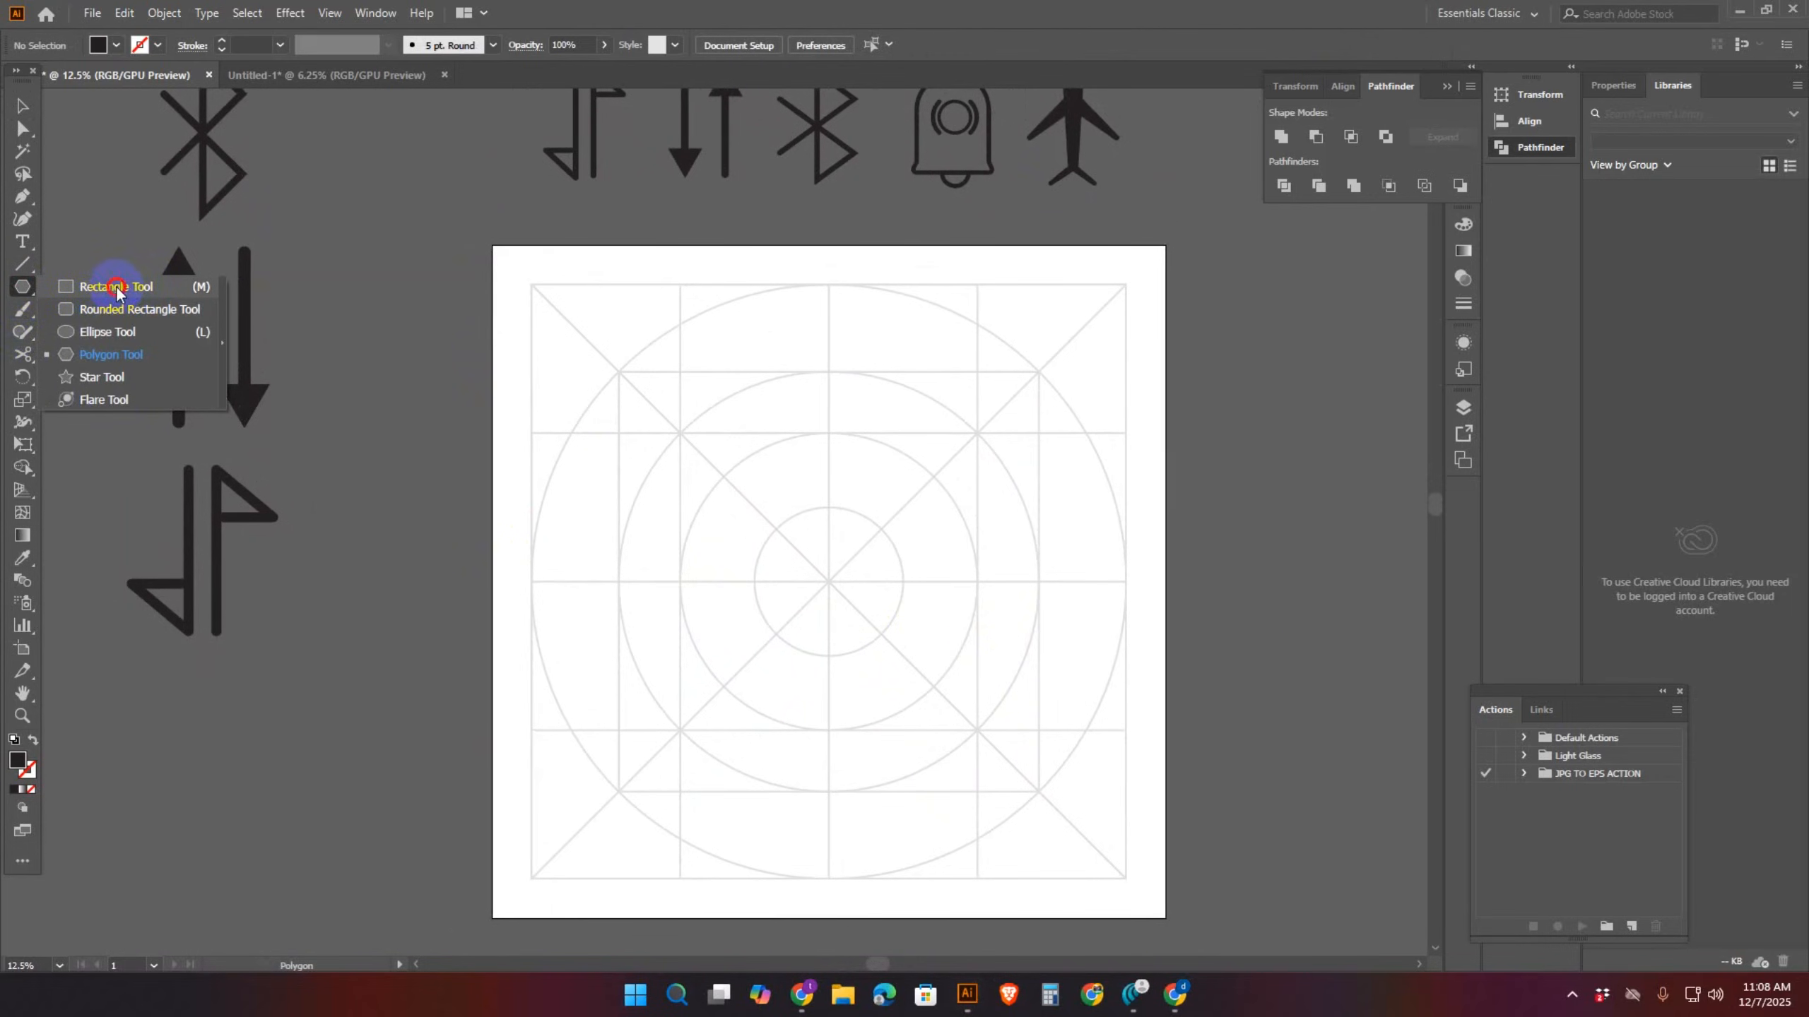
click(116, 288)
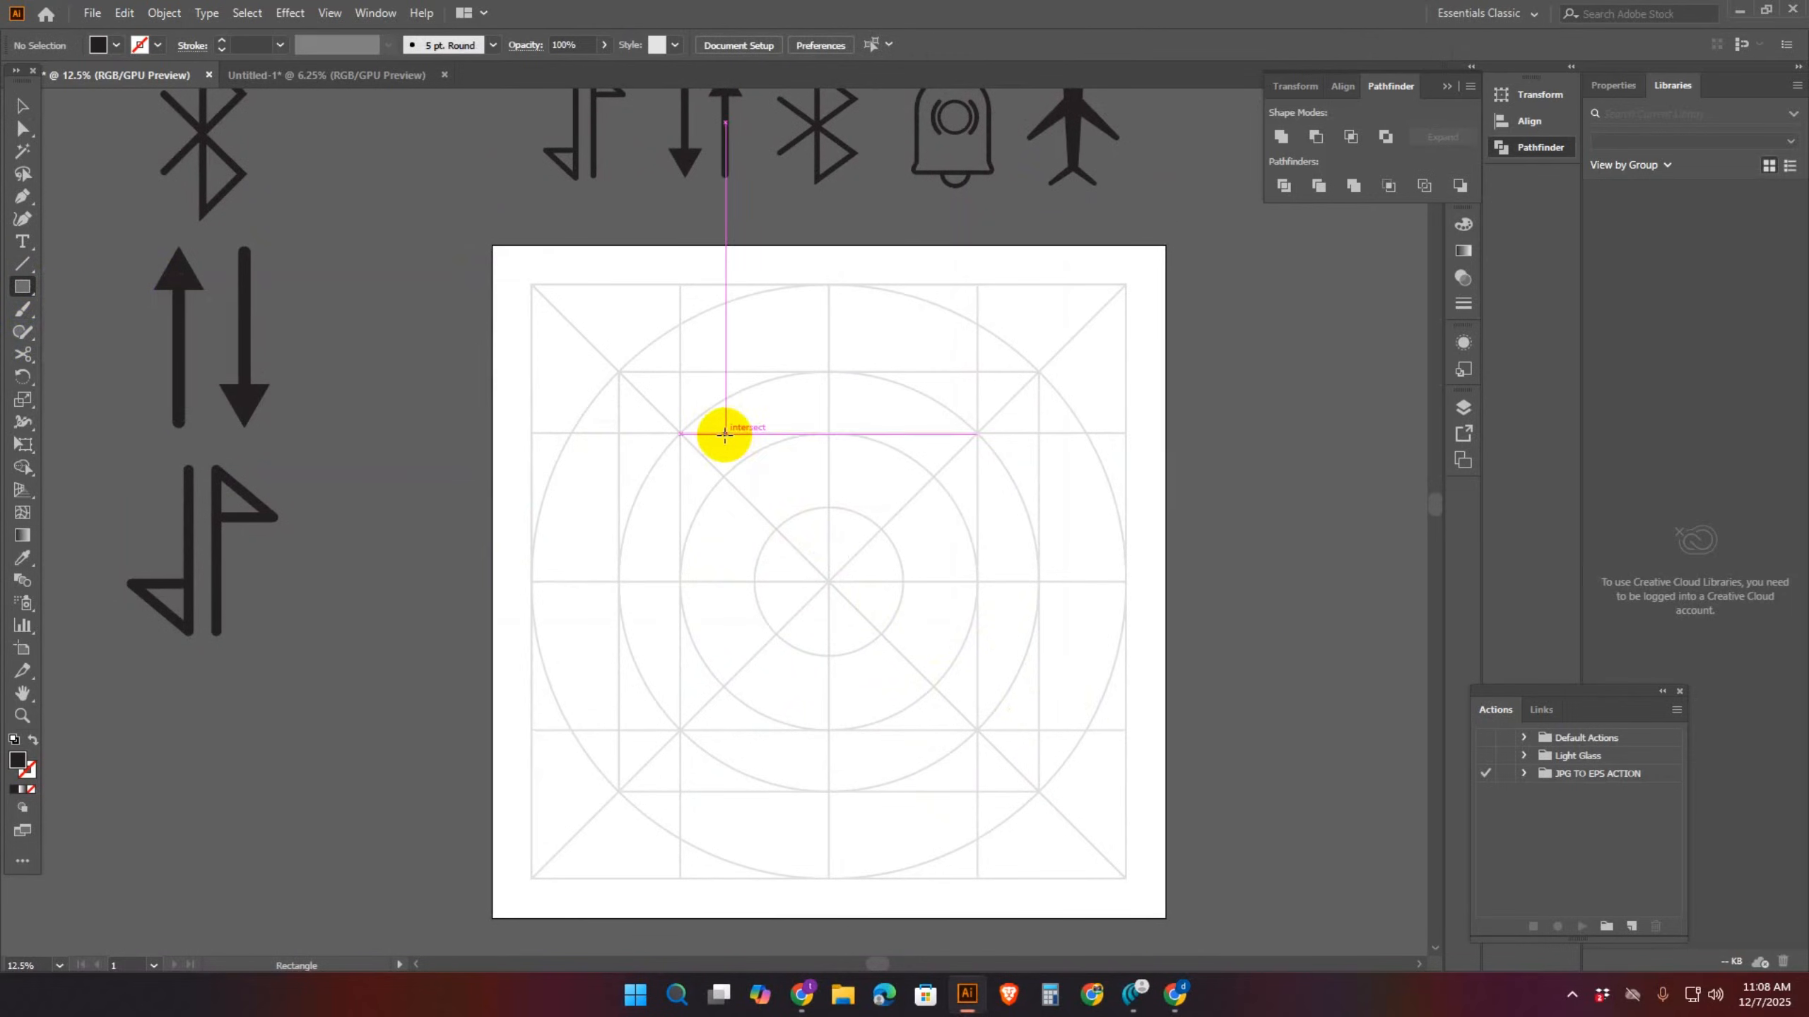
drag(724, 434, 931, 728)
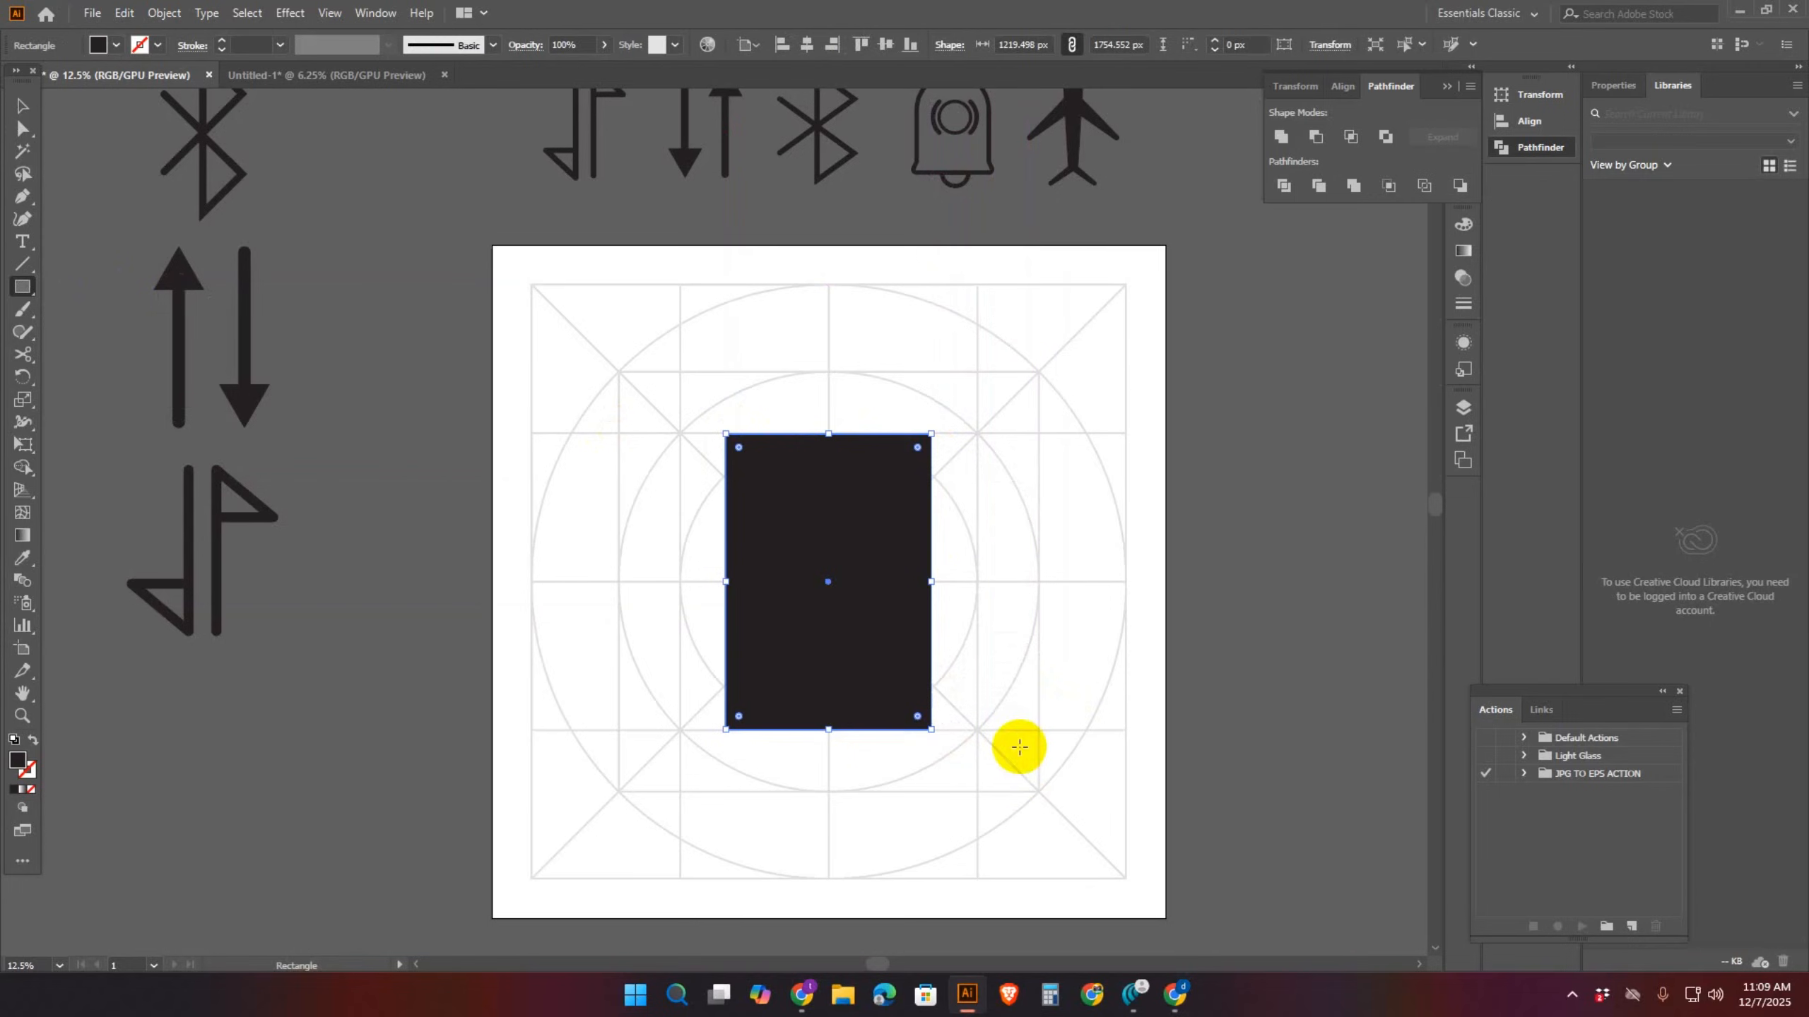
Give the rectangle no fill and a black 80 pt stroke
click(118, 44)
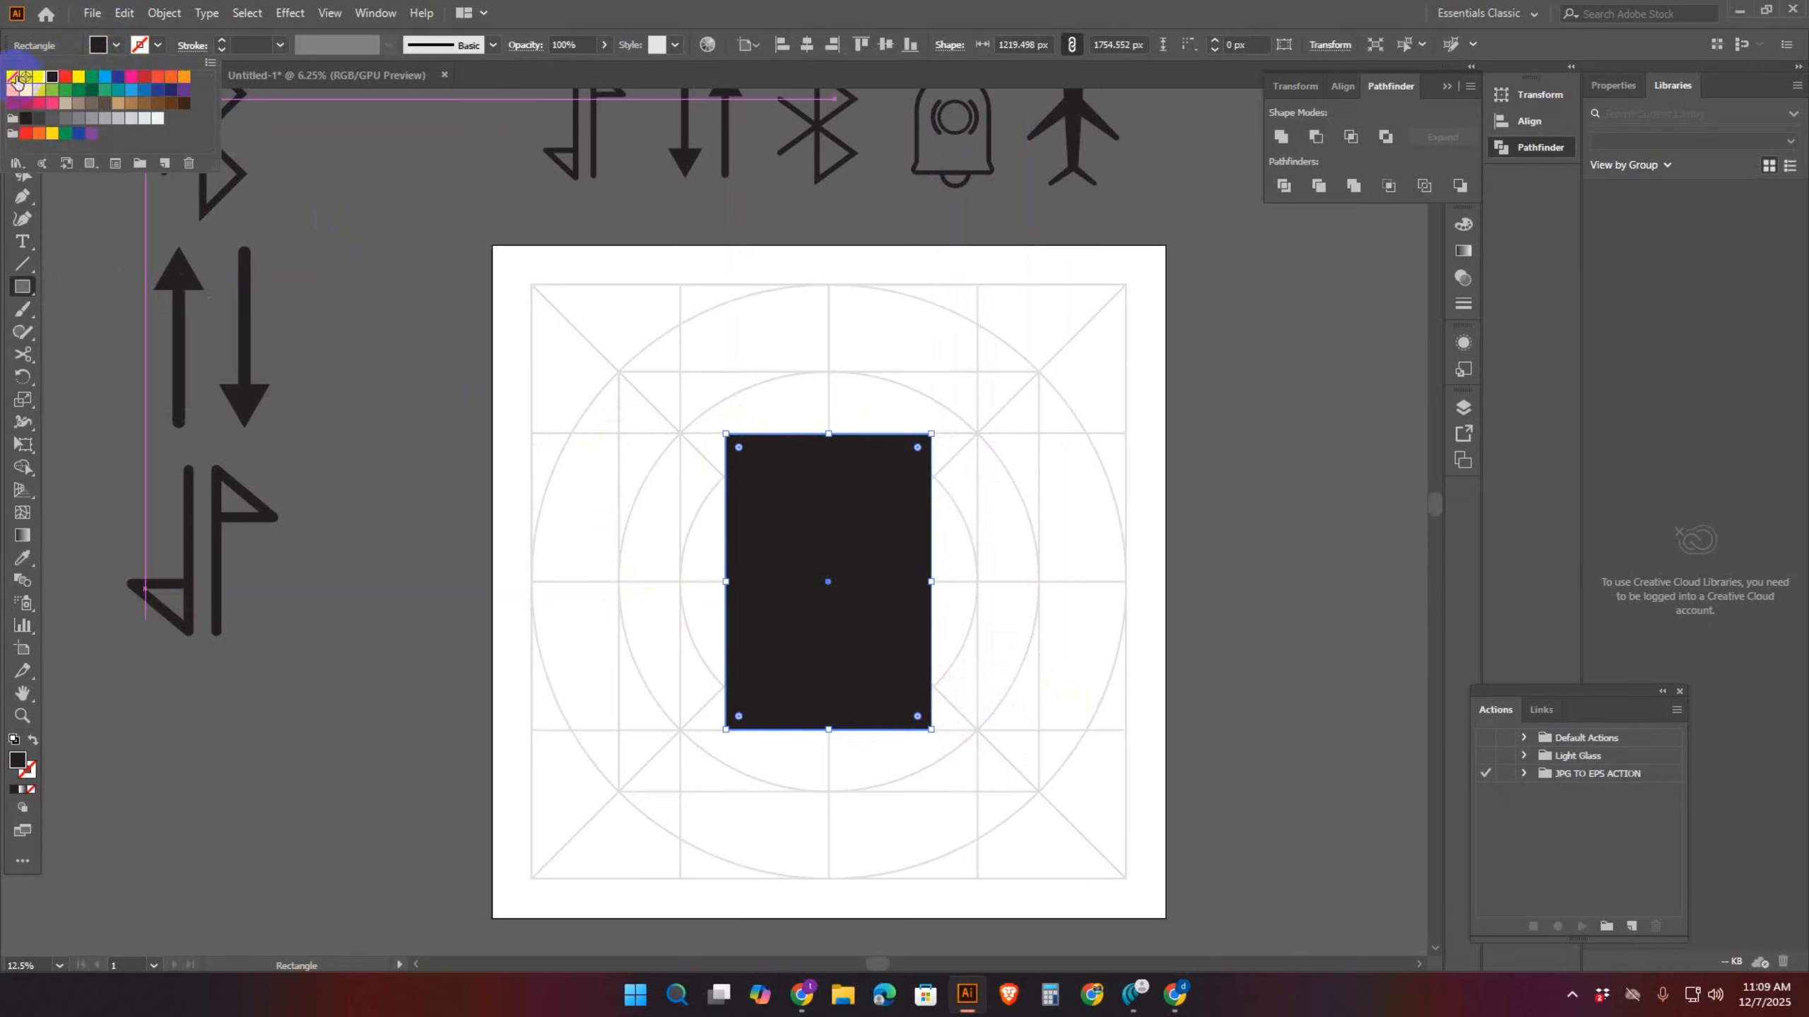
click(14, 78)
click(158, 47)
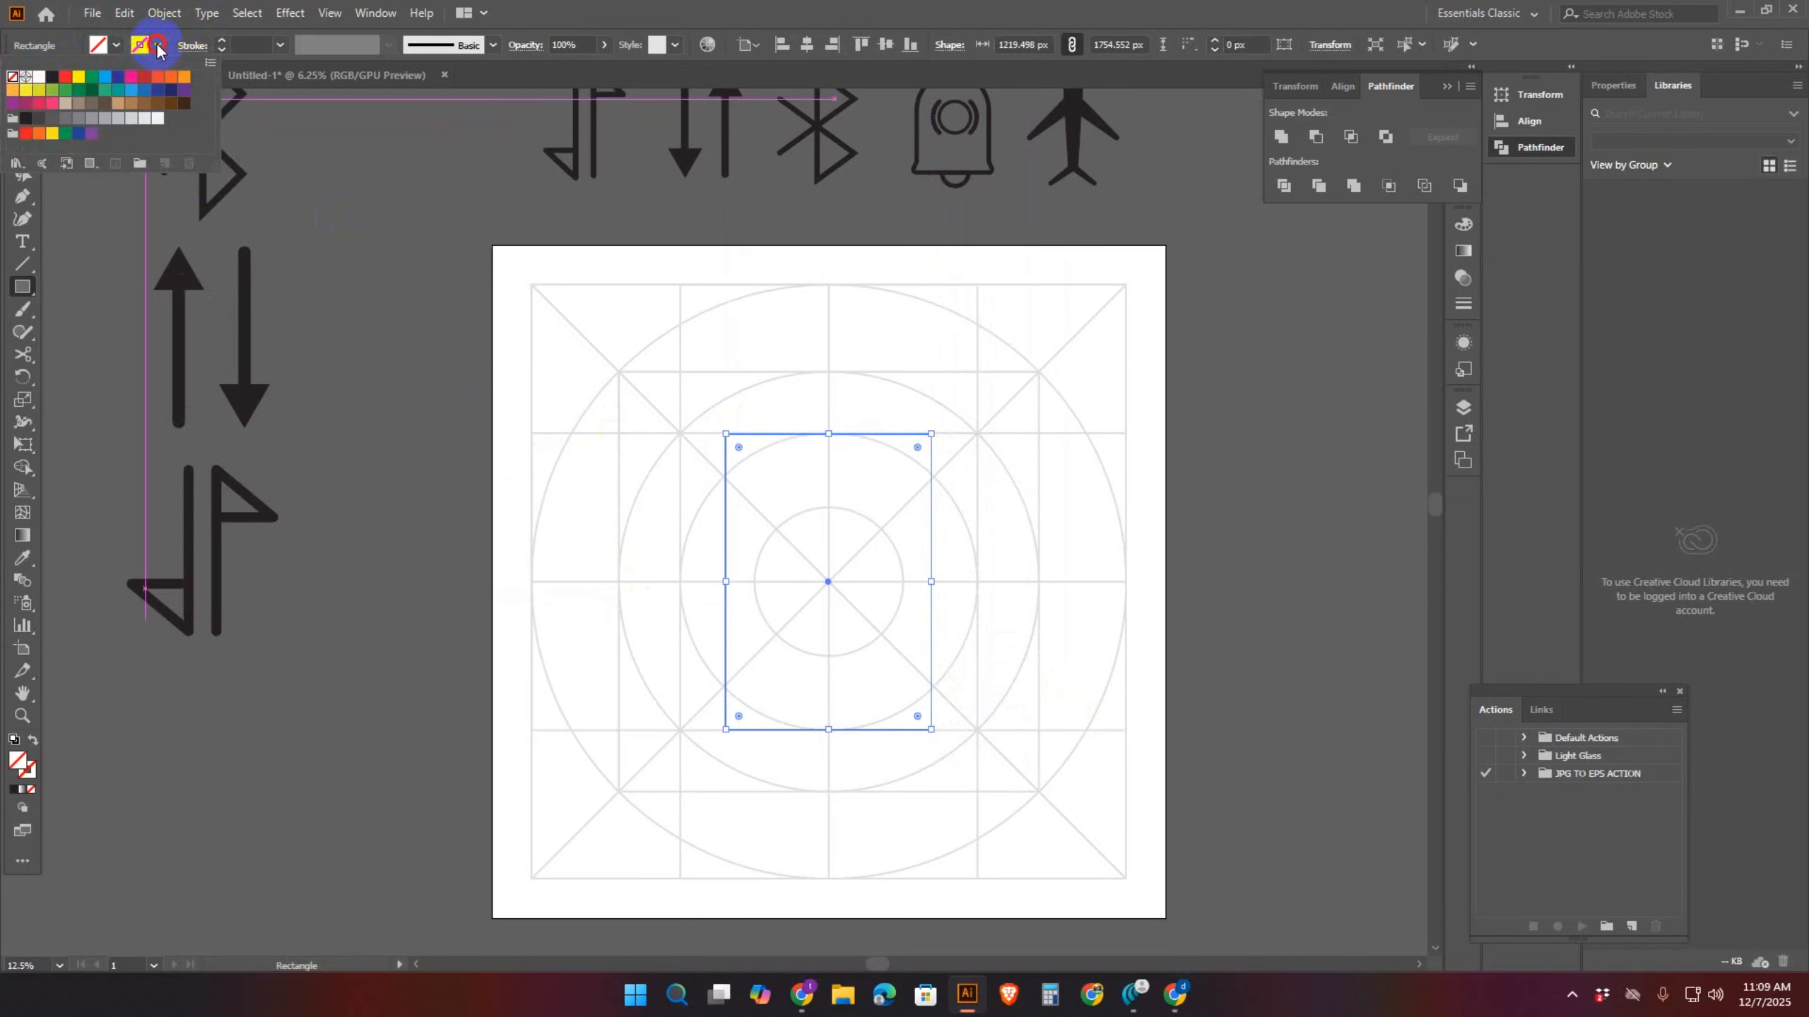
click(53, 81)
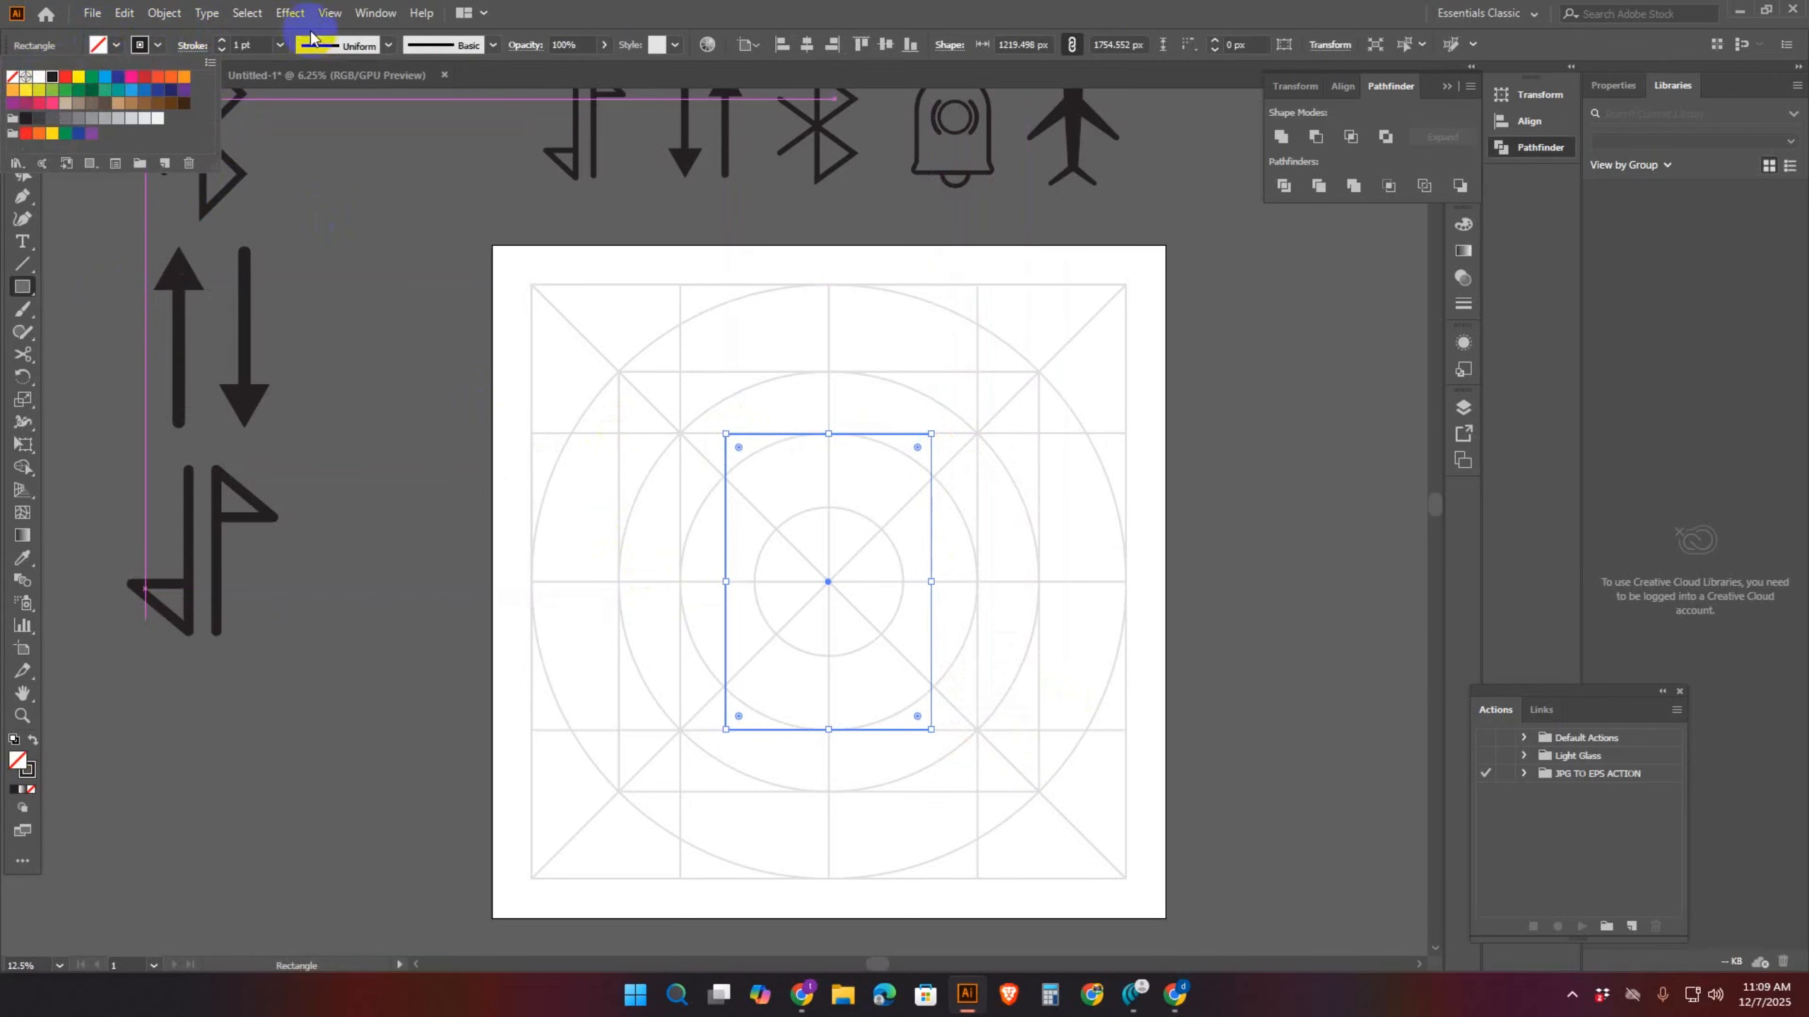
click(260, 45)
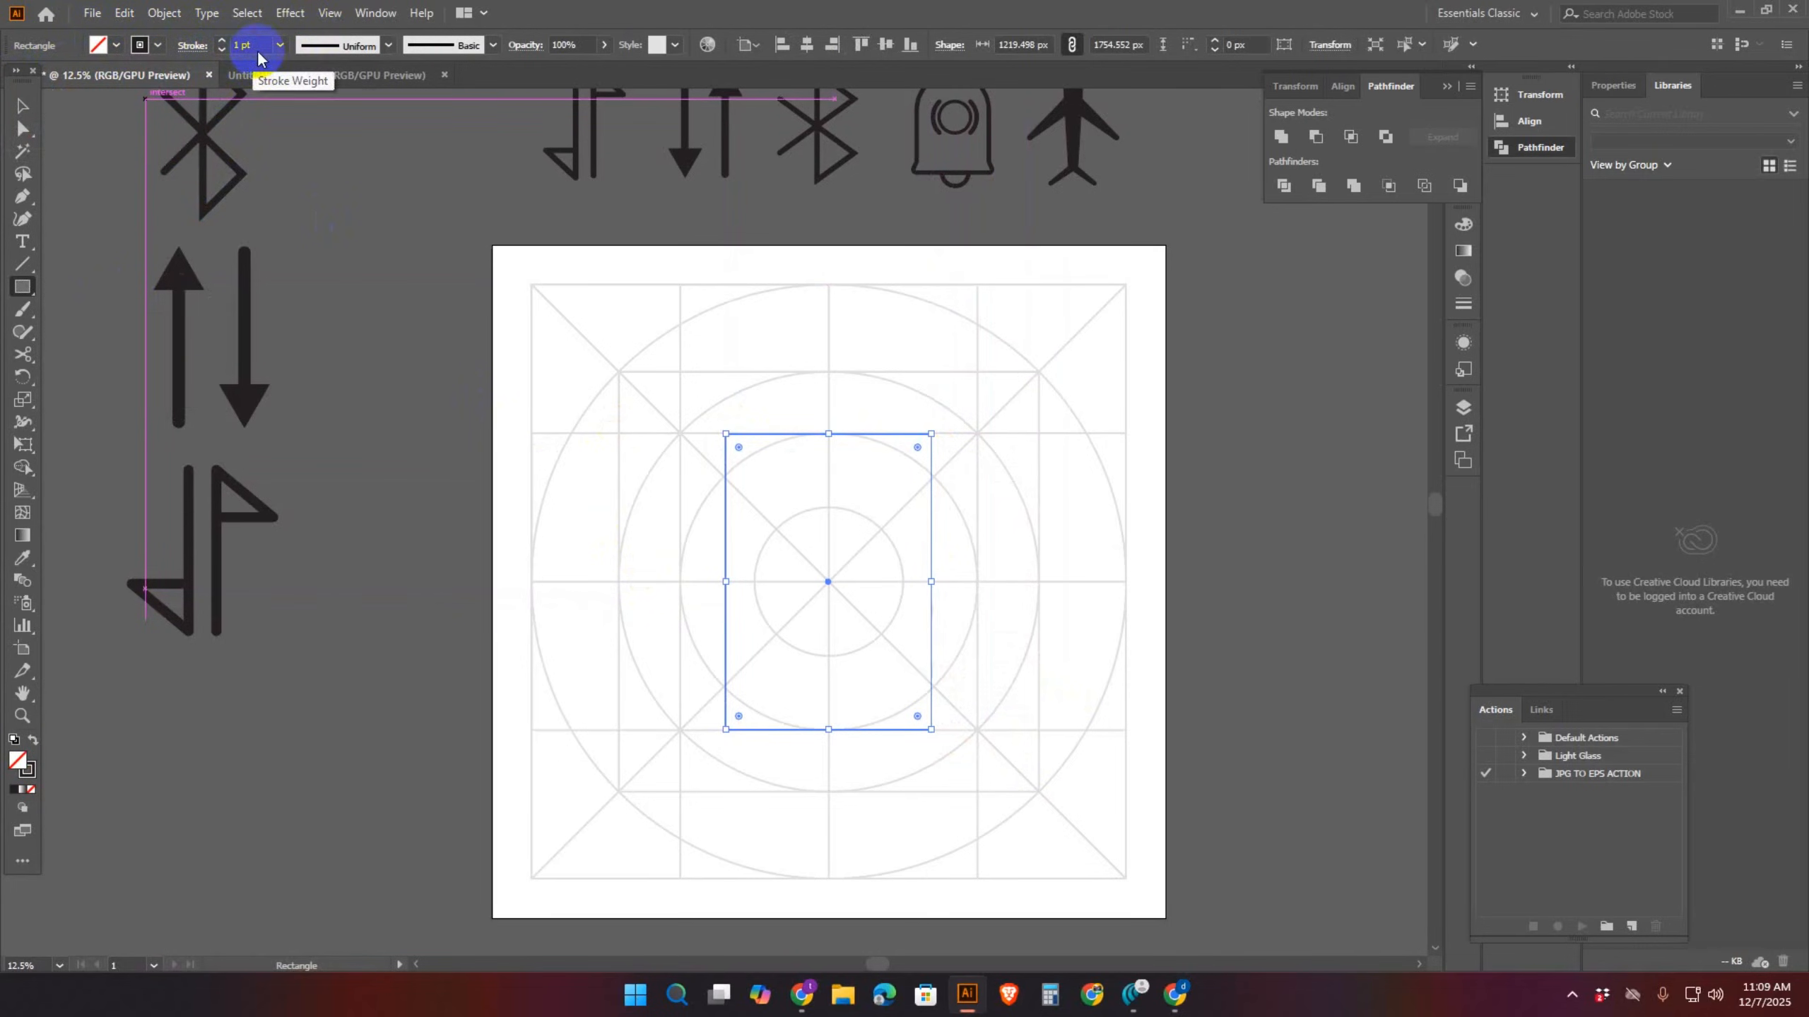
double_click(242, 45)
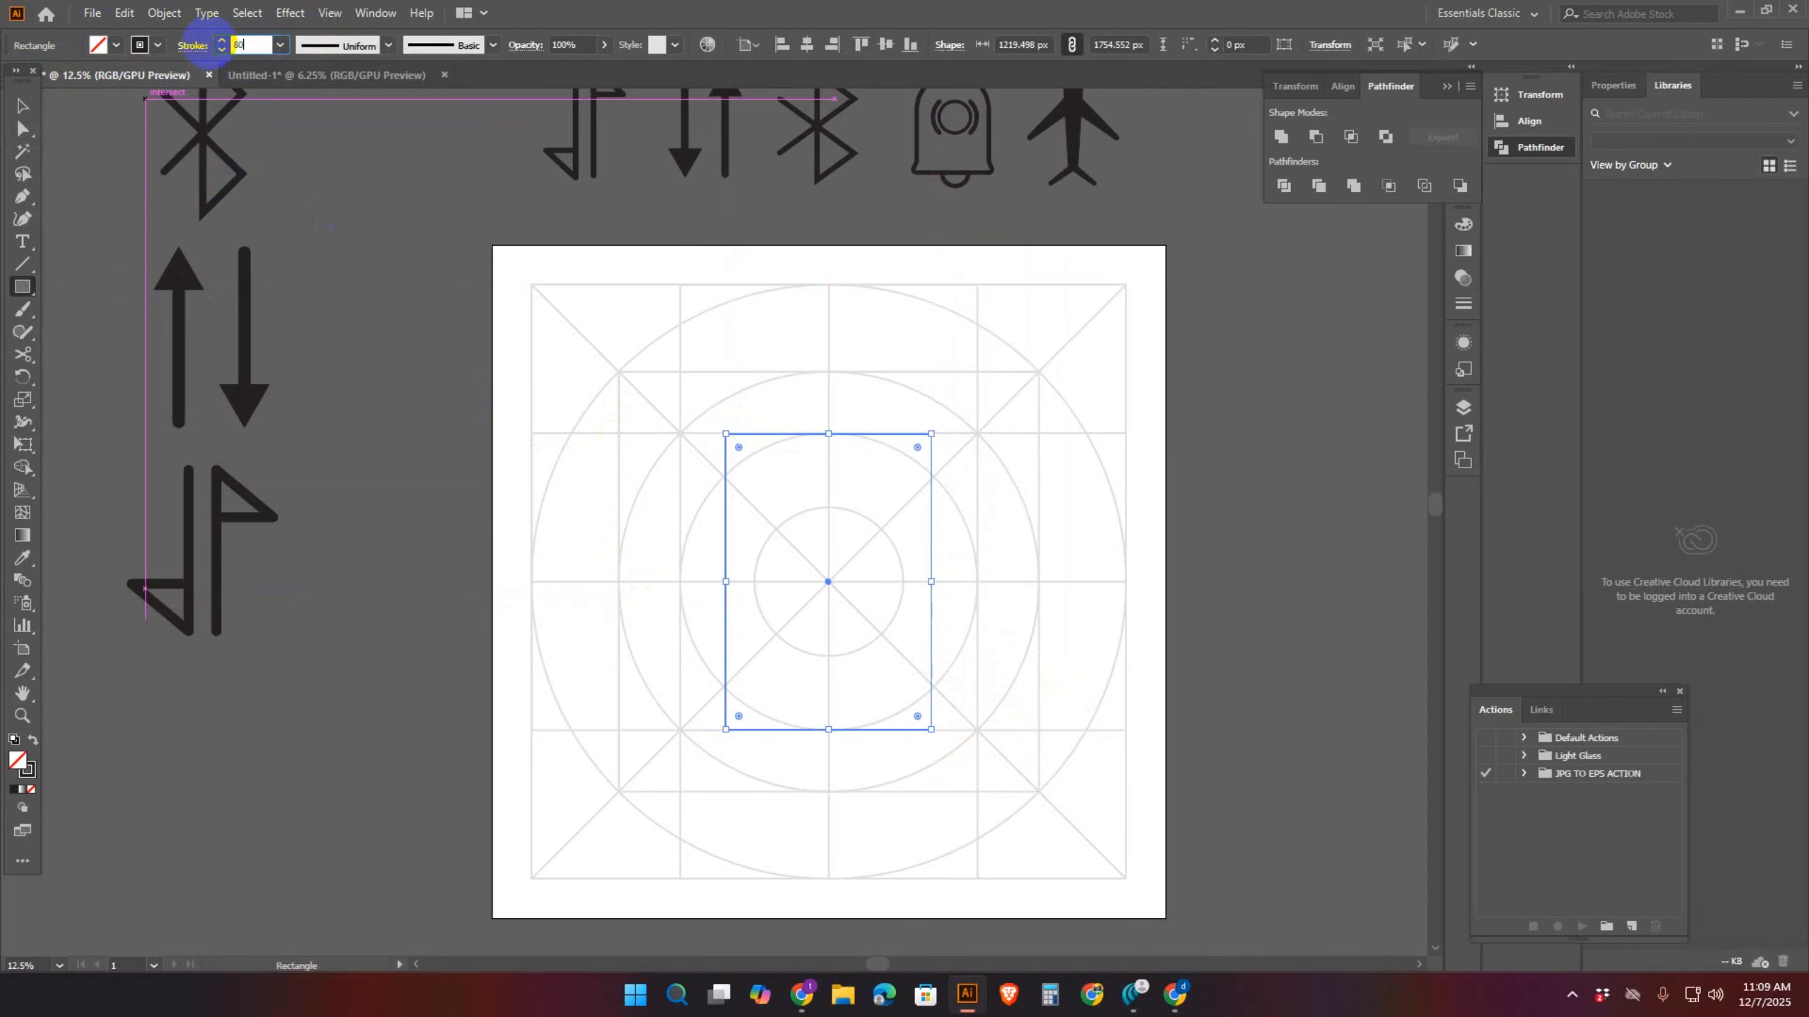
click(21, 107)
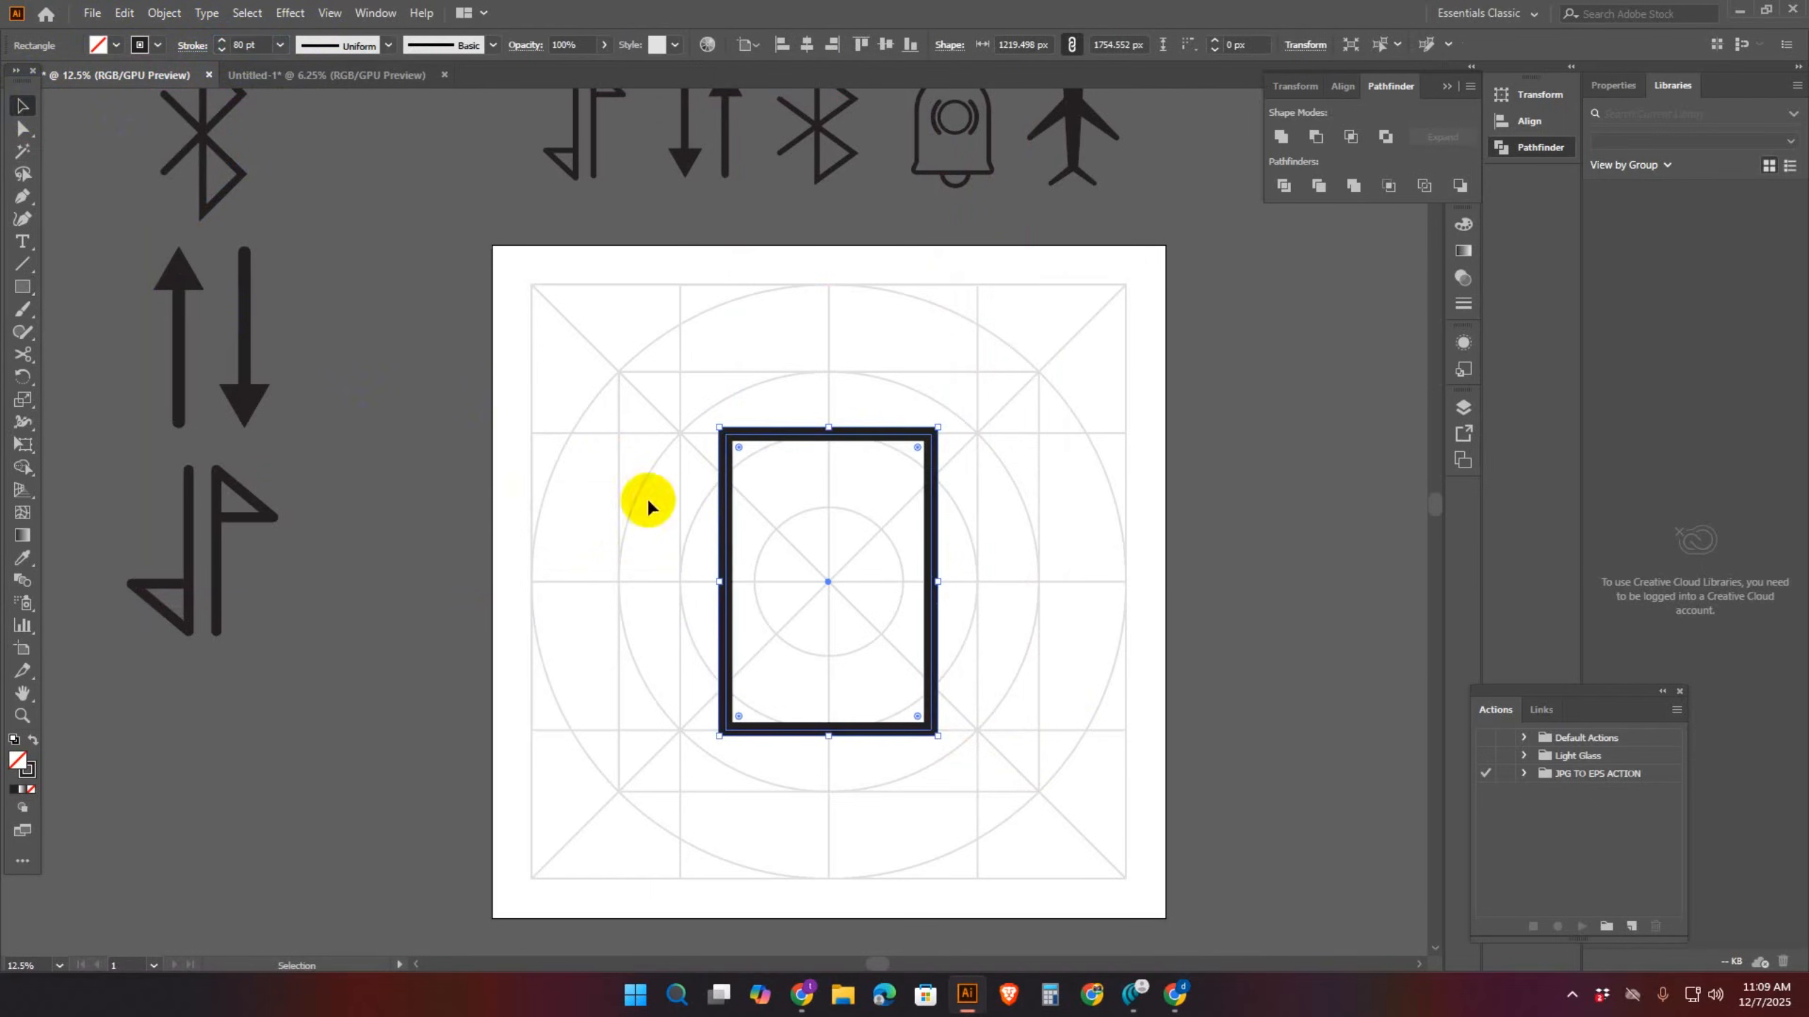
Round the rectangle's two upper corners to the maximum radius so that its top becomes a semicircular arch
click(740, 453)
click(930, 463)
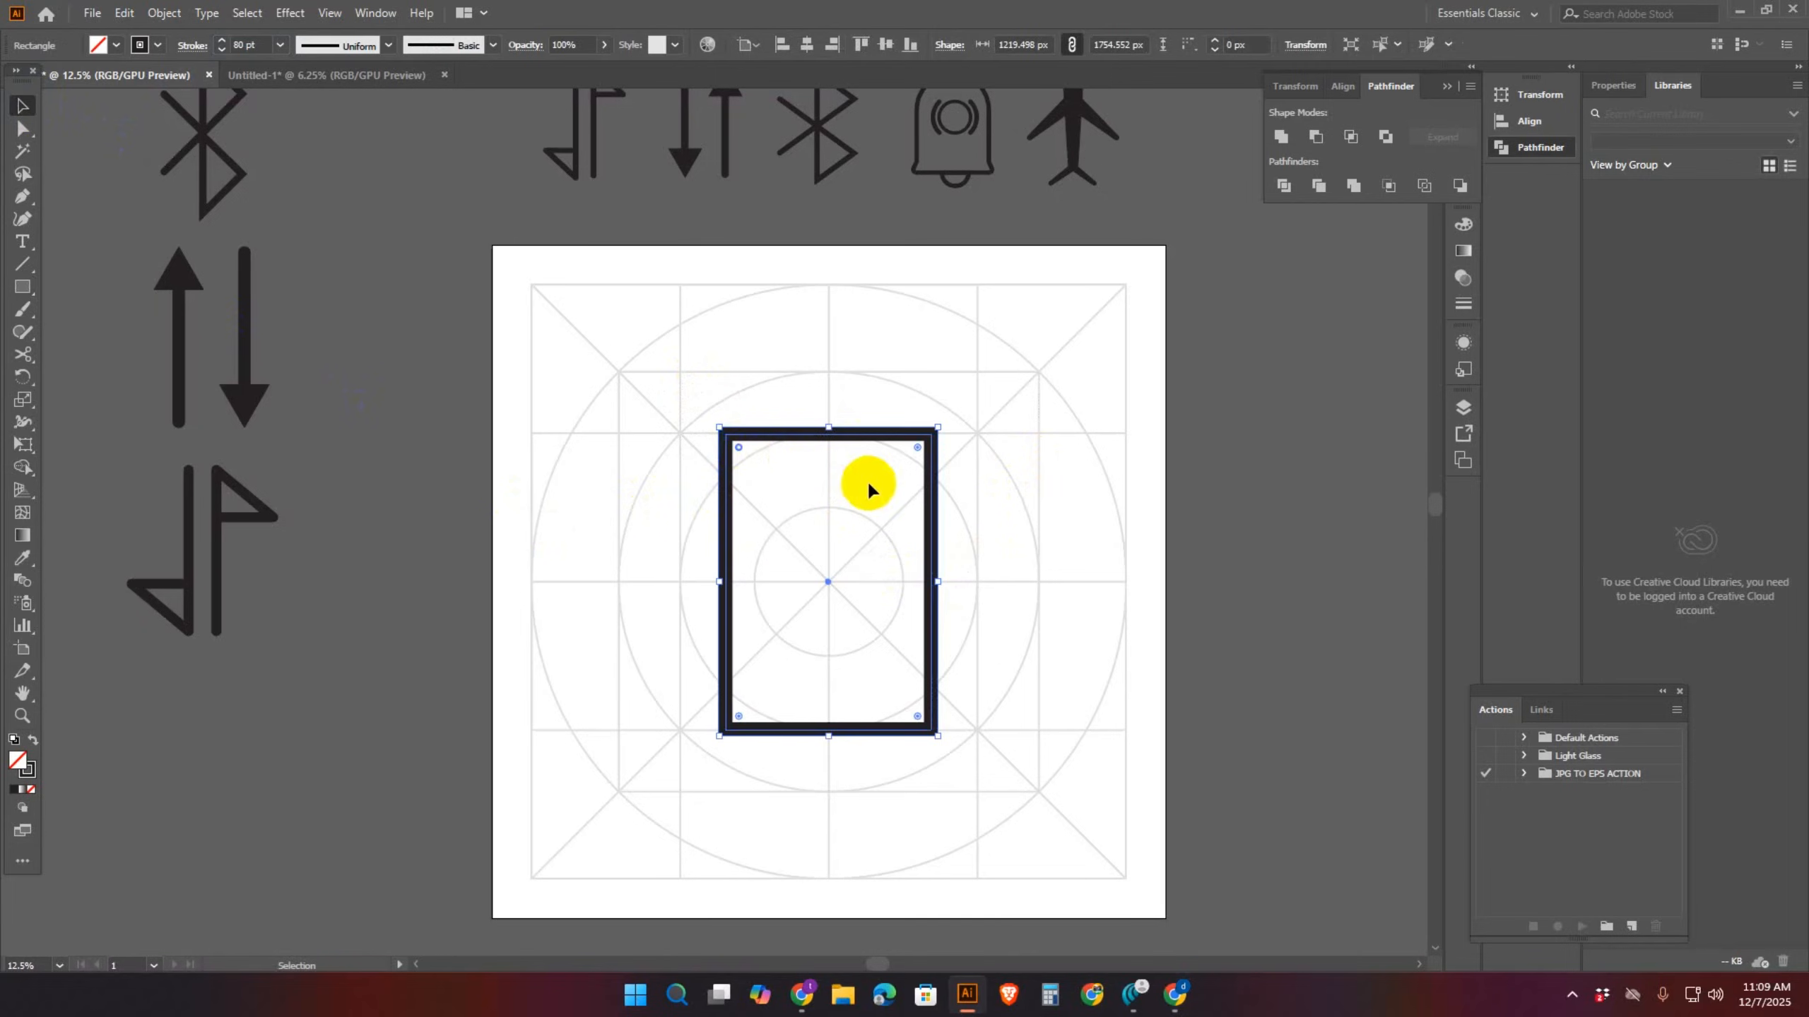
key(shift)
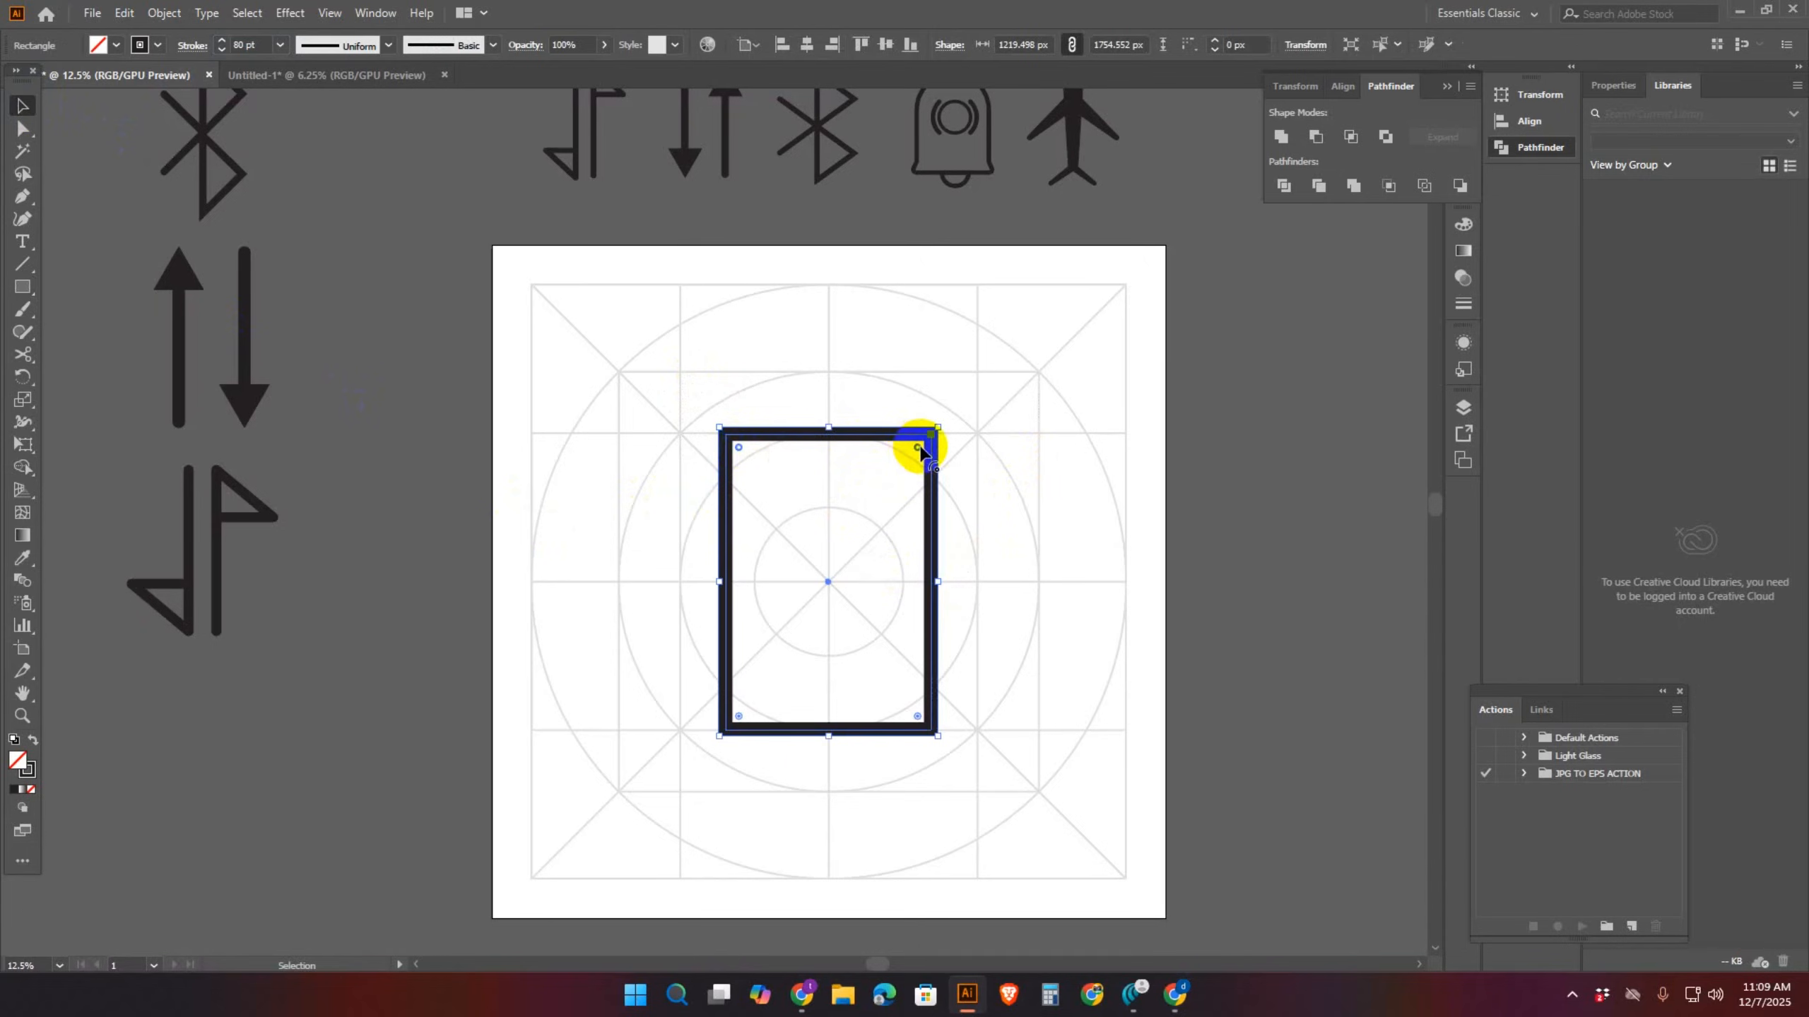
drag(917, 450, 780, 694)
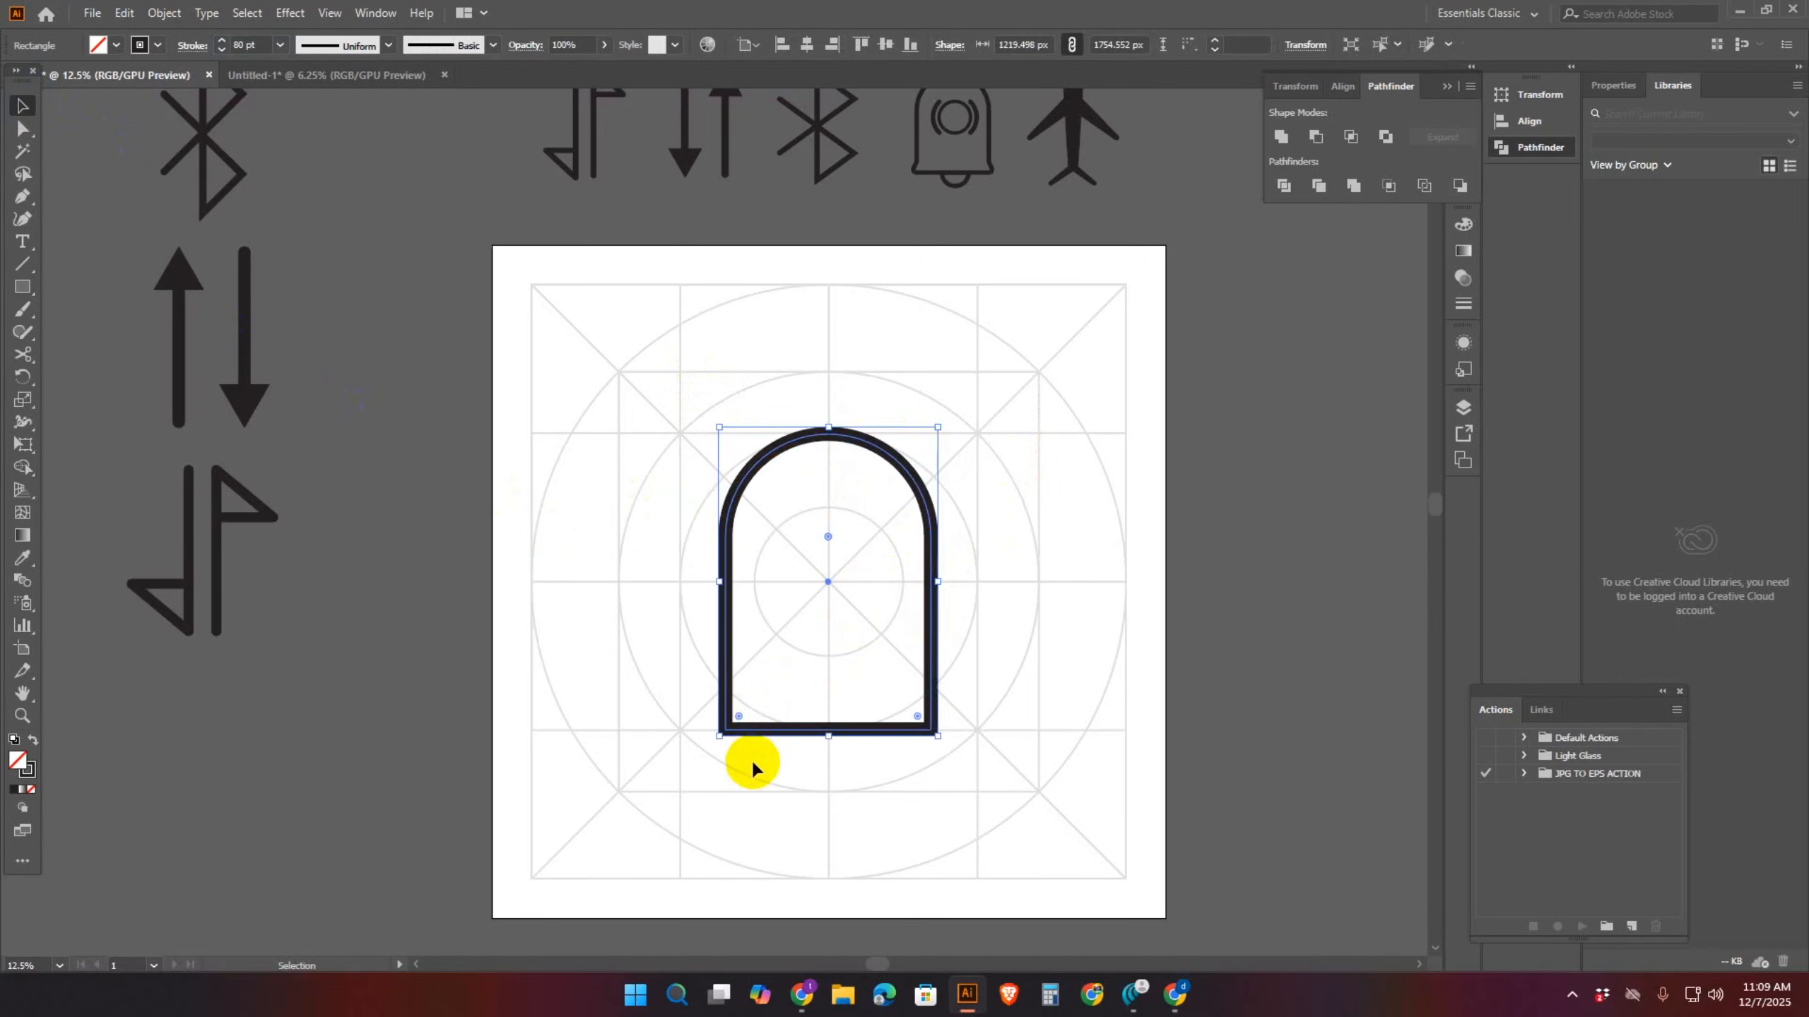
Draw a circle about 461 px across, centered on the vertical axis and overlapping the arch's bottom edge from below
click(644, 686)
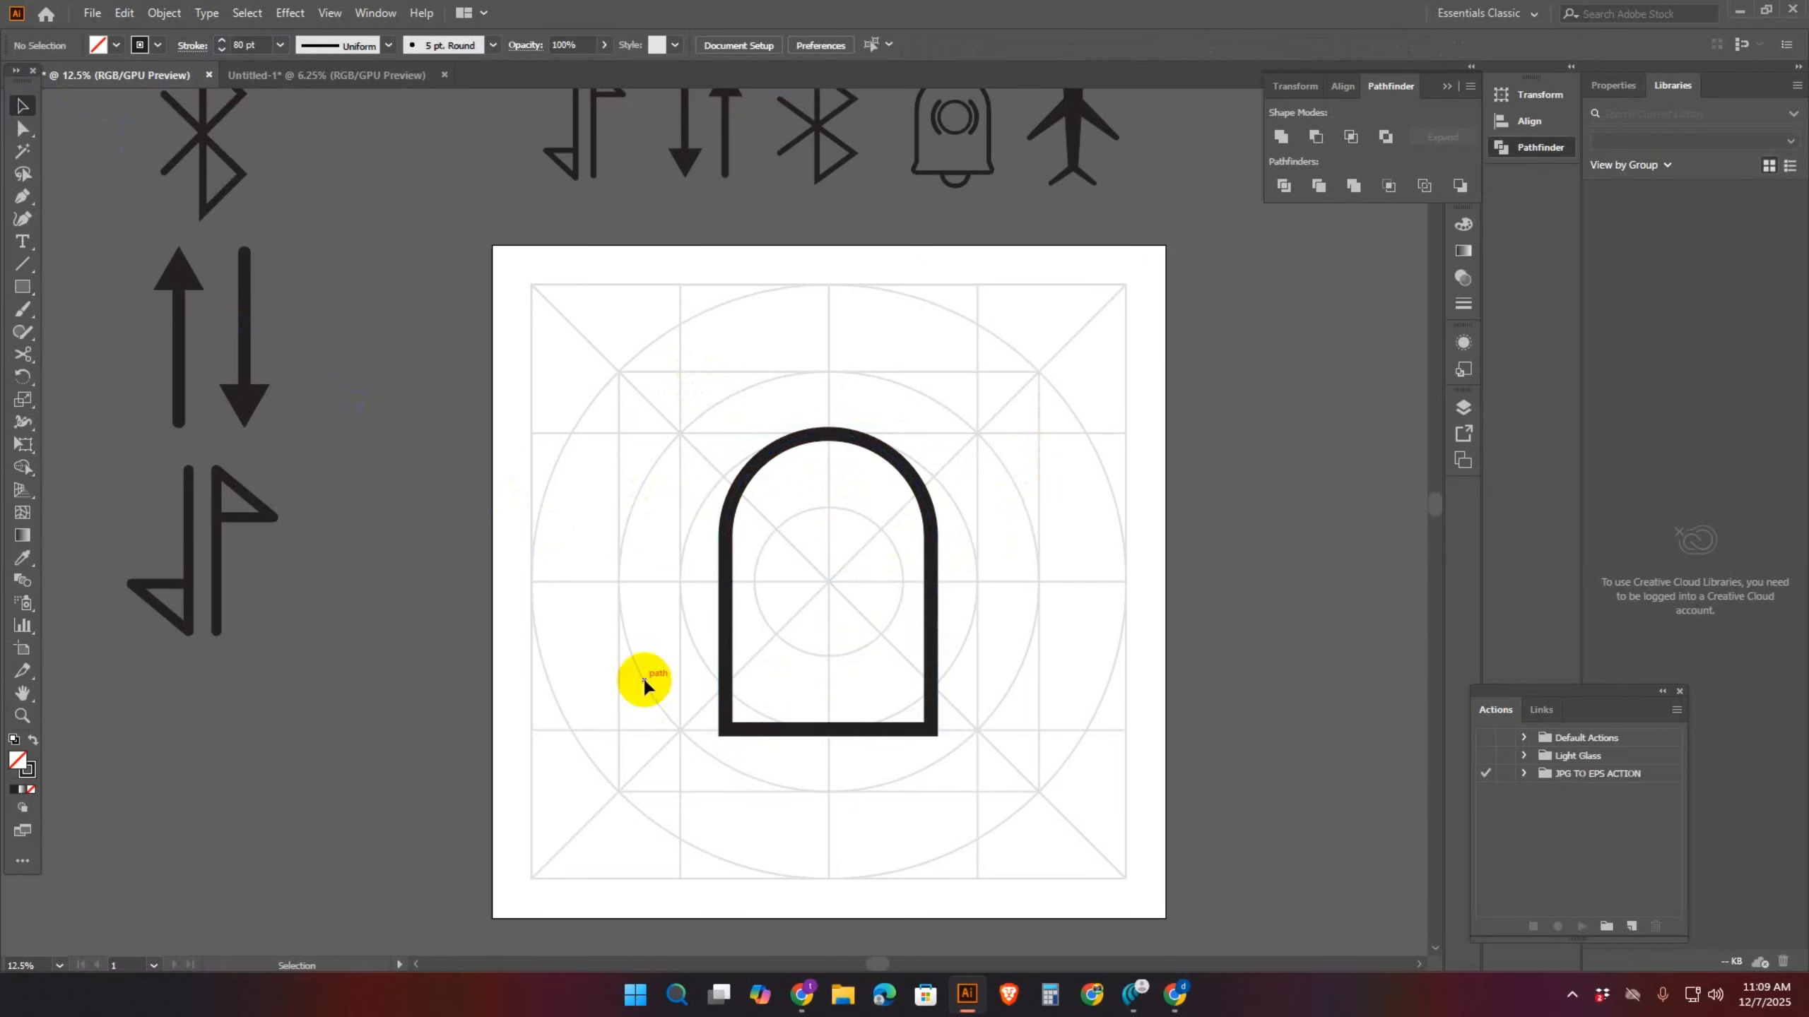
click(23, 287)
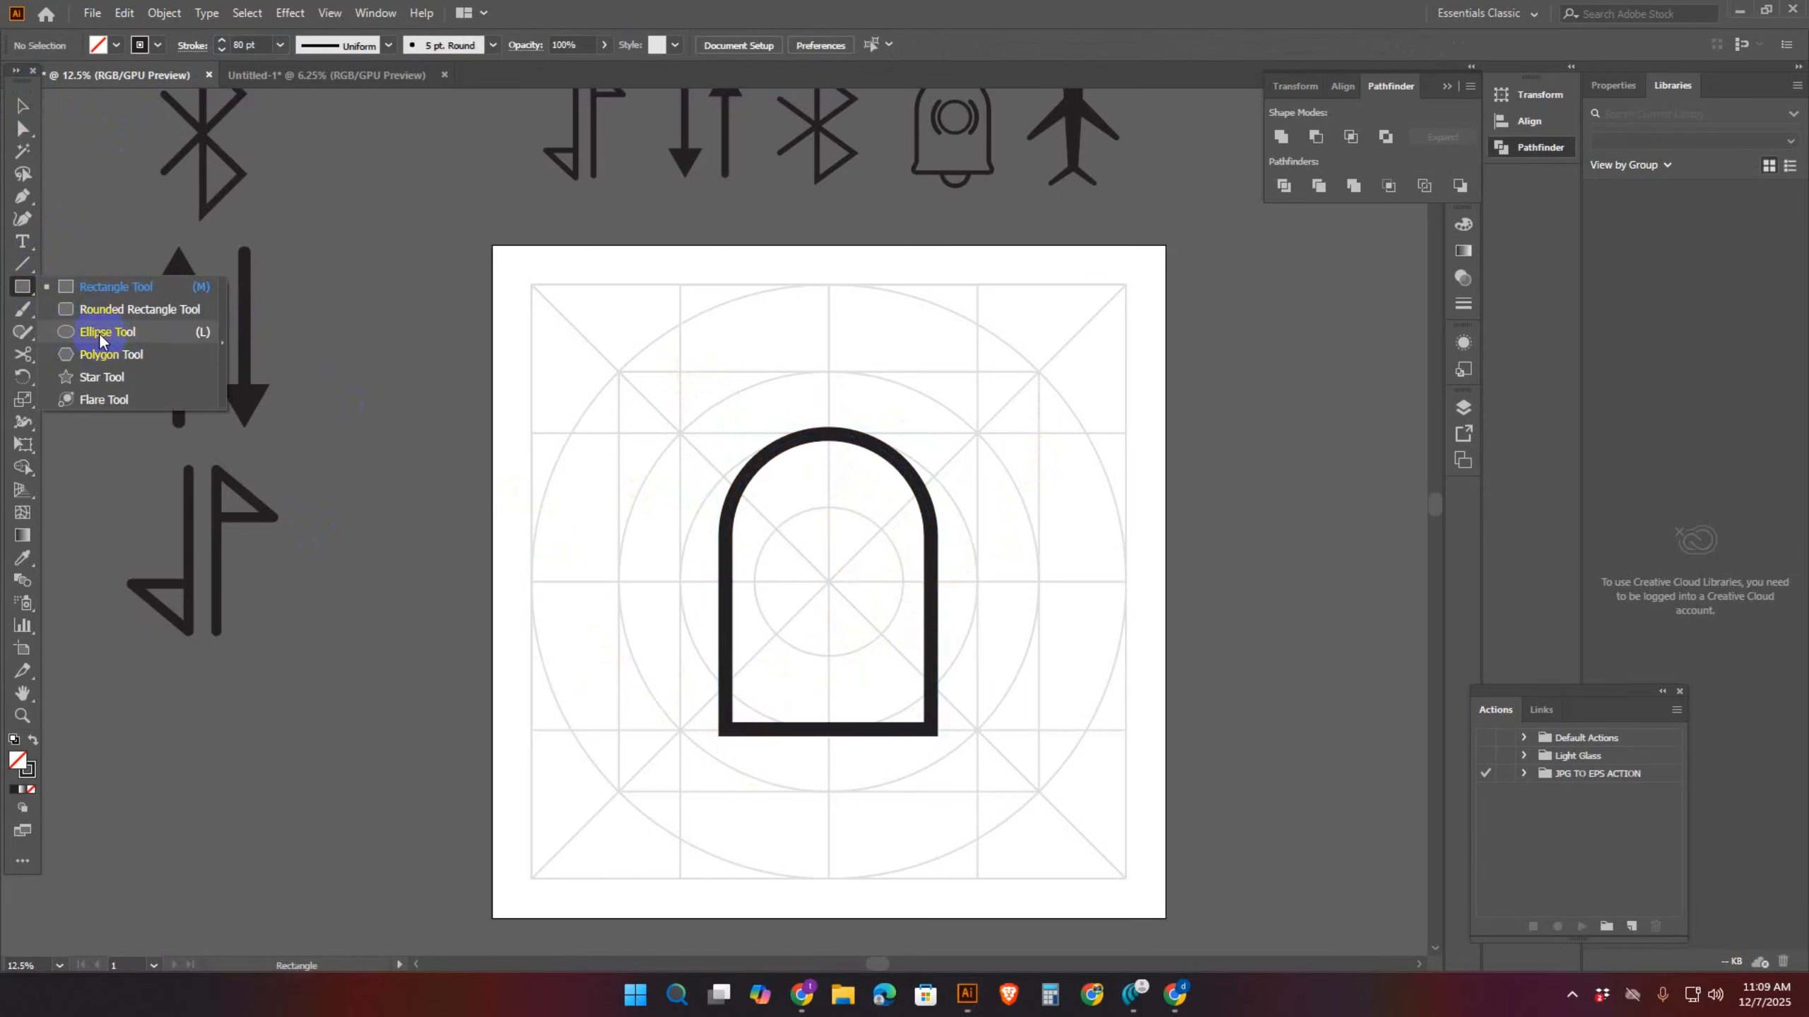
click(100, 339)
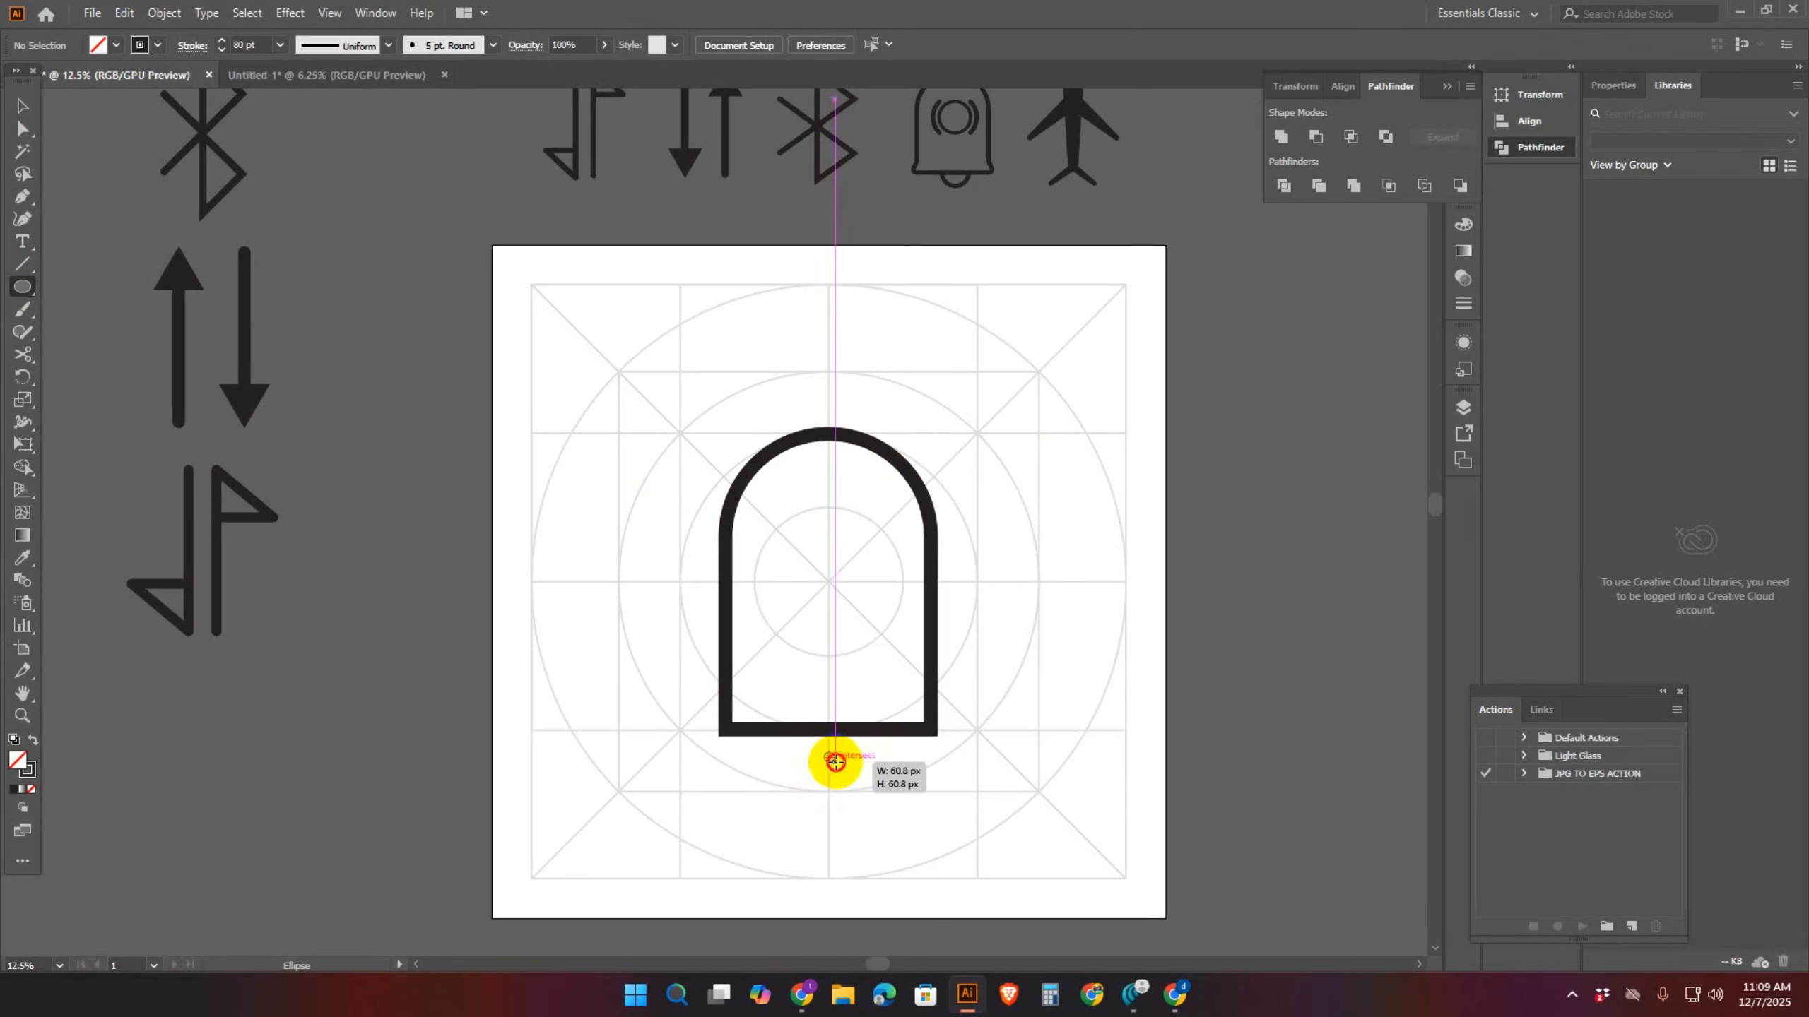
drag(829, 757, 870, 794)
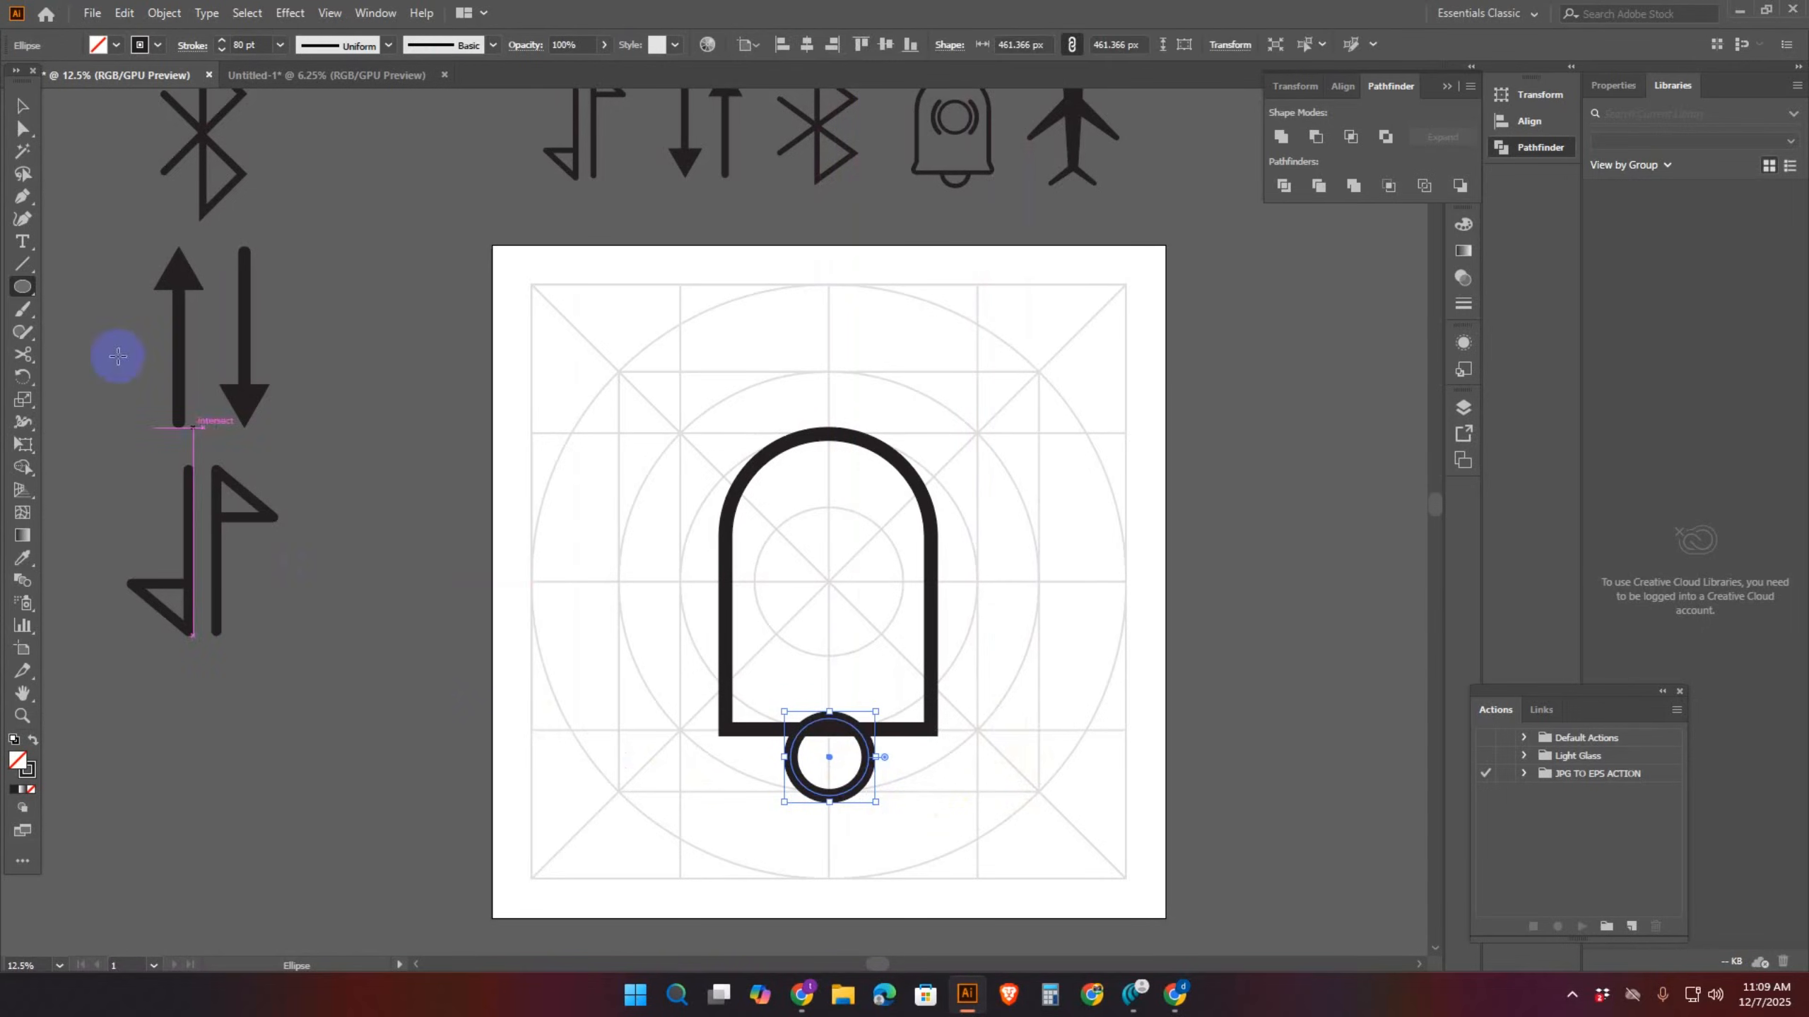
Draw a horizontal line about 1278 px long through the small circle's center and extend its ends to the arch's lower corners with the Pen tool
click(23, 266)
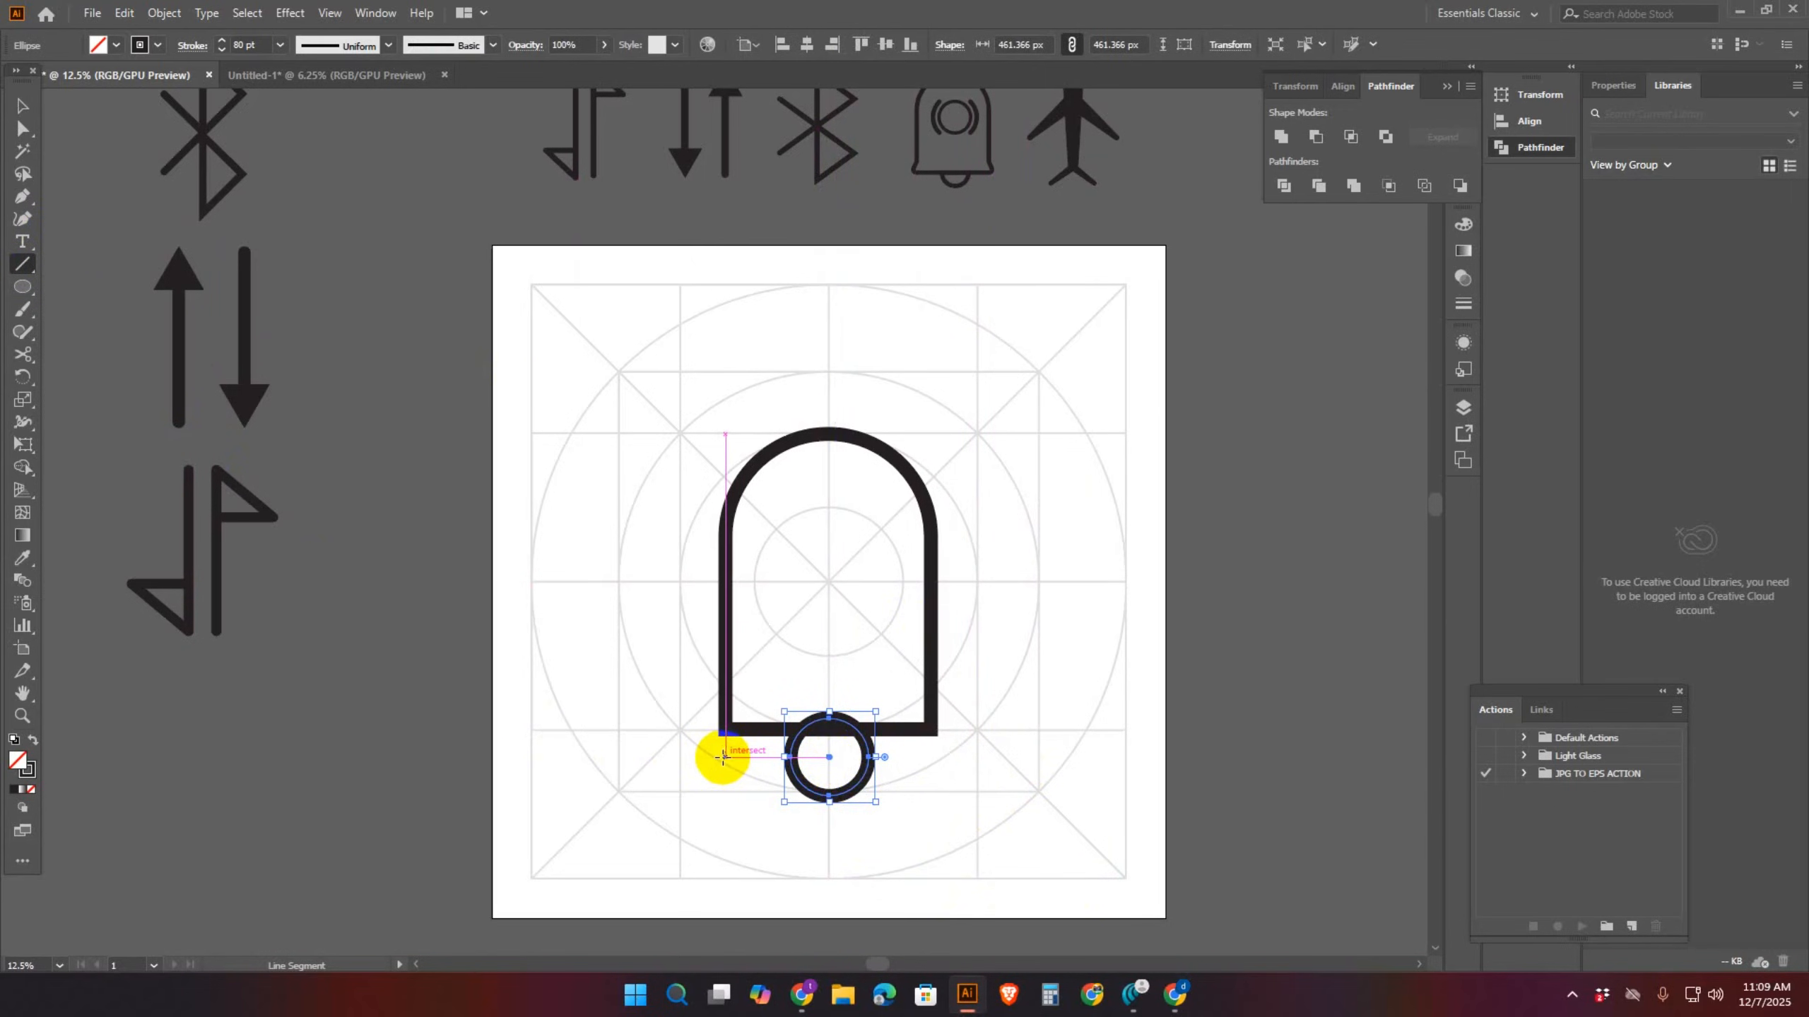
drag(721, 758, 936, 768)
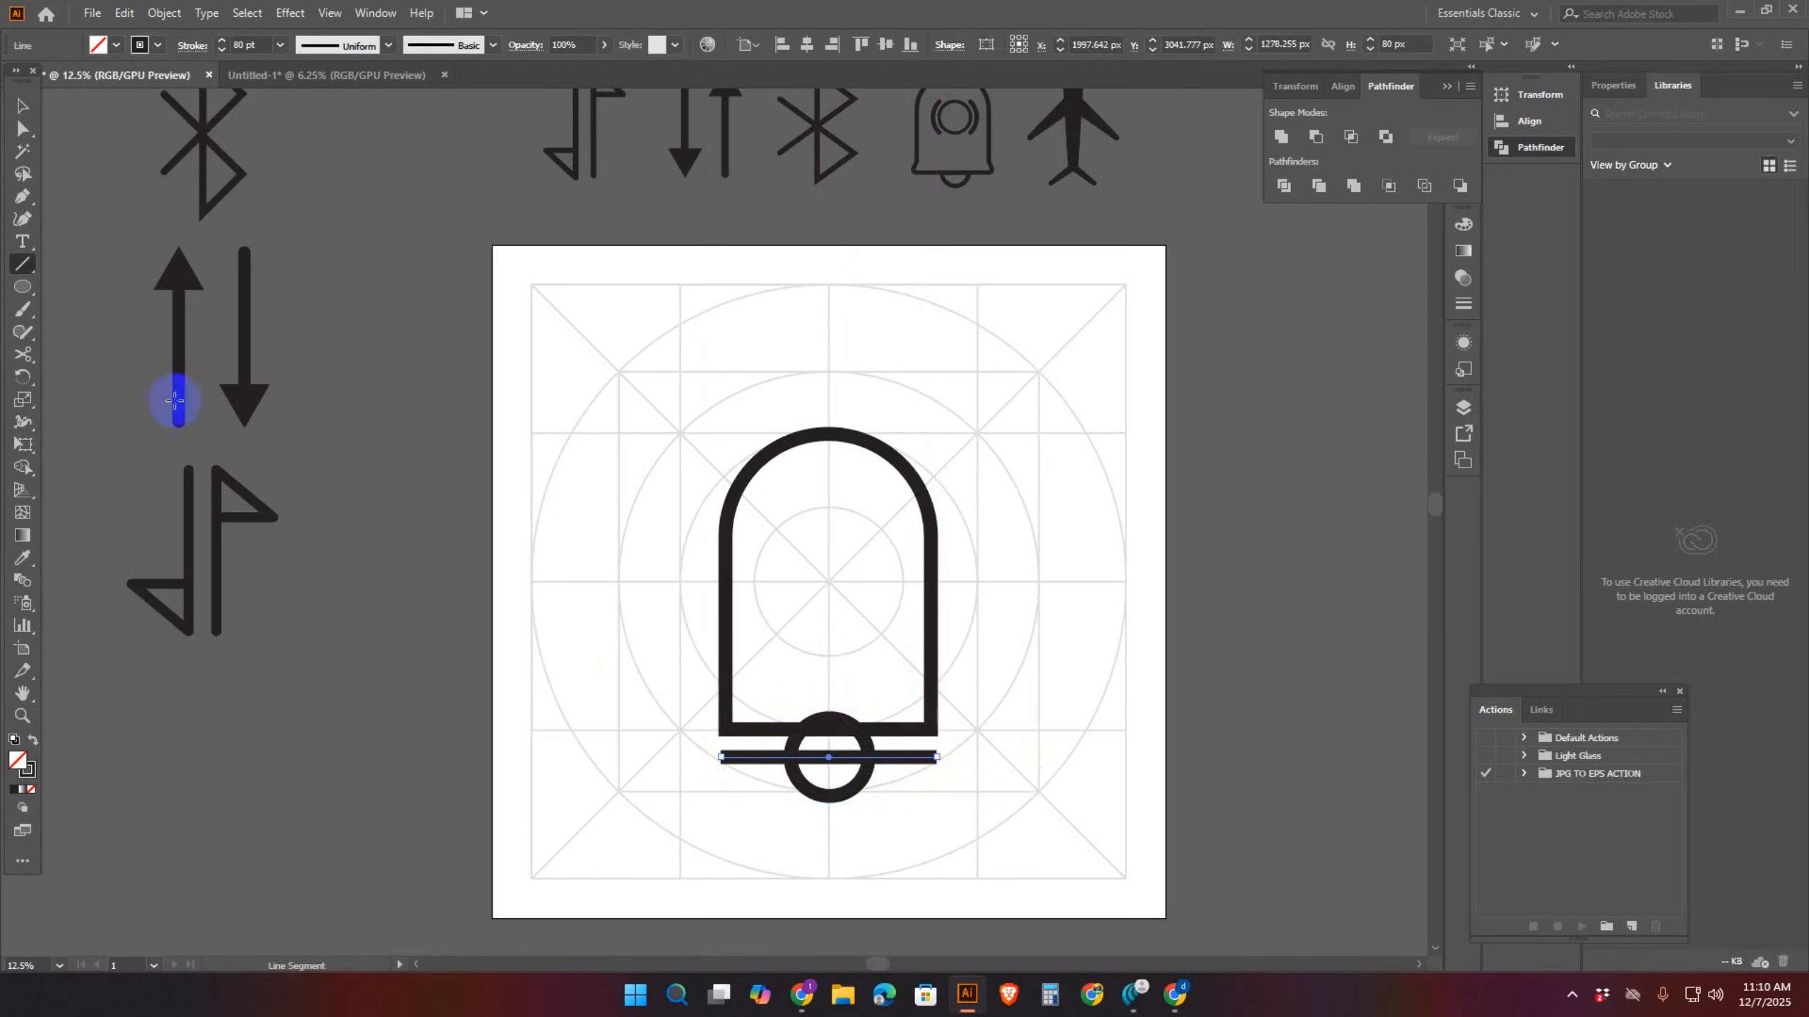
click(23, 197)
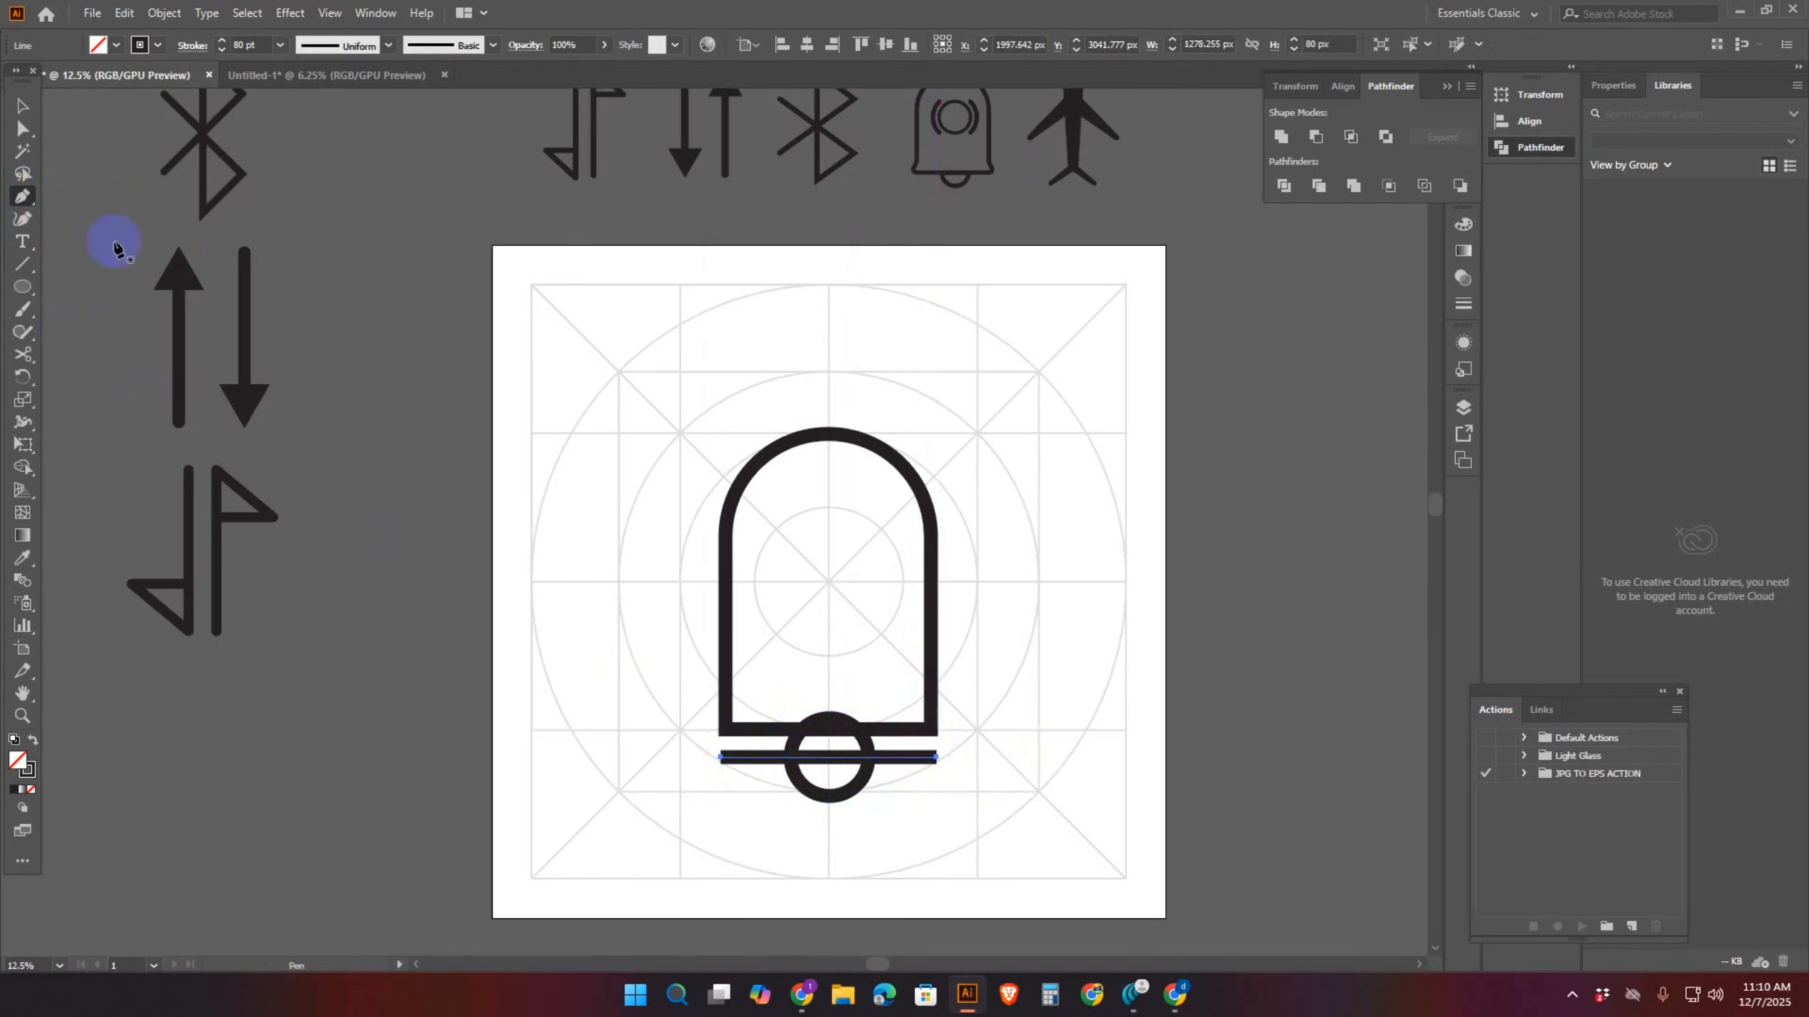
click(937, 759)
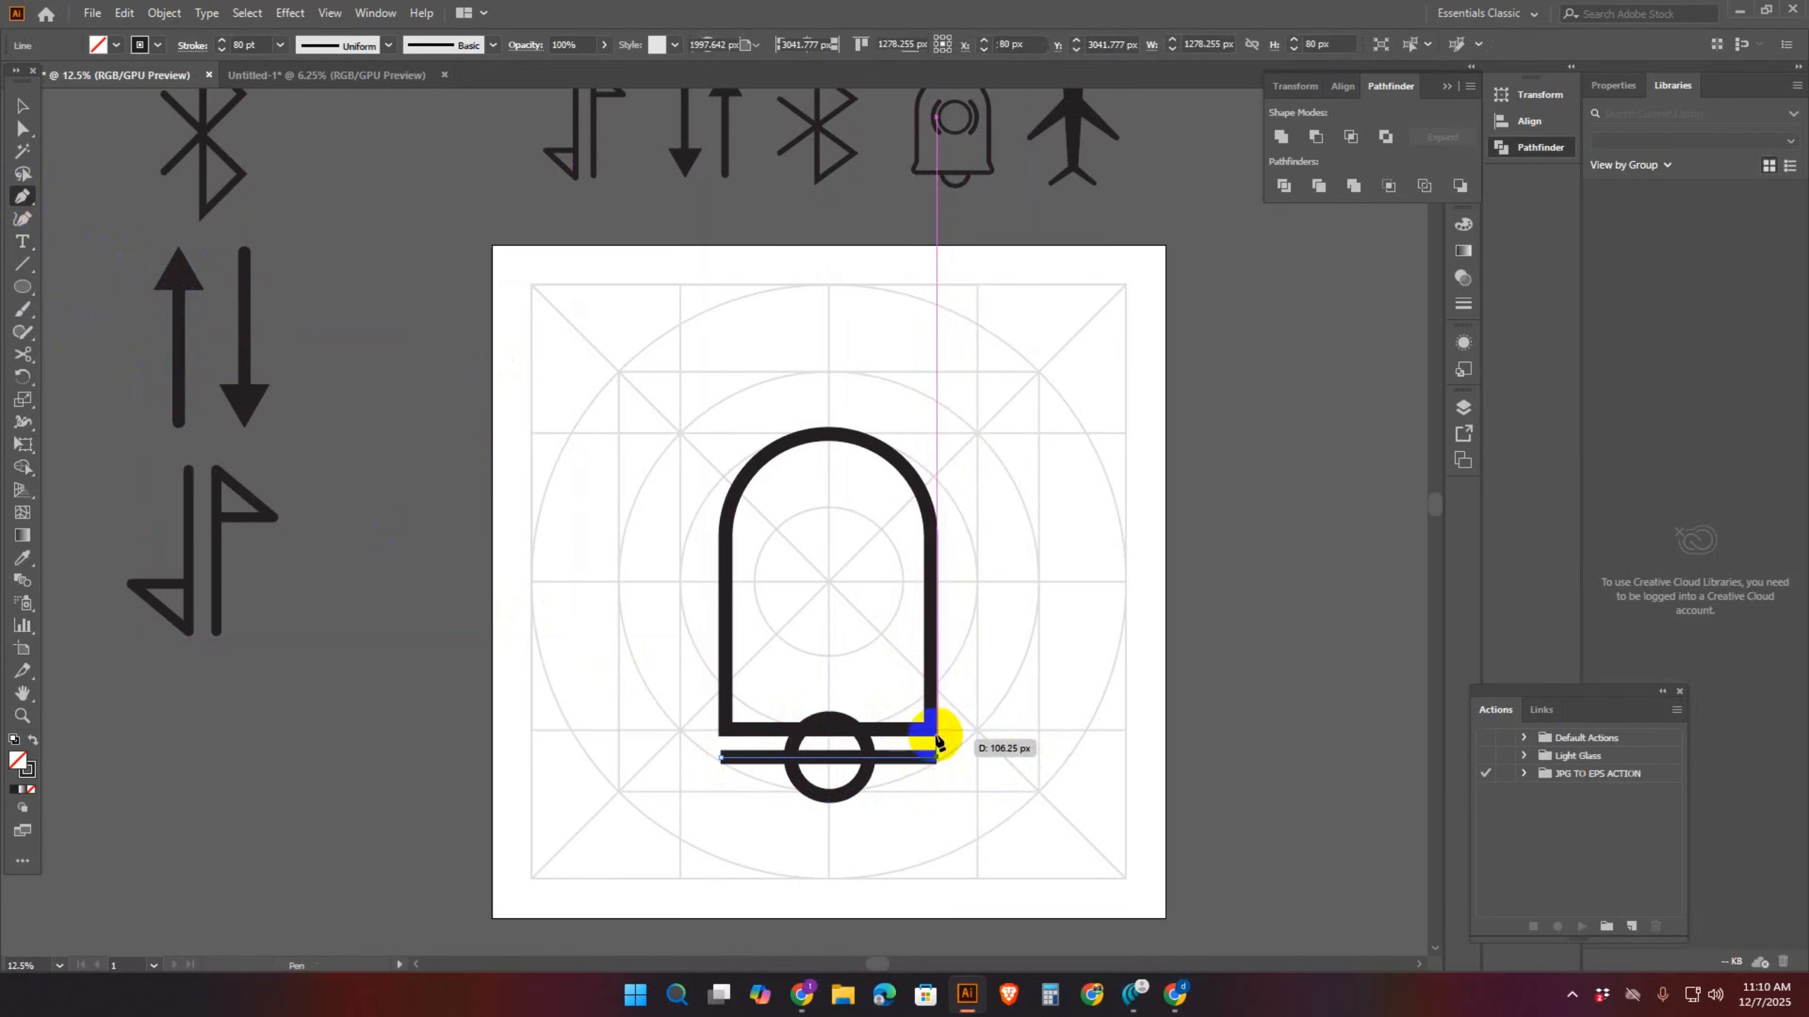
click(930, 732)
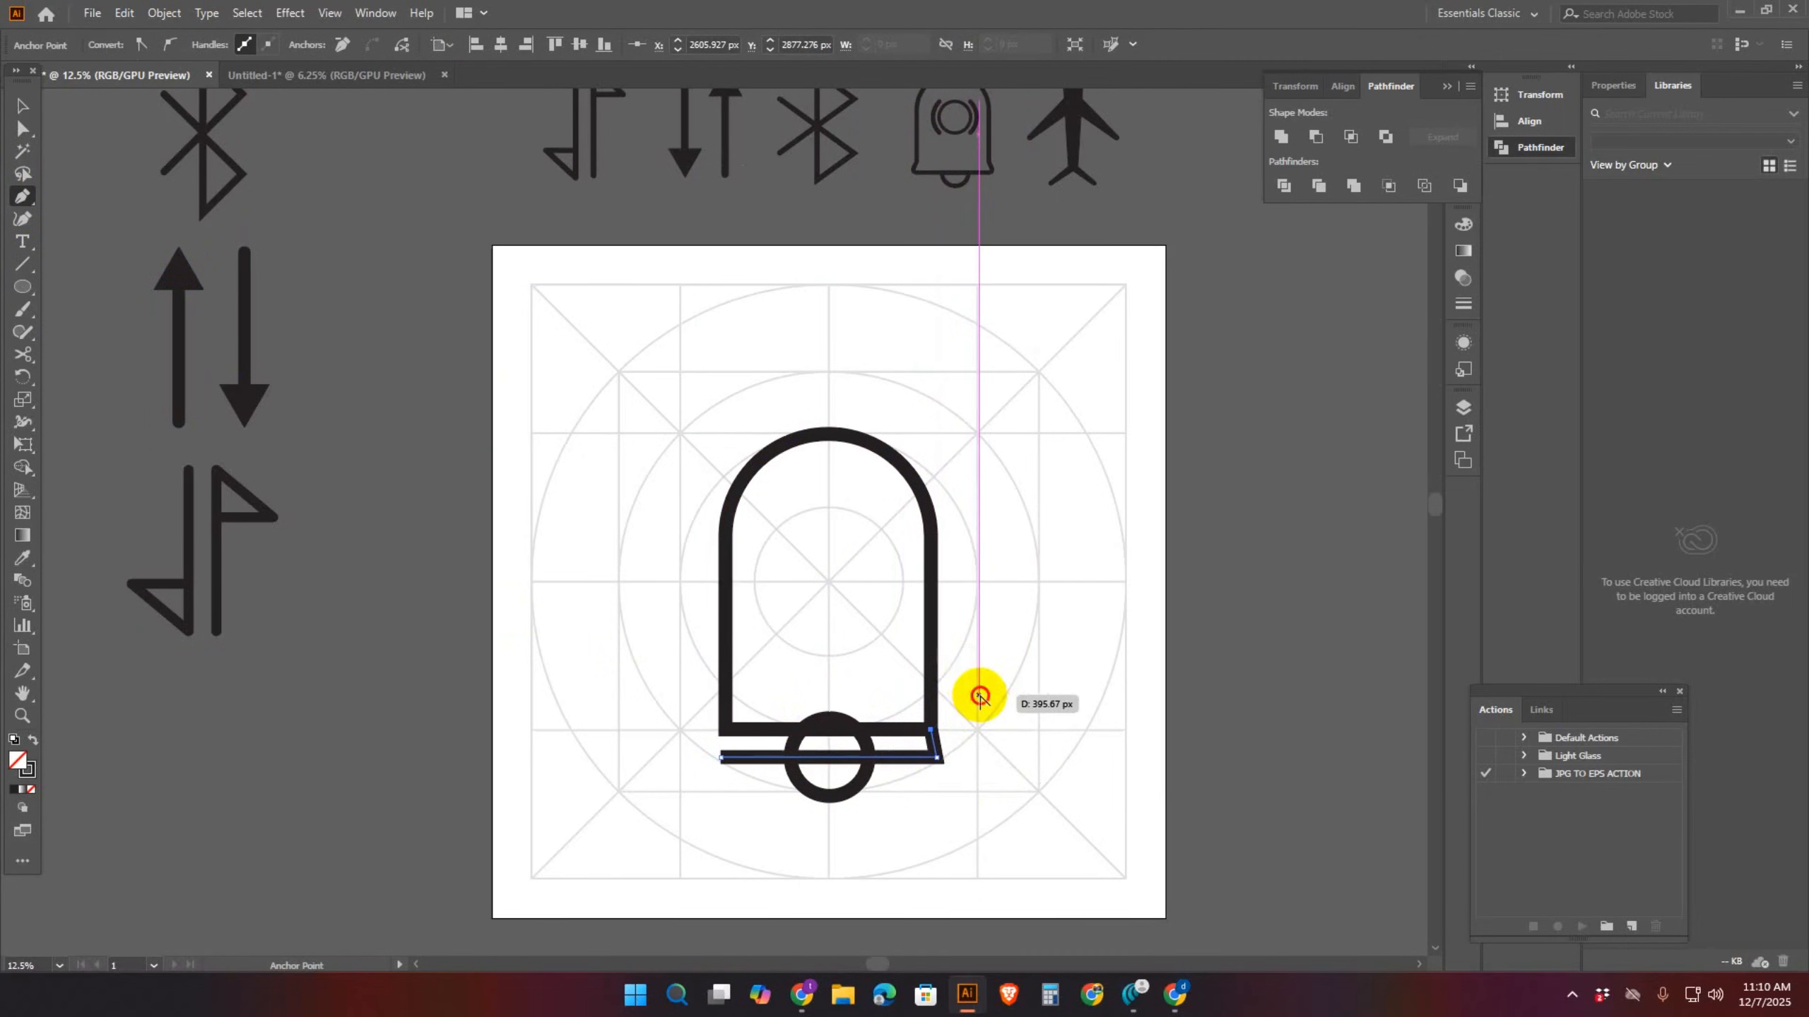
click(719, 761)
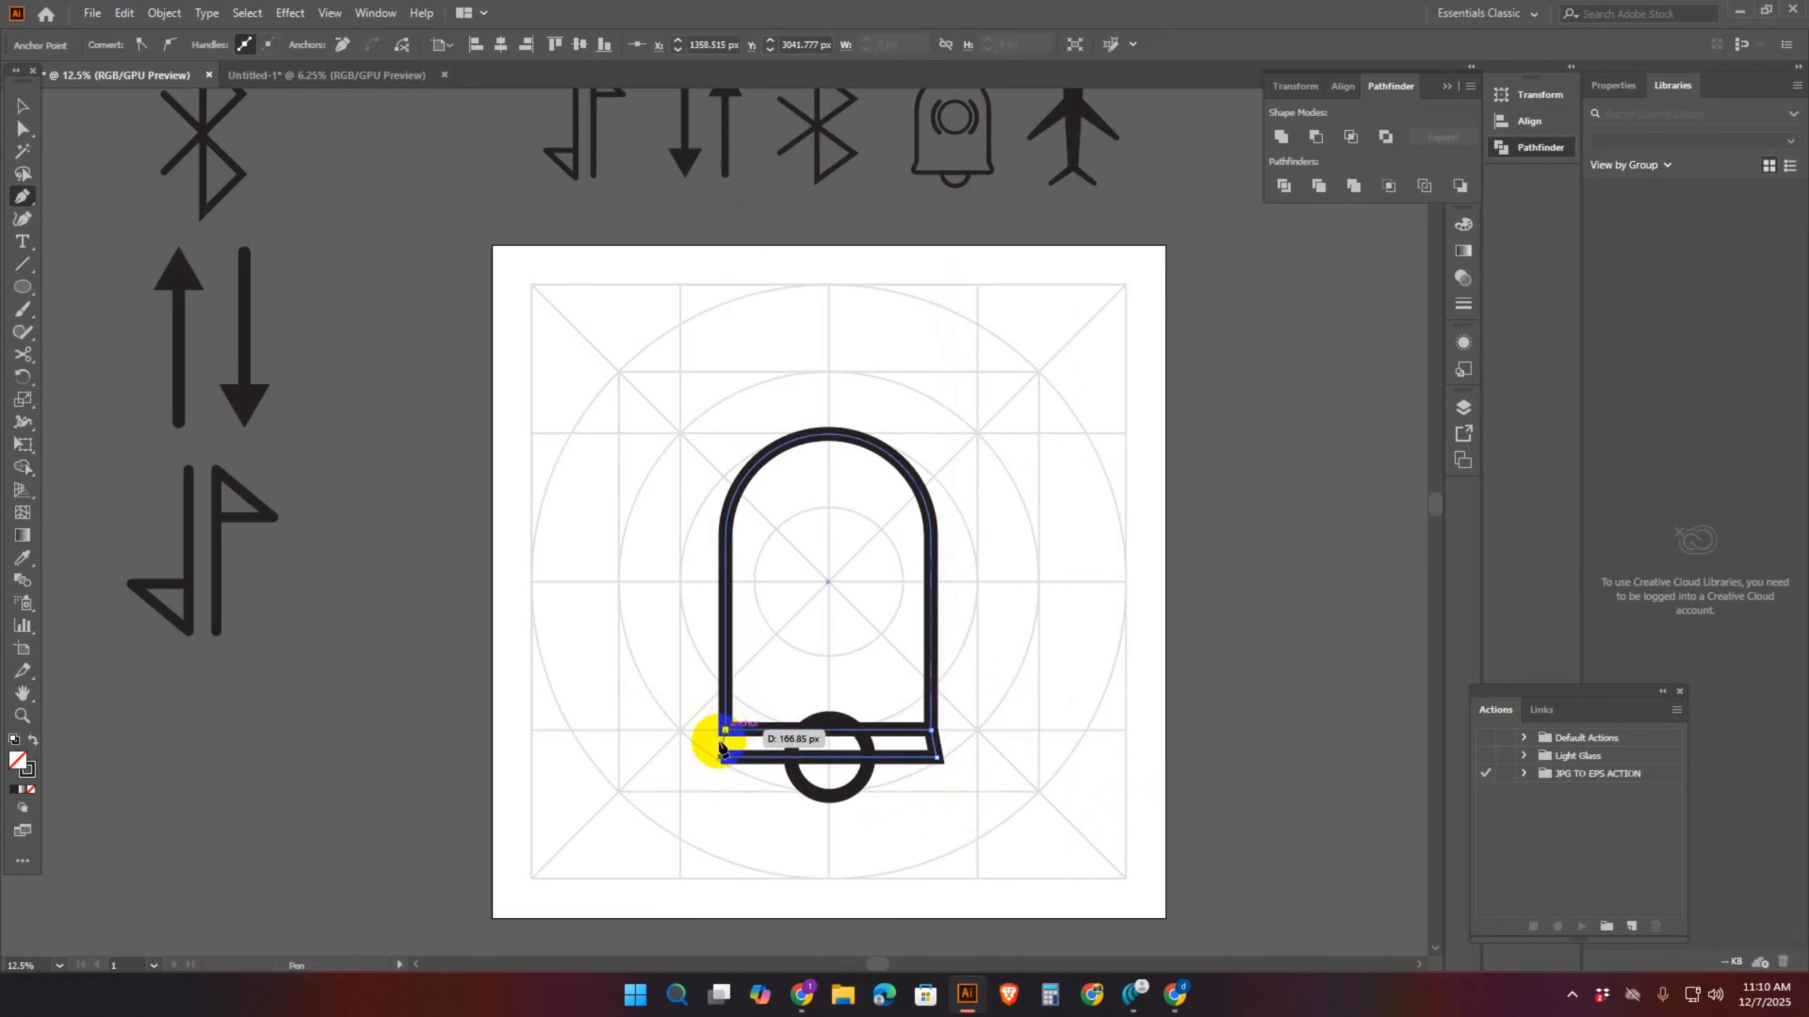
click(726, 733)
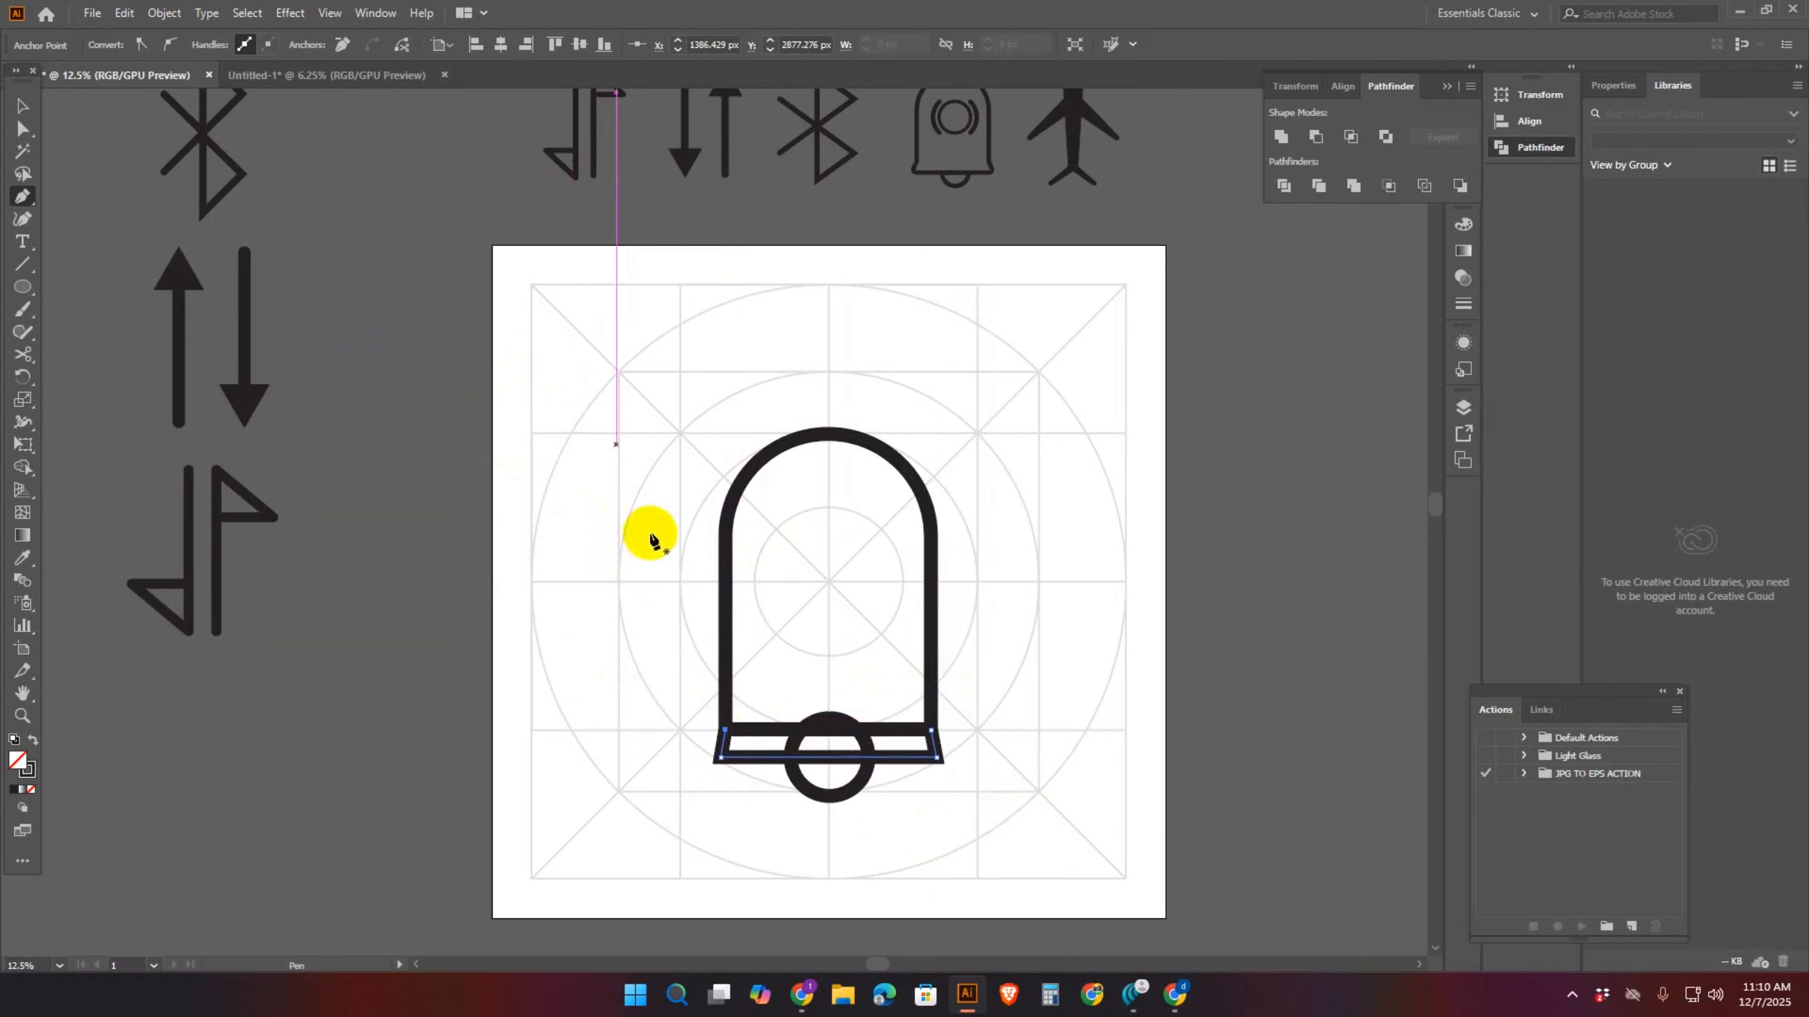
Select all bell shapes and merge the arch with the flared rim using Shape Builder, leaving the circle's lower half as the clapper
click(20, 108)
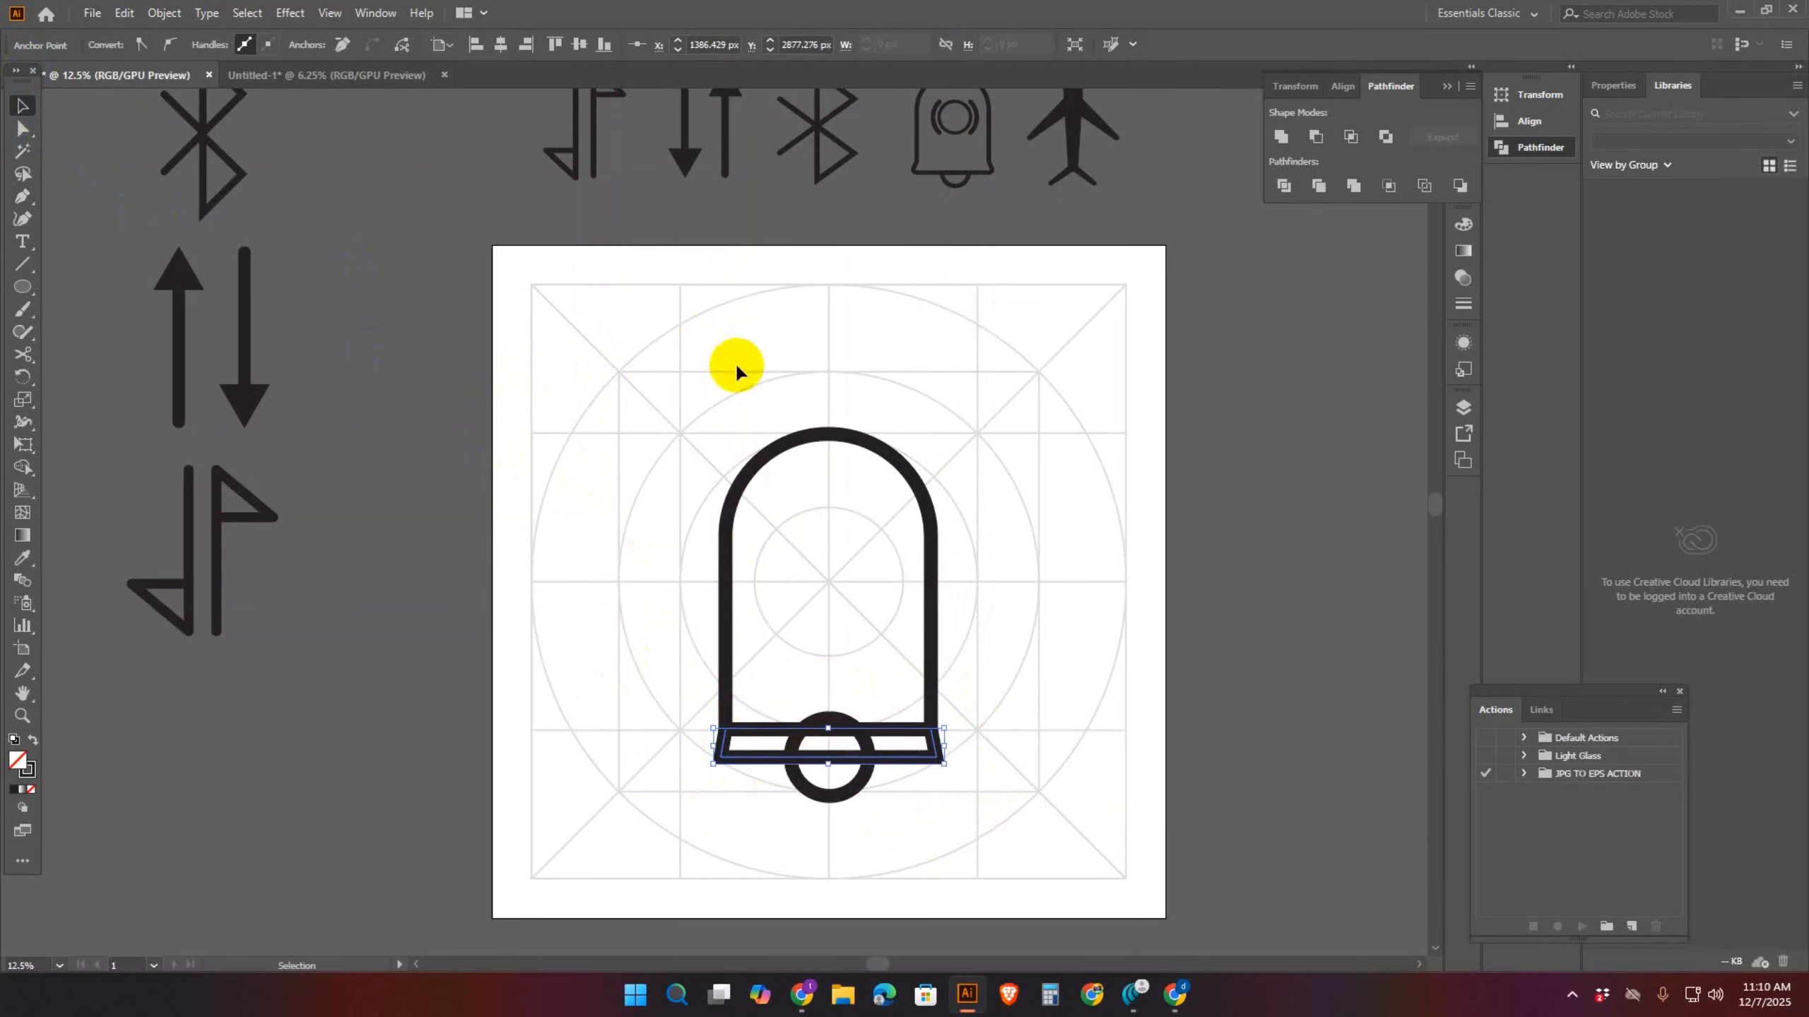
drag(681, 385, 1030, 868)
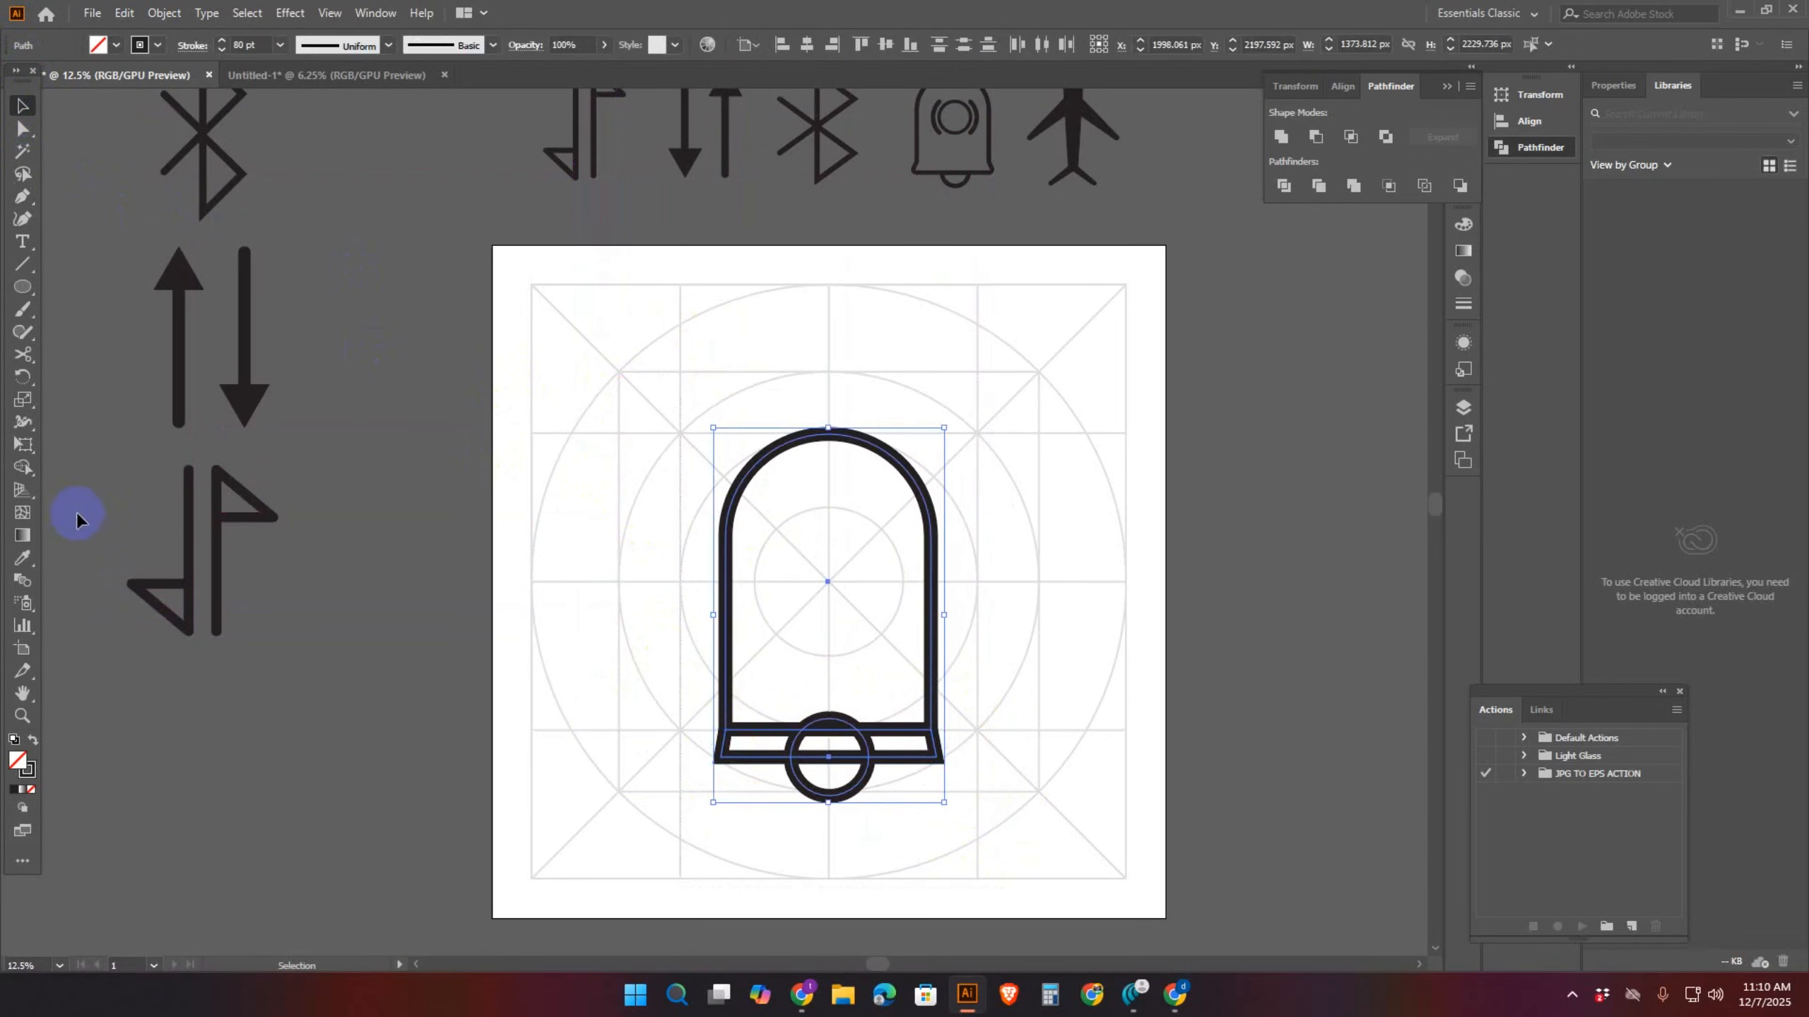
click(22, 470)
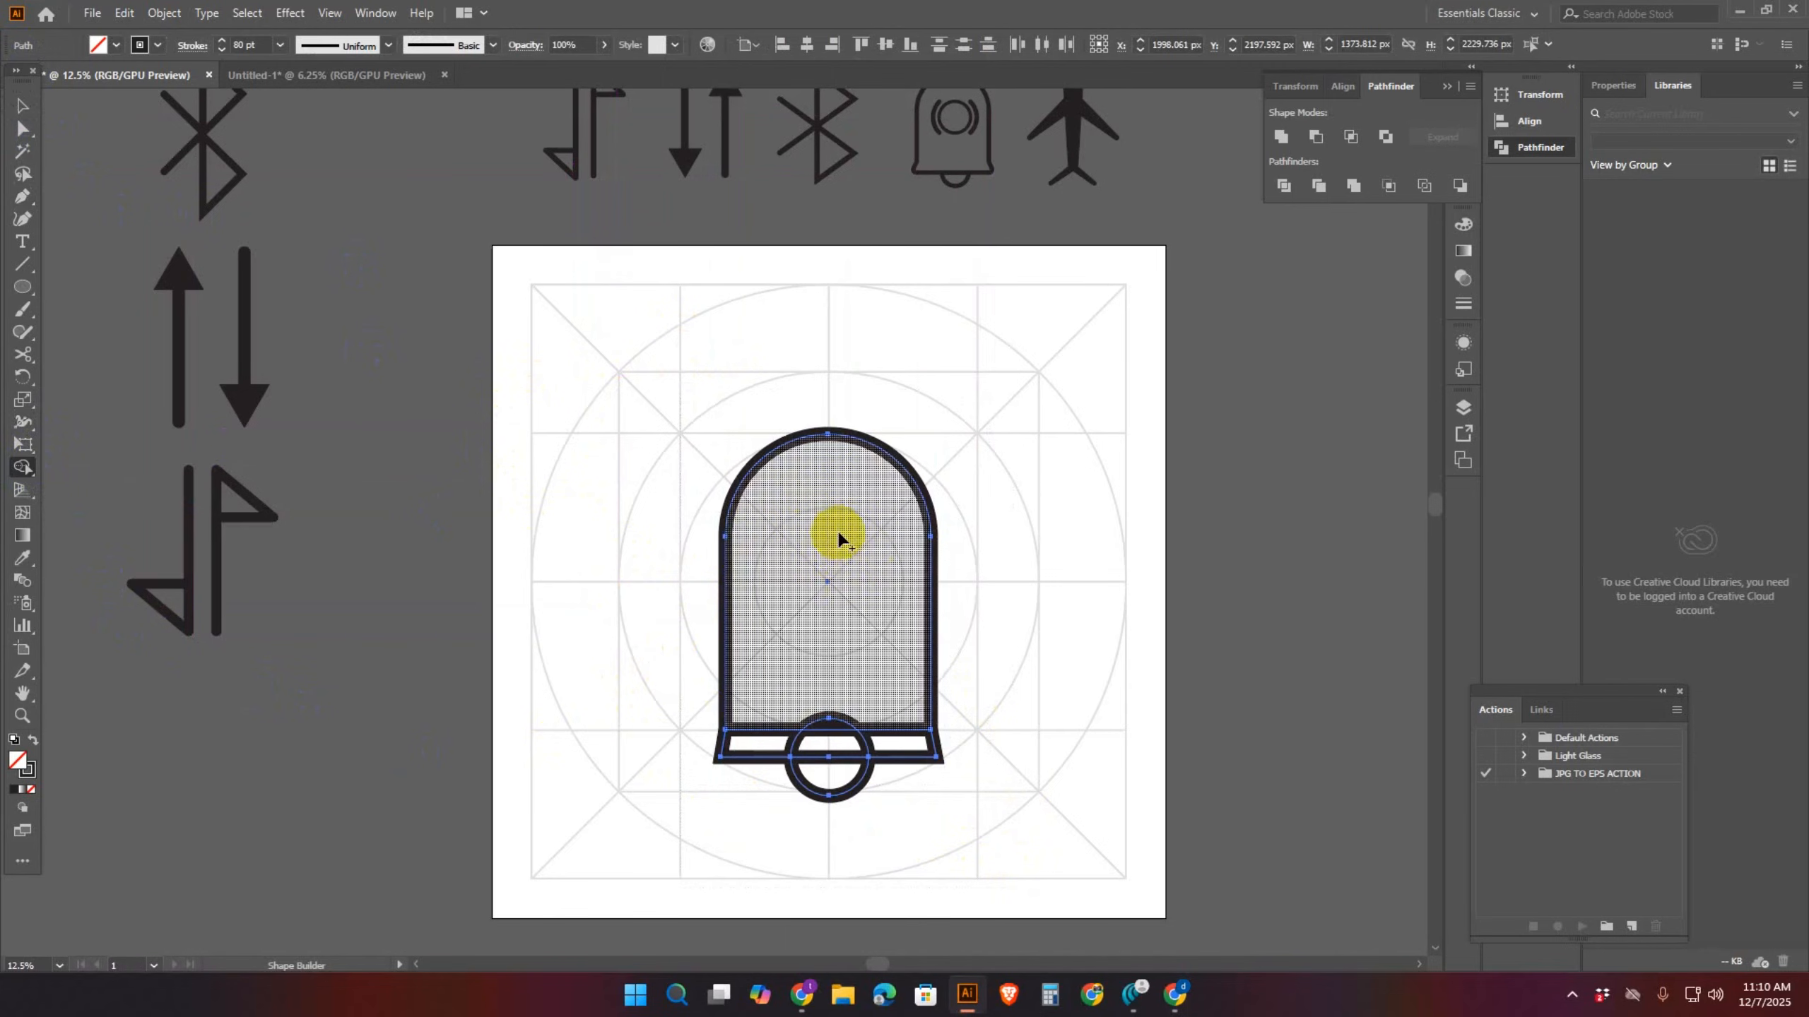
drag(828, 530, 828, 677)
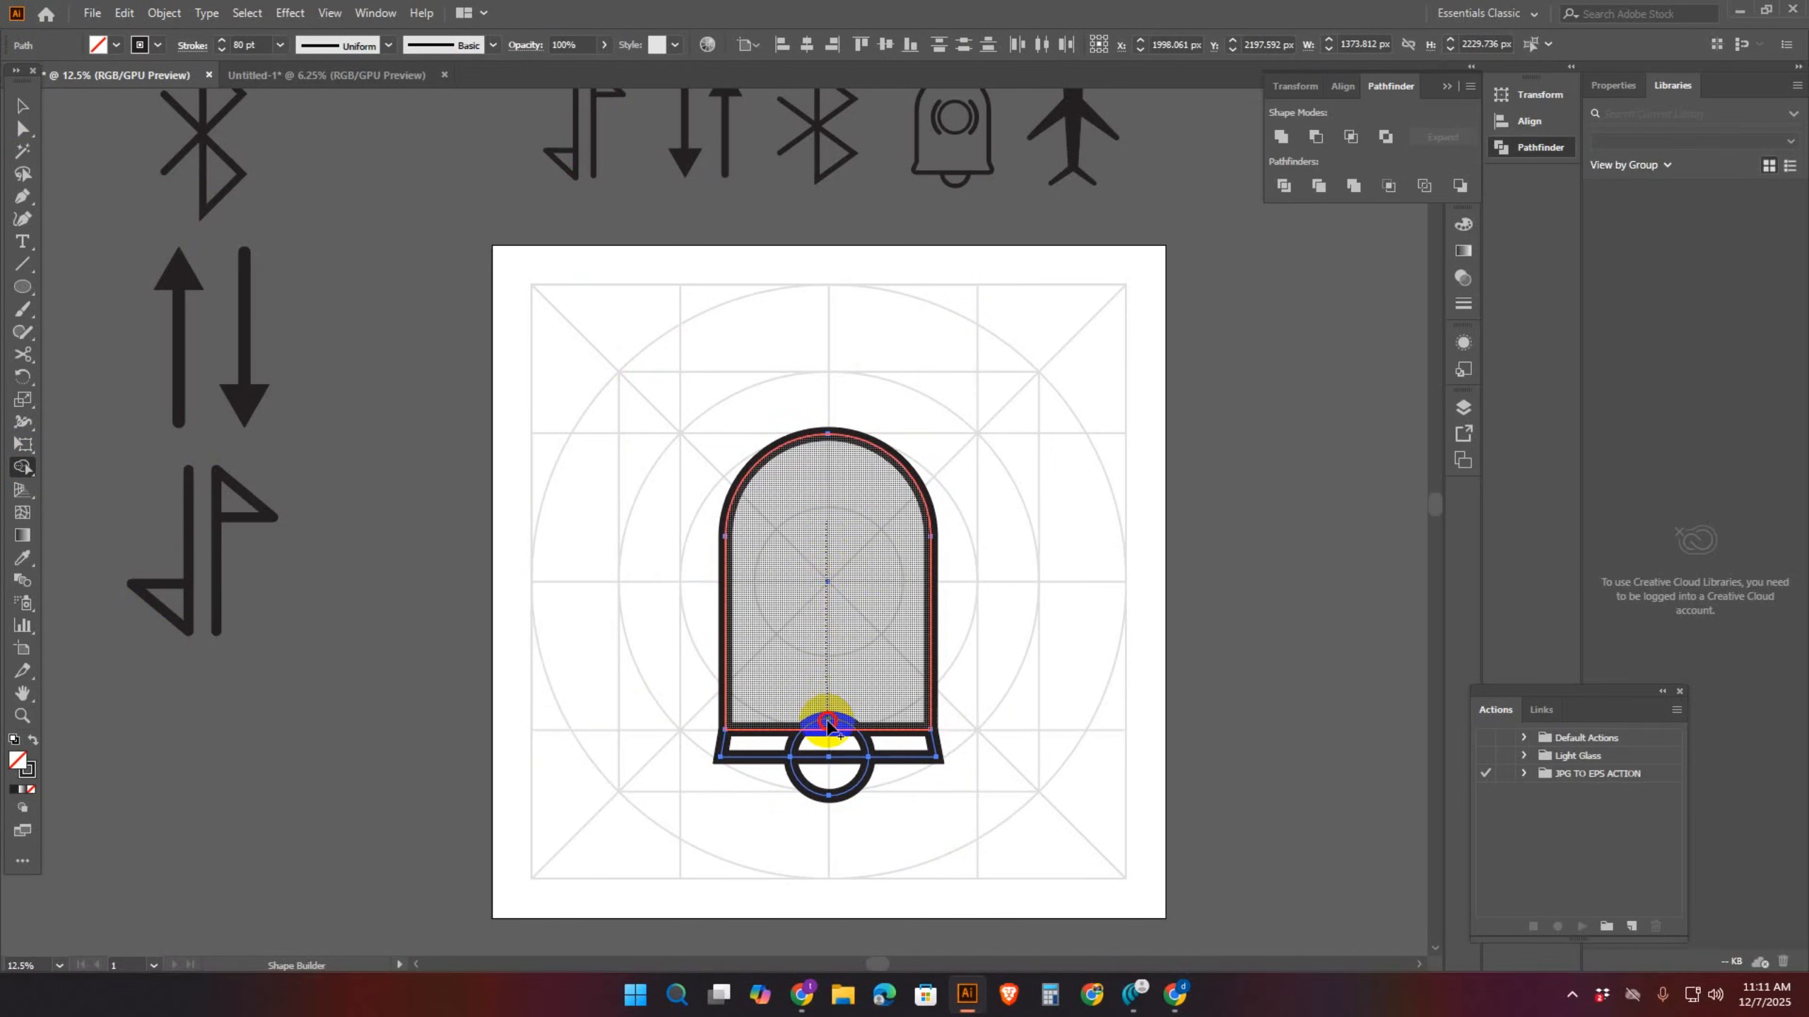
mouse_move(828, 724)
mouse_down()
mouse_move(784, 744)
mouse_move(913, 743)
mouse_up()
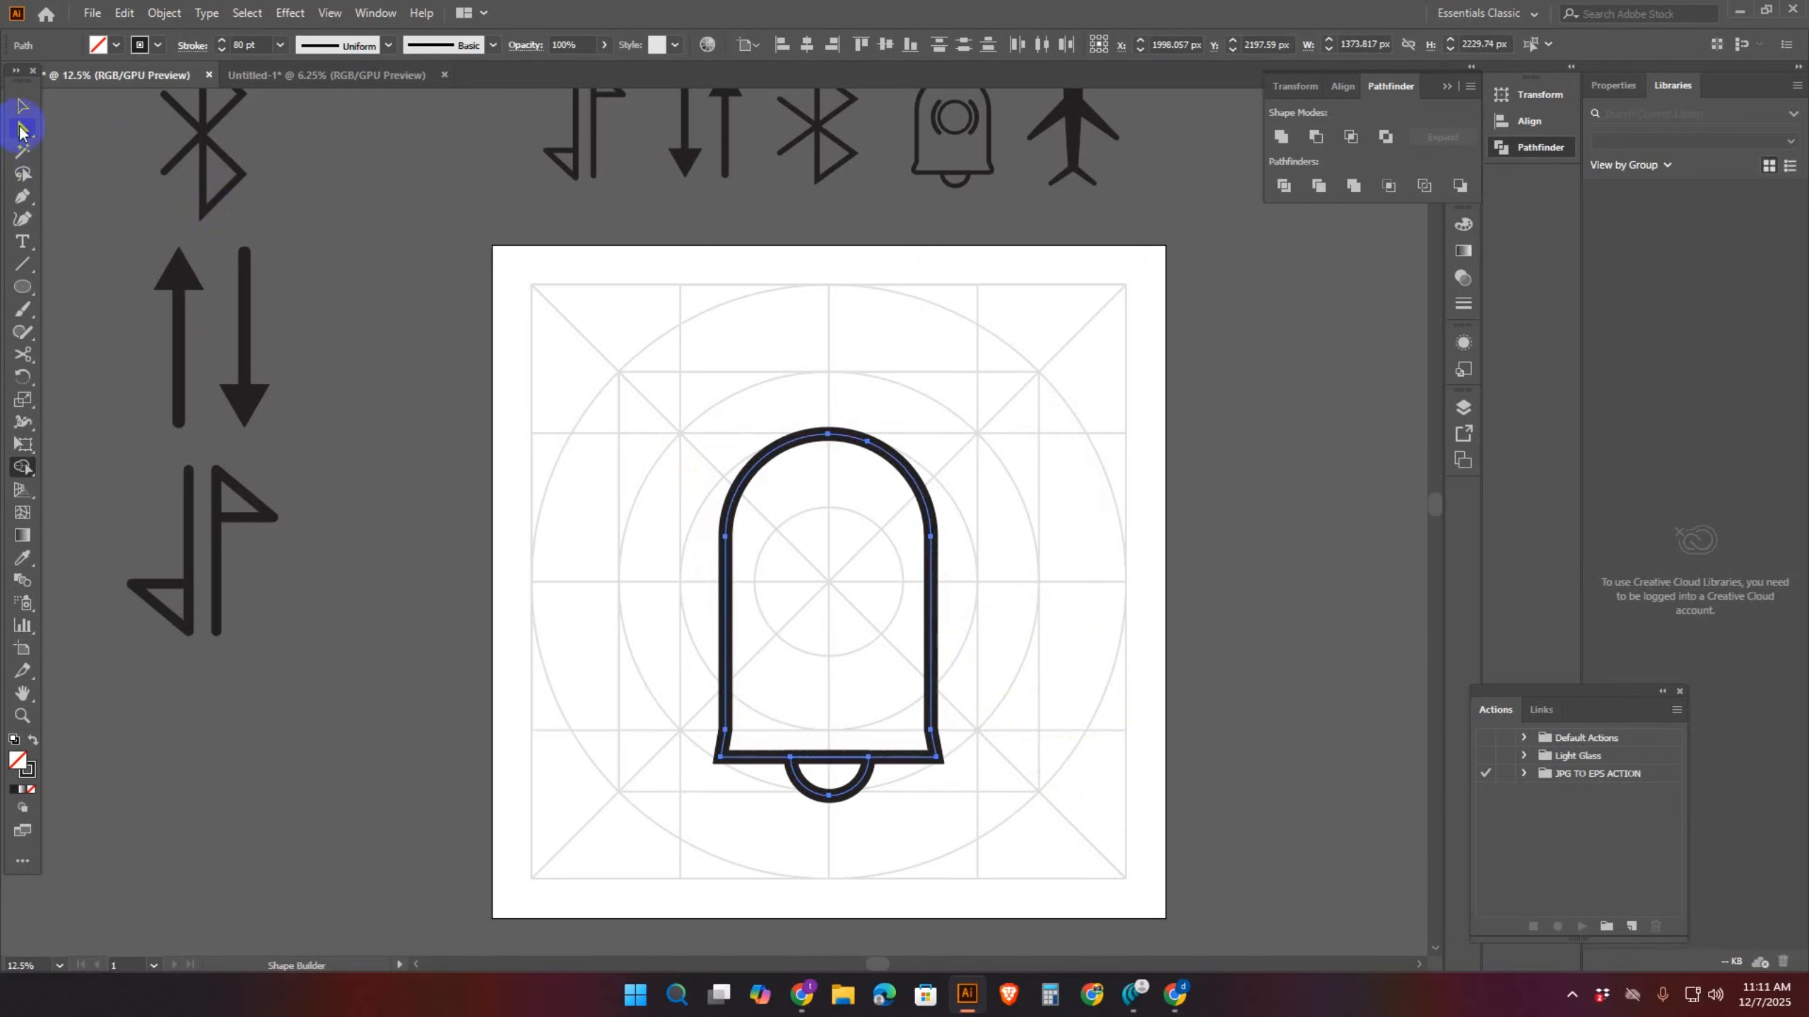
Try to round the corners of the bell body and clapper together by about 71 px
click(21, 131)
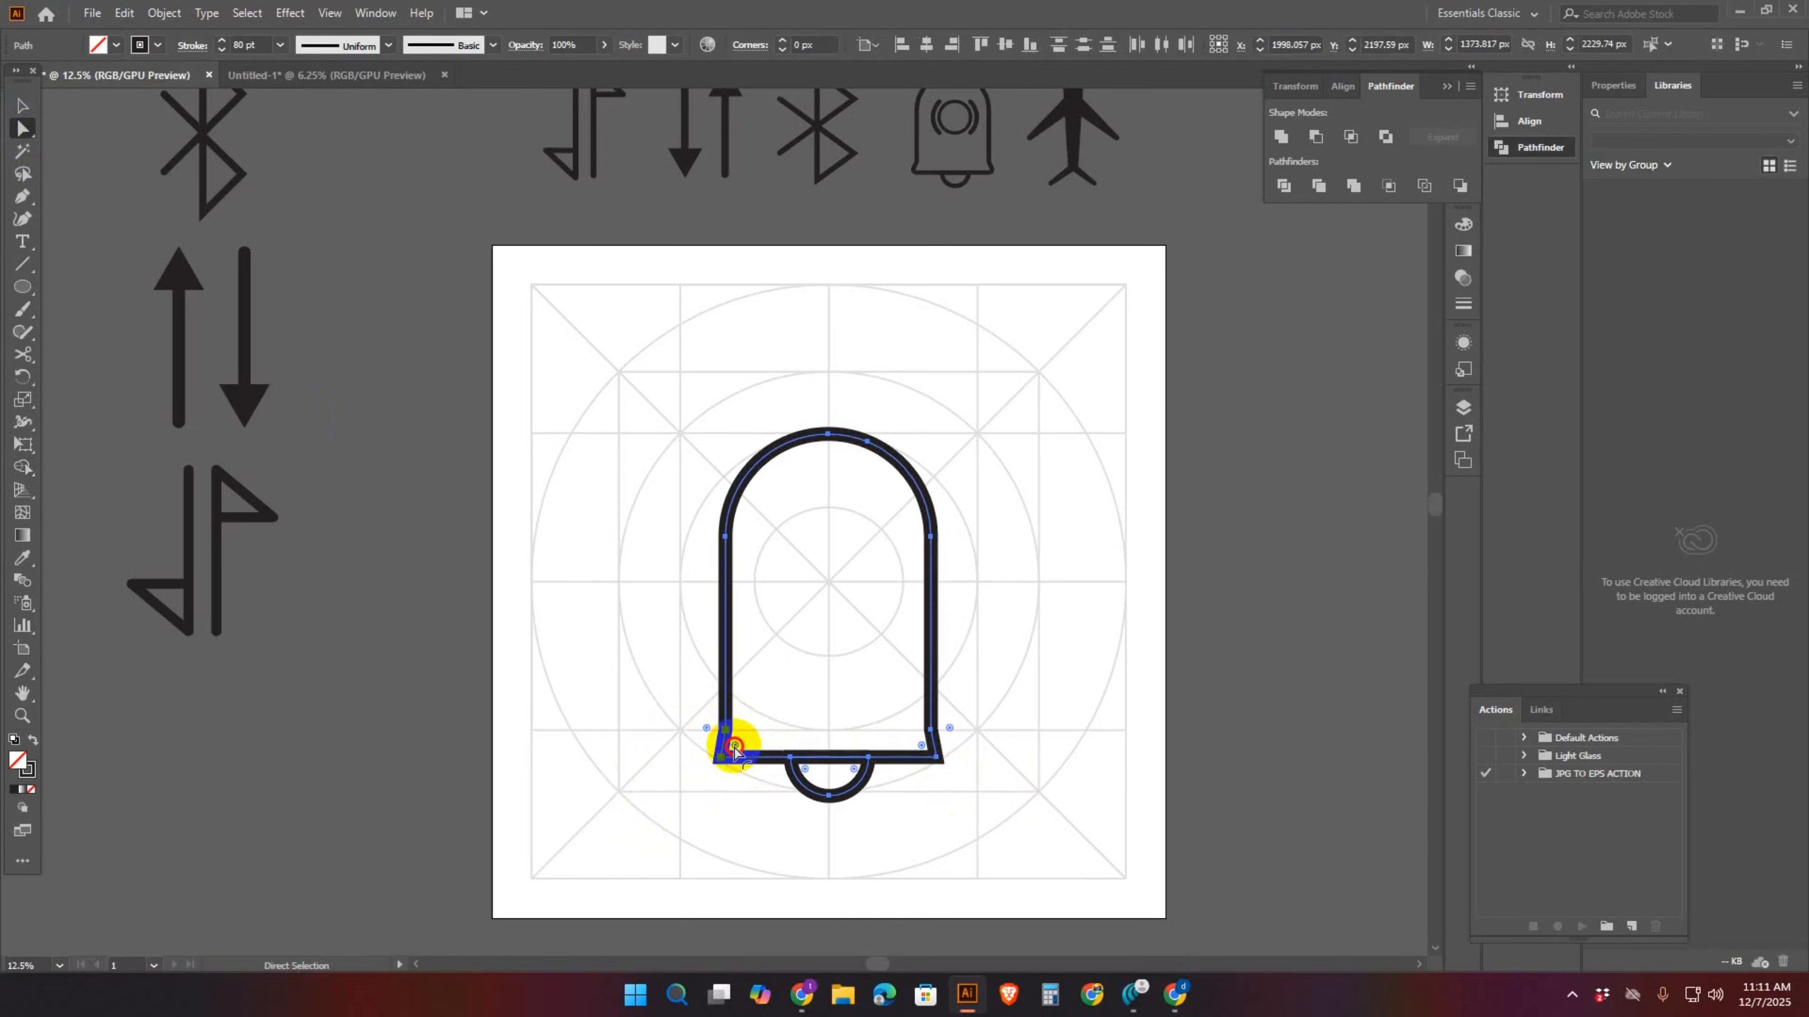
drag(734, 747, 735, 750)
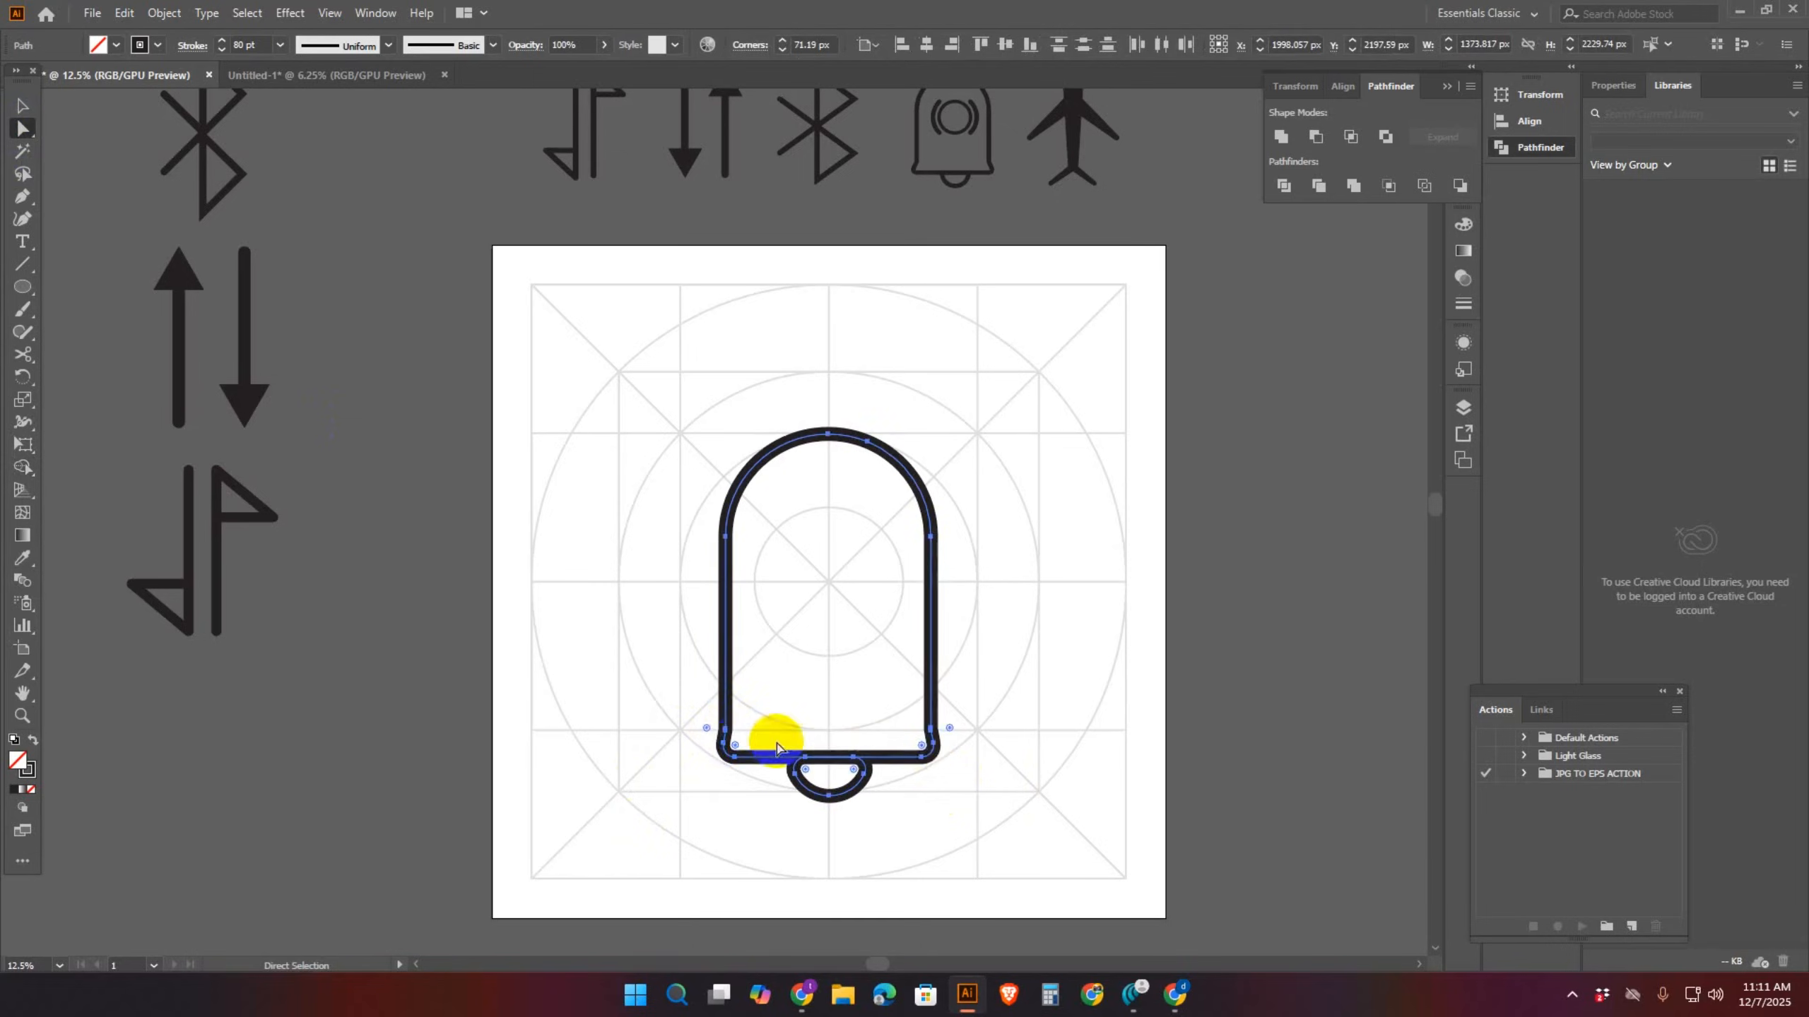
click(960, 759)
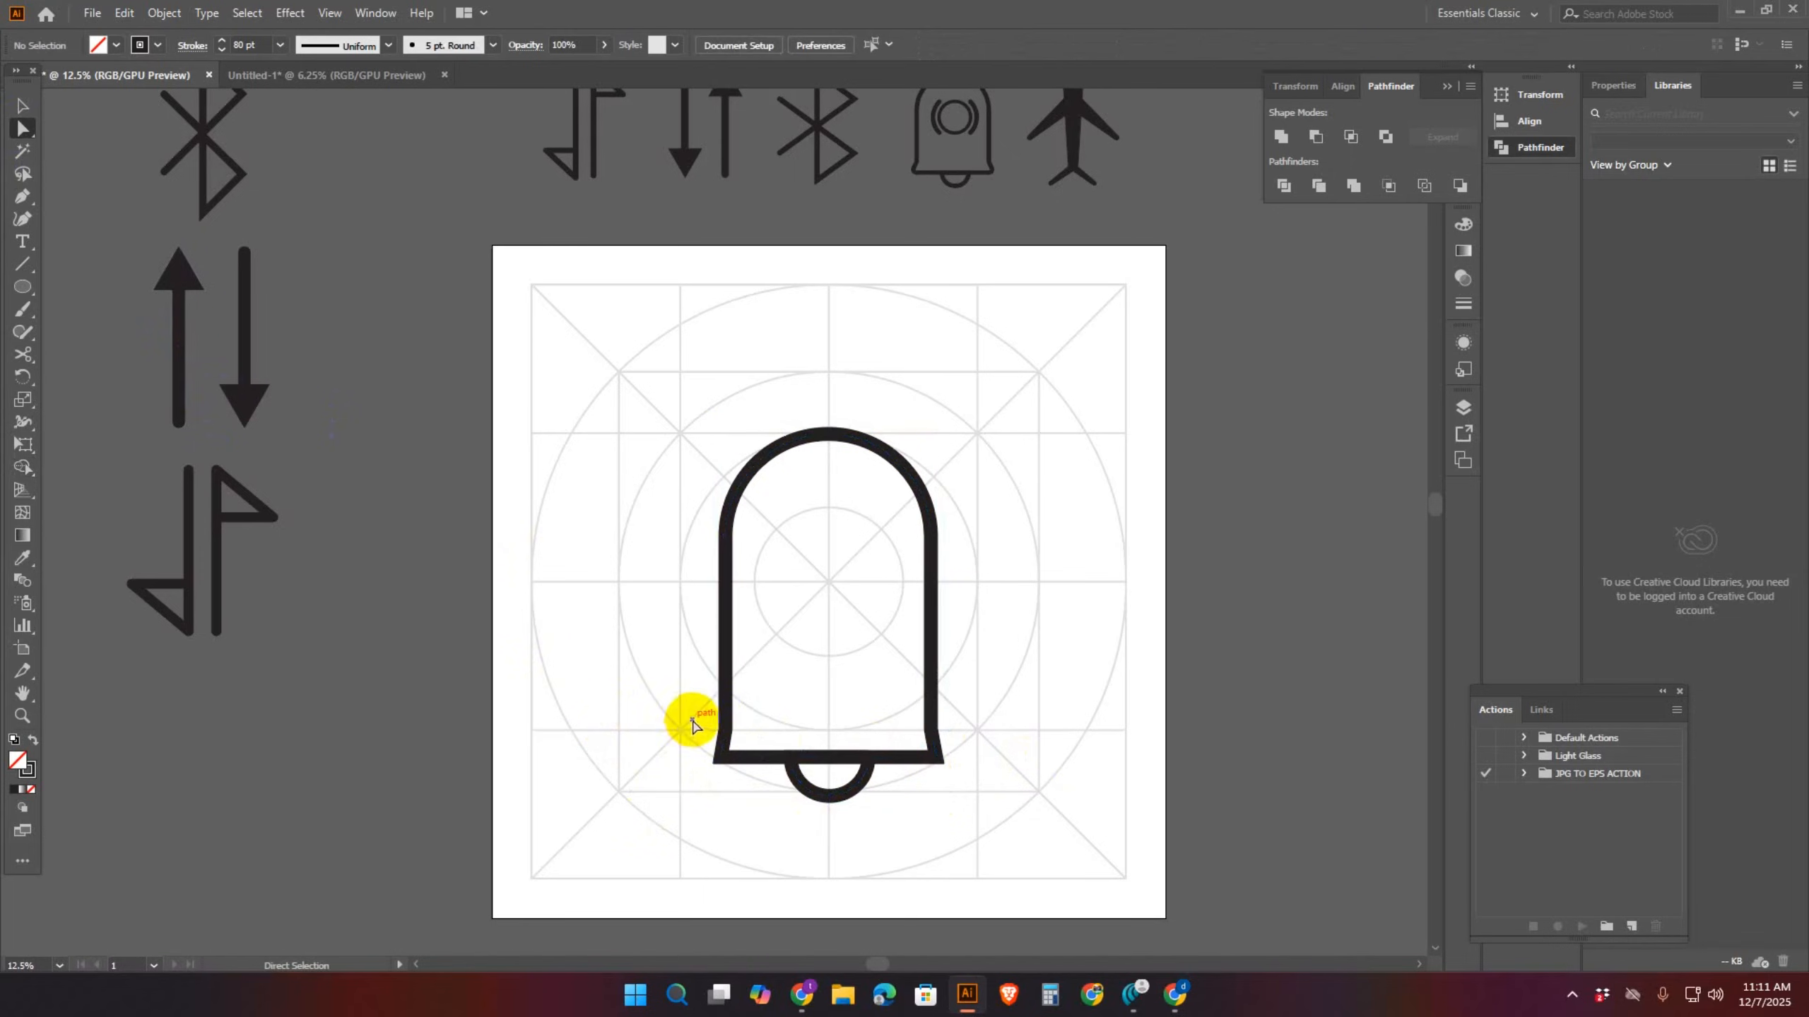
Round only the two outer bottom corners of the bell body by about 77 px
drag(692, 720, 746, 792)
drag(909, 731, 955, 771)
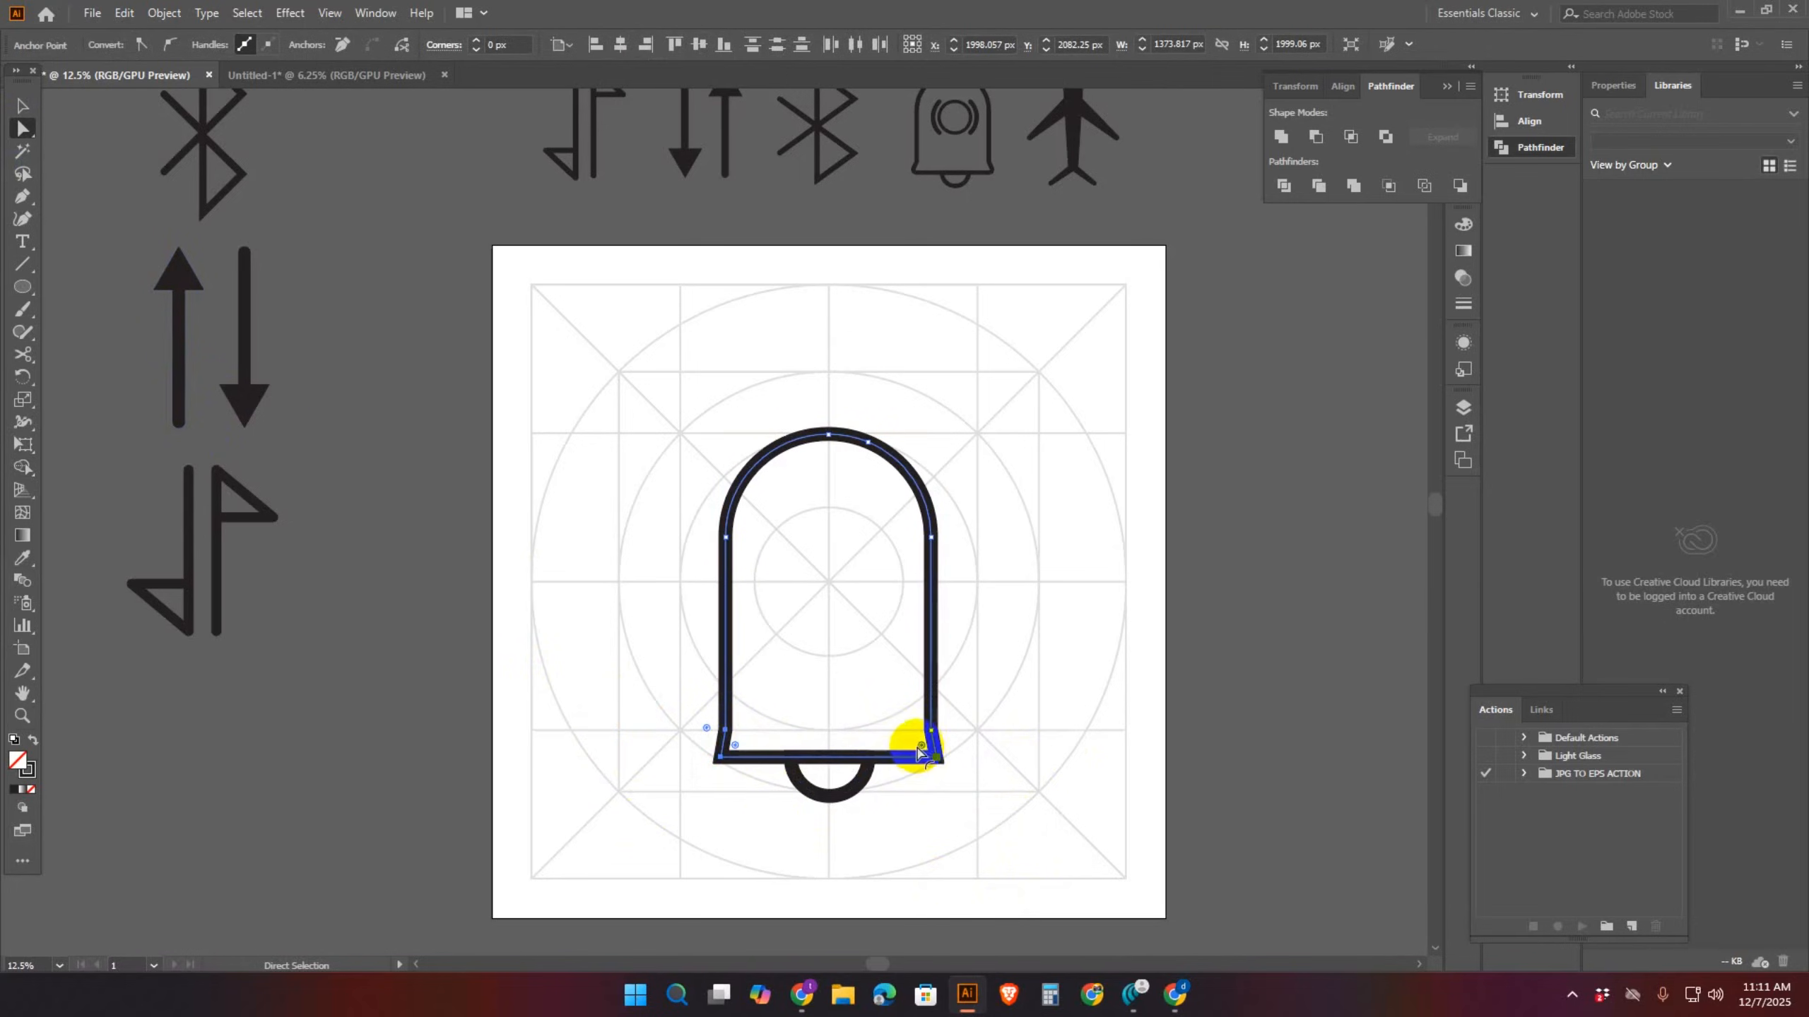
drag(735, 745, 738, 739)
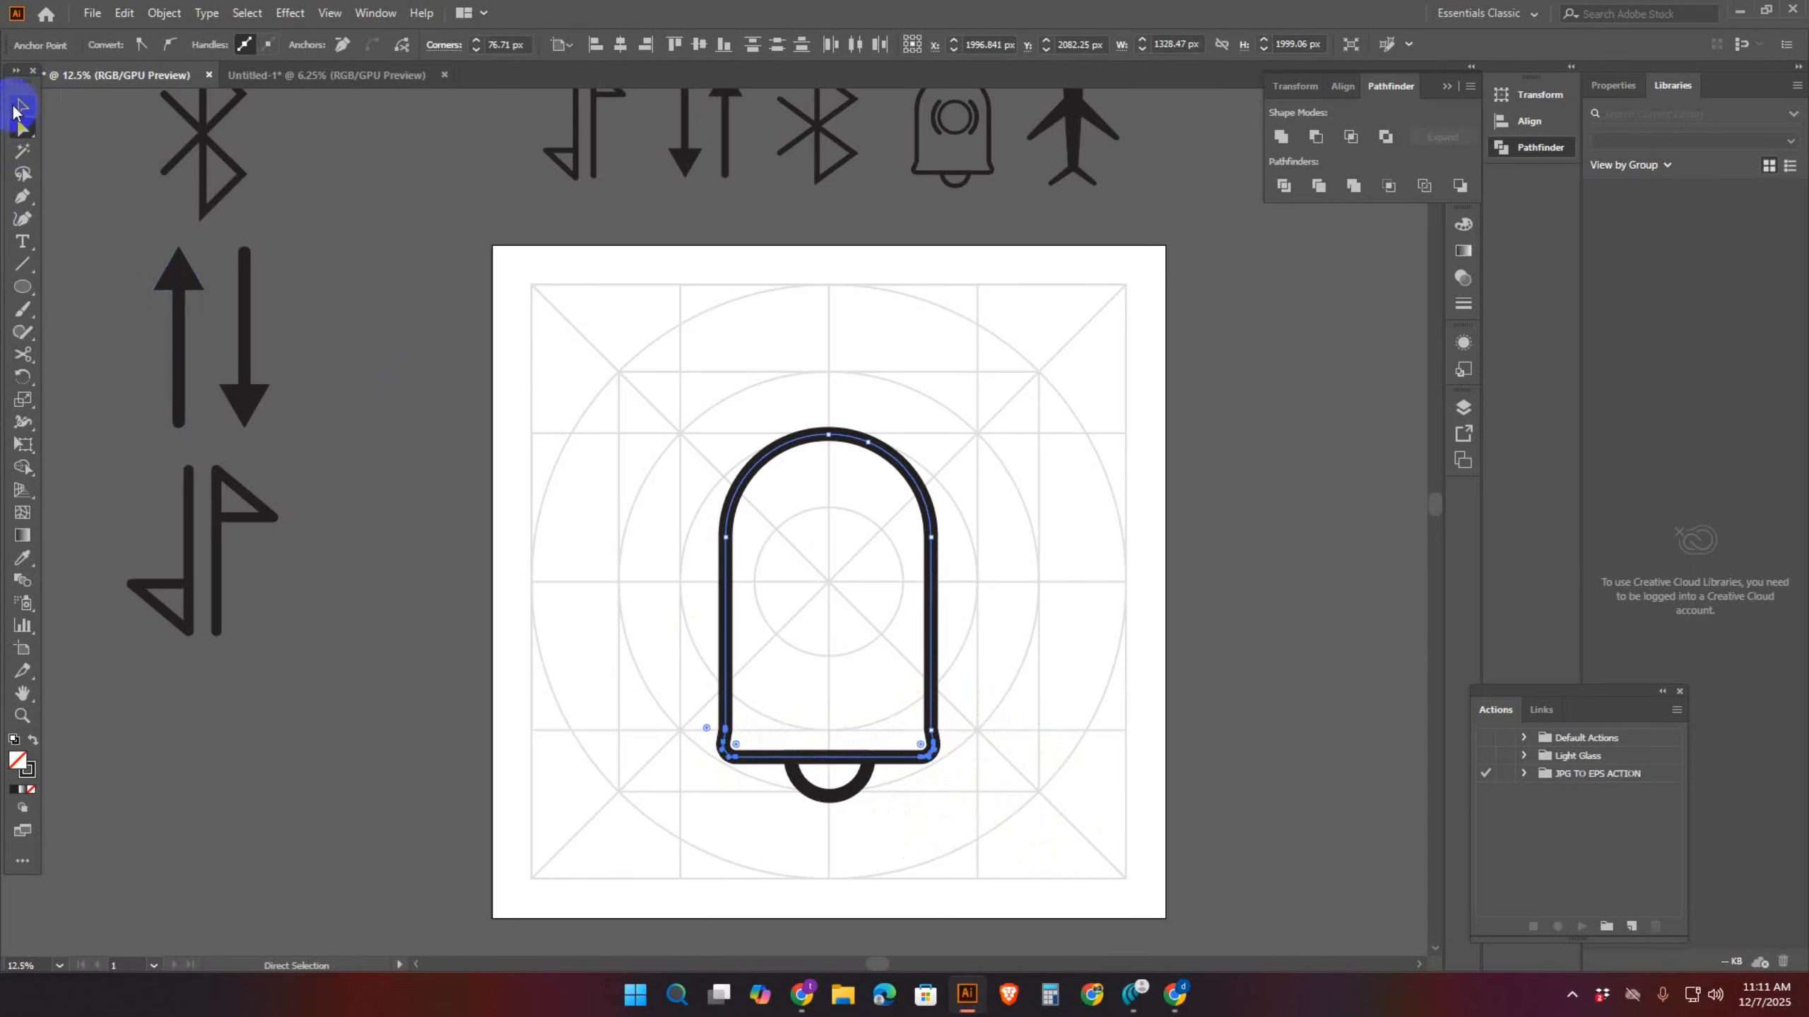
click(13, 106)
click(1015, 581)
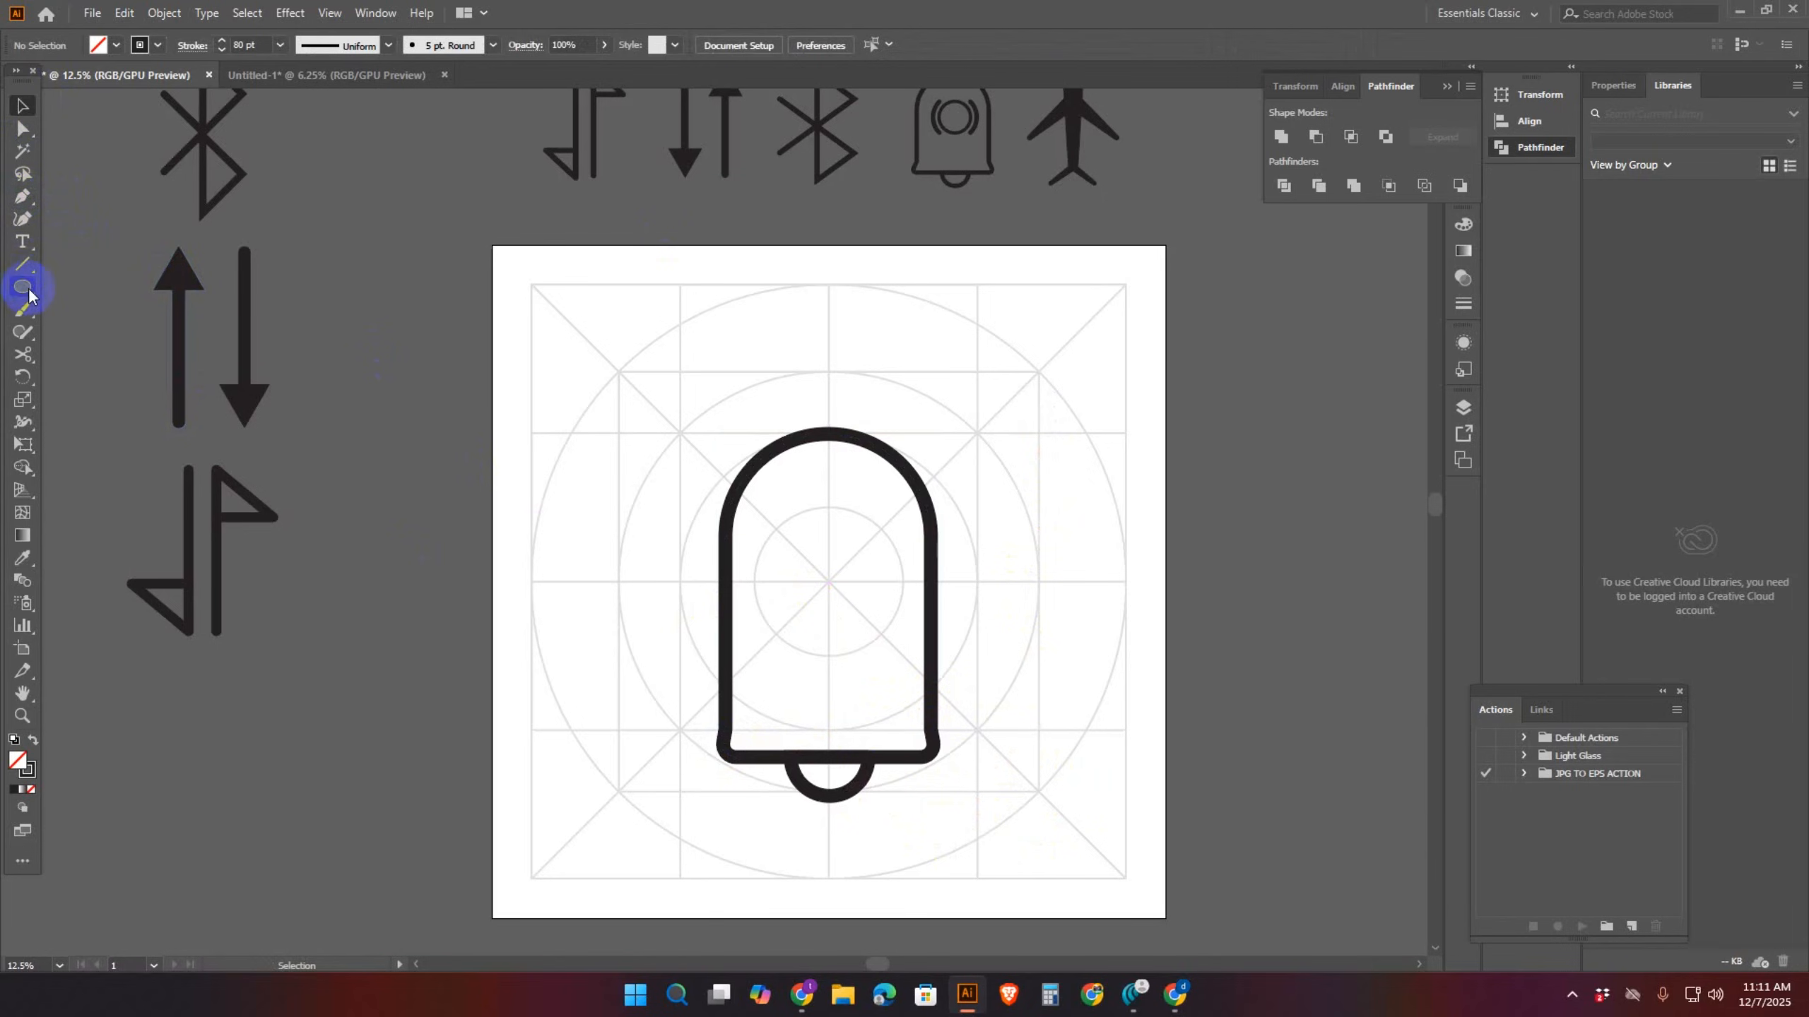
Draw two concentric circles about 892 px and 630 px across, centered on the grid inside the bell
drag(22, 285, 95, 333)
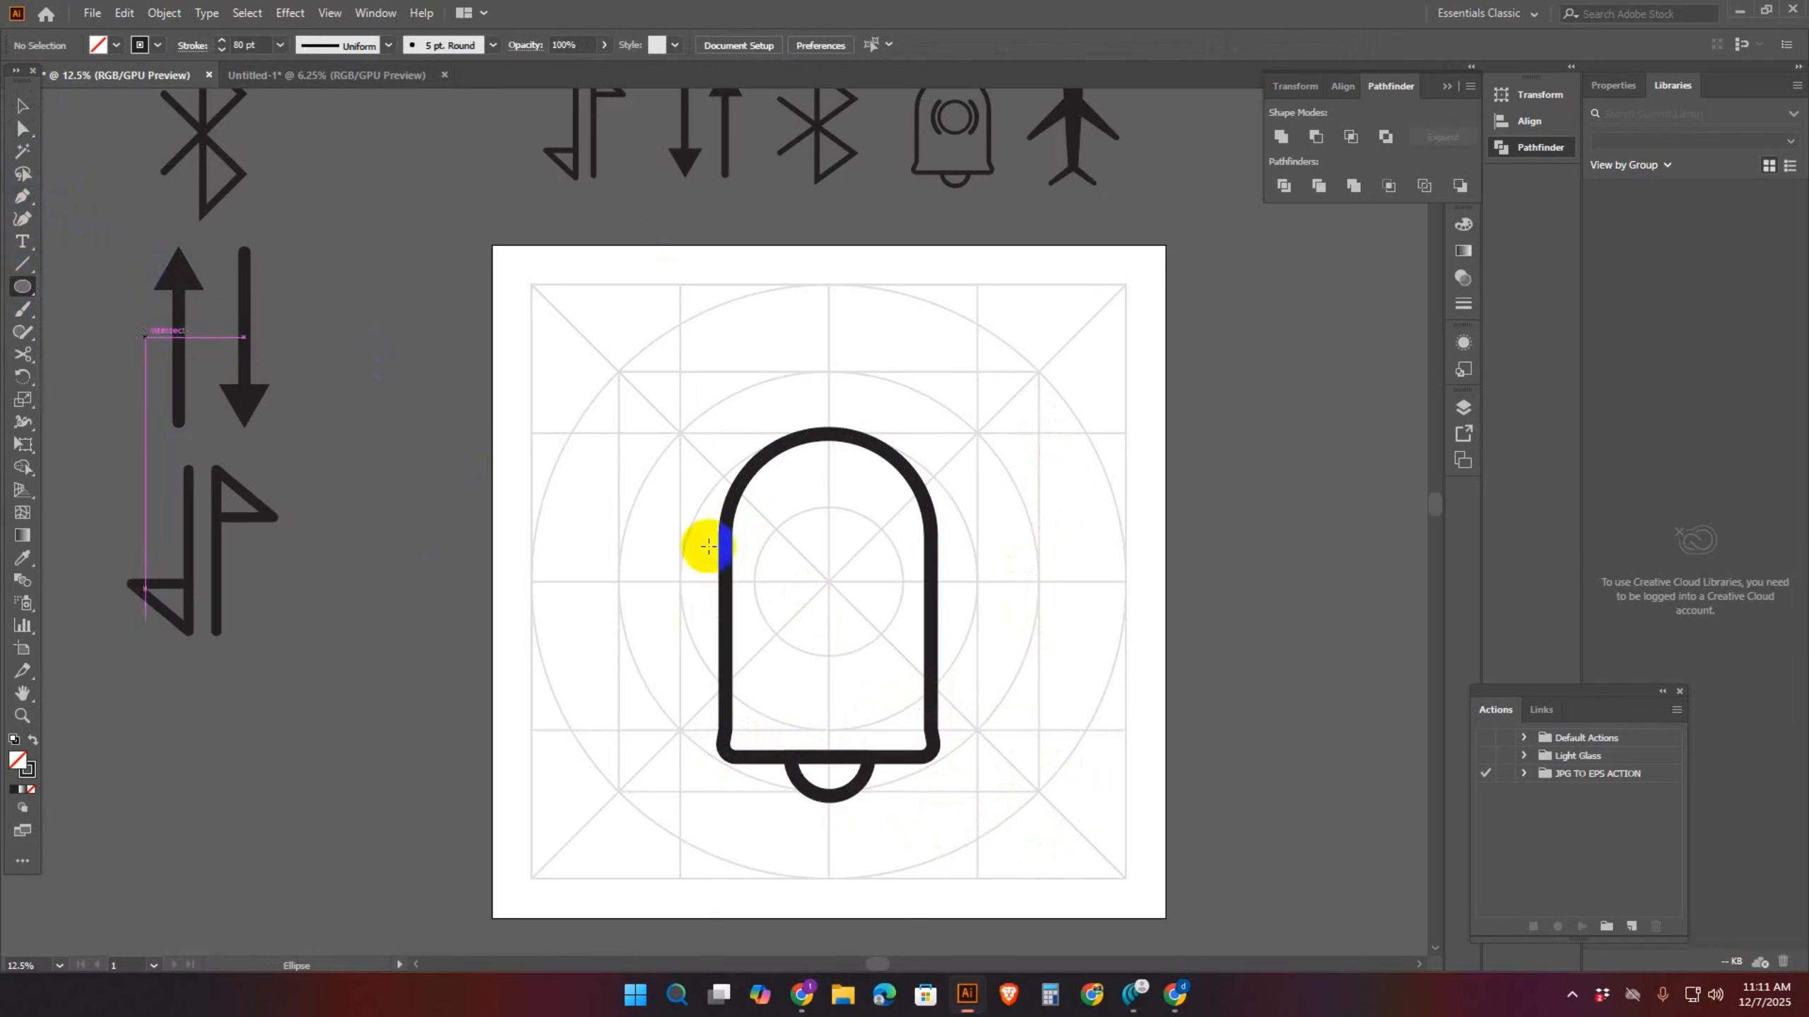
drag(827, 581, 910, 662)
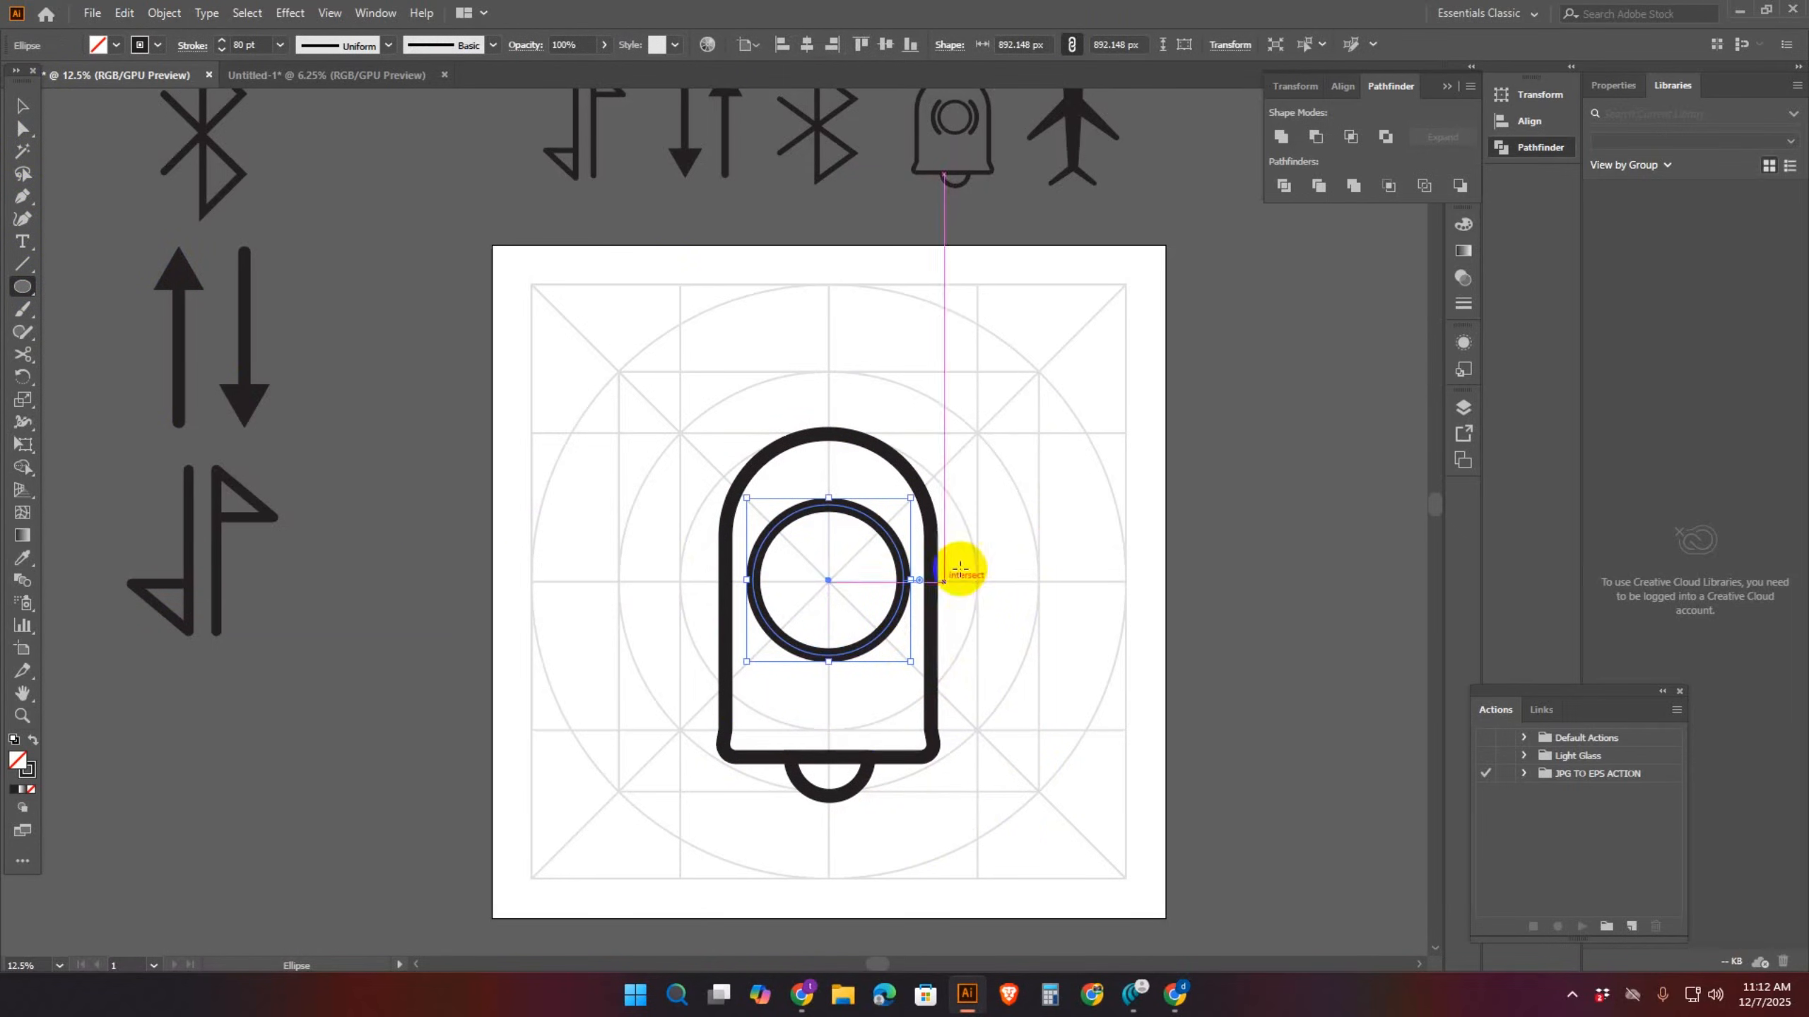
click(23, 108)
key(ctrl+shift+a)
drag(23, 286, 84, 325)
drag(827, 581, 881, 633)
click(25, 104)
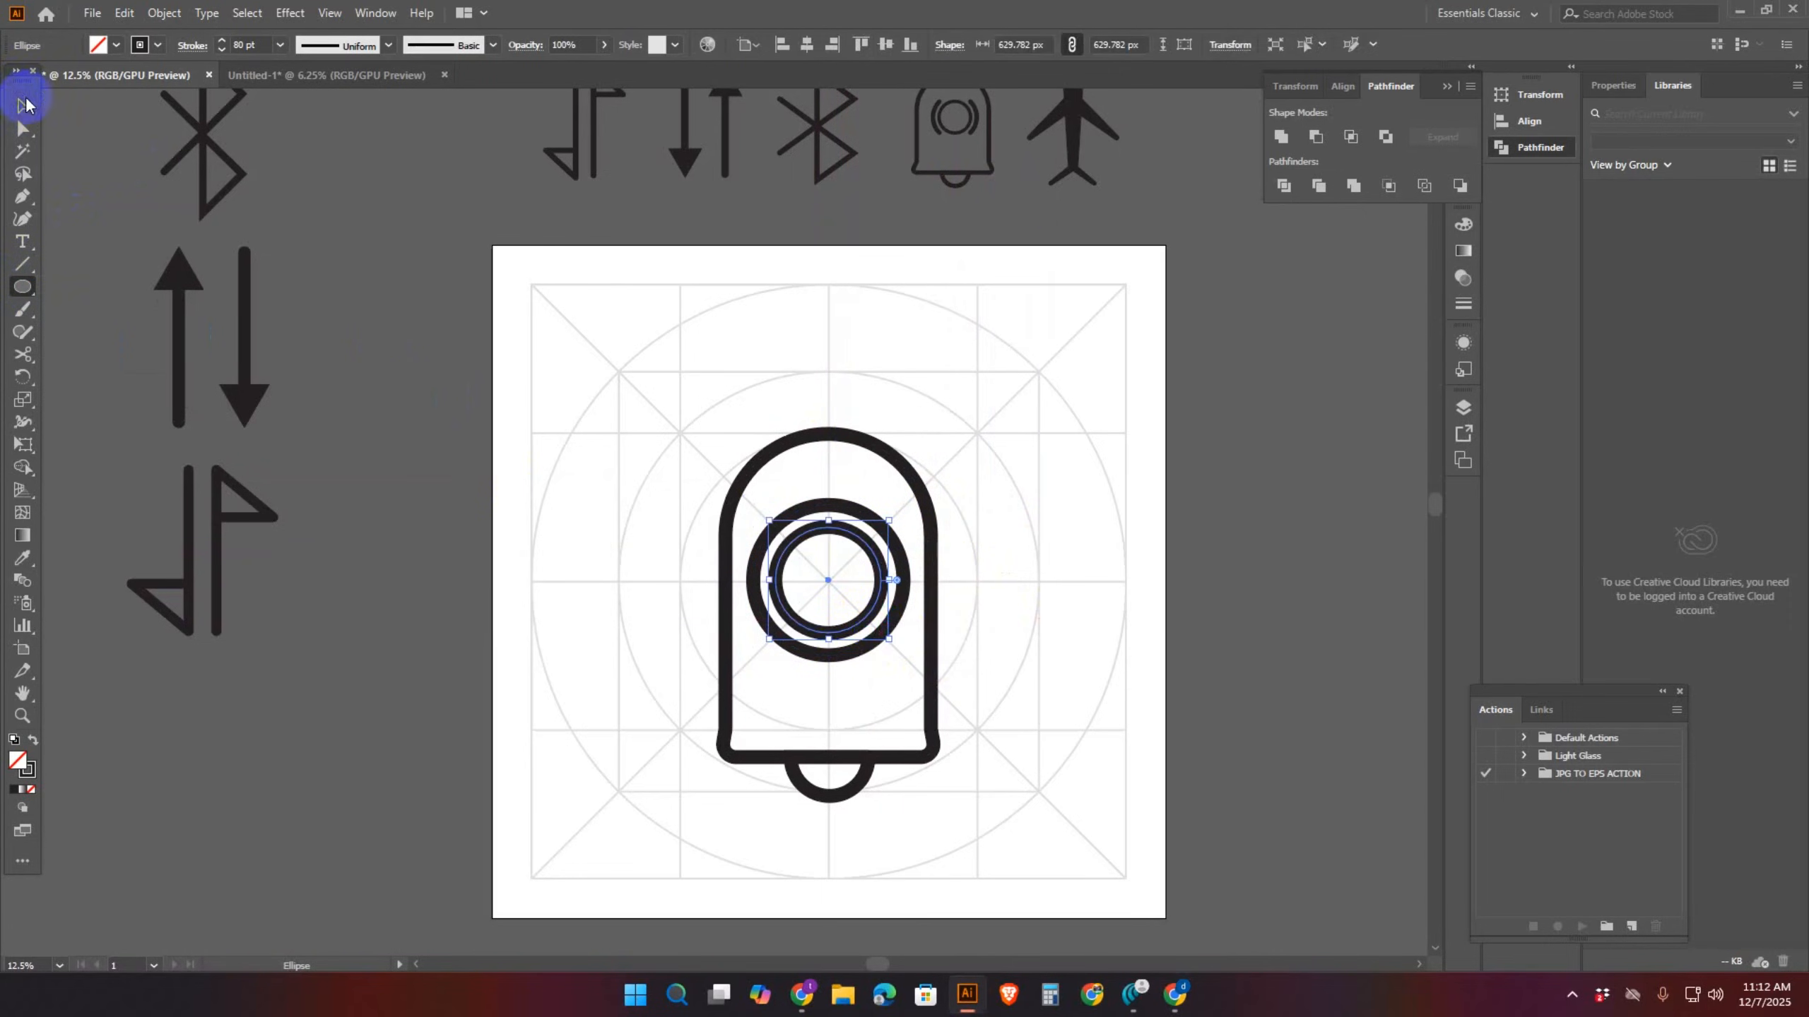
Rotate the larger circle 45° and cut it at its four anchor points with the Scissors tool
click(905, 556)
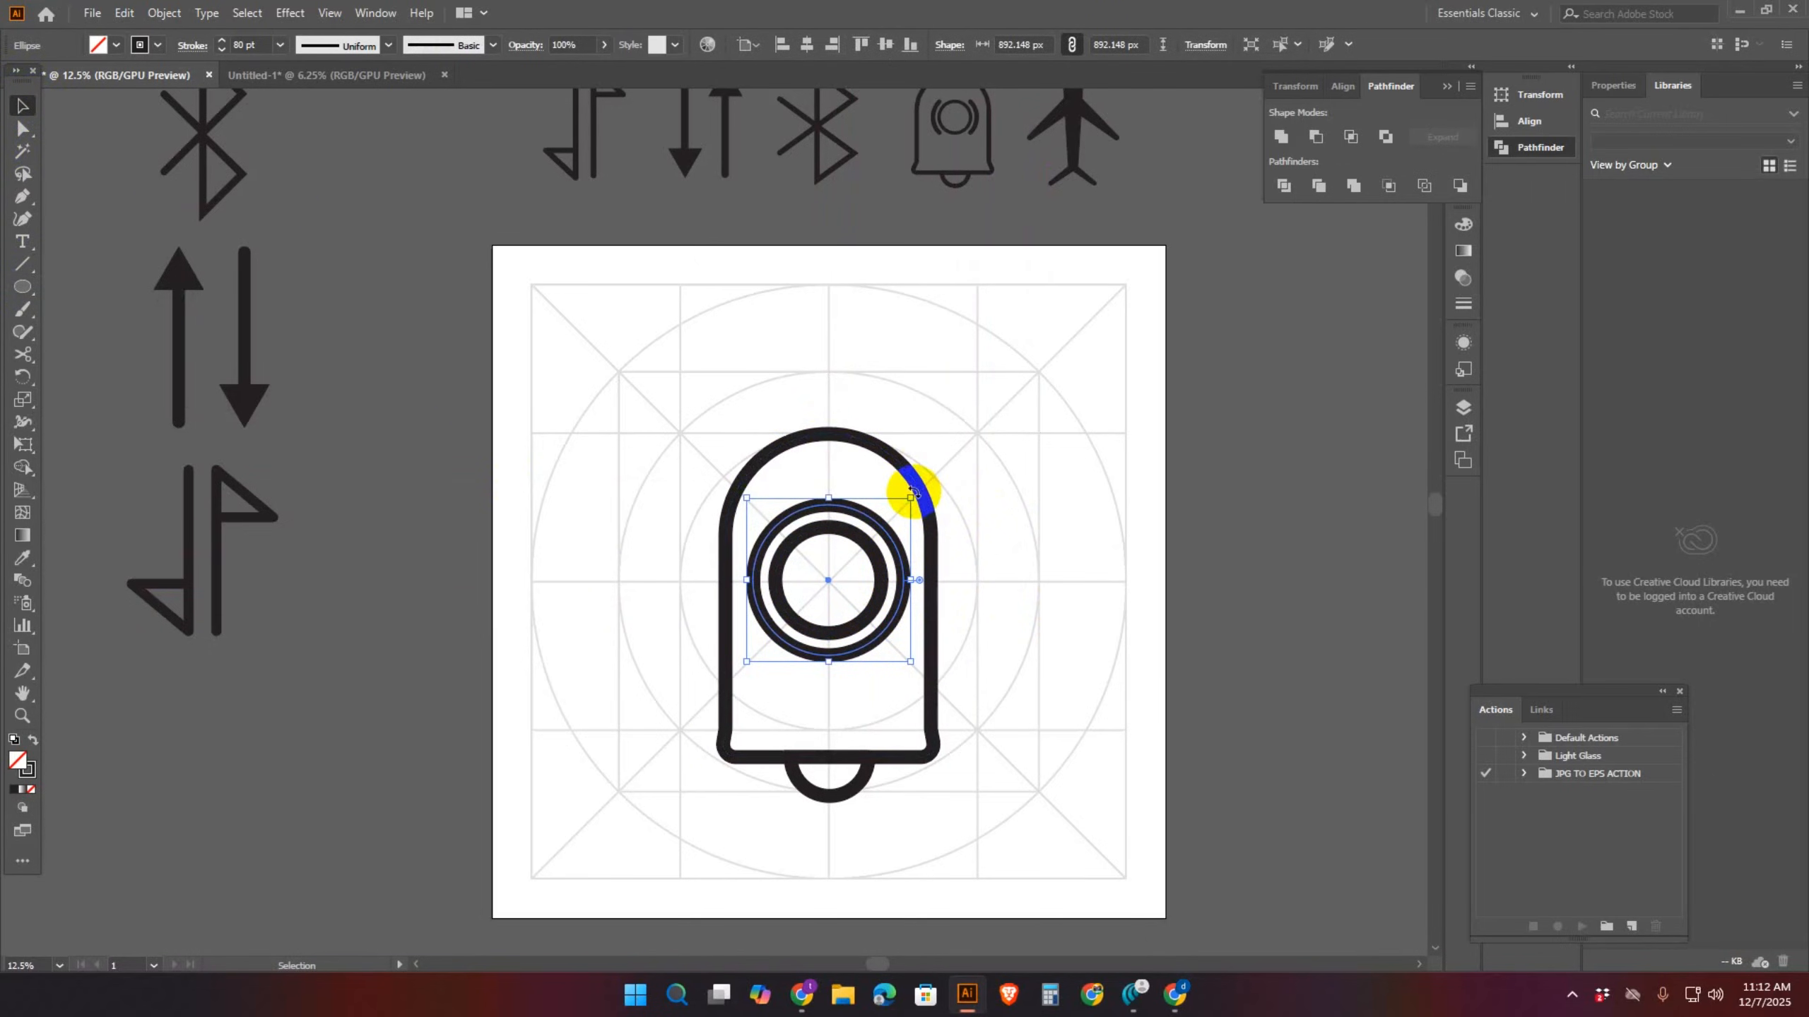
drag(912, 492, 932, 581)
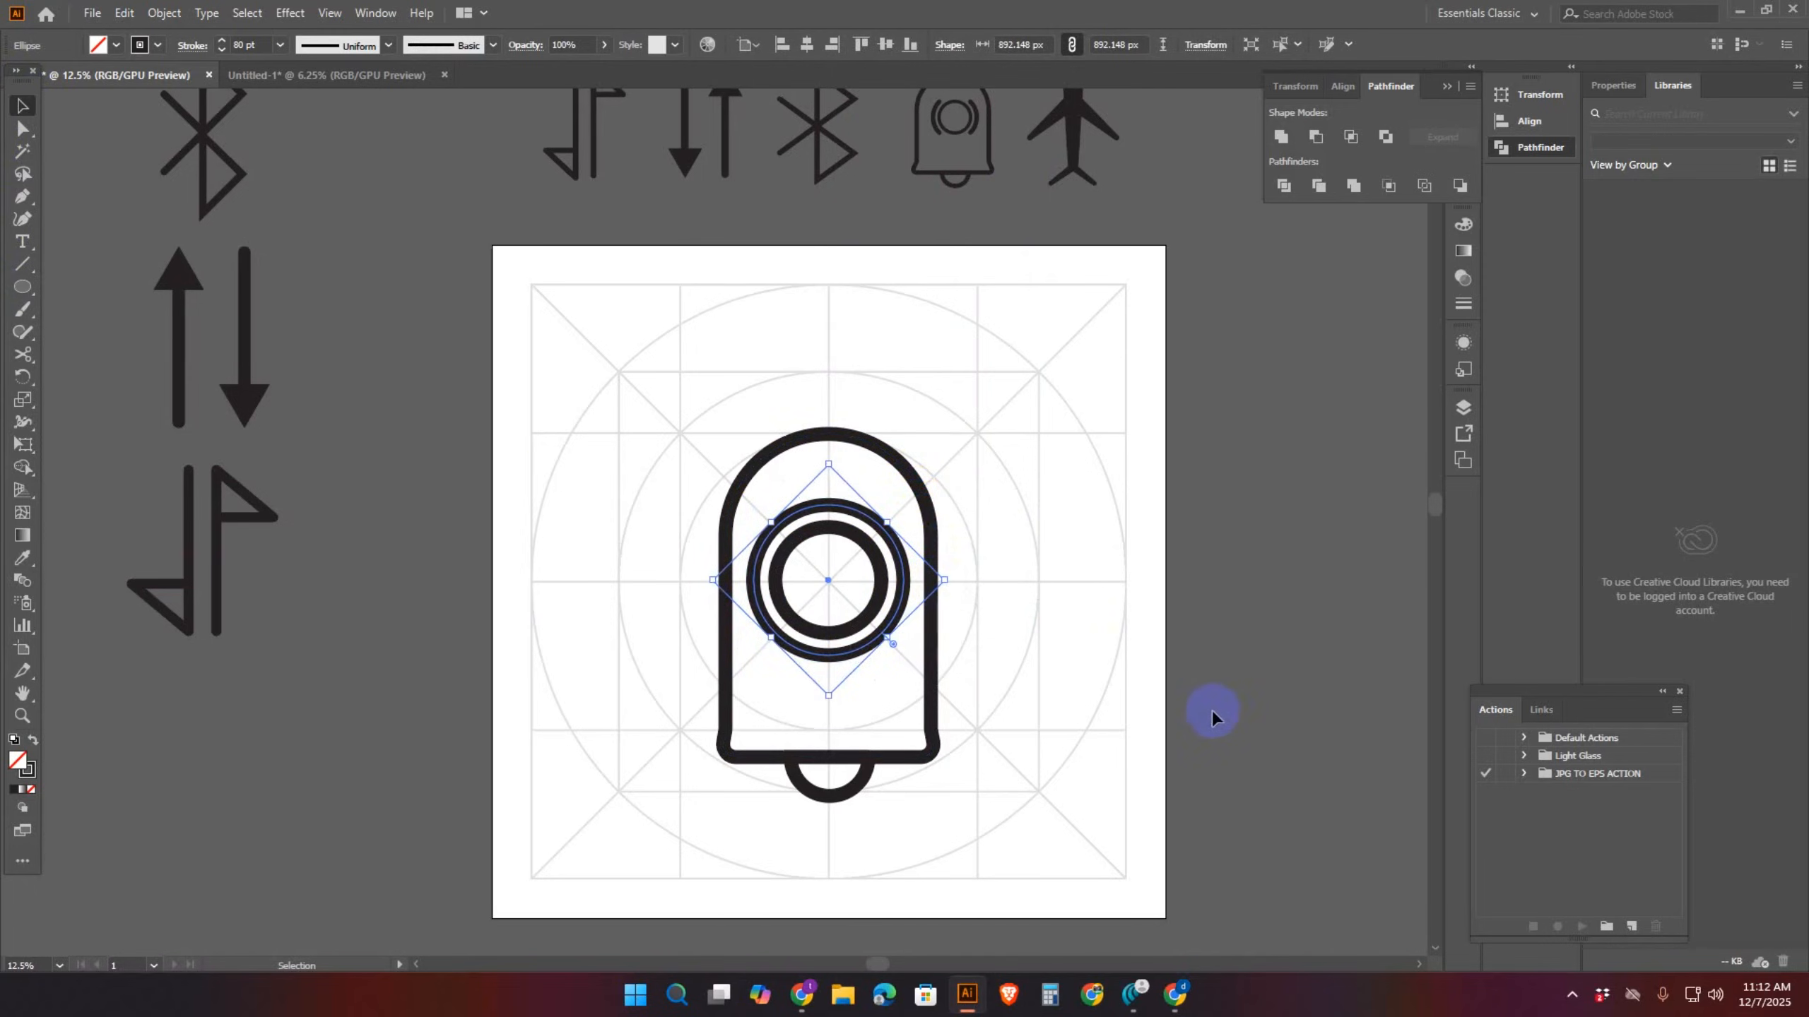
click(20, 354)
click(882, 527)
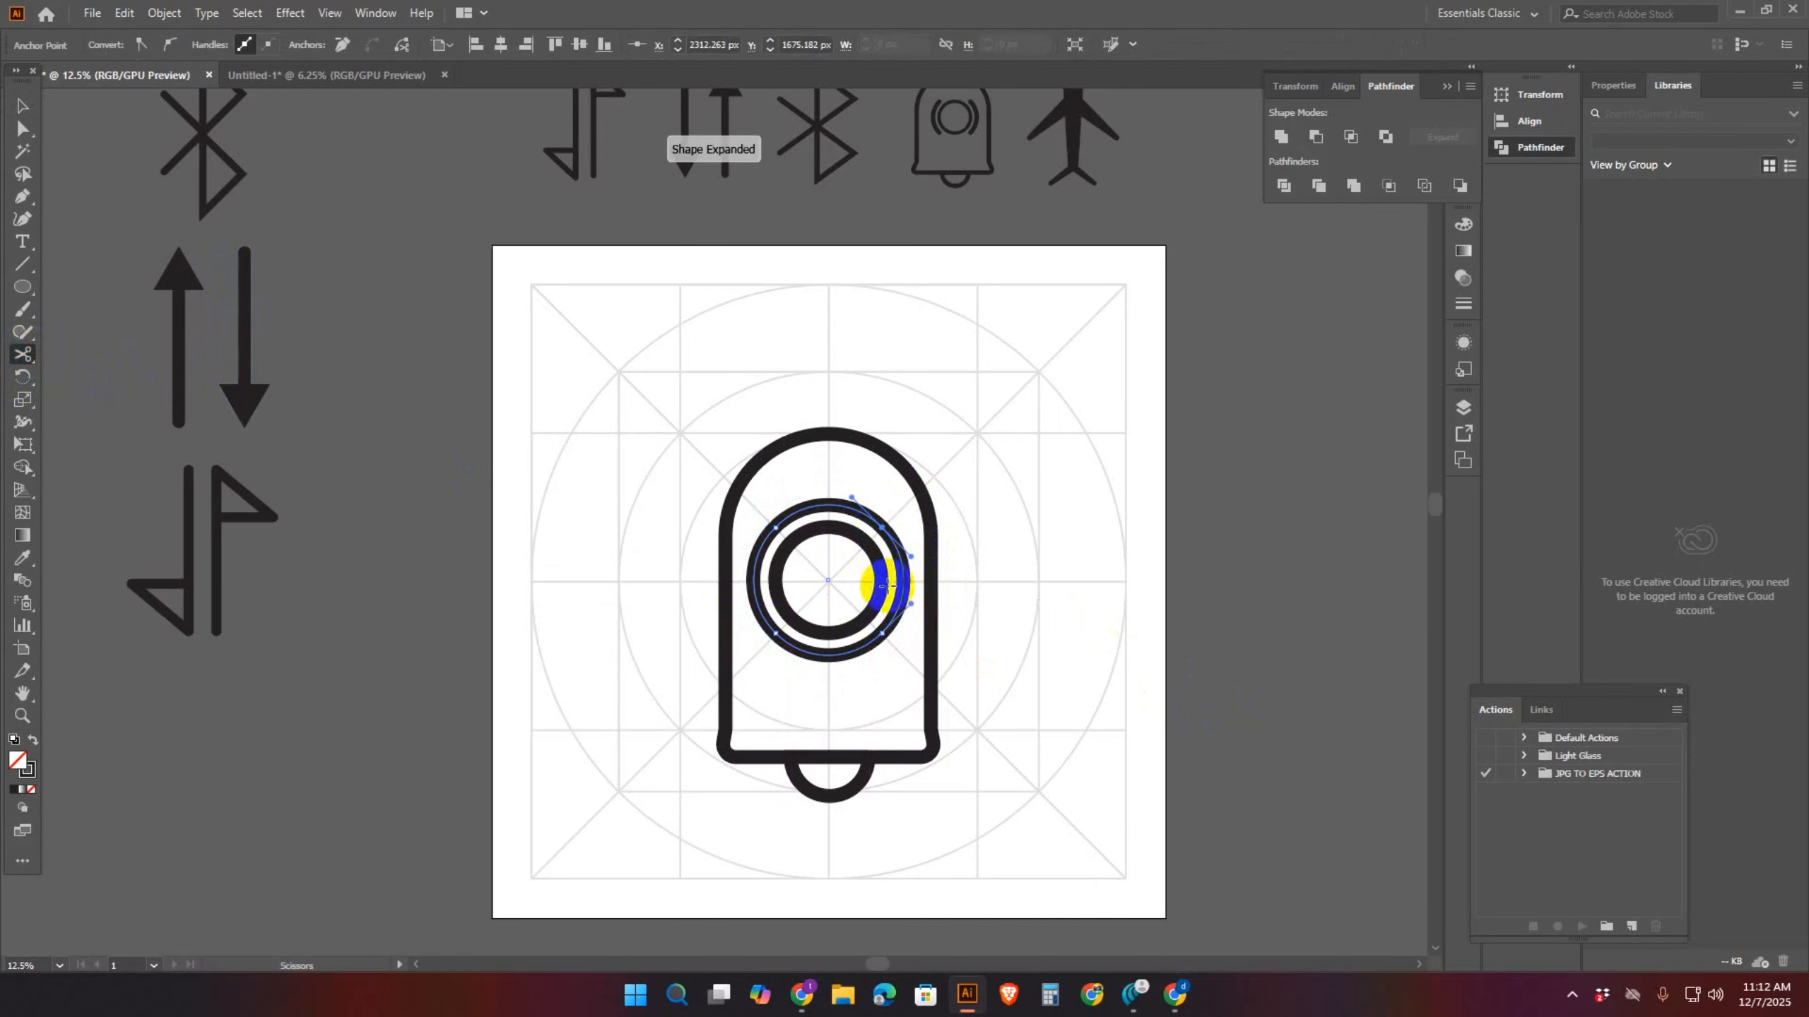
click(882, 630)
click(775, 630)
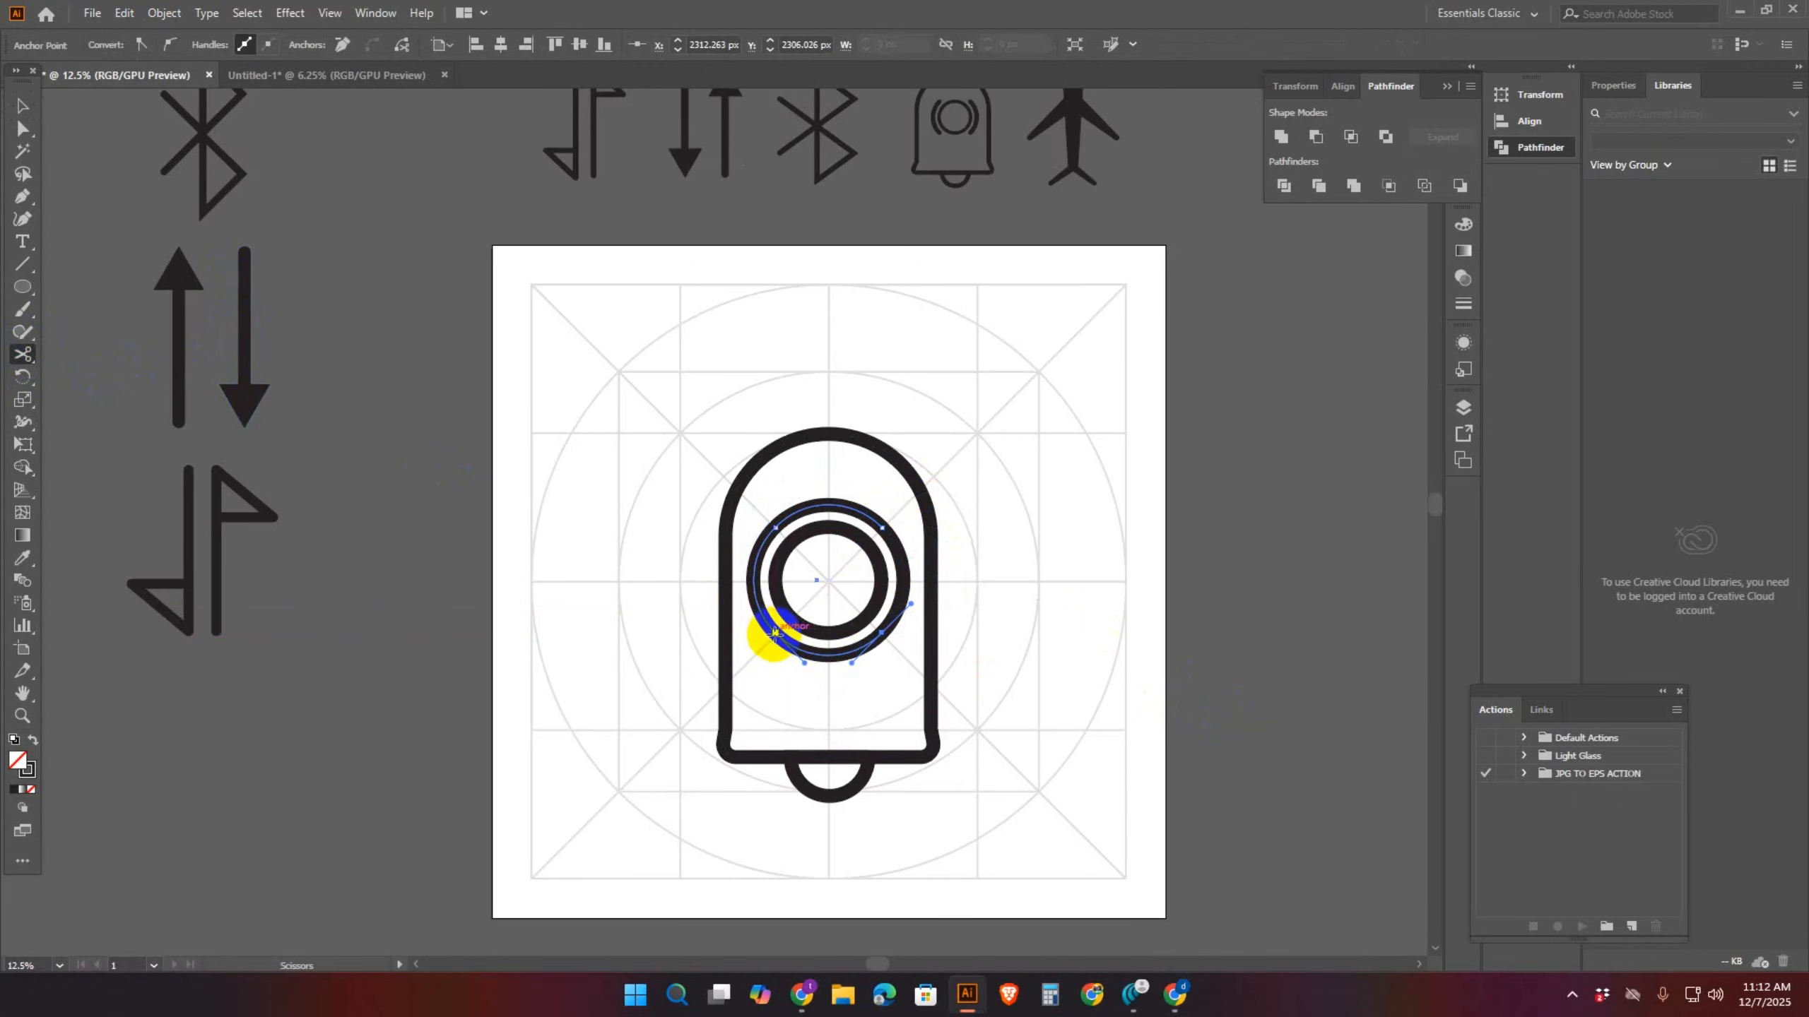
click(775, 630)
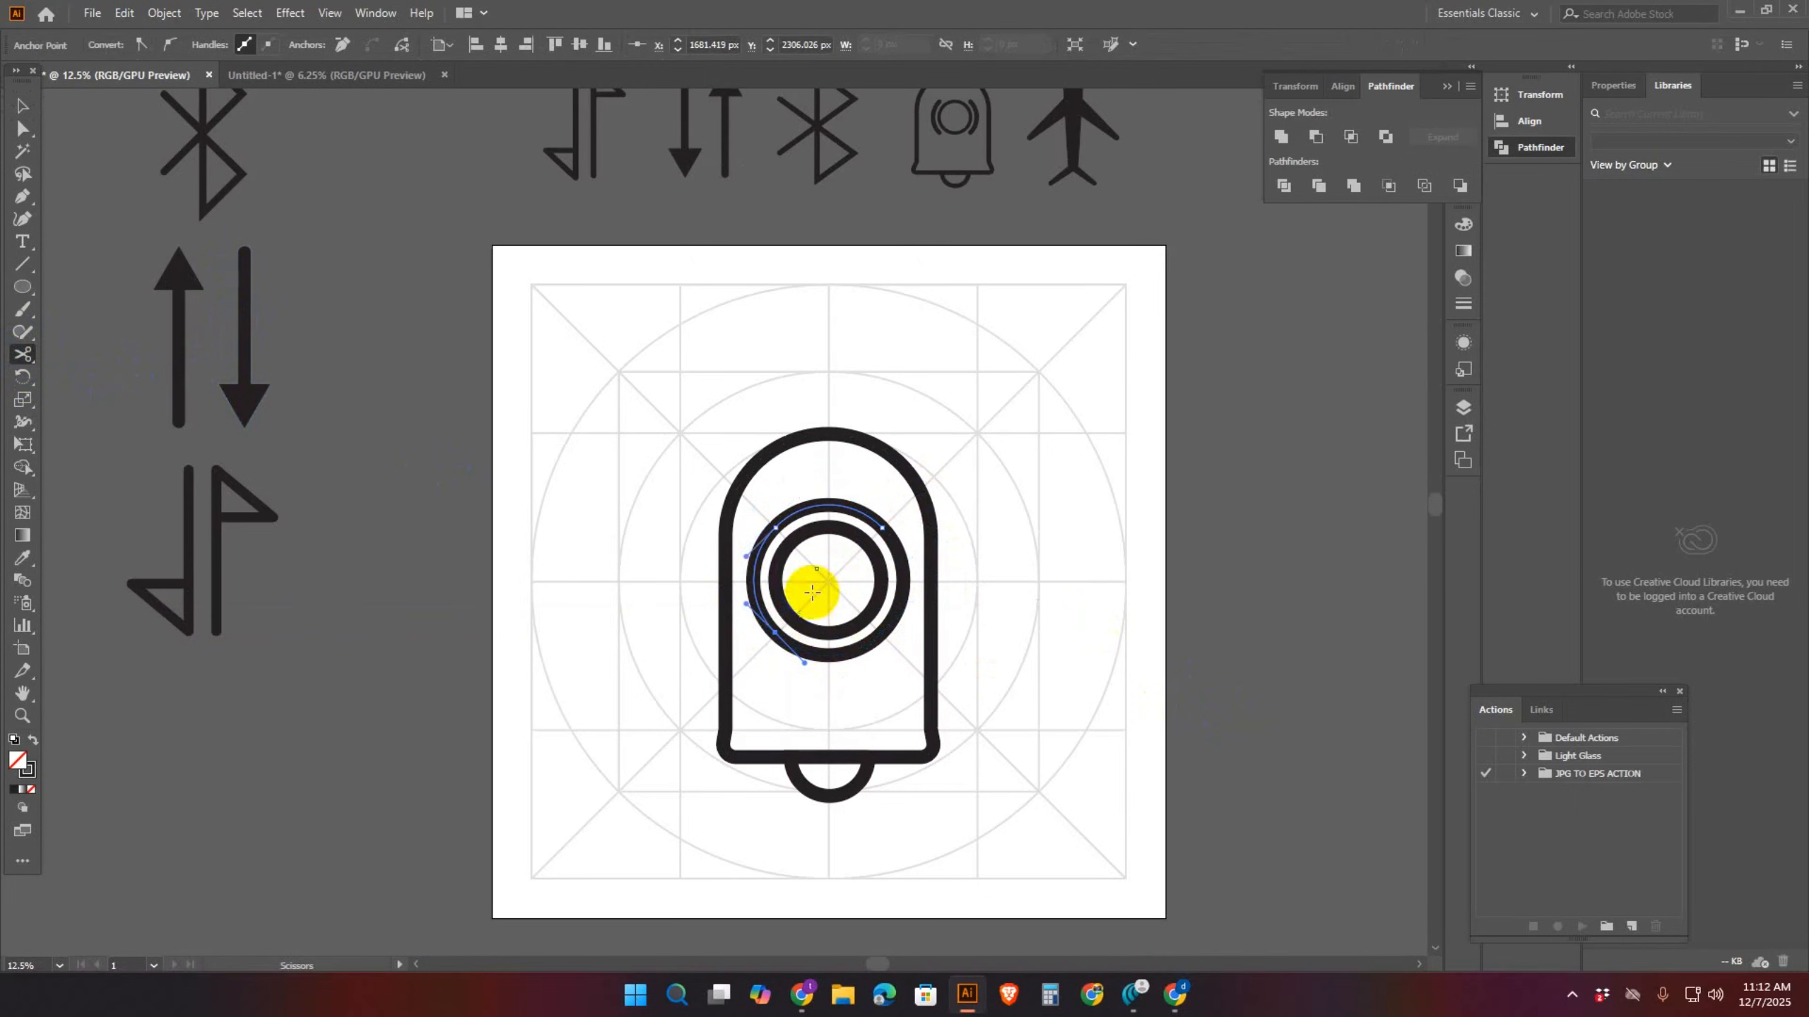
click(775, 525)
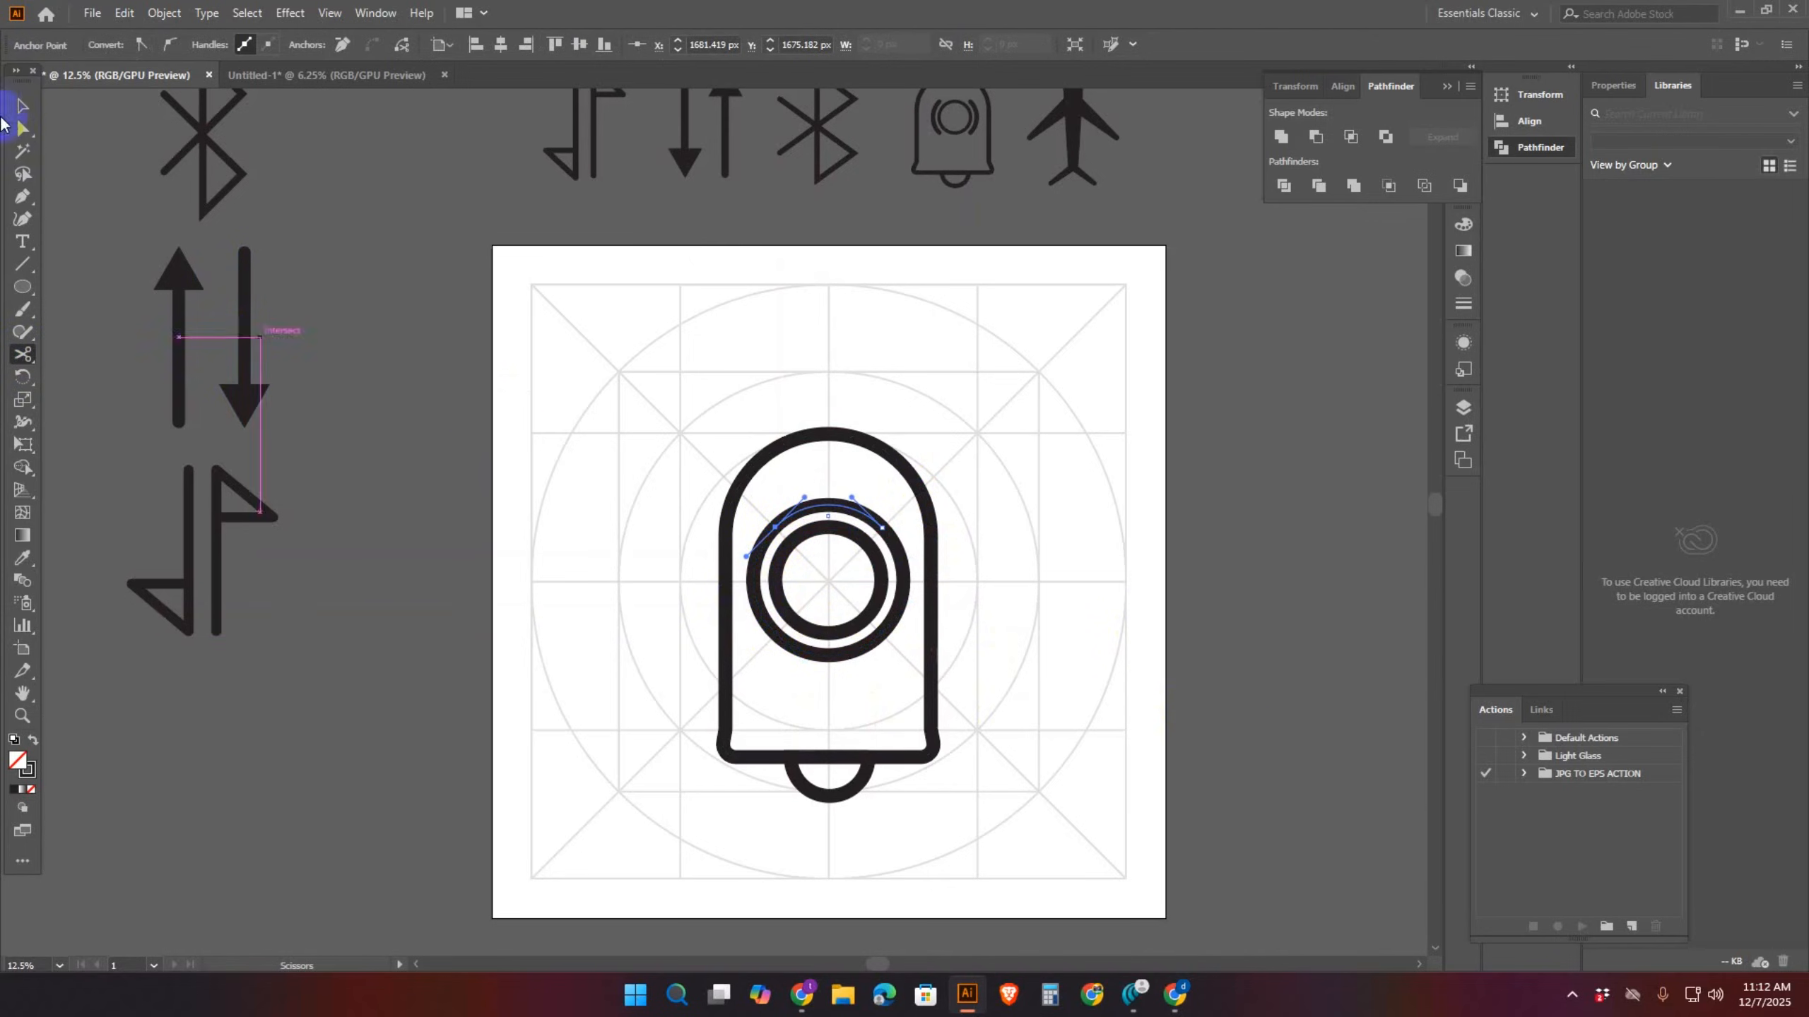
Delete the top and bottom arcs of the cut circle, leaving the two side arcs
click(21, 106)
click(972, 410)
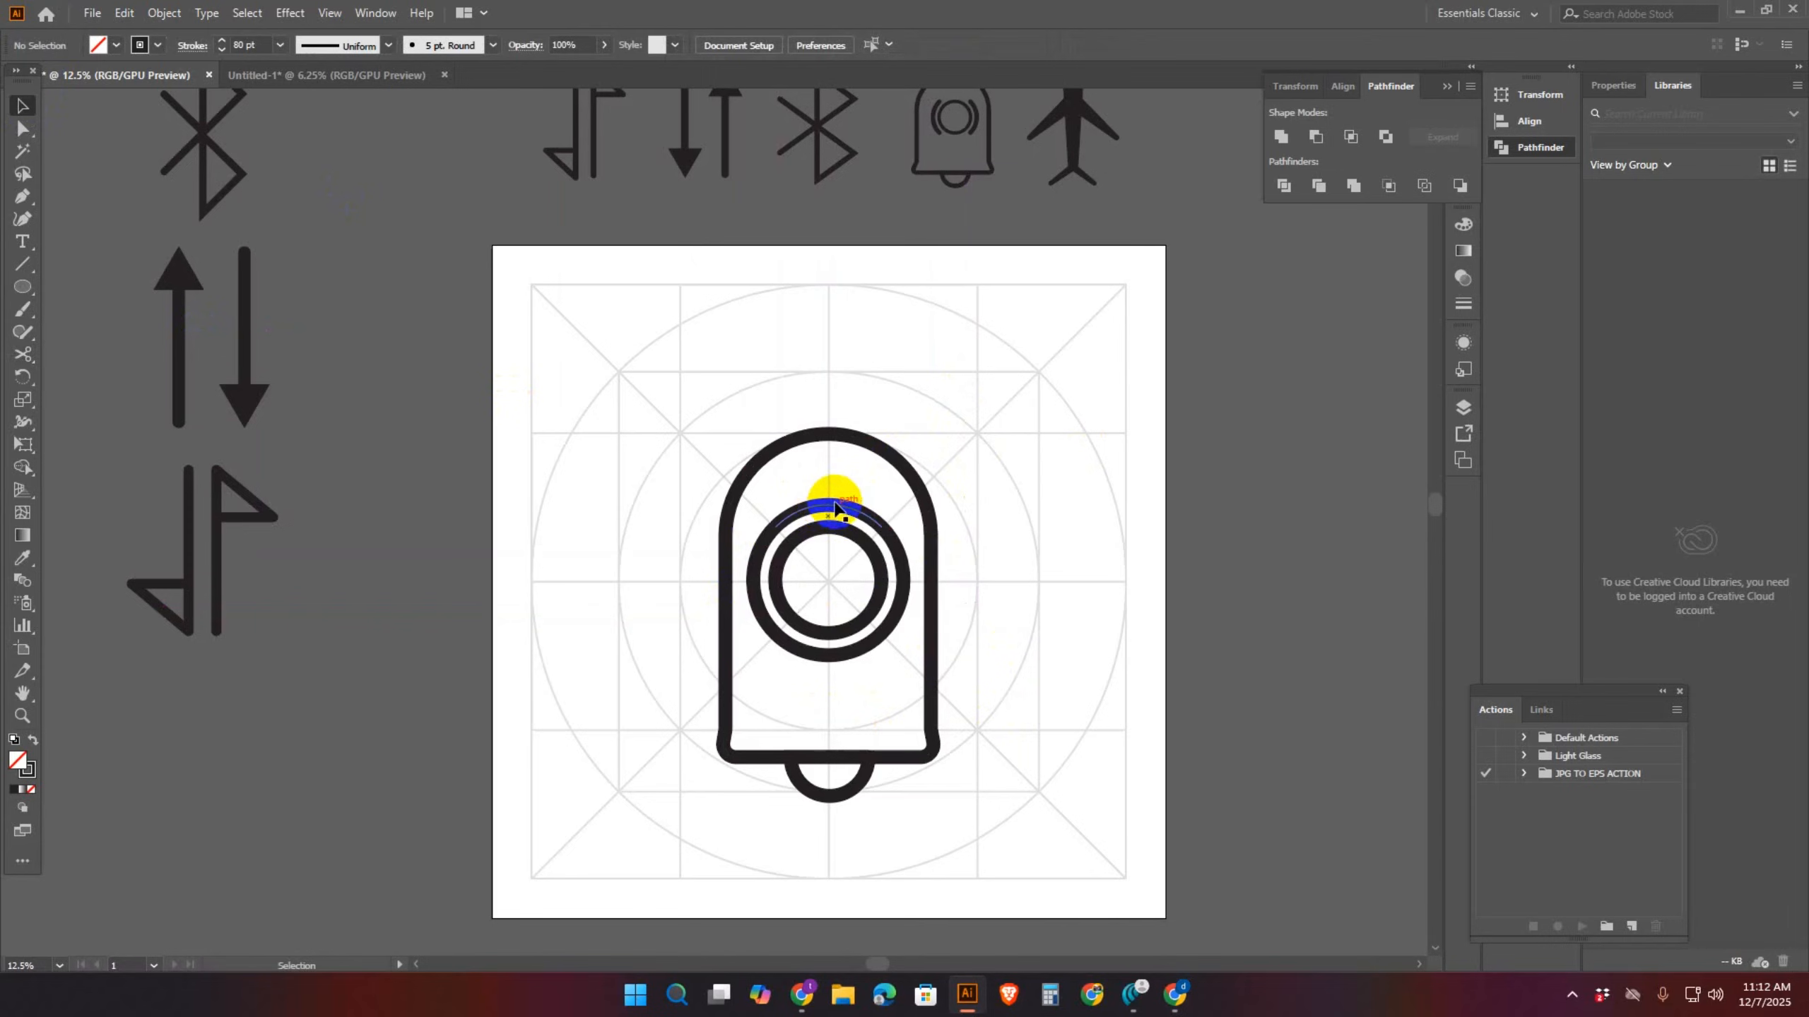
click(847, 522)
drag(902, 583, 840, 474)
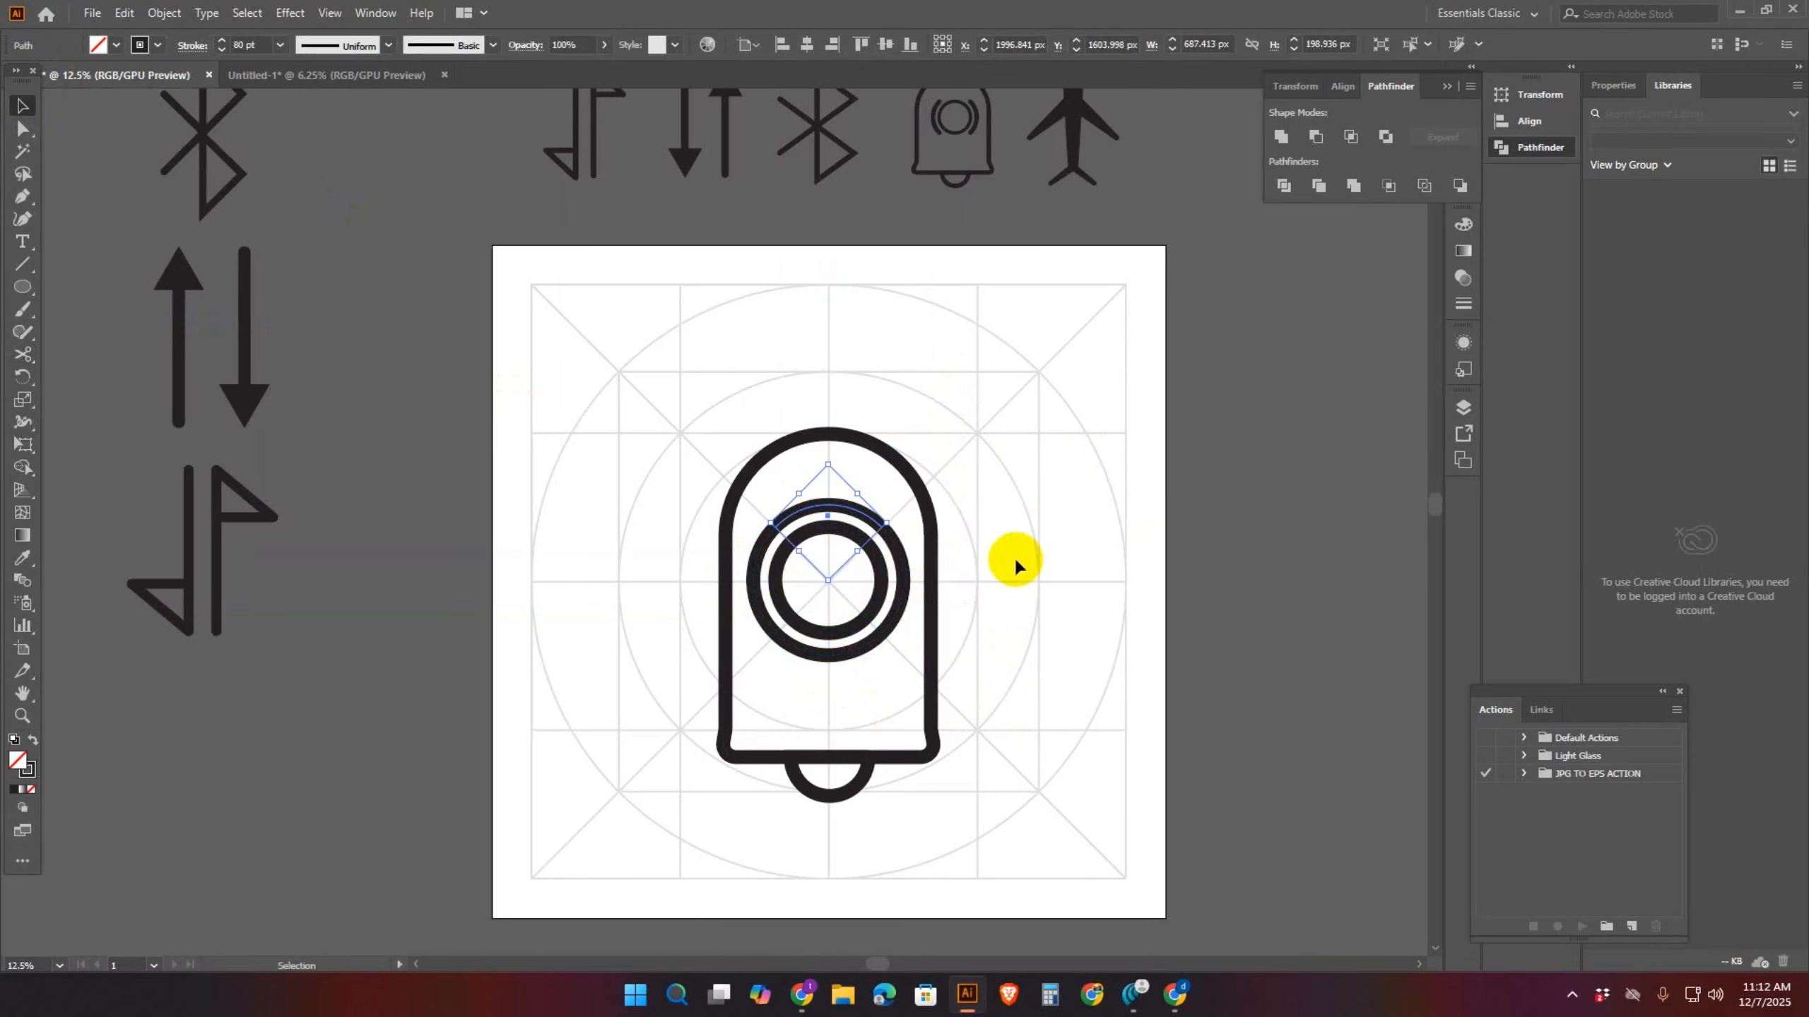
key(Delete)
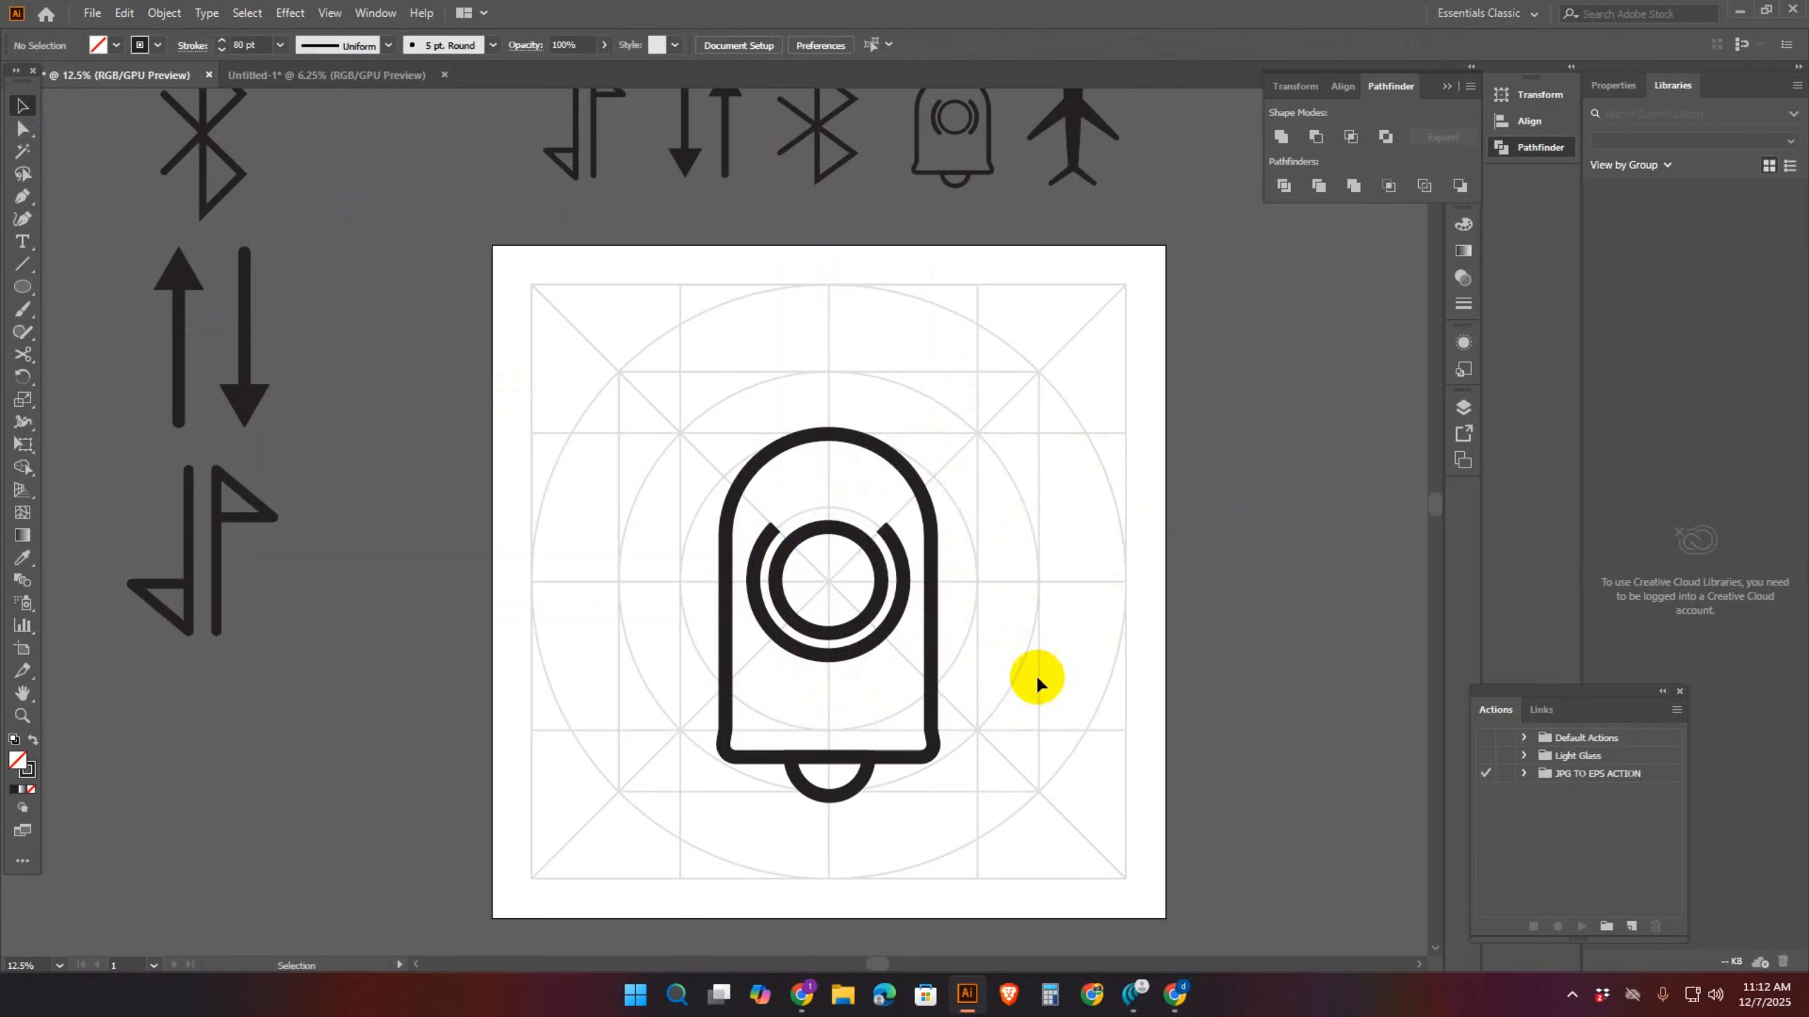
click(822, 661)
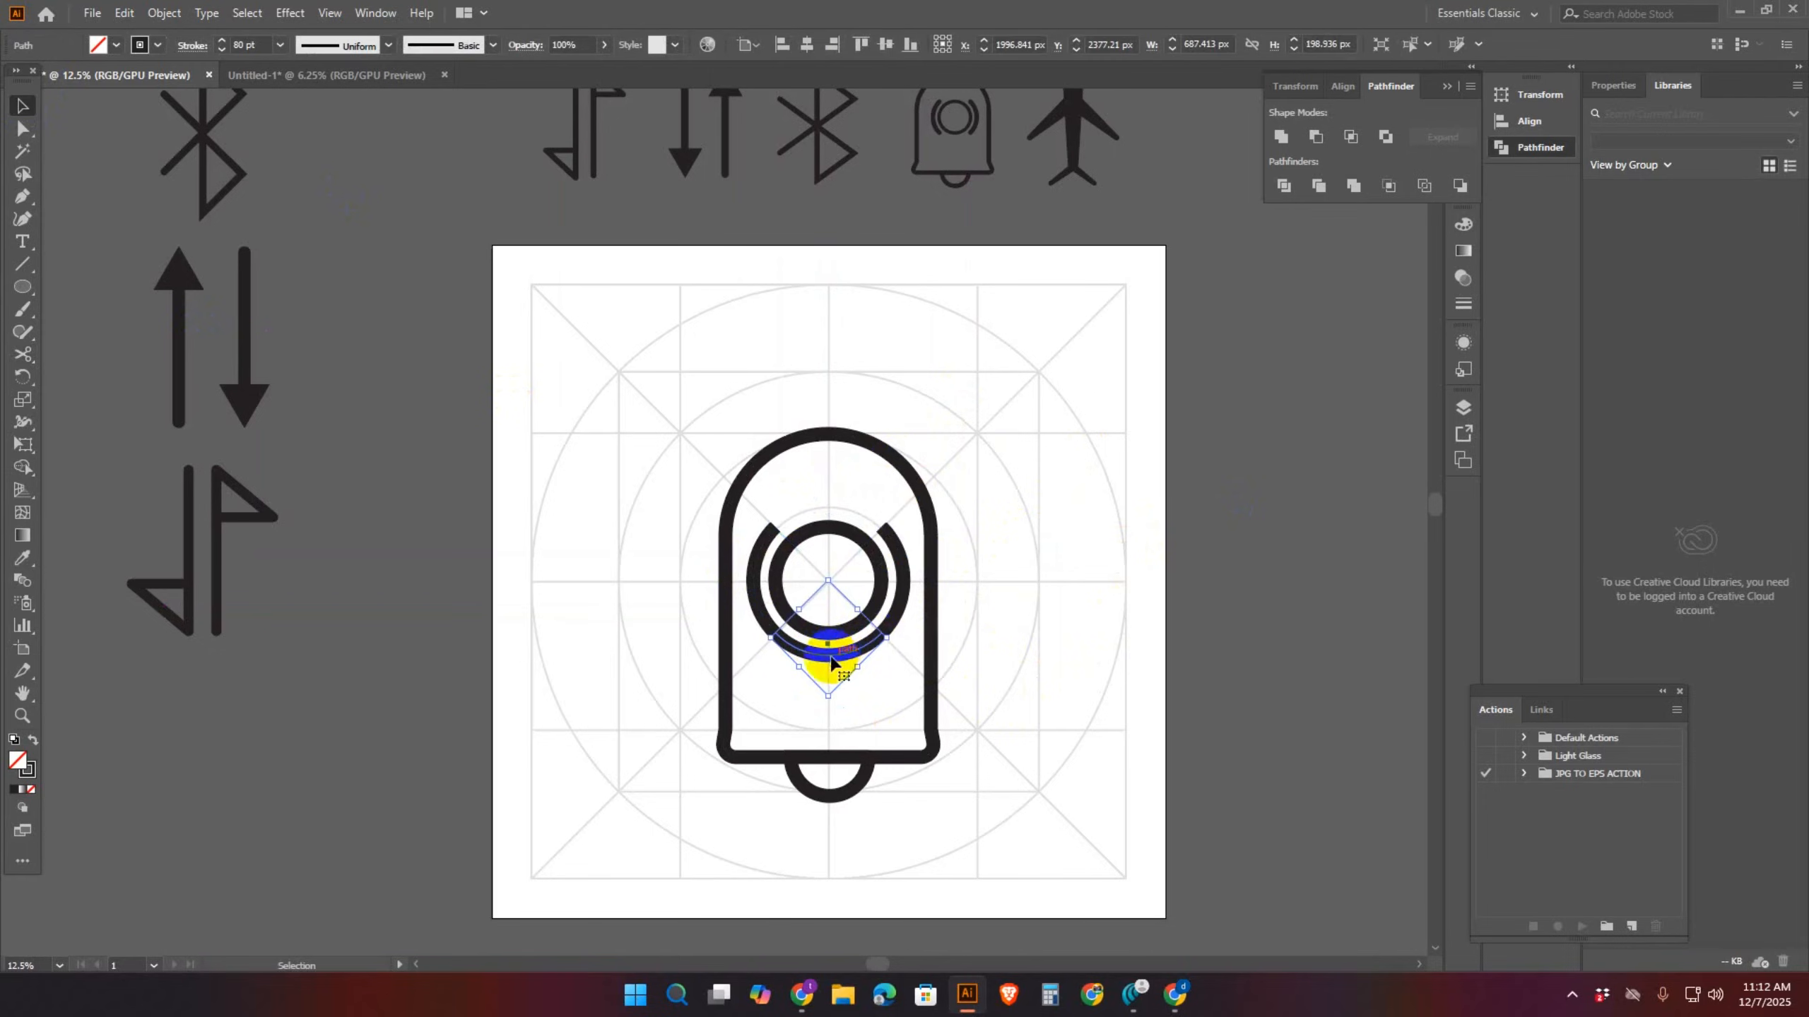
key(Delete)
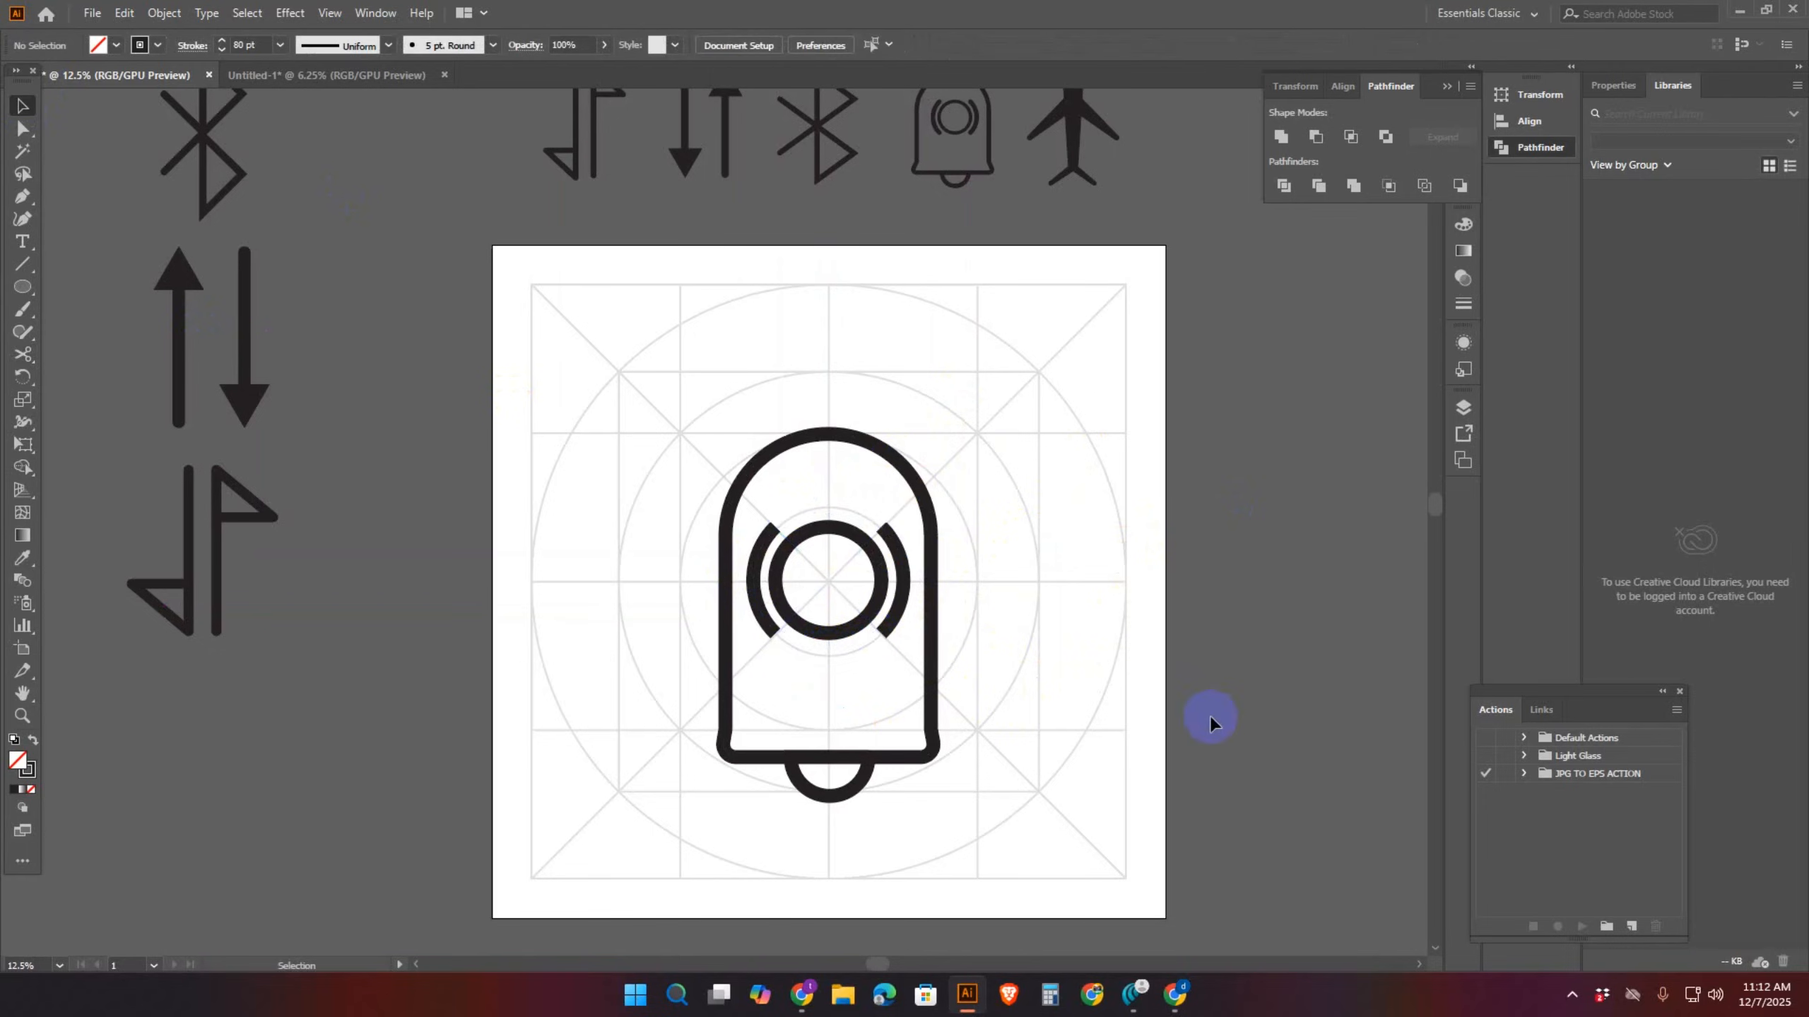
Give both side arcs around the inner circle round stroke caps
click(901, 572)
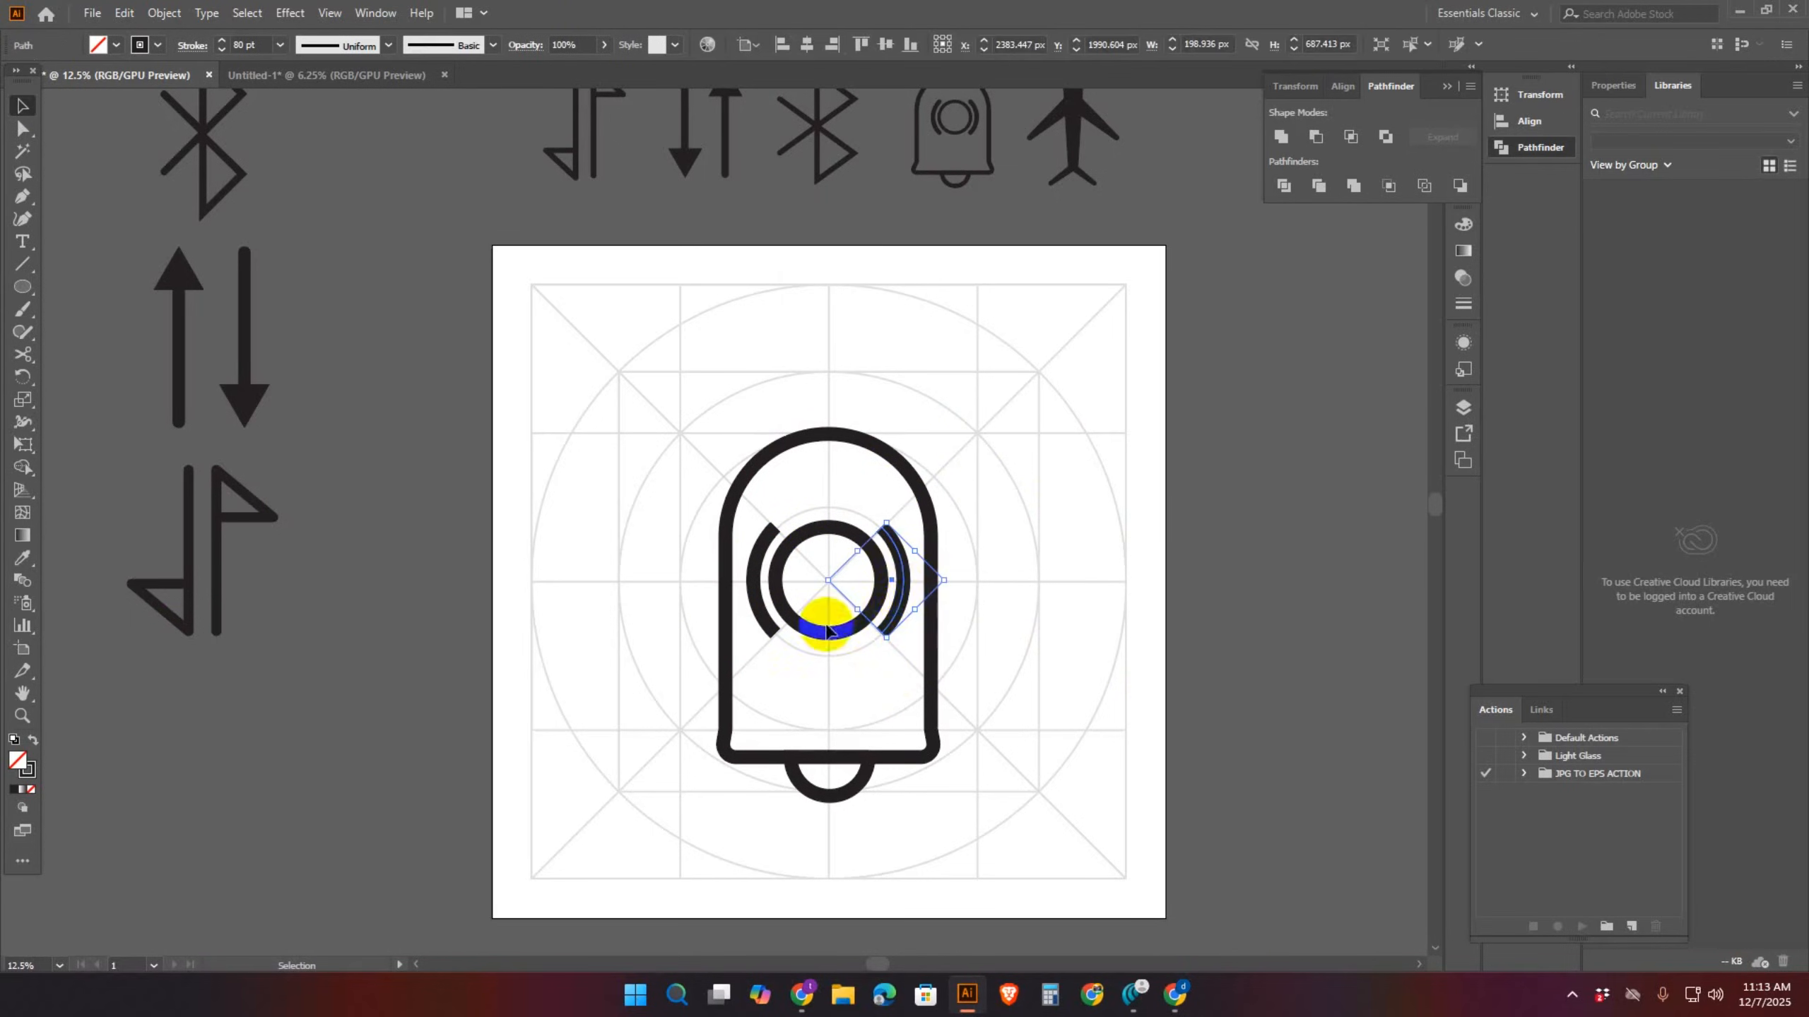
shift+click(758, 591)
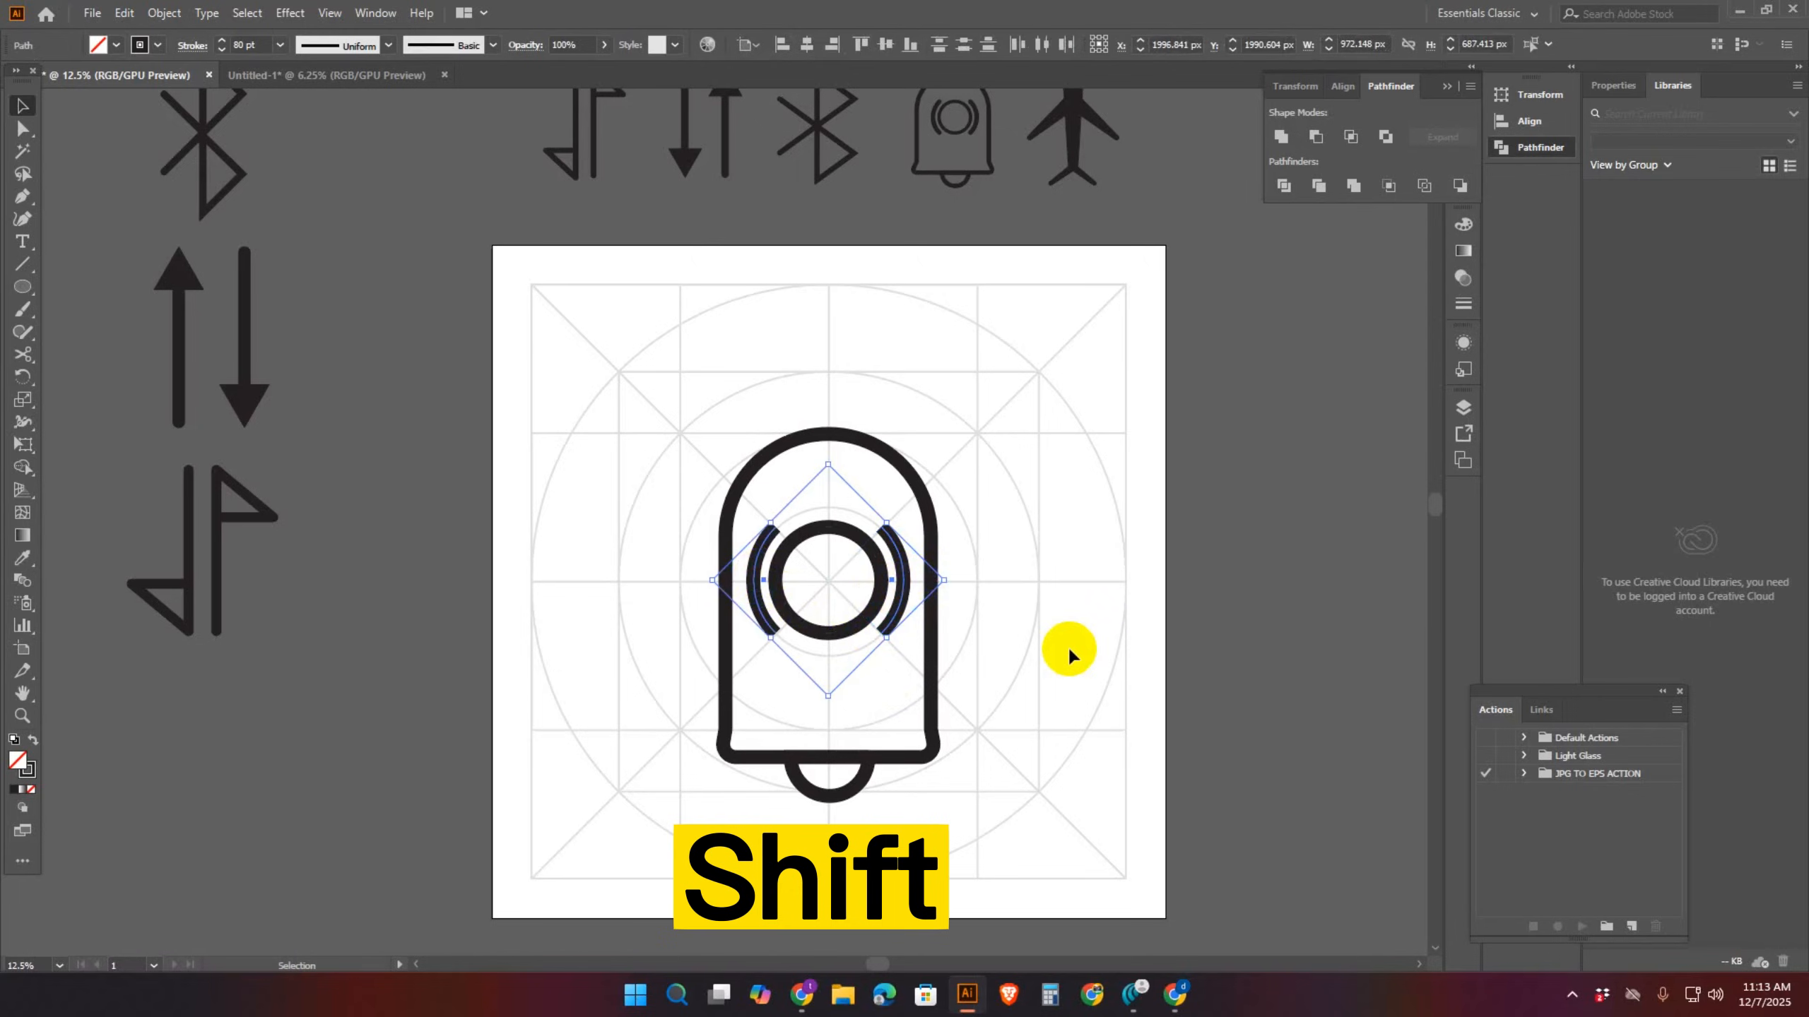
click(194, 49)
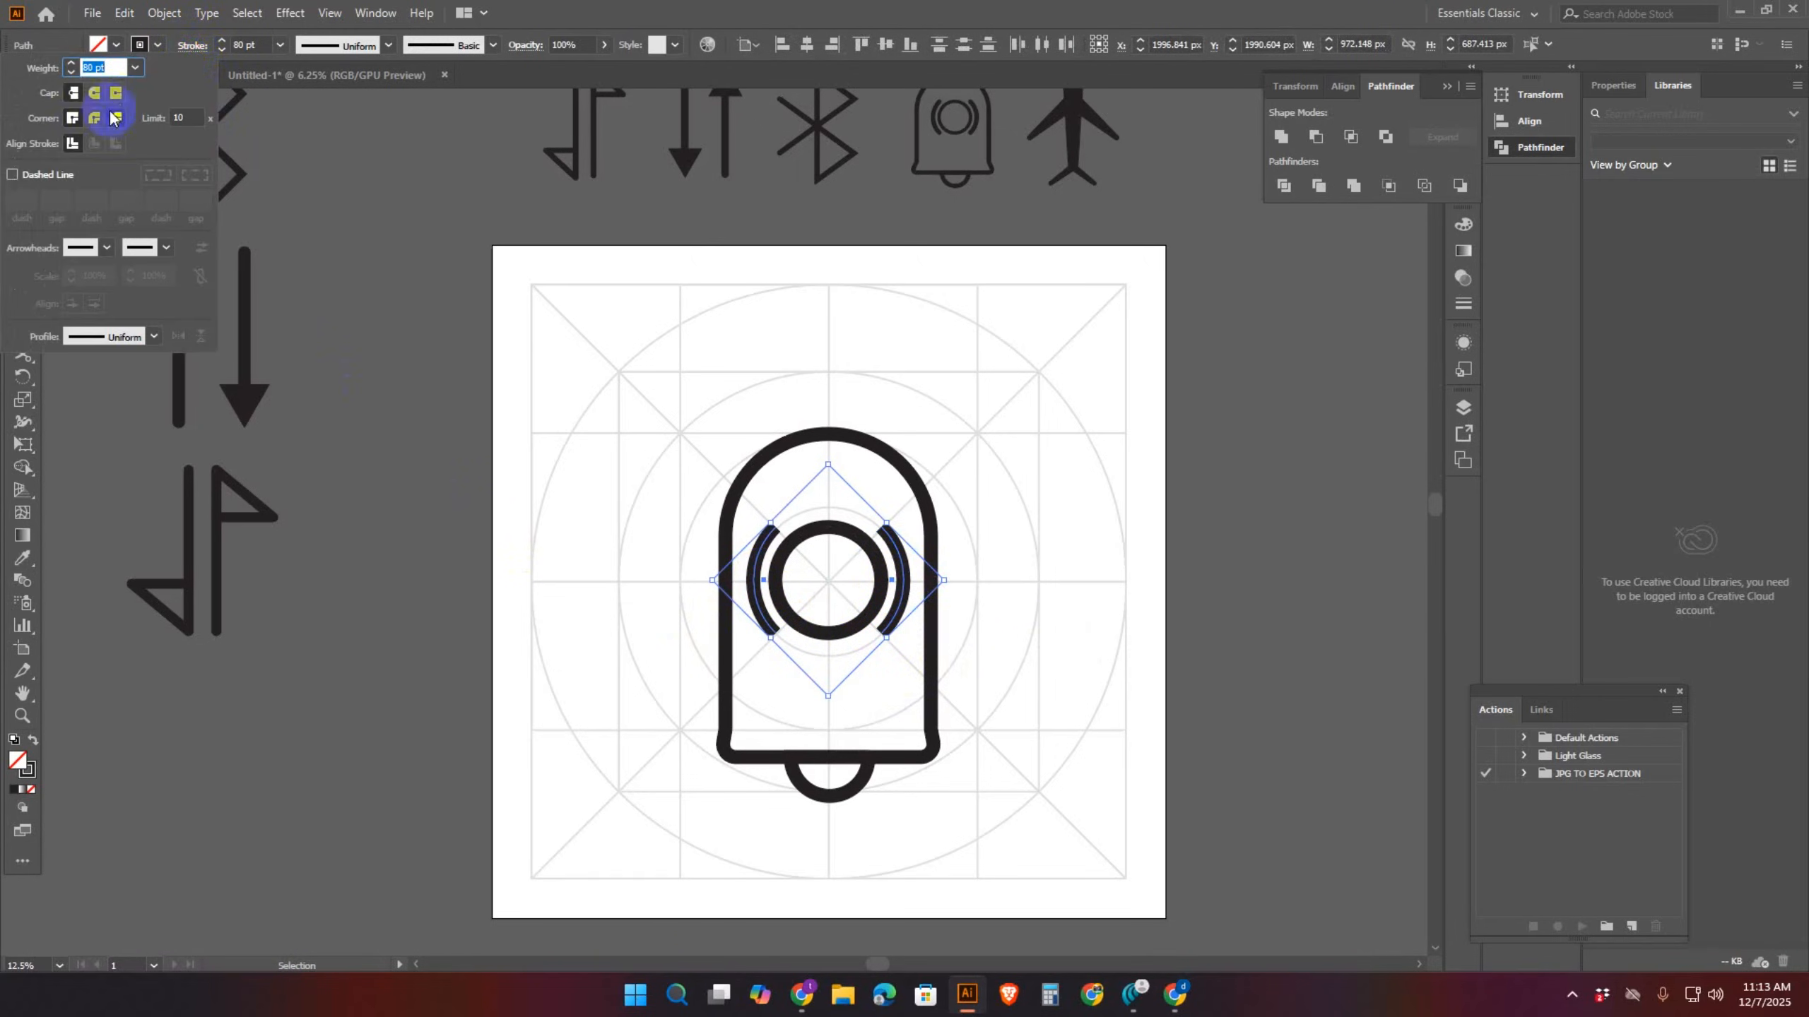
click(1012, 419)
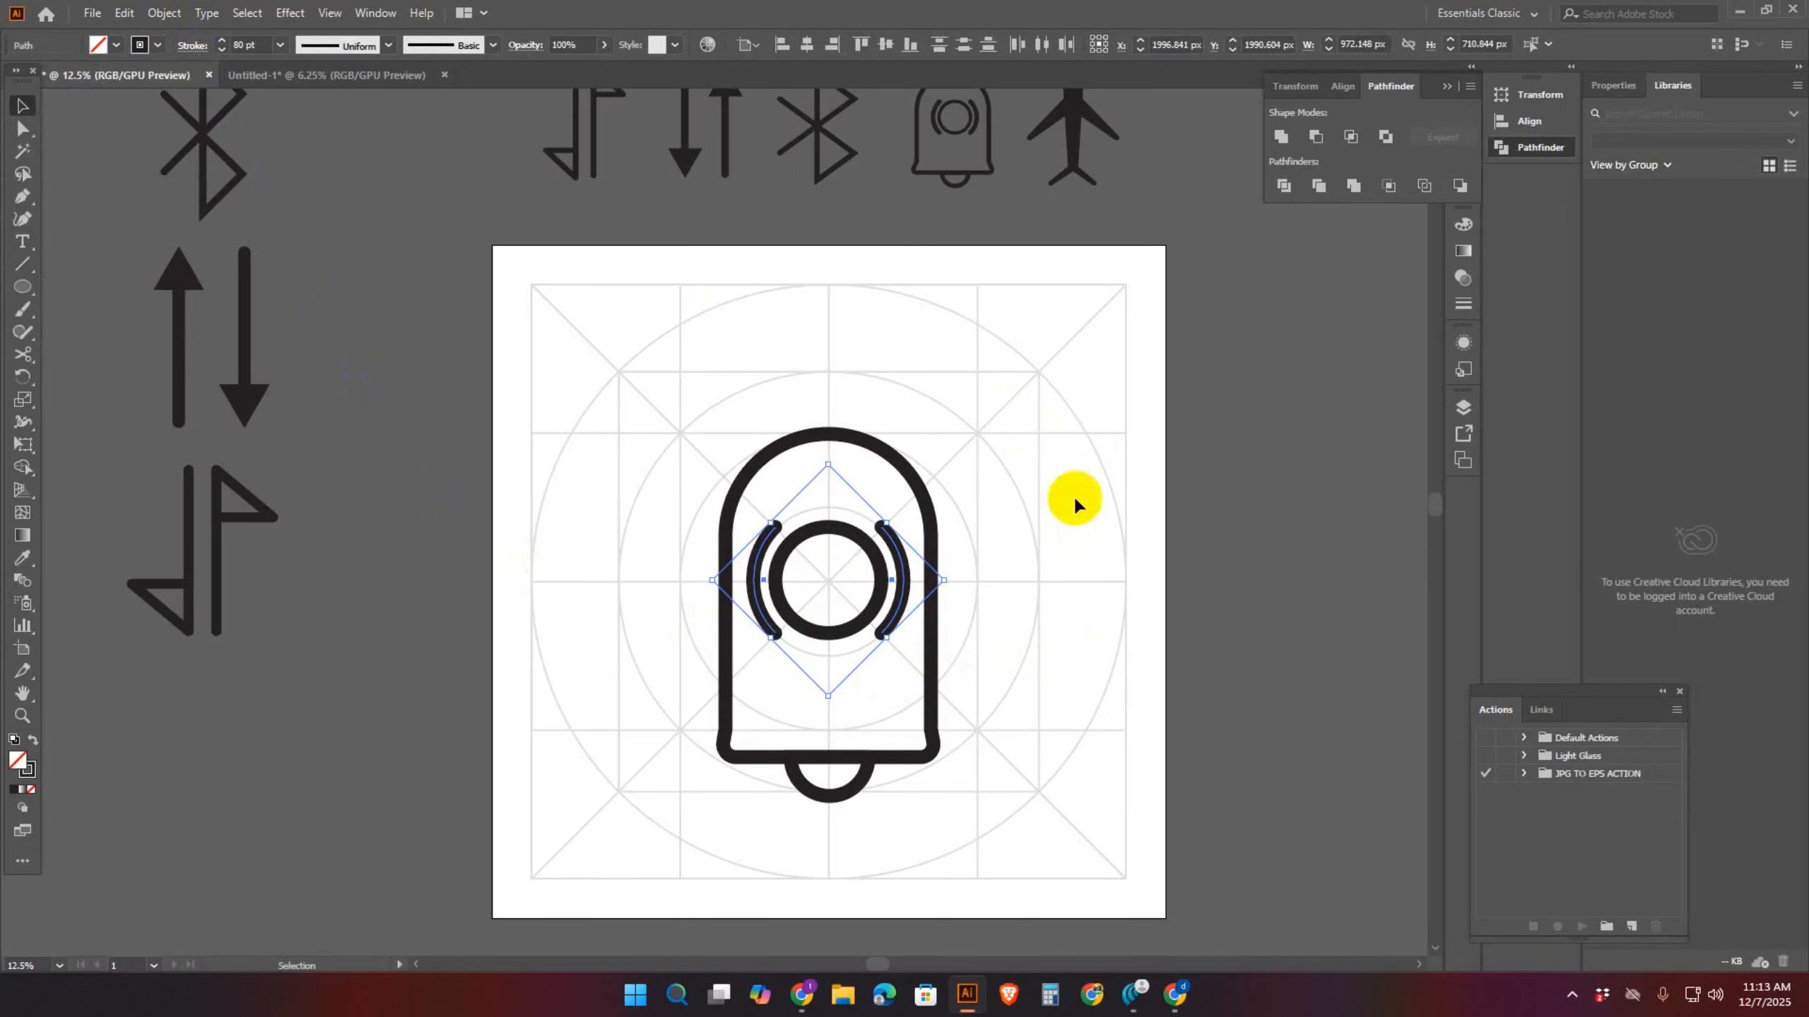
click(1097, 573)
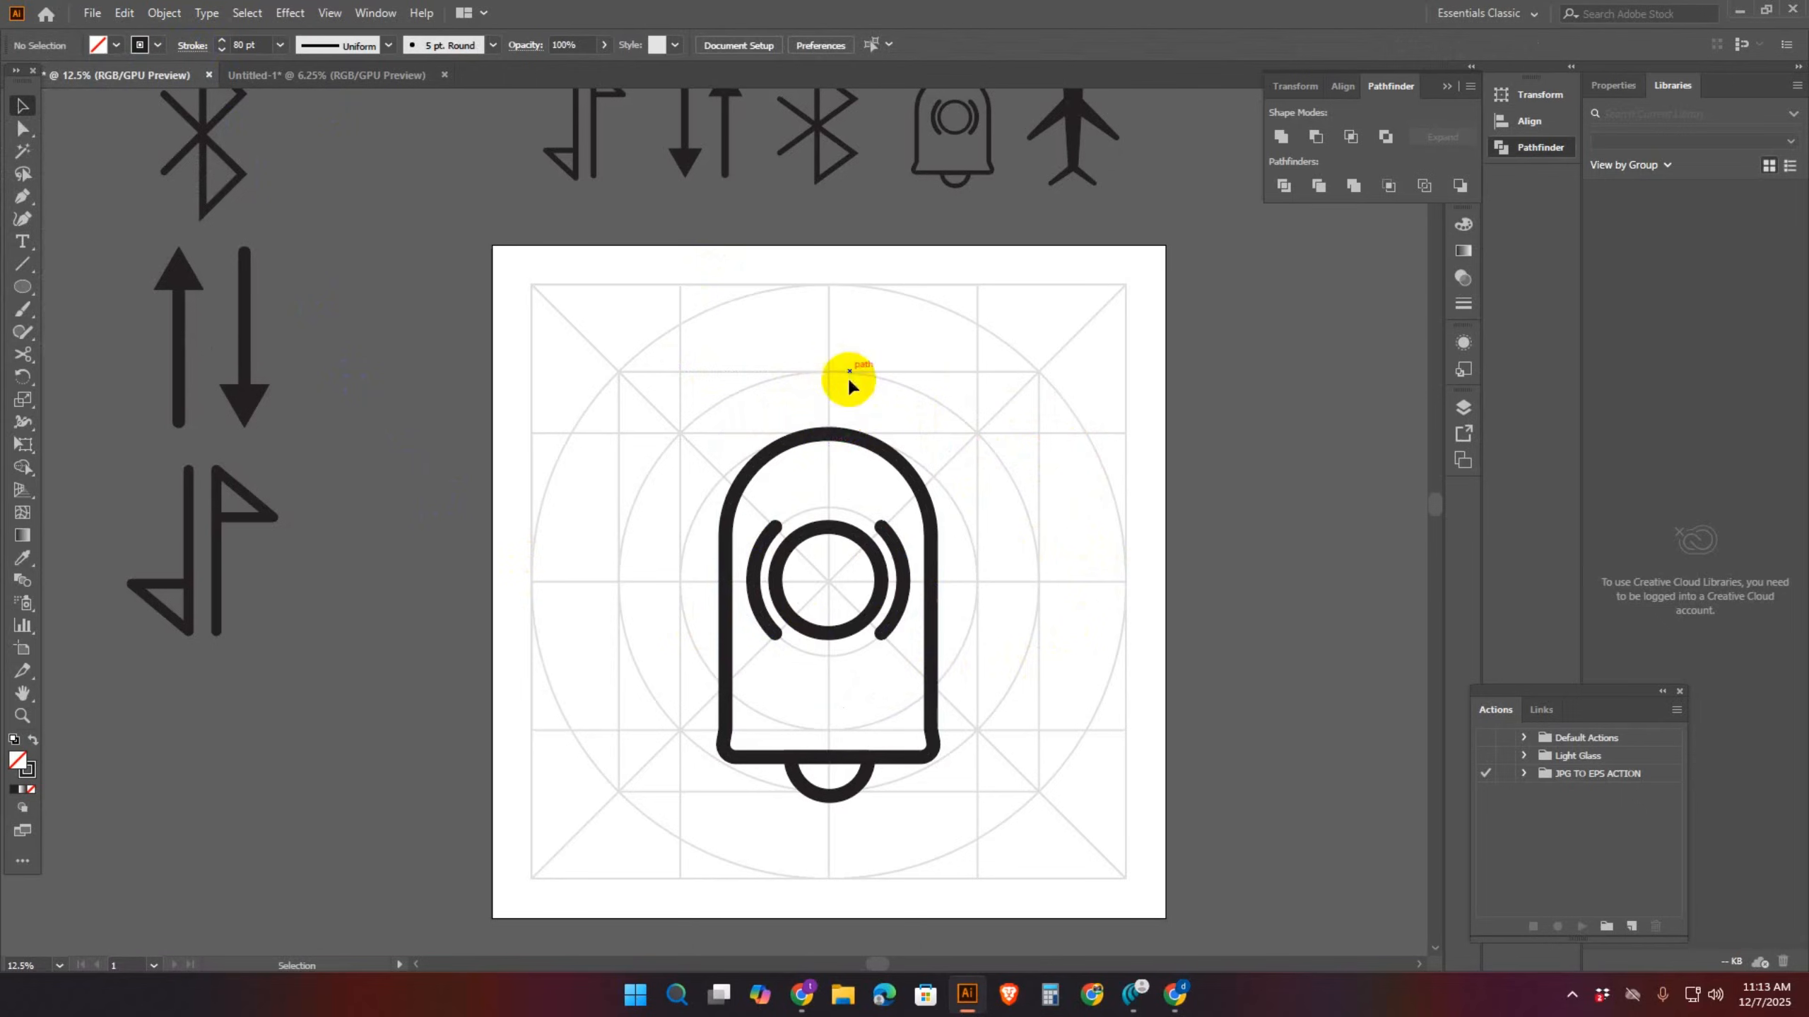
Draw a vertical line about 365 px long above the bell's top center, ending on its outline, and give it round caps
key(space)
drag(941, 344, 902, 487)
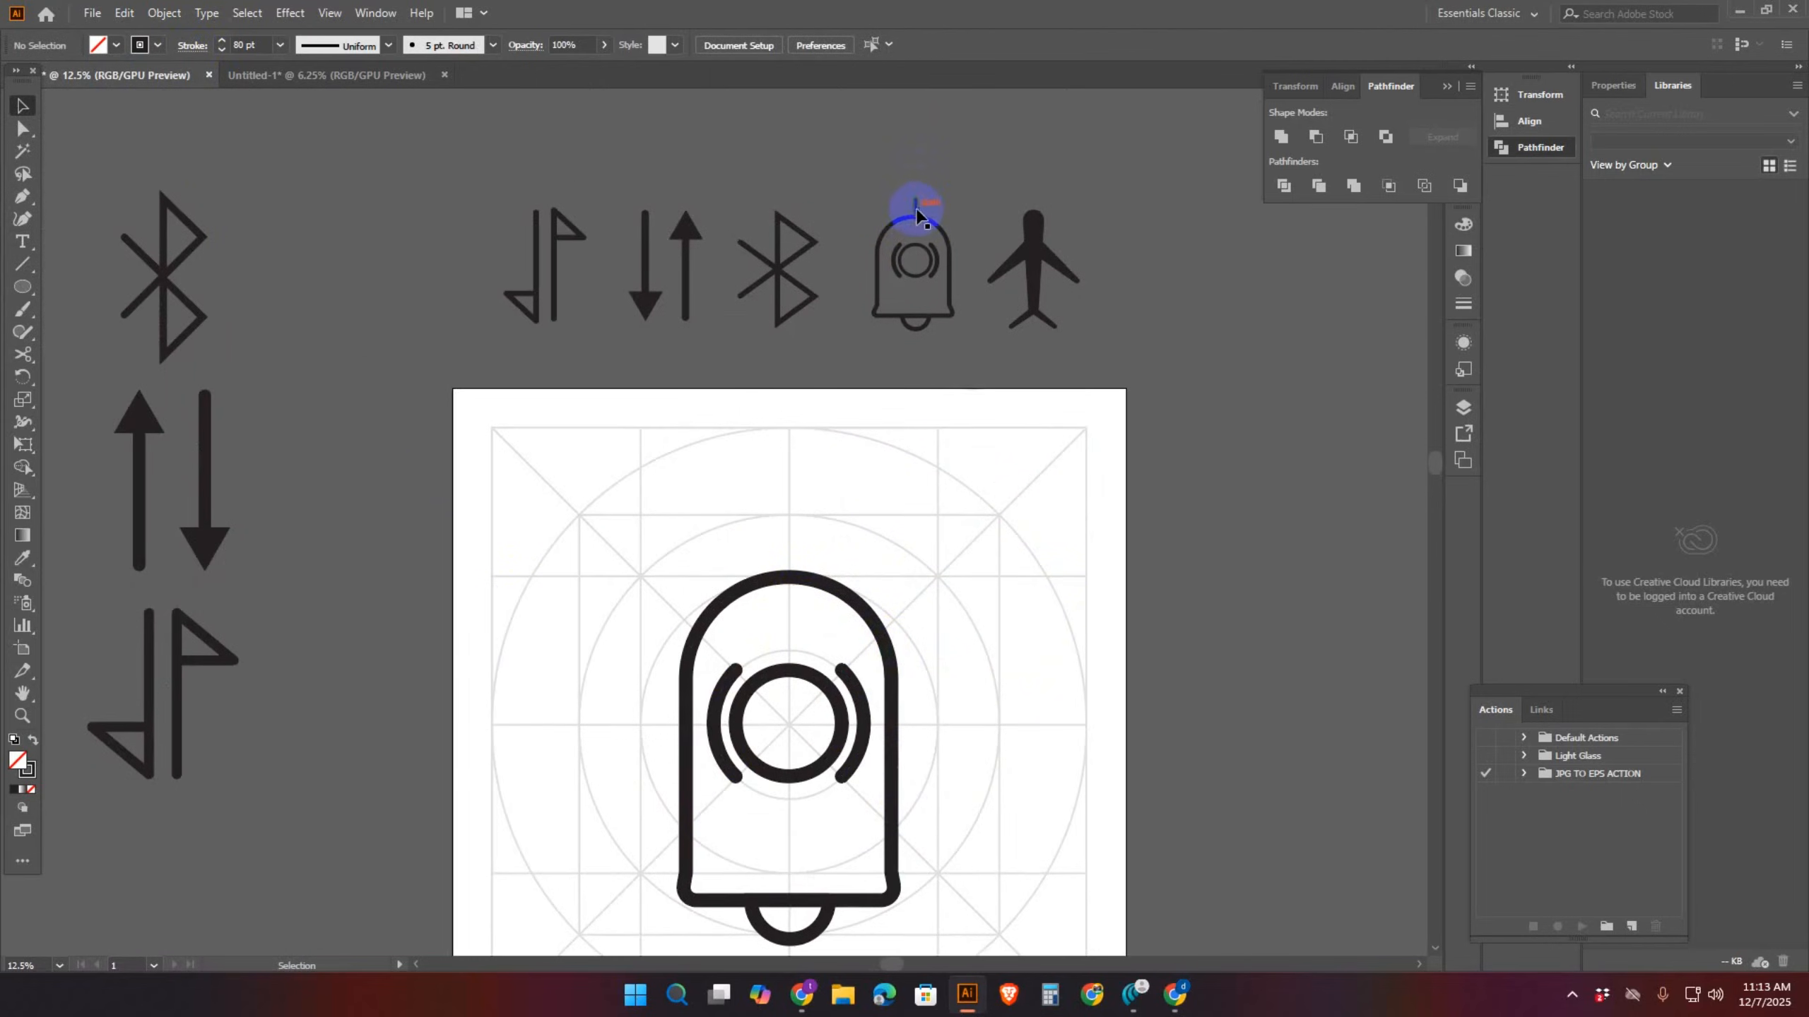
scroll(1001, 614, down, 5)
click(22, 264)
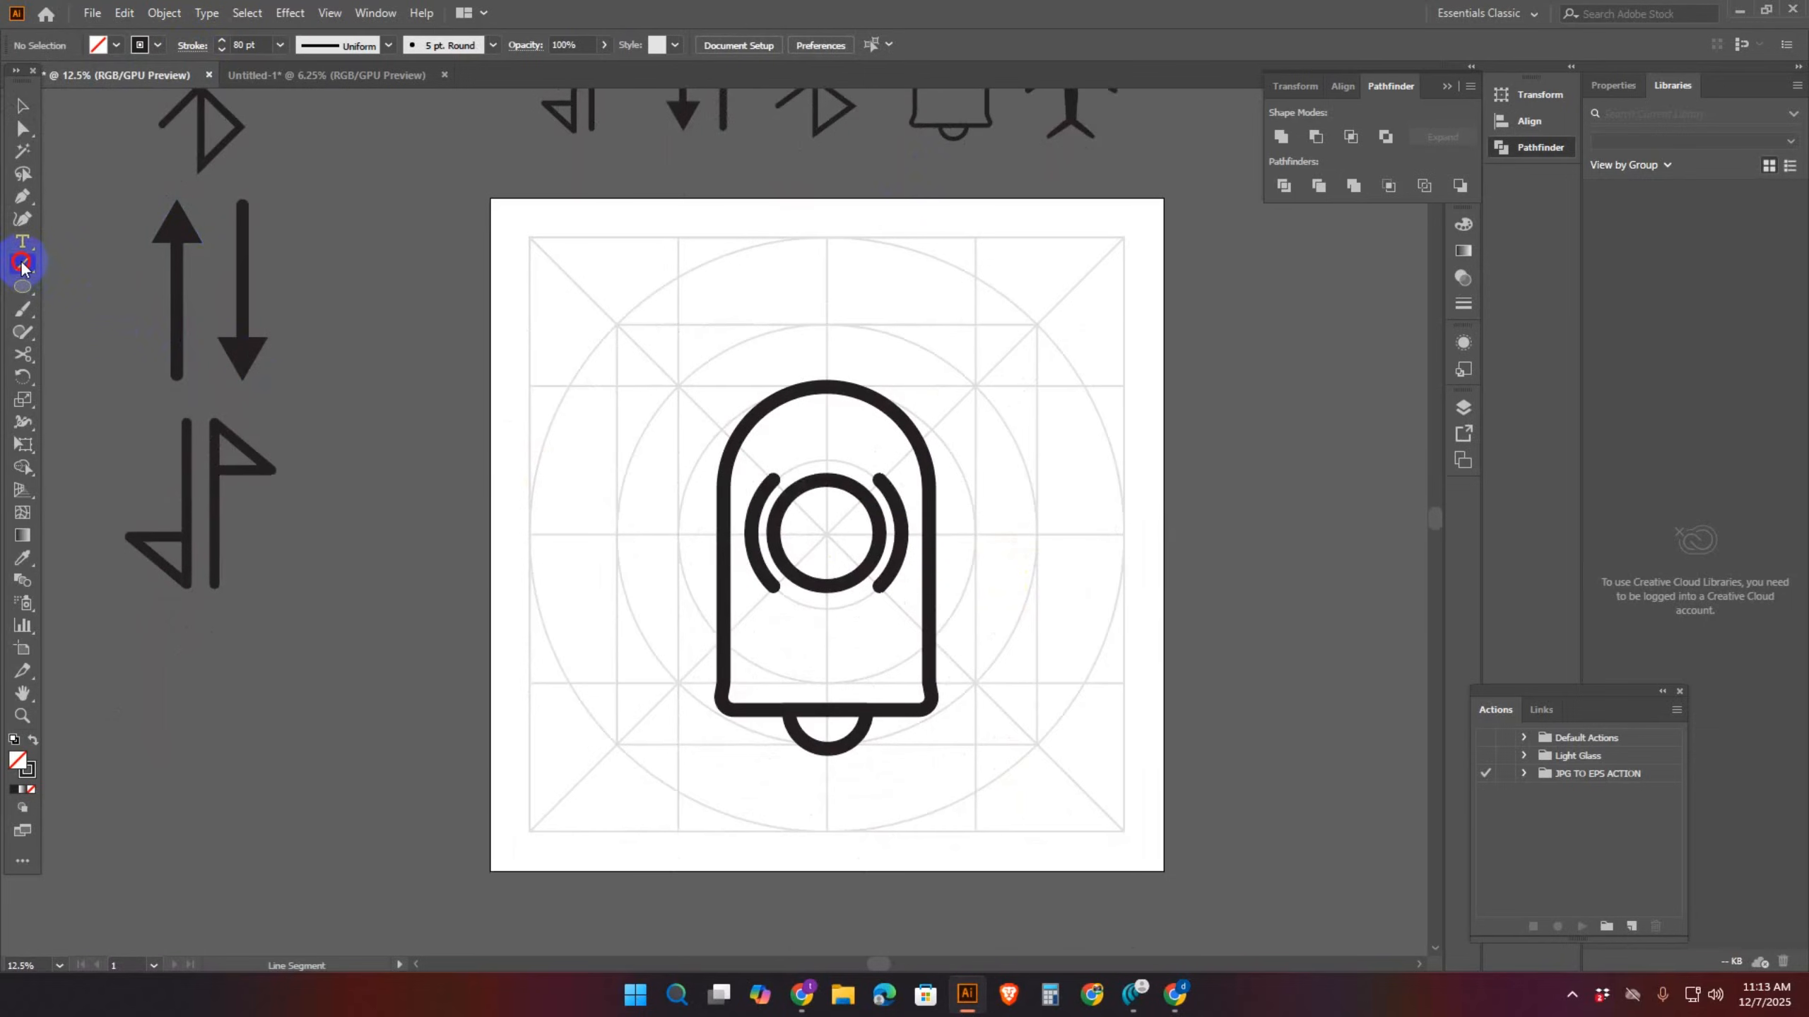
click(99, 263)
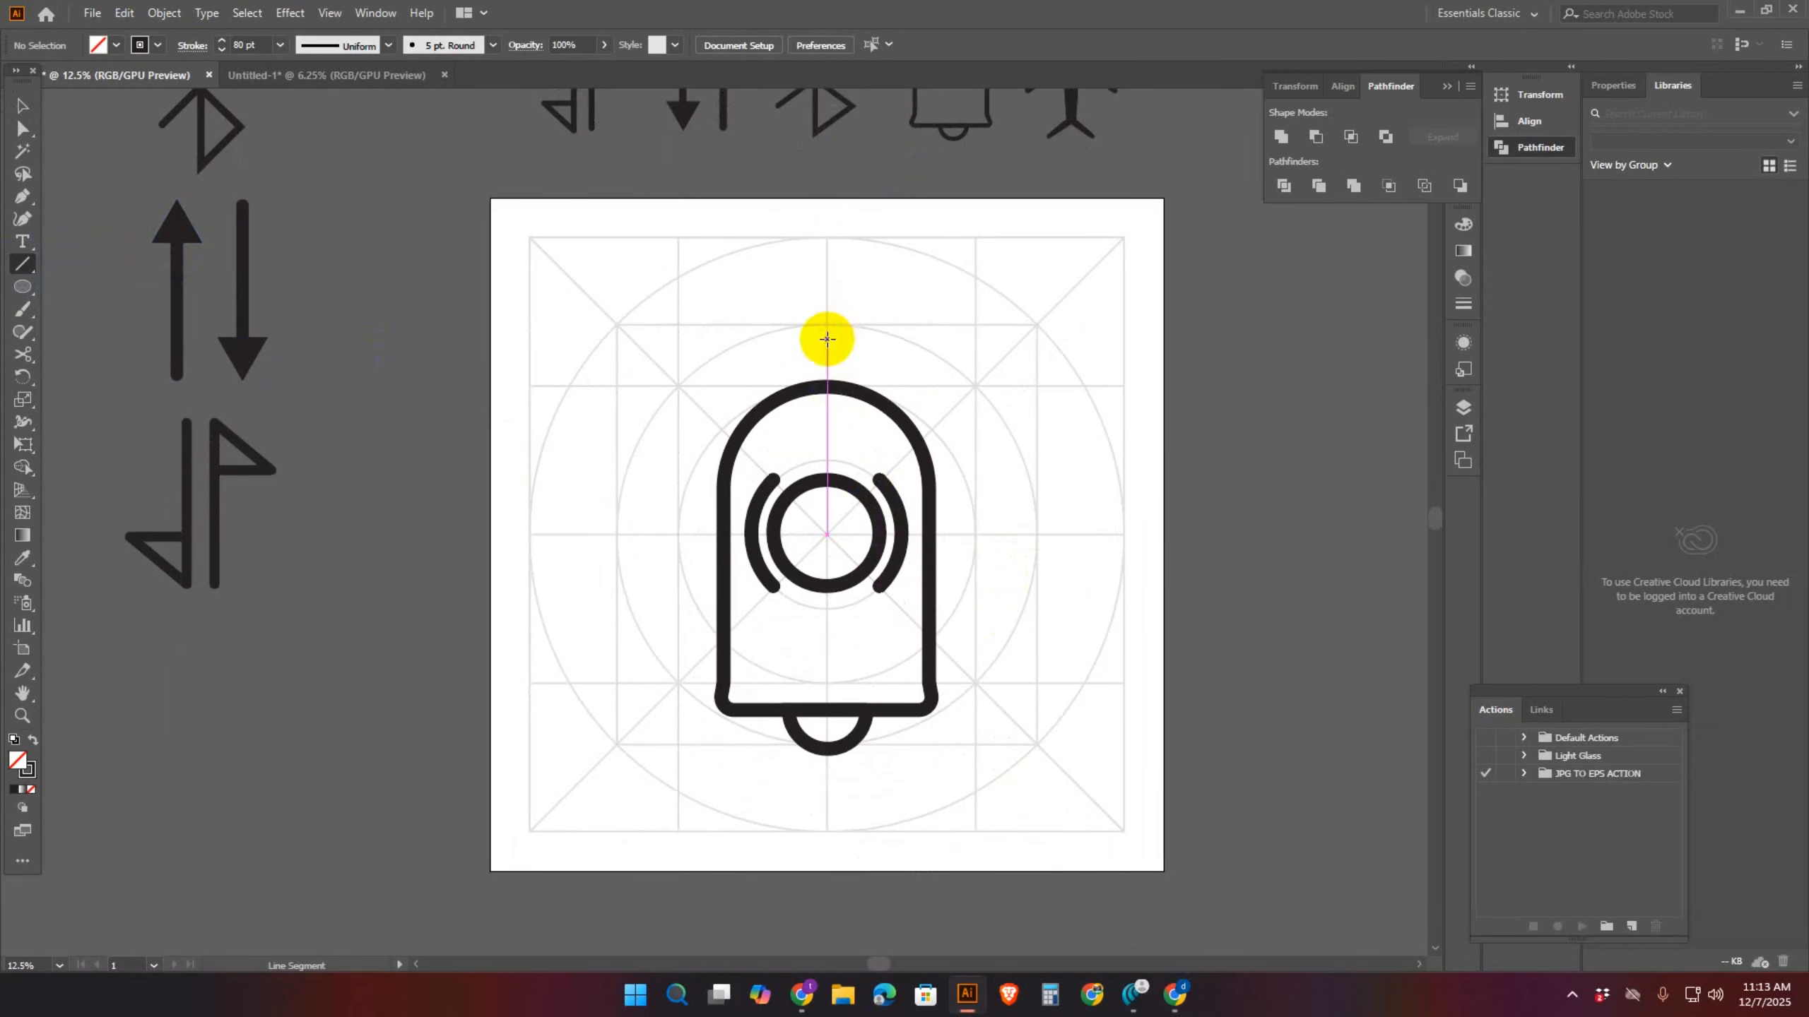
drag(826, 325, 826, 387)
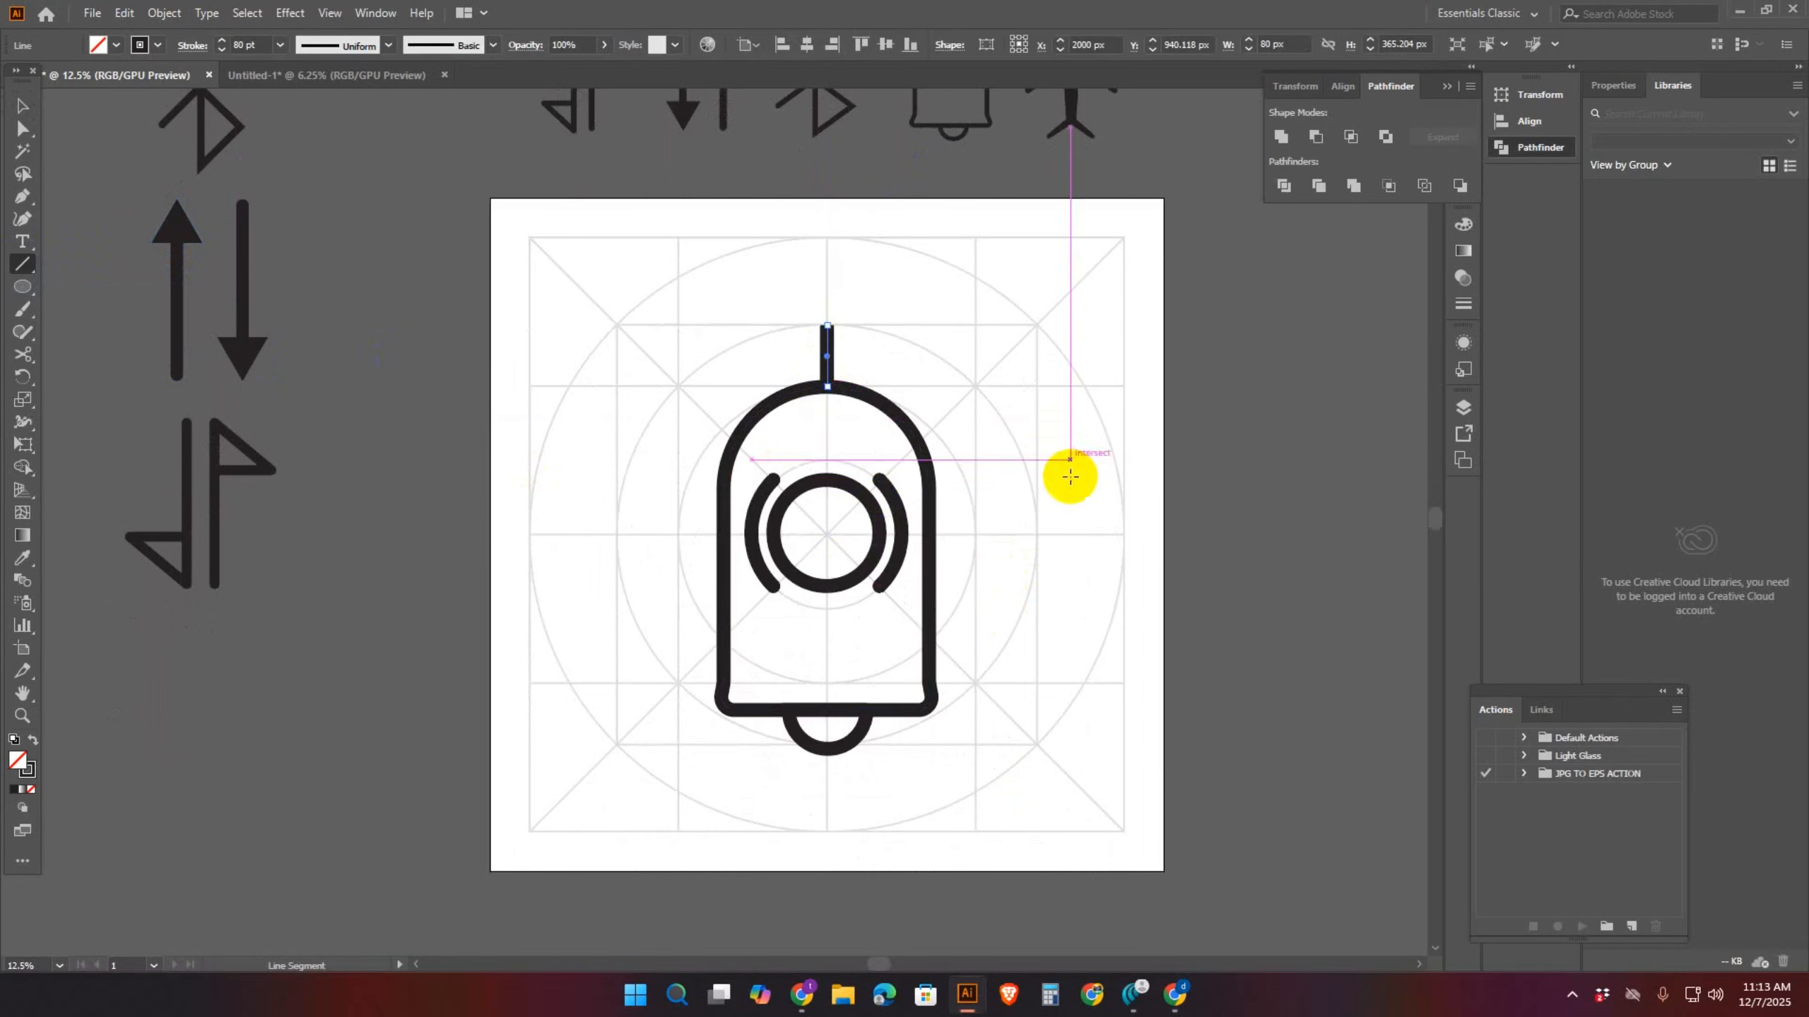
click(189, 48)
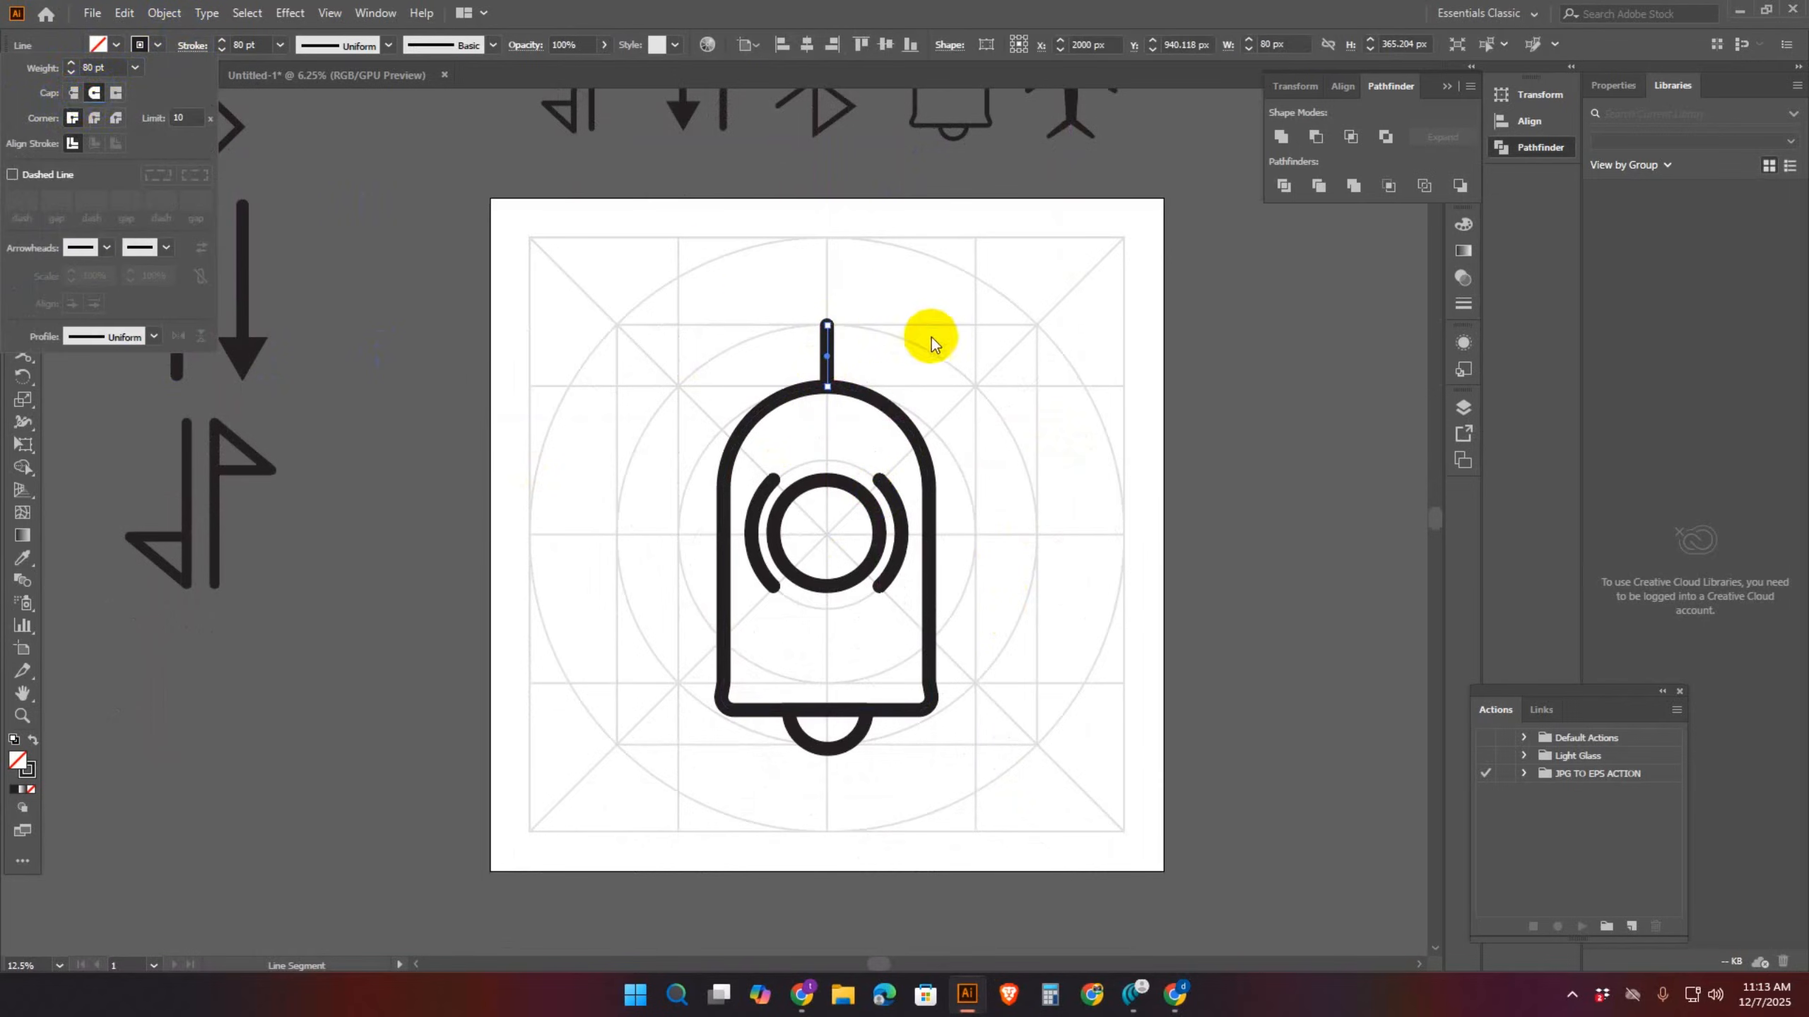
key(Escape)
click(22, 106)
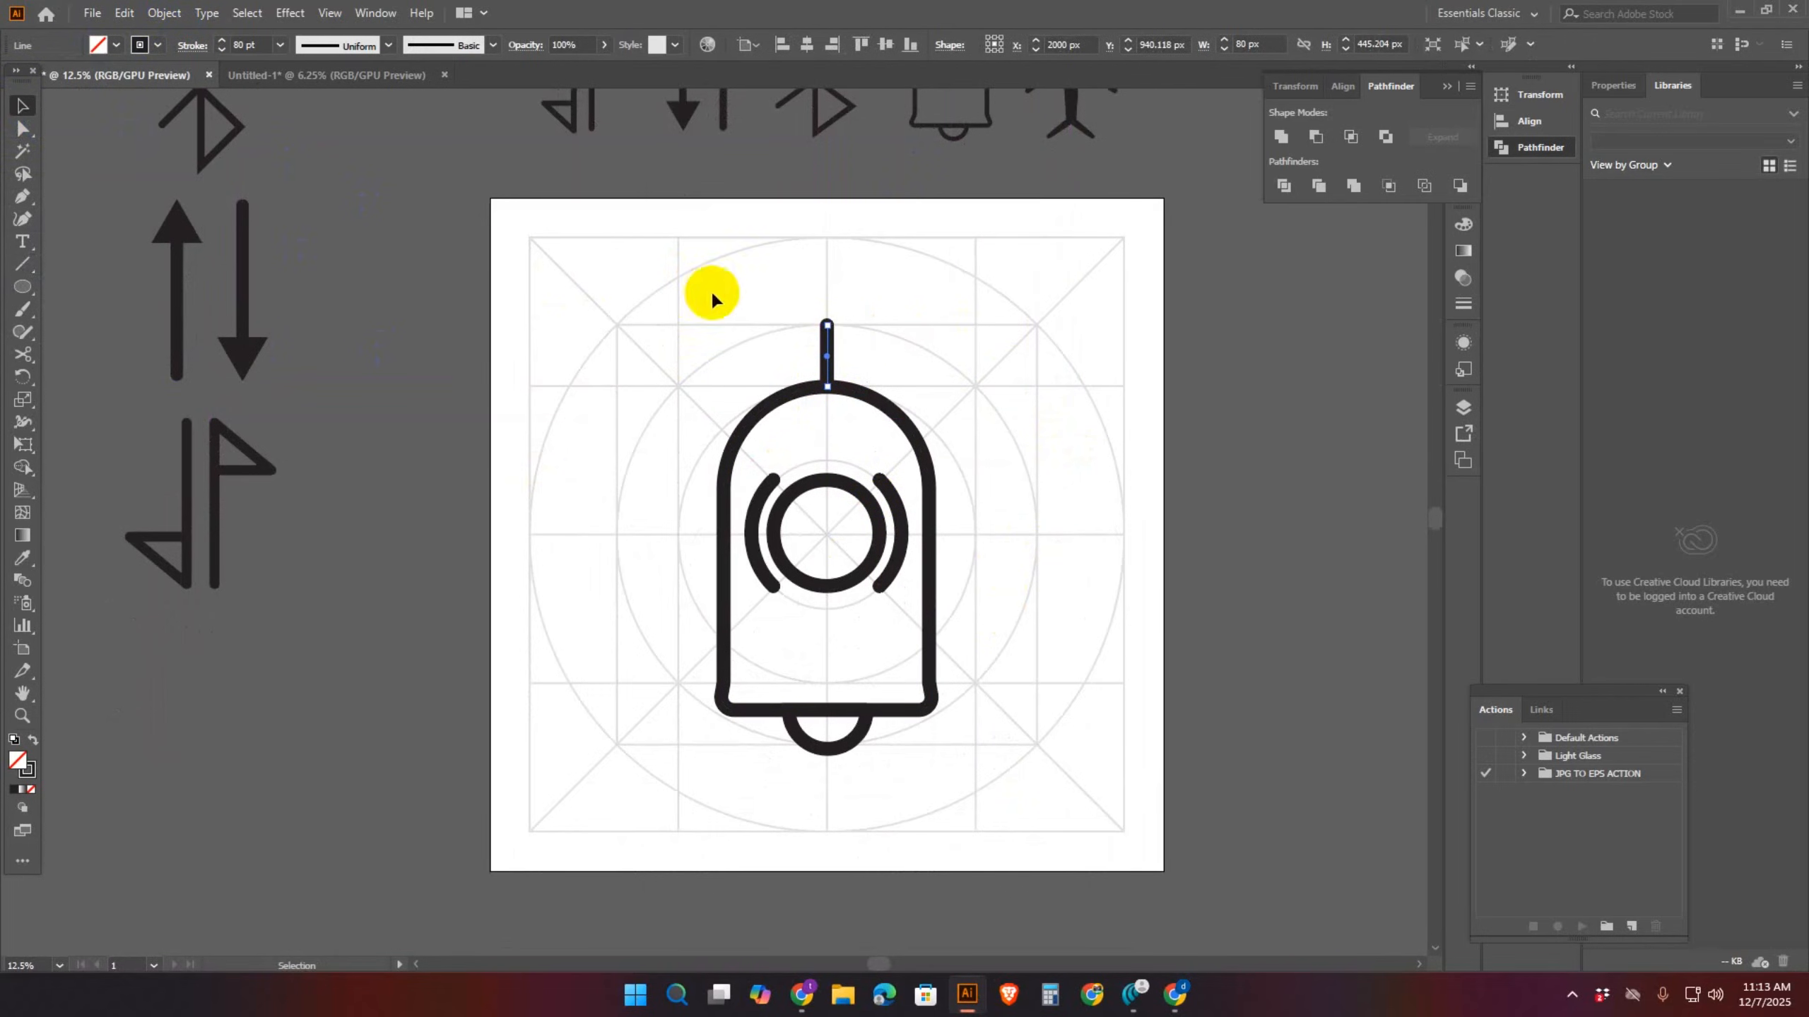
click(641, 265)
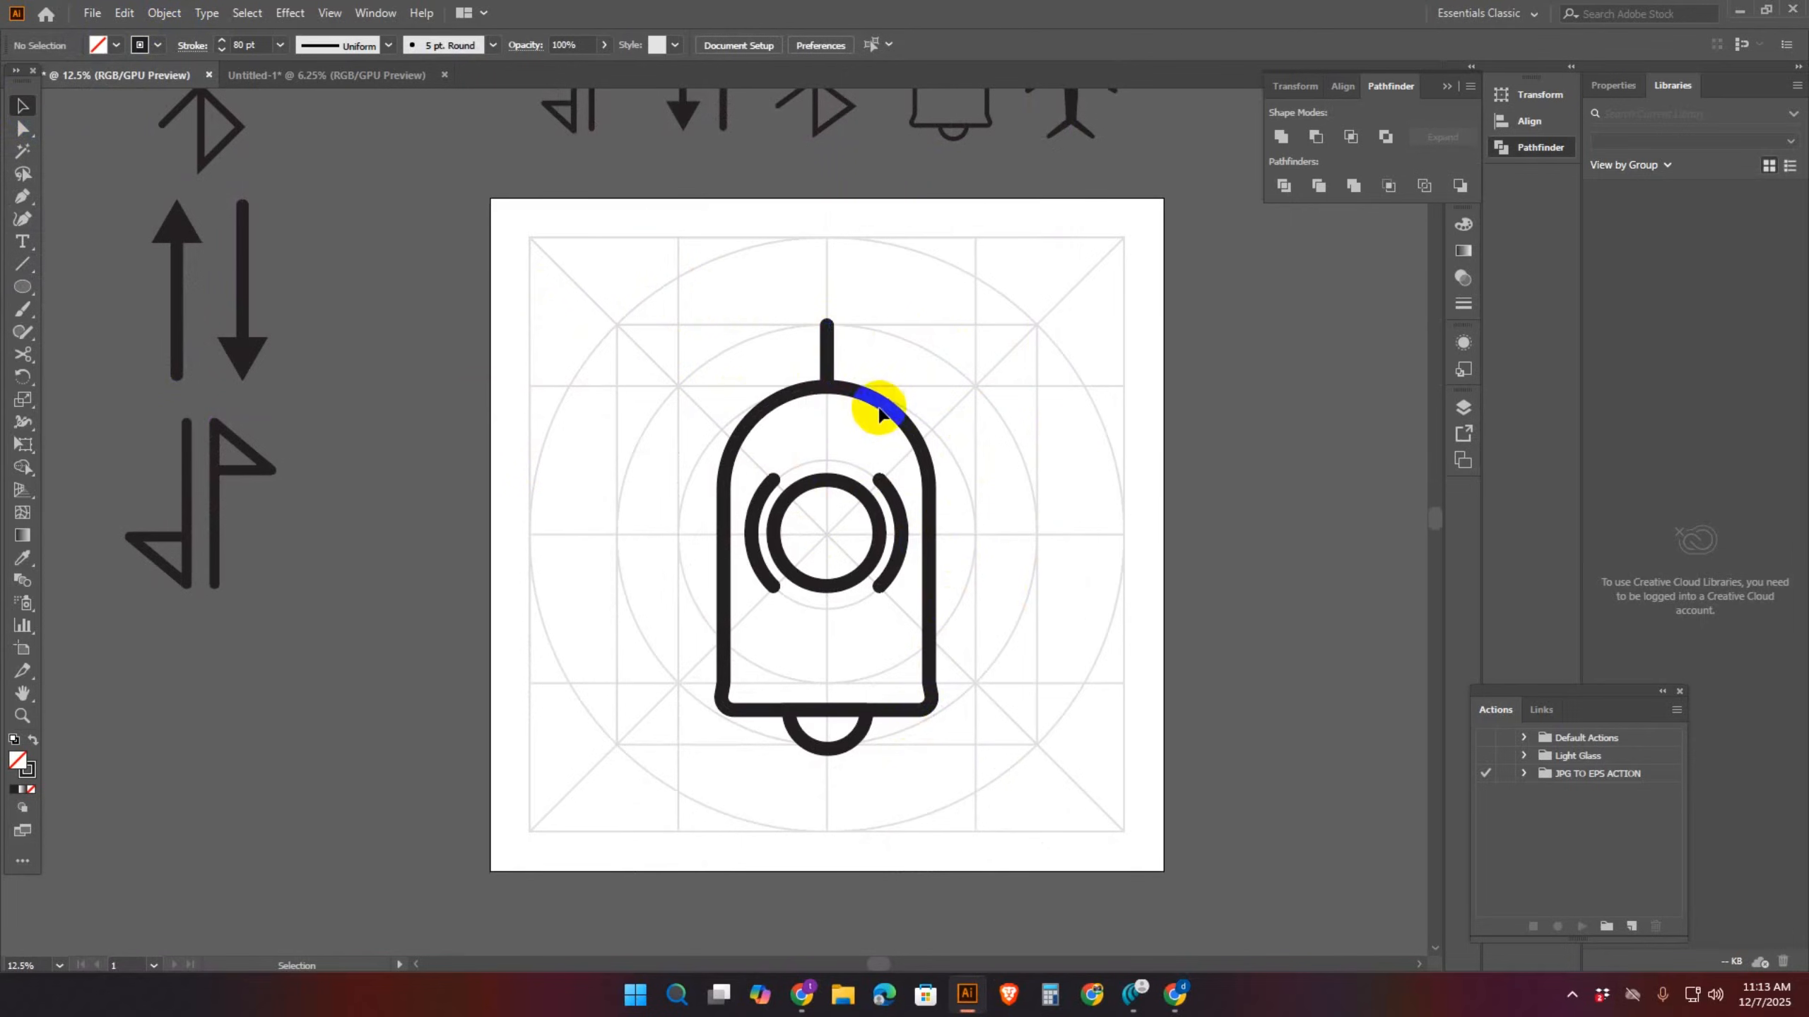
Expand the fill and stroke of the clapper below the bell
click(910, 427)
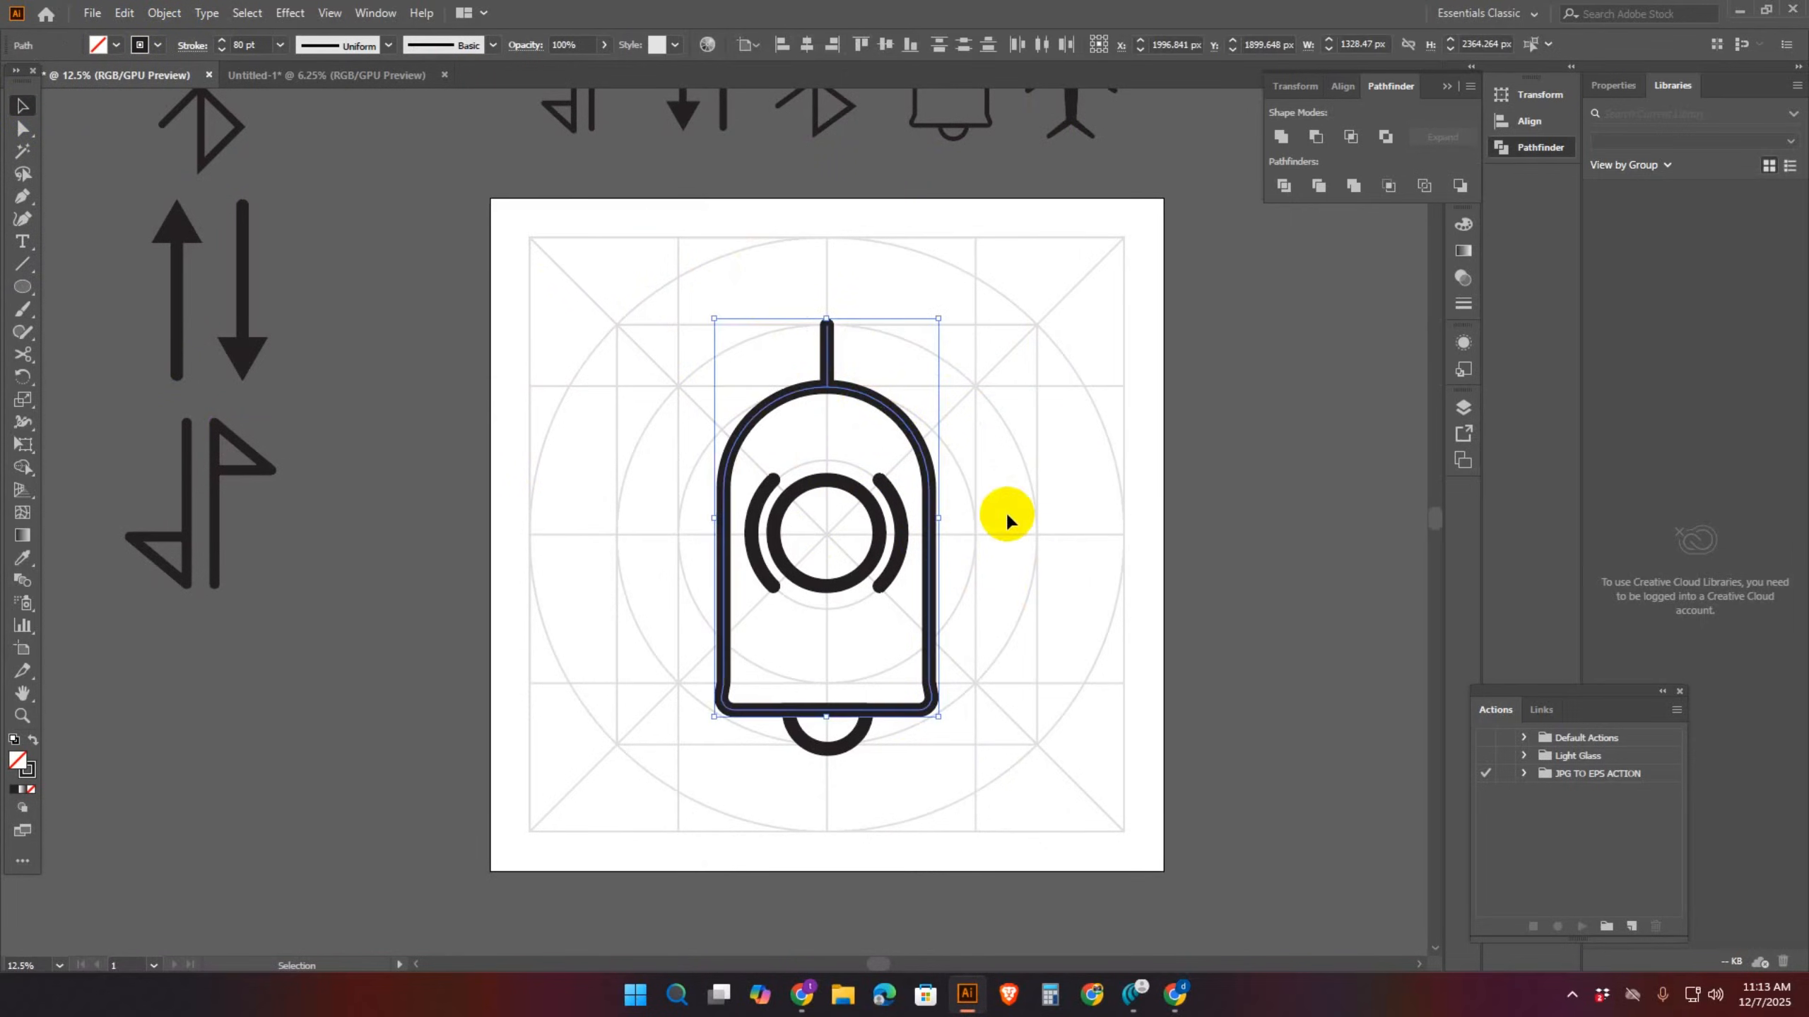
click(837, 755)
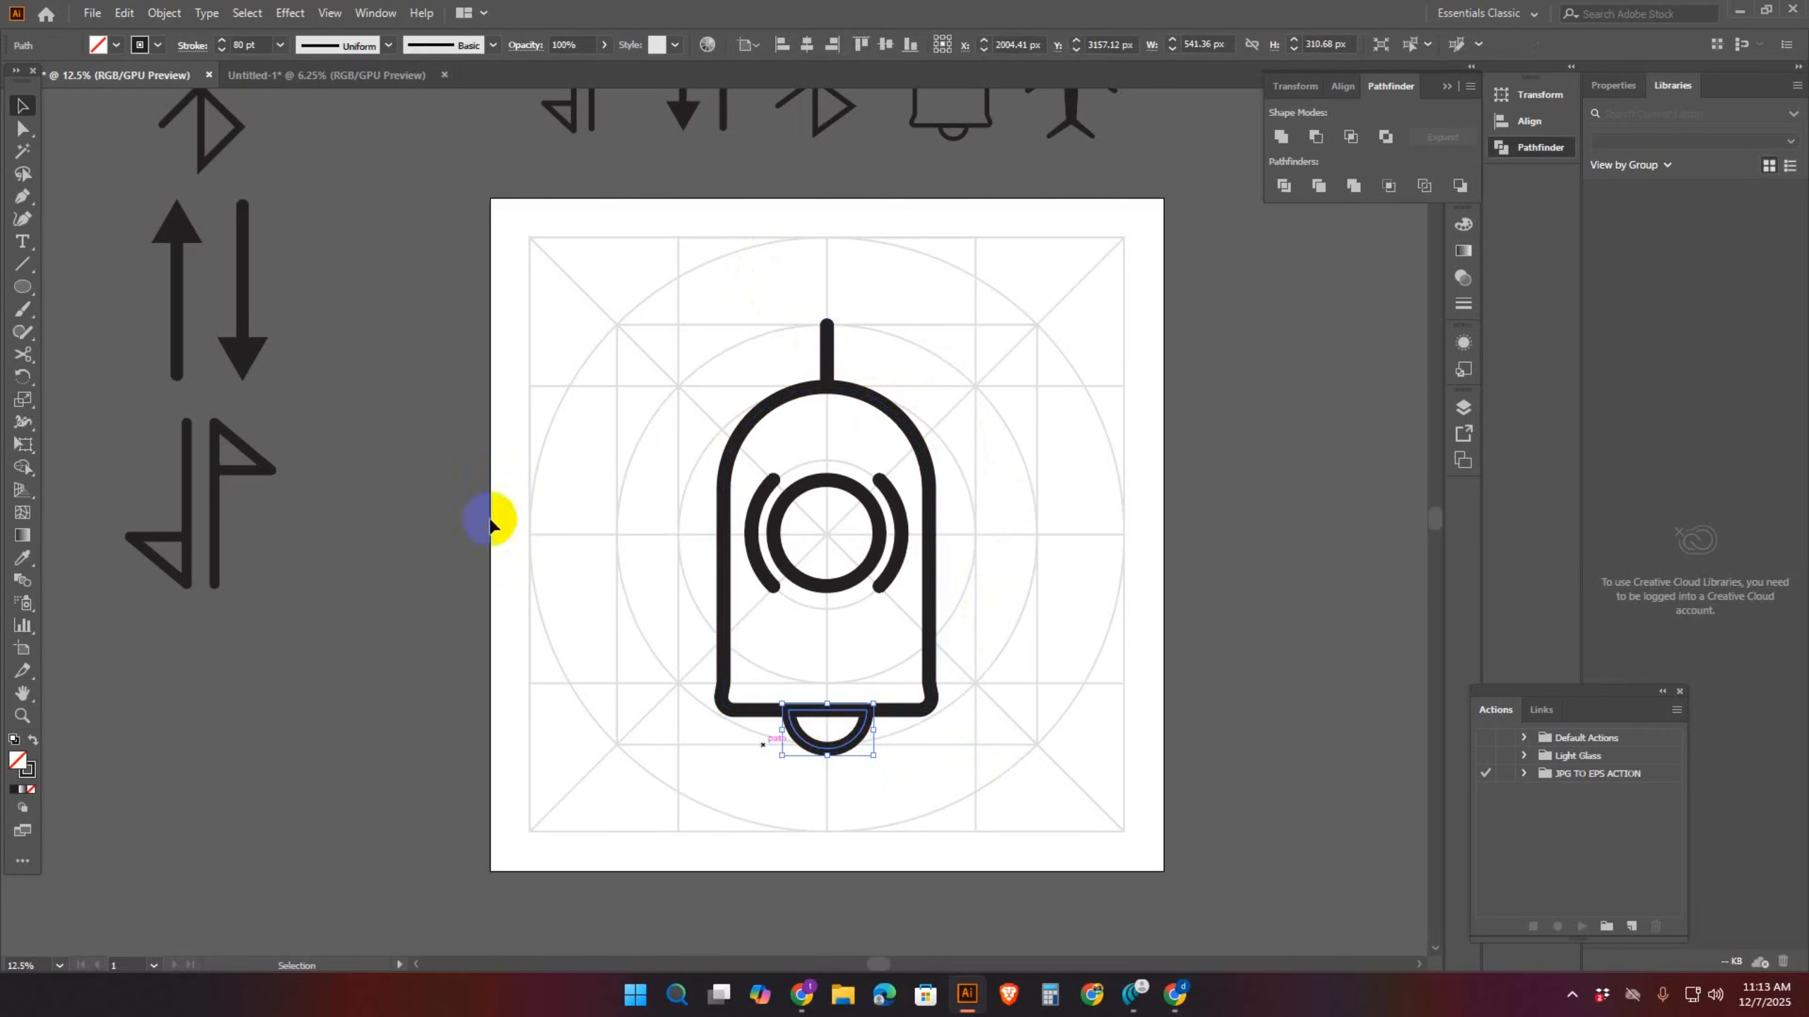
click(168, 14)
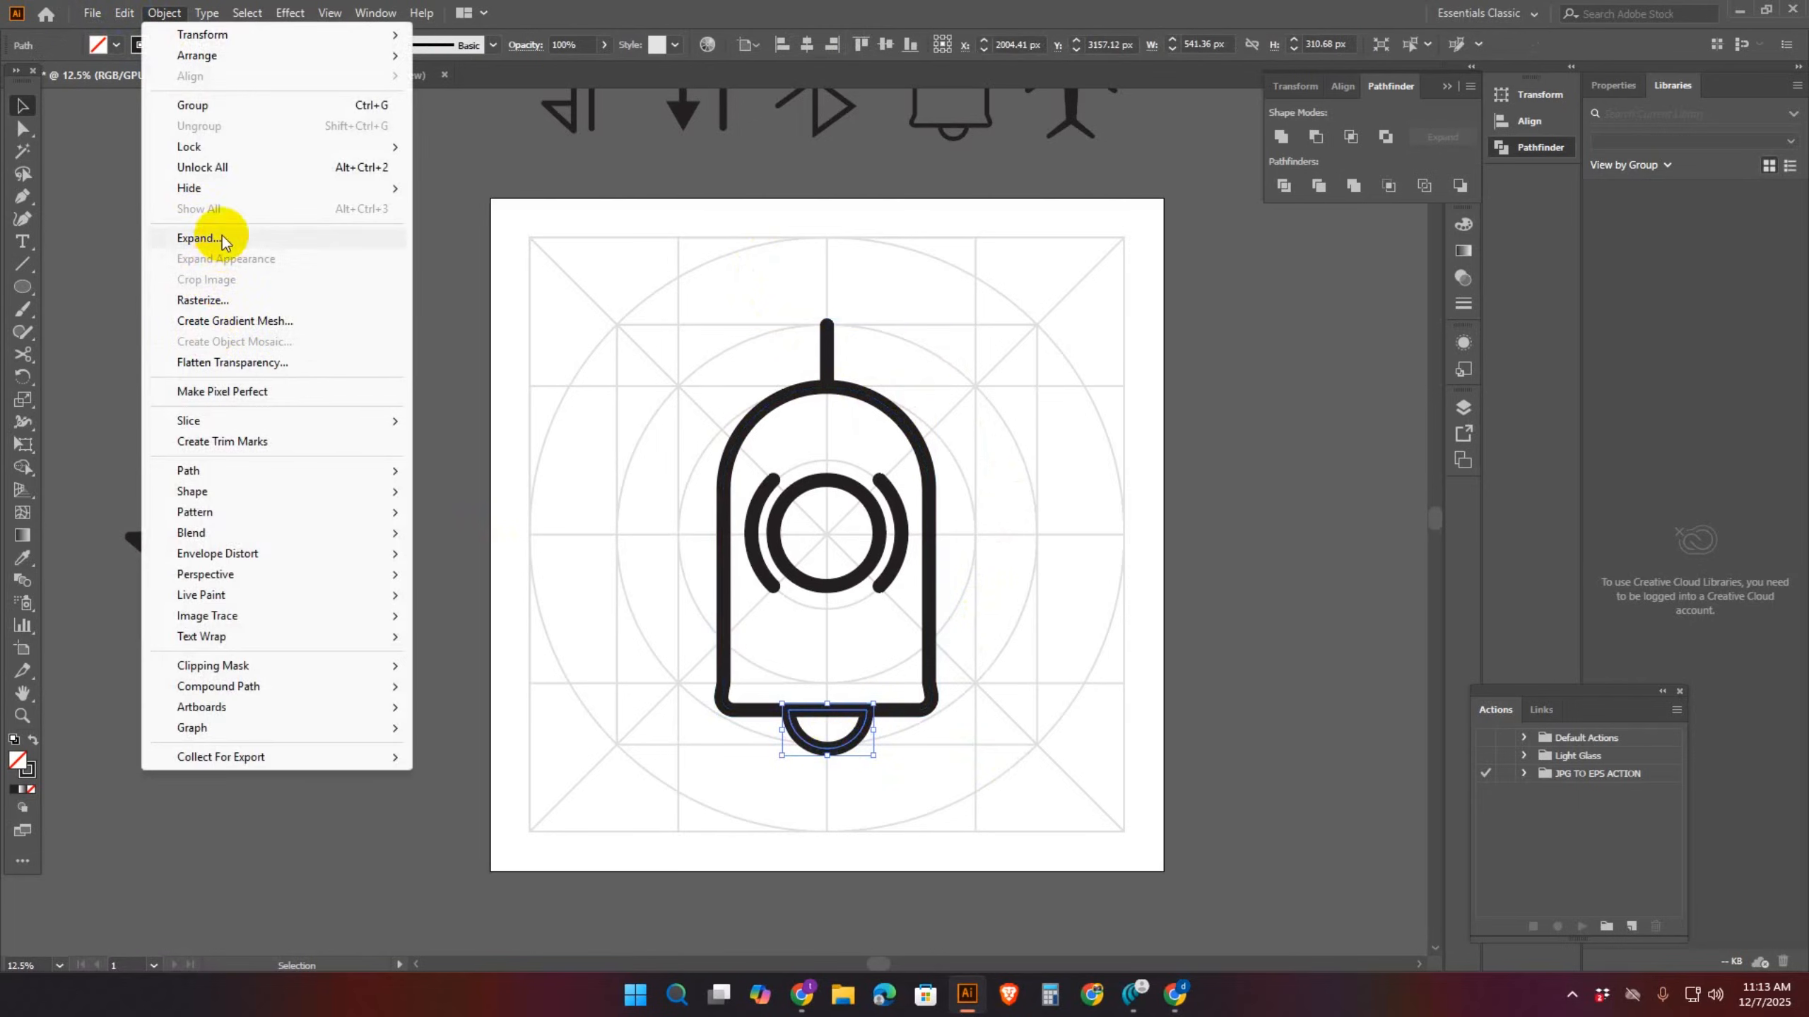
click(217, 239)
click(899, 611)
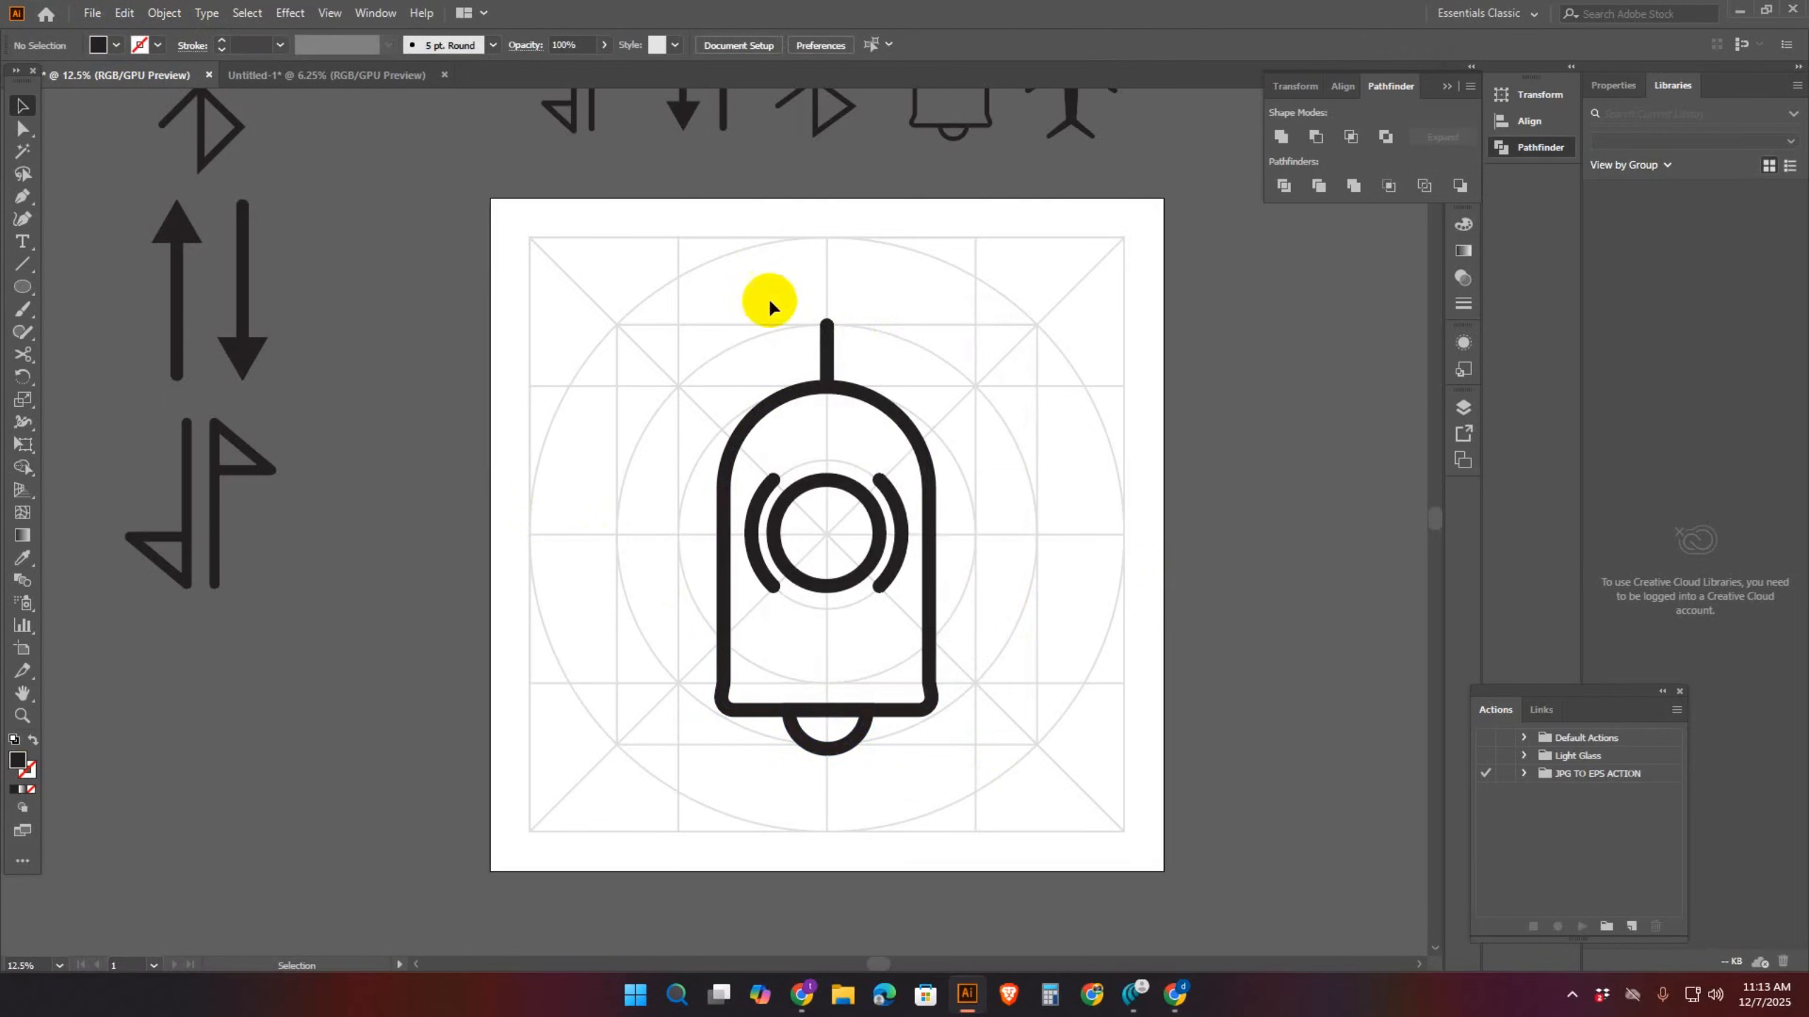
Expand the fill and stroke of the bell body and its top line, and unite them into one shape
click(826, 385)
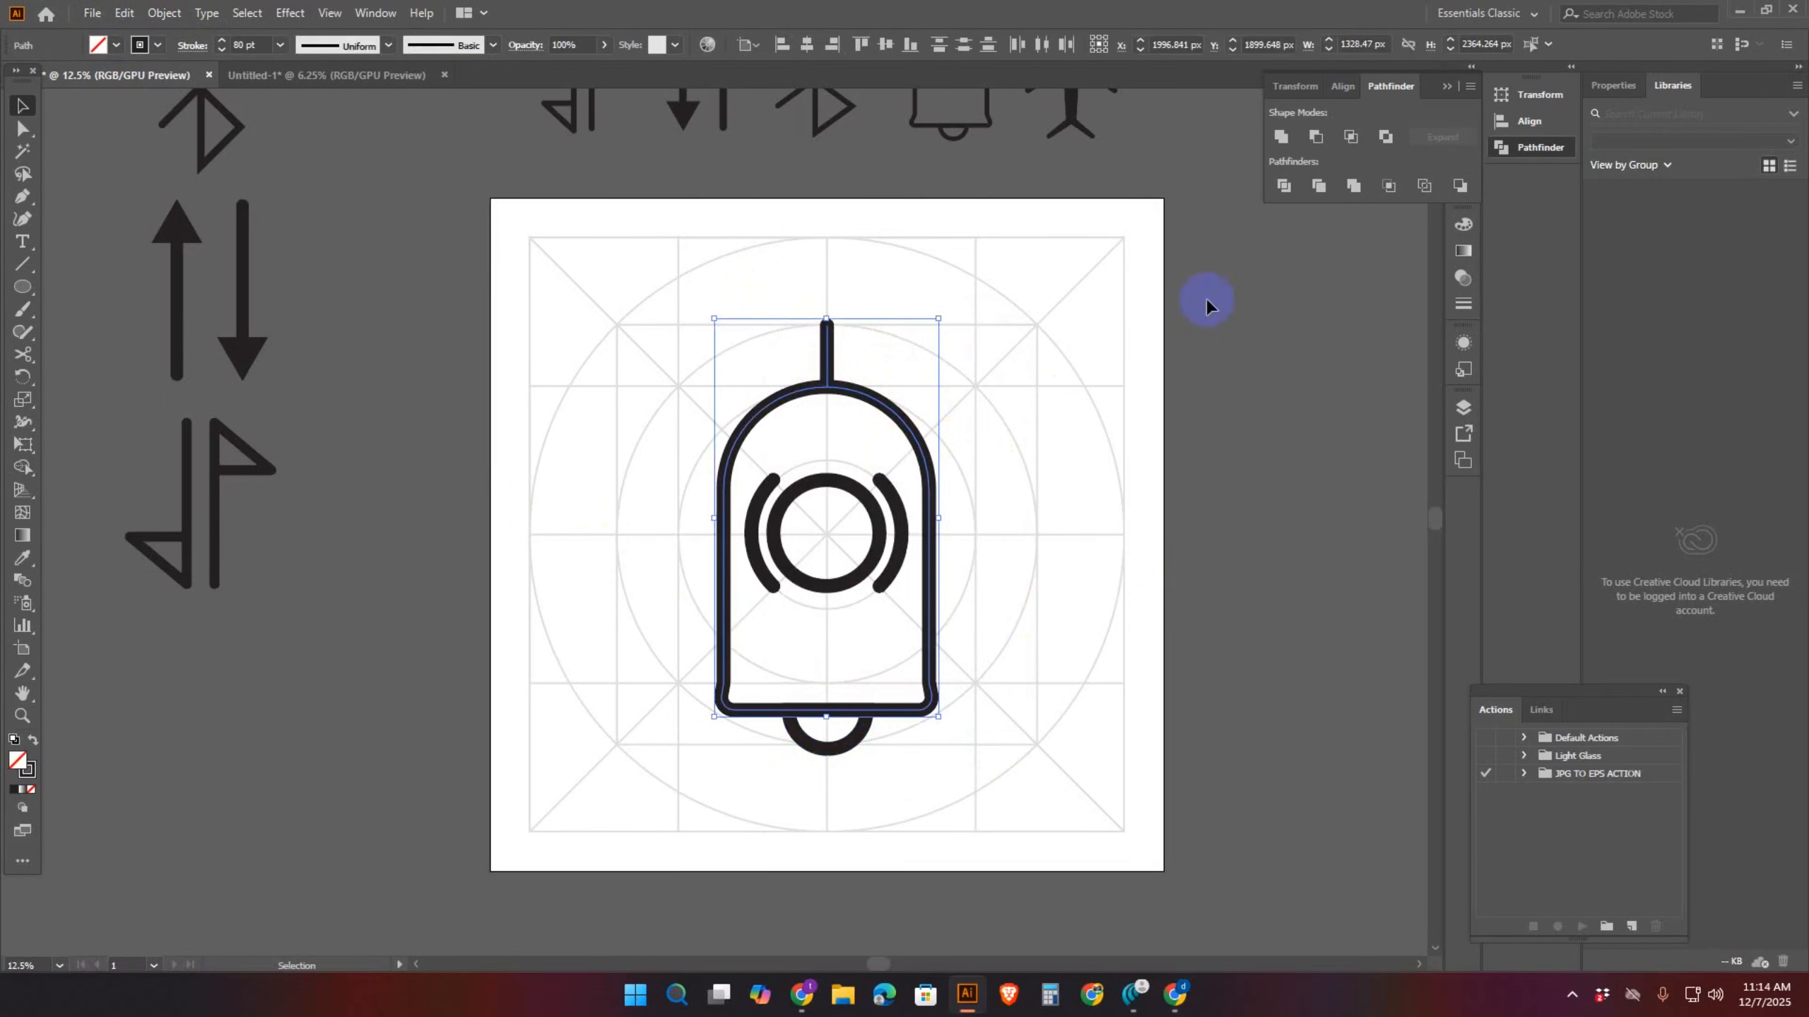
click(164, 13)
click(220, 241)
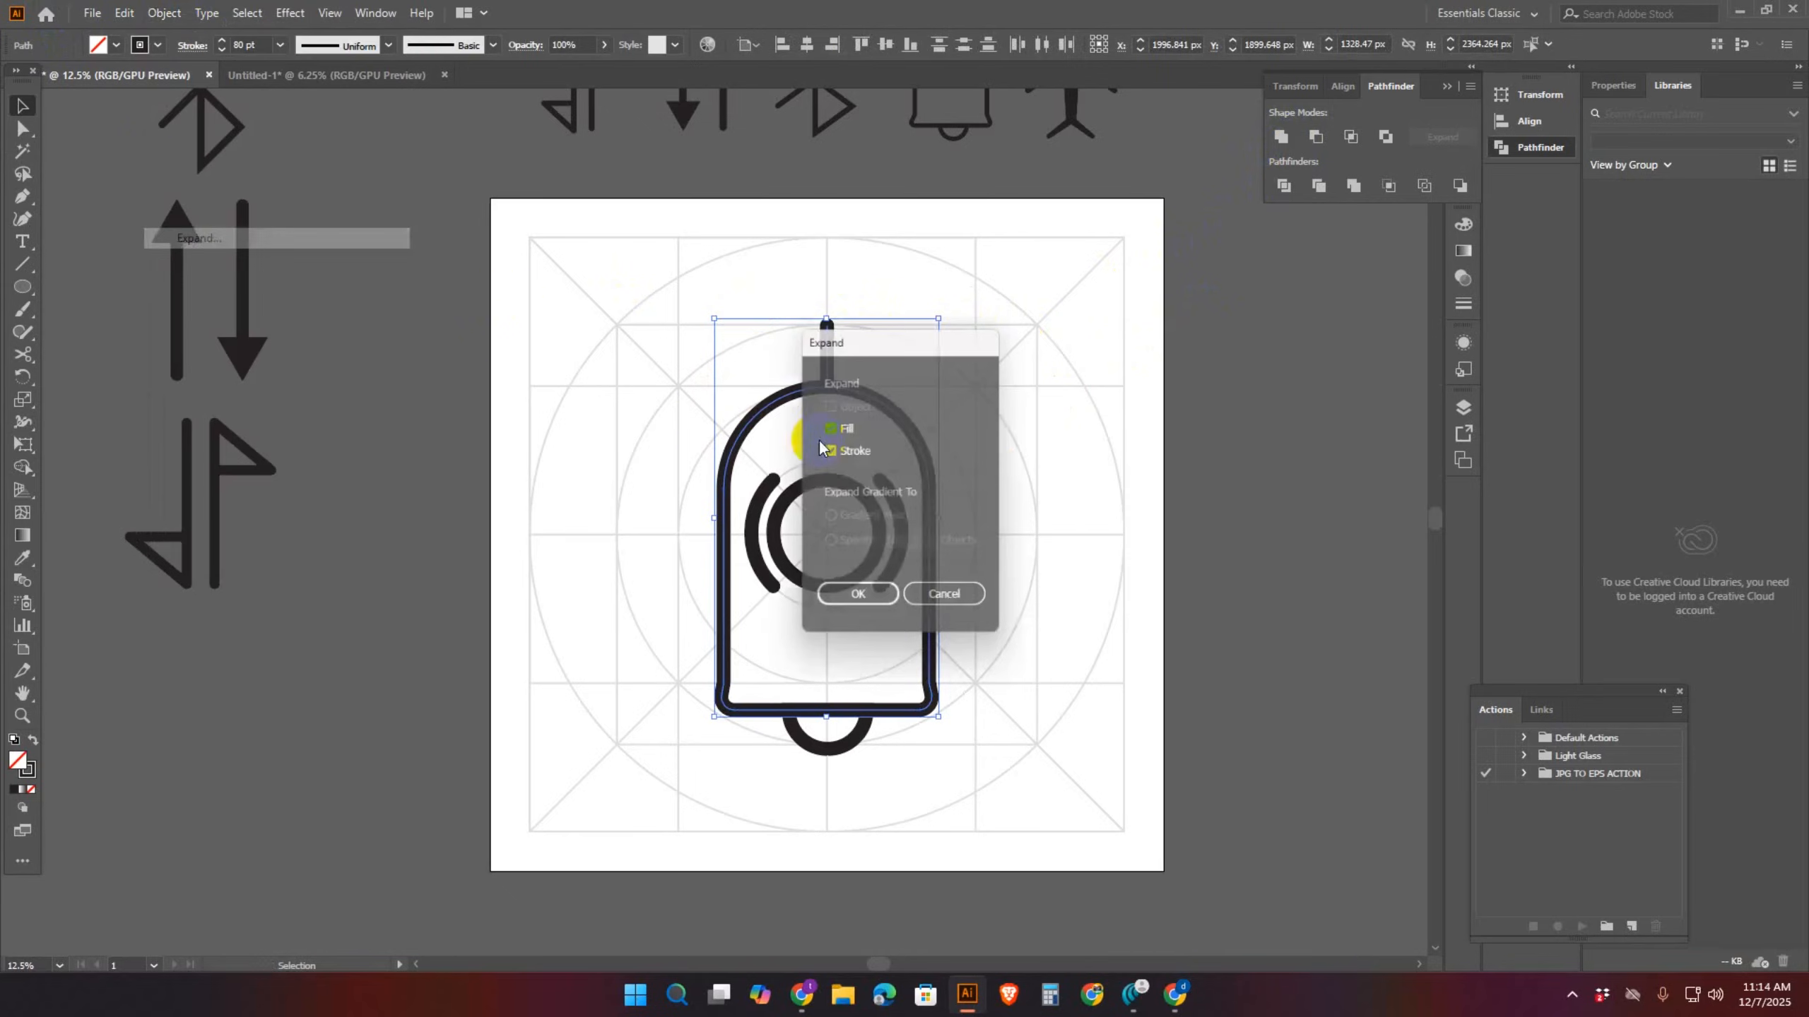
click(862, 600)
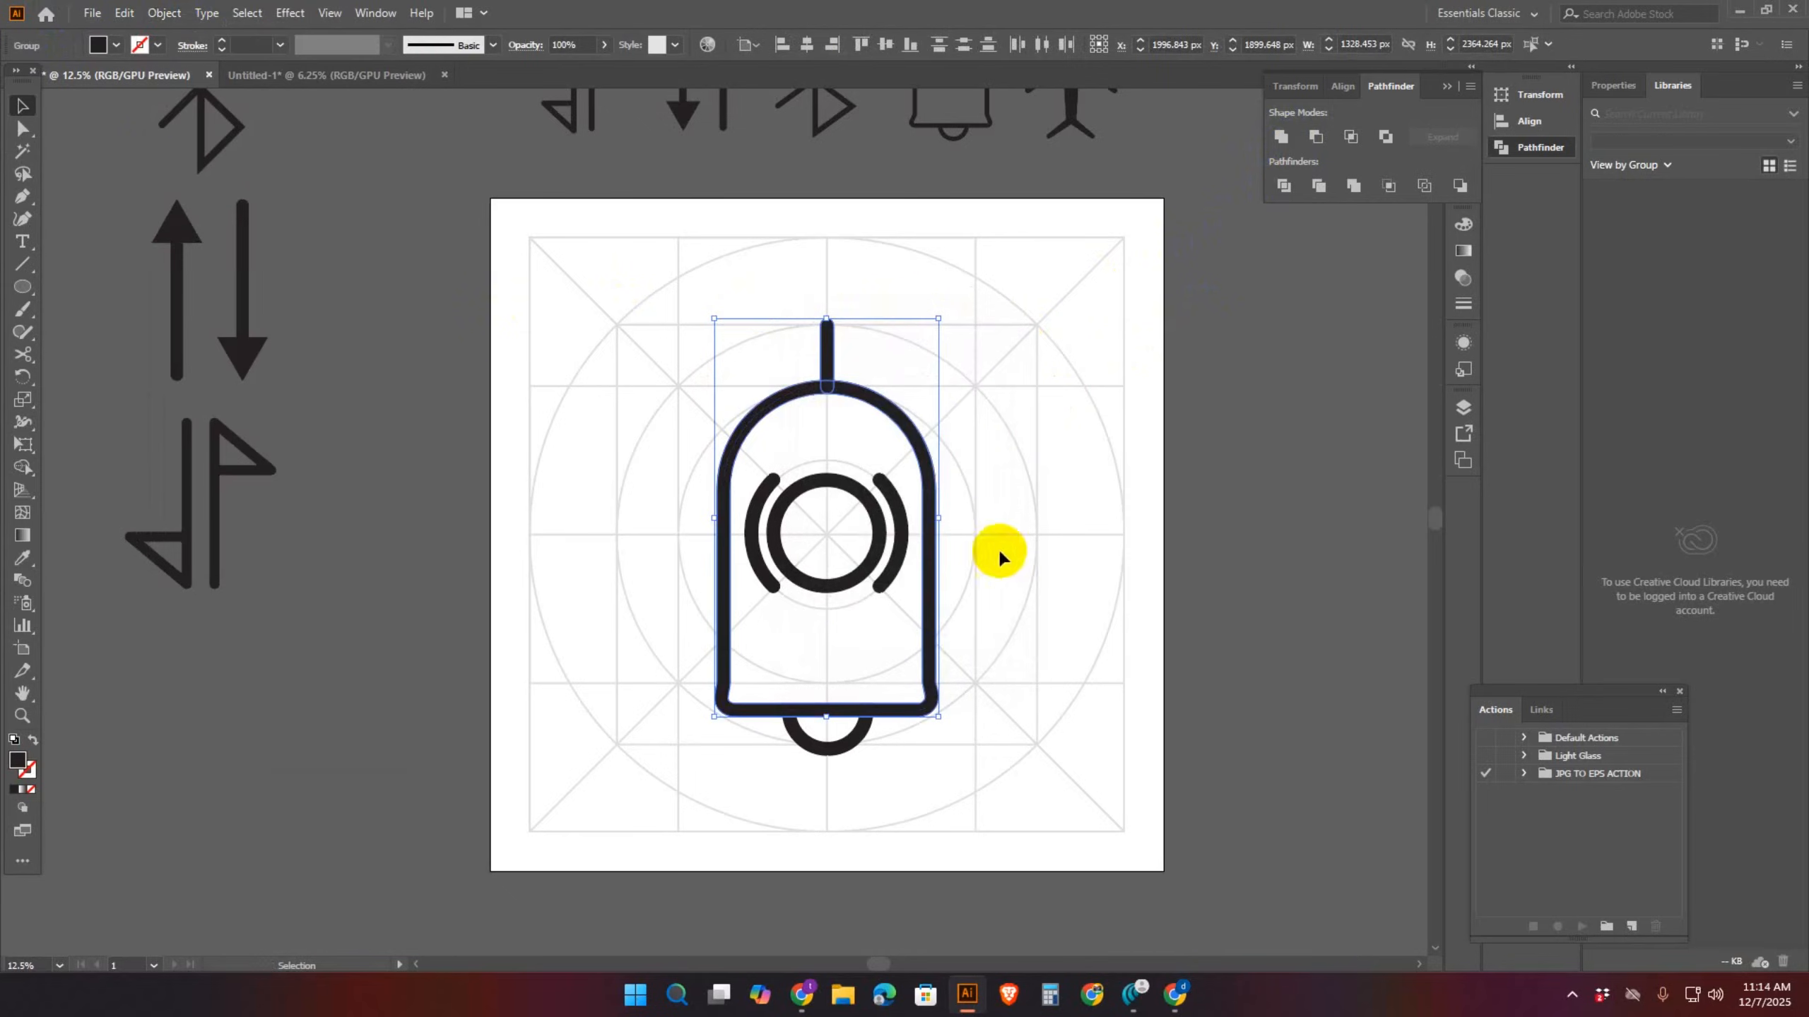
click(1282, 138)
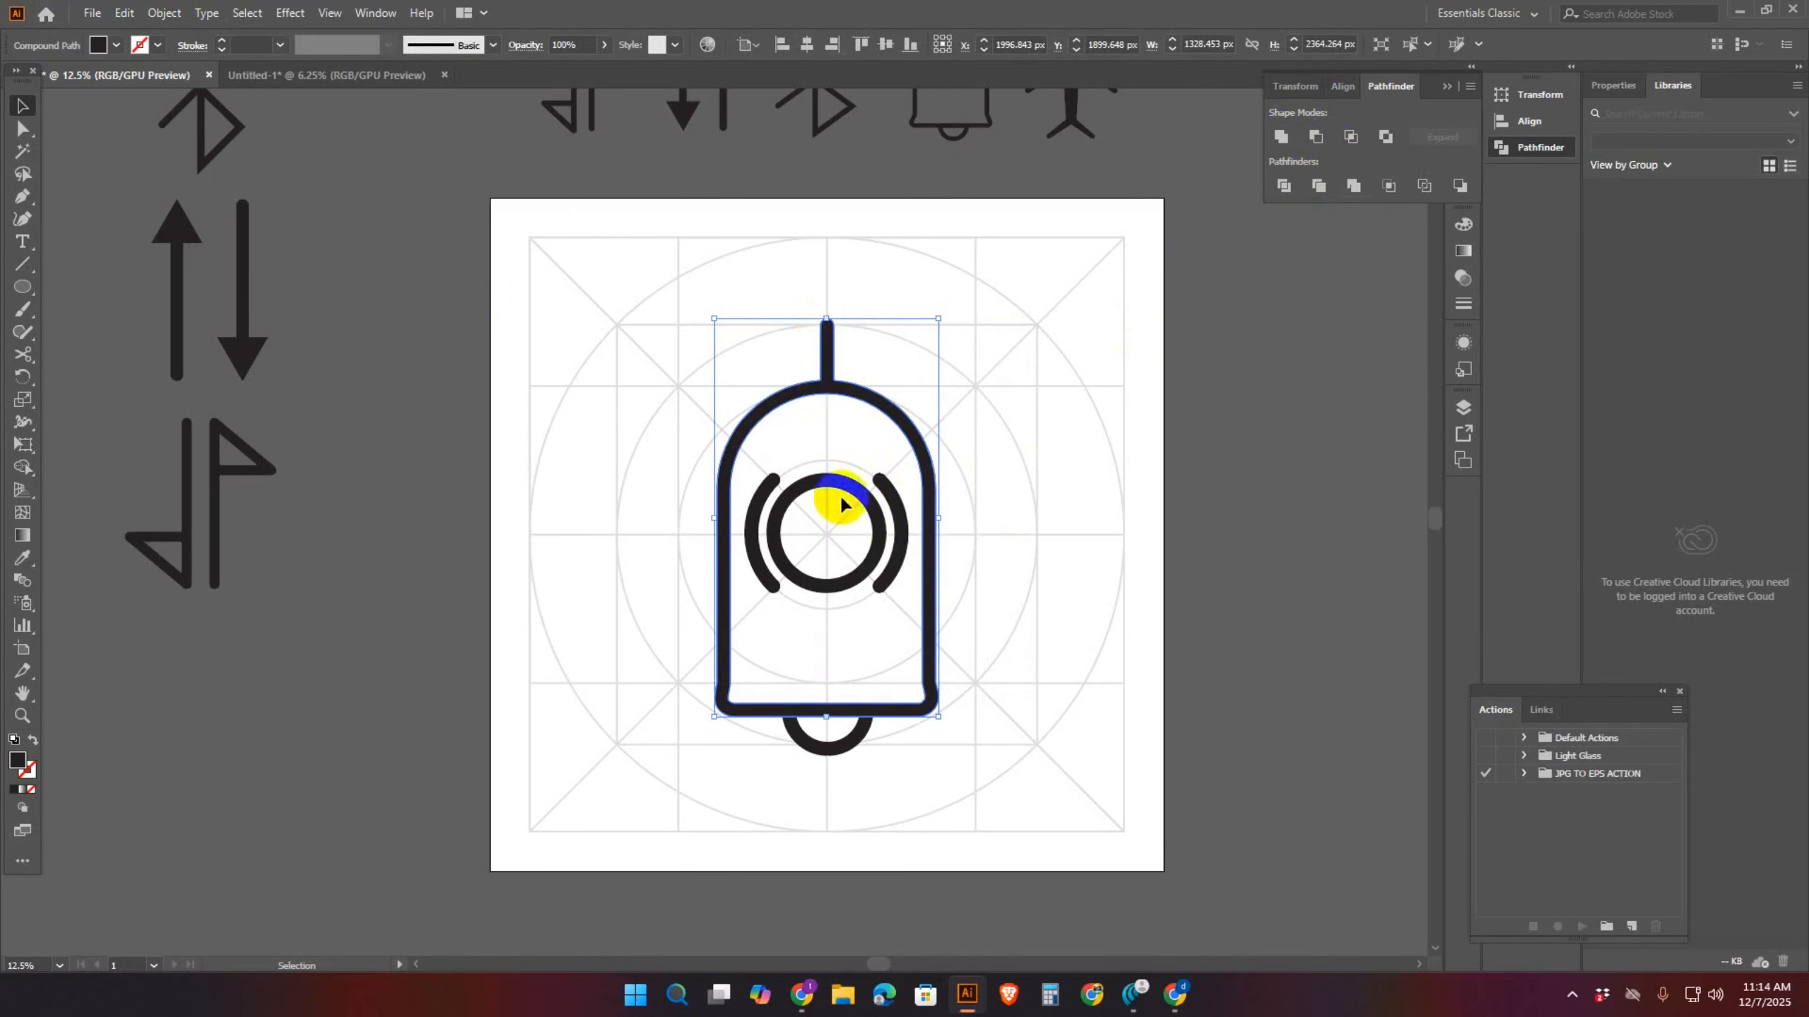
key(ctrl+shift+a)
Fill the united bell body and top line with CMYK Red
click(851, 745)
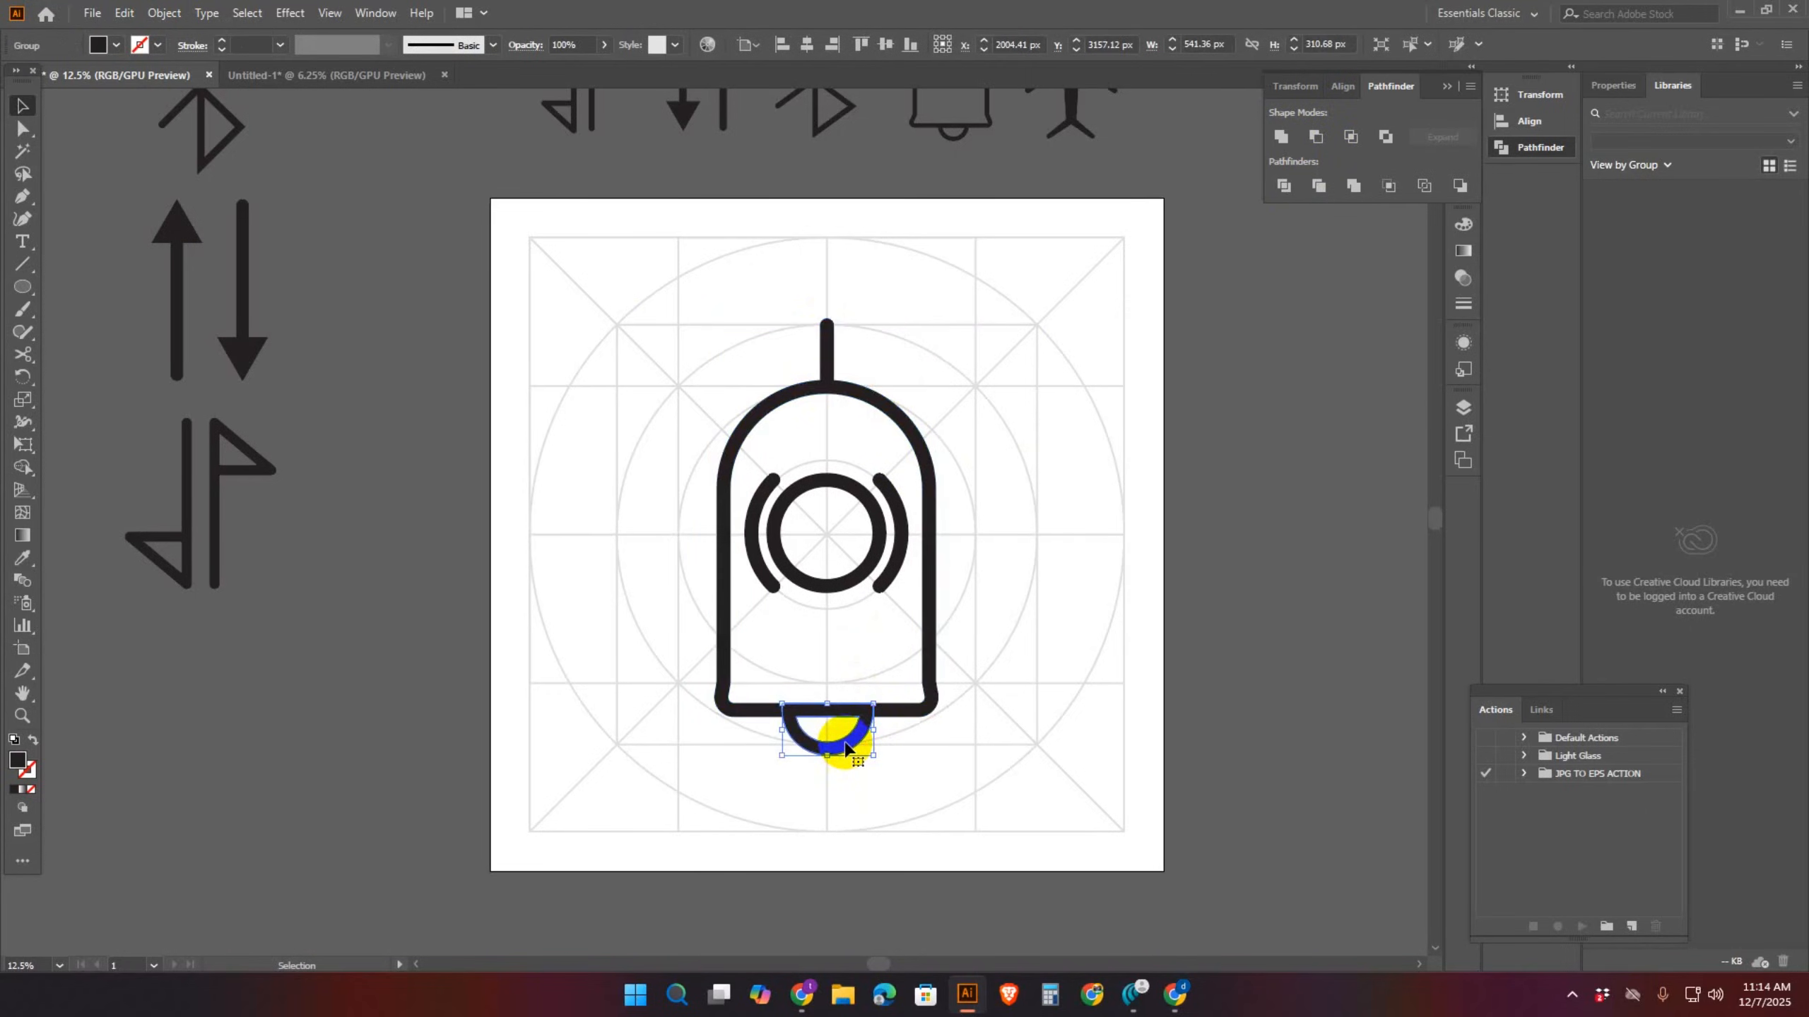
click(1051, 704)
drag(774, 265, 903, 397)
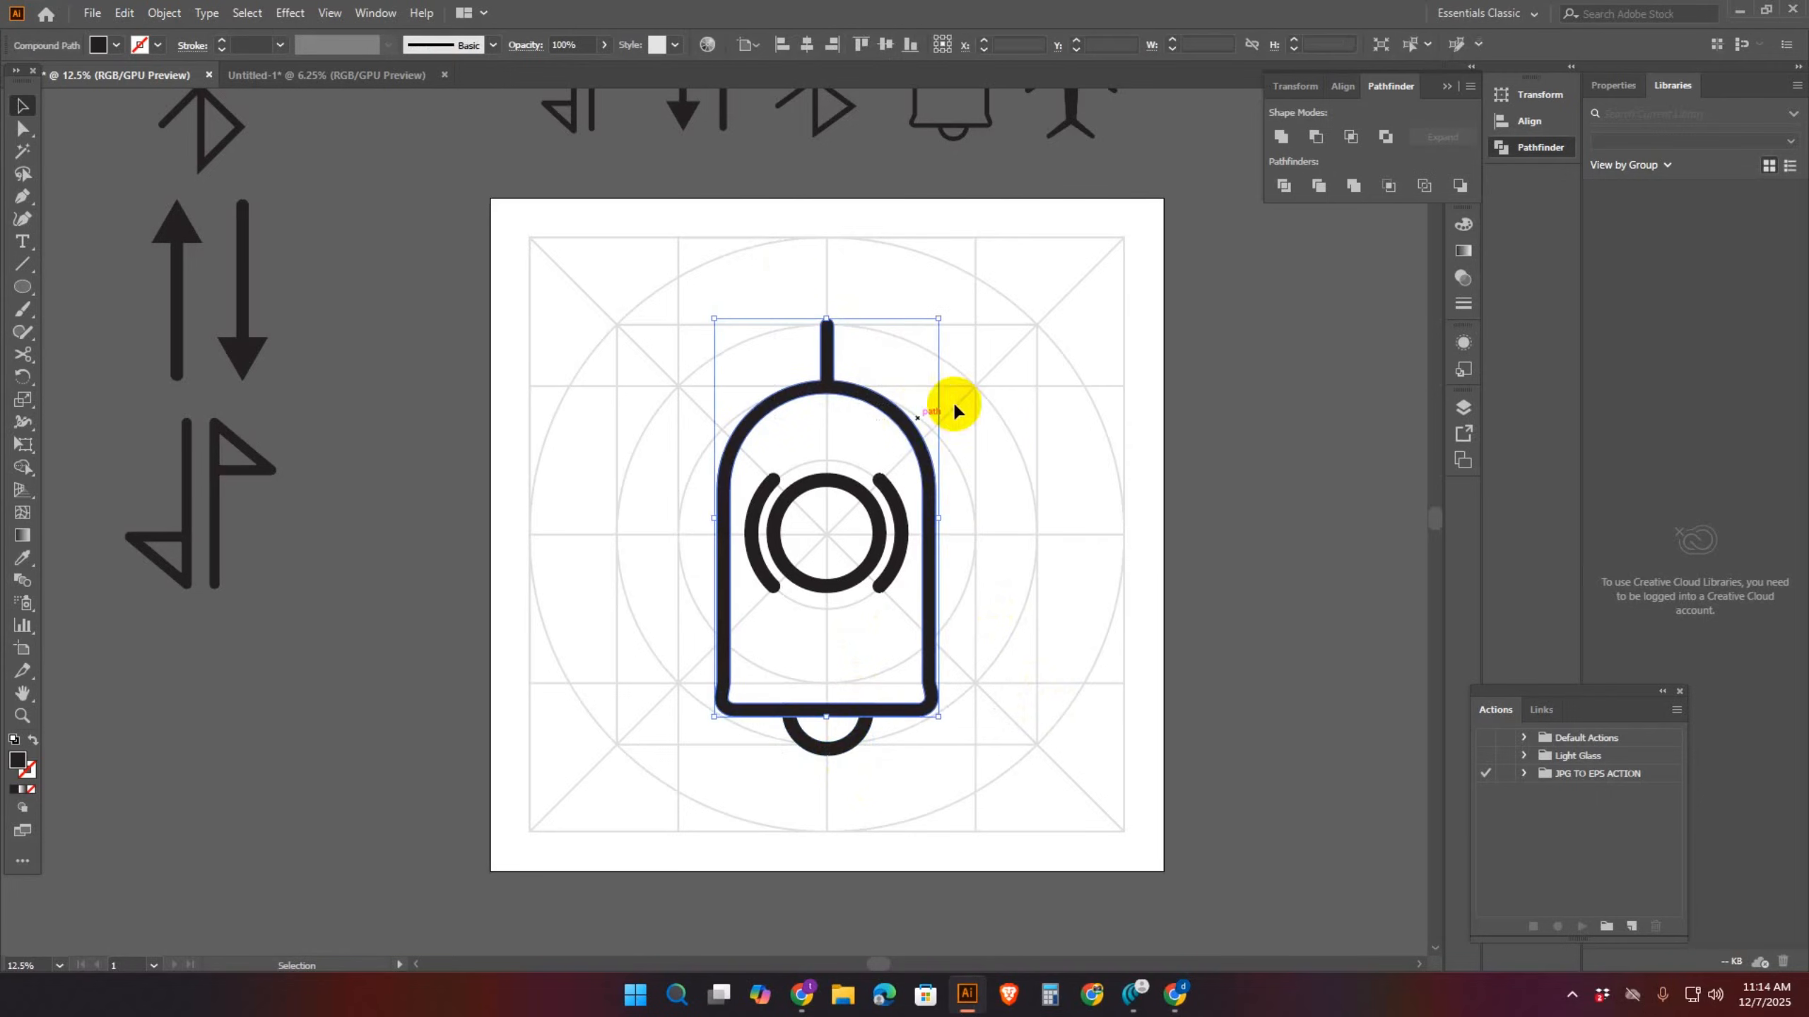
click(117, 46)
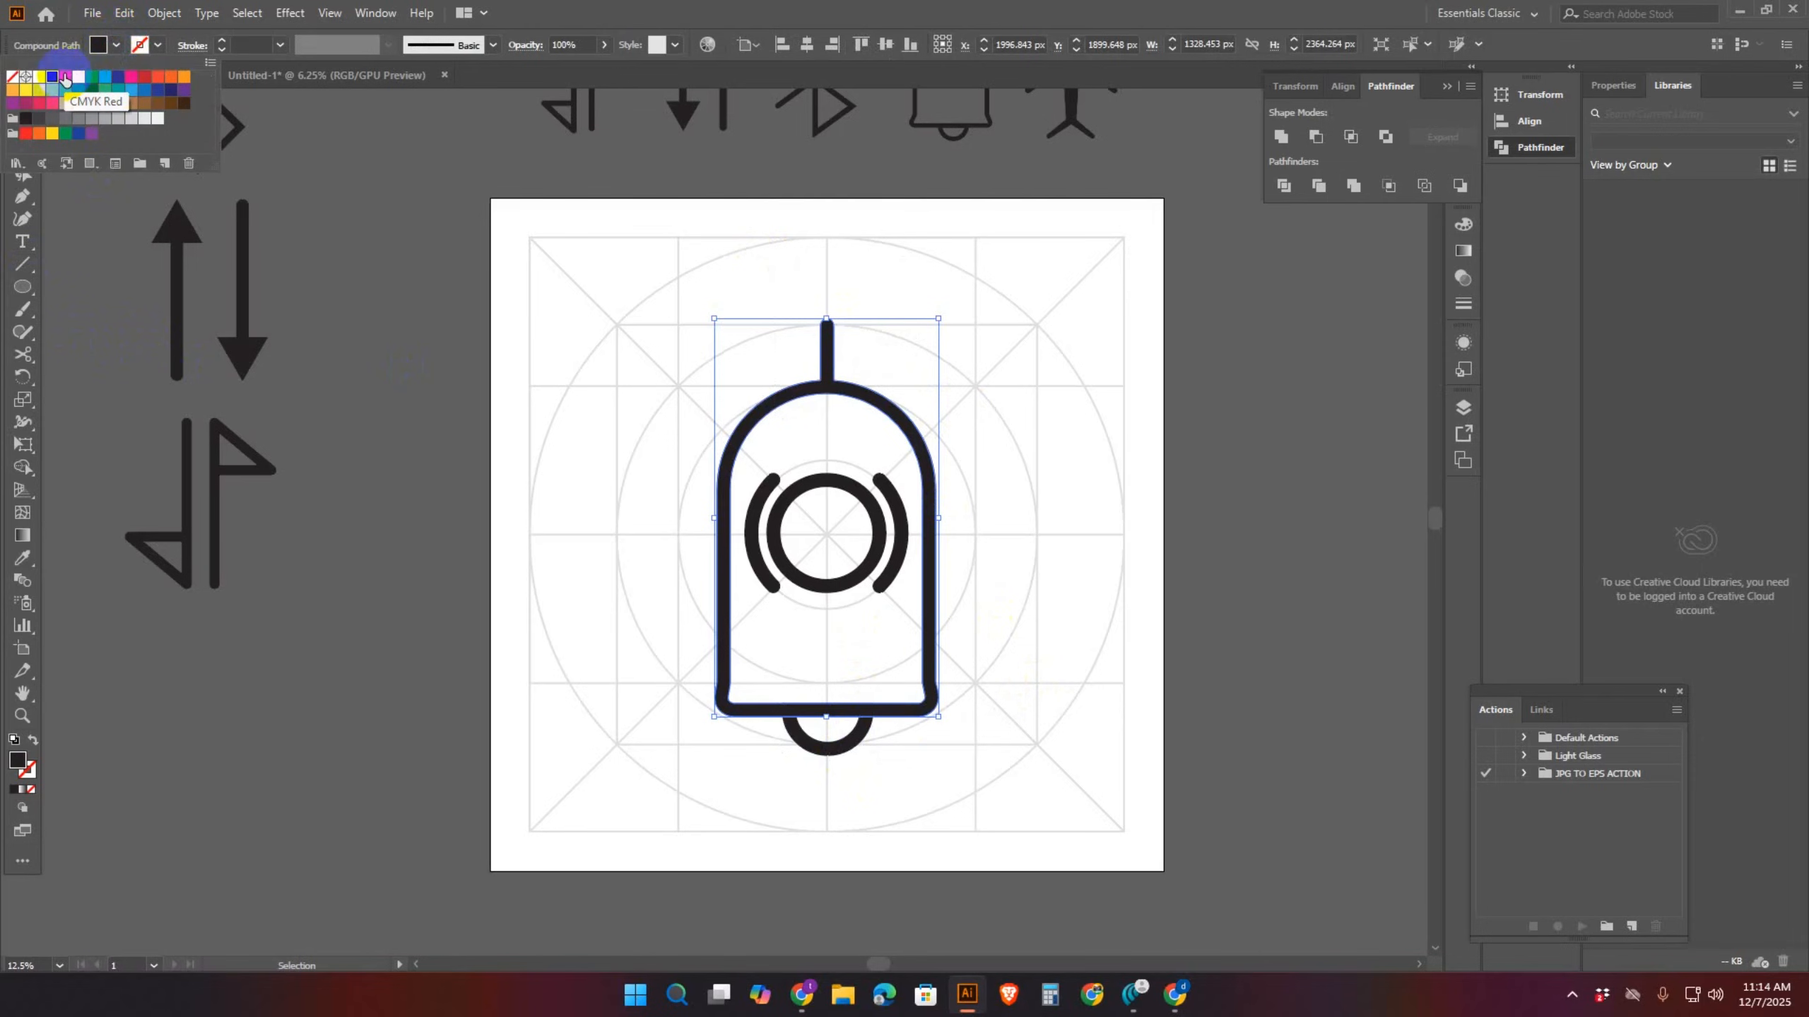
click(66, 79)
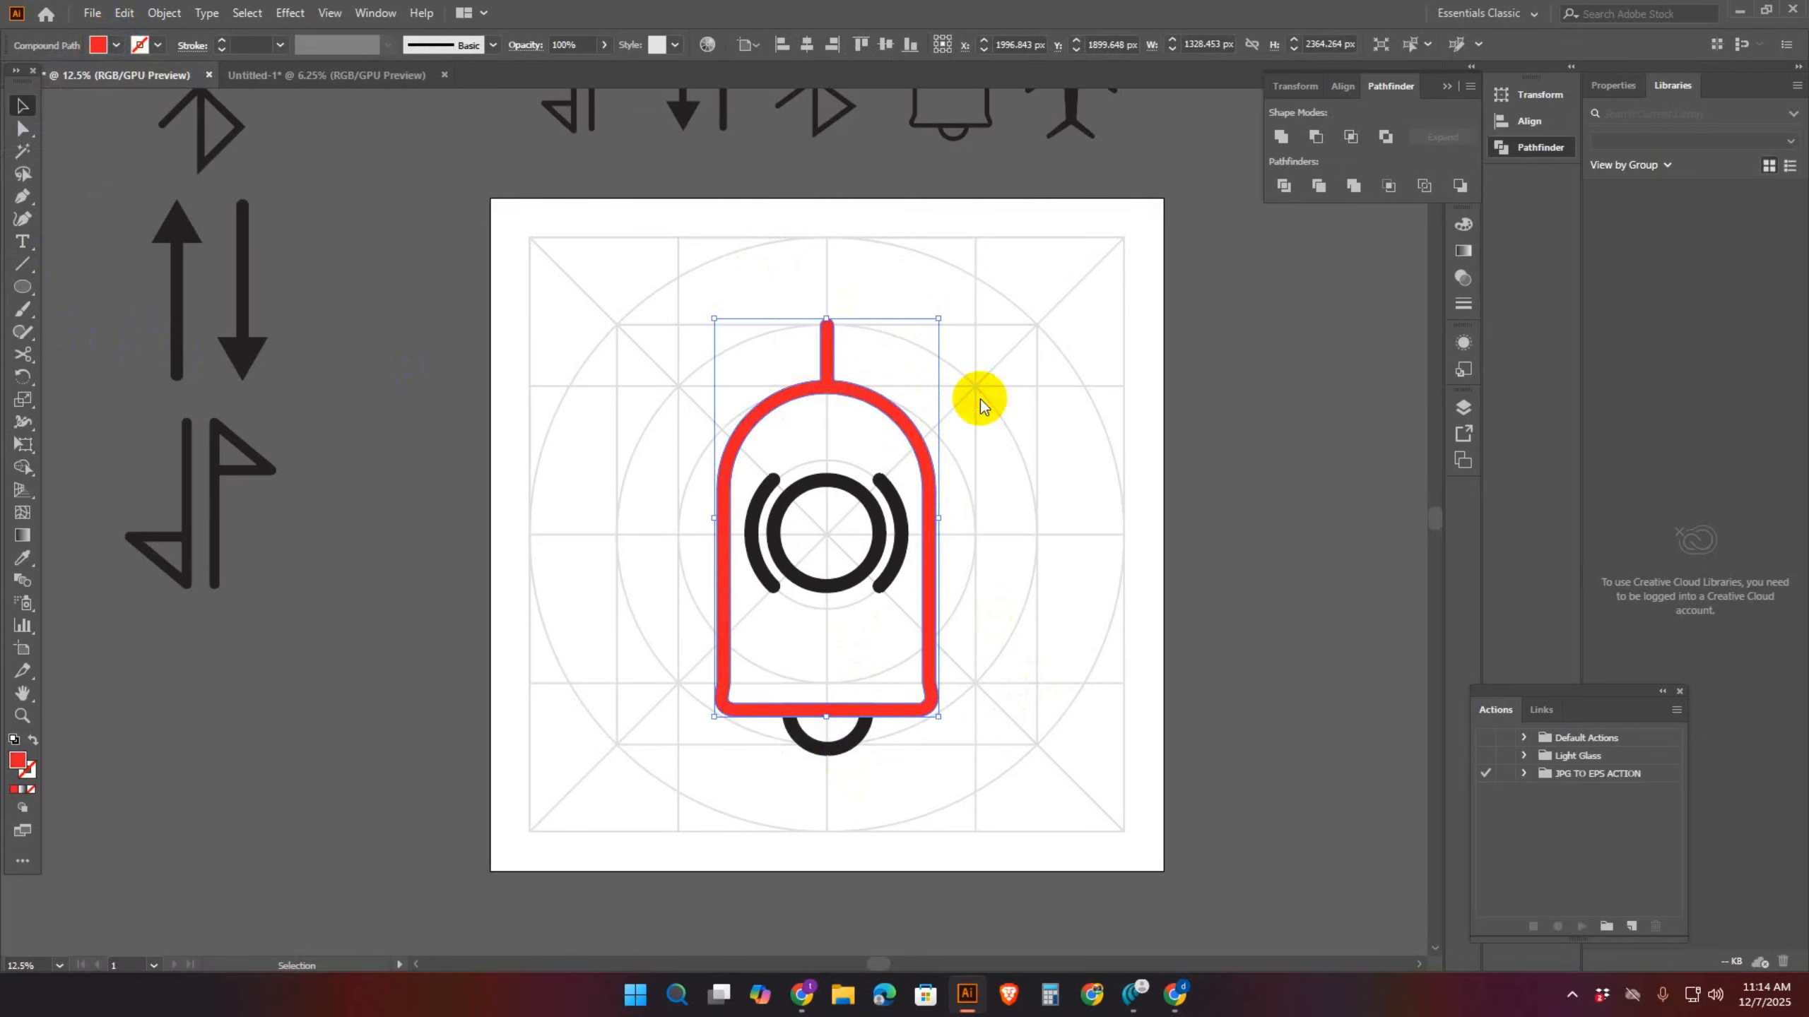
click(980, 593)
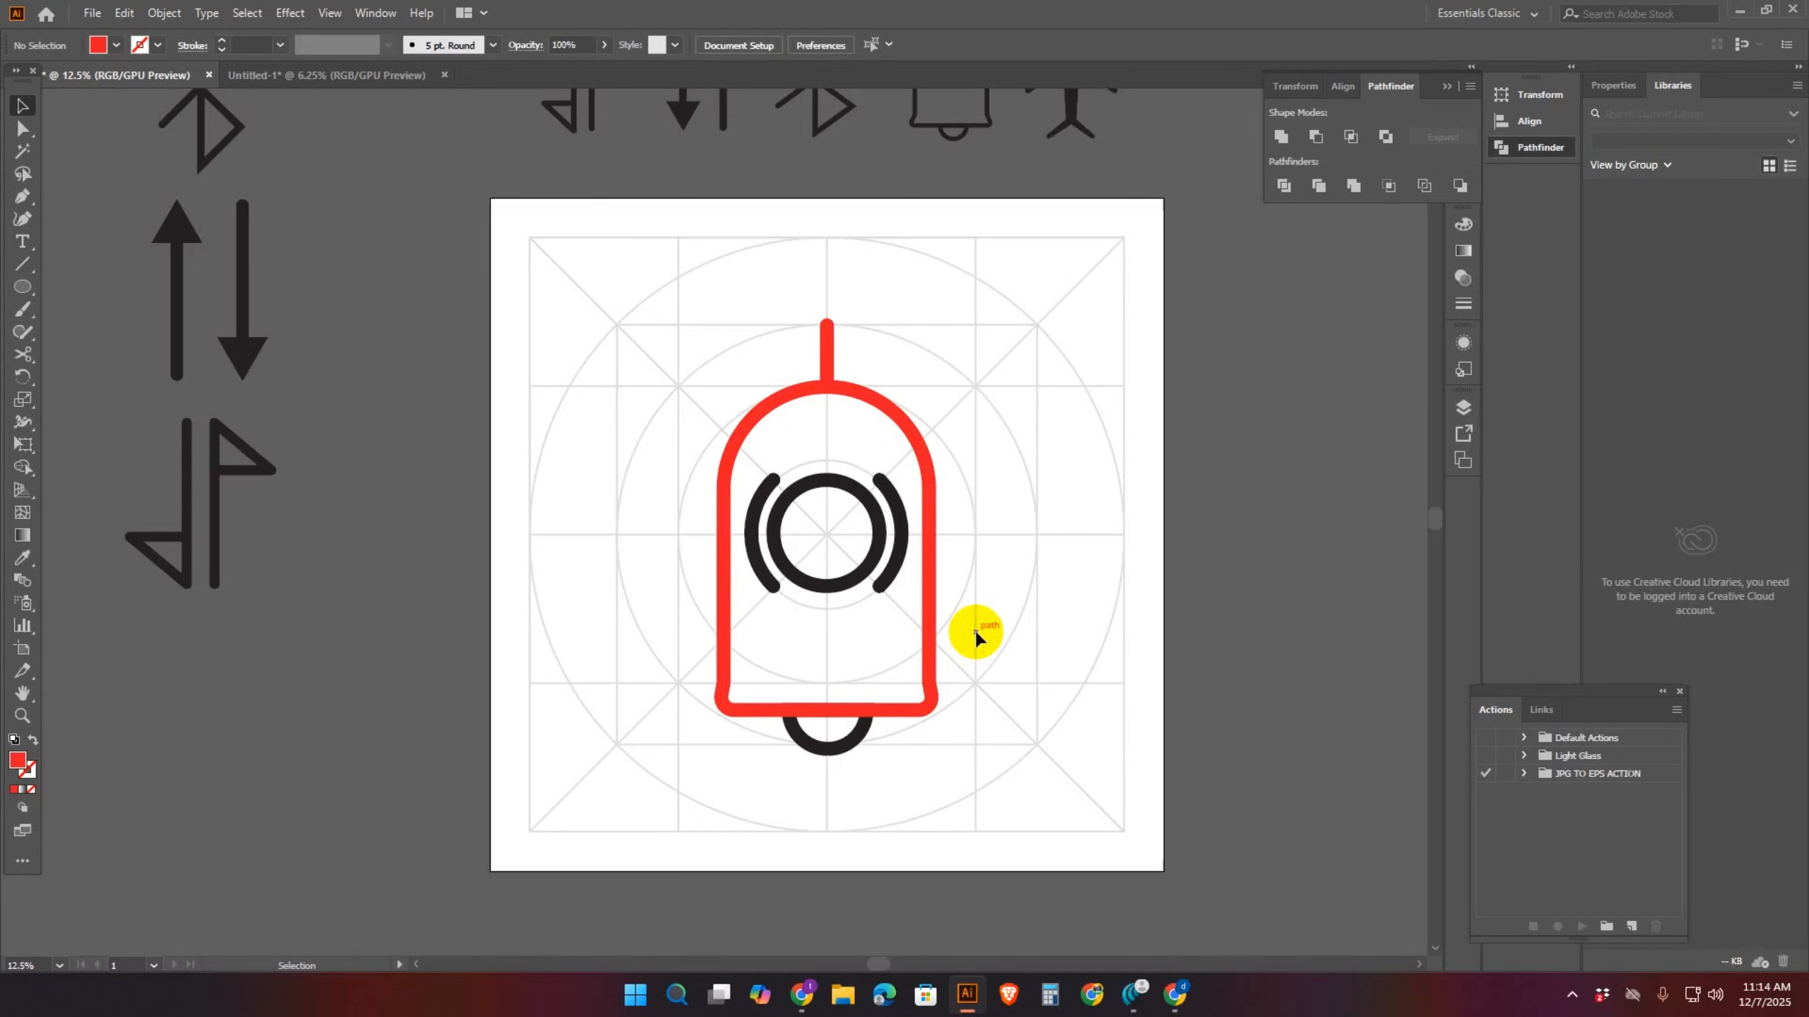
key(a)
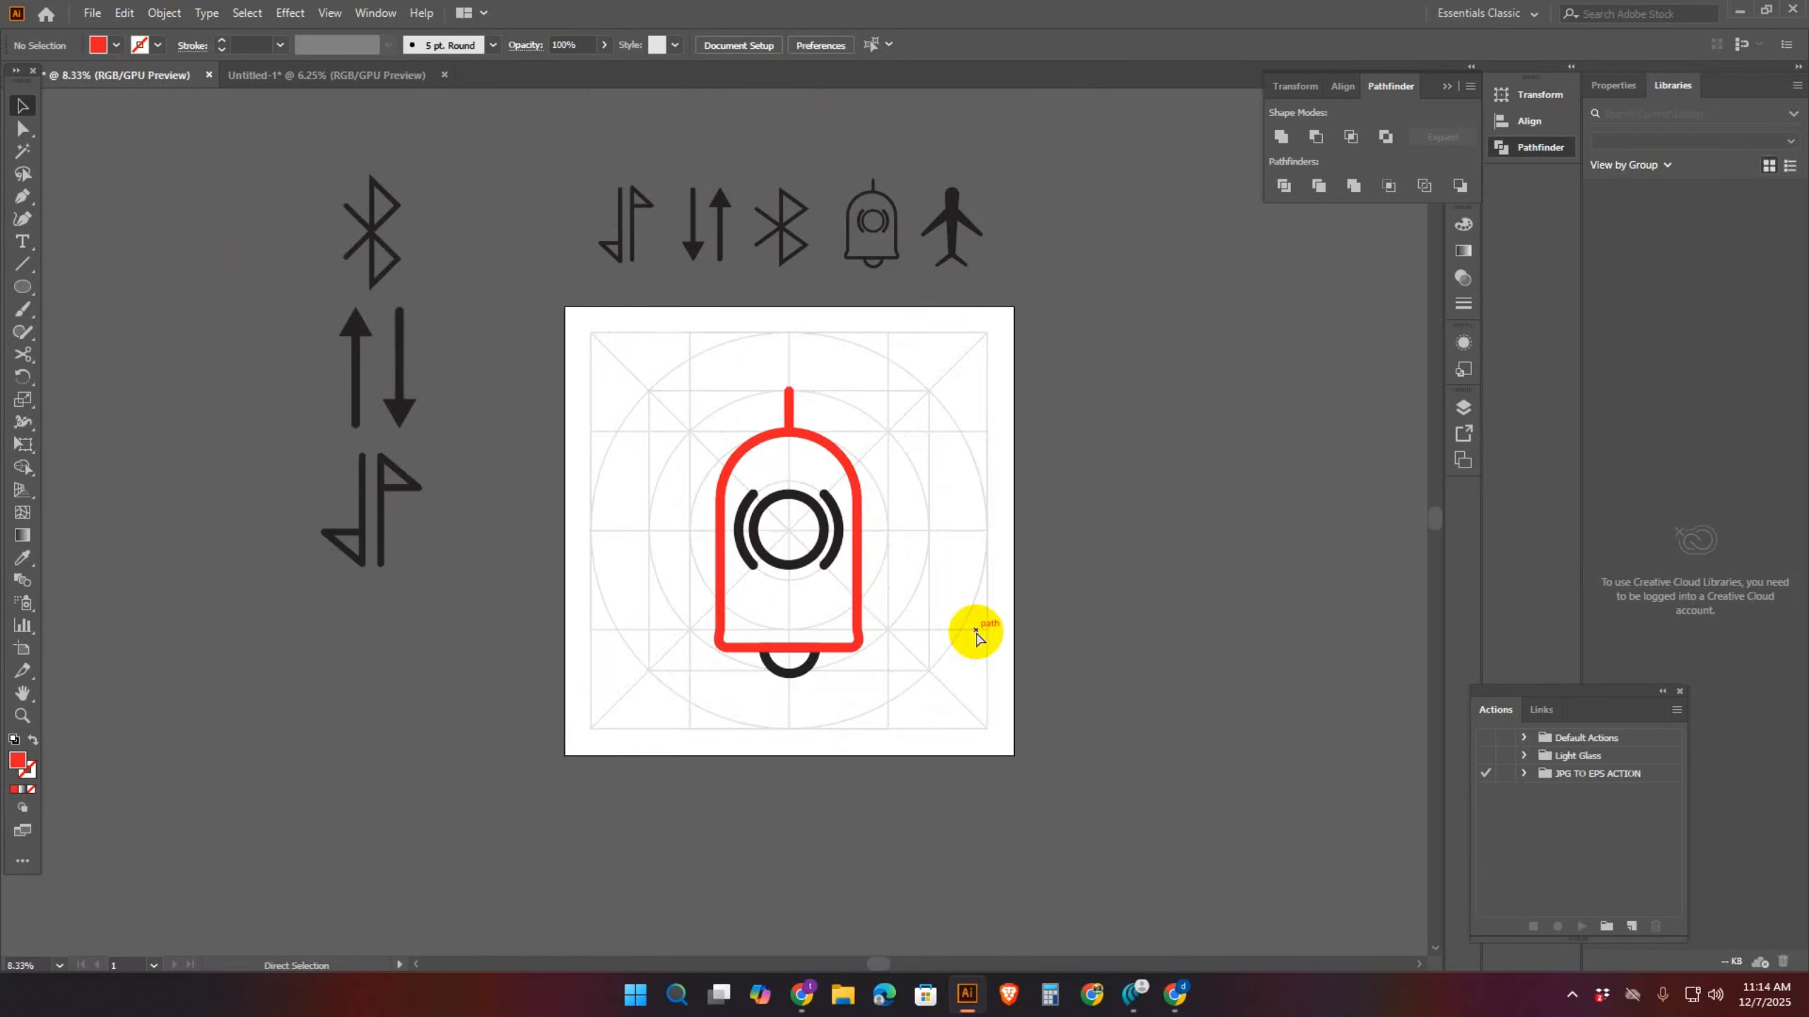
key(ctrl+minus)
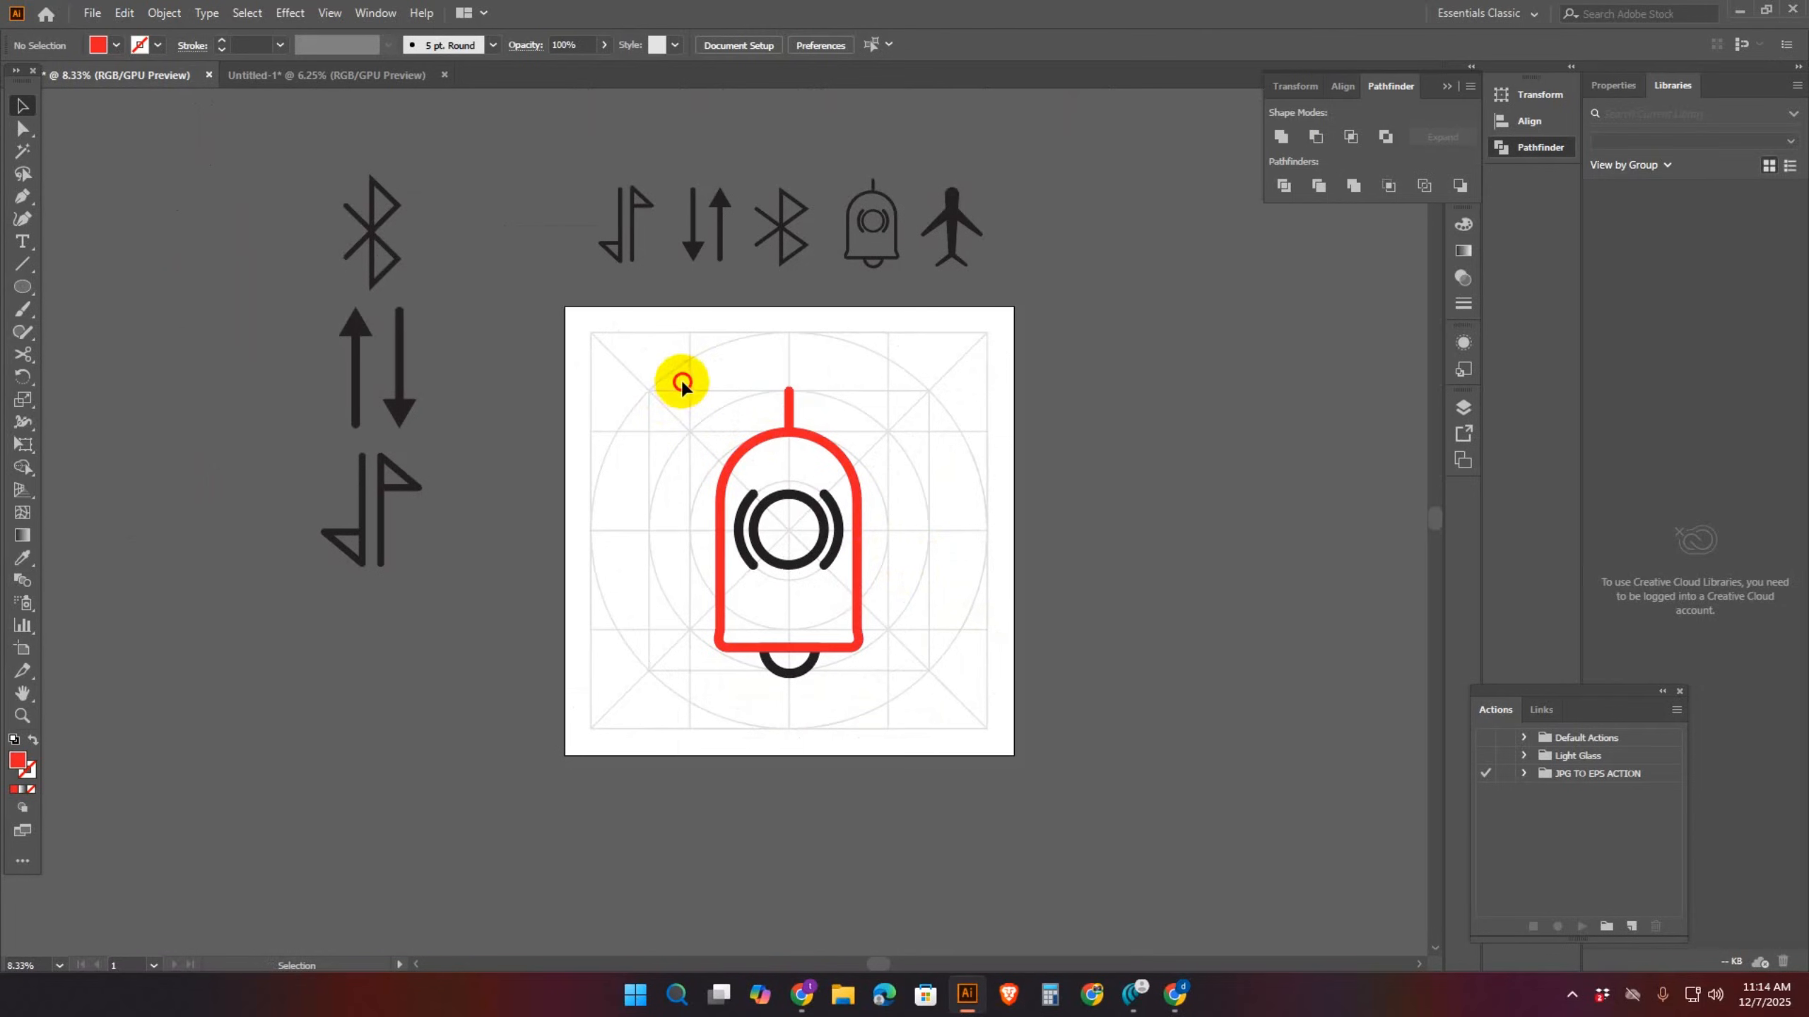
drag(683, 384, 927, 701)
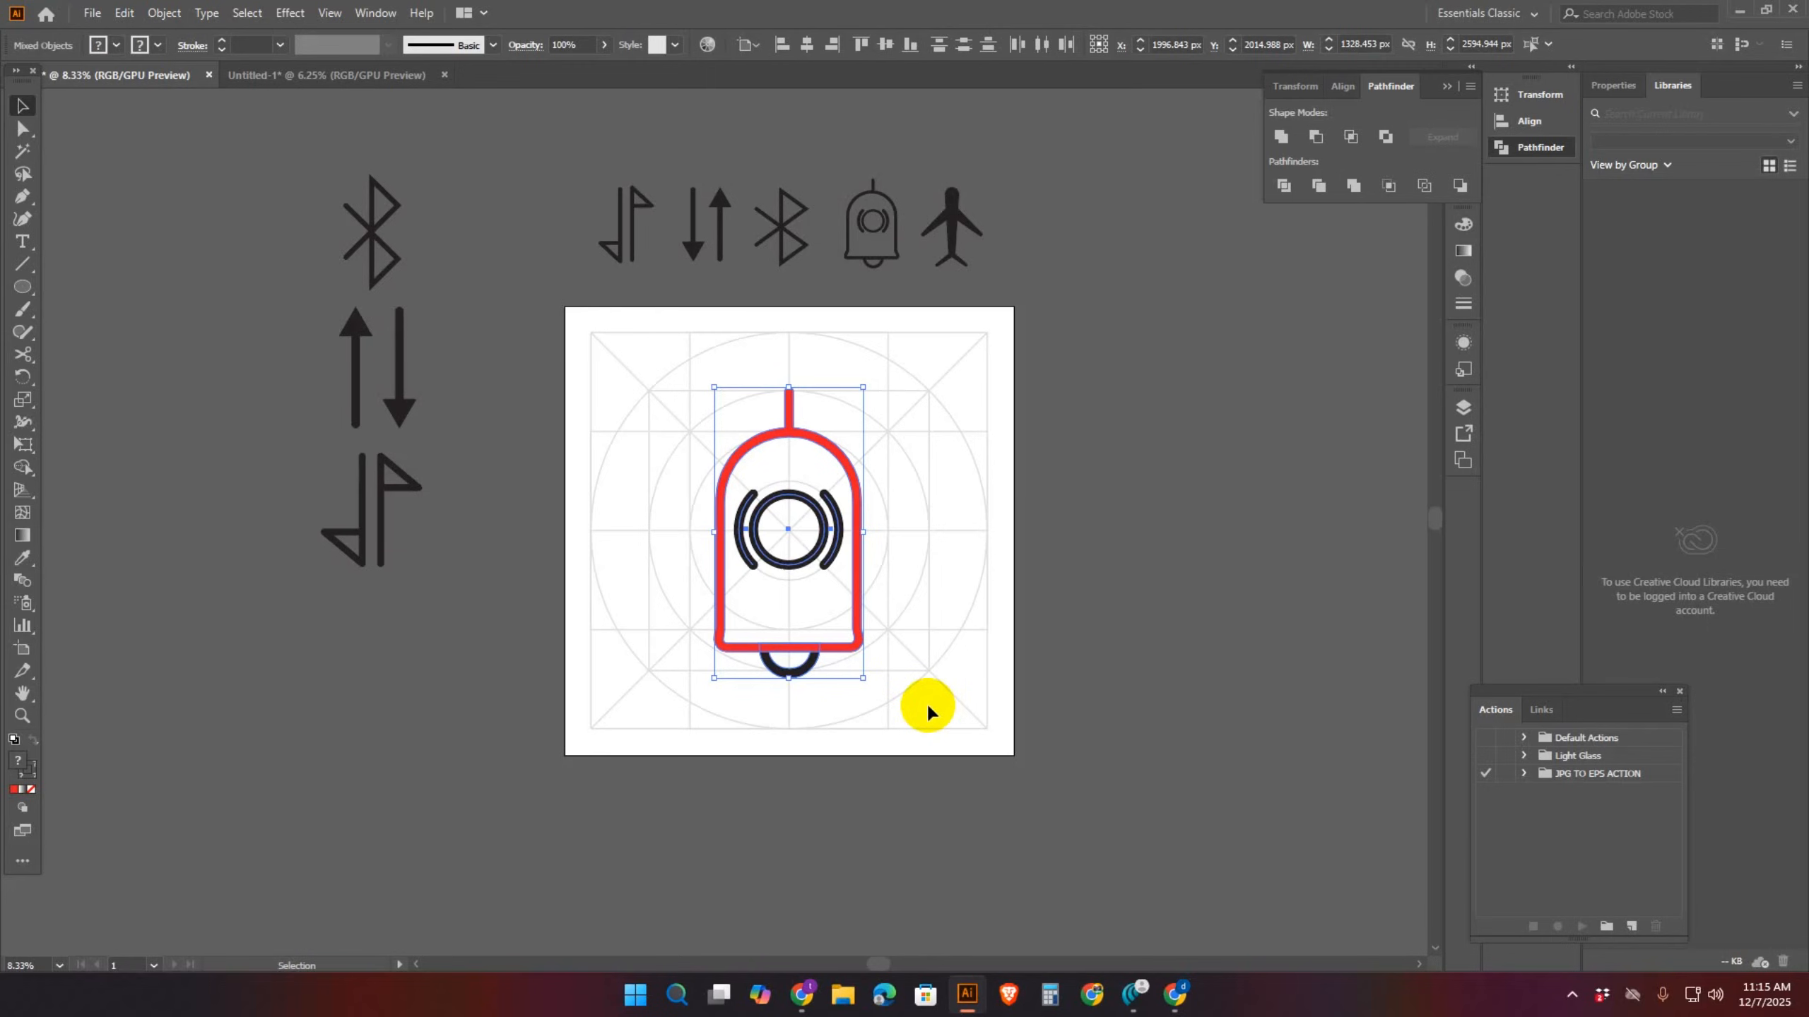
key(ctrl+equal)
click(899, 422)
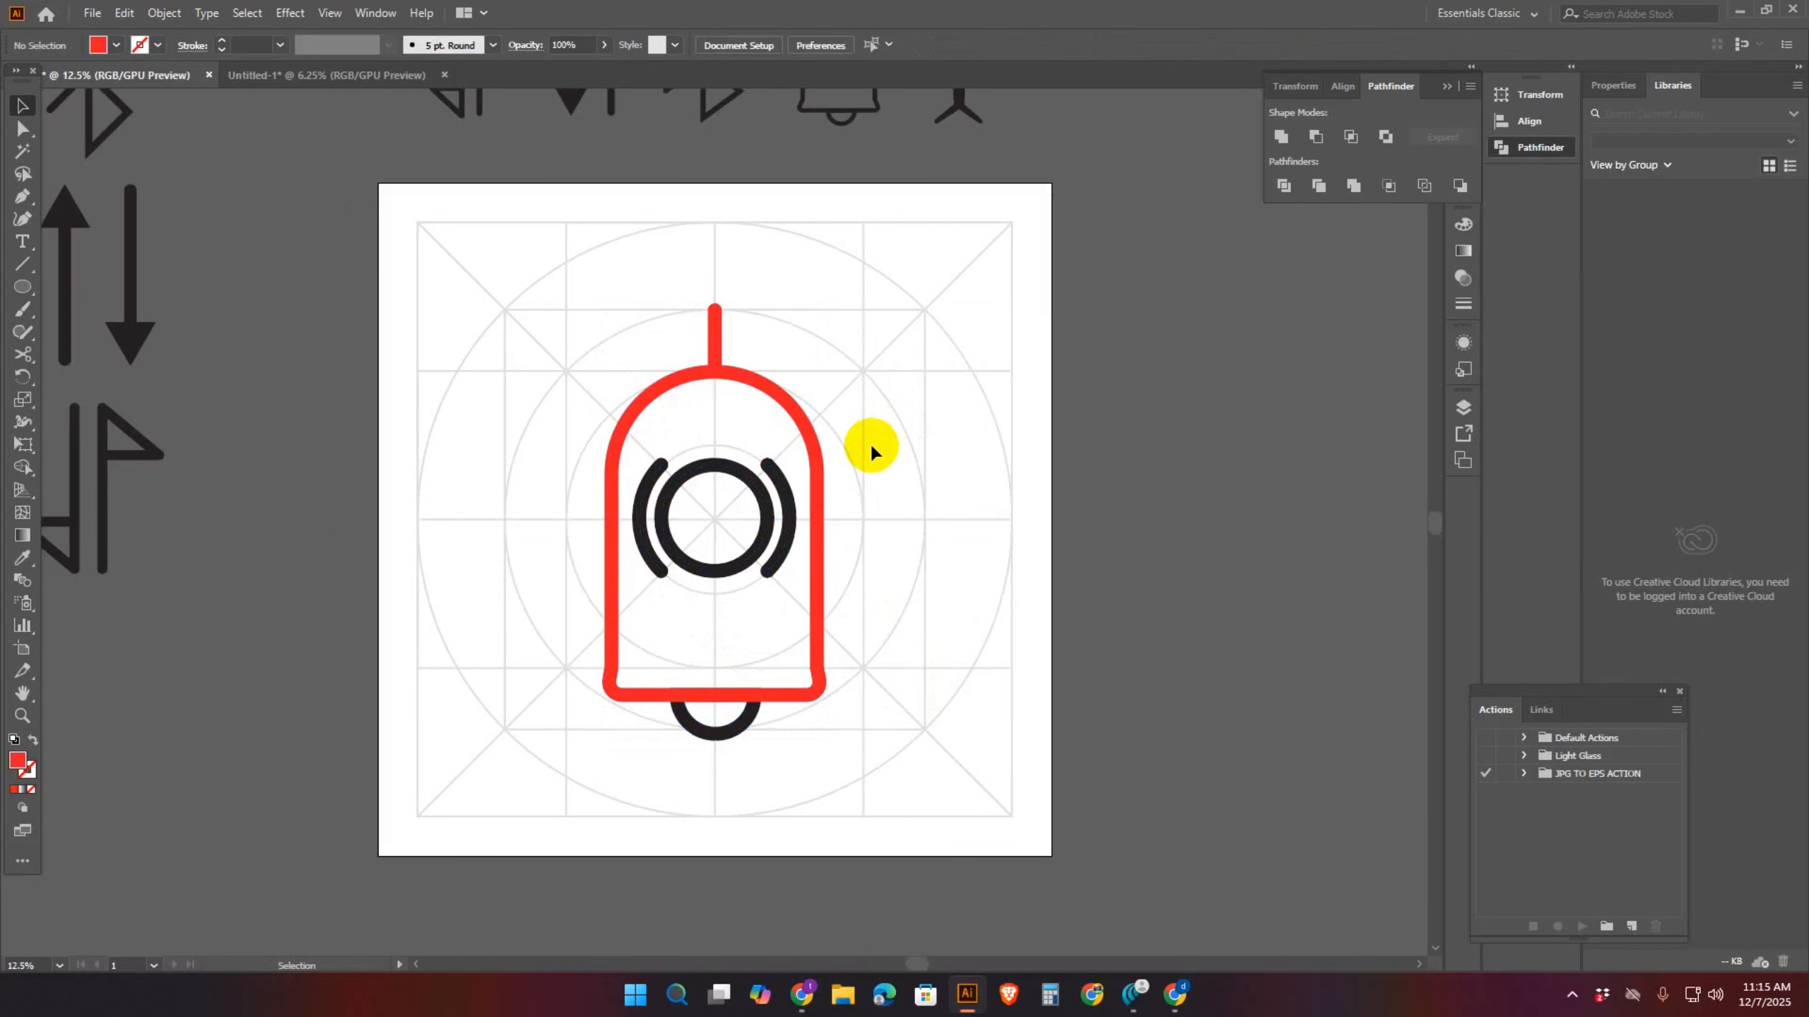
Fill the united bell body and top line with black
click(776, 379)
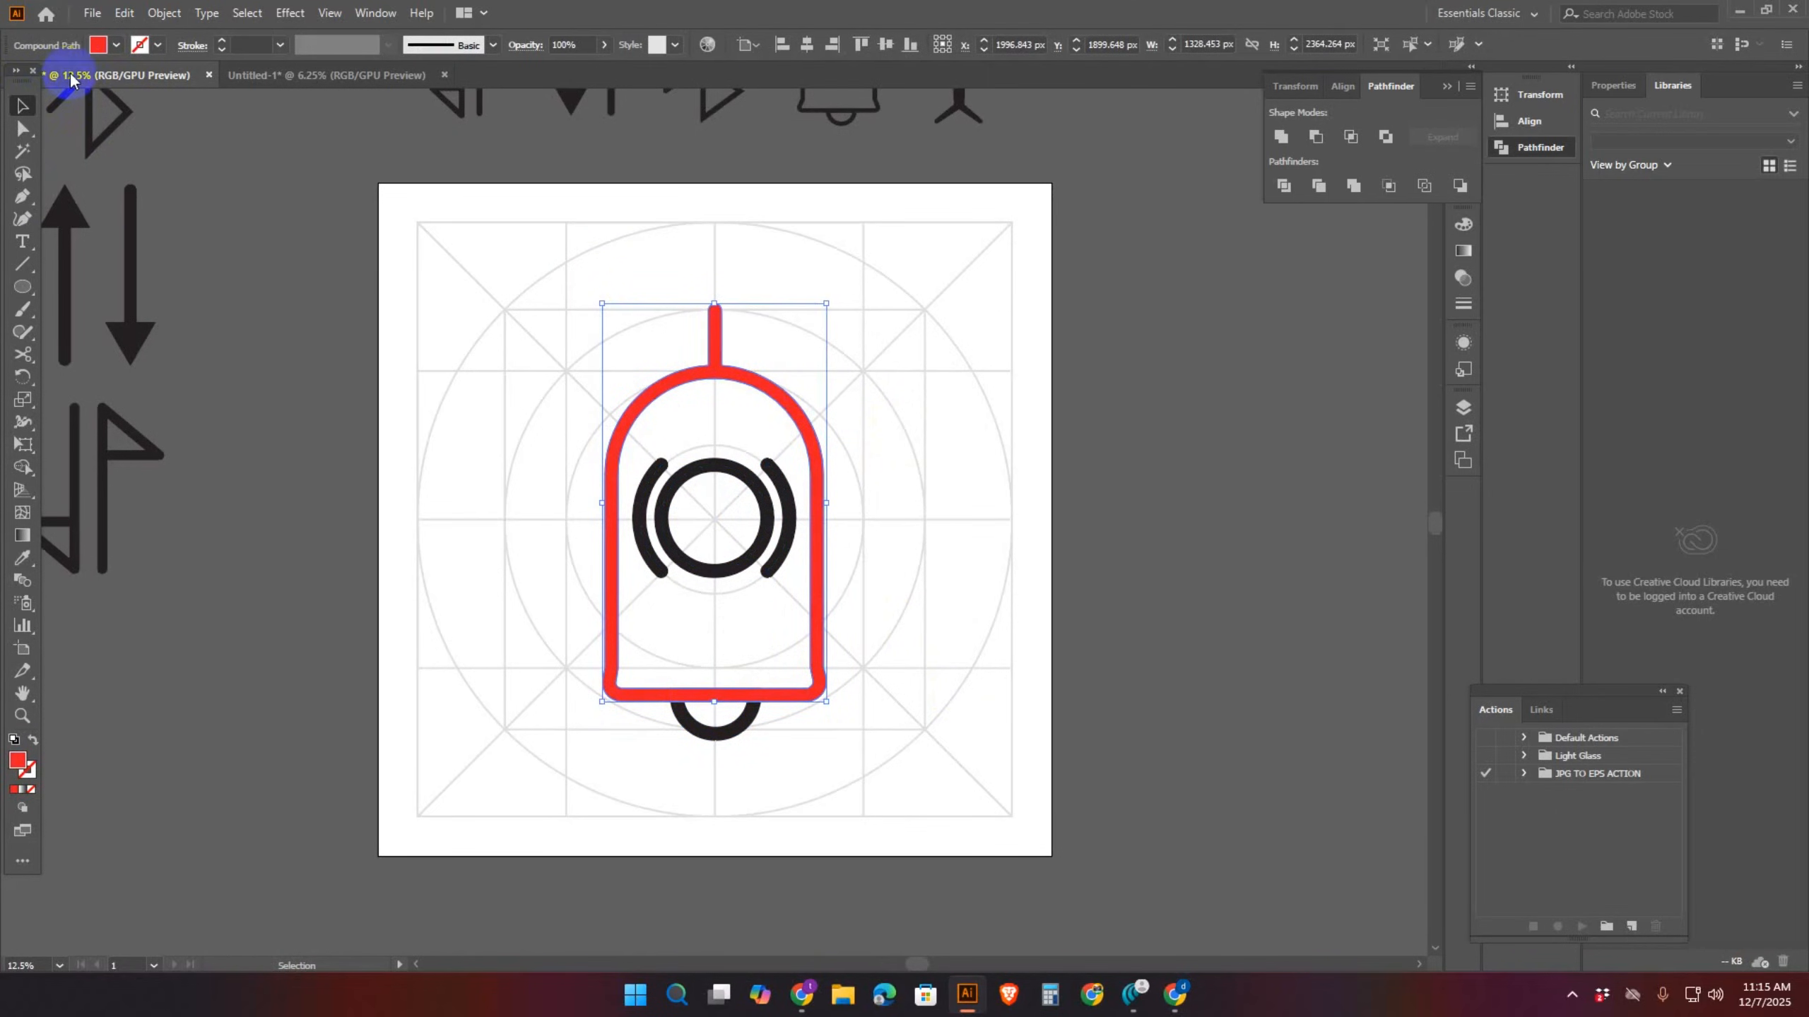
click(99, 45)
click(61, 70)
click(751, 627)
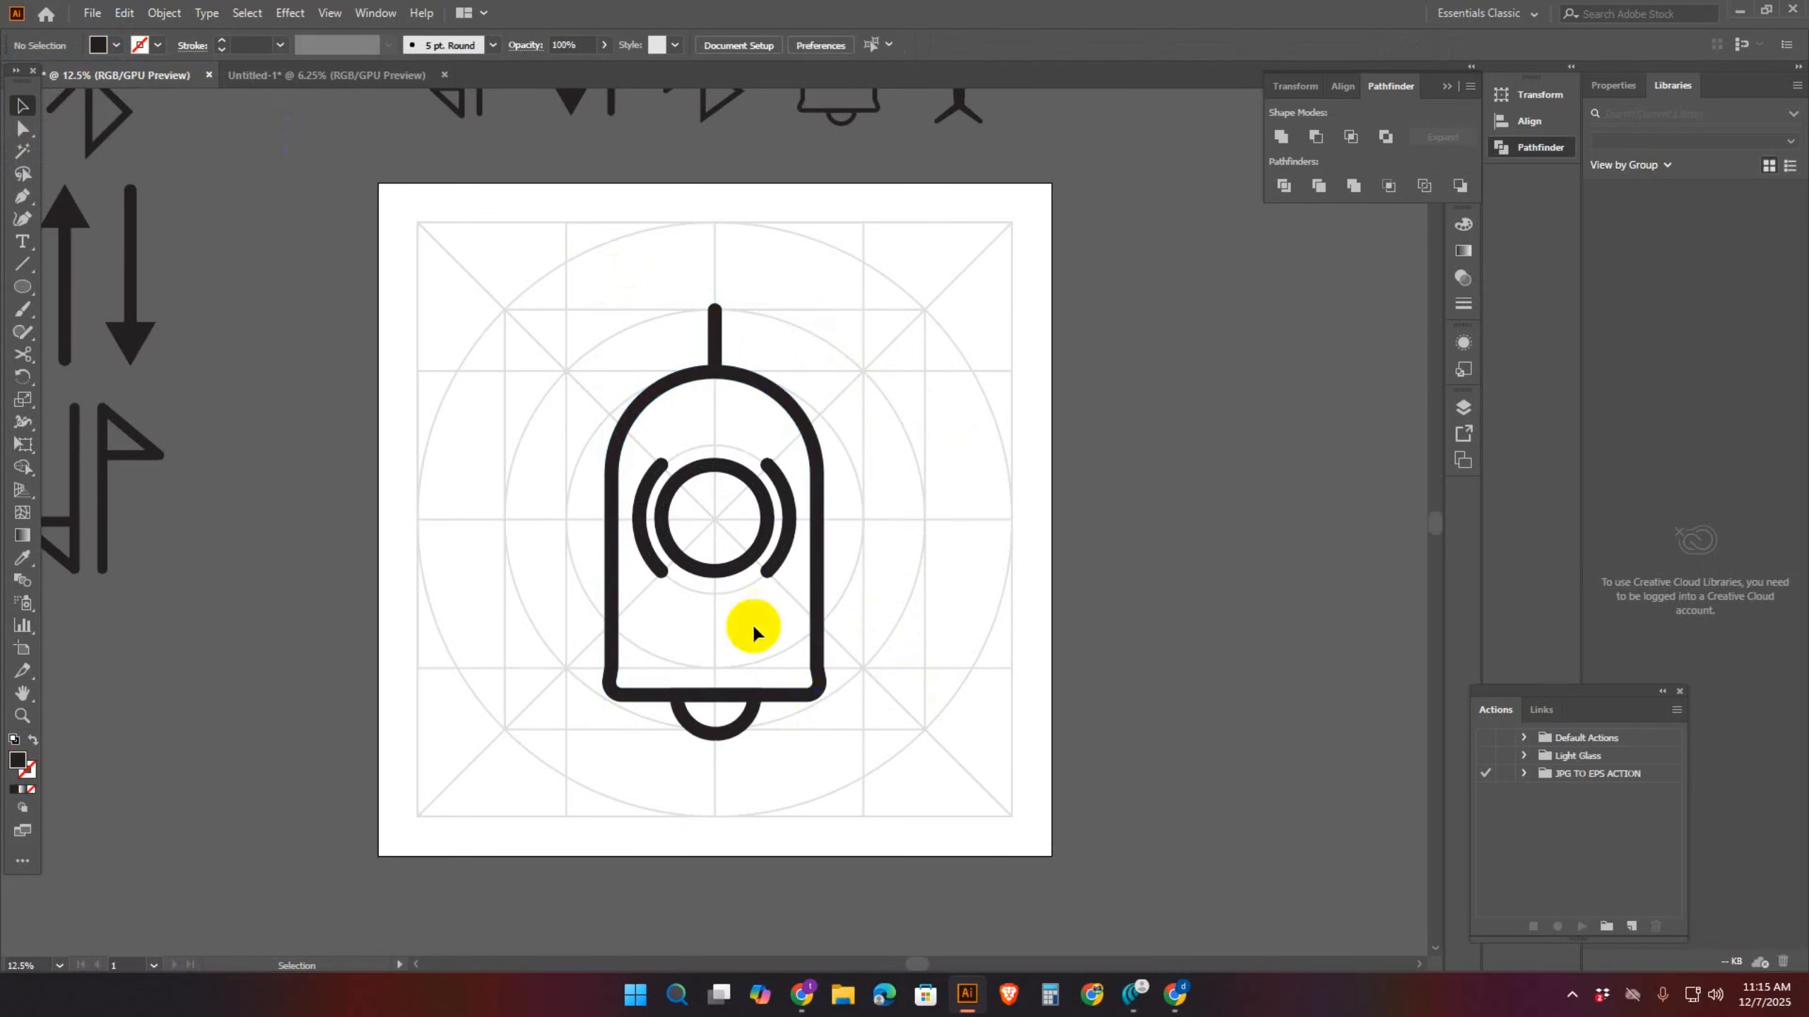
Try to unite all parts of the bell icon, including the inner circle and arcs, into one shape
drag(525, 250, 893, 777)
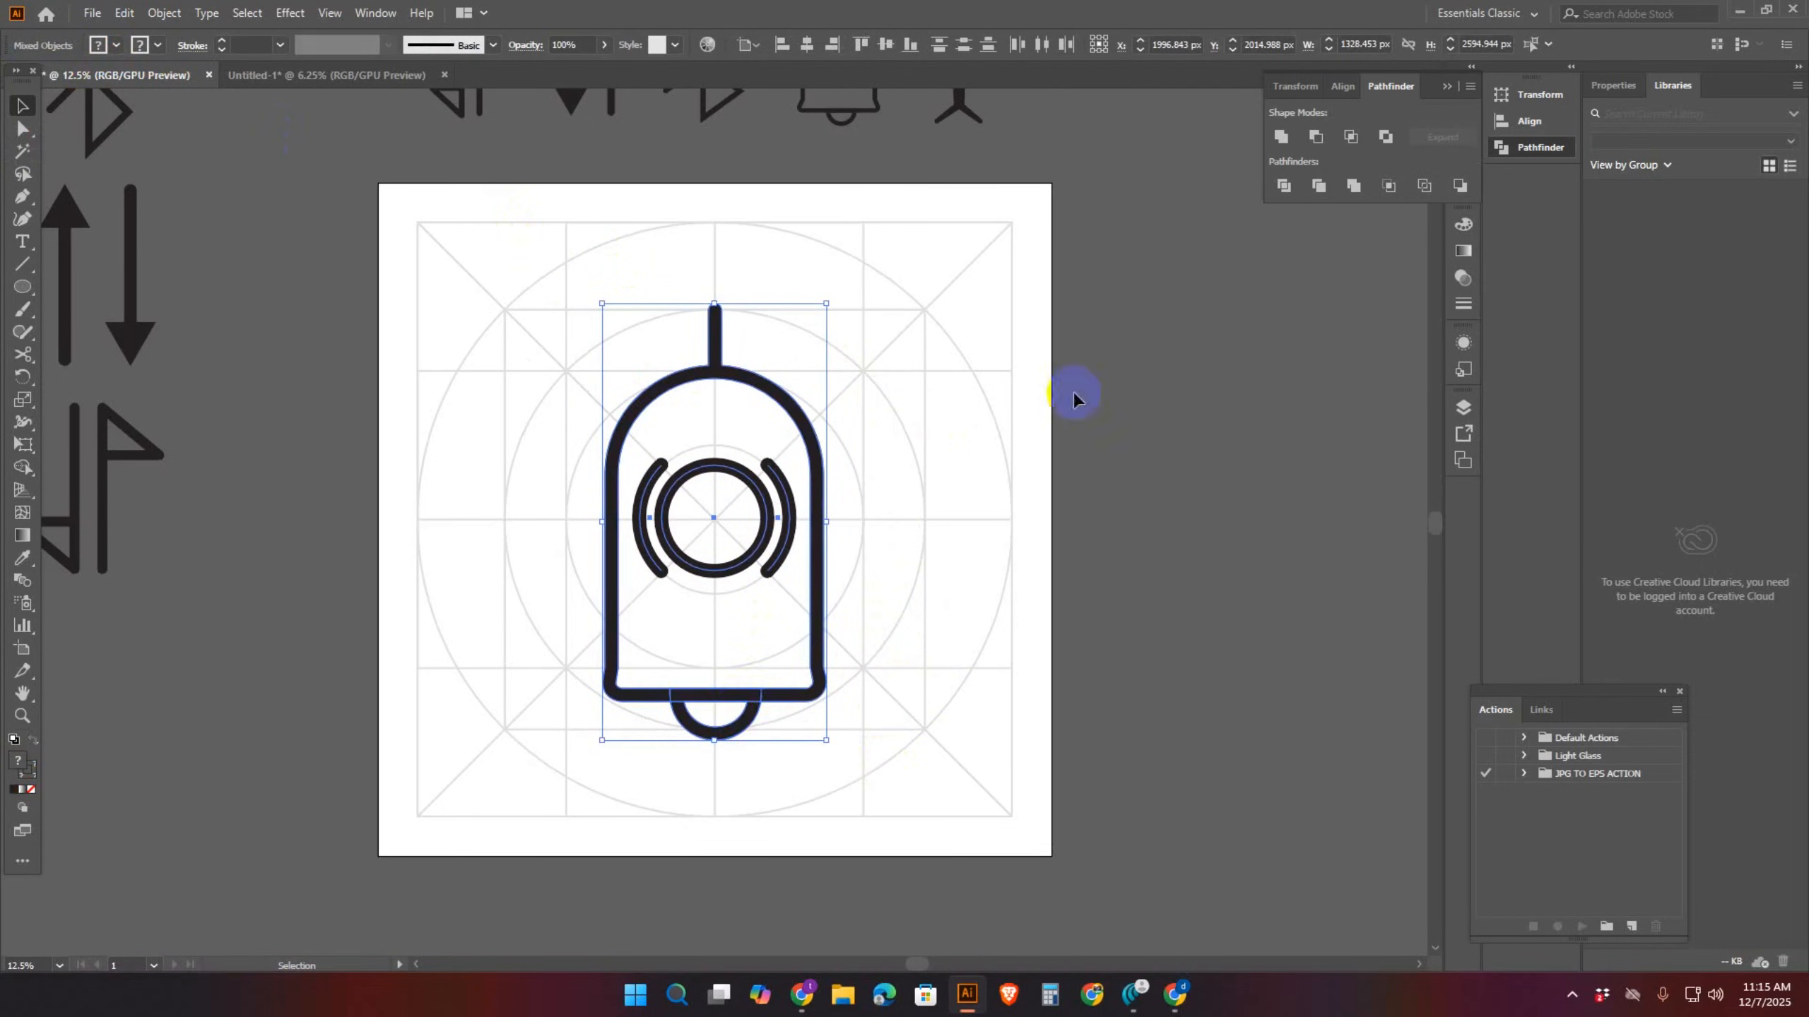
click(1282, 137)
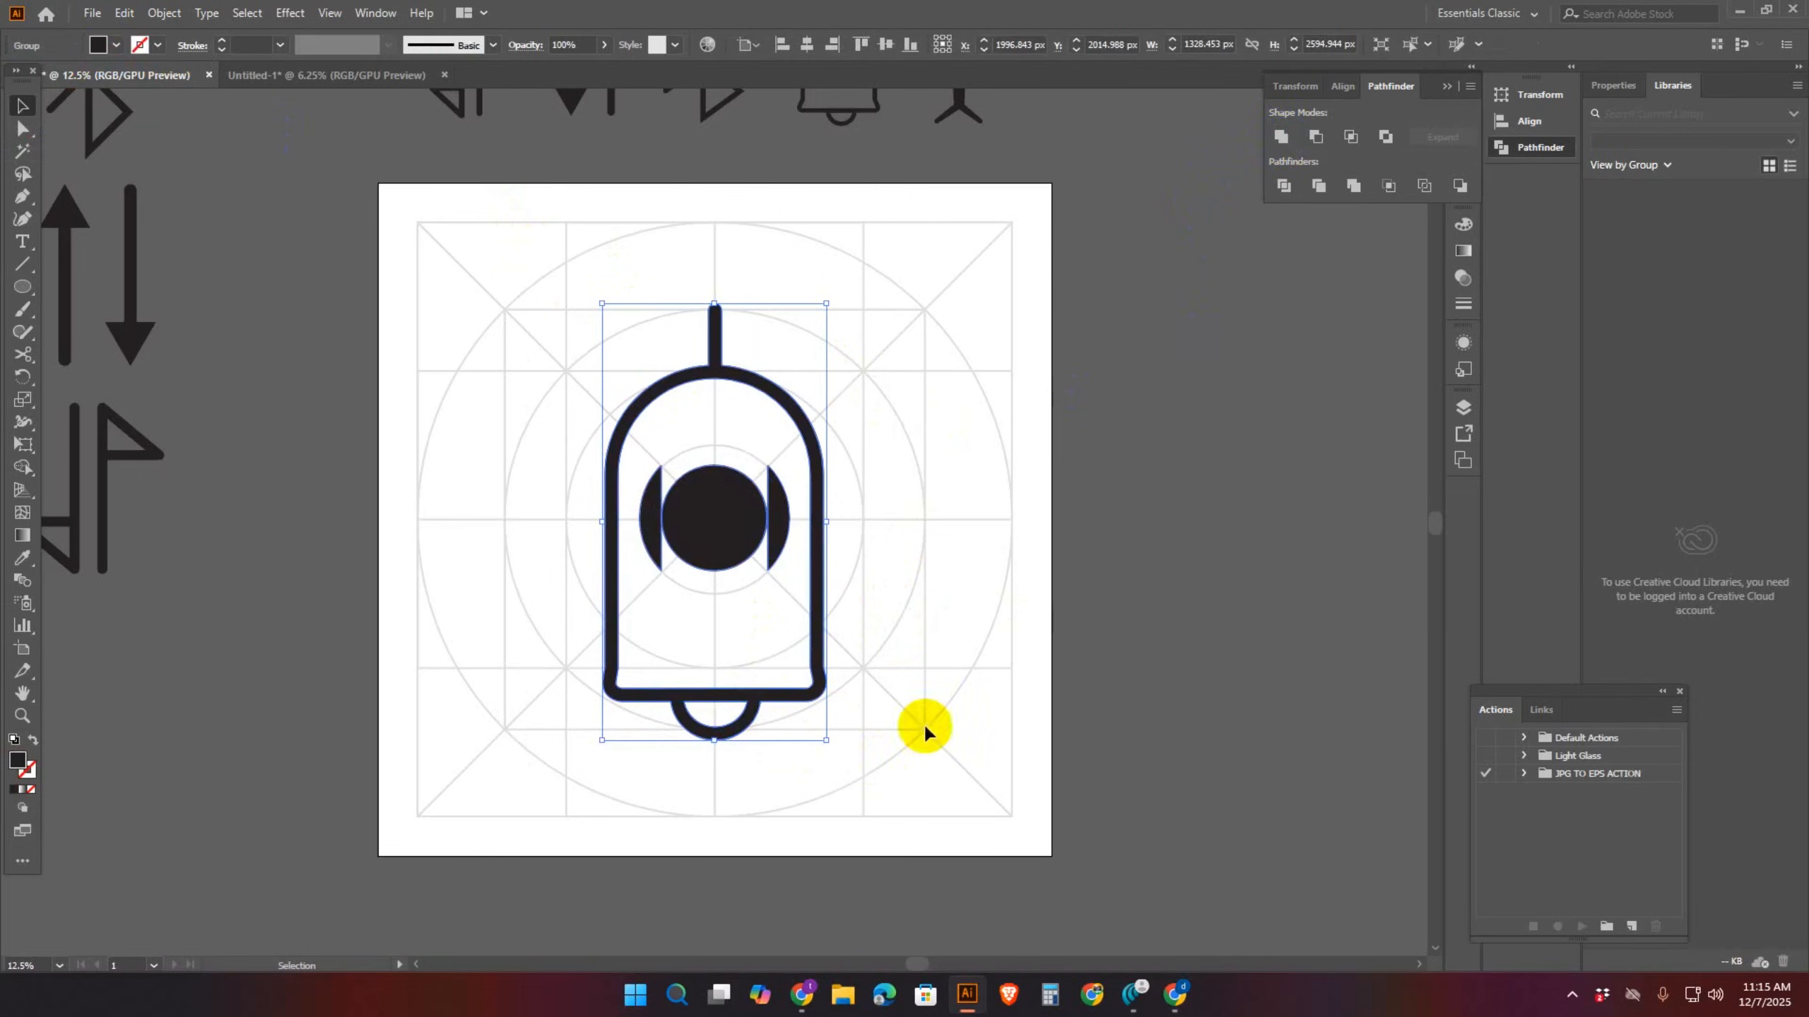
click(895, 709)
key(a)
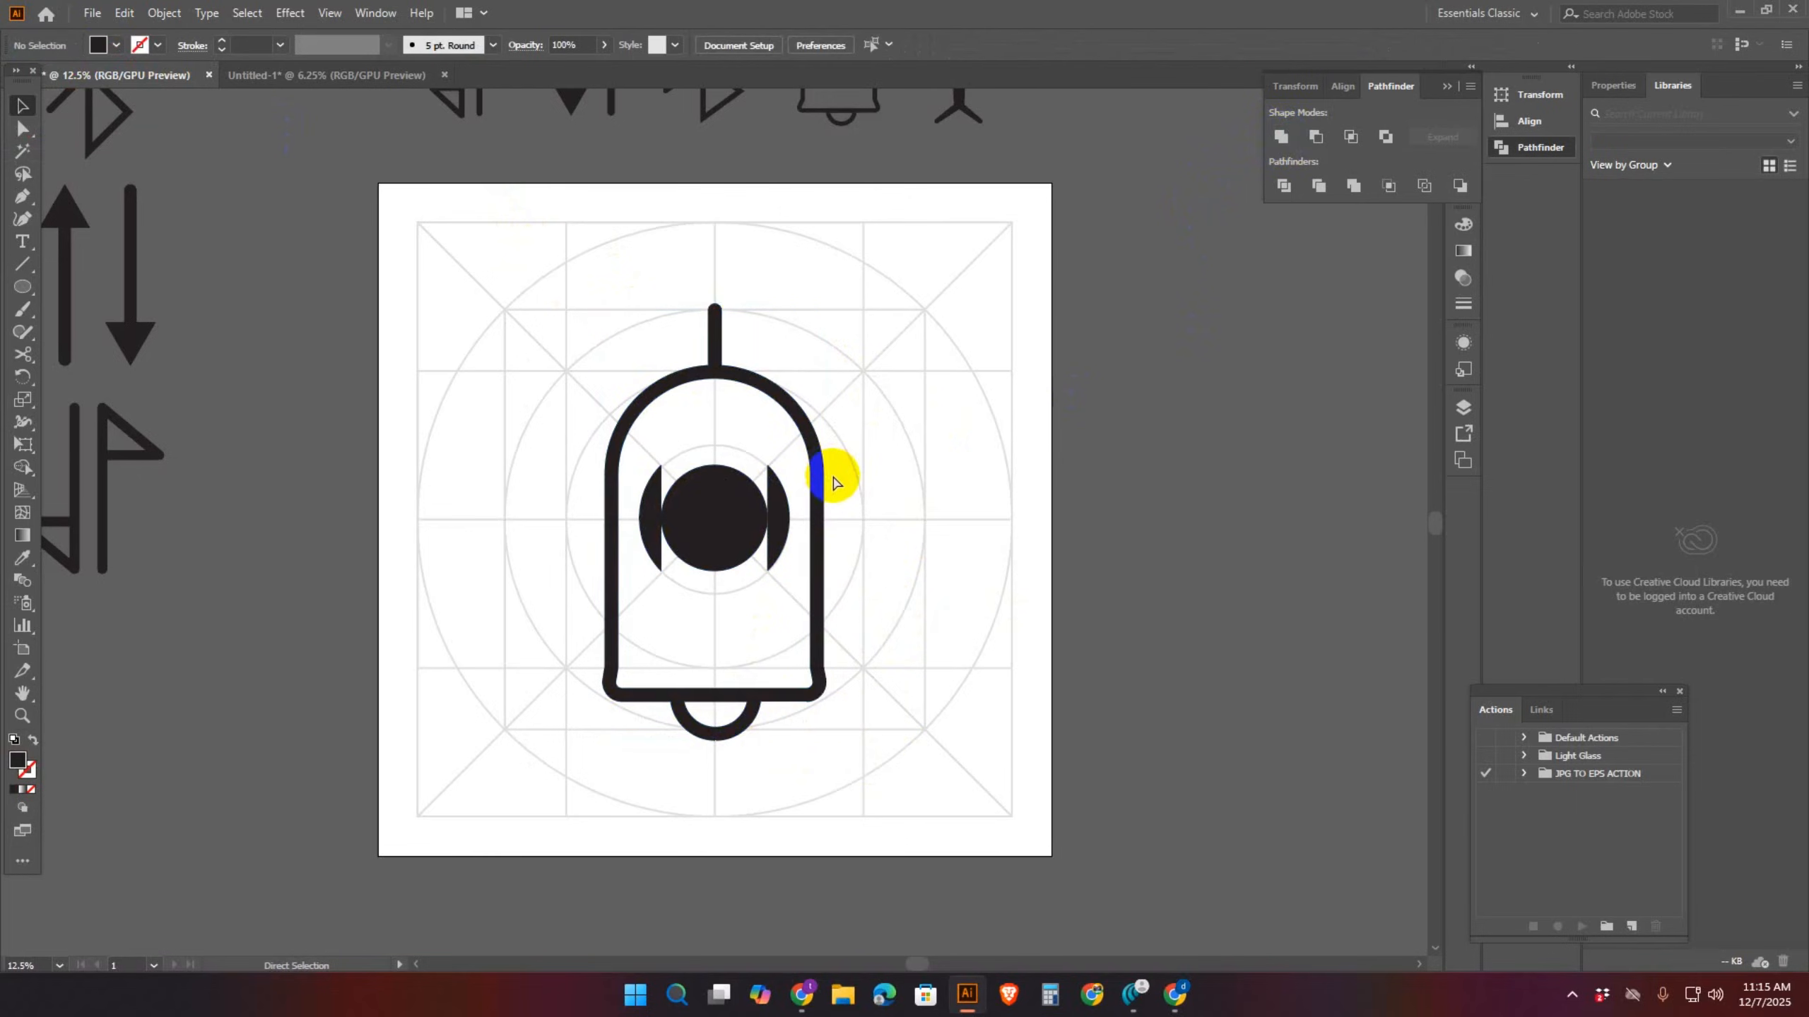
Ungroup the united bell icon
key(v)
click(756, 563)
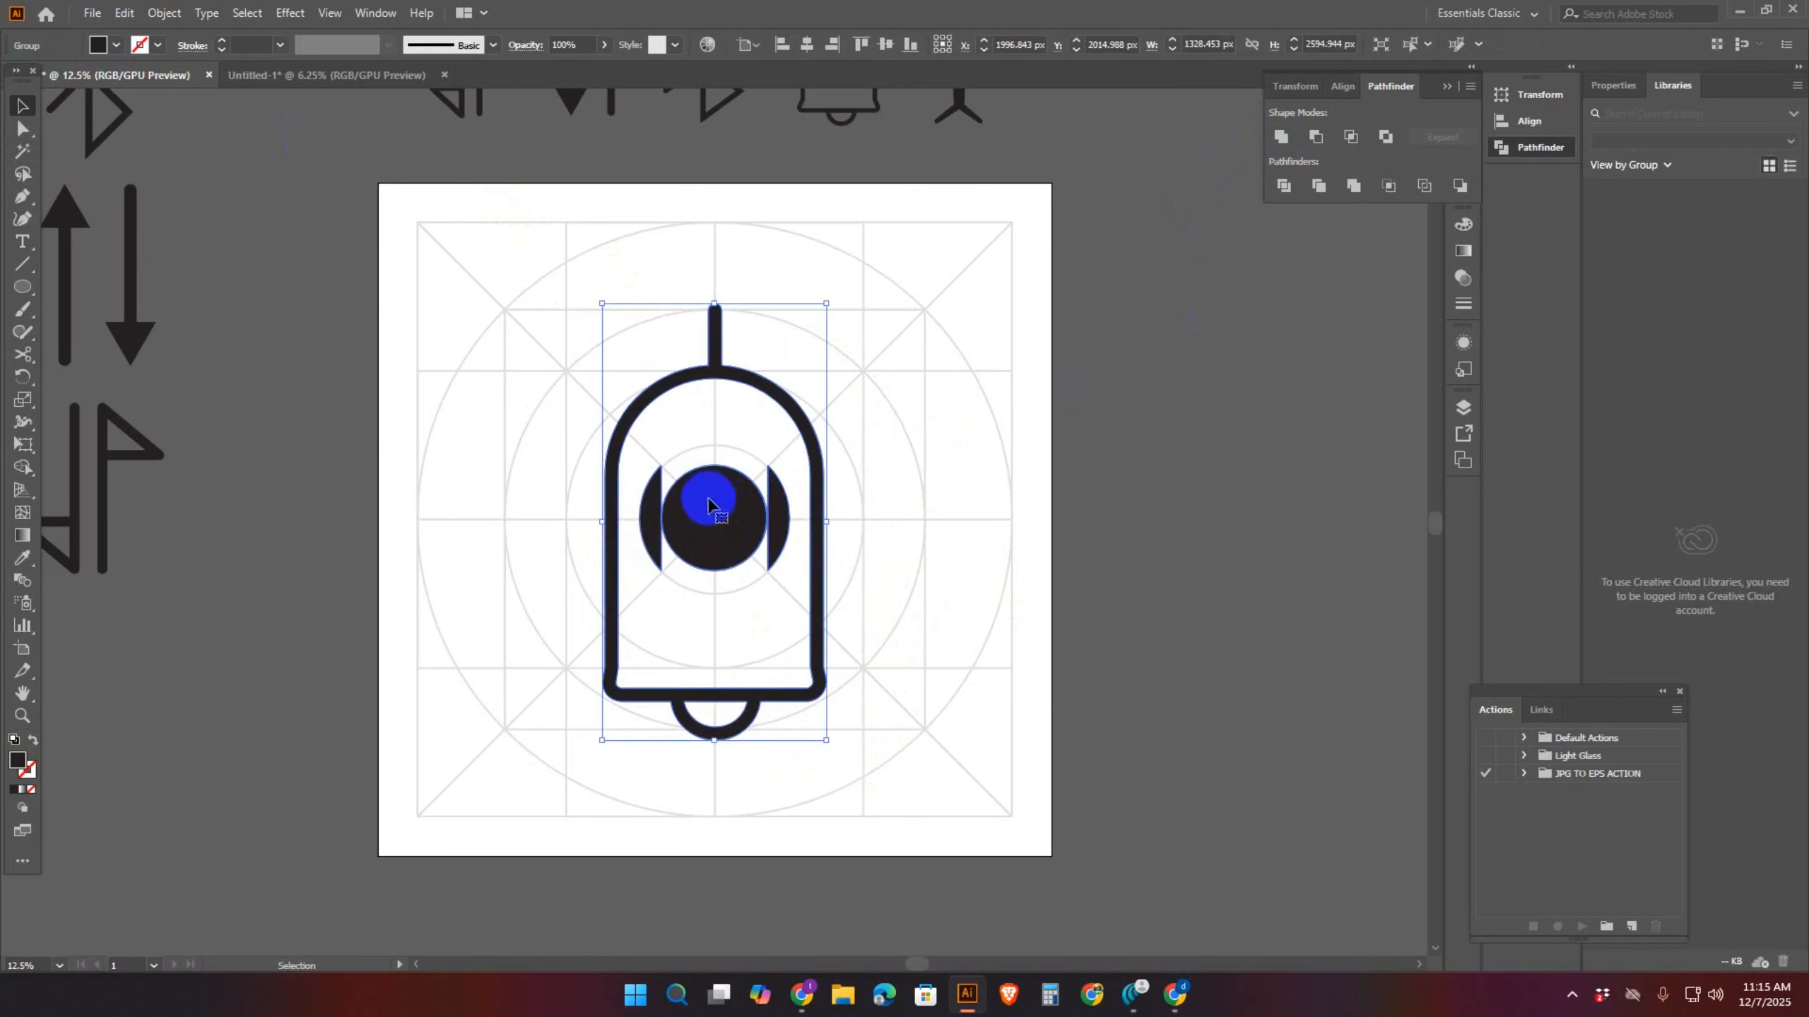
mouse_move(738, 501)
mouse_down()
mouse_move(687, 505)
mouse_move(711, 505)
mouse_up()
click(912, 671)
click(747, 718)
click(770, 472)
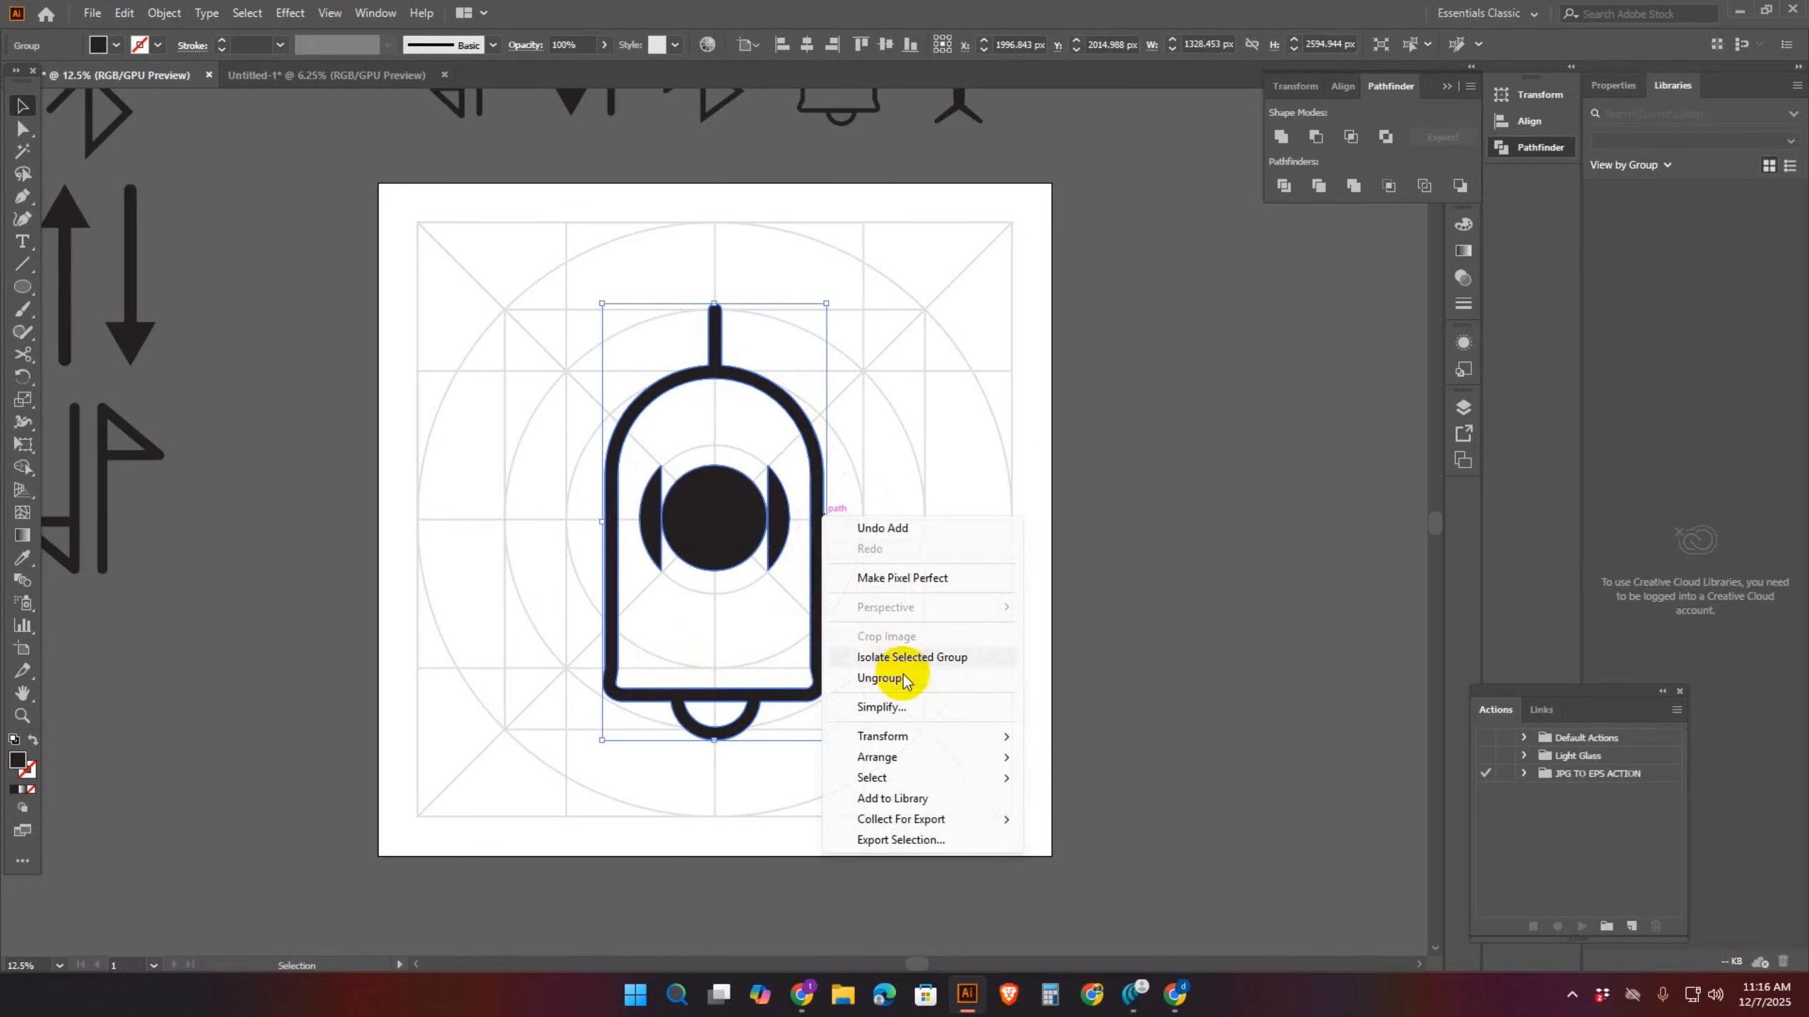
click(880, 677)
click(925, 570)
Fill the bell outline and its clapper with CMYK Red
click(818, 449)
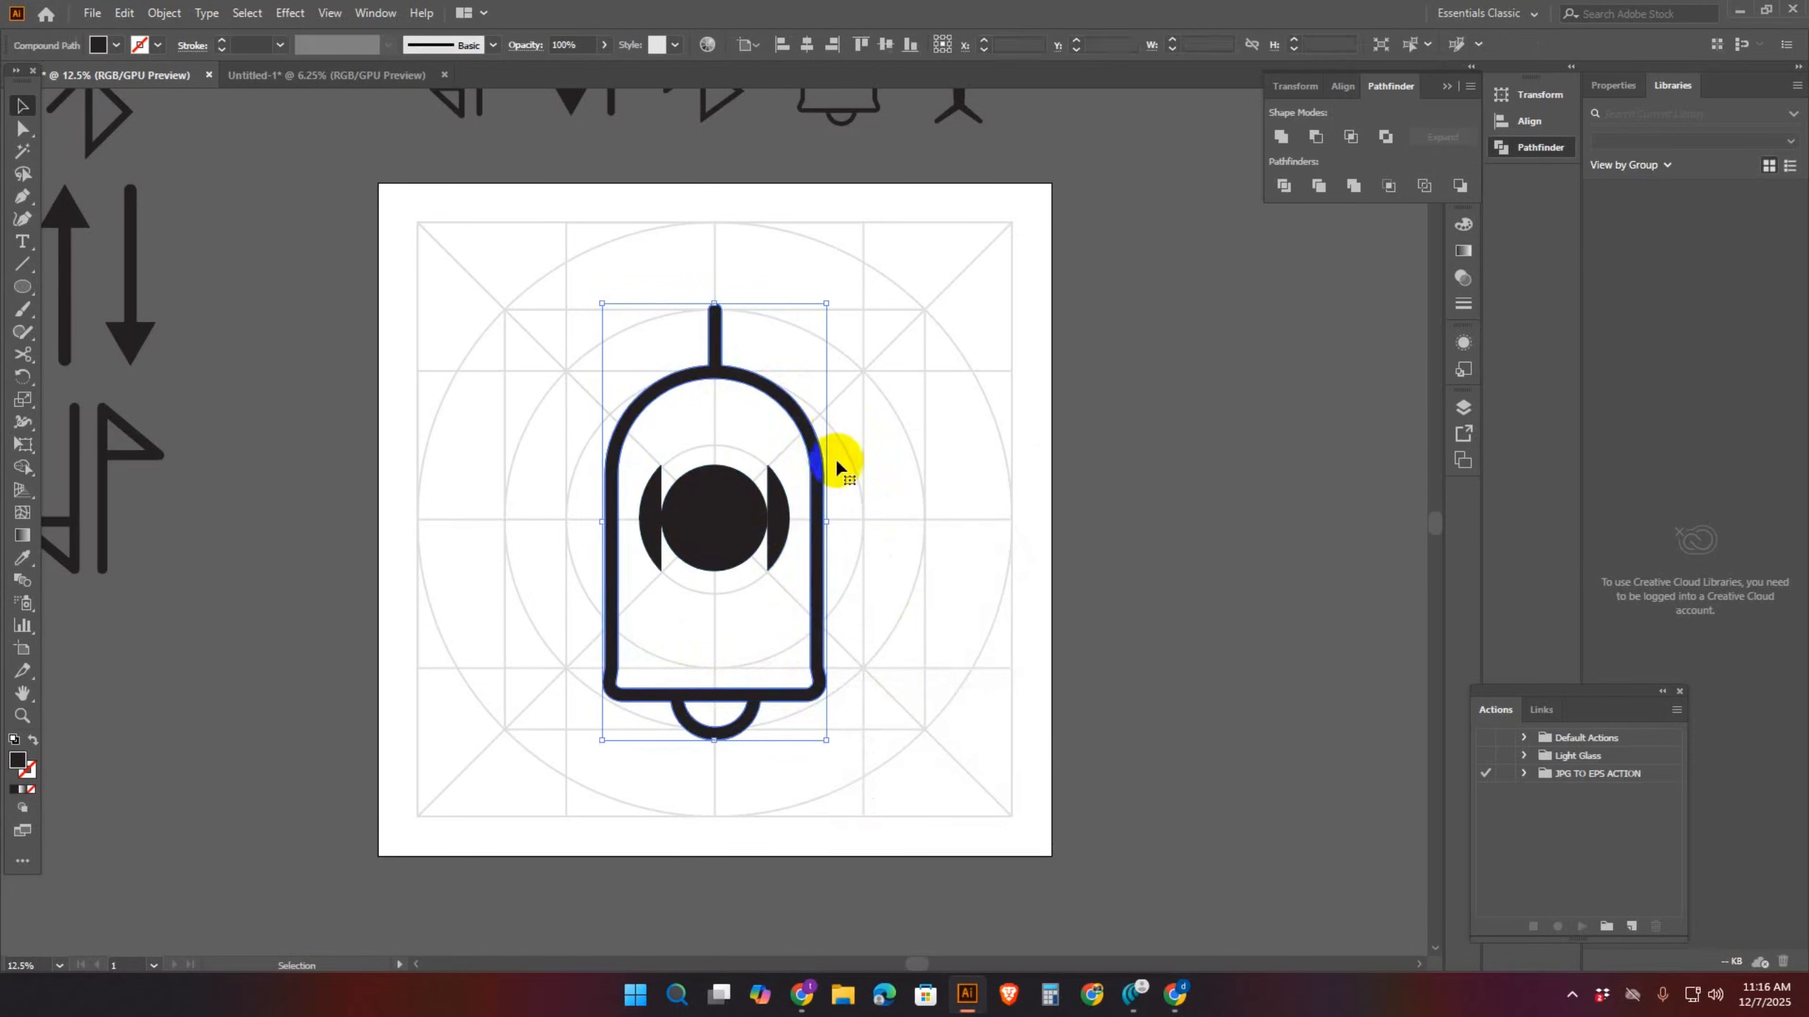
click(116, 46)
click(64, 84)
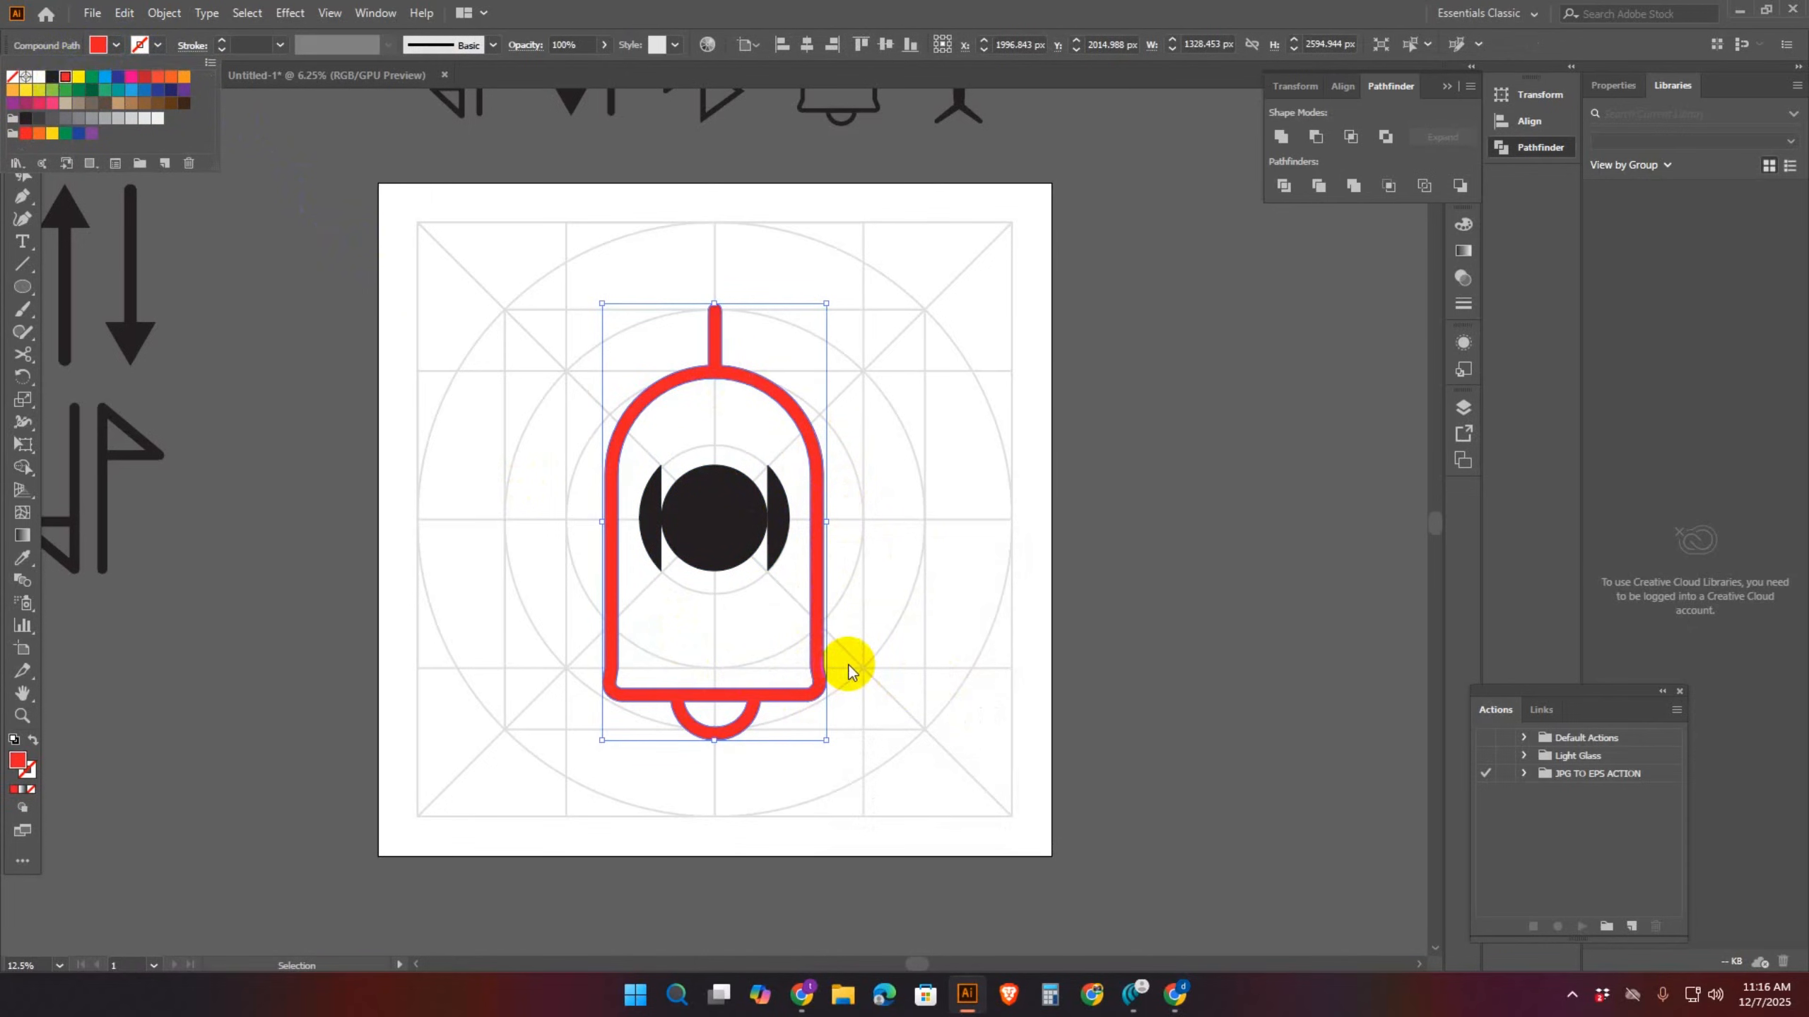
click(898, 624)
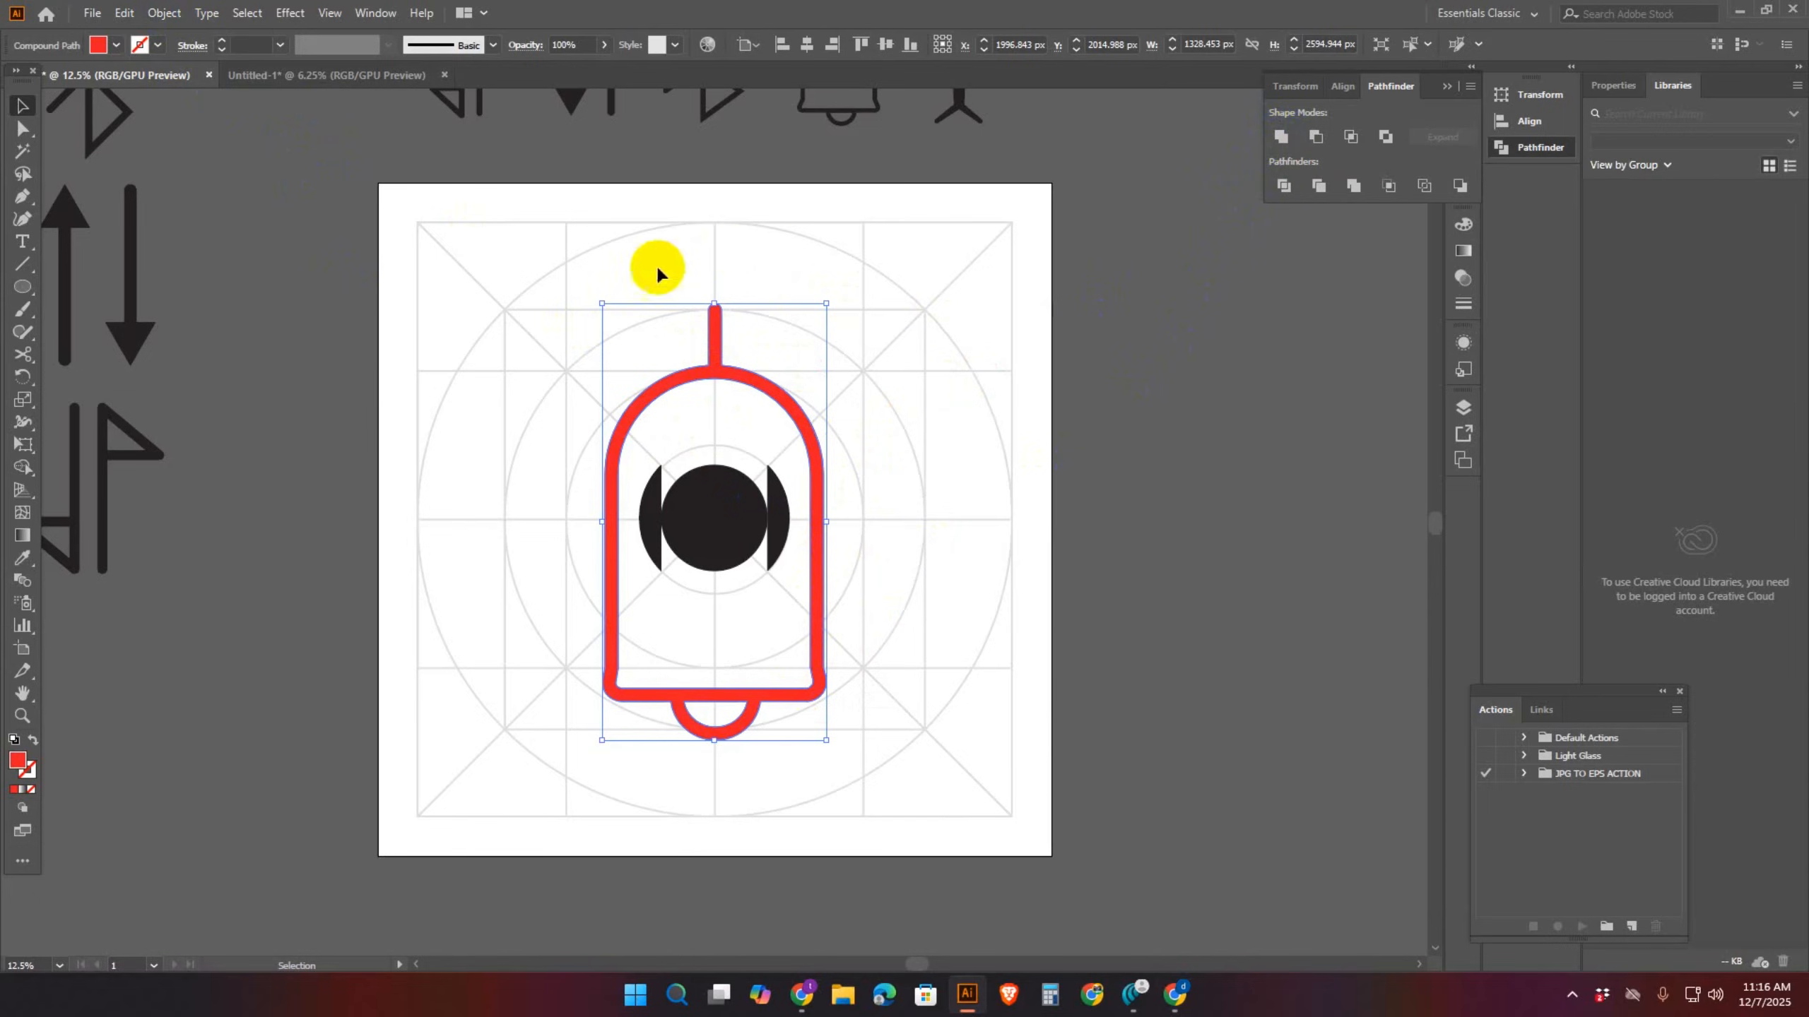
Undo the red fill, the ungrouping and the uniting of the bell's parts
click(744, 710)
key(ctrl+z)
key(a)
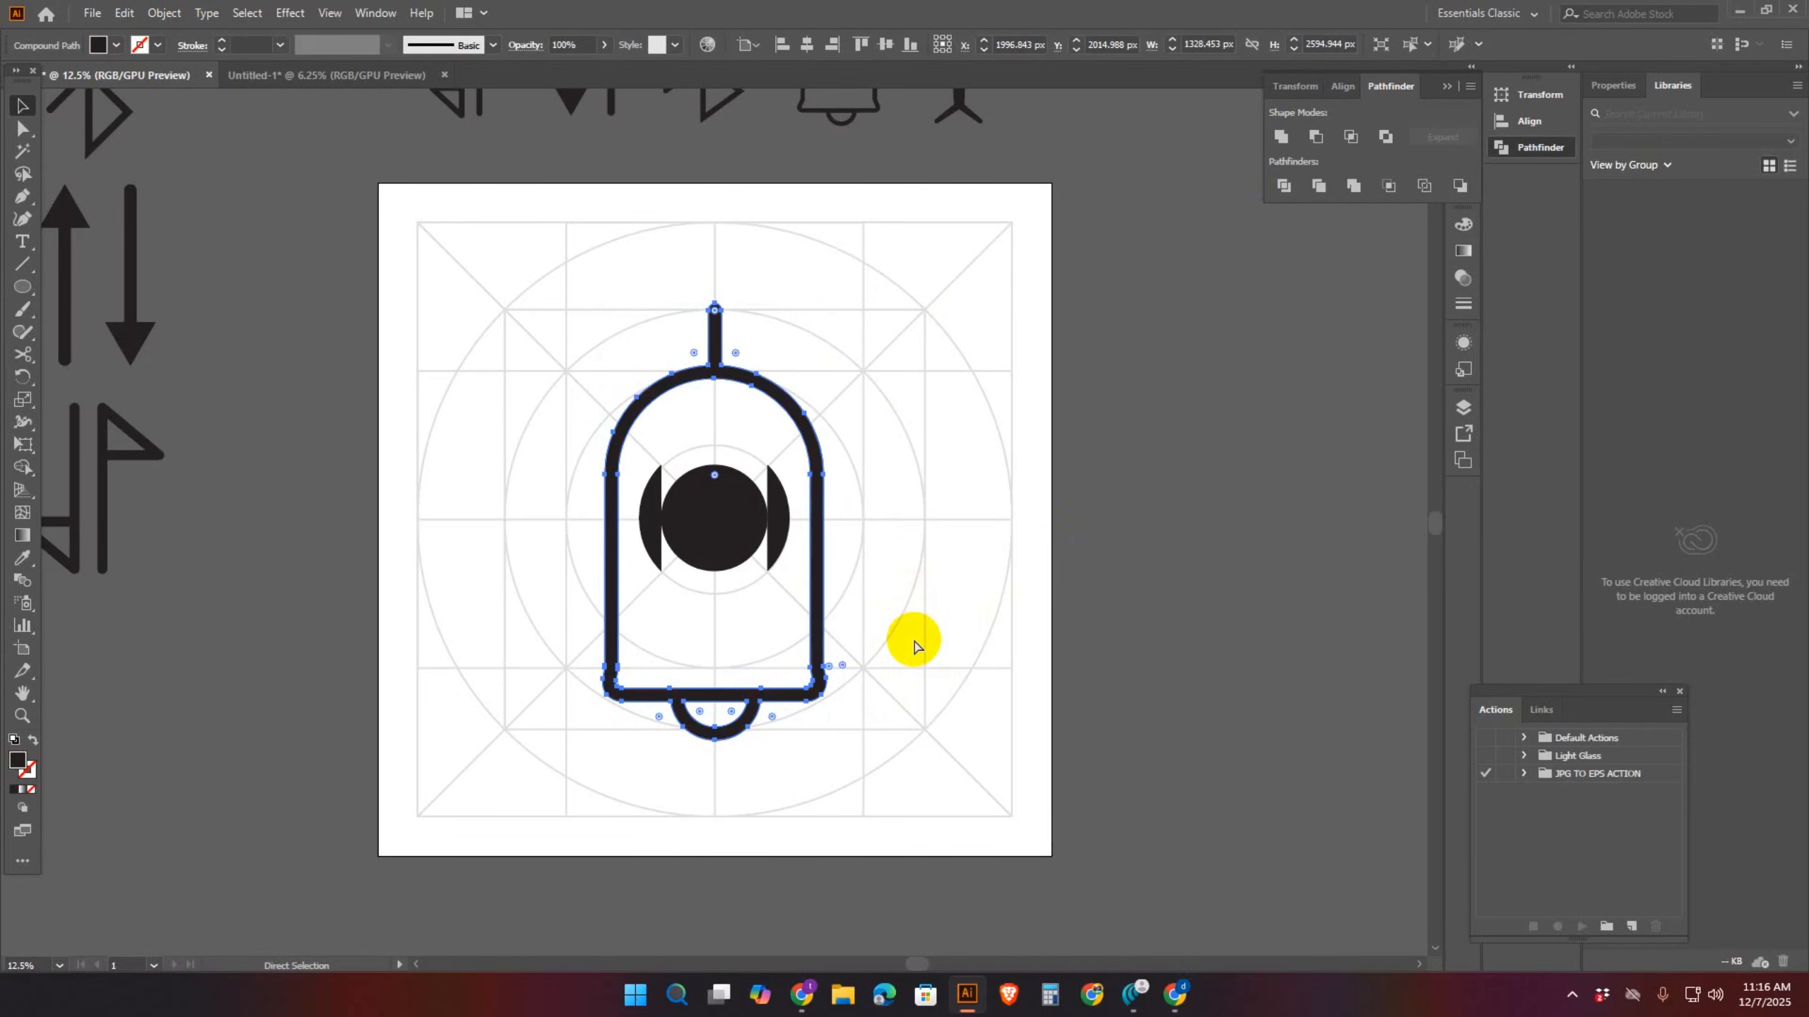
key(ctrl+shift+z)
key(ctrl+shift+z)
key(ctrl+z)
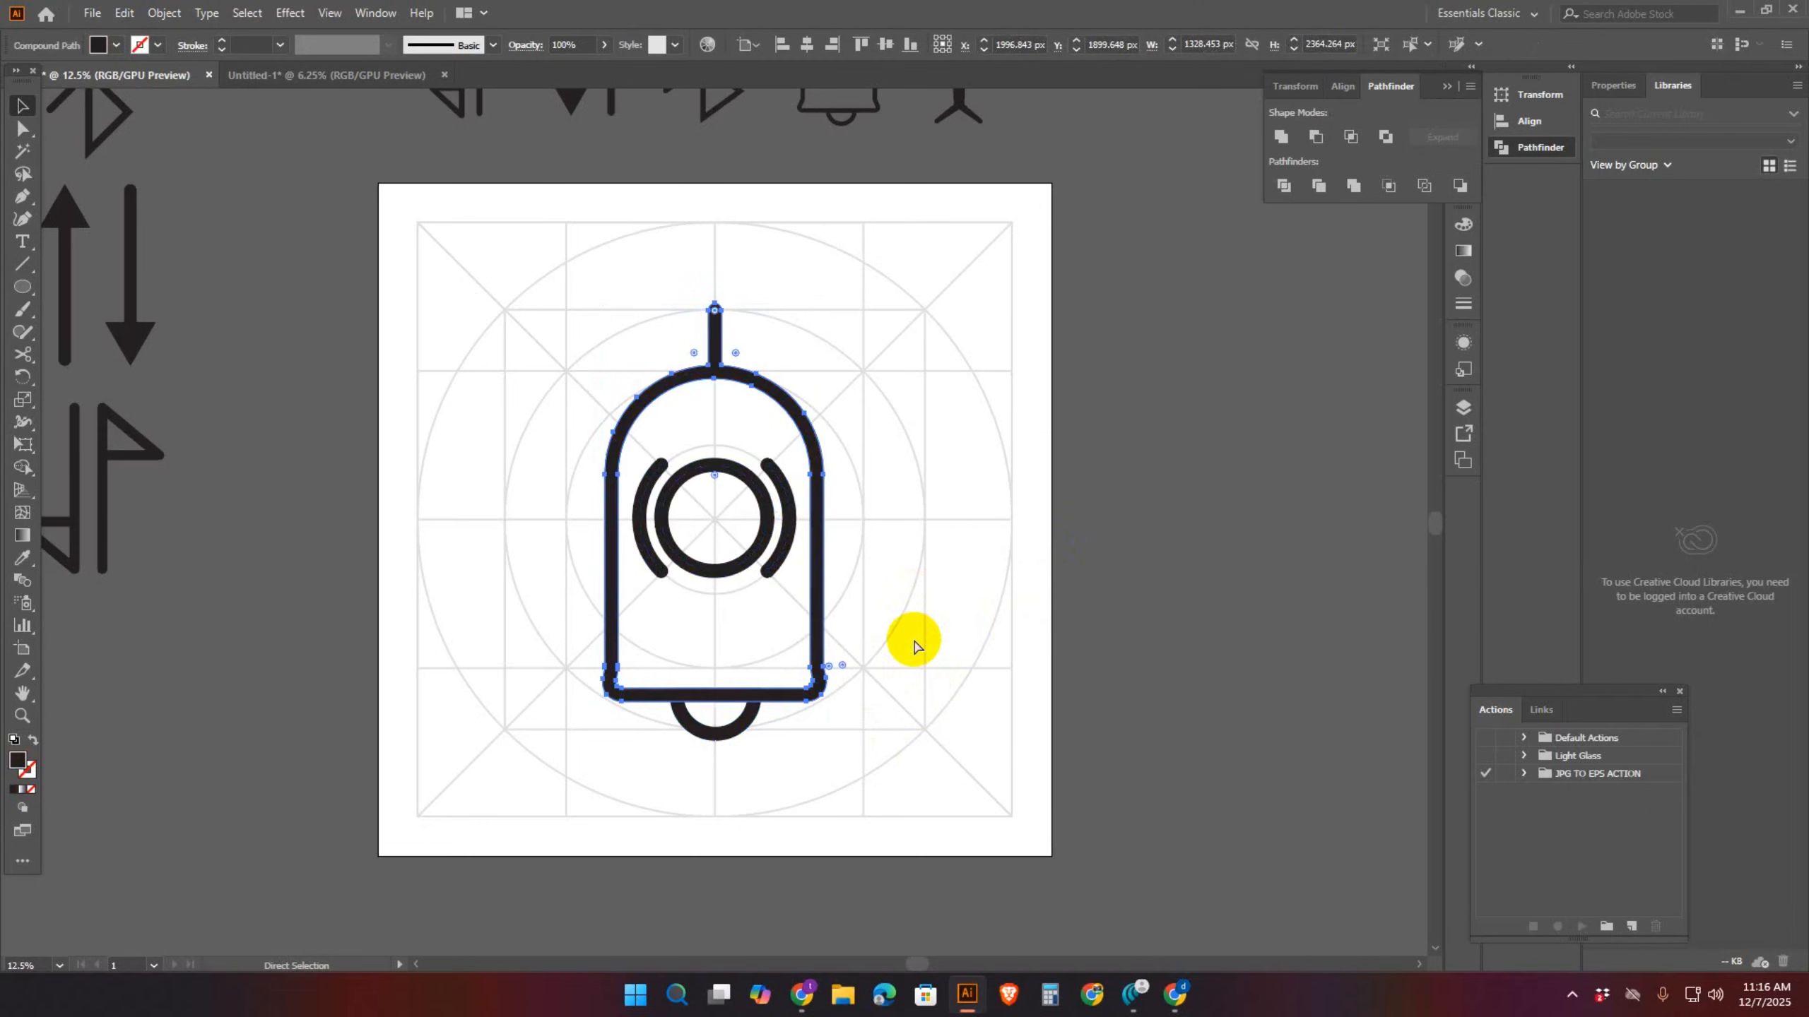
key(v)
Expand the fill and stroke of the circle and the two arcs inside the bell
click(901, 523)
mouse_move(496, 242)
mouse_down()
mouse_move(977, 808)
mouse_move(961, 802)
mouse_up()
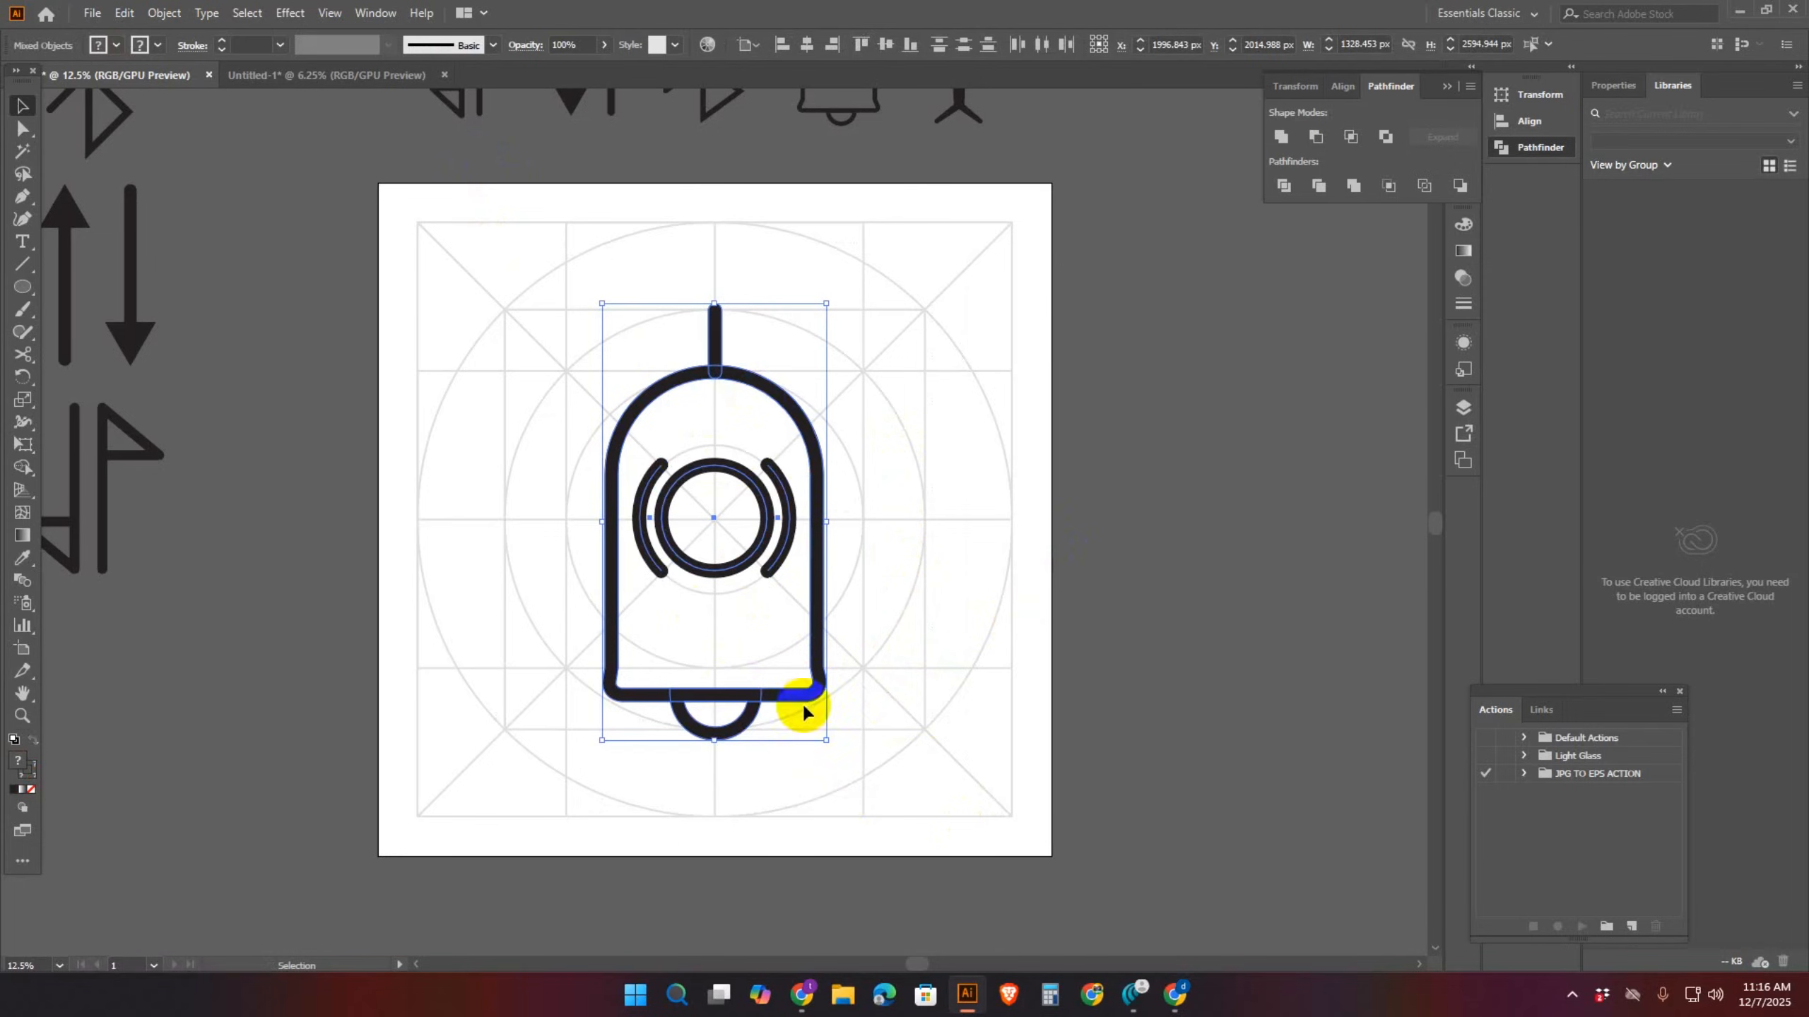
click(951, 599)
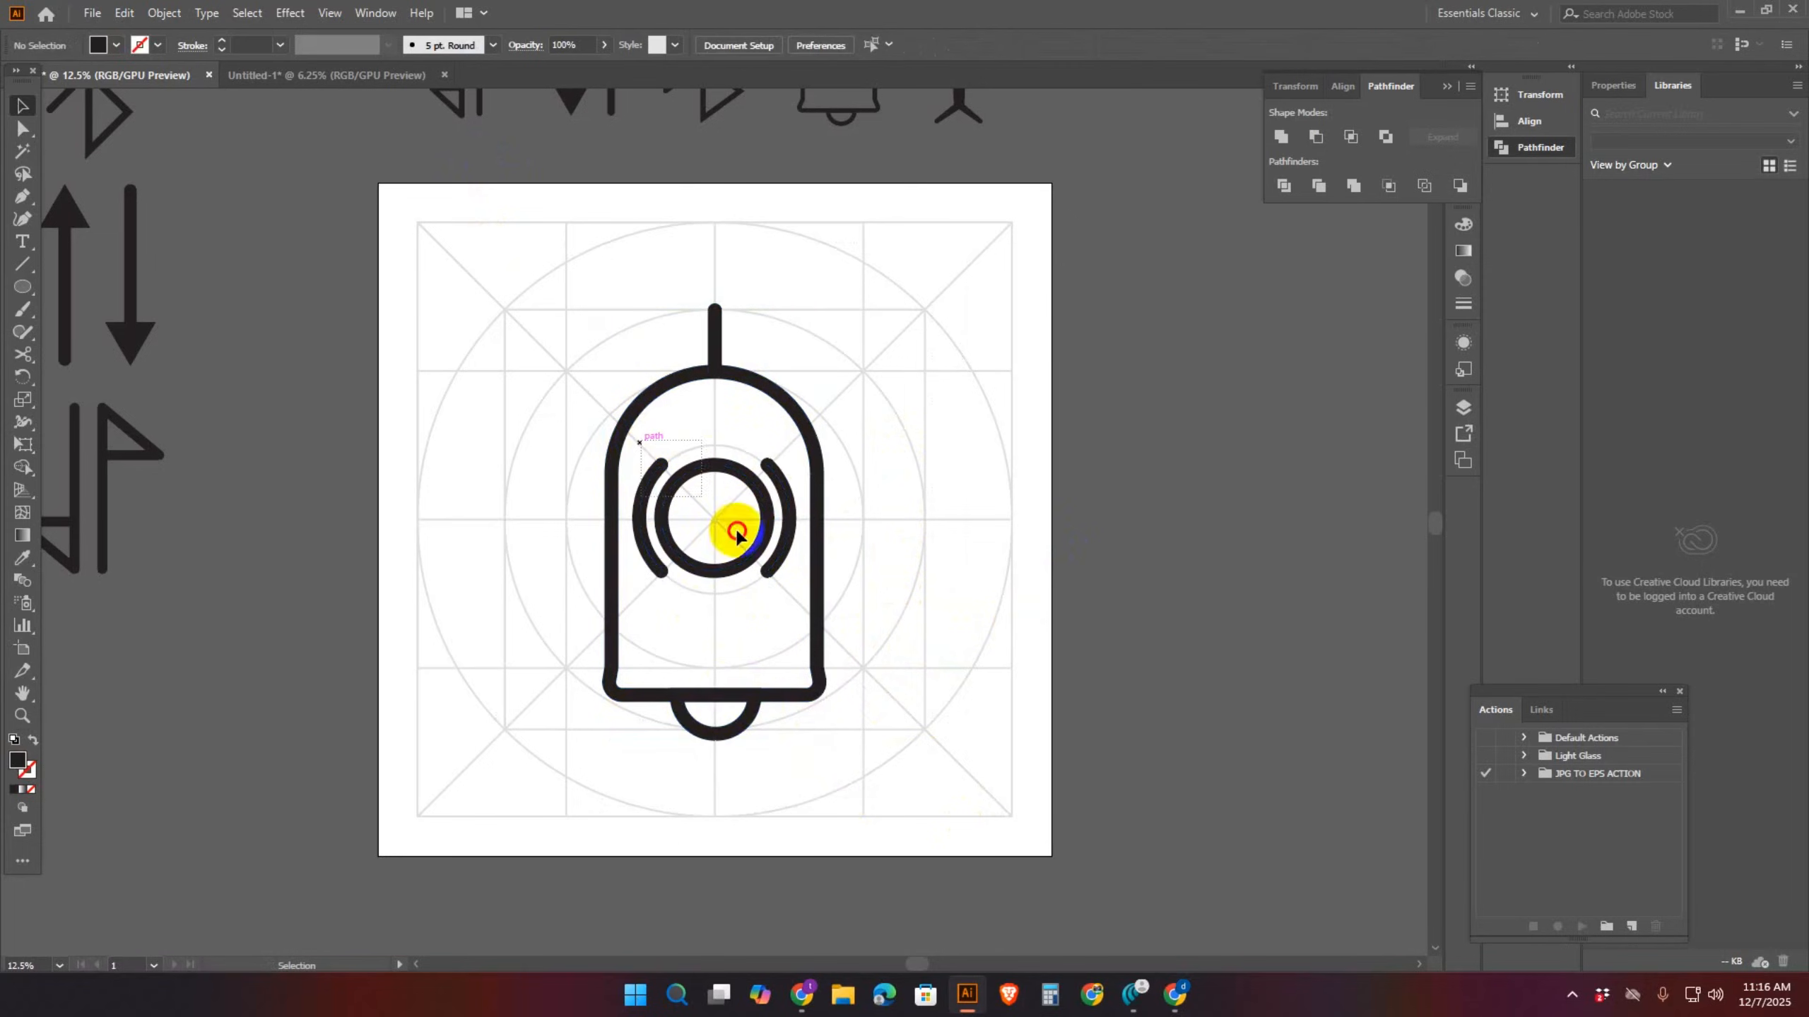
click(782, 573)
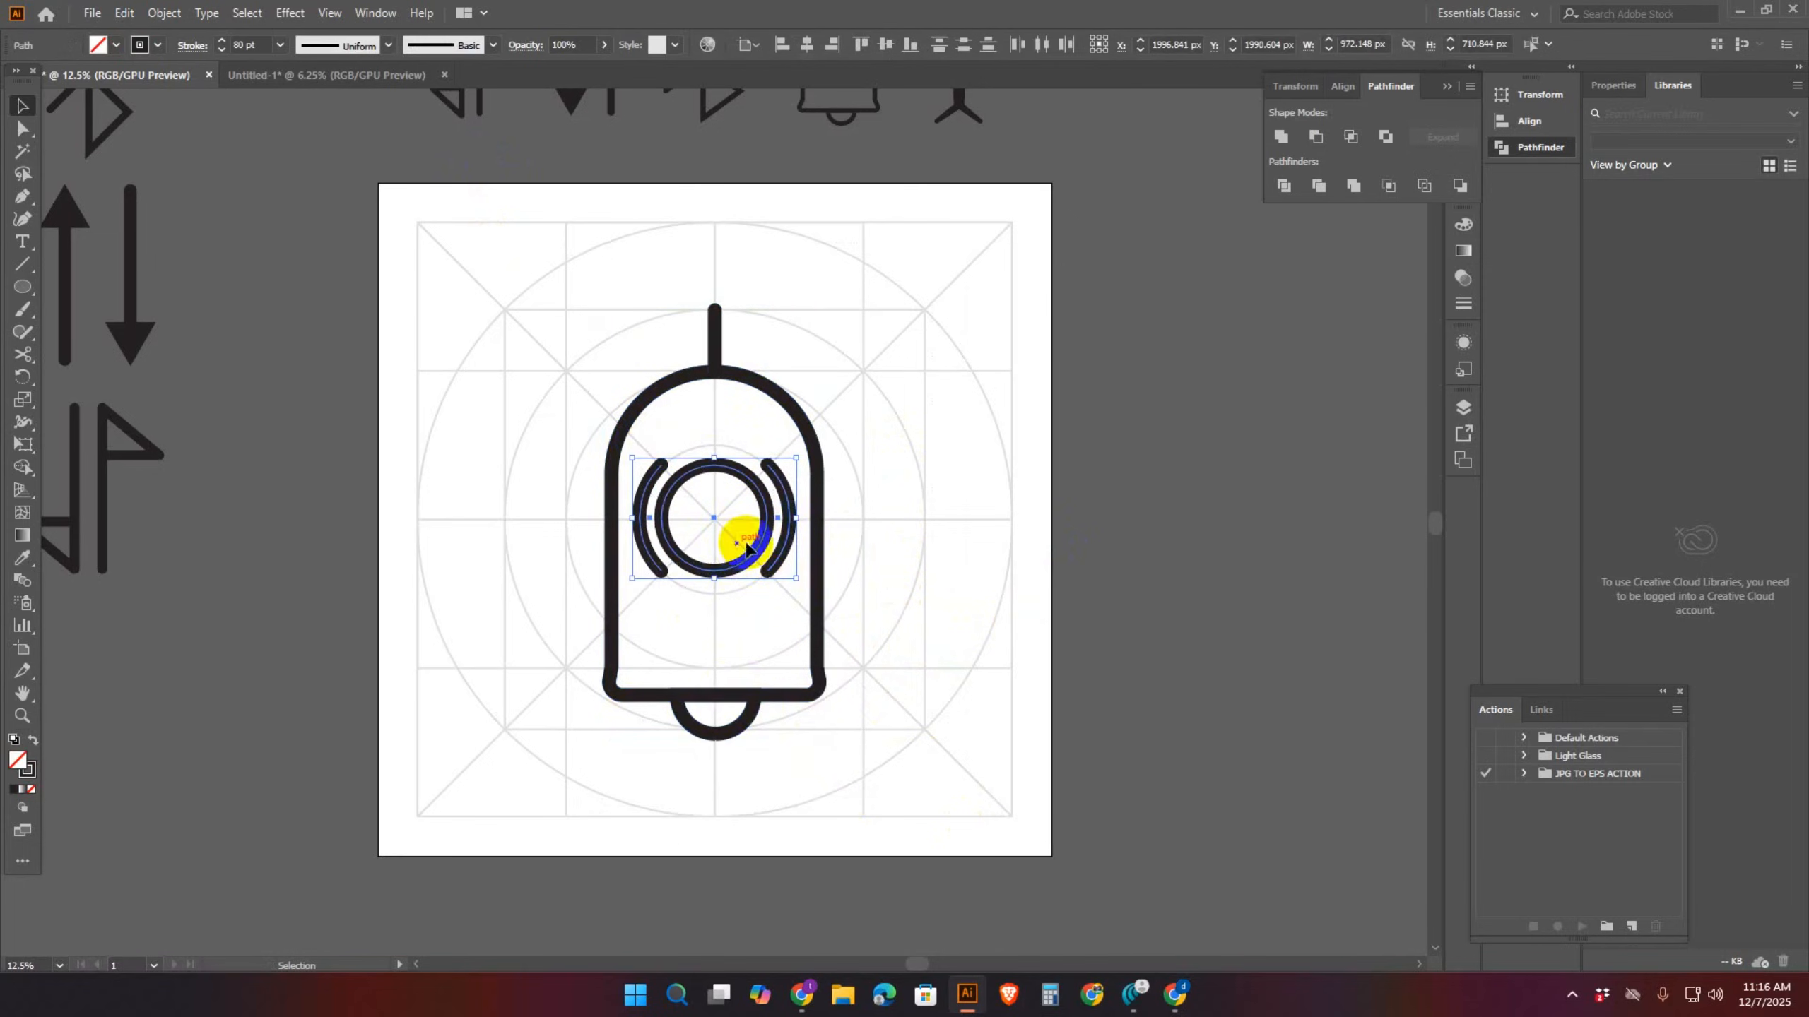
click(164, 12)
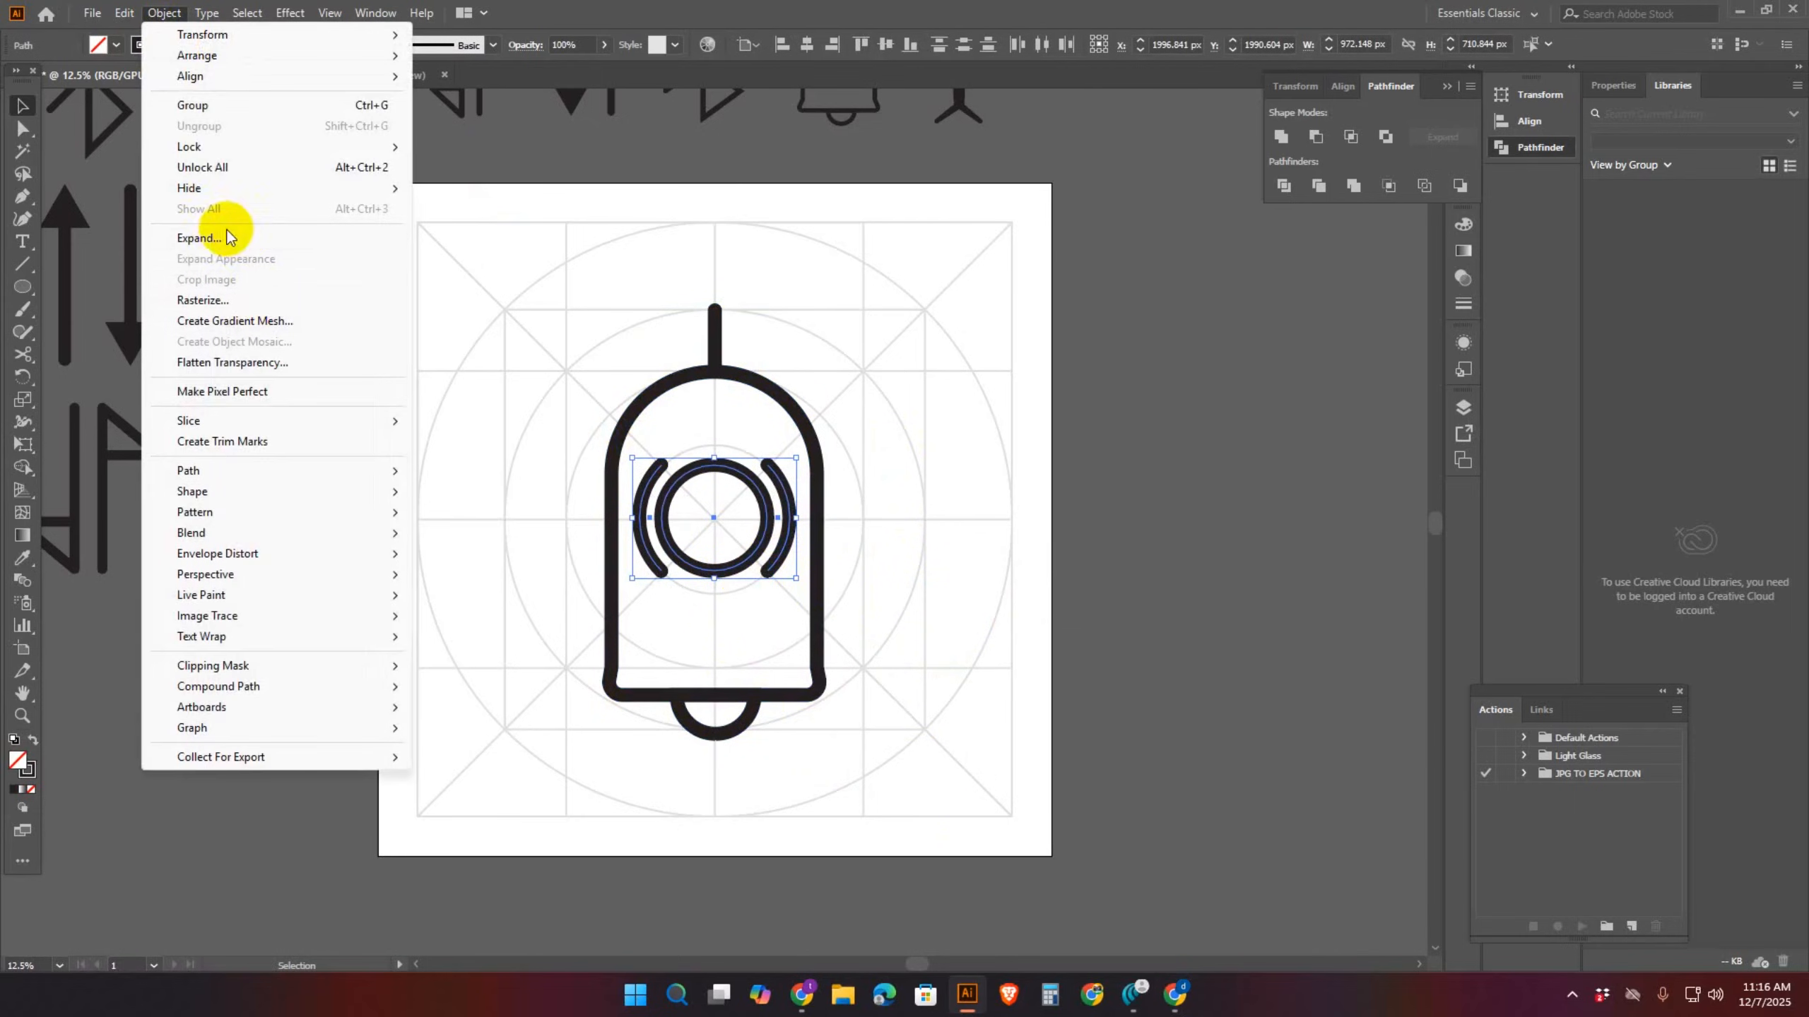
click(216, 240)
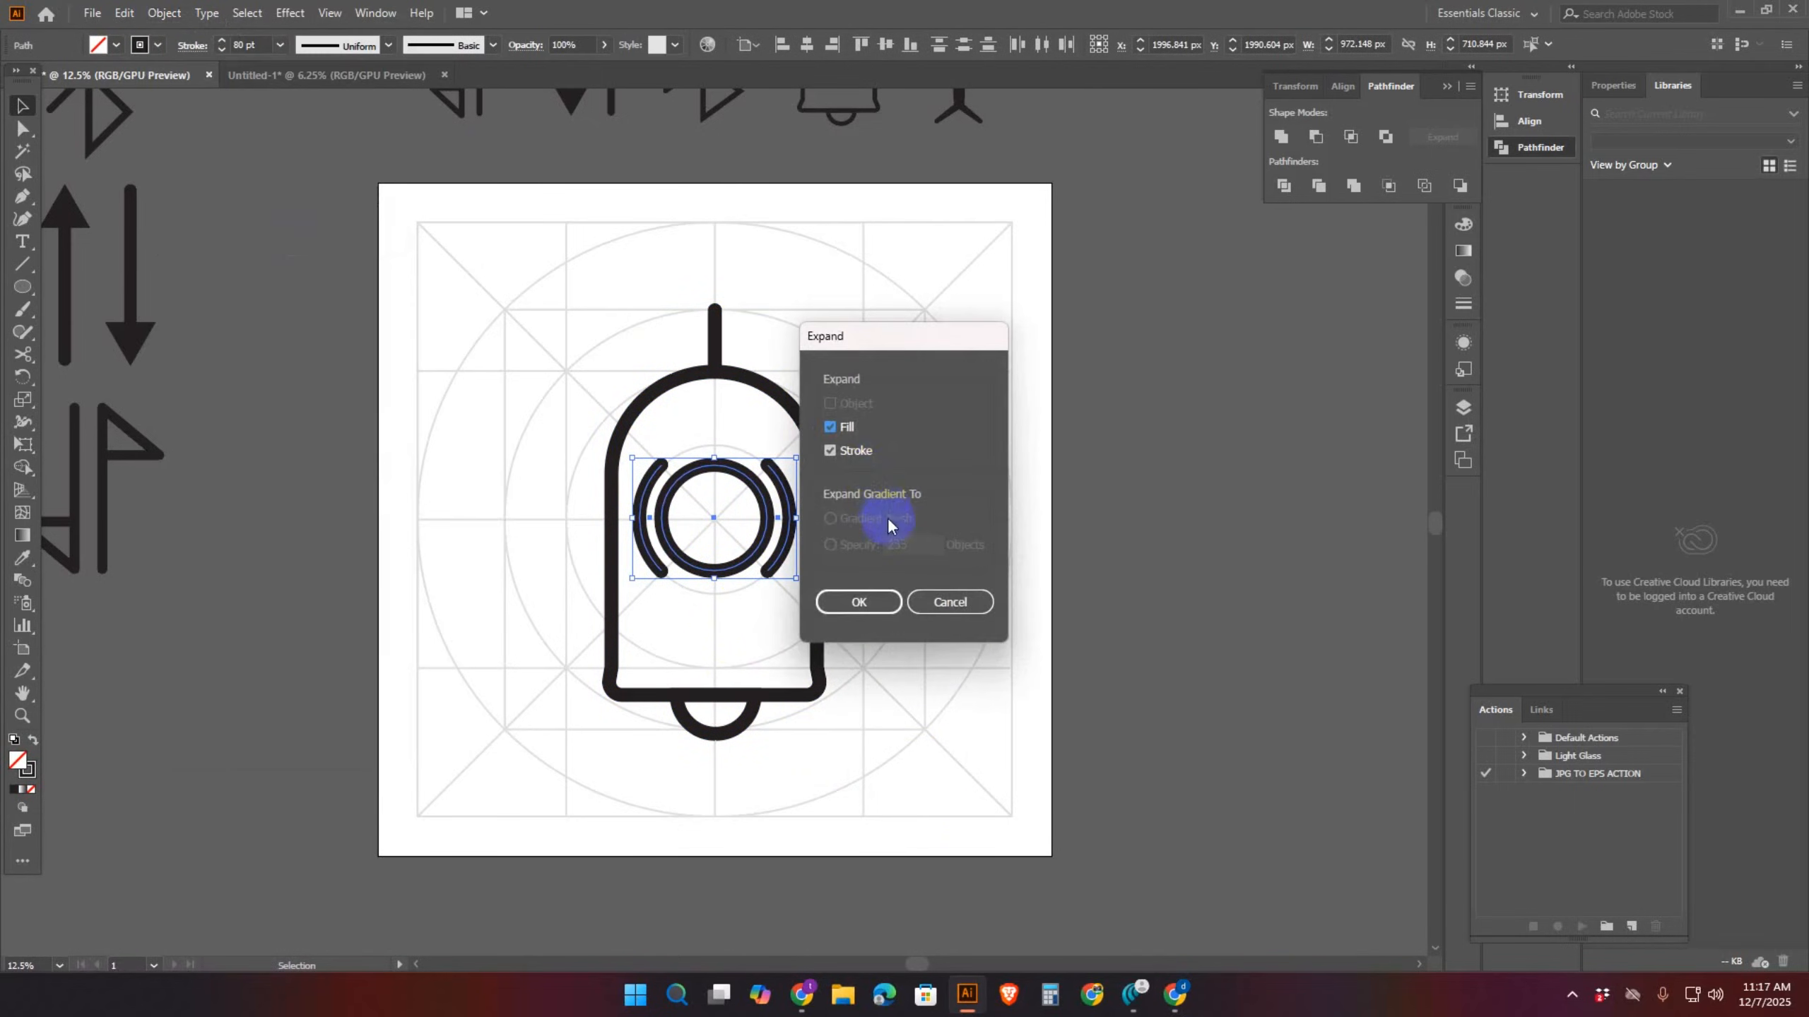
click(864, 602)
Move the whole bell icon off the artboard beside the other finished icons and scale it down proportionally
drag(455, 270, 877, 787)
key(a)
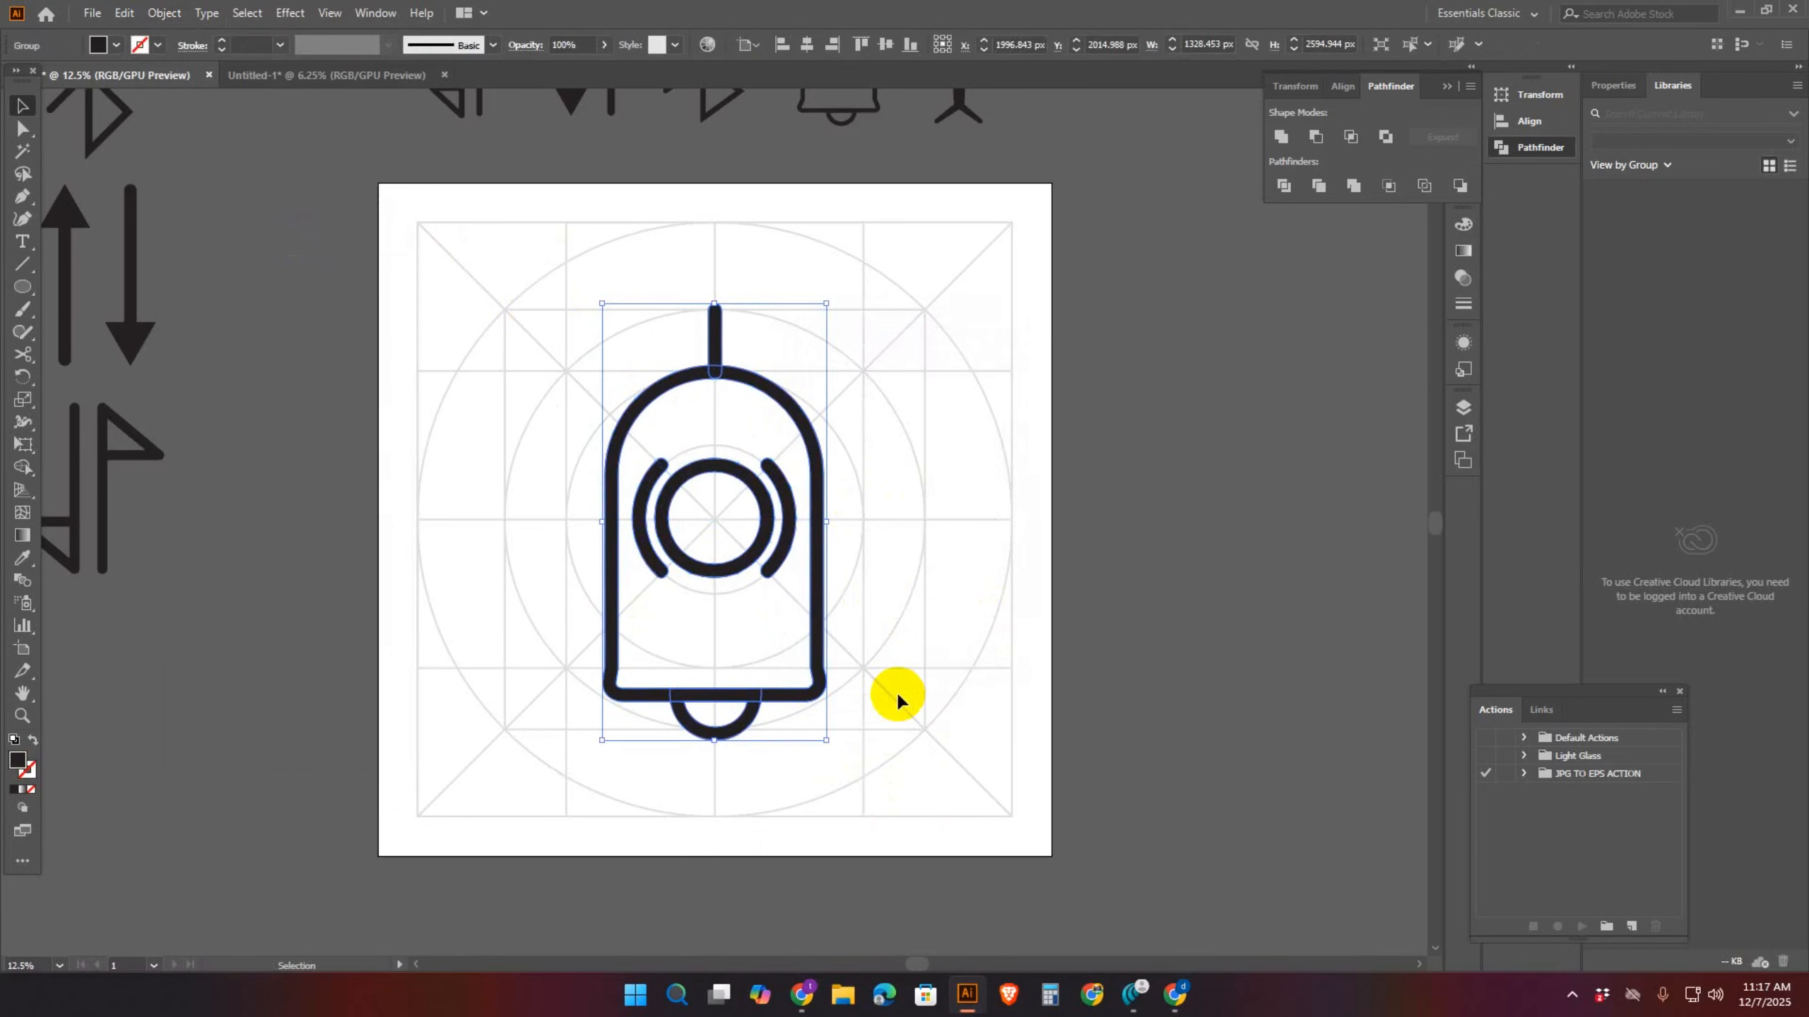
key(ctrl+minus)
key(v)
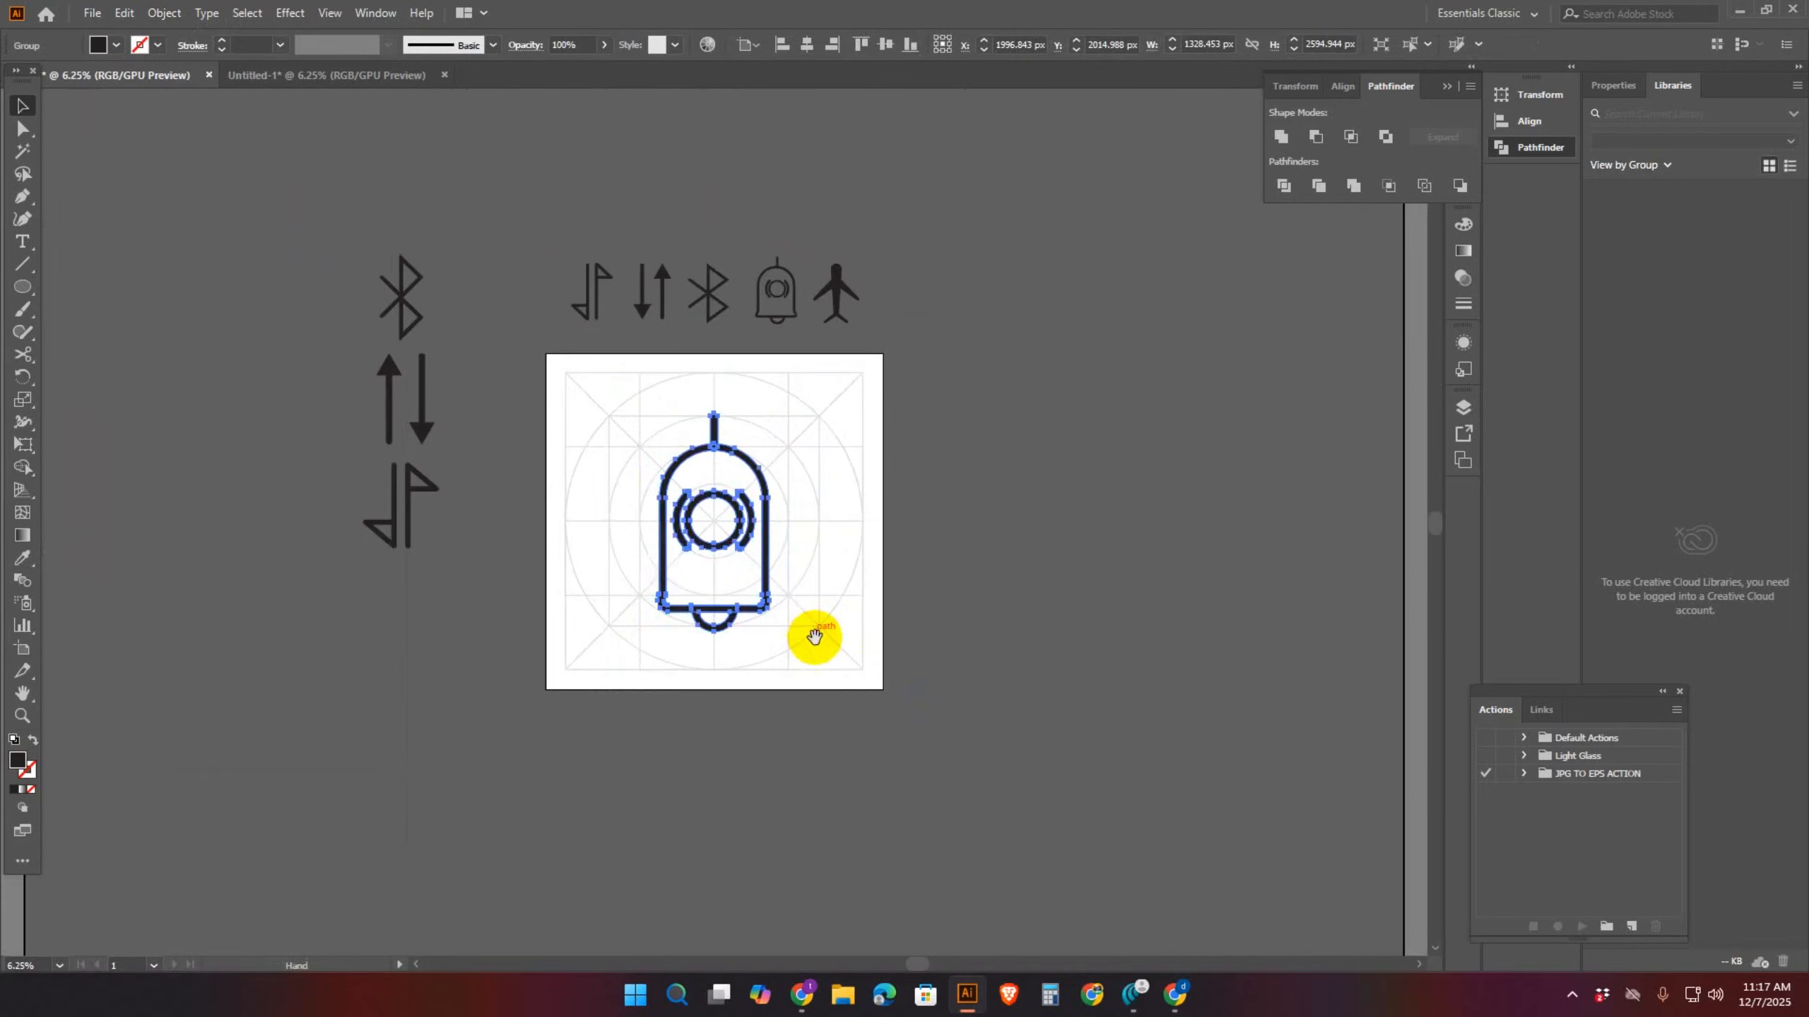
drag(816, 634, 899, 674)
drag(857, 588, 492, 528)
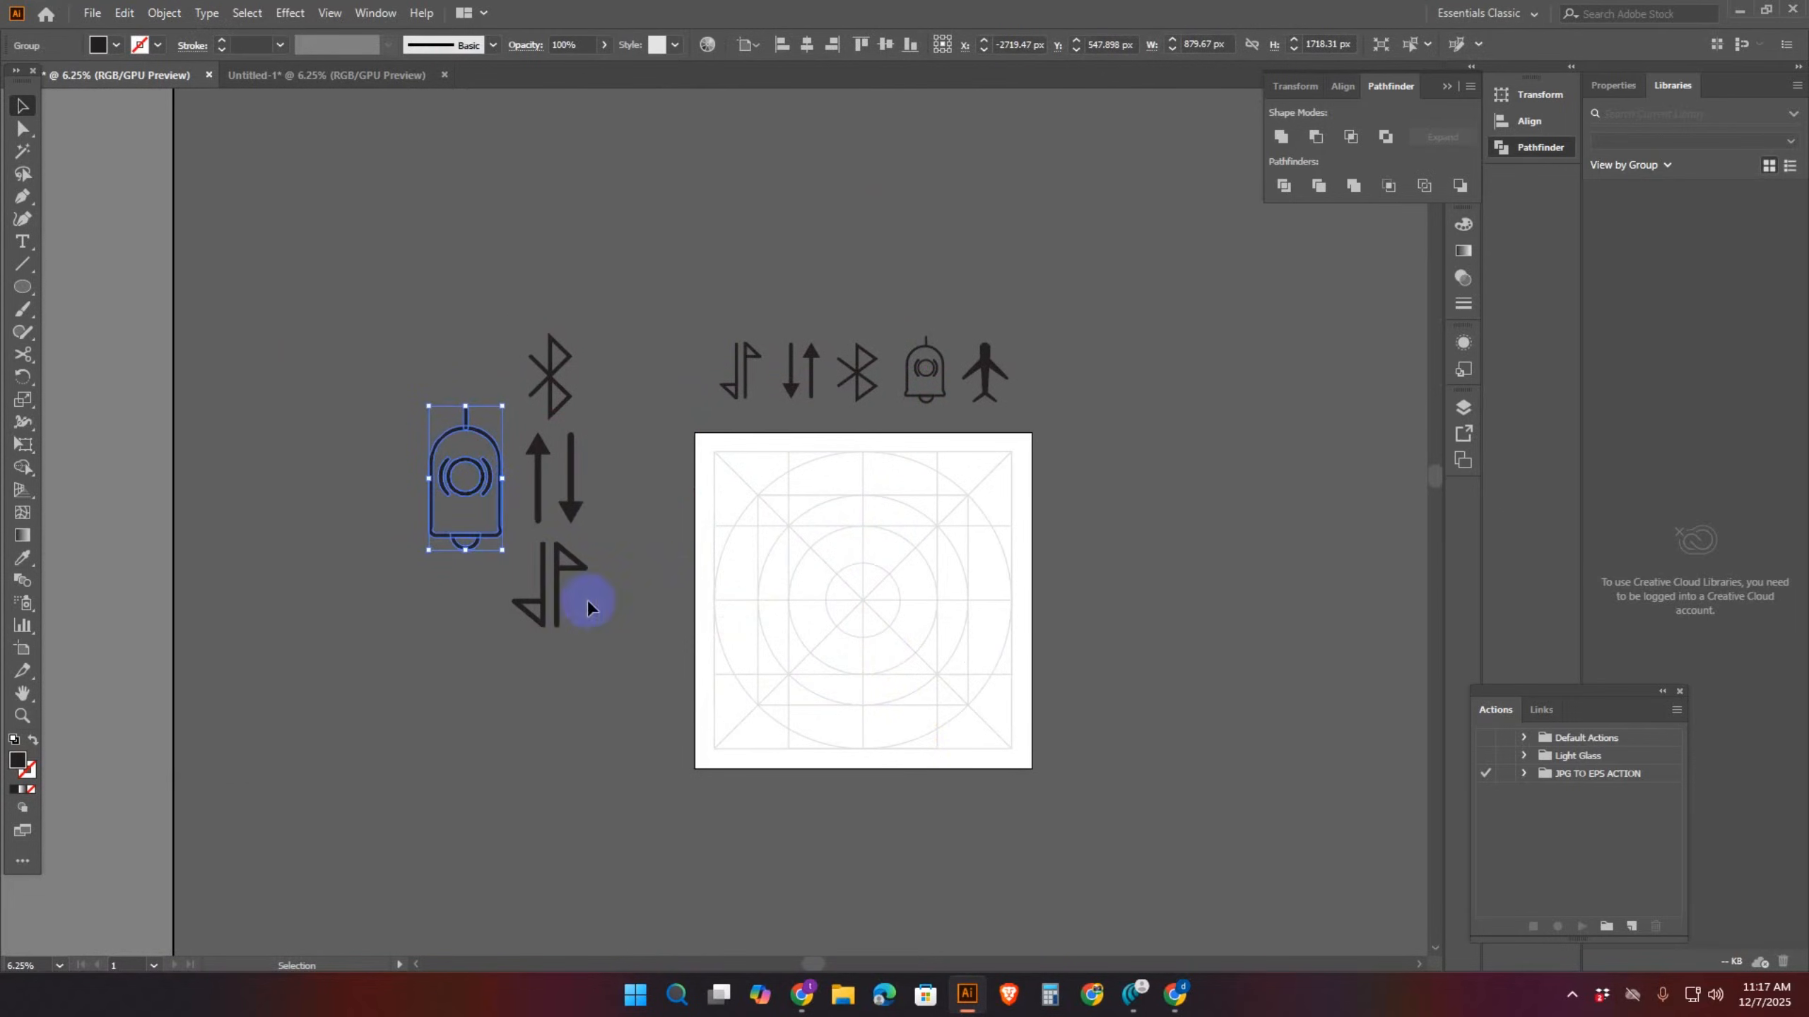
click(585, 605)
Draw a vertical line about 1755 px long centered on the icon grid, ending on the second-smallest circle
drag(941, 634, 784, 676)
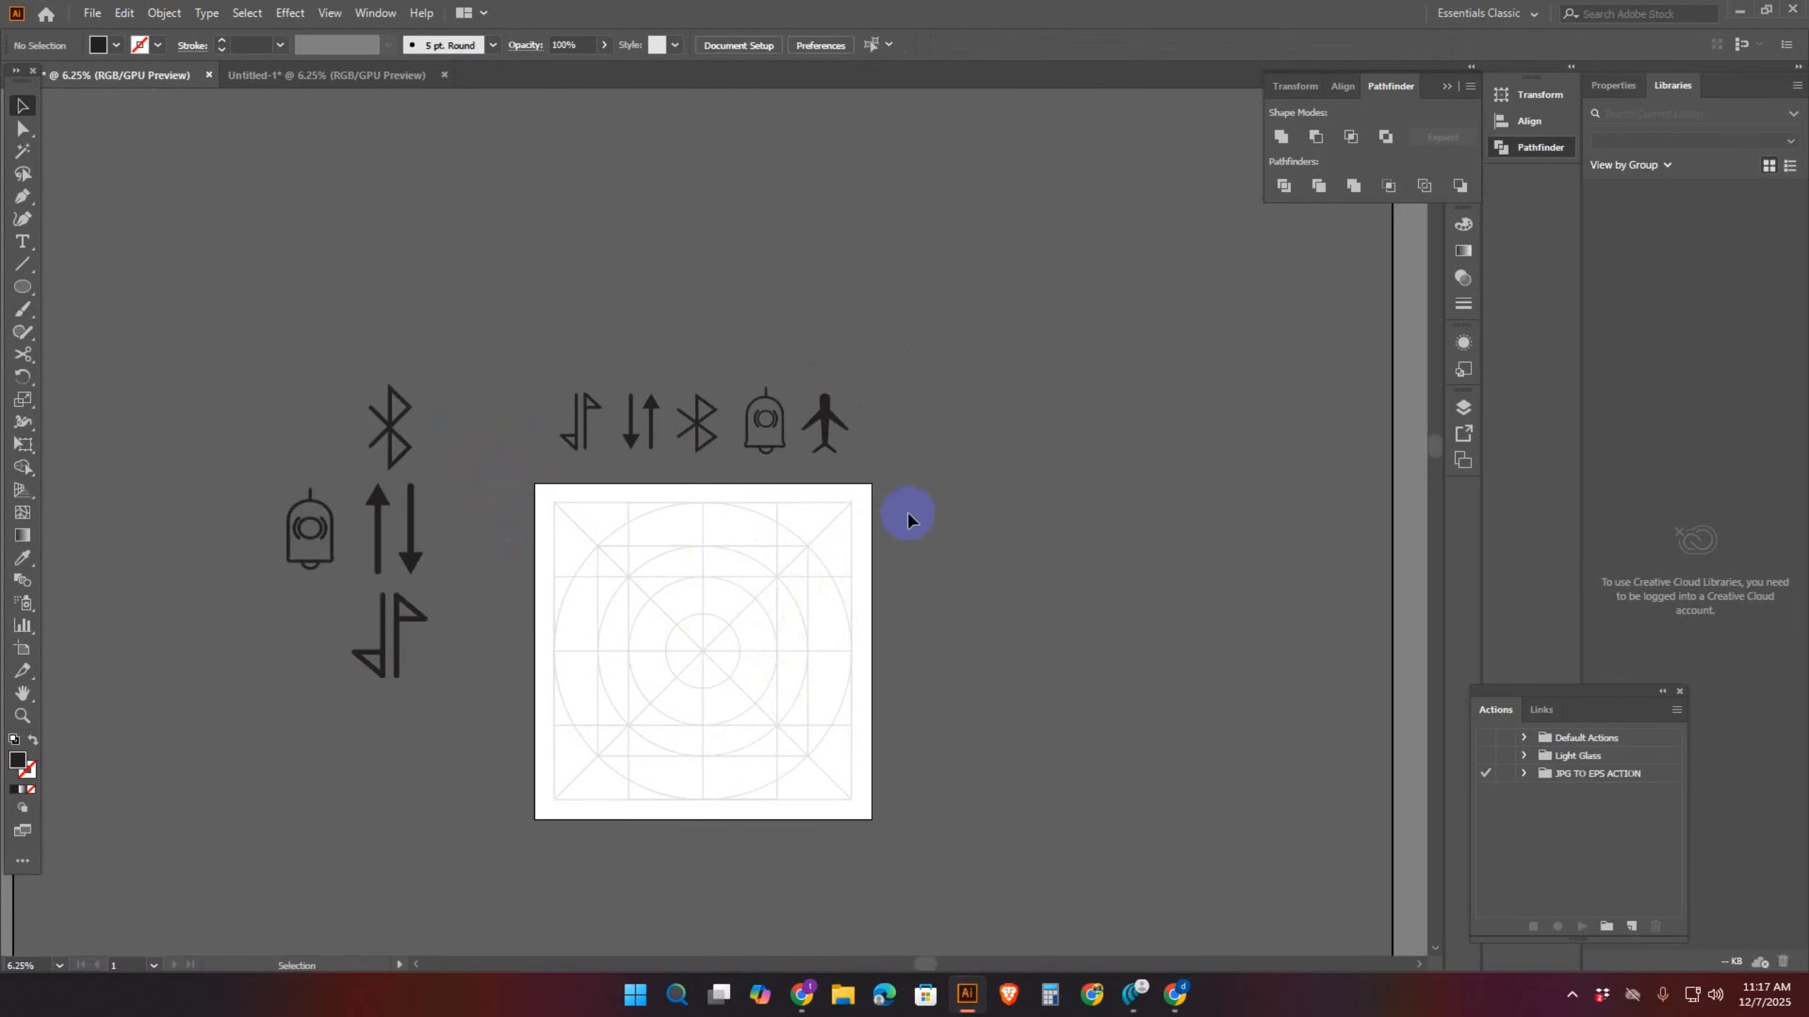
key(ctrl+plus)
drag(920, 690, 911, 553)
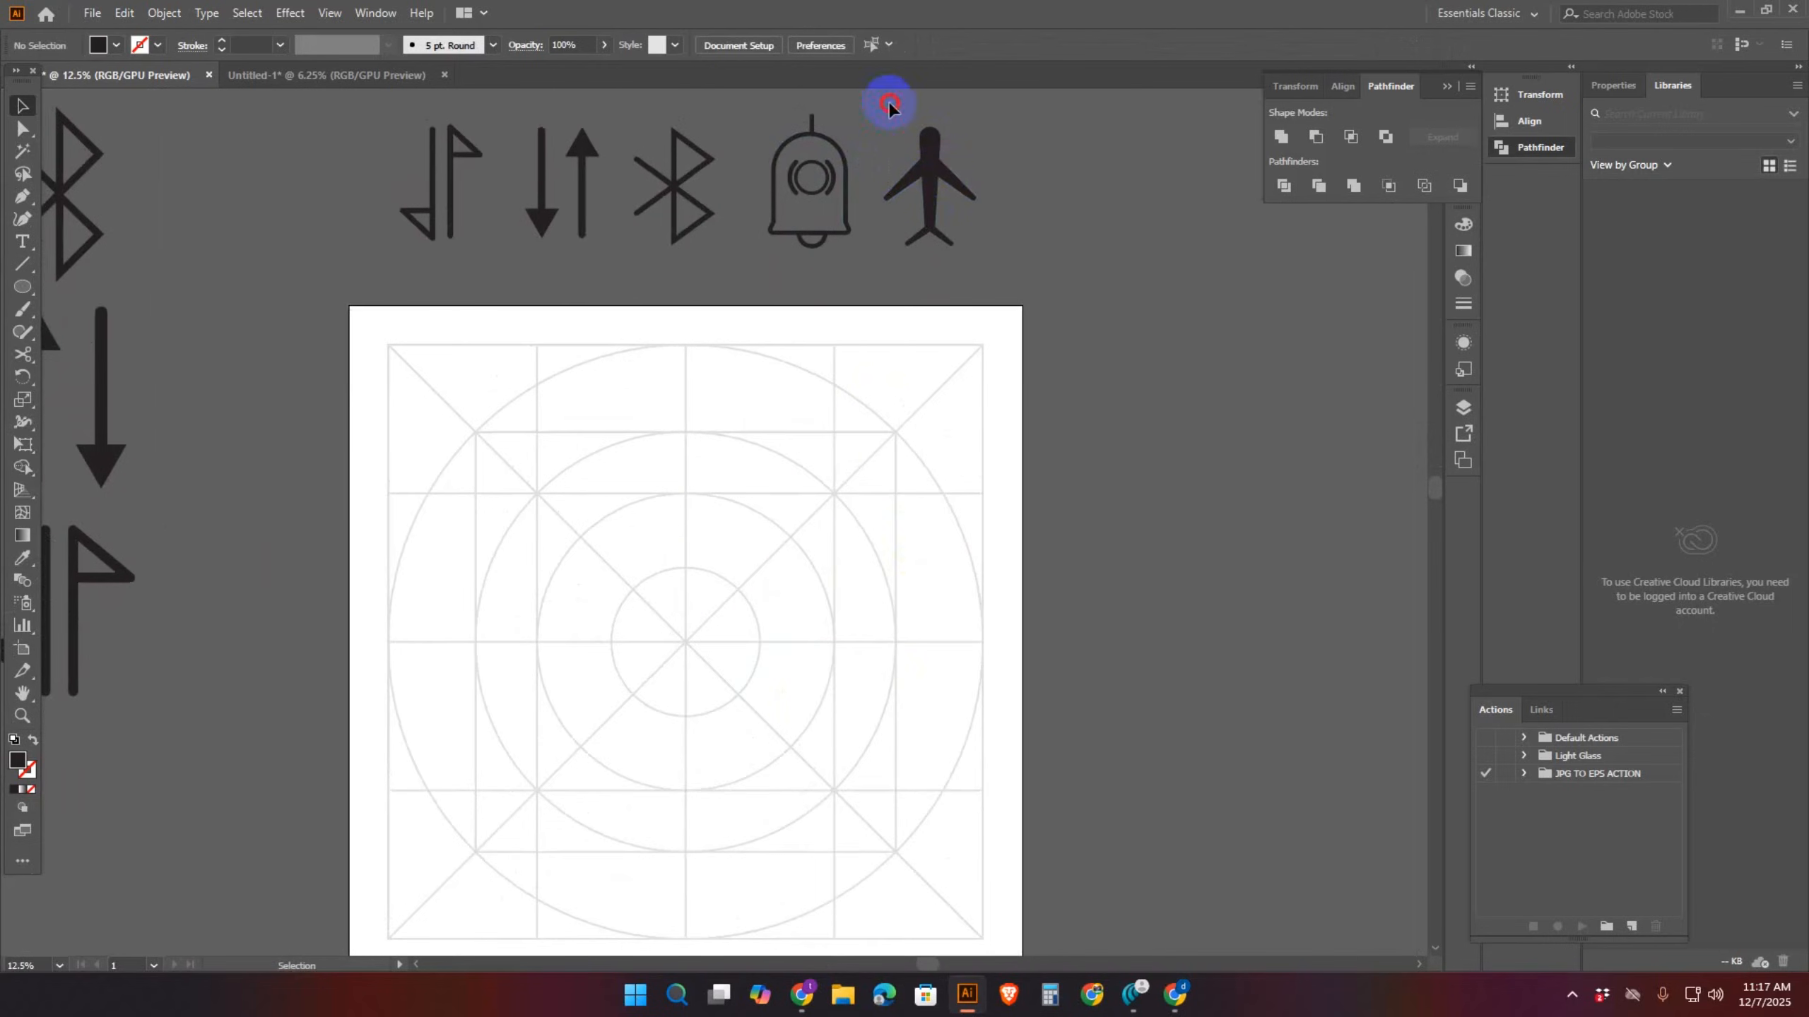
drag(1034, 326, 1032, 329)
drag(912, 622, 977, 594)
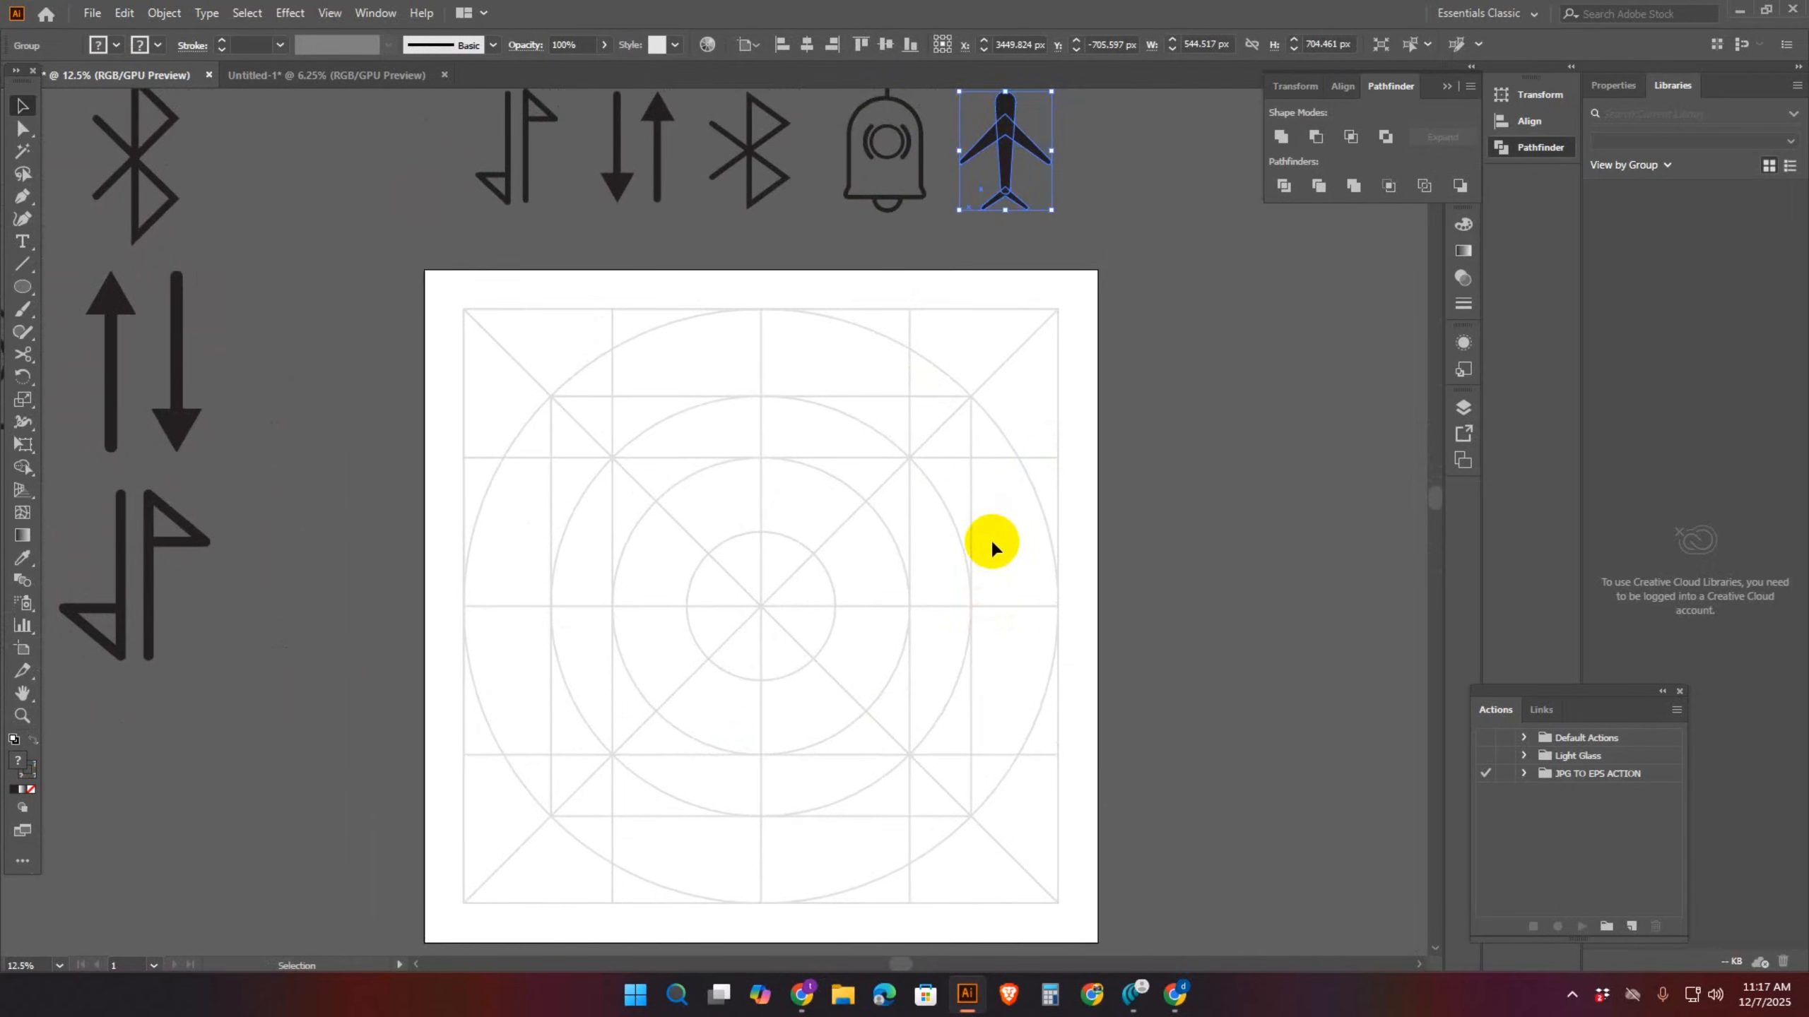
scroll(957, 558, down, 1)
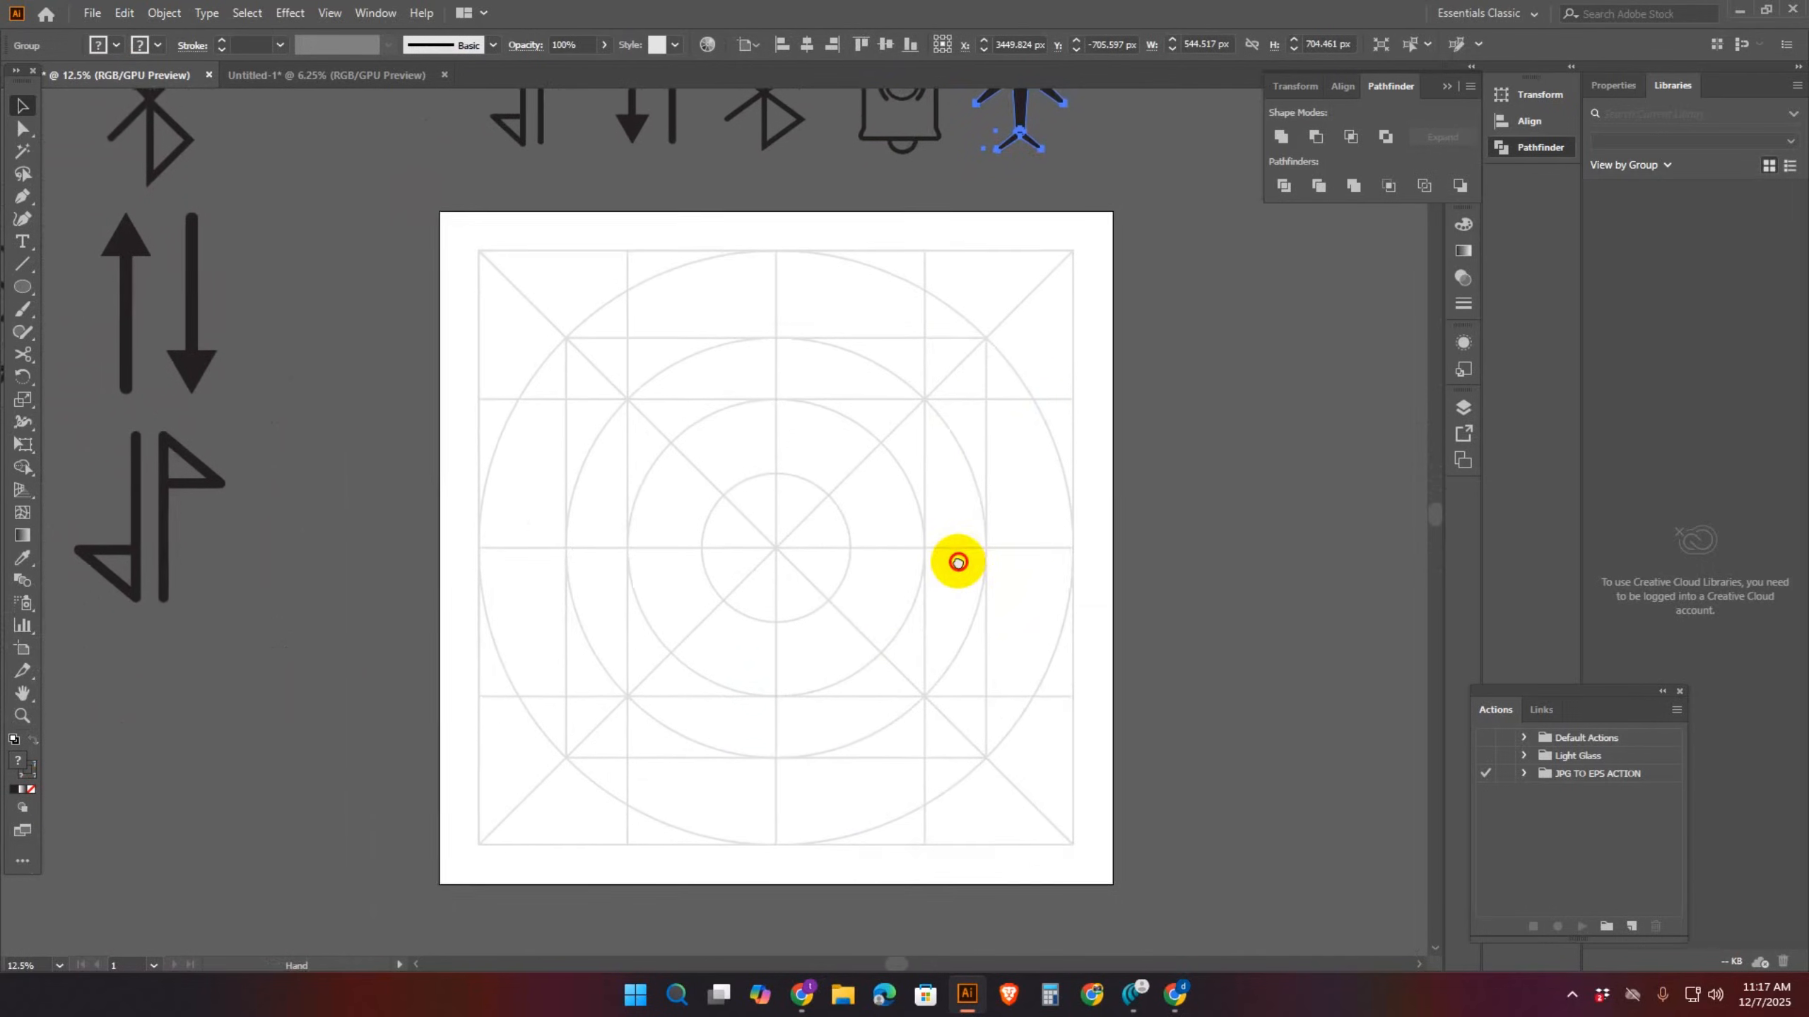
drag(958, 557, 948, 578)
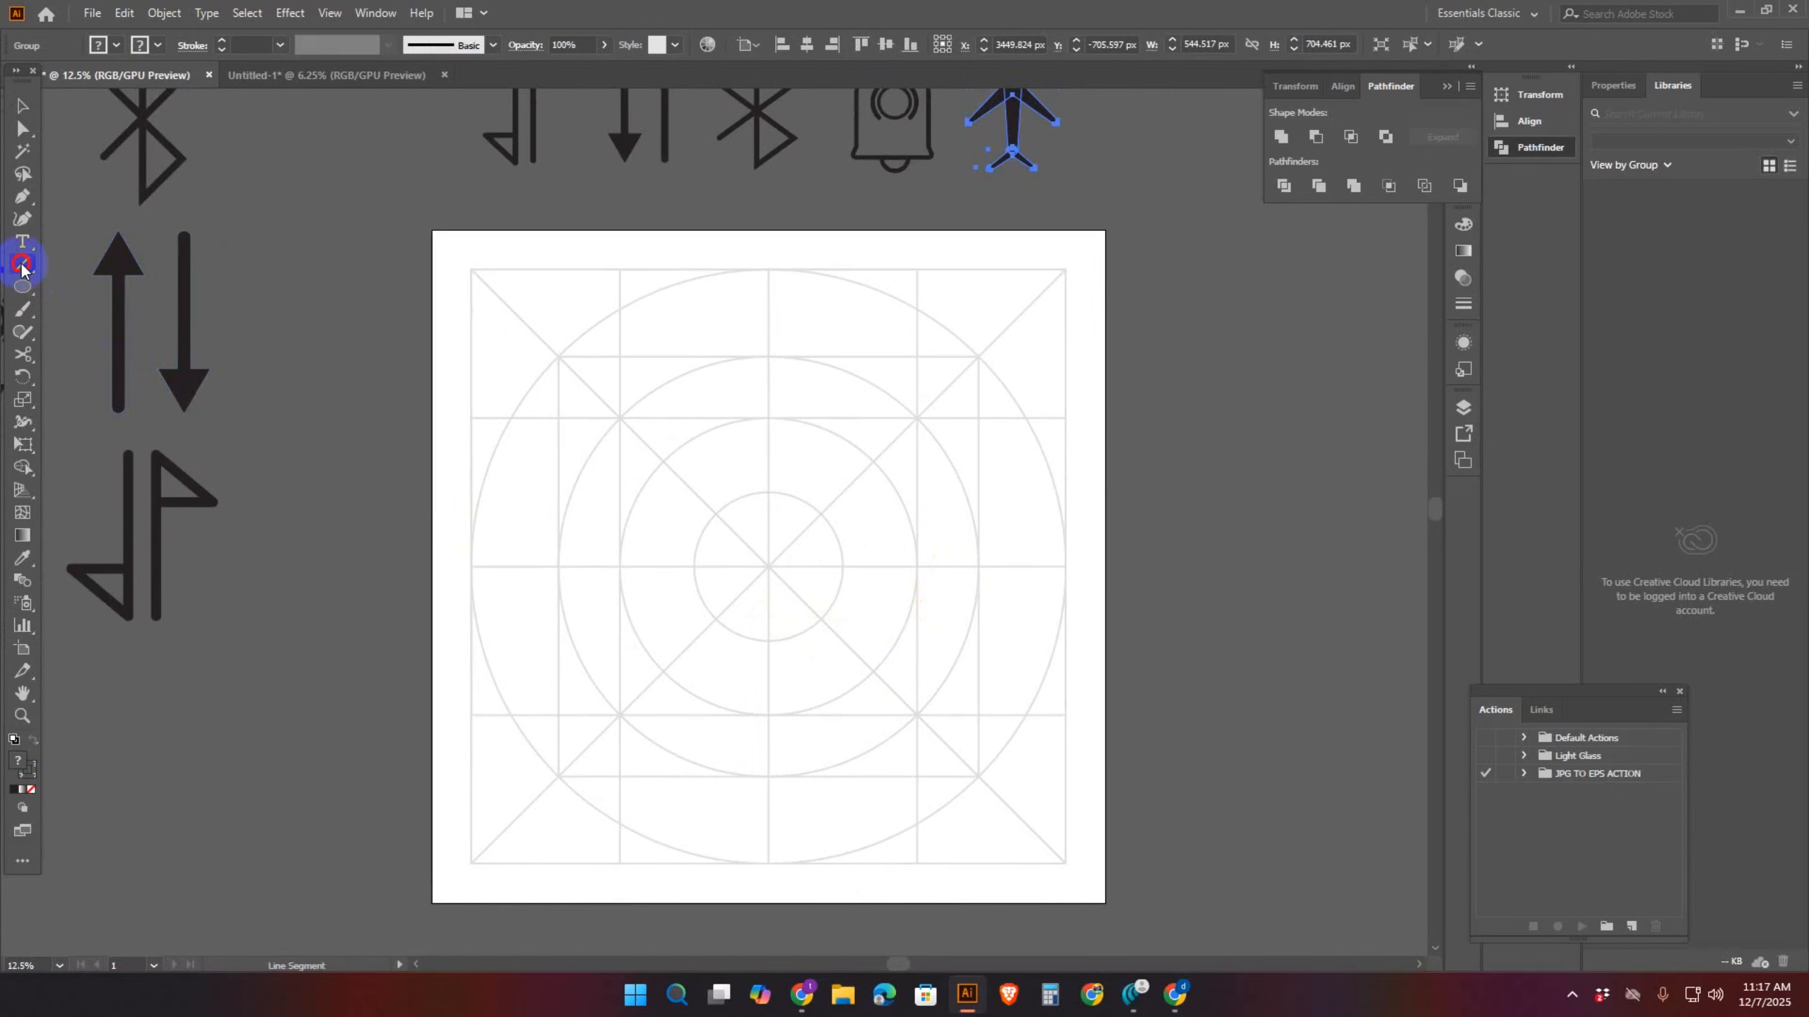
drag(22, 265, 89, 251)
mouse_move(768, 567)
mouse_down()
mouse_move(765, 435)
mouse_move(769, 714)
mouse_up()
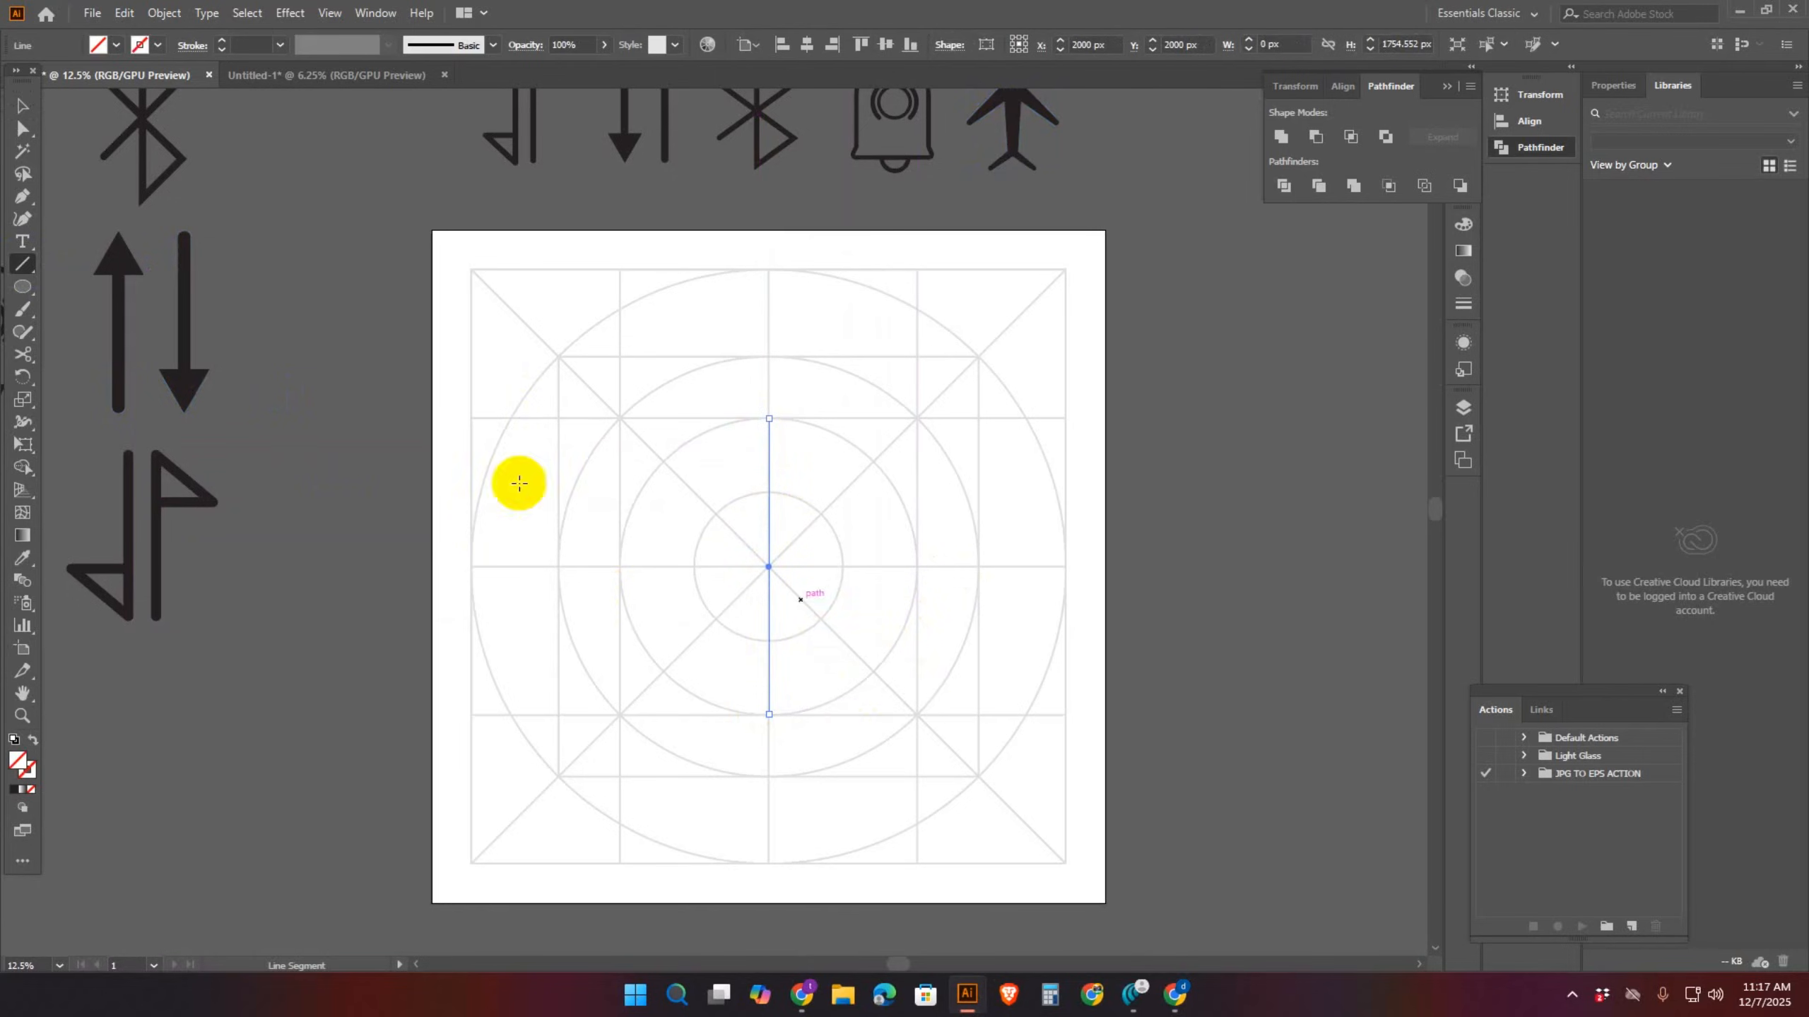
Give the vertical line a black 200 pt stroke with round caps
click(158, 48)
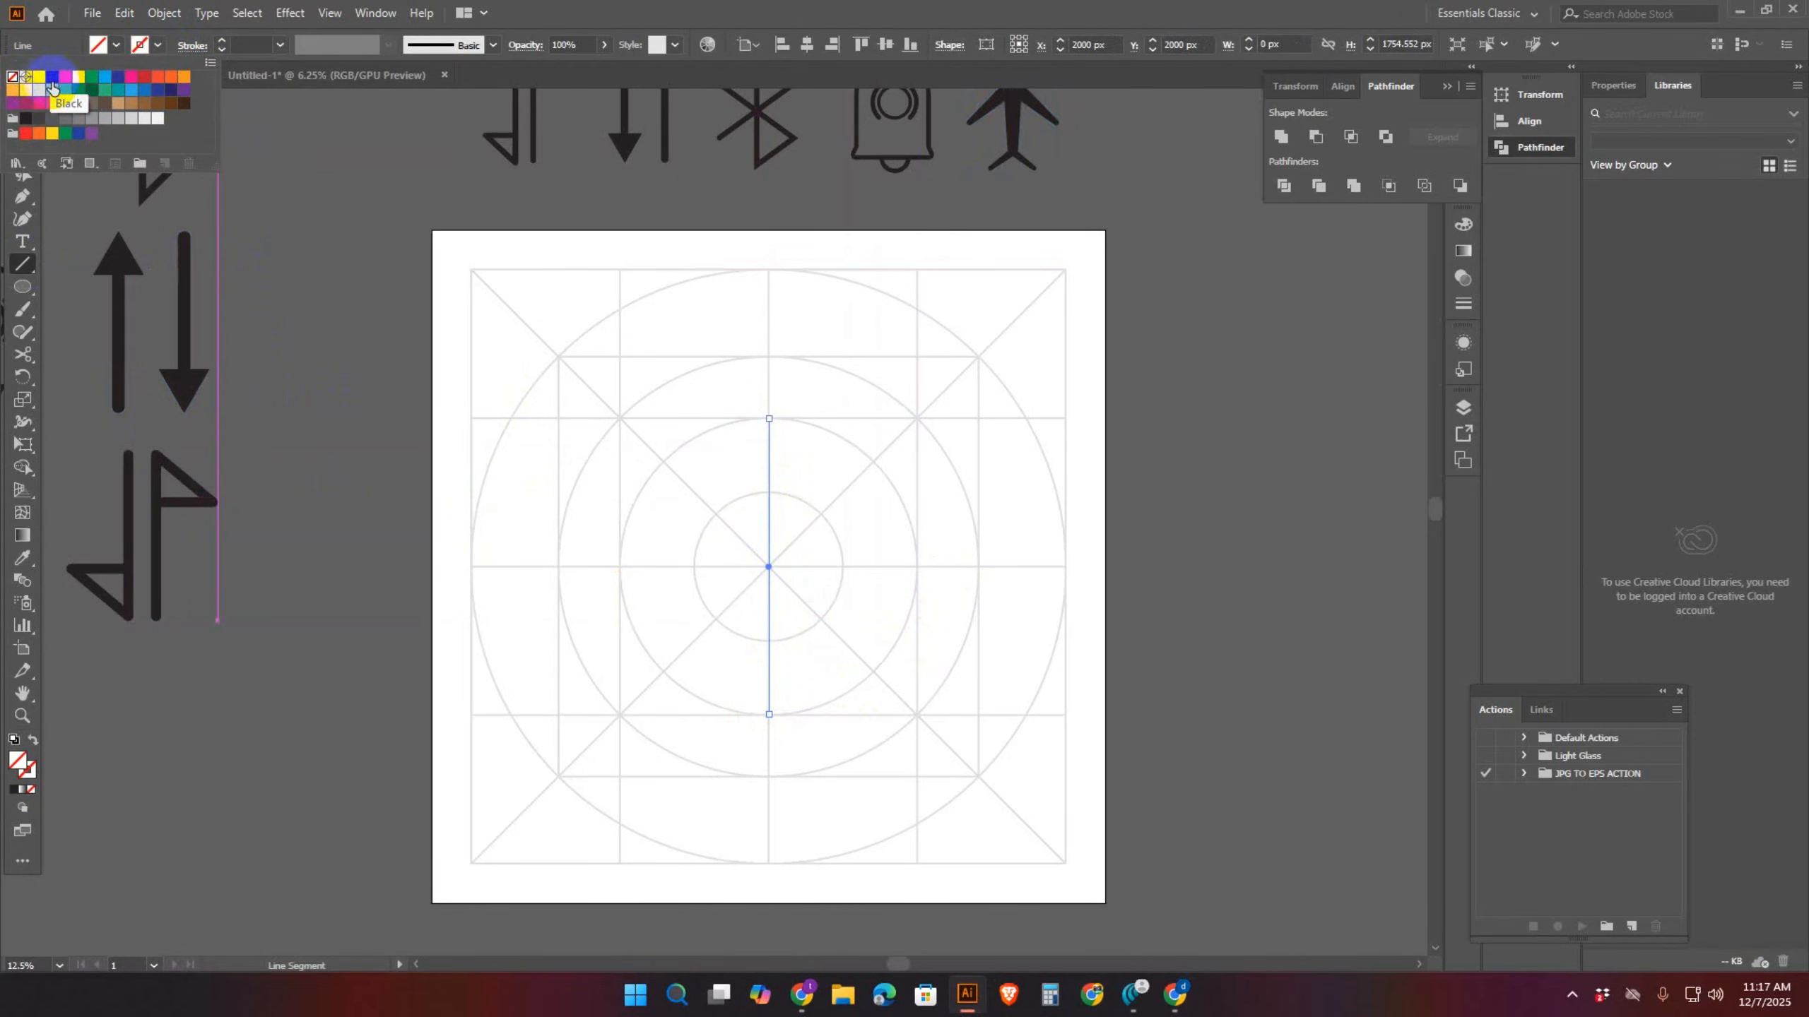
click(52, 83)
click(240, 45)
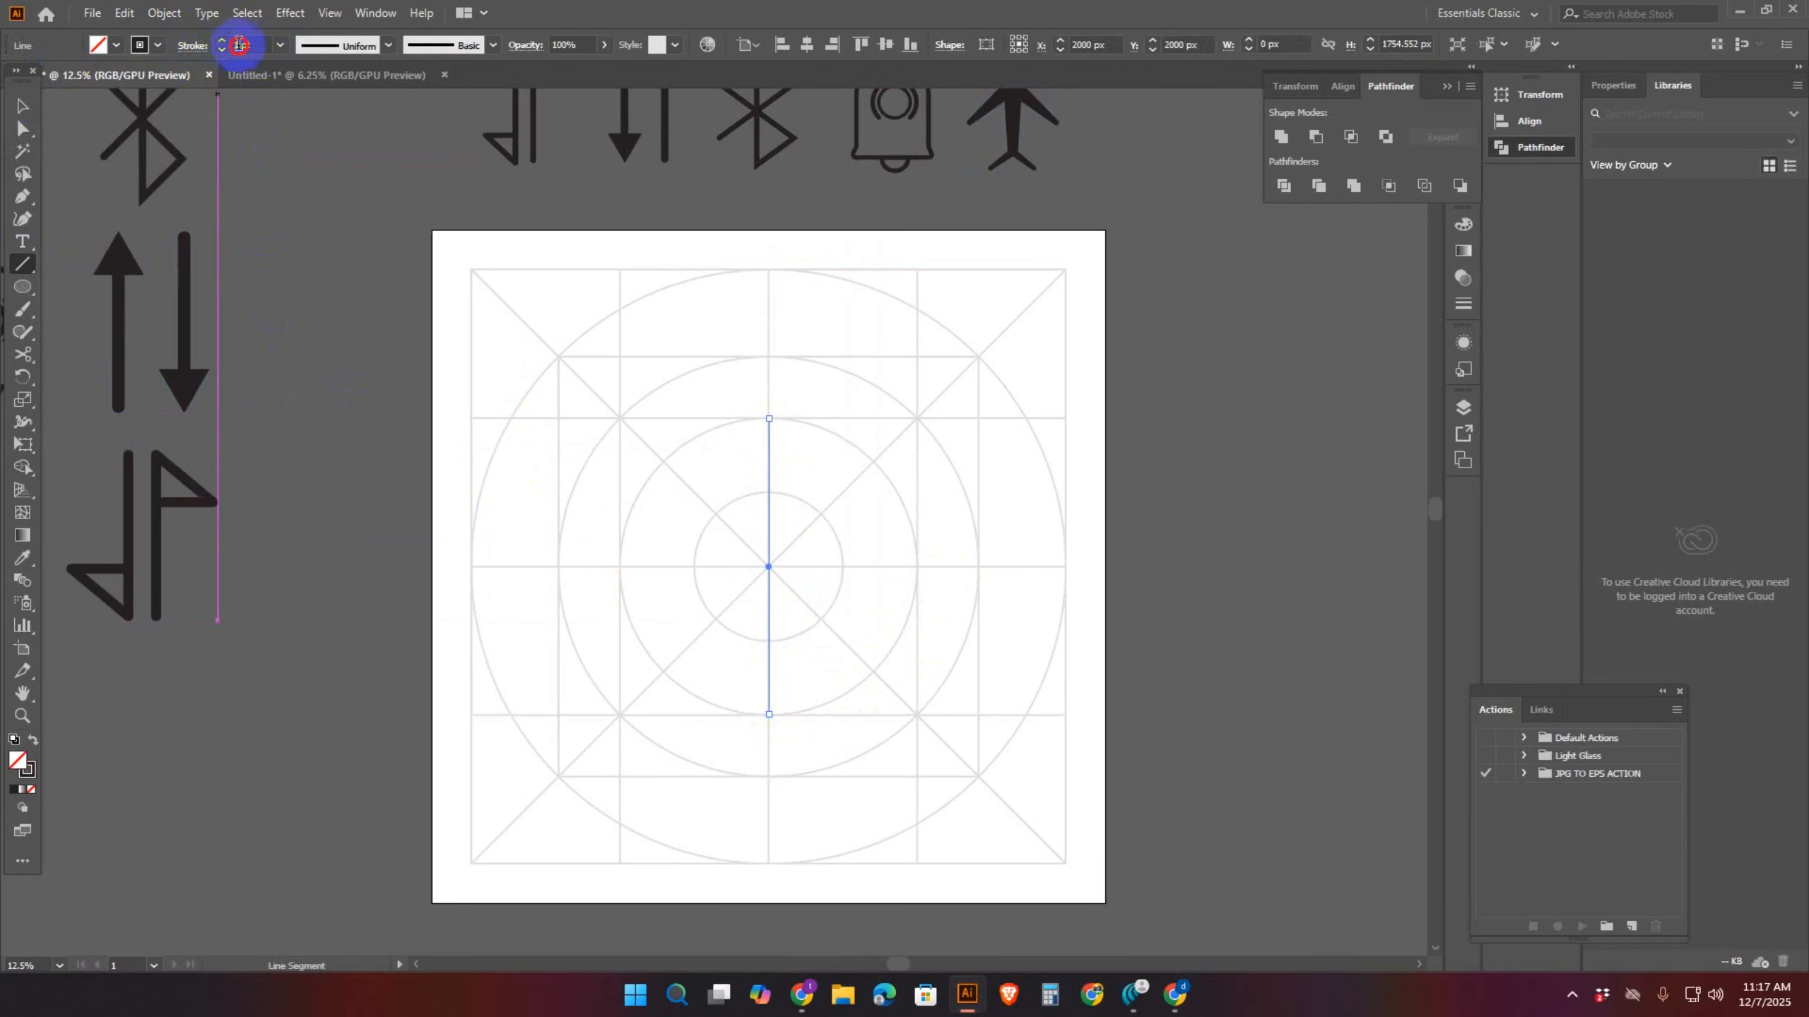
double_click(236, 45)
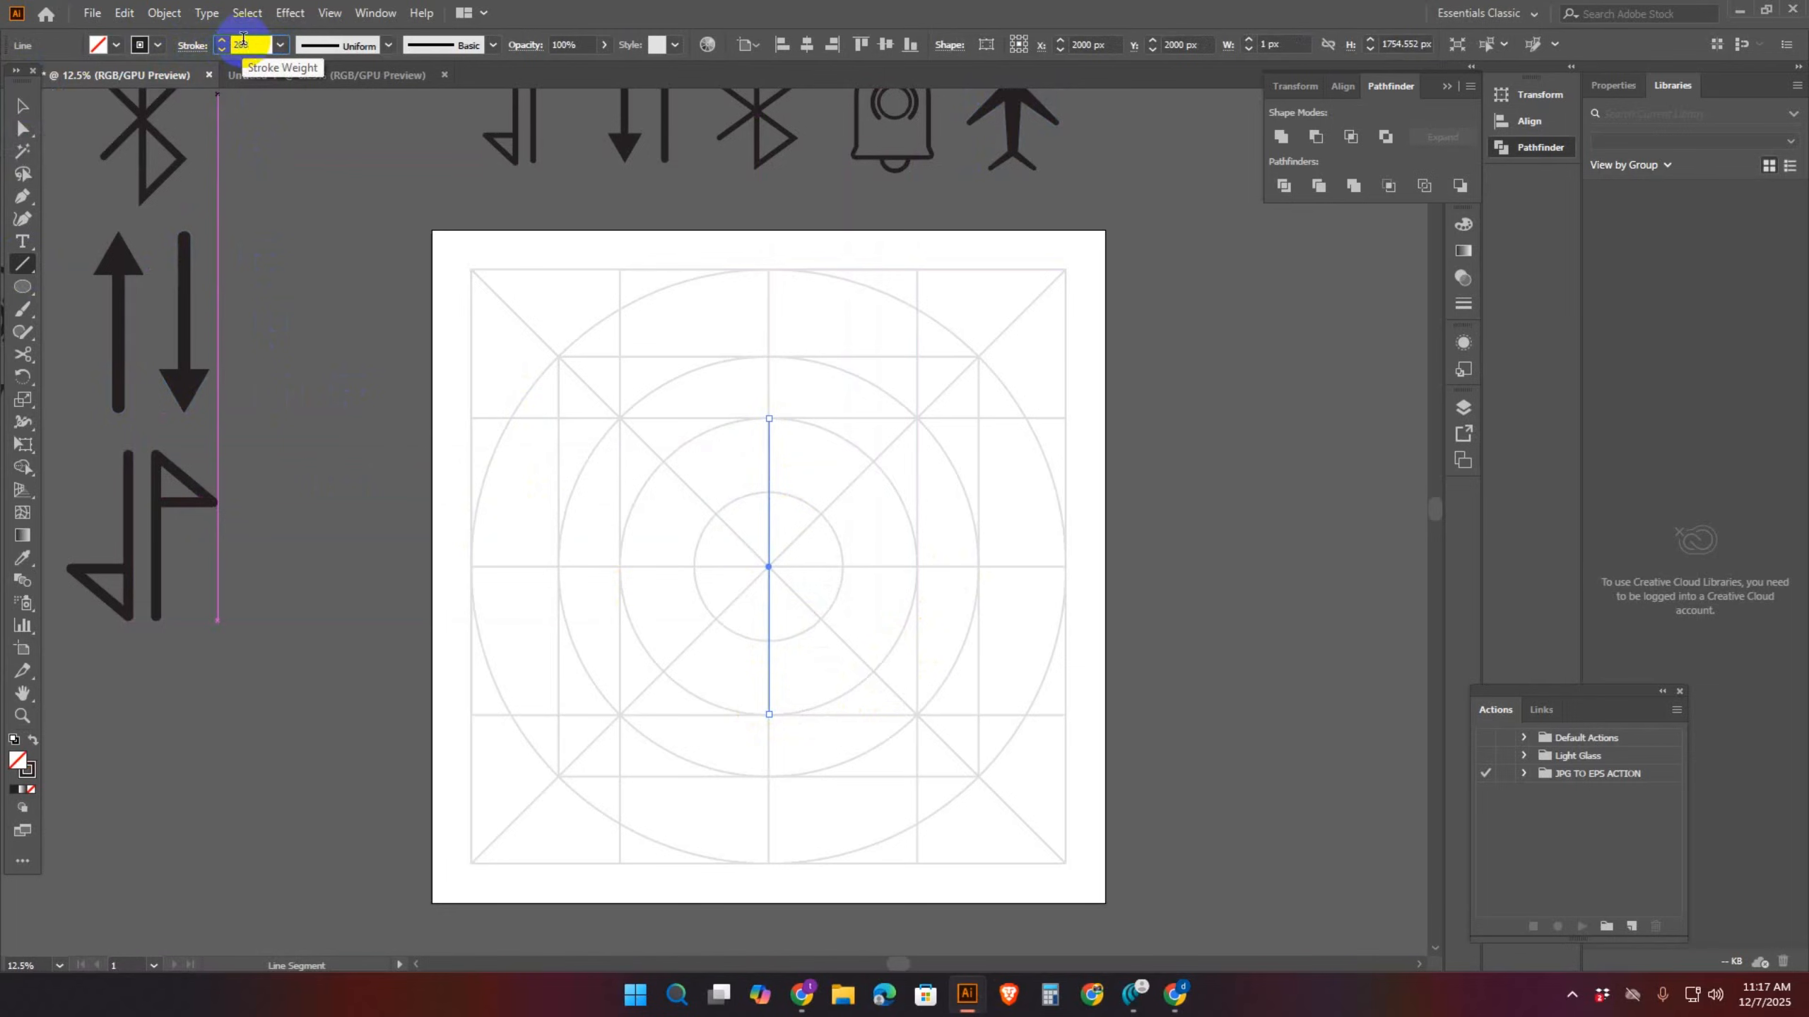
text(200)
key(Return)
click(22, 106)
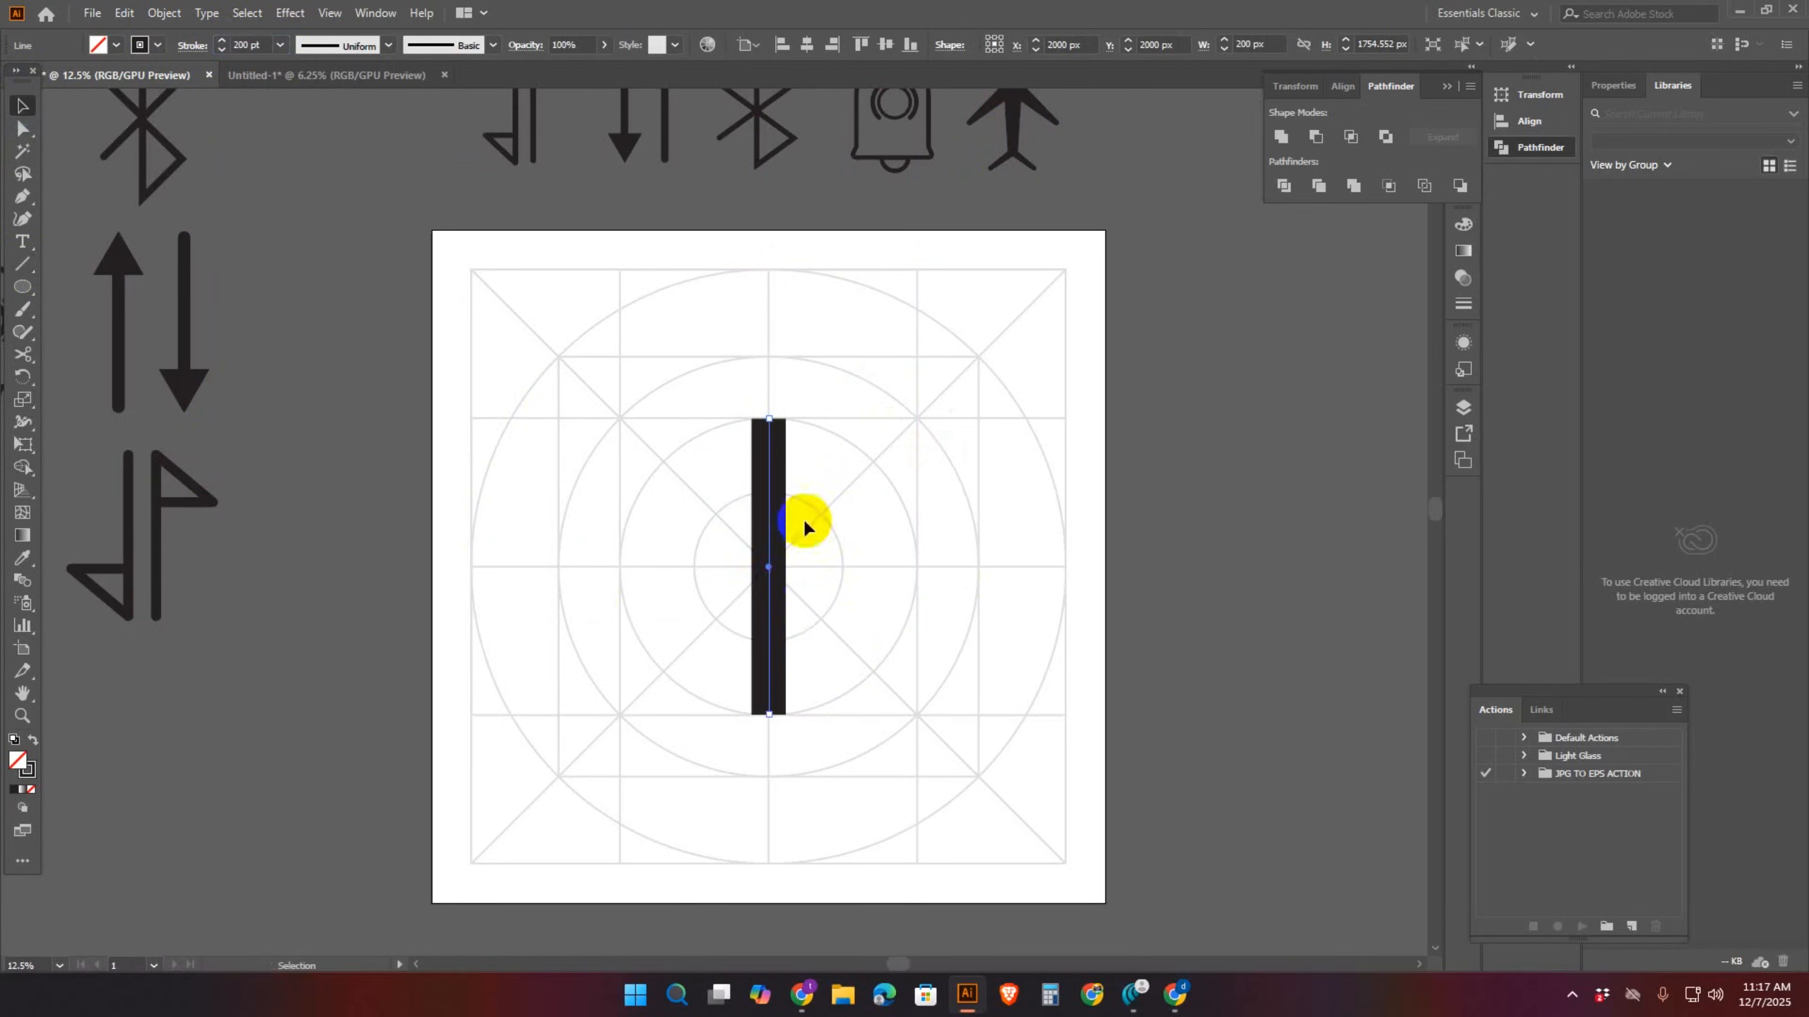
drag(982, 513, 958, 646)
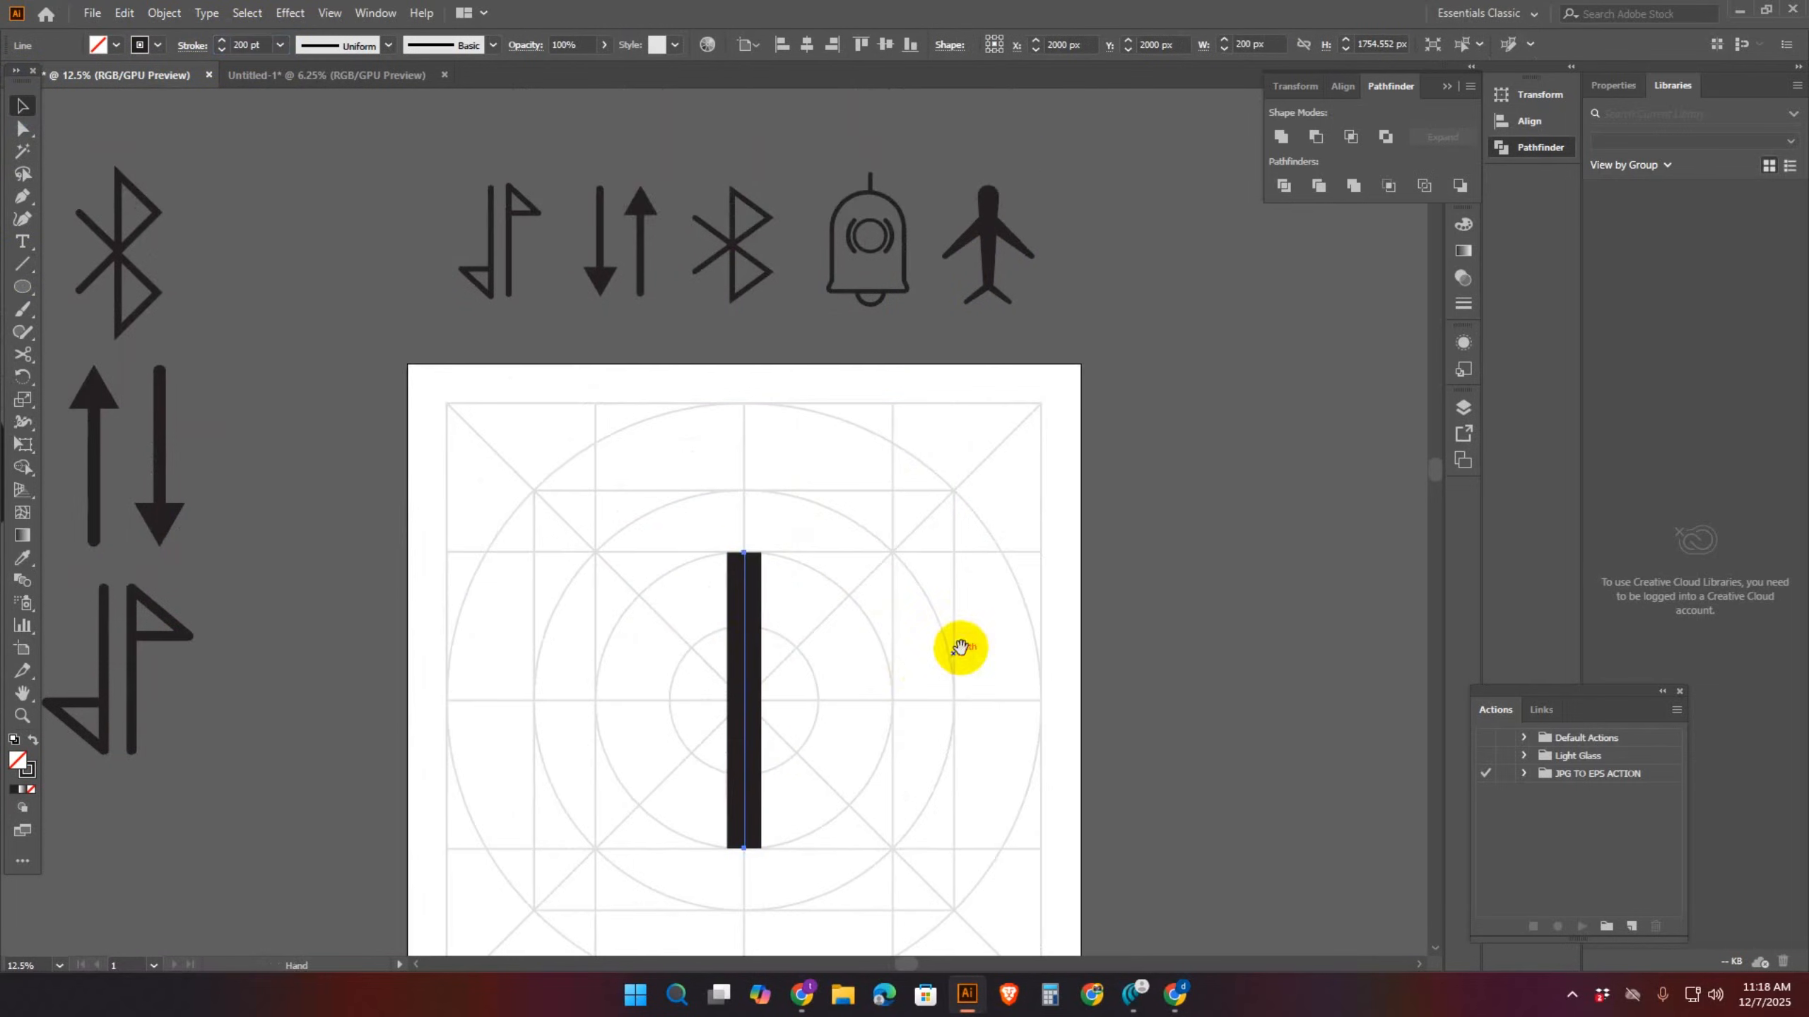
click(192, 48)
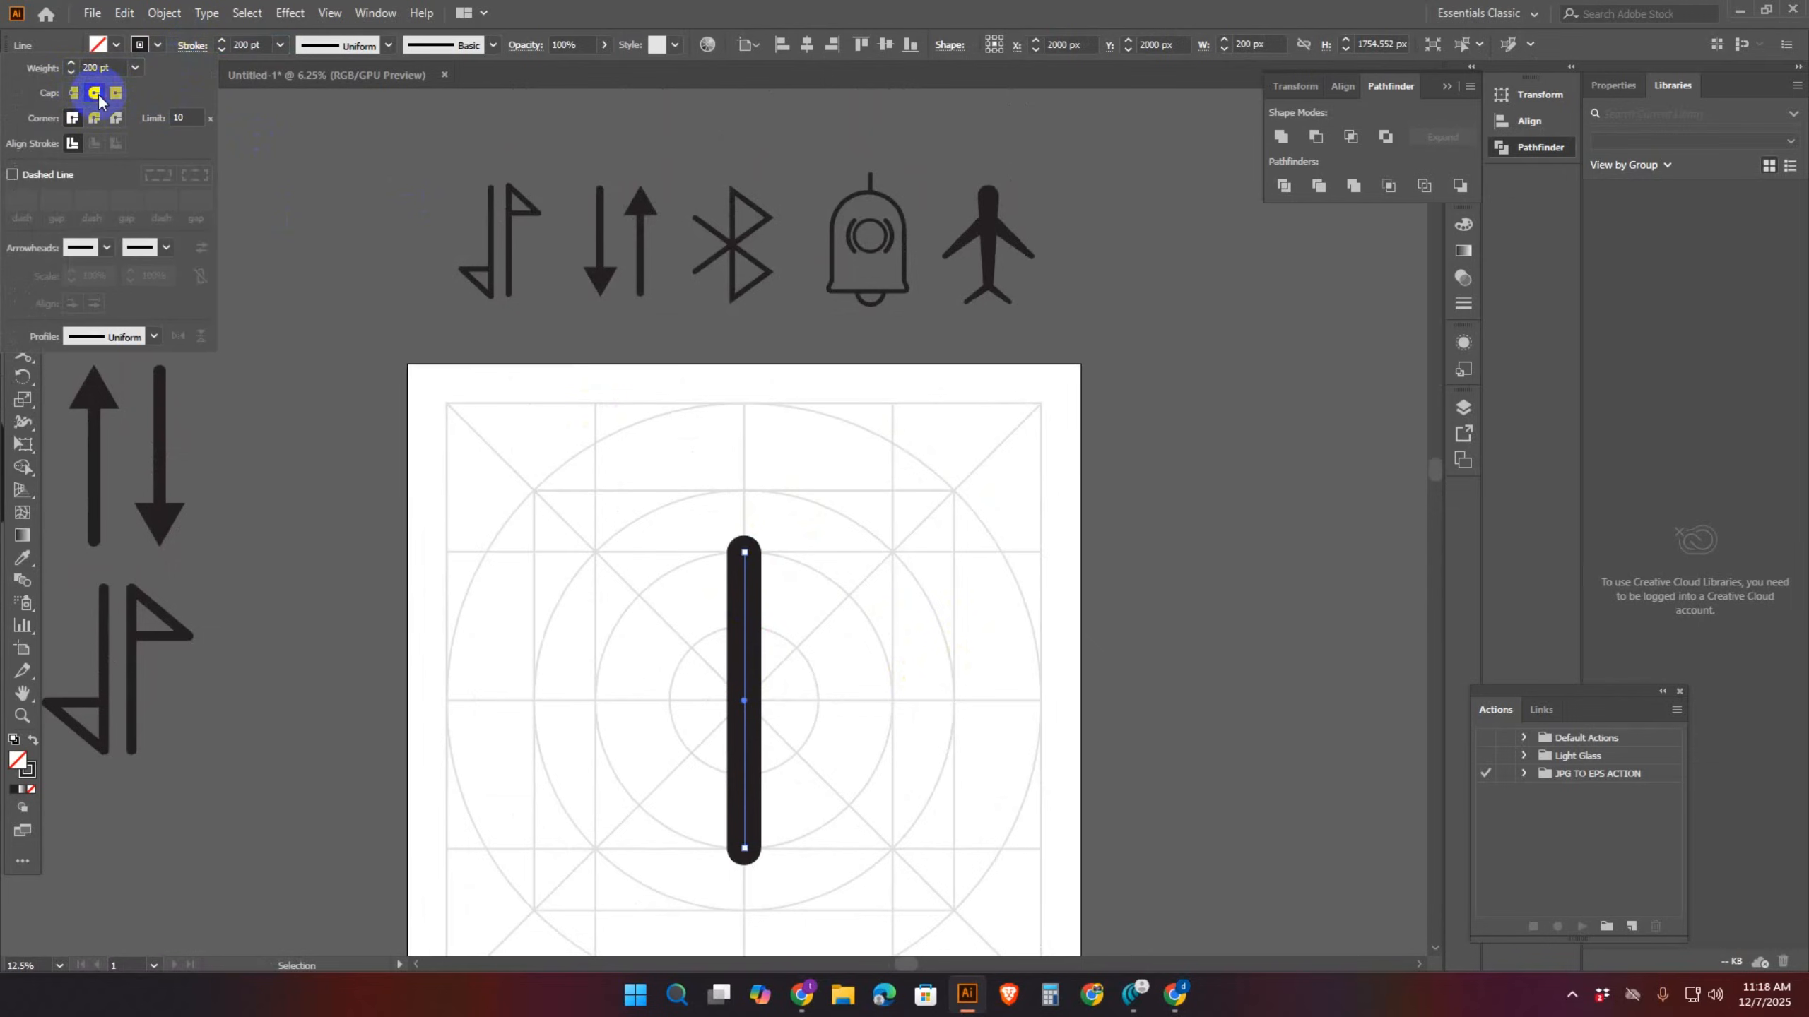
scroll(876, 598, down, 5)
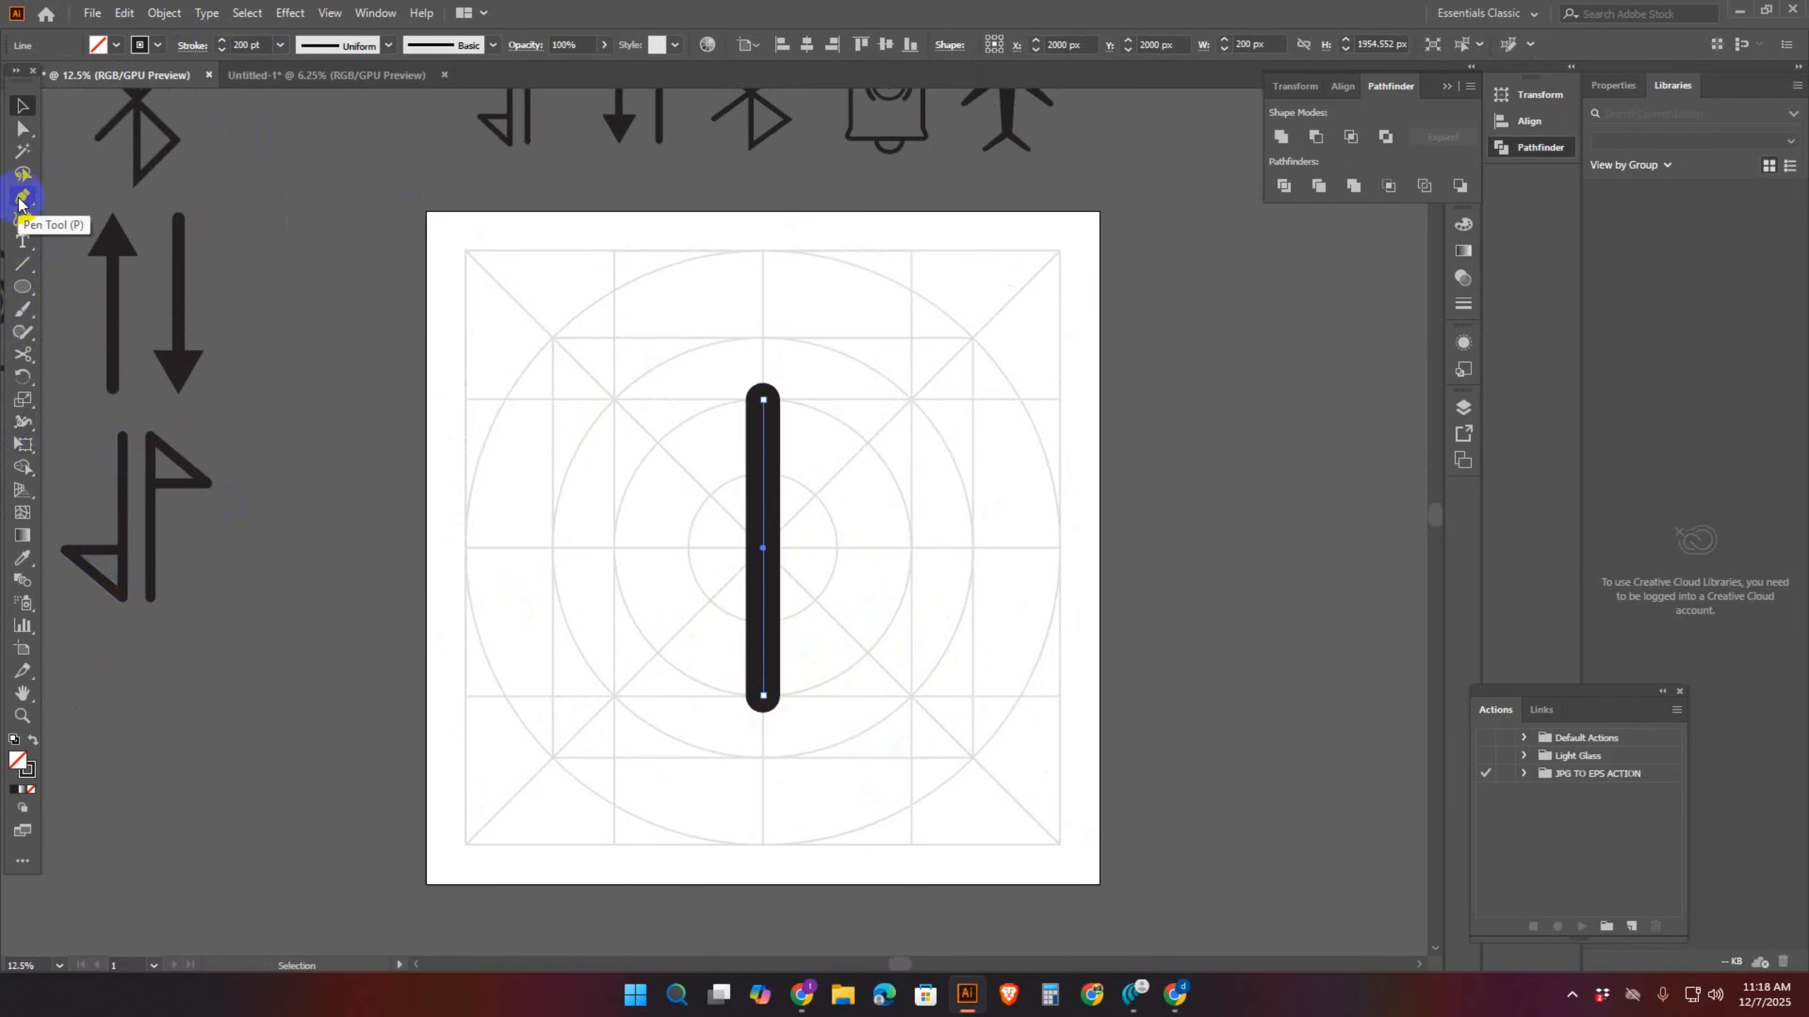
click(22, 196)
key(v)
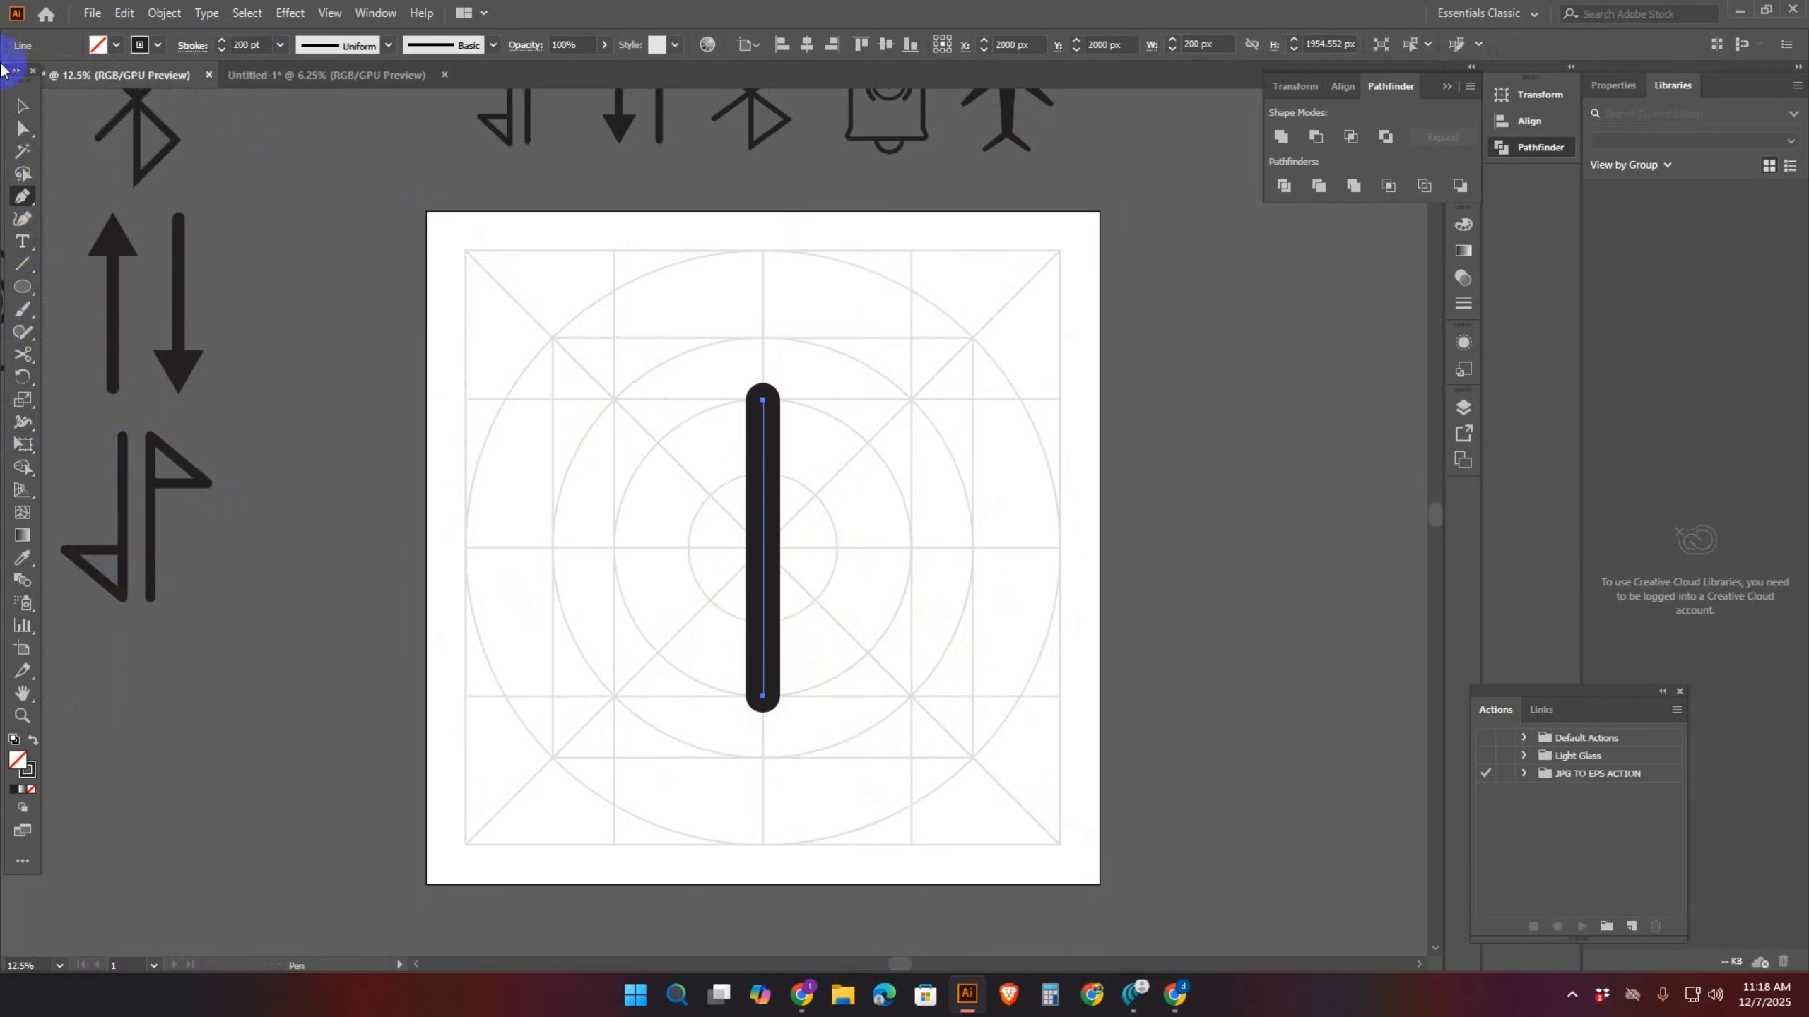
click(593, 363)
click(769, 607)
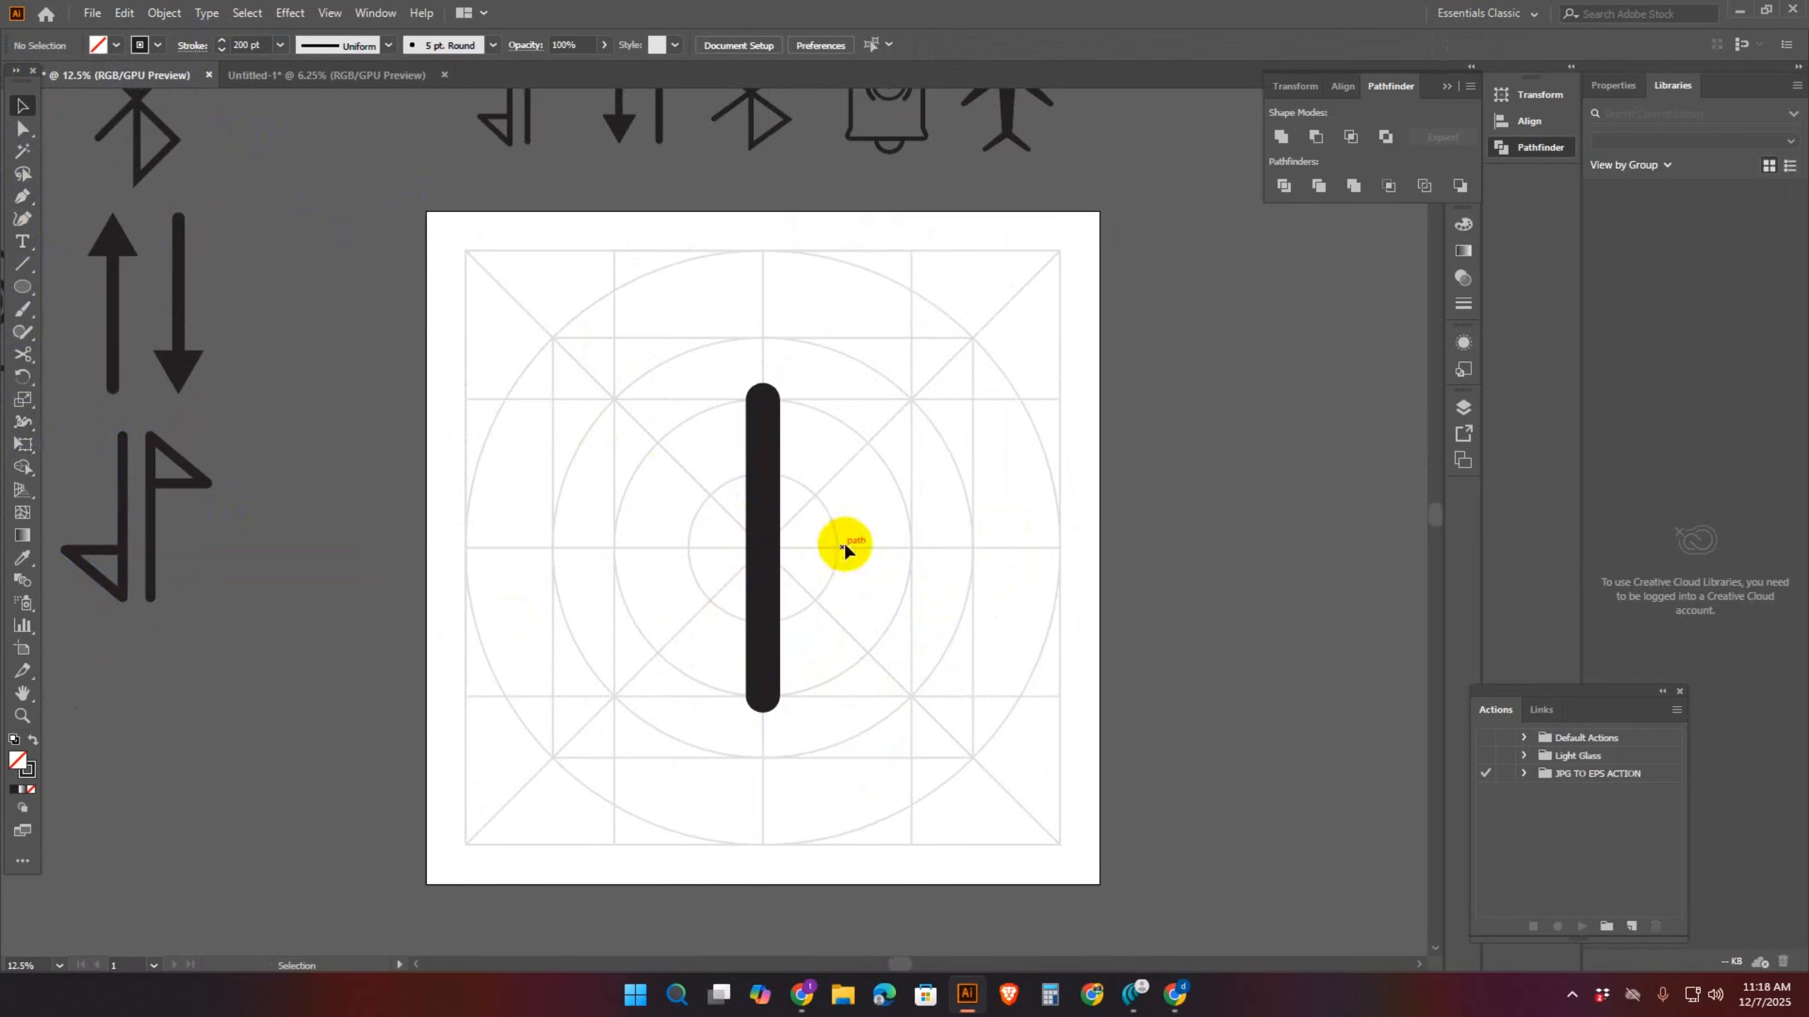
Draw an inverted-V tail about 1420 px wide including its stroke, with its peak at the vertical line's lower end, using the Pen tool
click(70, 200)
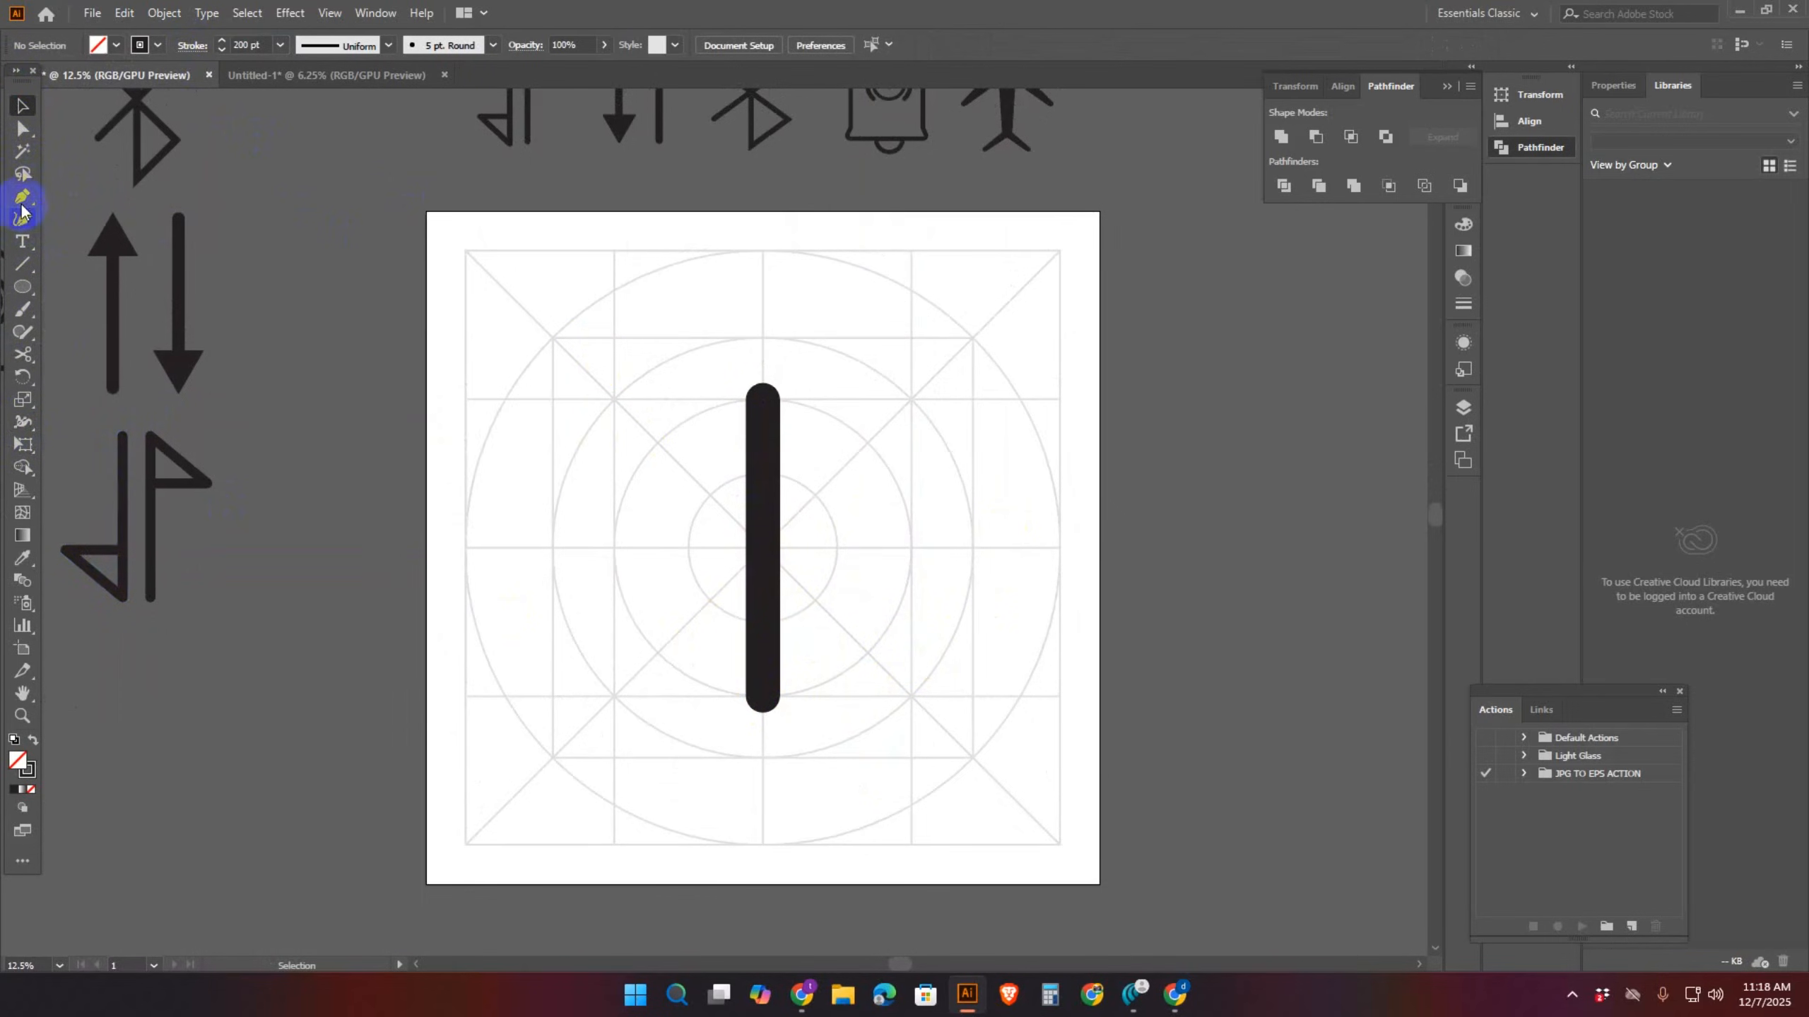
click(22, 202)
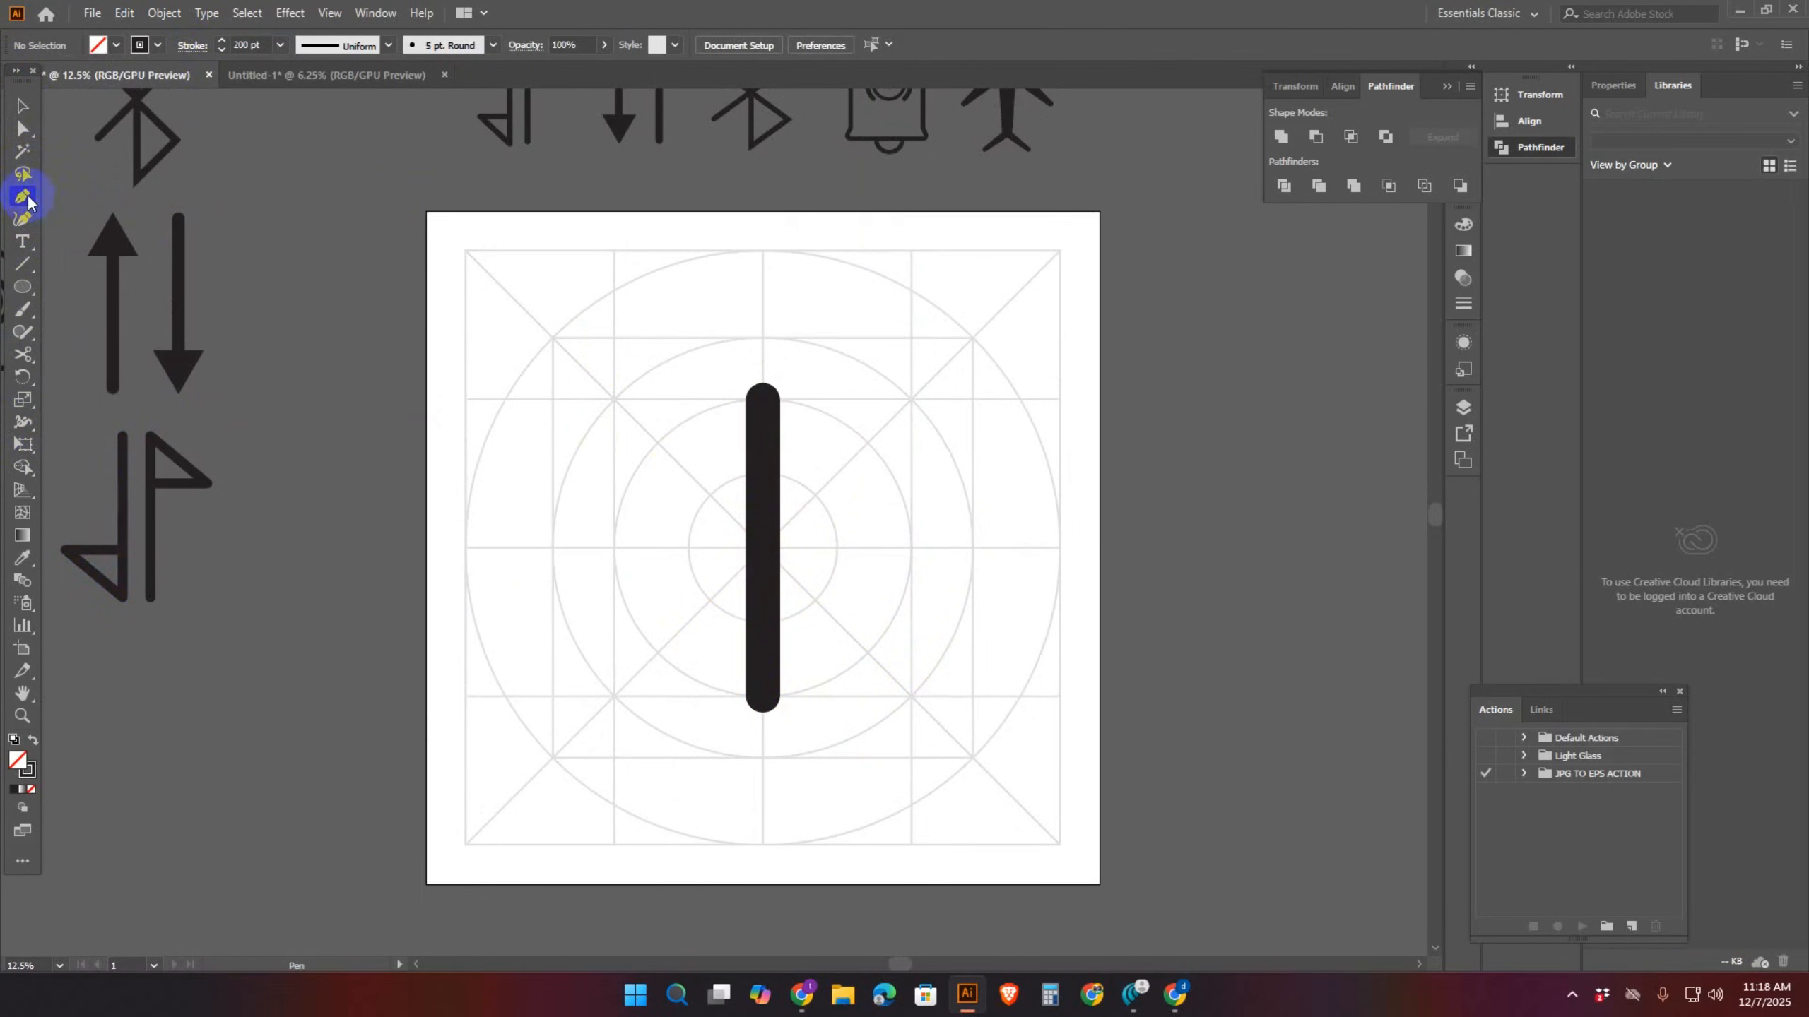
click(658, 757)
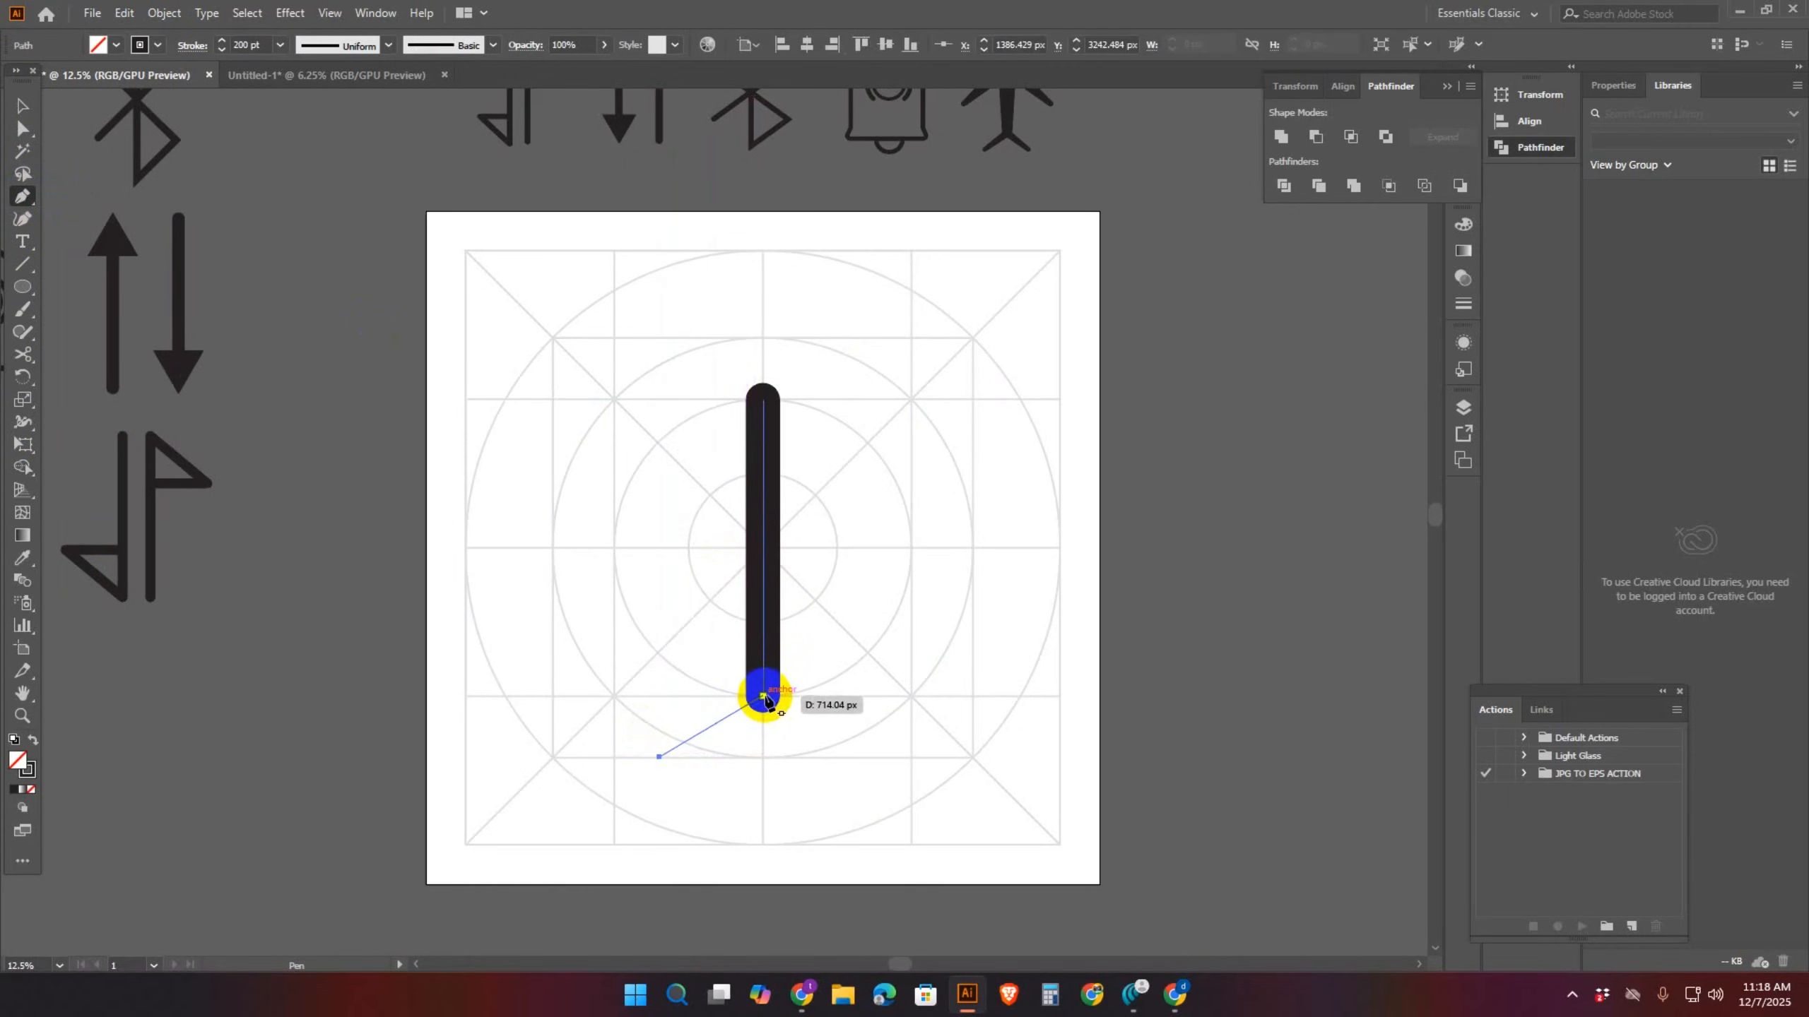
click(763, 702)
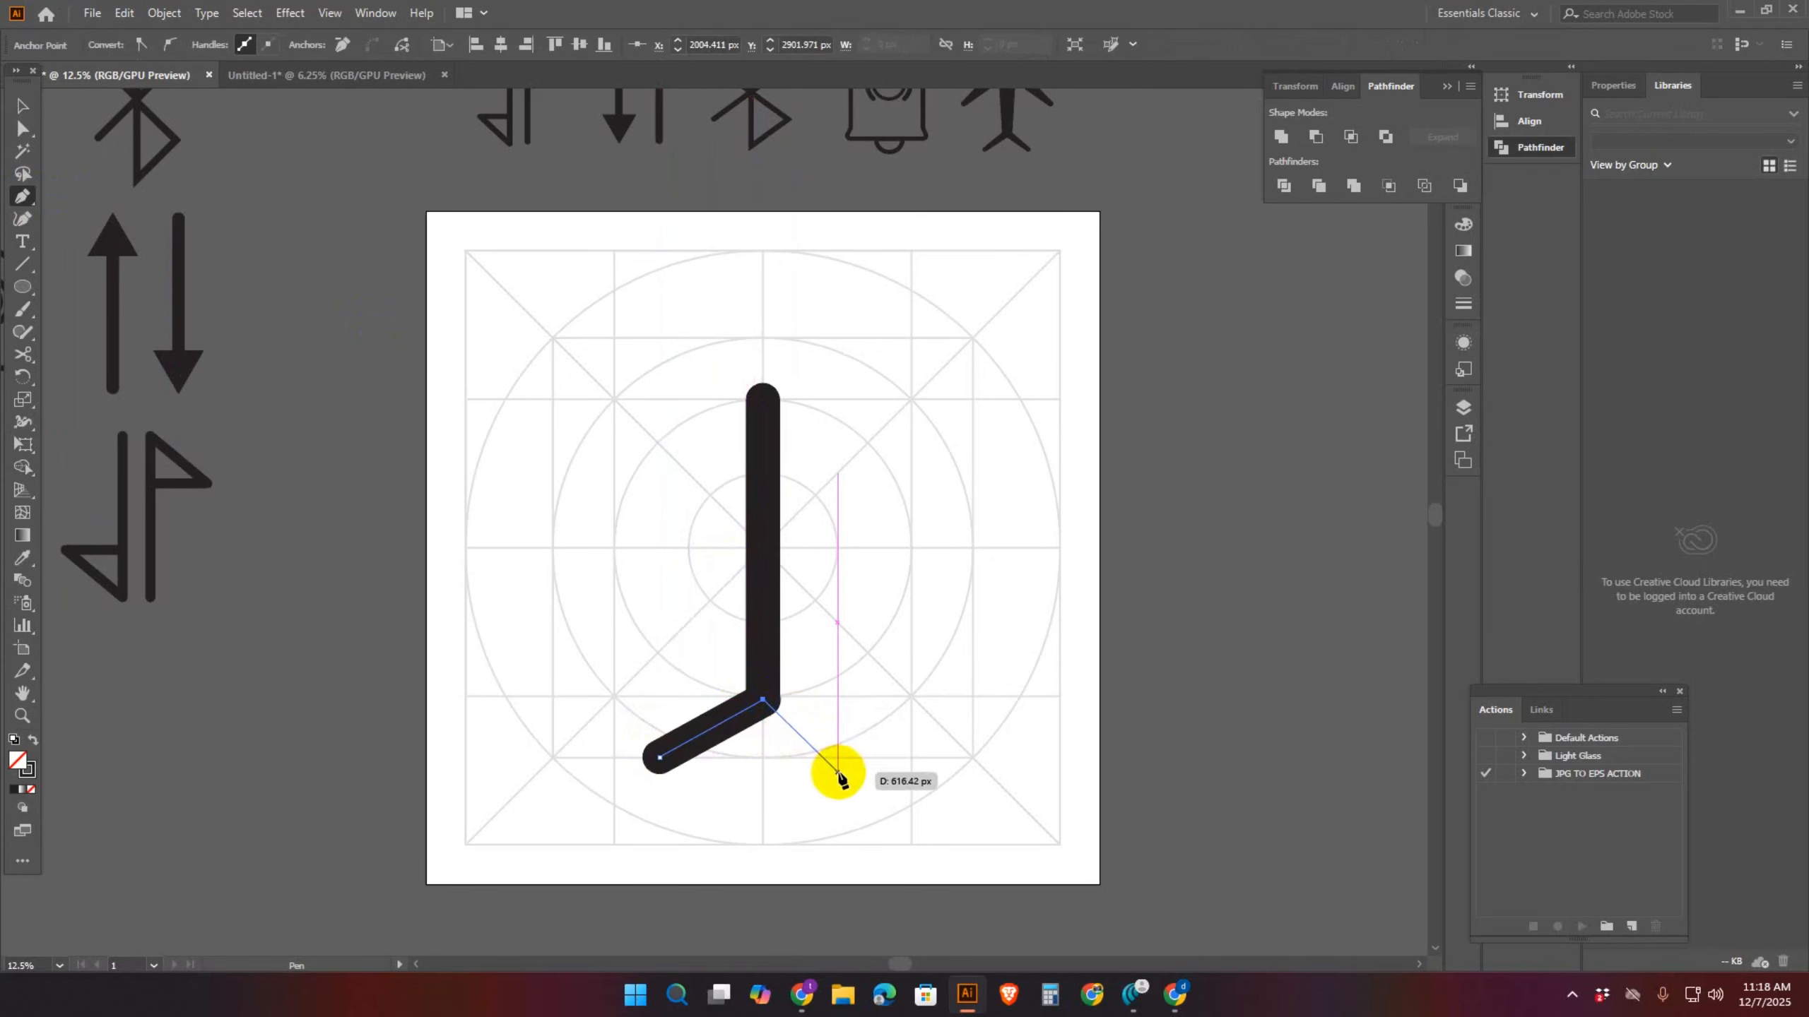
click(865, 756)
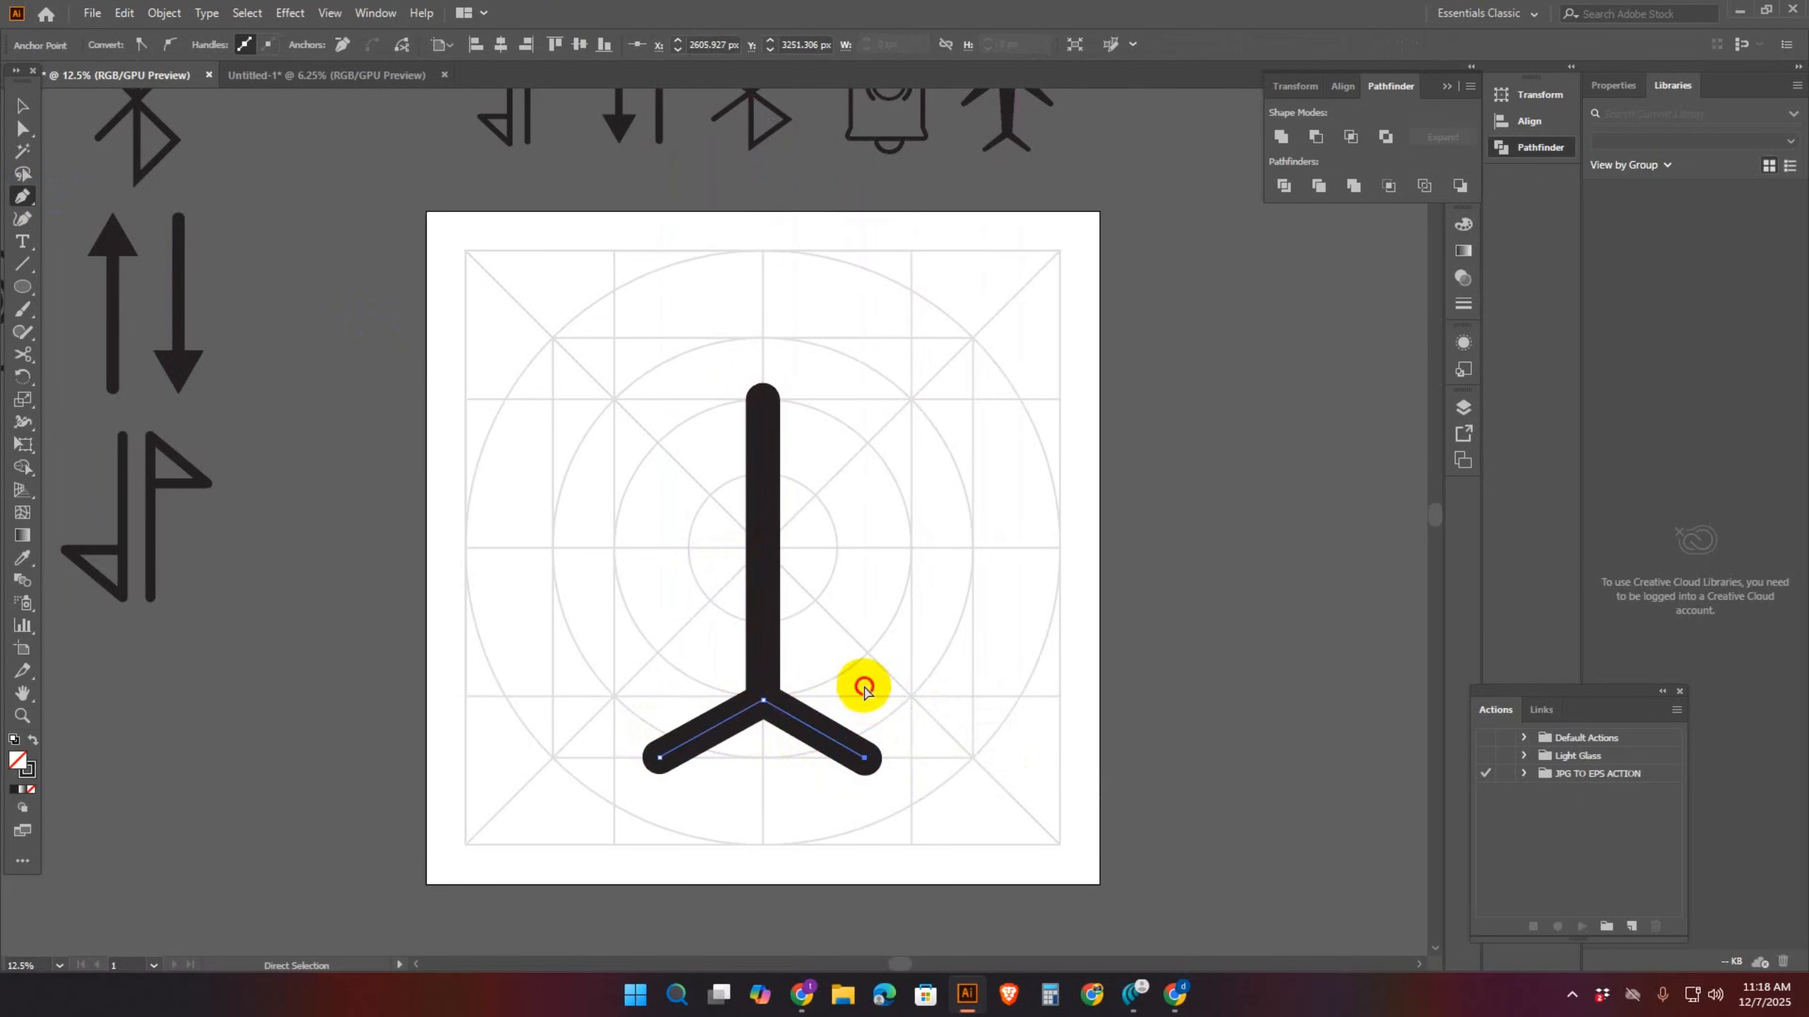
click(862, 762)
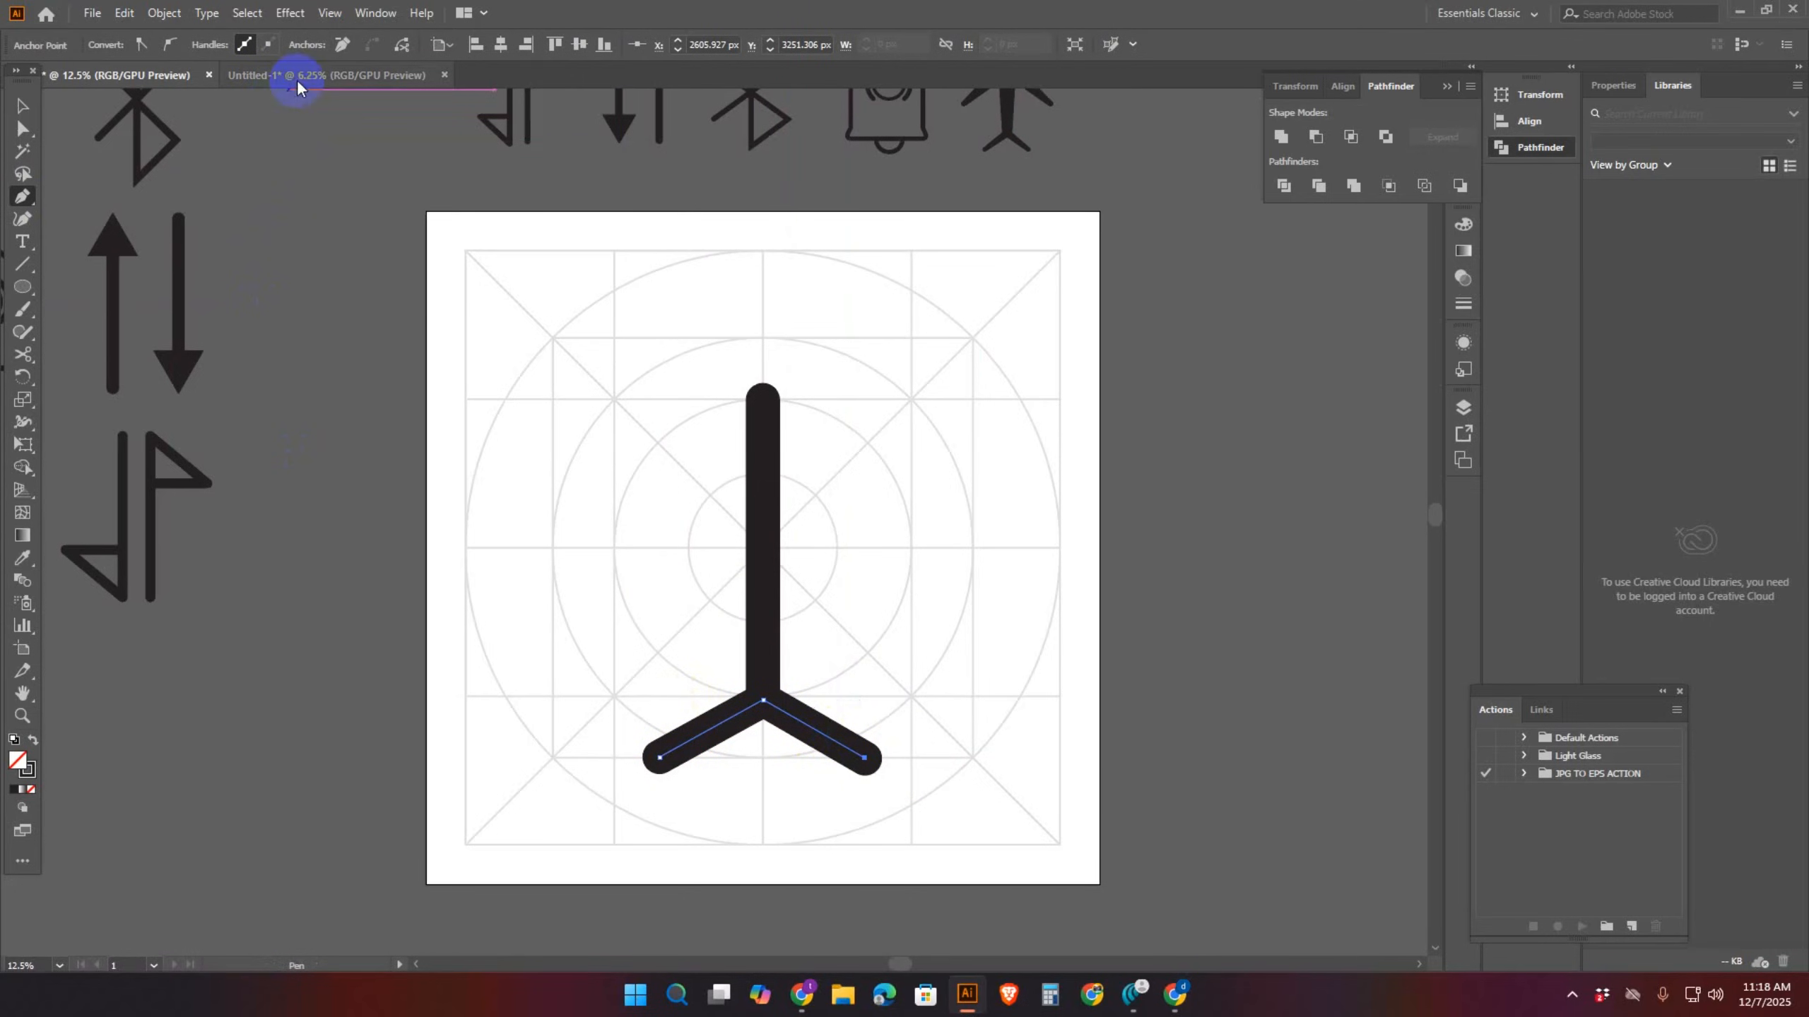
click(15, 108)
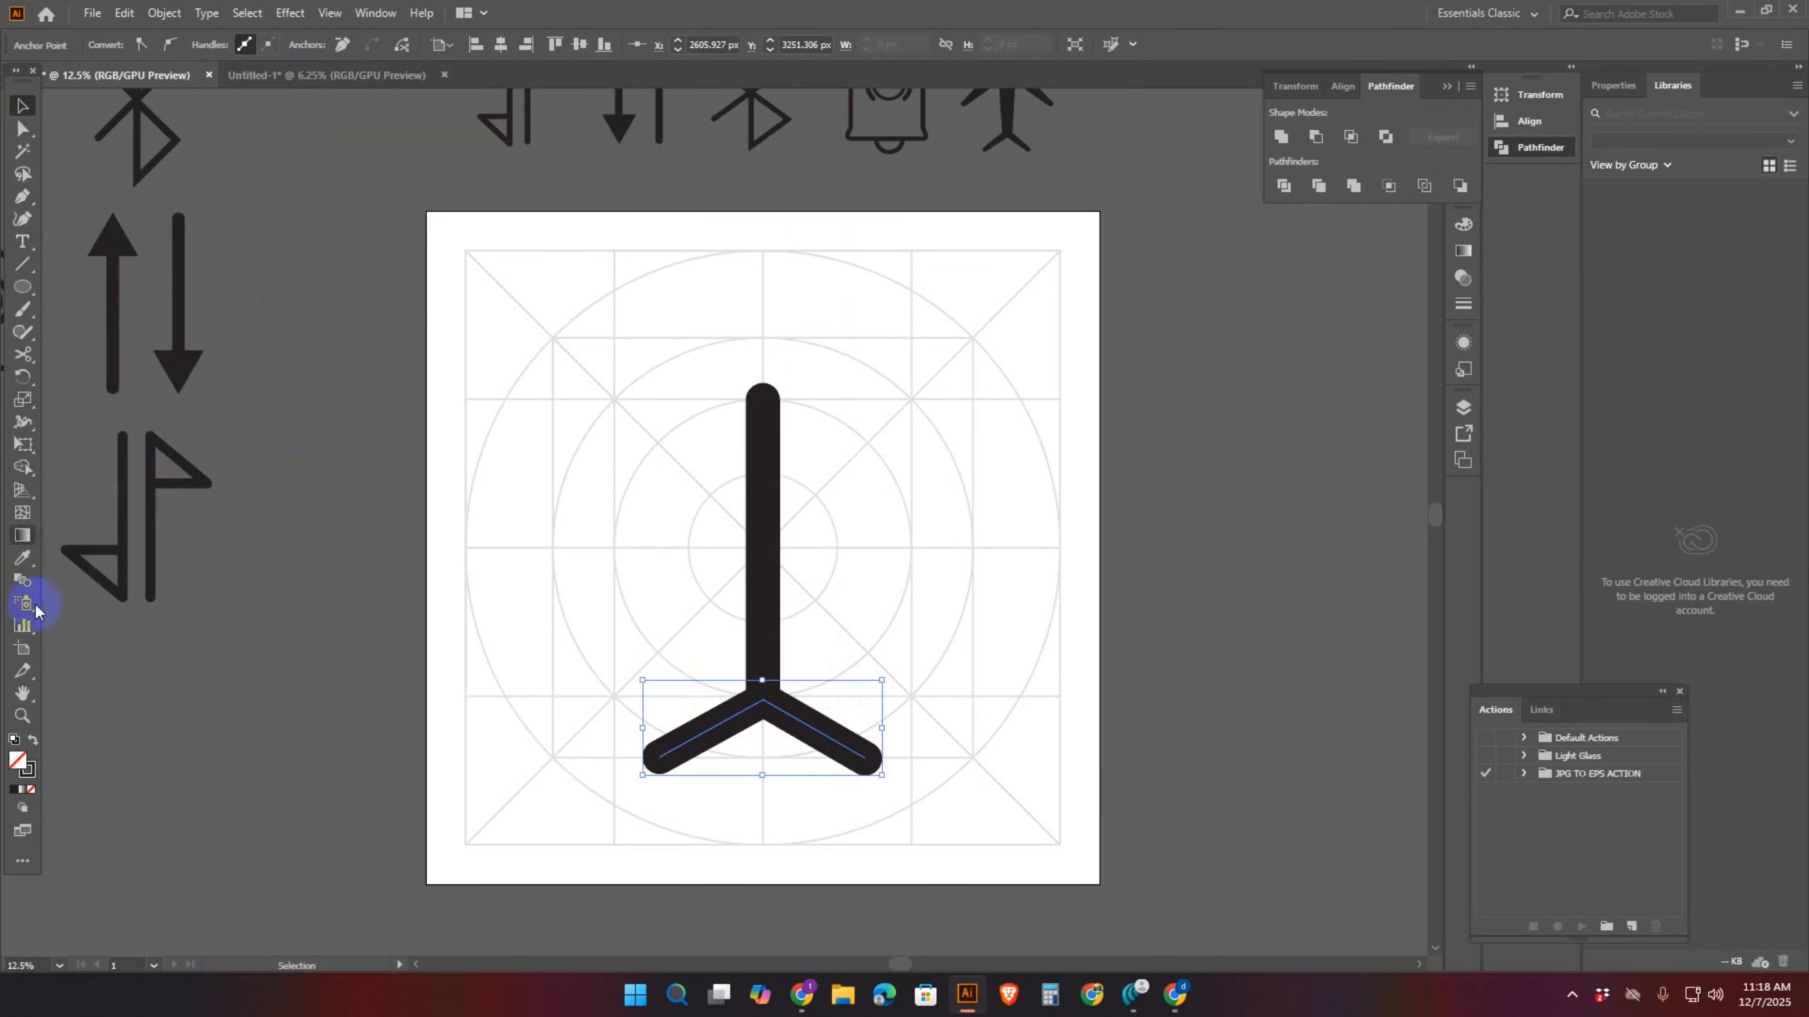
Set the stroke weight of the inverted-V tail path to 100 pt
key(F6)
click(766, 726)
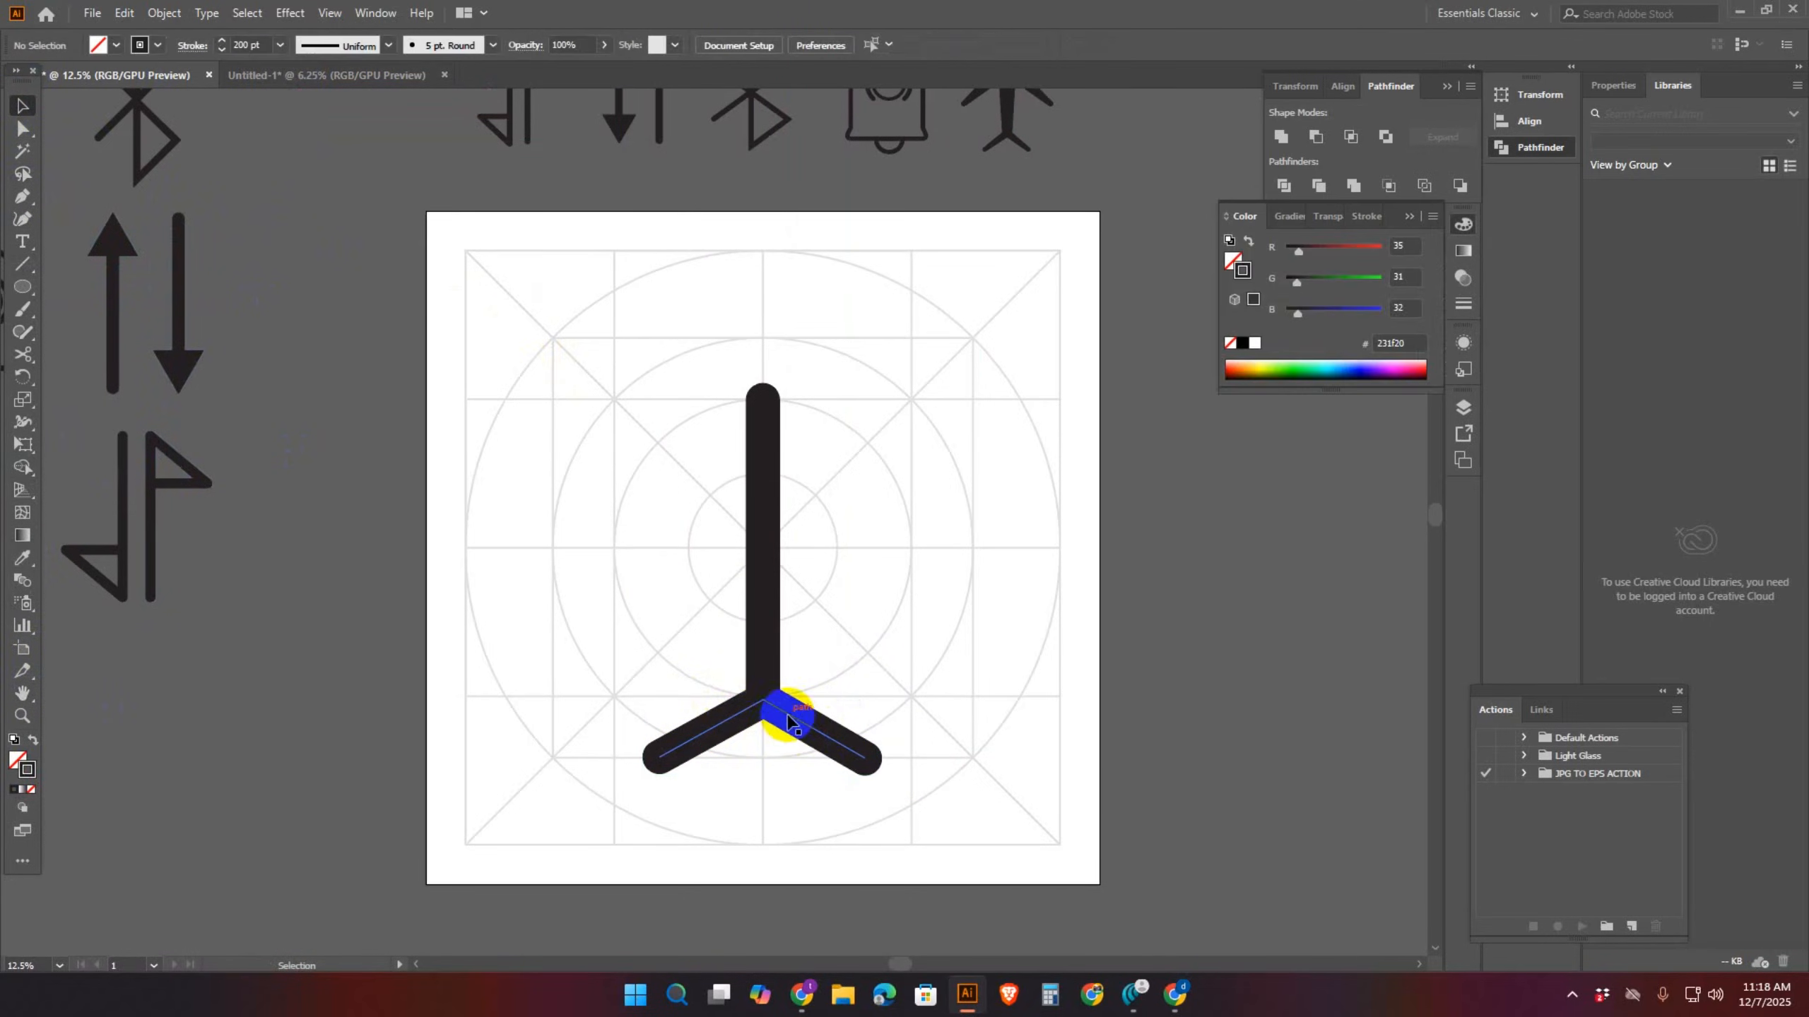
click(878, 744)
click(816, 742)
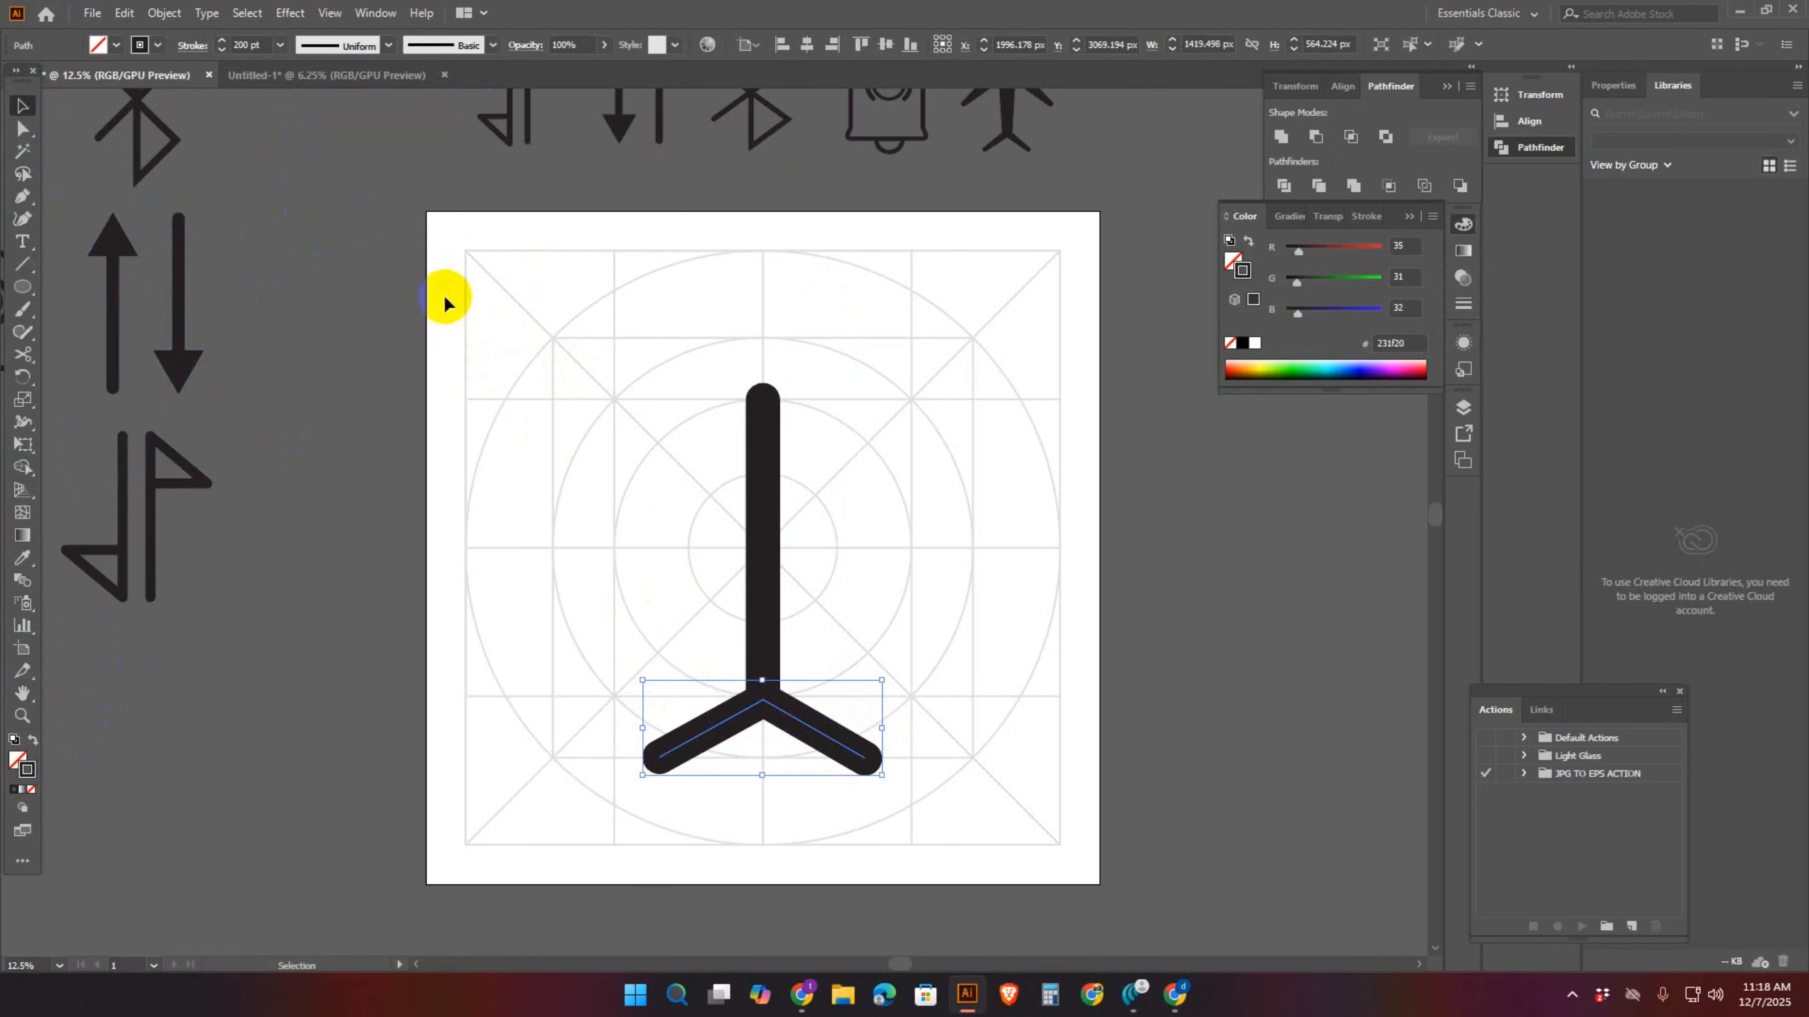
click(817, 742)
click(828, 743)
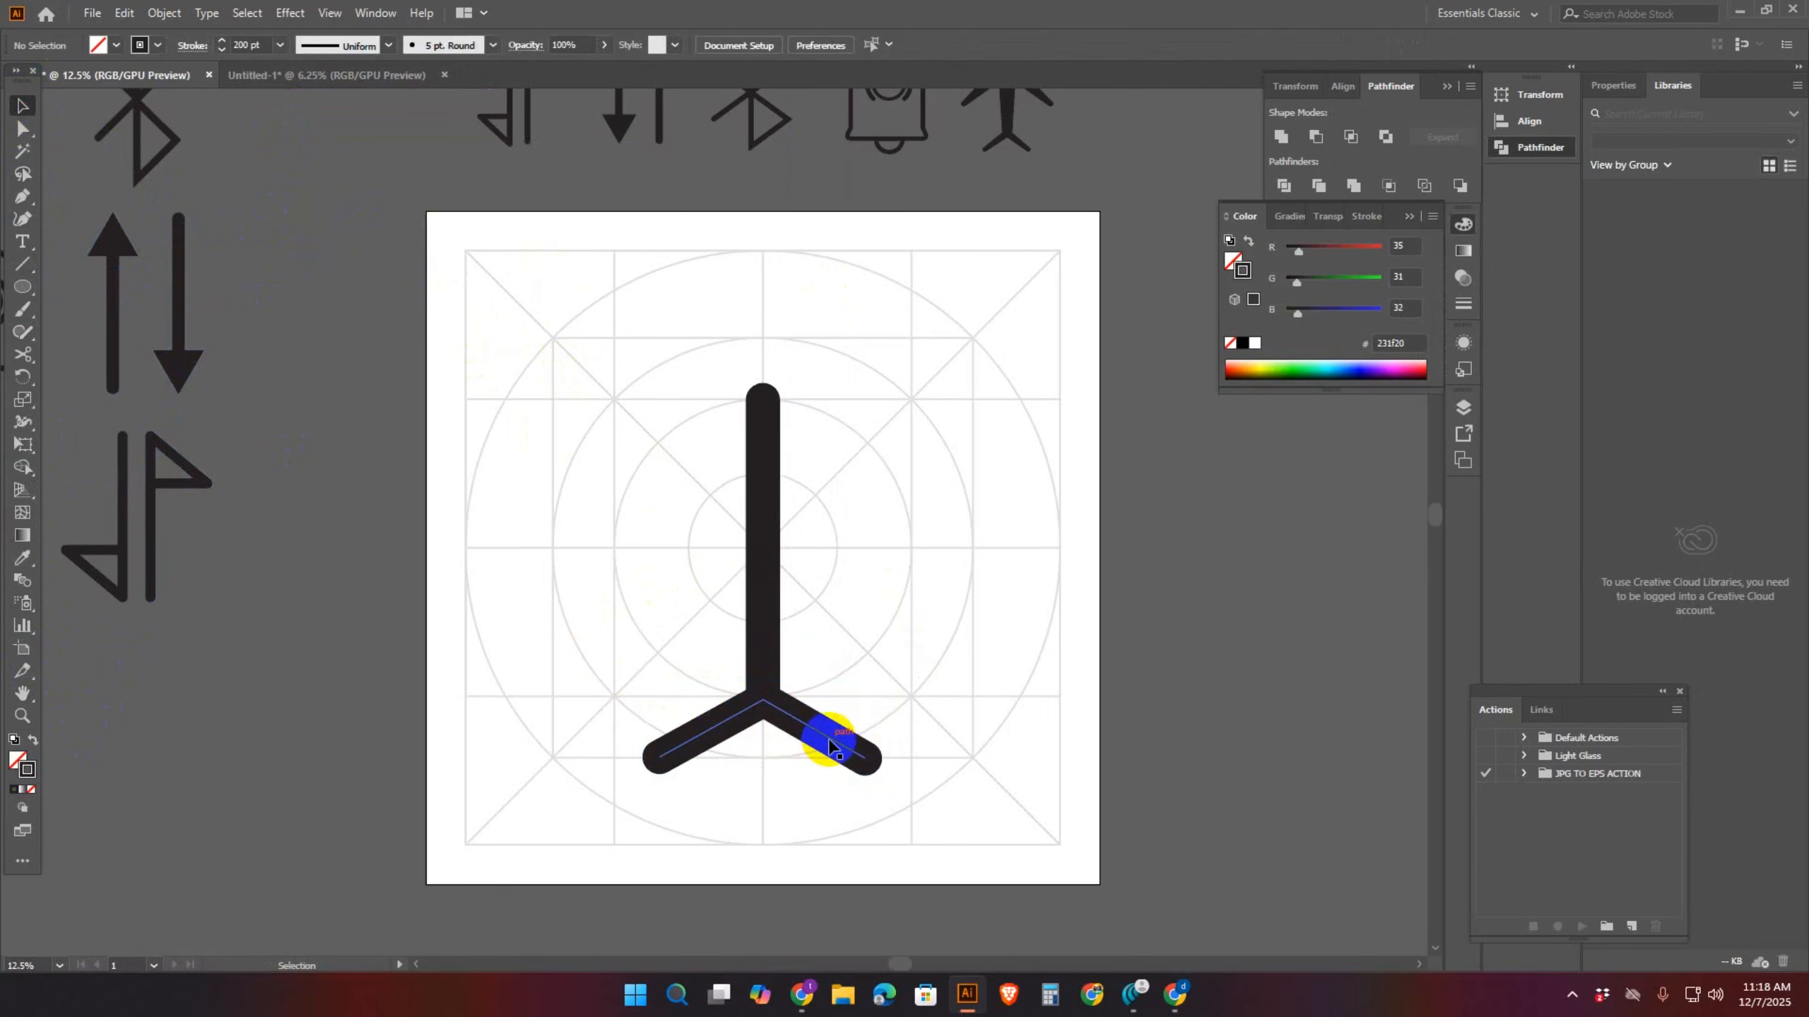
click(828, 743)
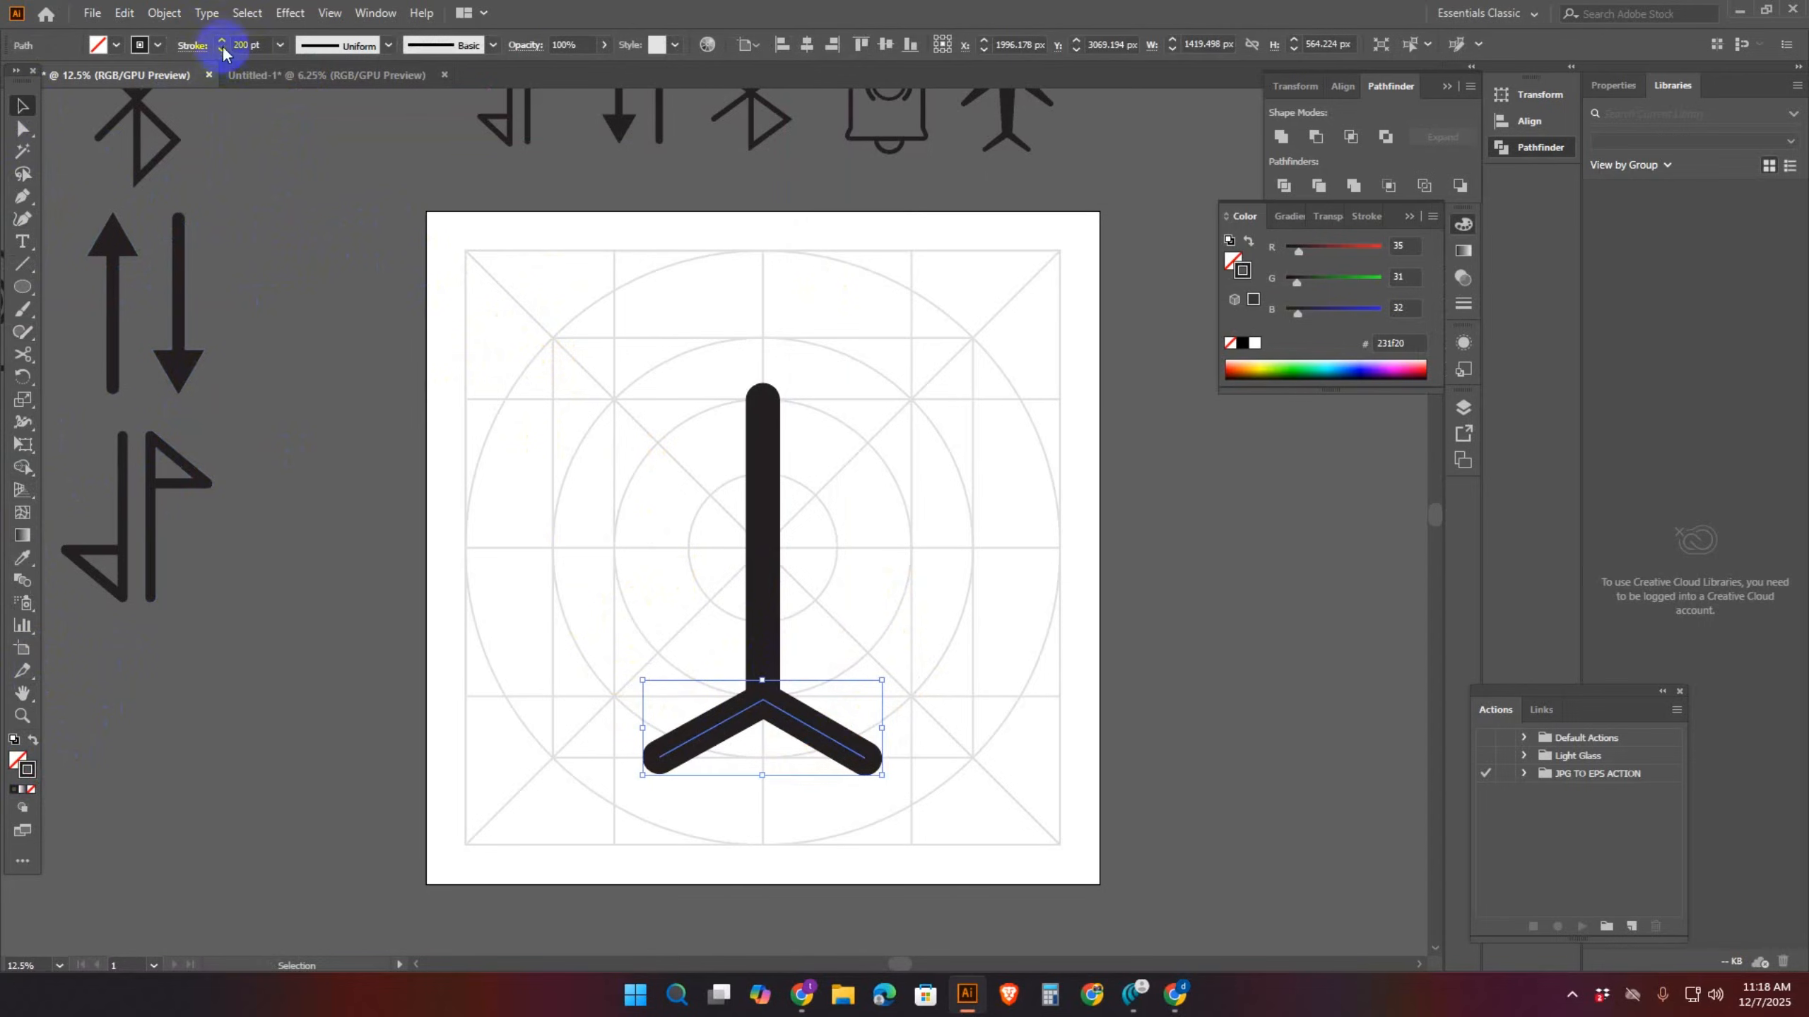
drag(265, 46, 246, 73)
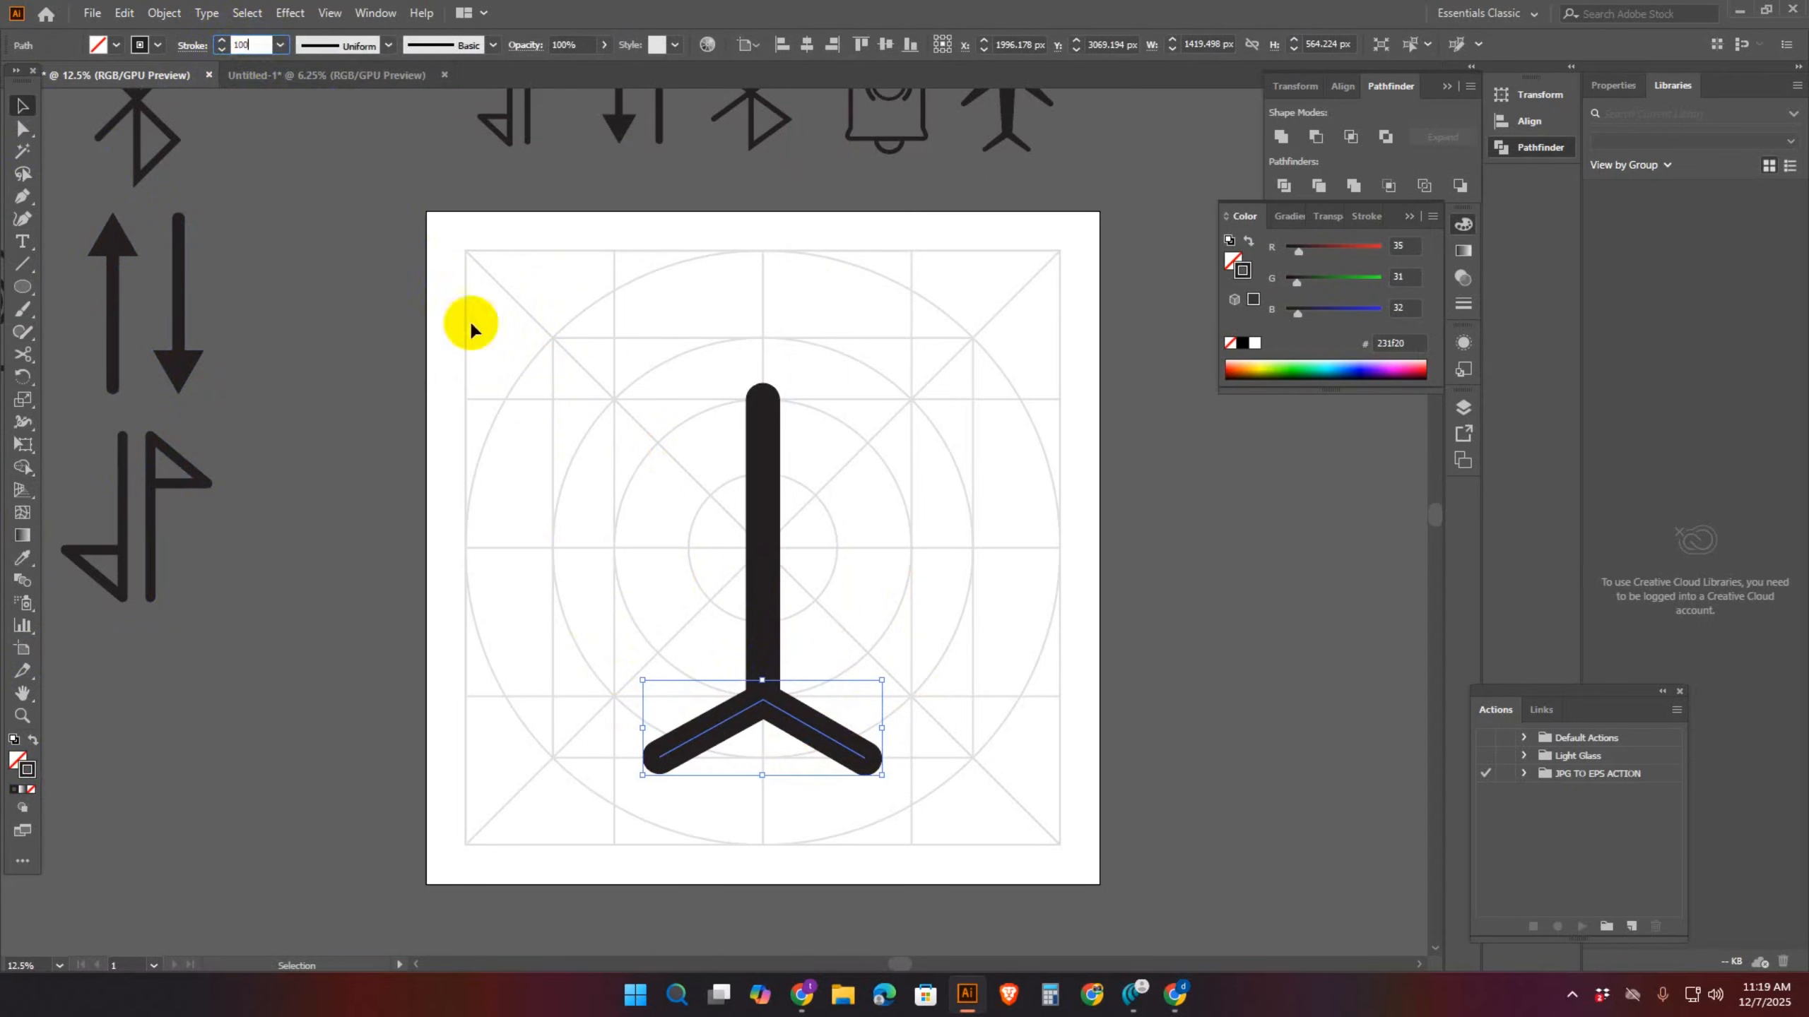
text(100)
key(Return)
click(929, 591)
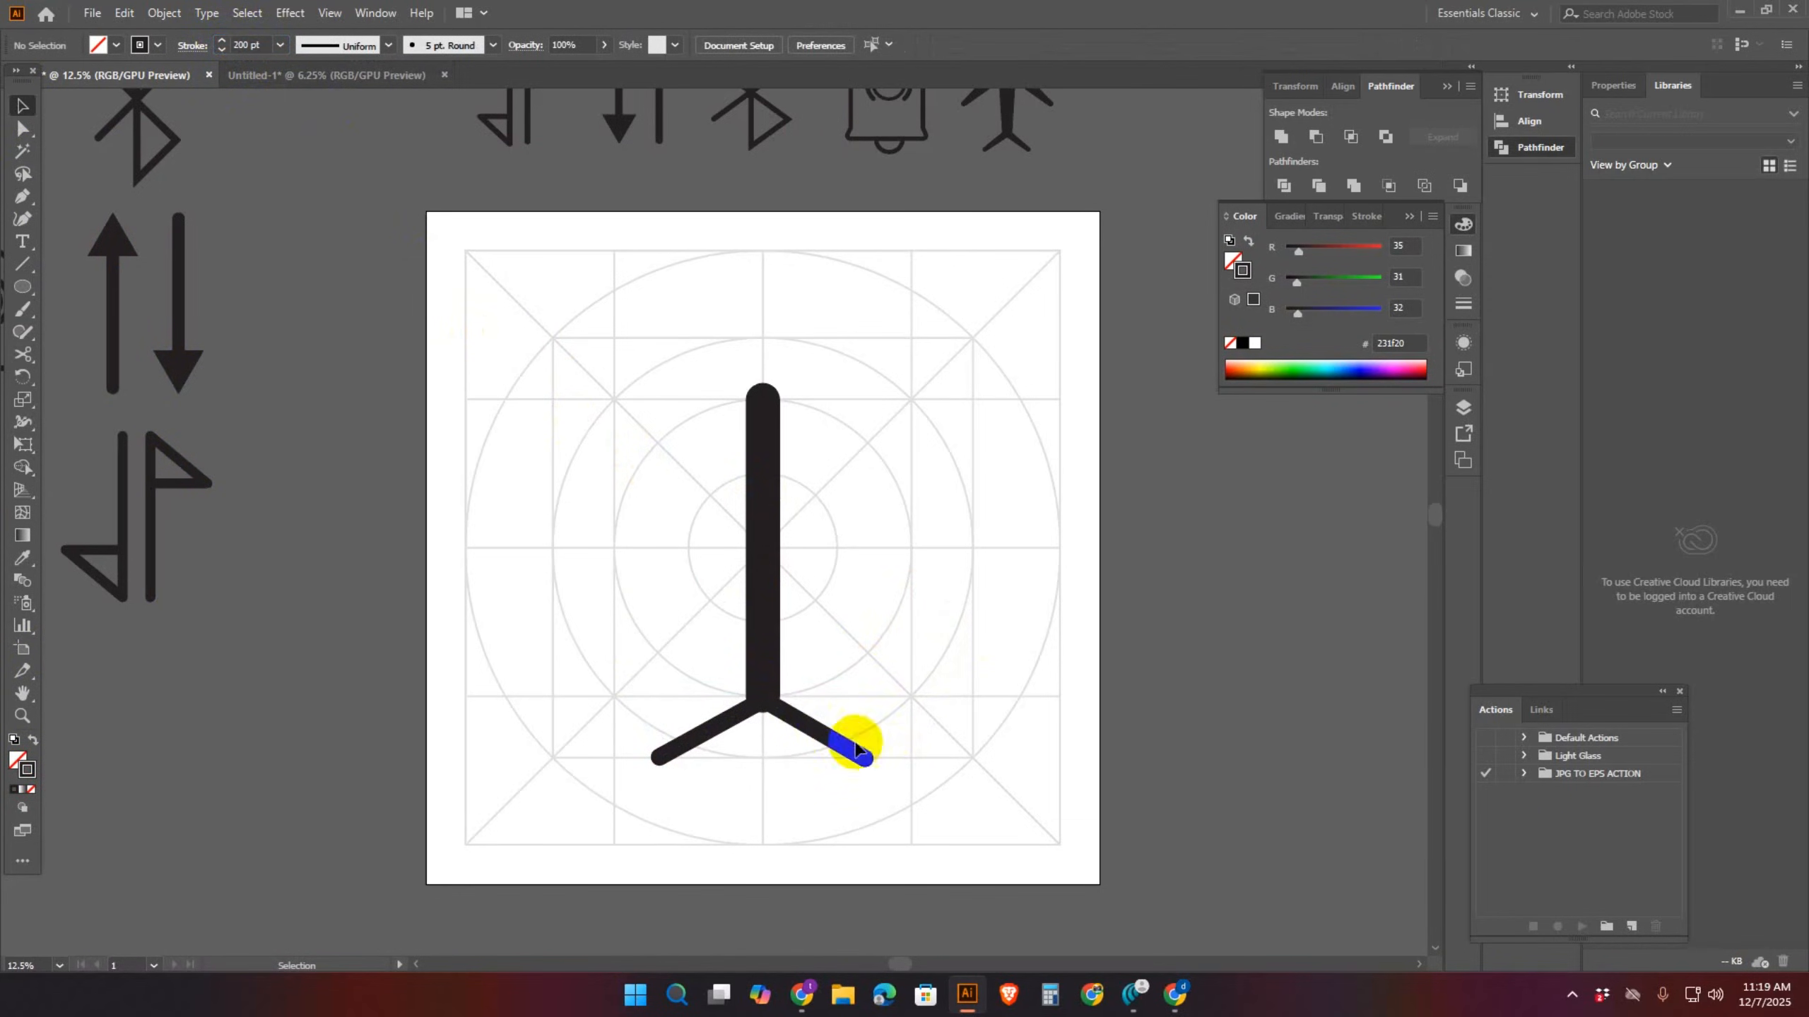
Draw symmetrical swept-back wings about 1963 px wide including the 200 pt stroke, with the peak on the upper part of the vertical line
drag(840, 424, 809, 513)
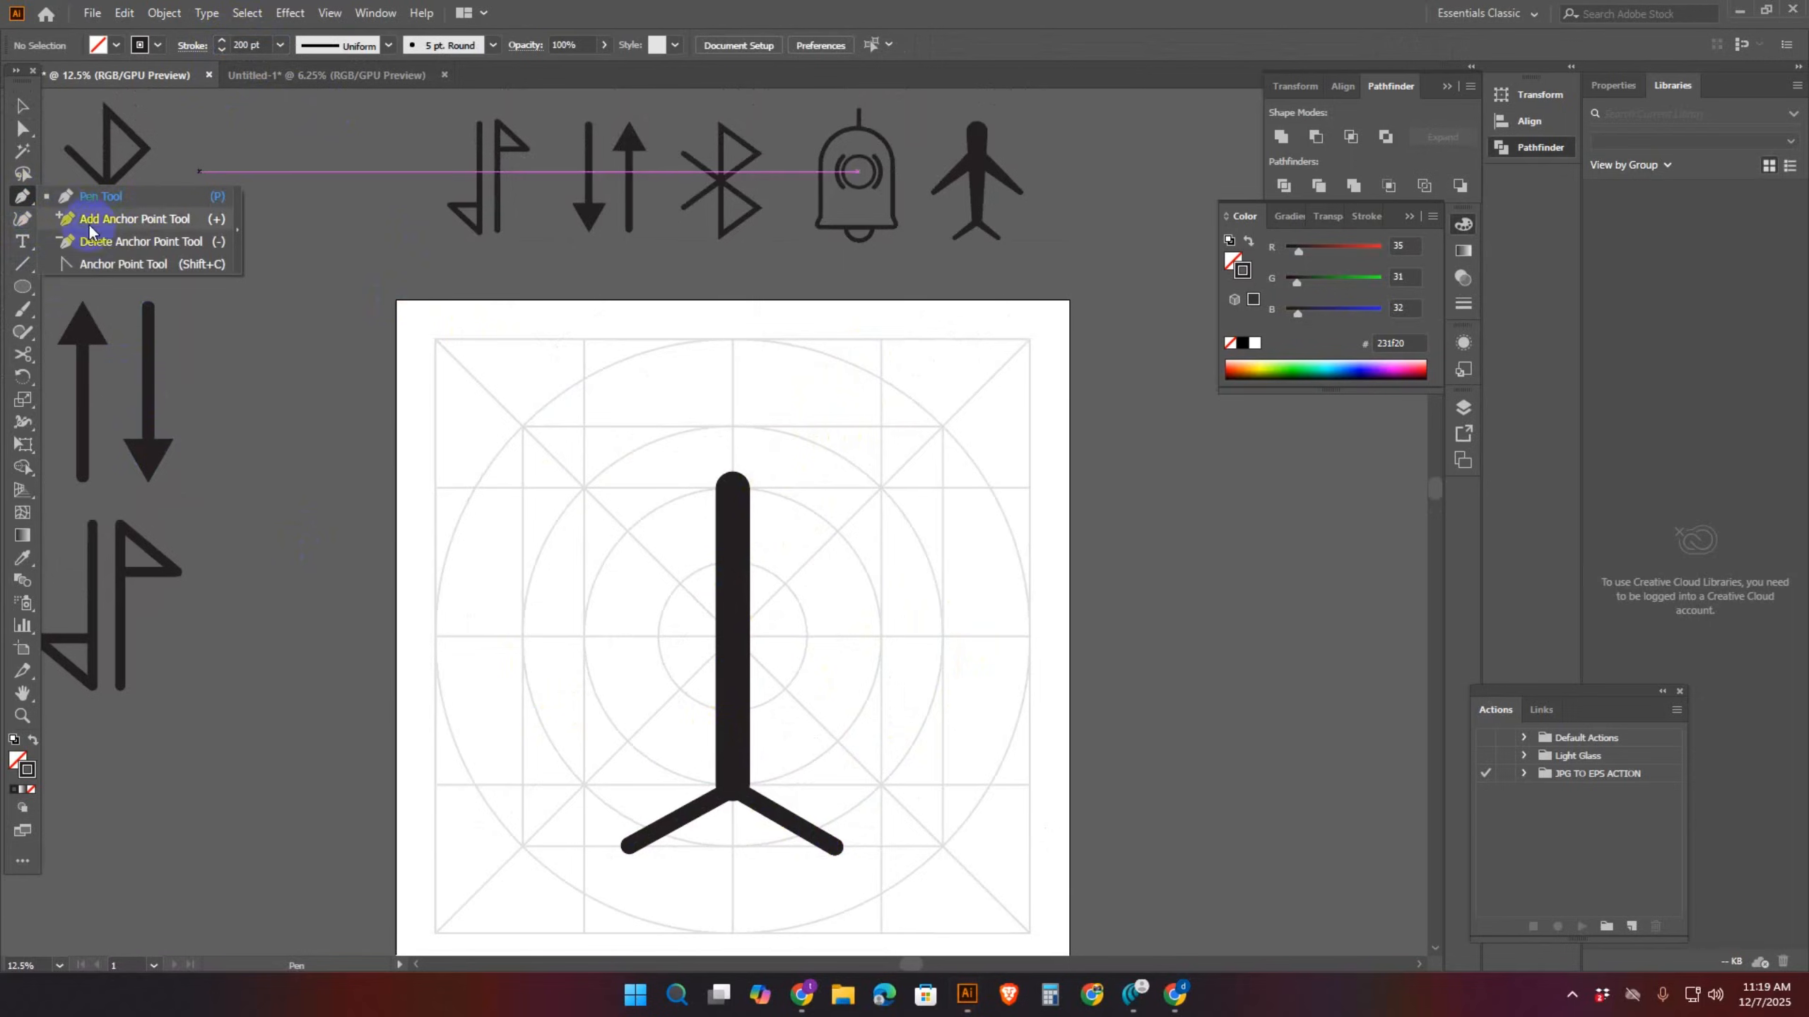
click(106, 191)
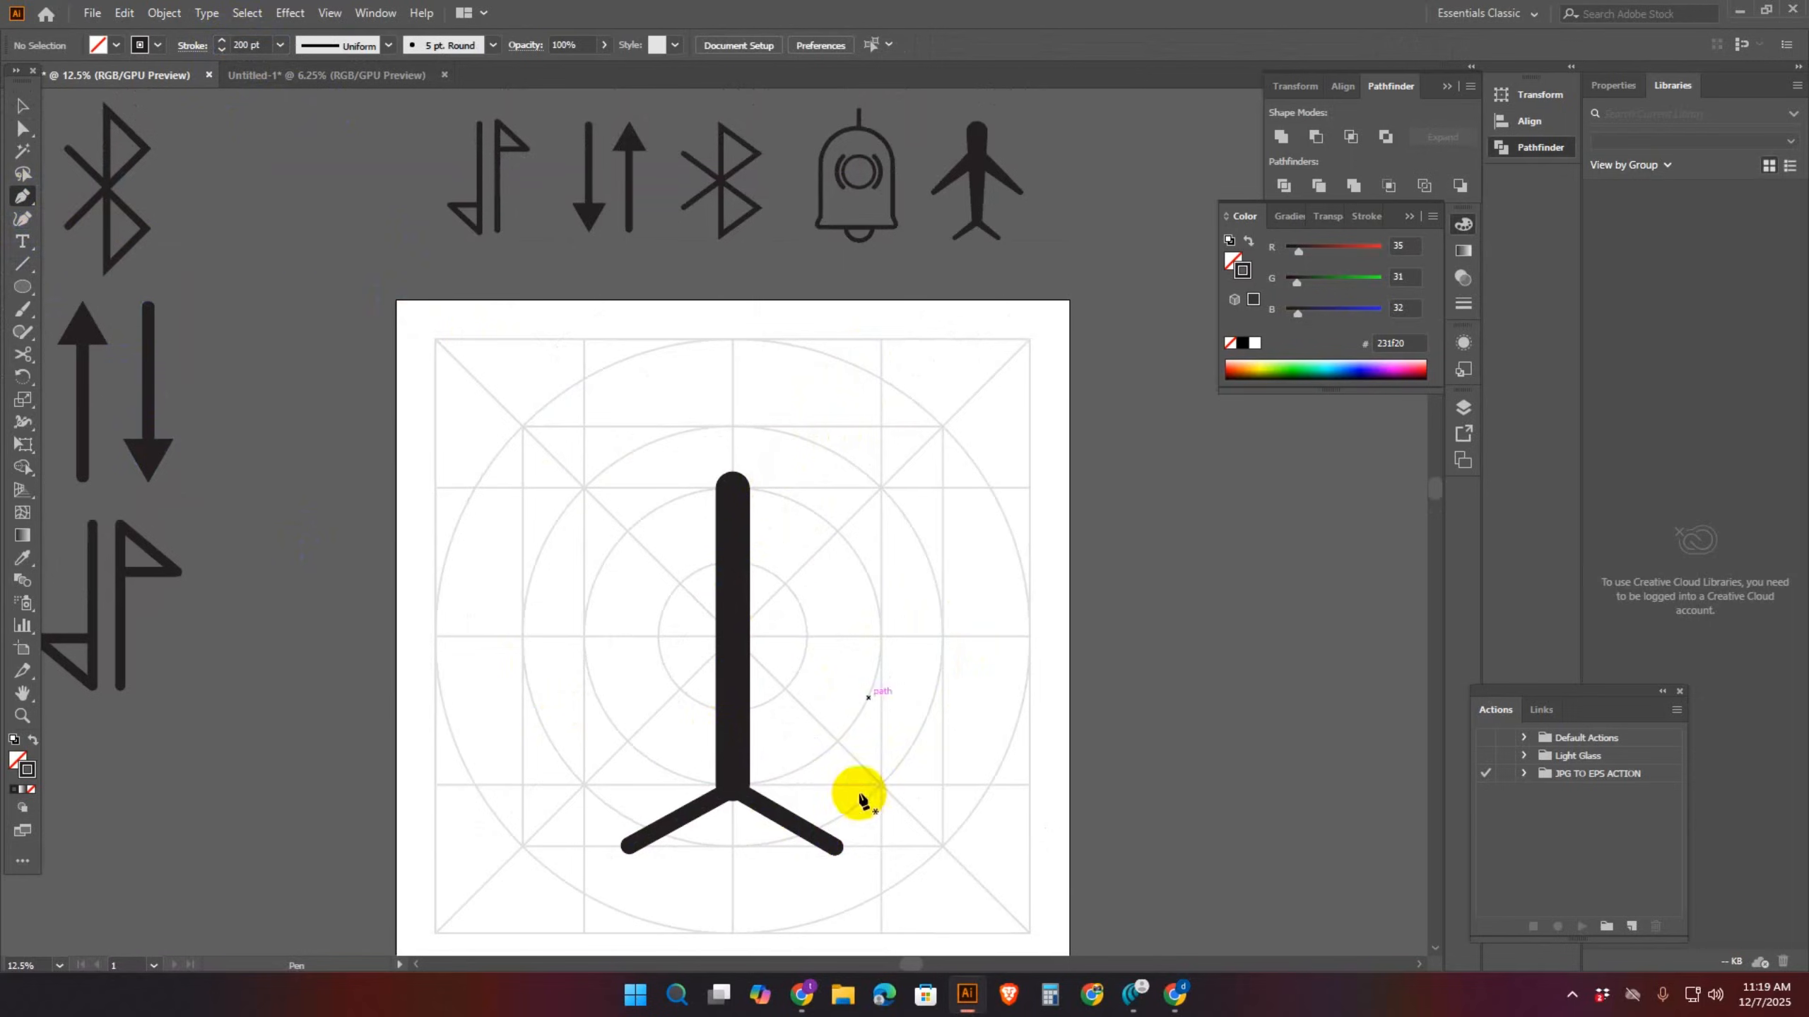
click(584, 691)
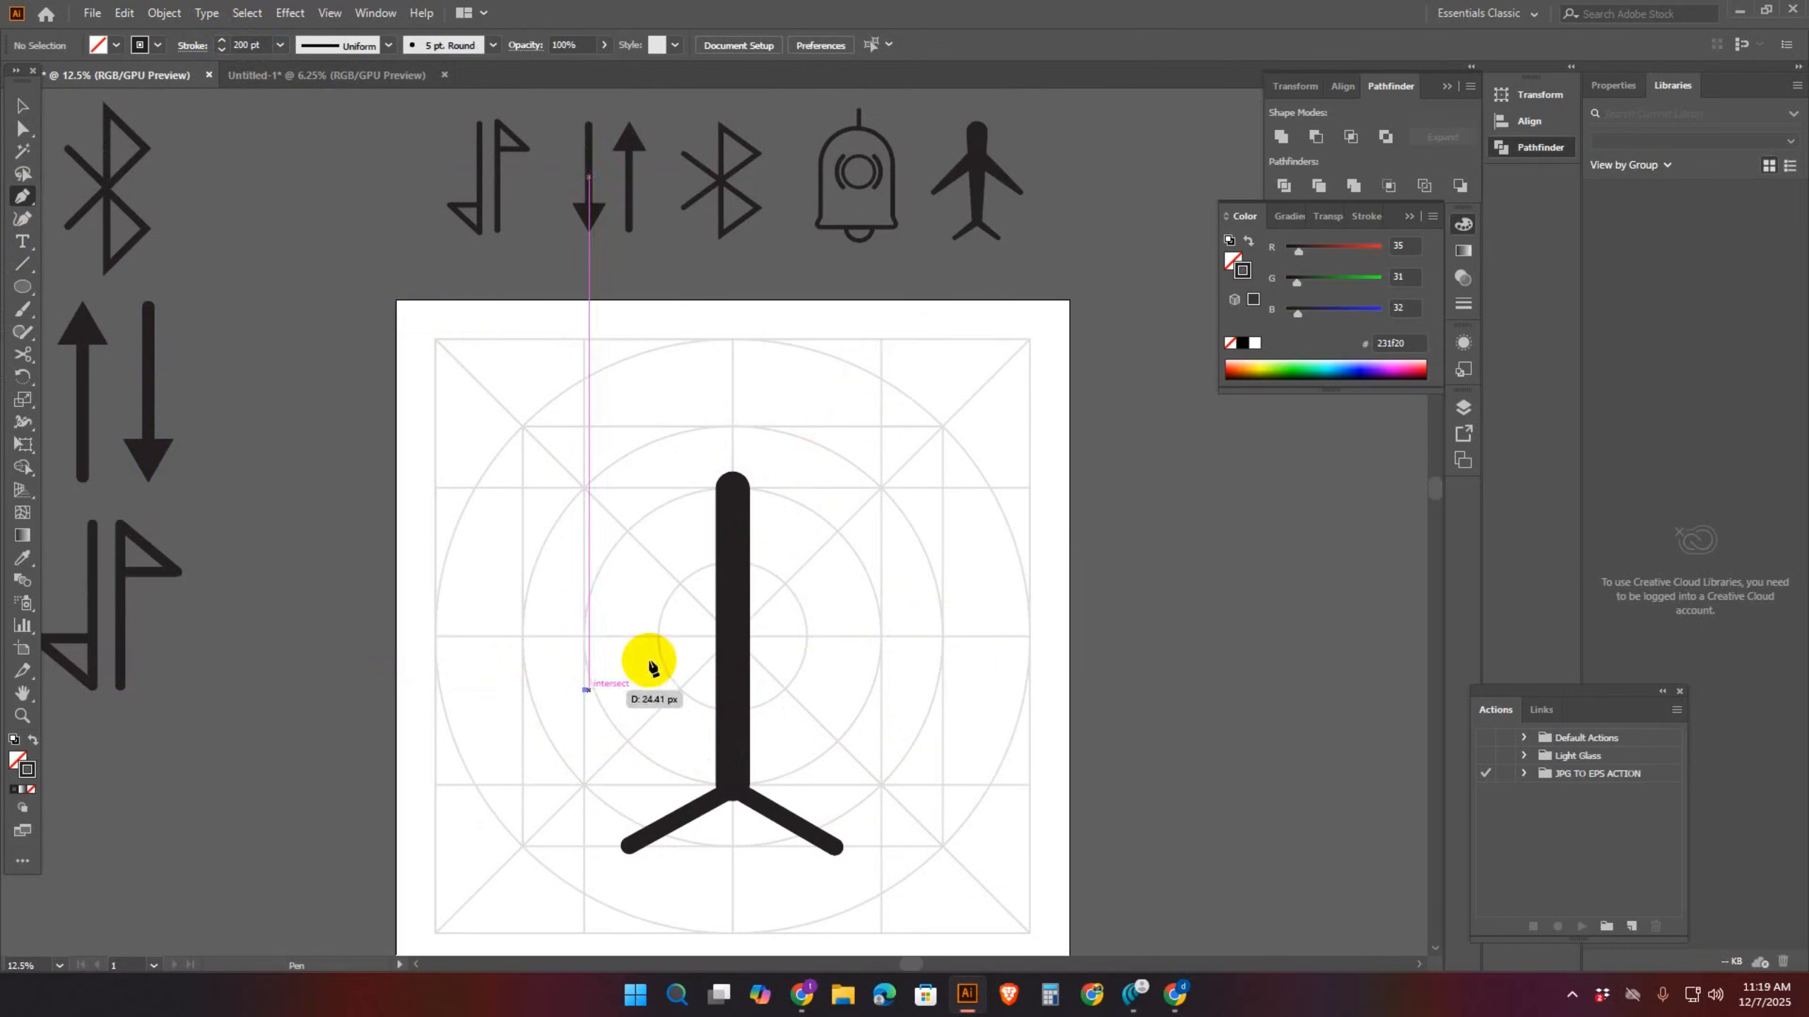
click(736, 558)
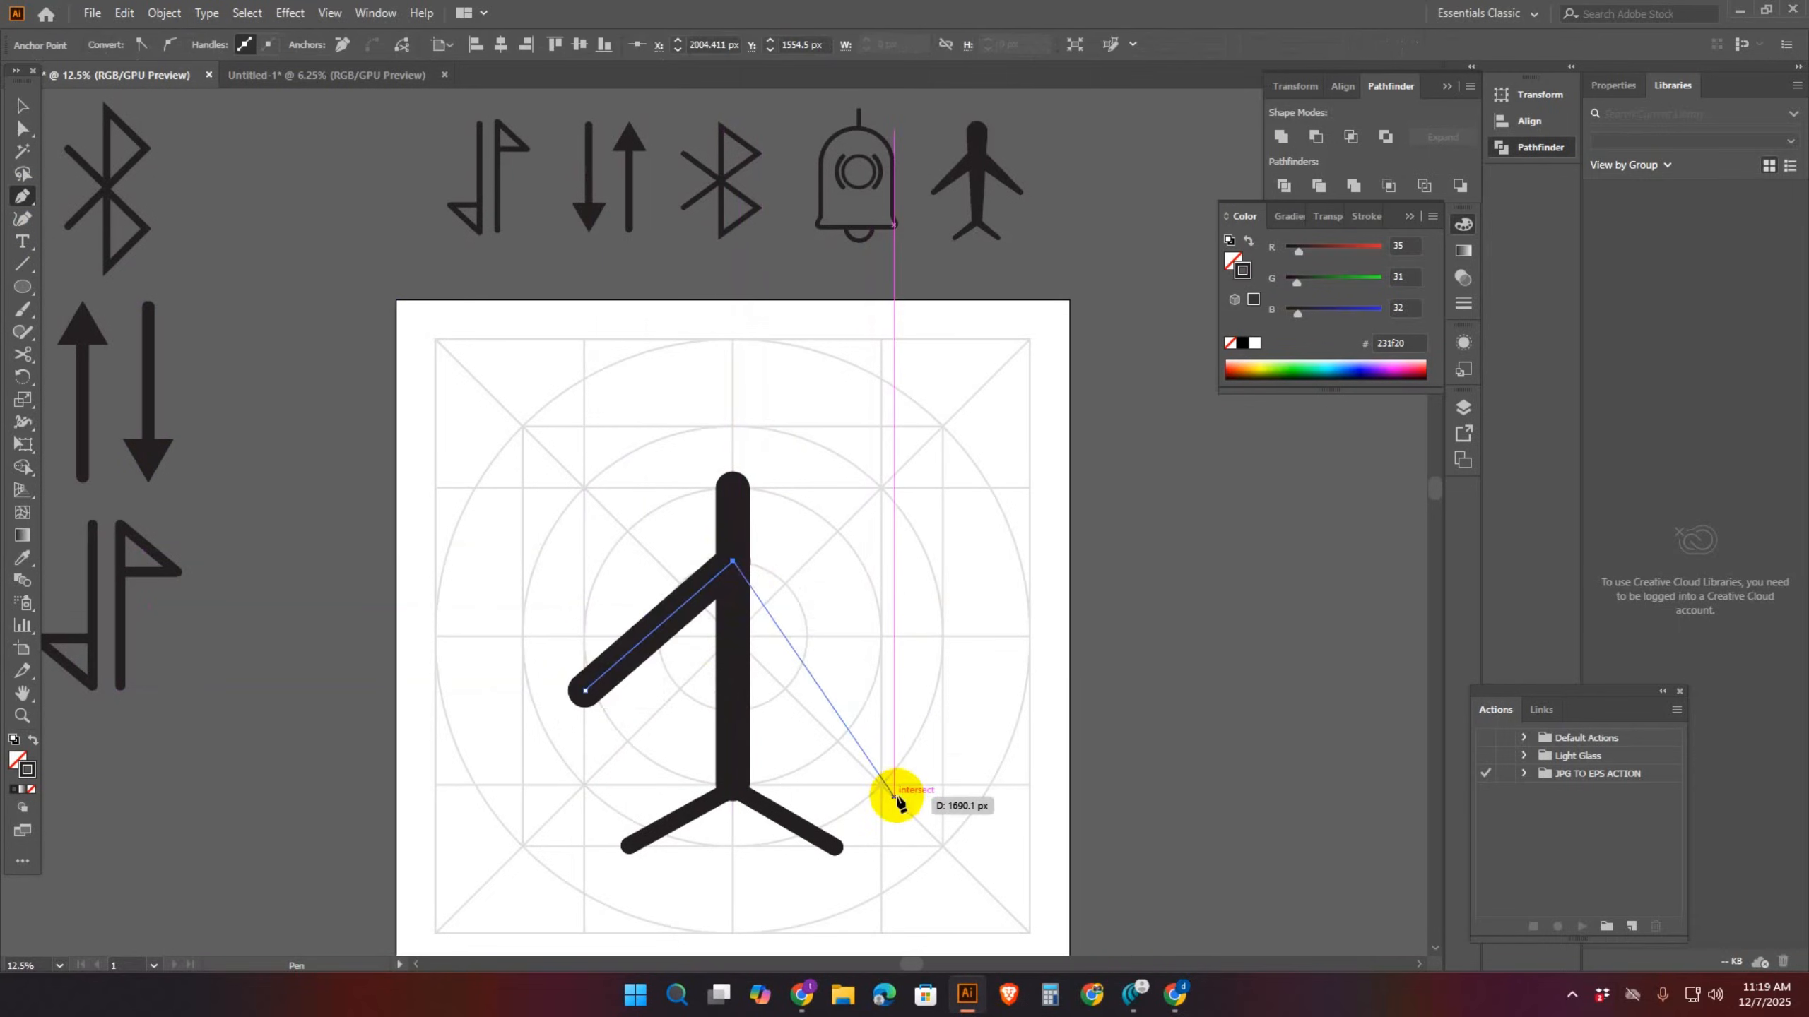
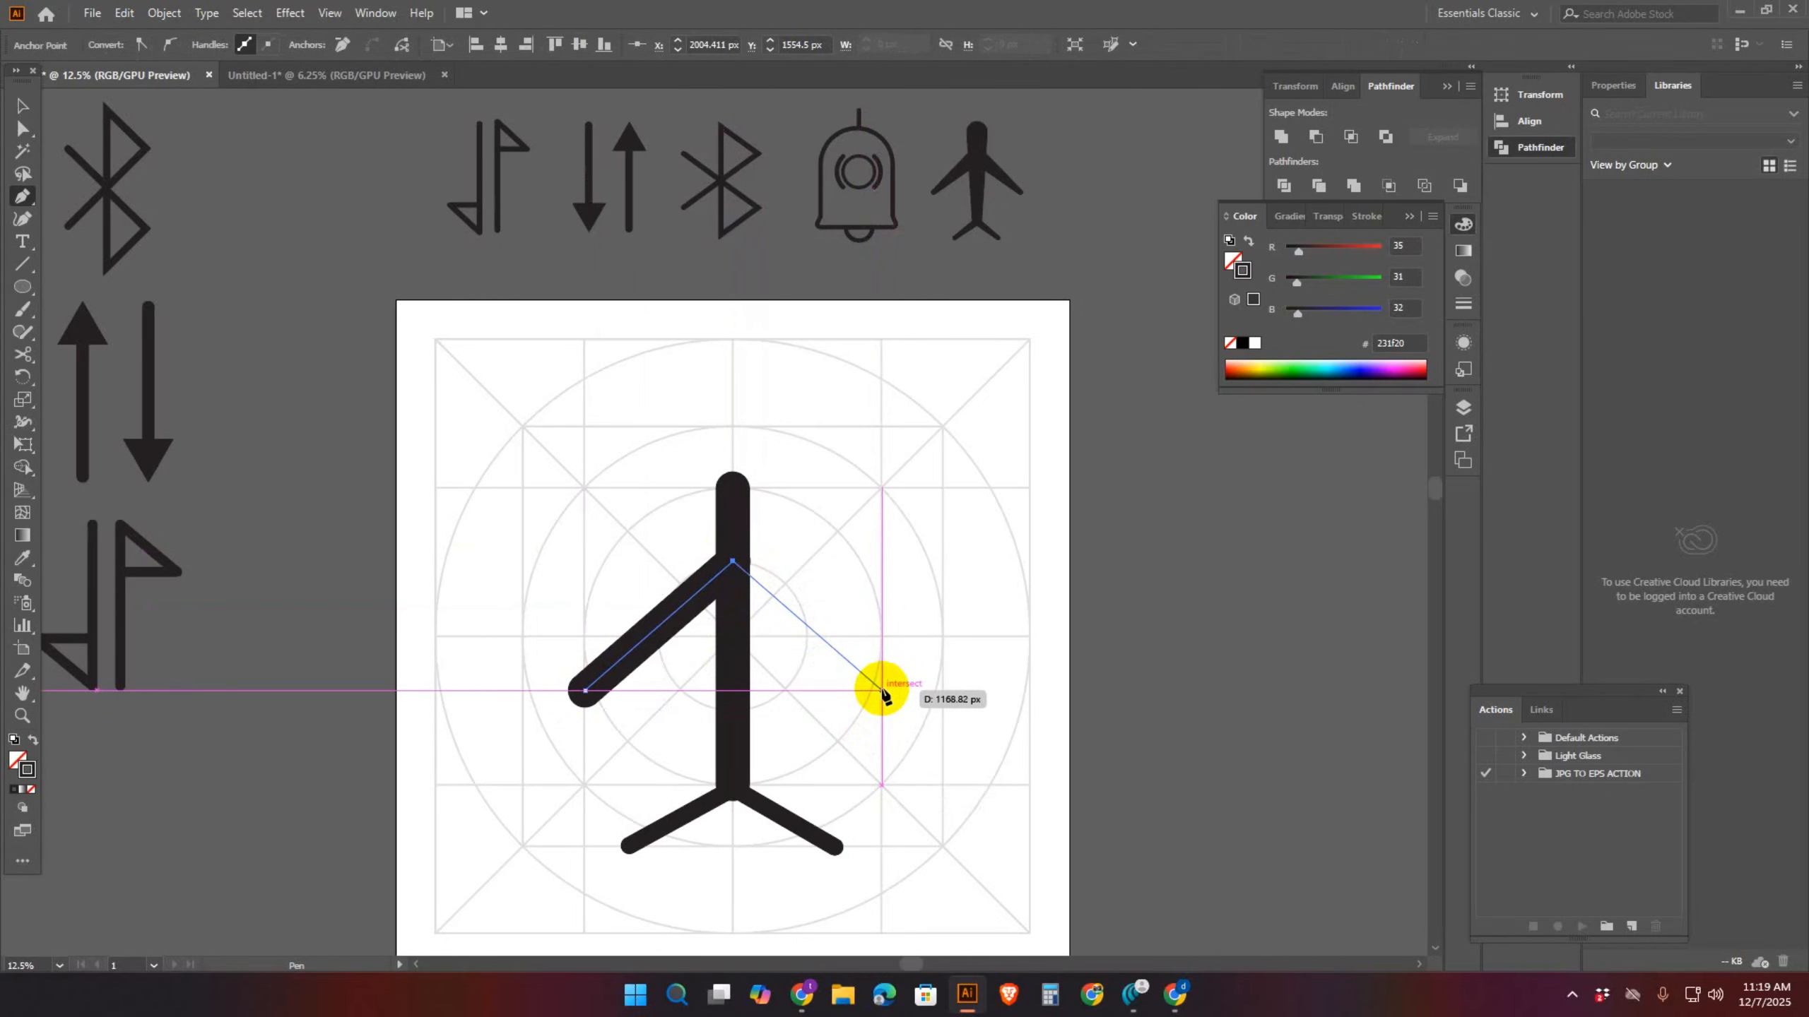
click(882, 689)
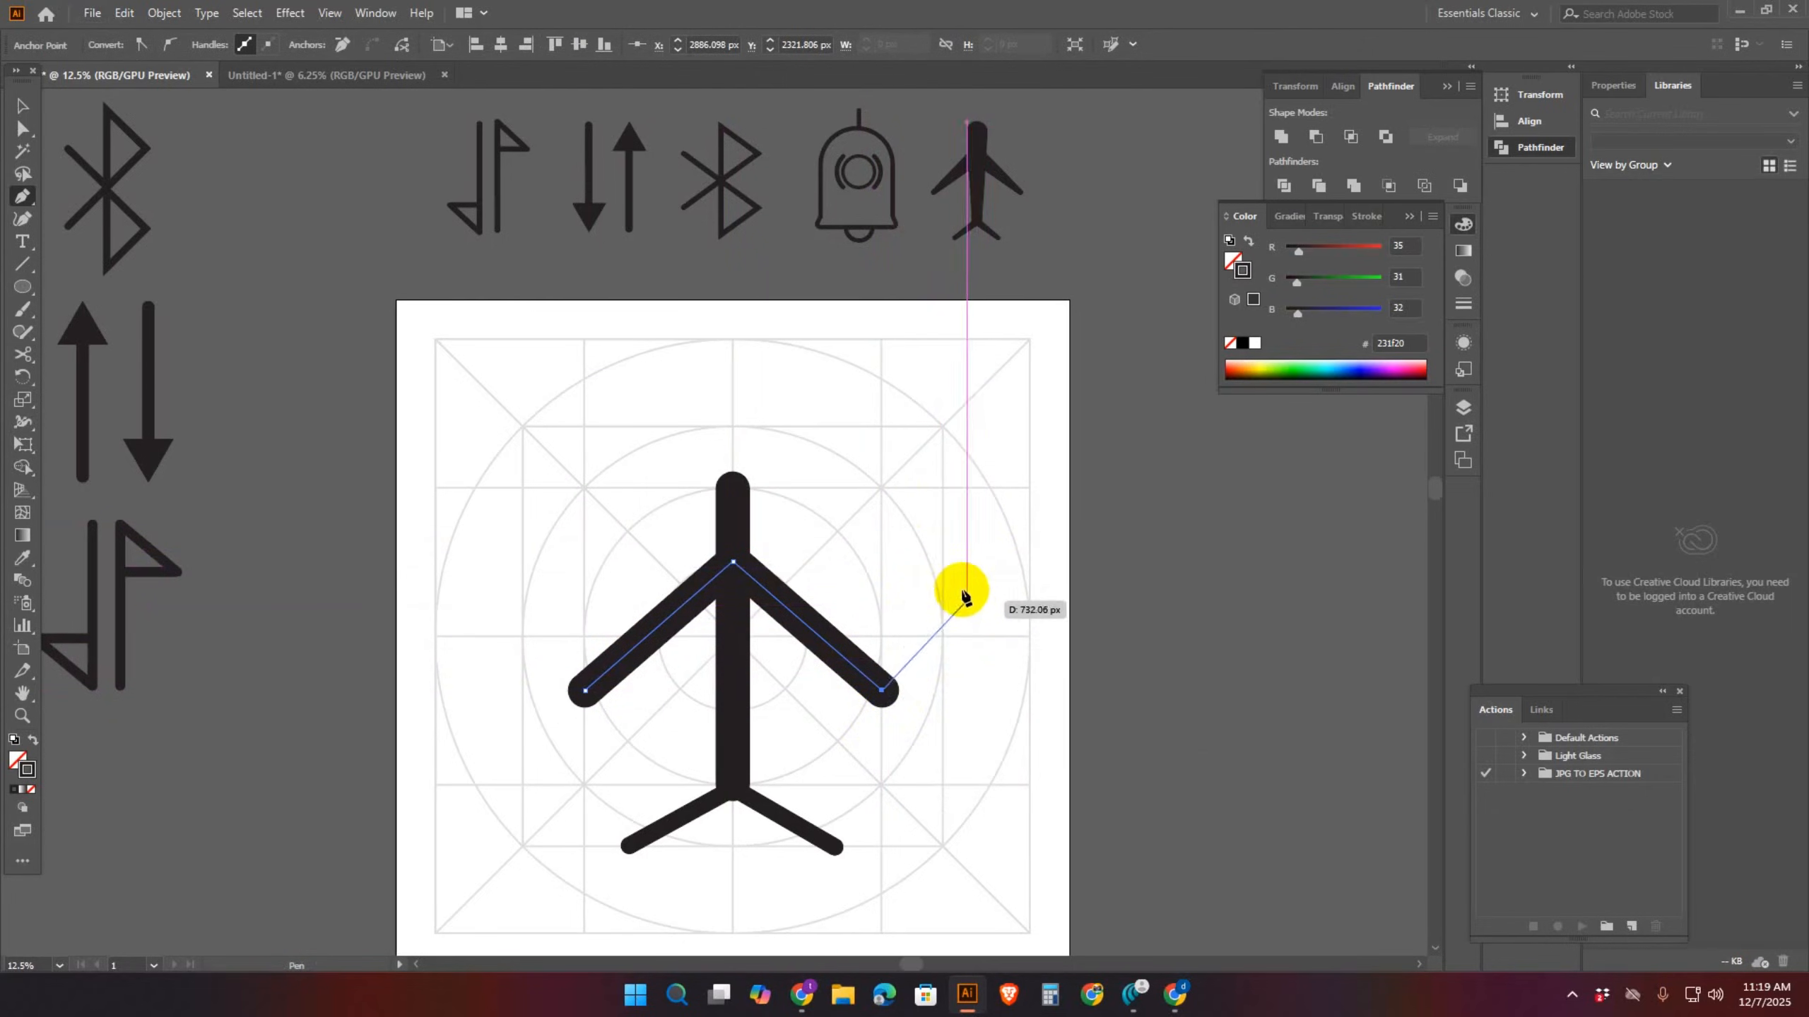
key(alt)
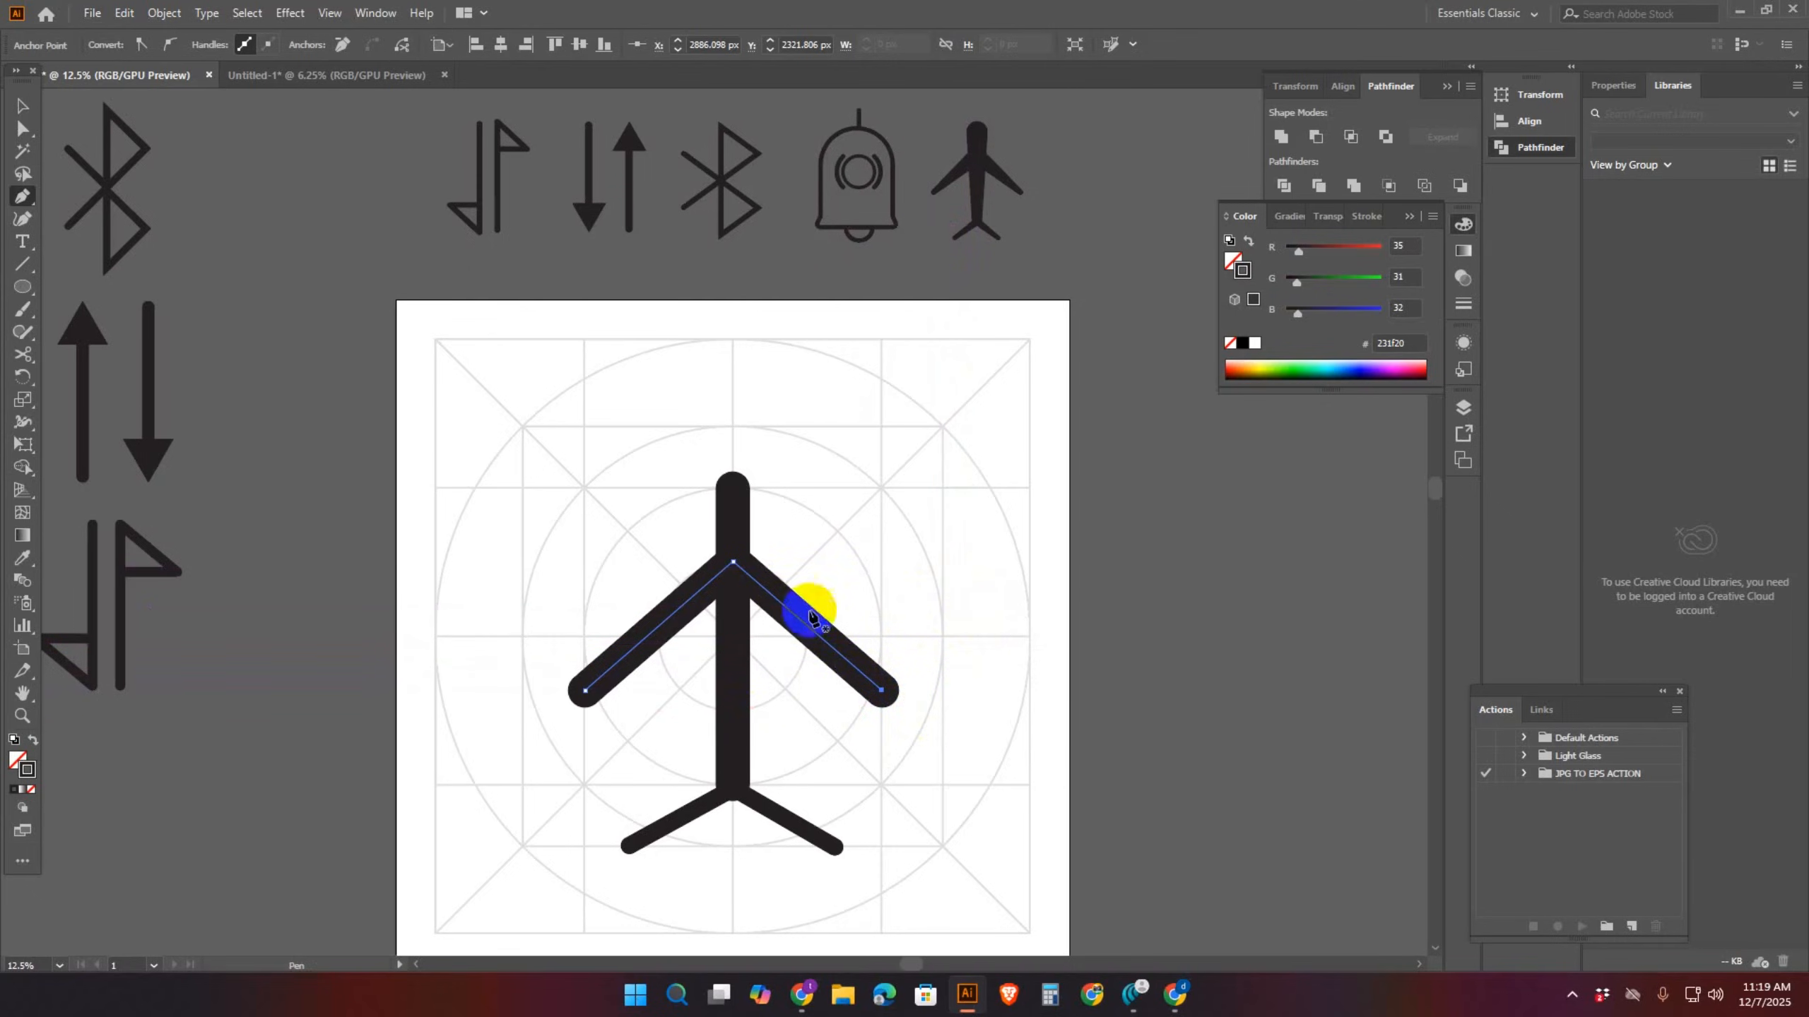
scroll(1029, 191, up, 2)
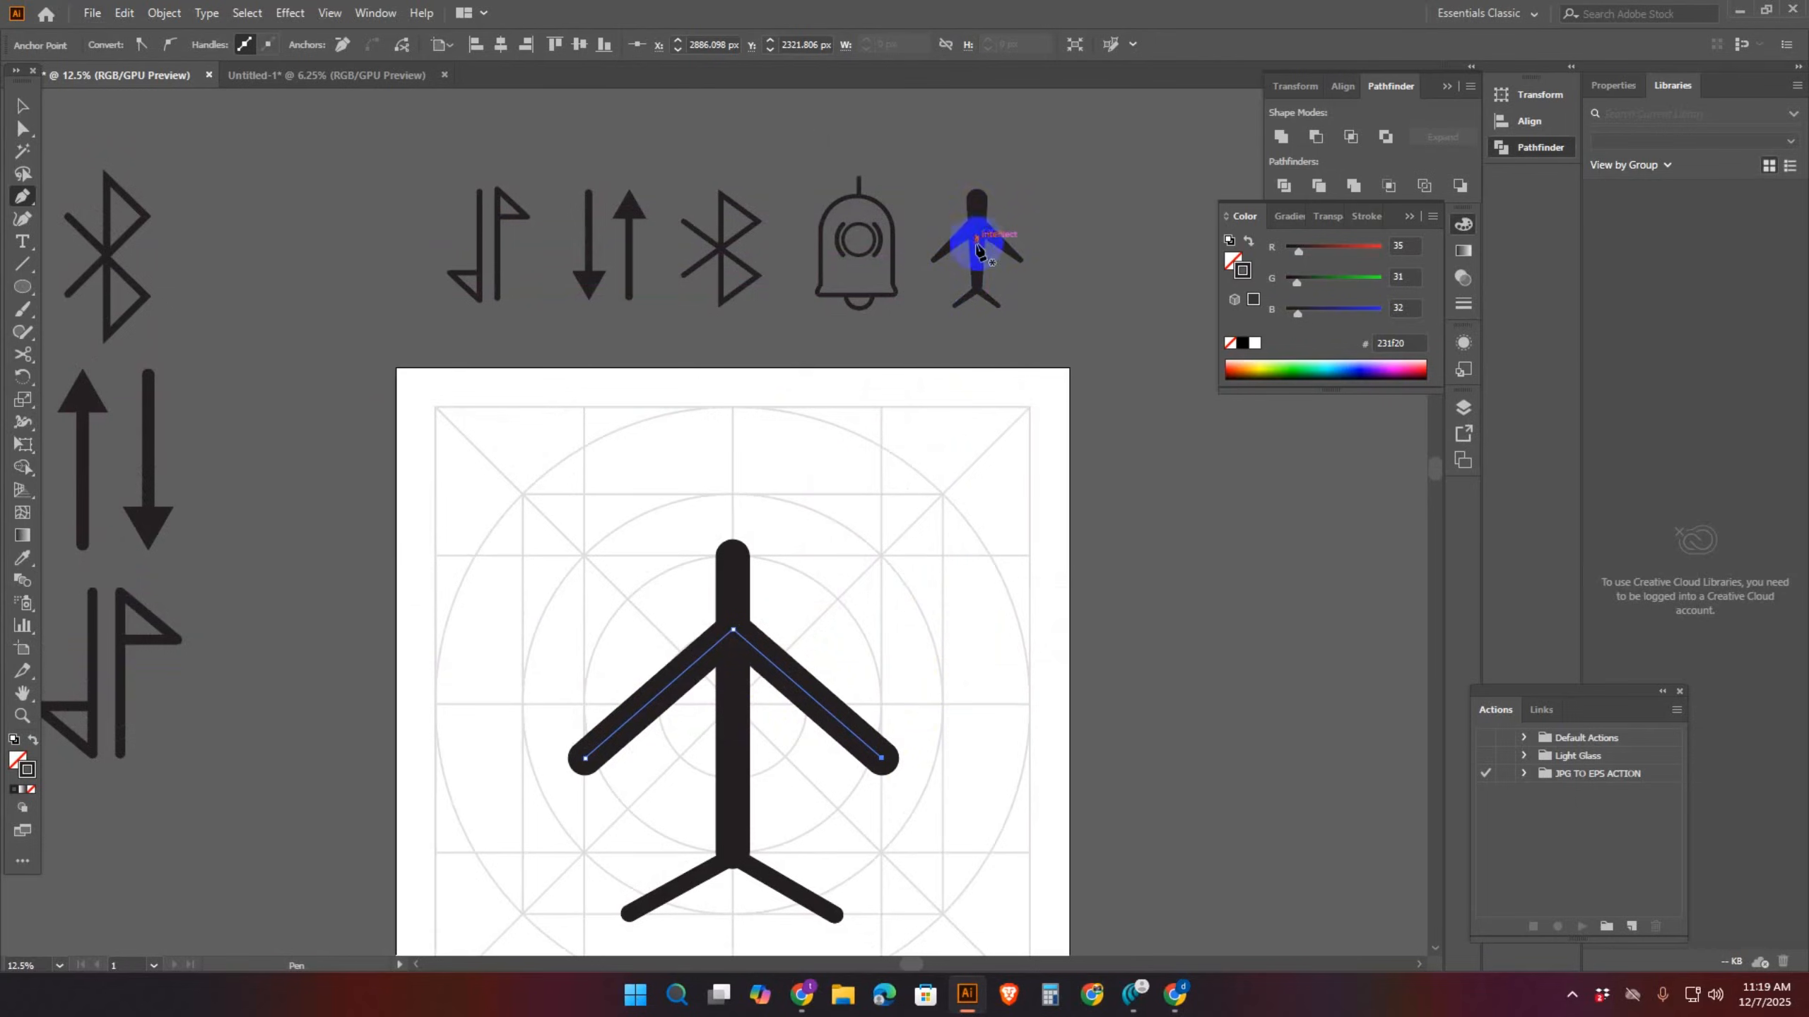
scroll(840, 471, down, 5)
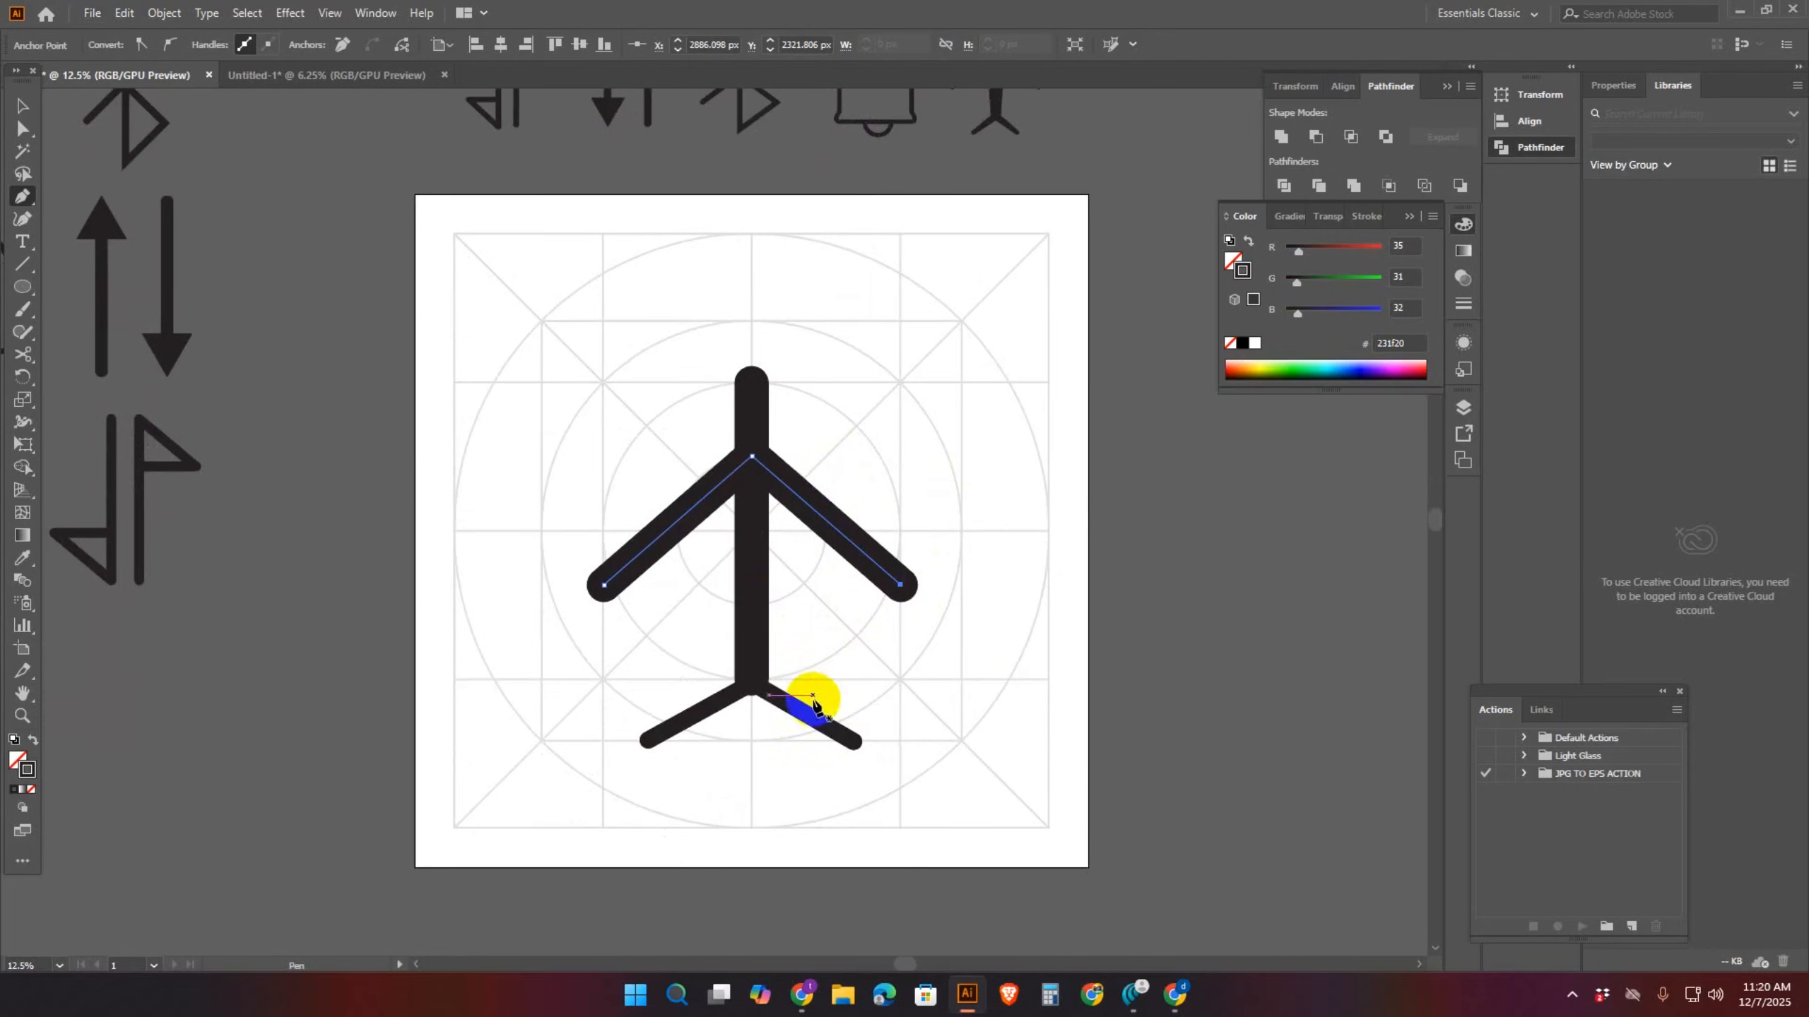
click(753, 457)
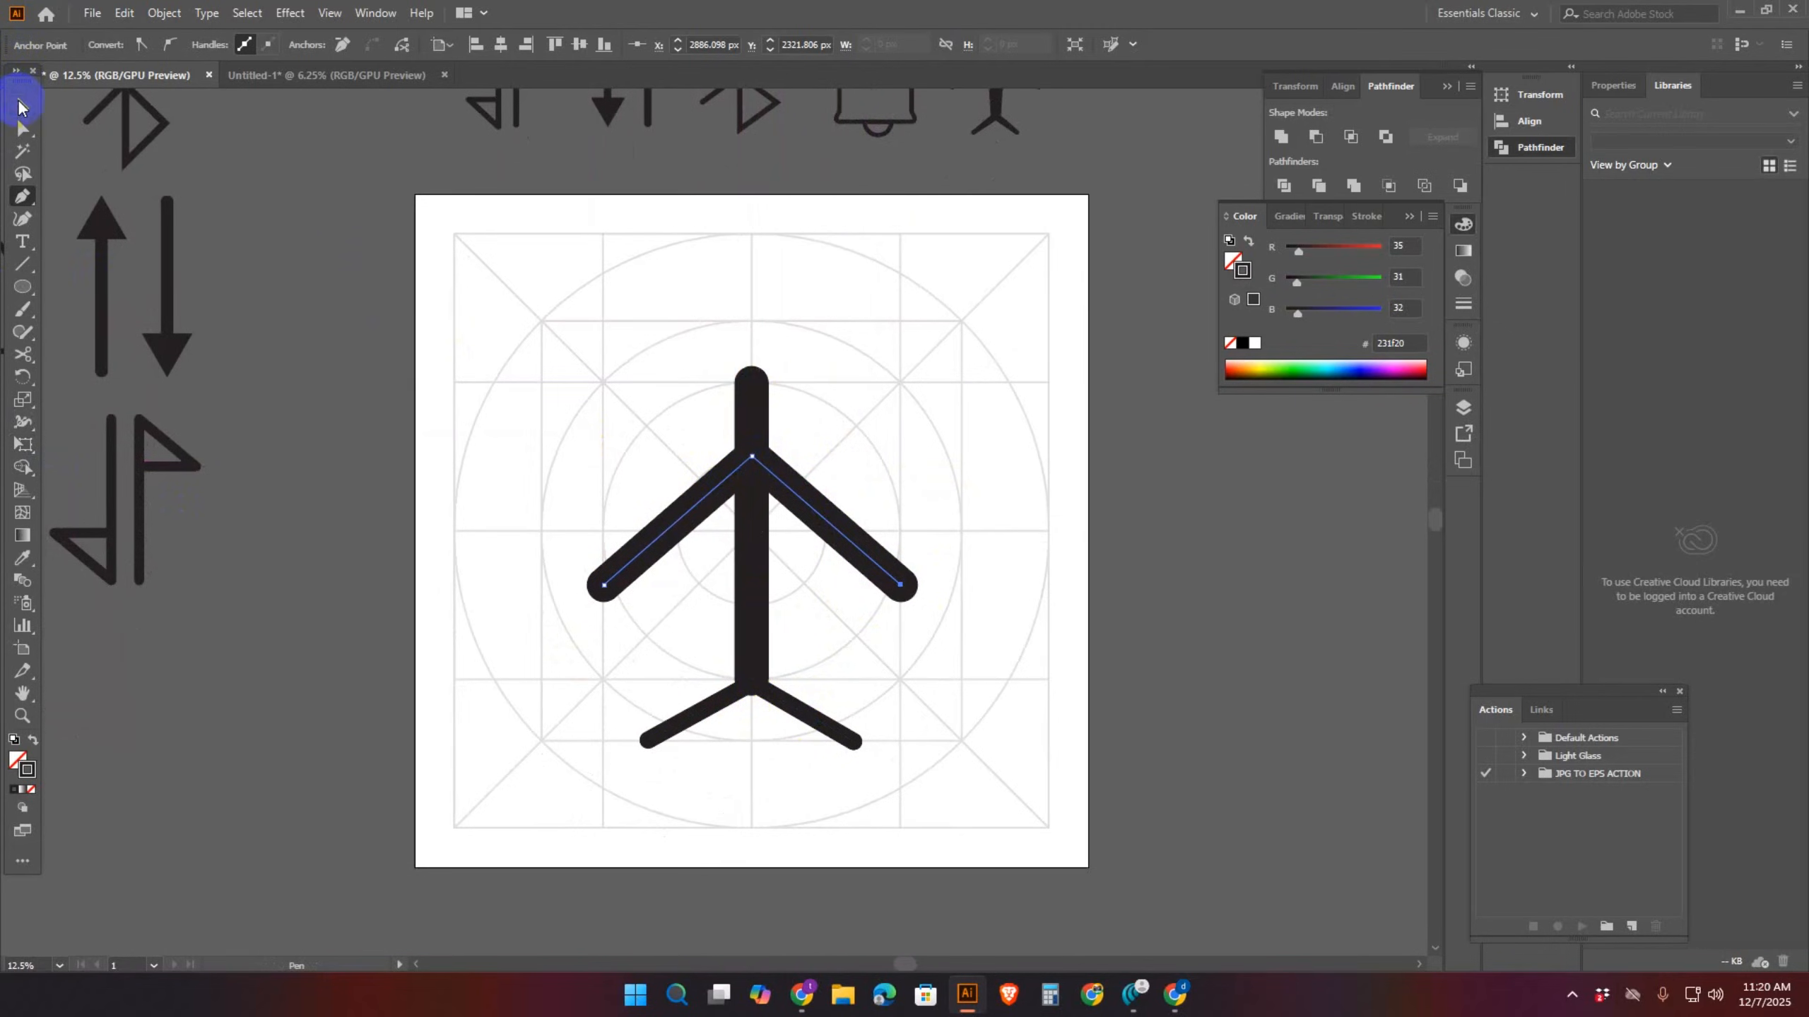
Widen the upper end of the vertical body line to about 384 pt with the Width tool so it tapers toward the tail
click(21, 106)
click(770, 346)
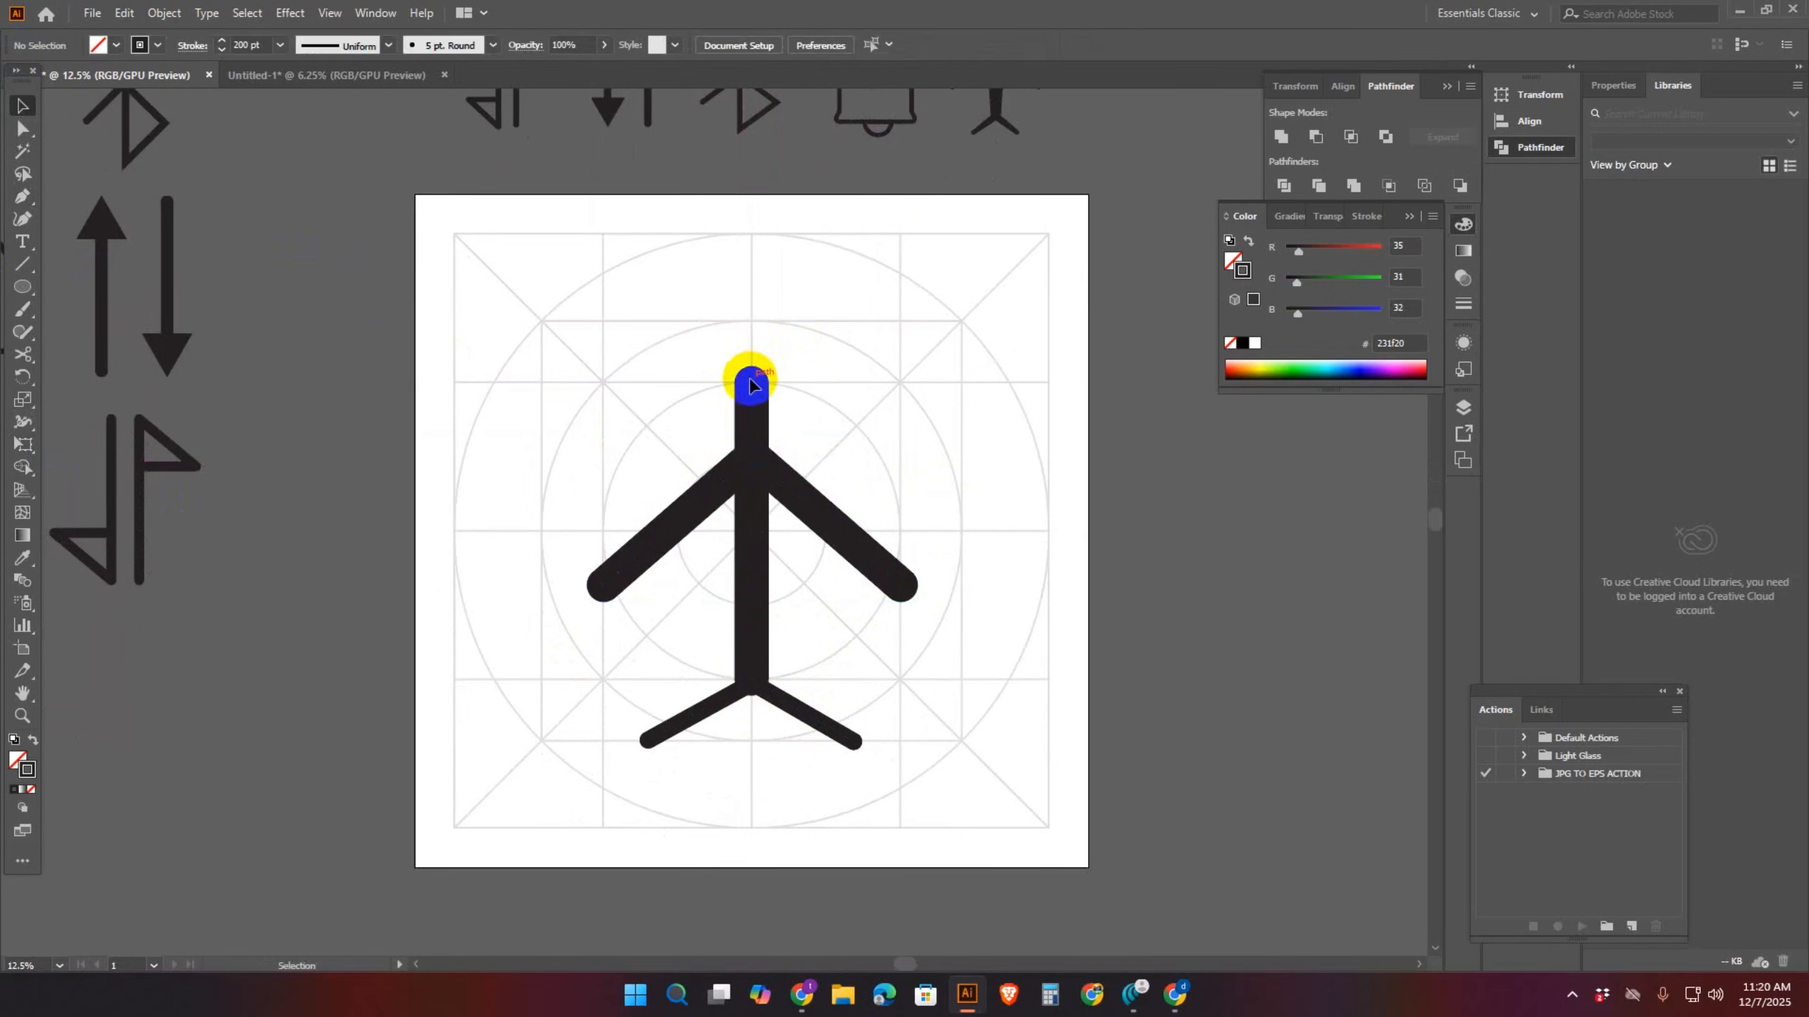
mouse_move(751, 392)
mouse_down()
mouse_move(807, 393)
mouse_move(714, 385)
mouse_move(767, 388)
mouse_move(753, 384)
mouse_up()
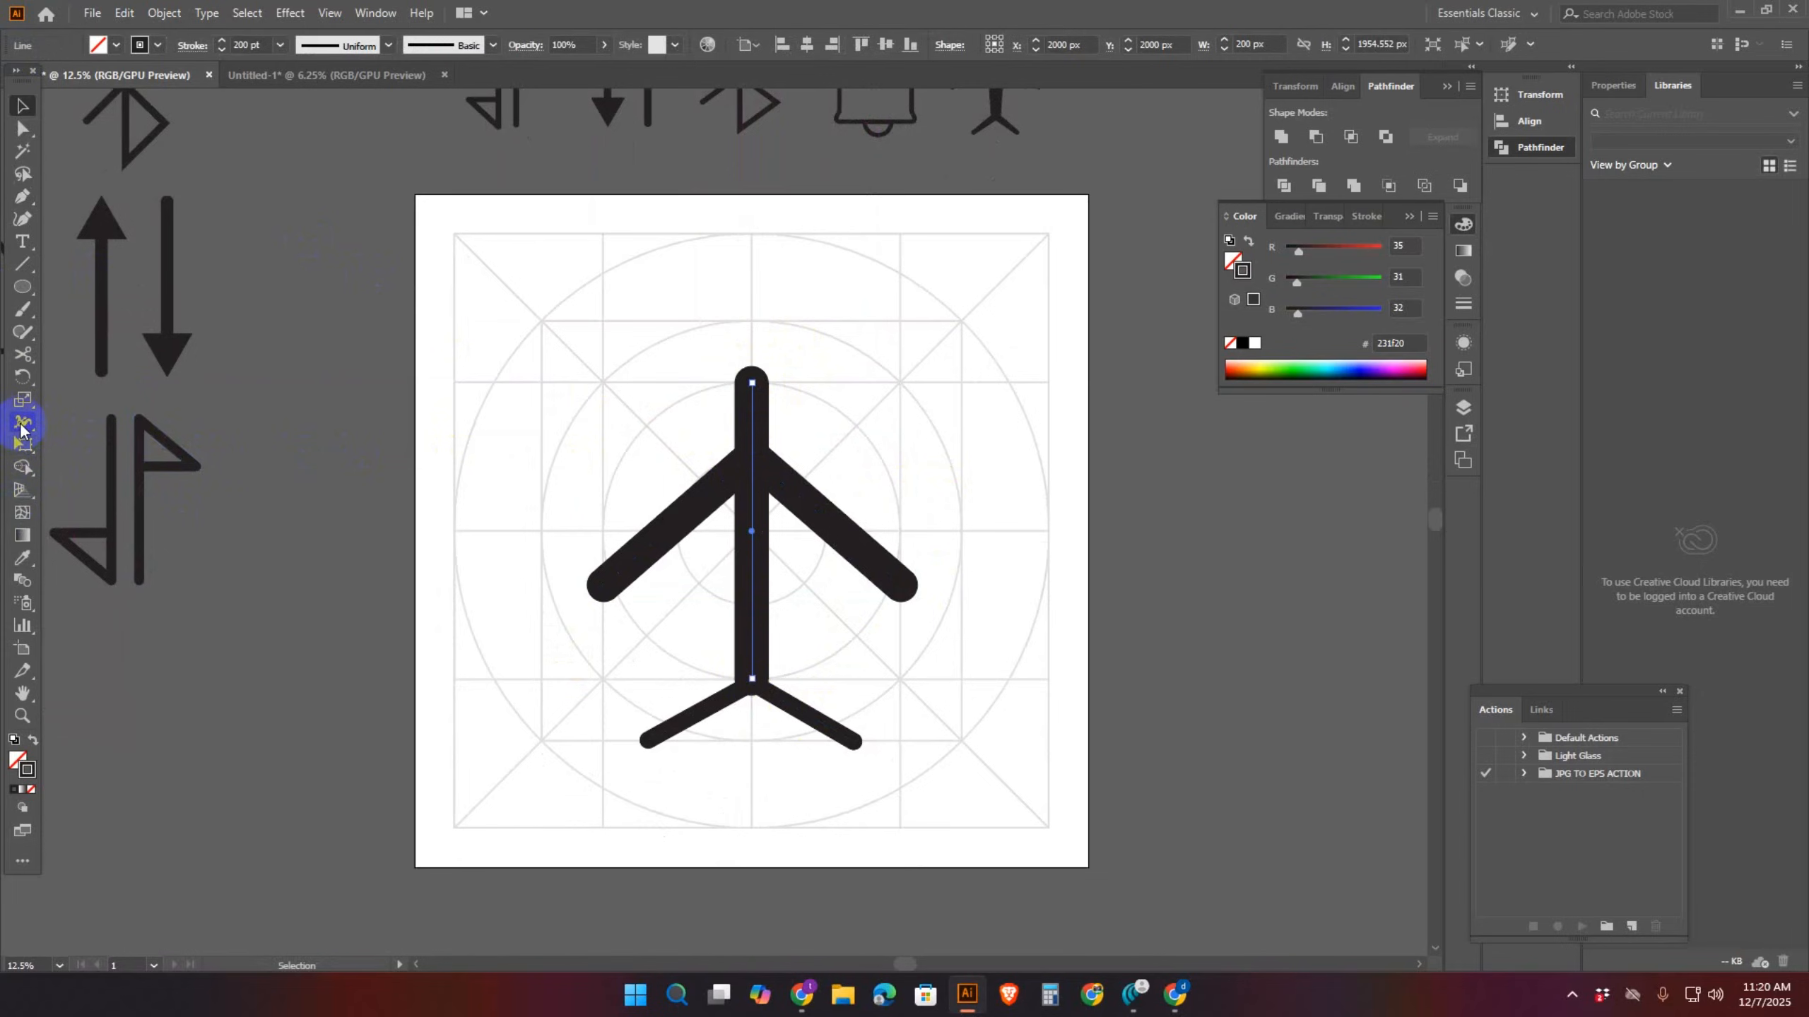
click(22, 426)
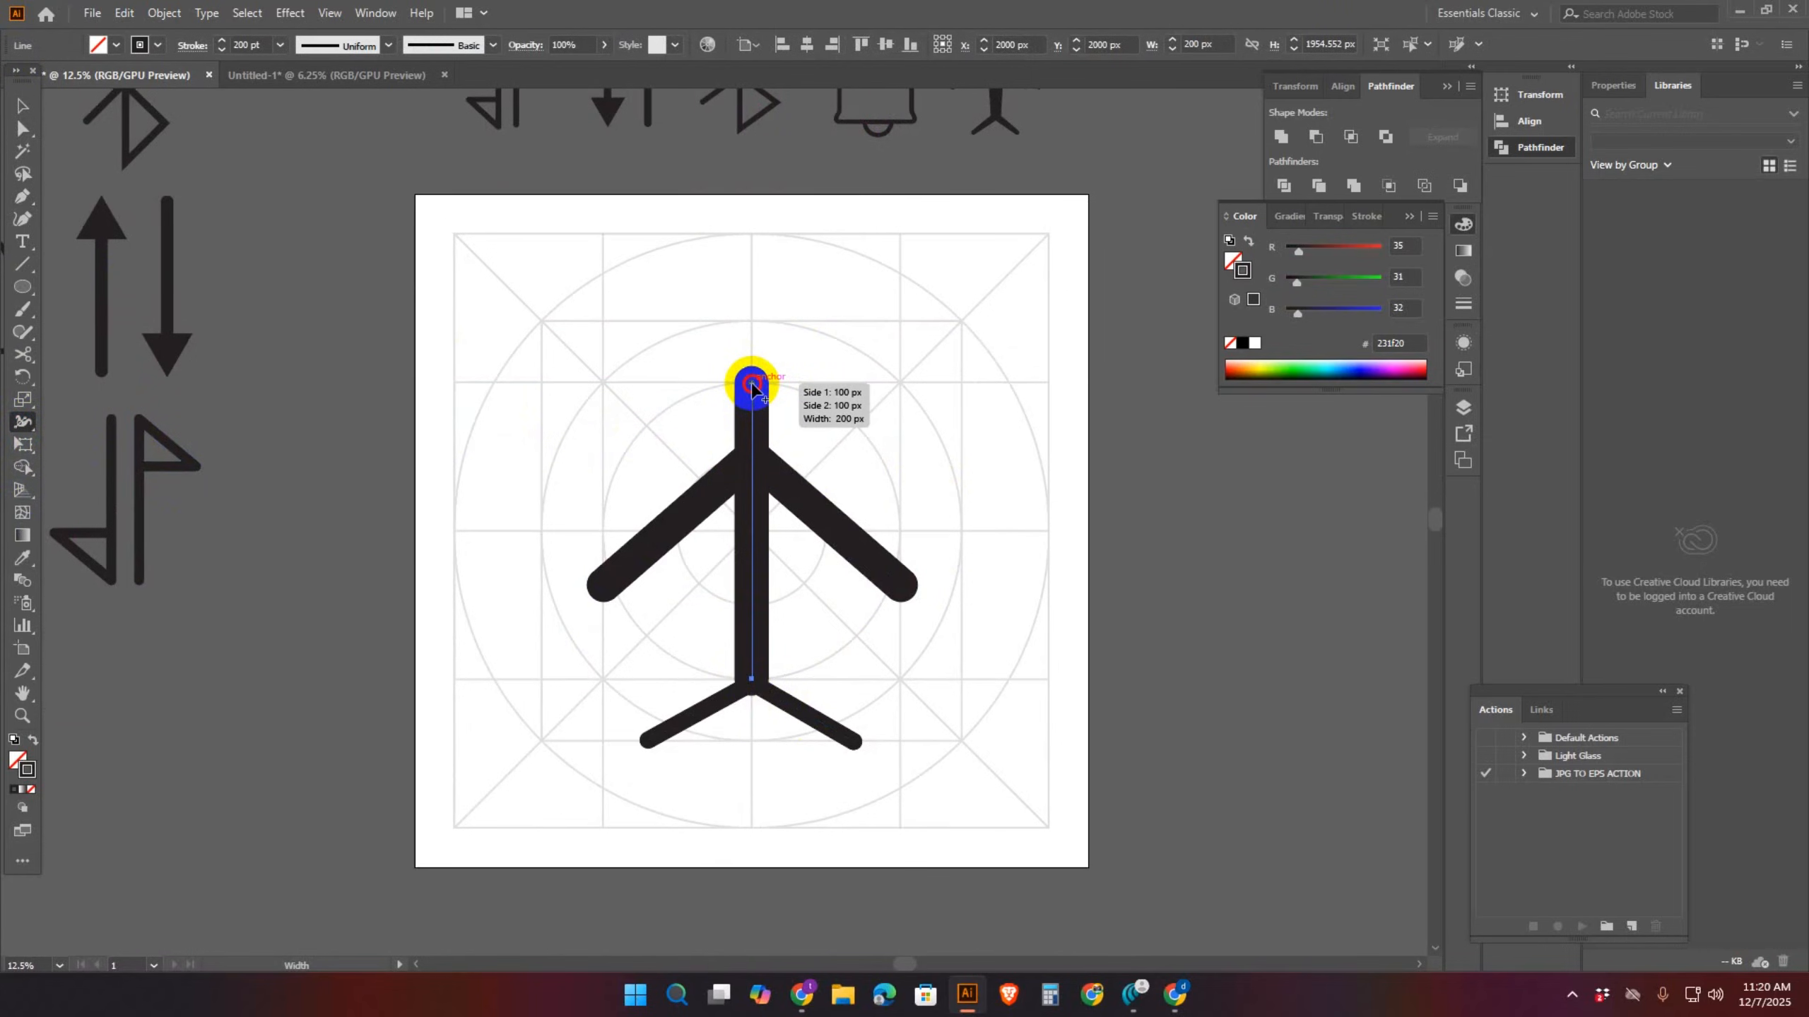
drag(756, 386, 787, 391)
drag(786, 388, 784, 386)
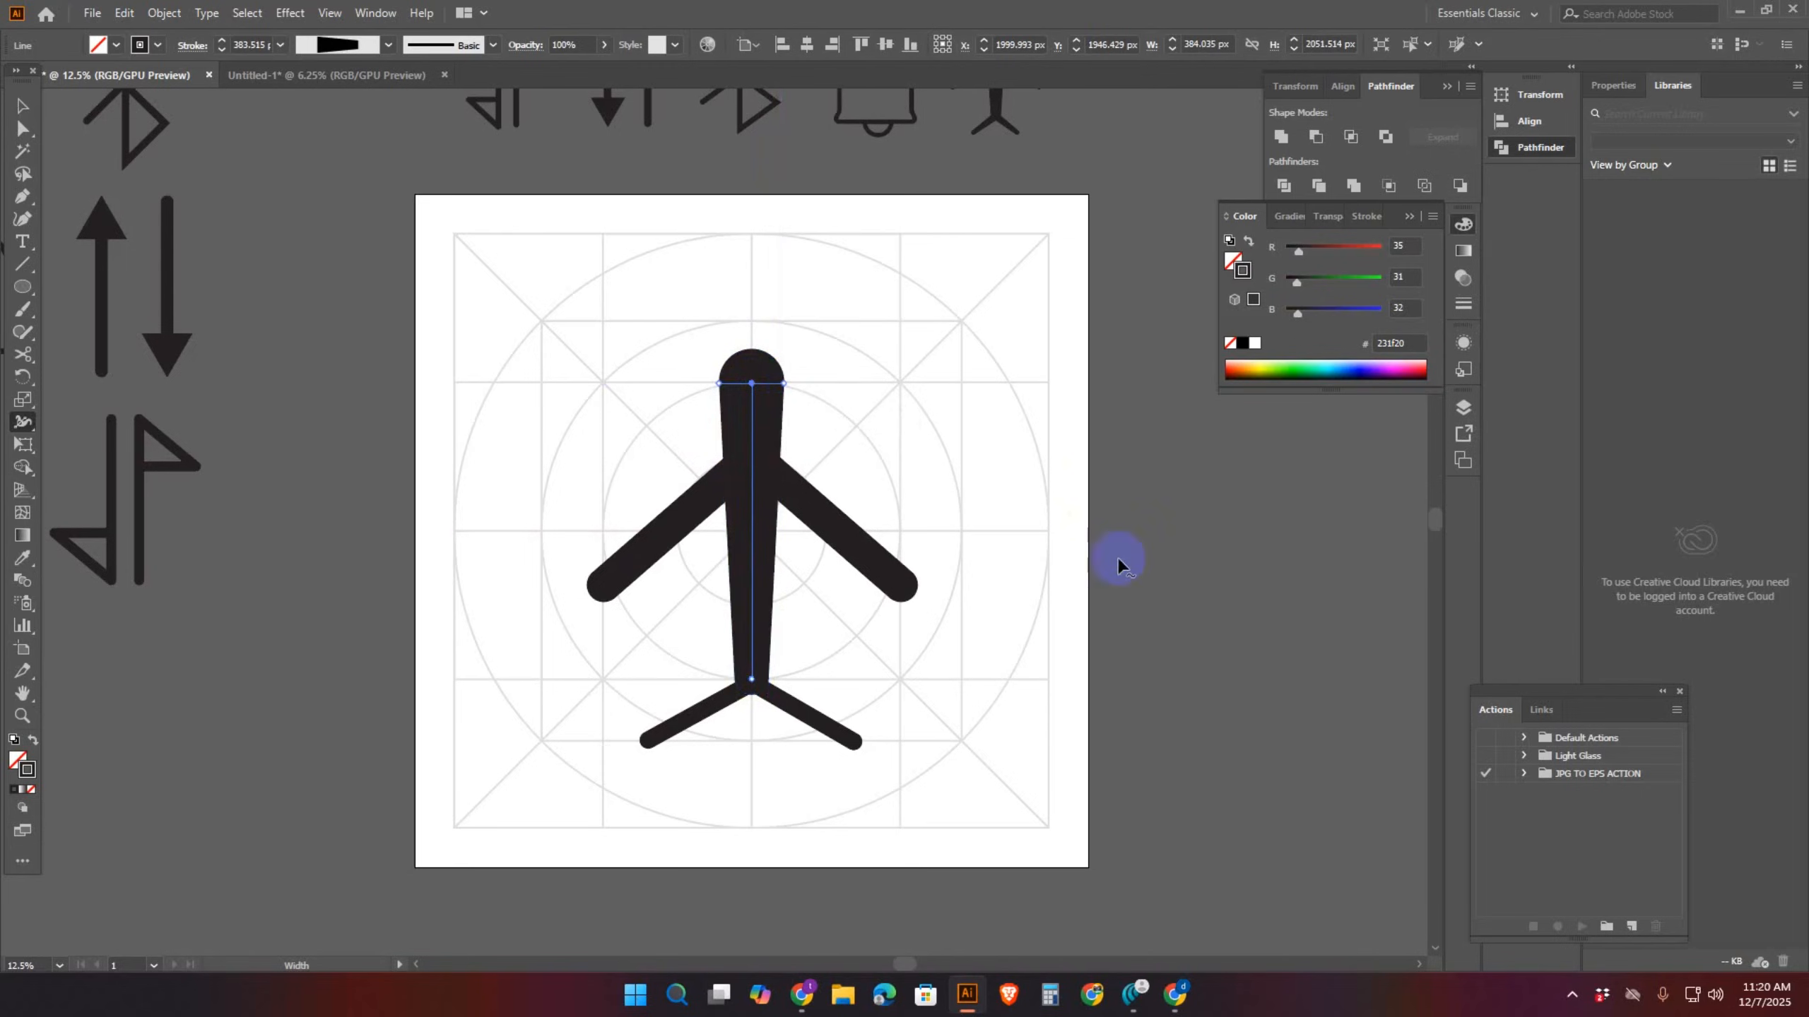
drag(819, 758, 814, 720)
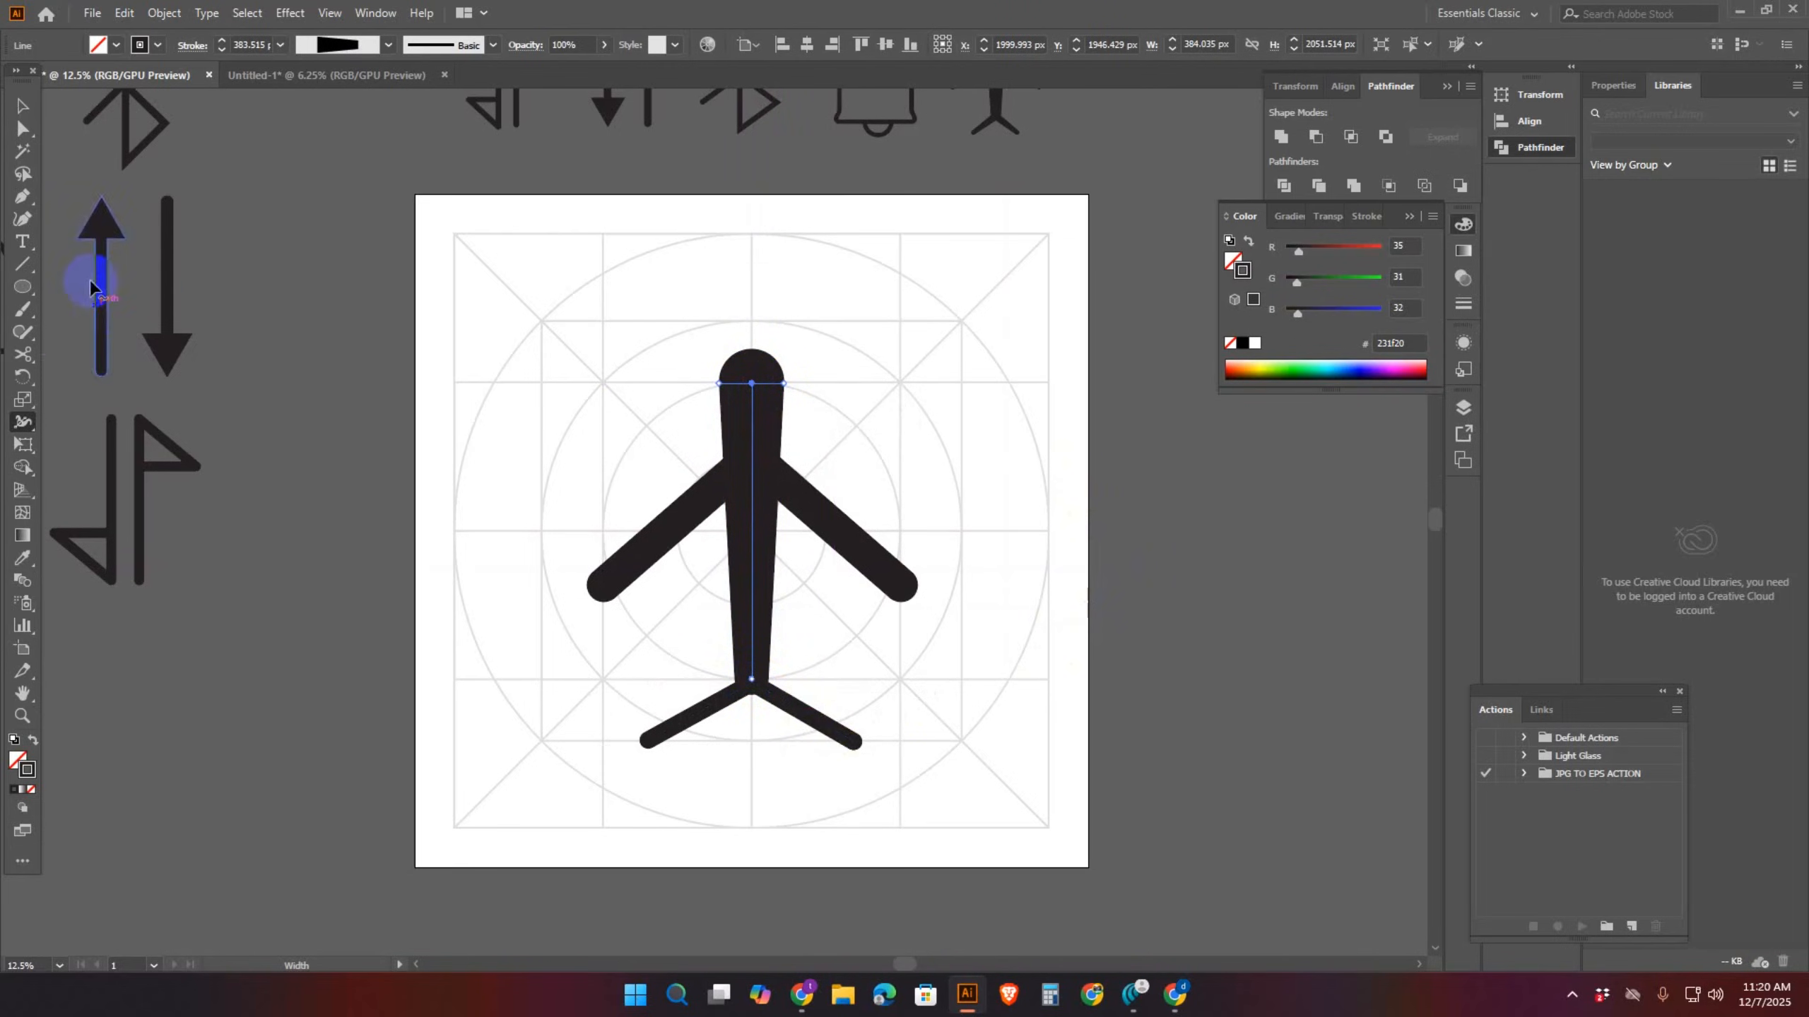
Widen the wing path at its central peak to about 414 pt with the Width tool so both wings taper toward their tips
click(22, 106)
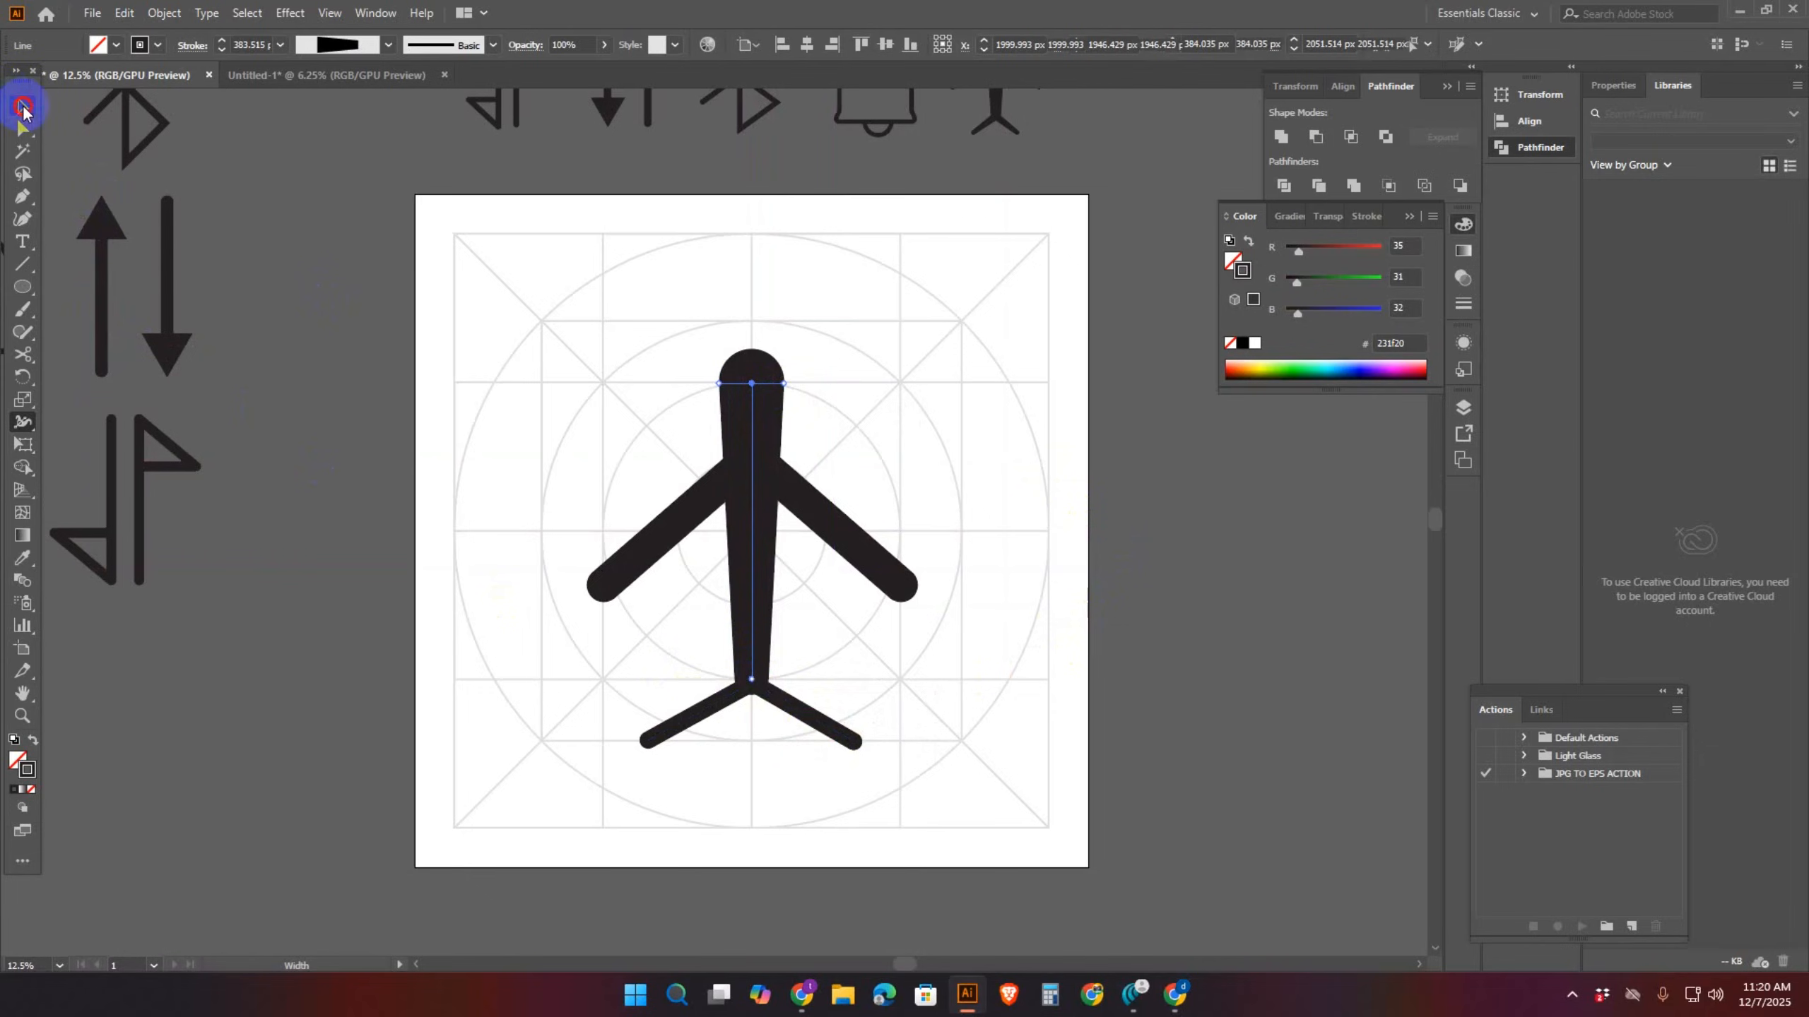
click(776, 486)
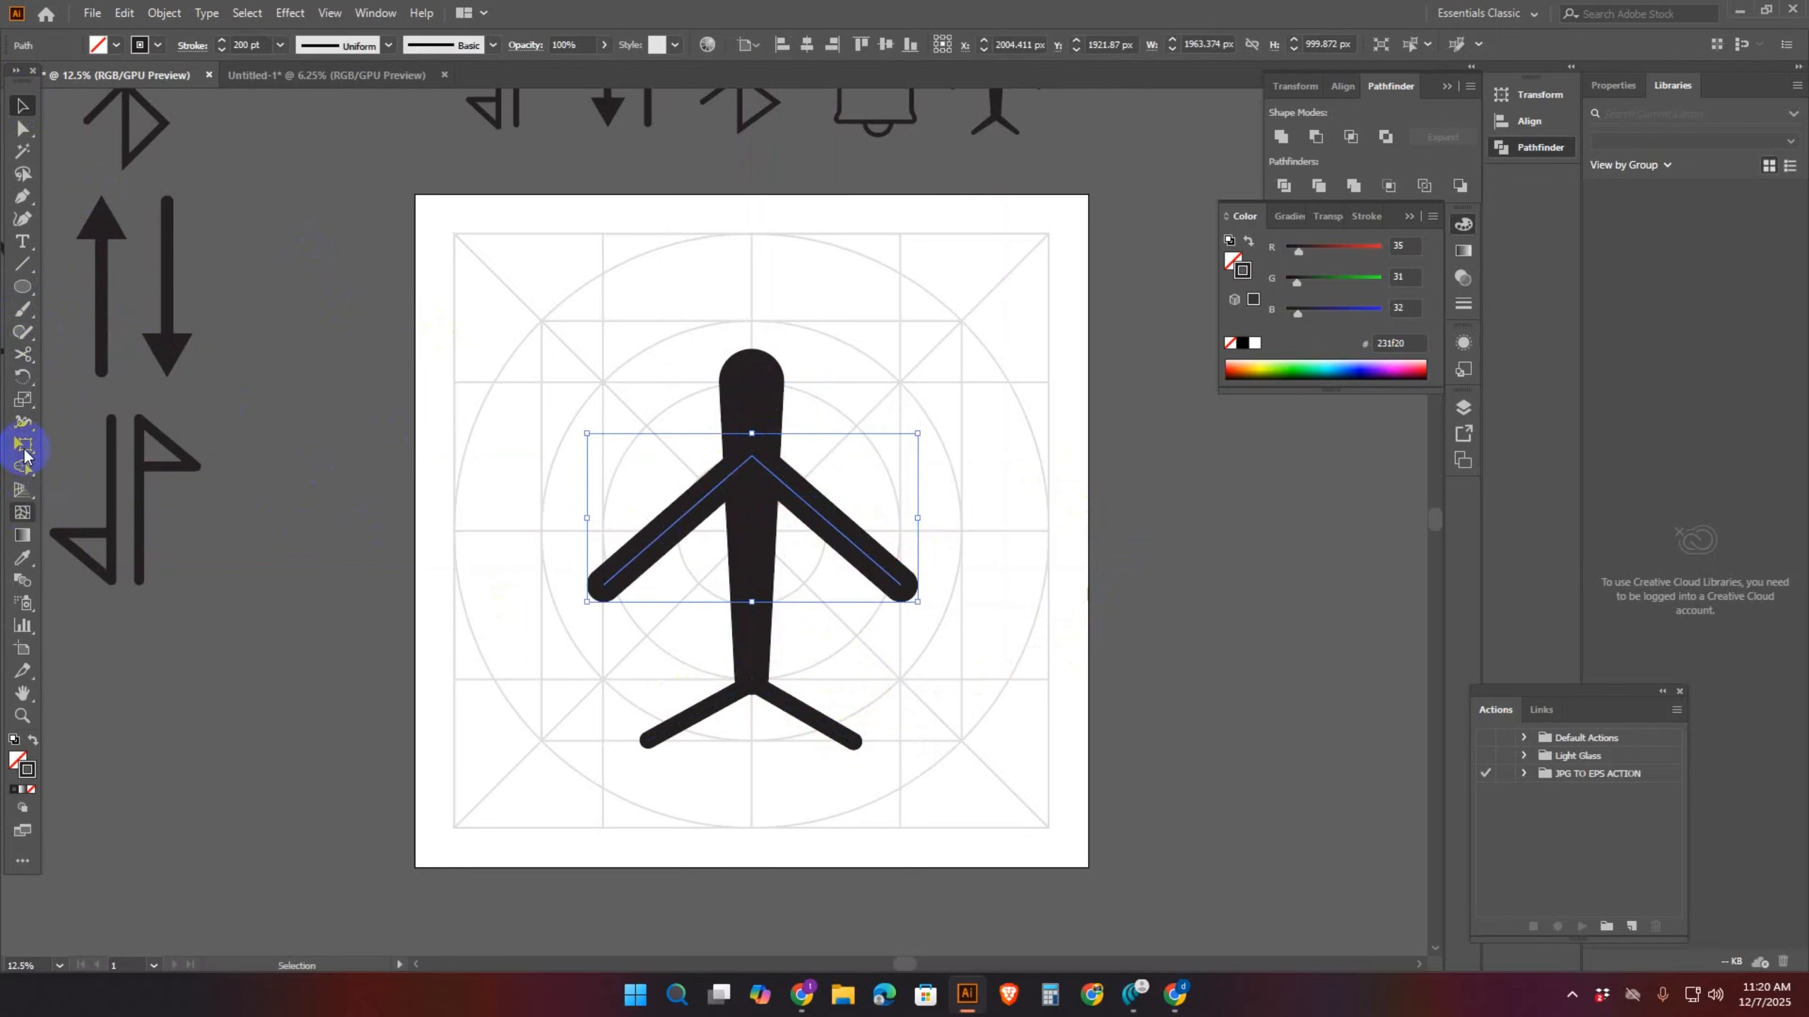
click(22, 419)
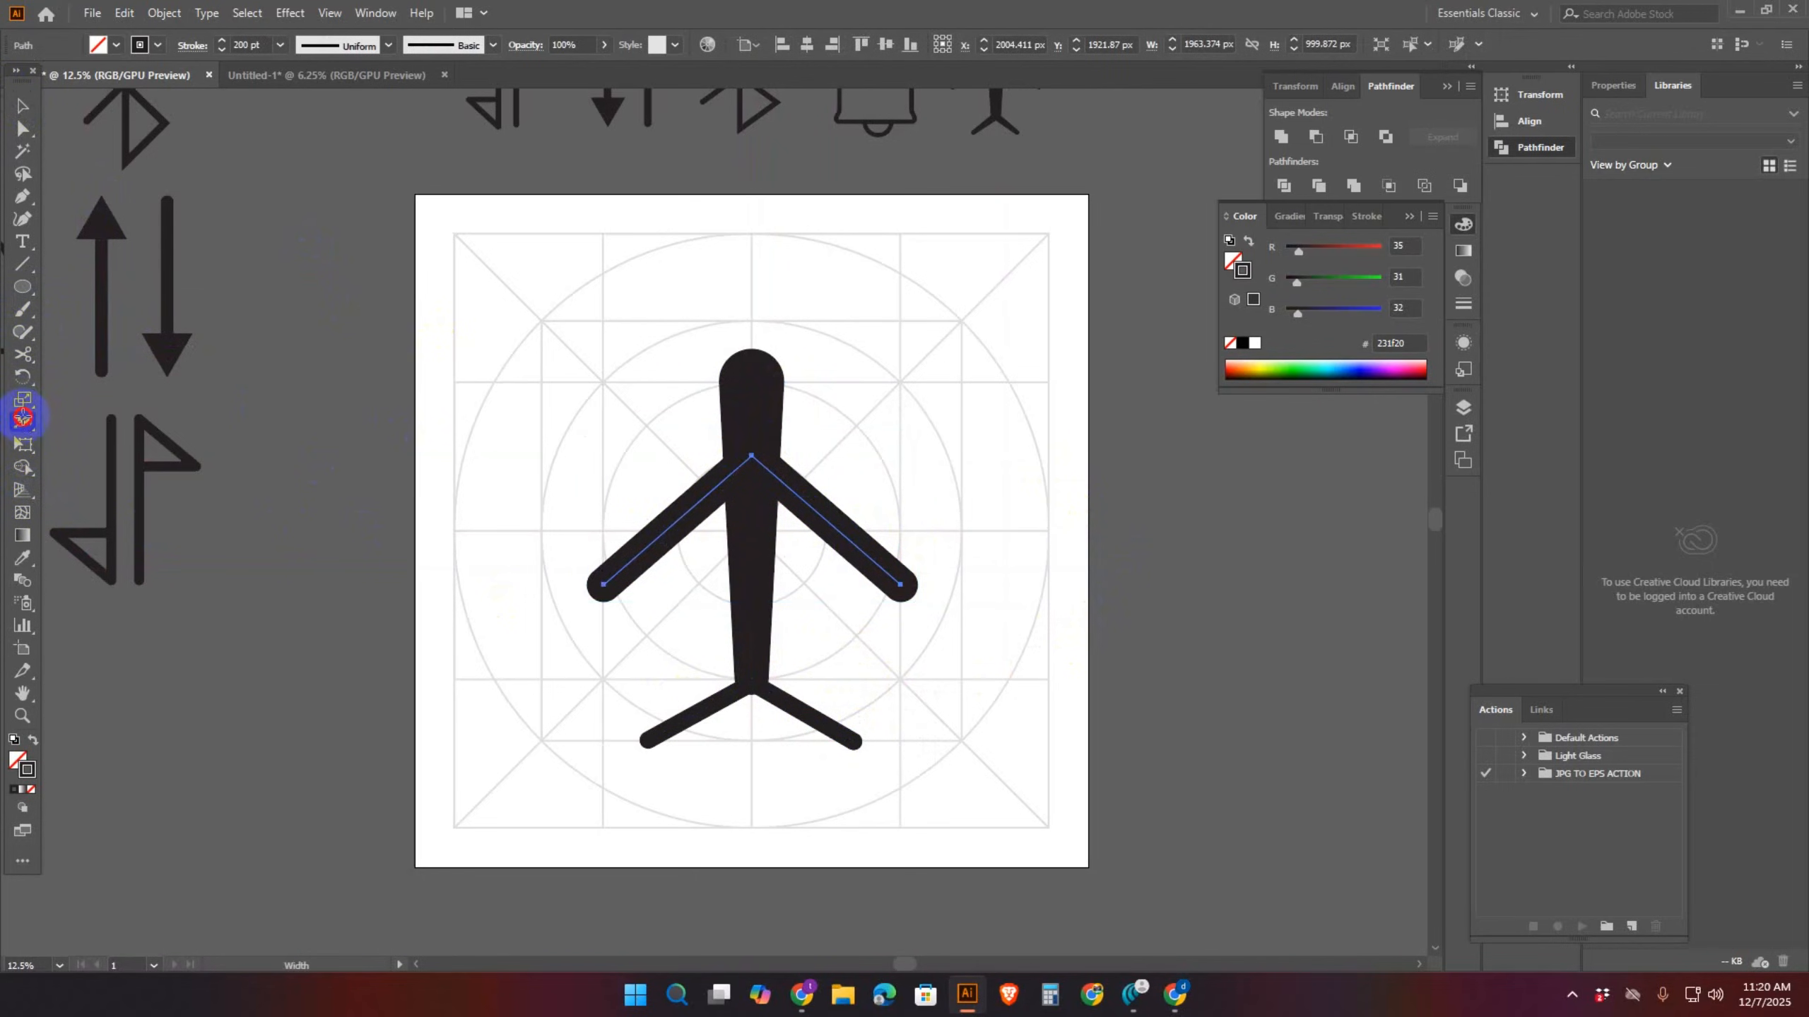
click(751, 459)
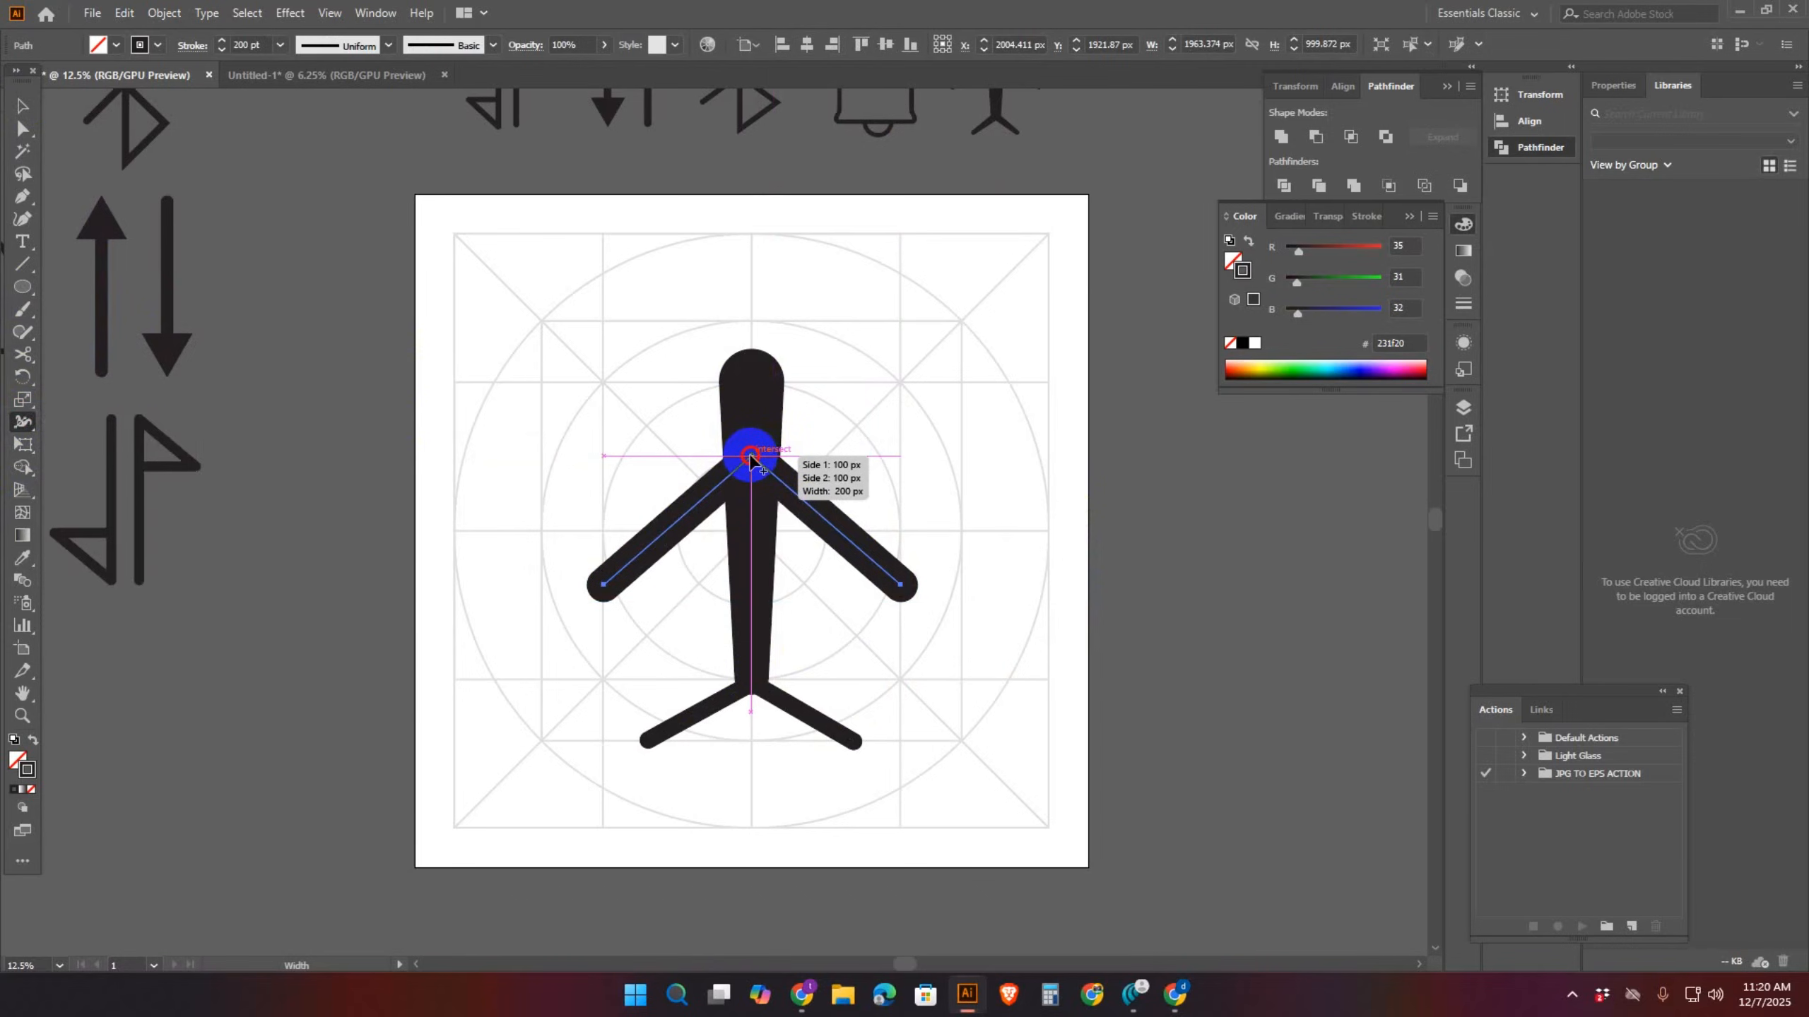
drag(751, 459, 749, 420)
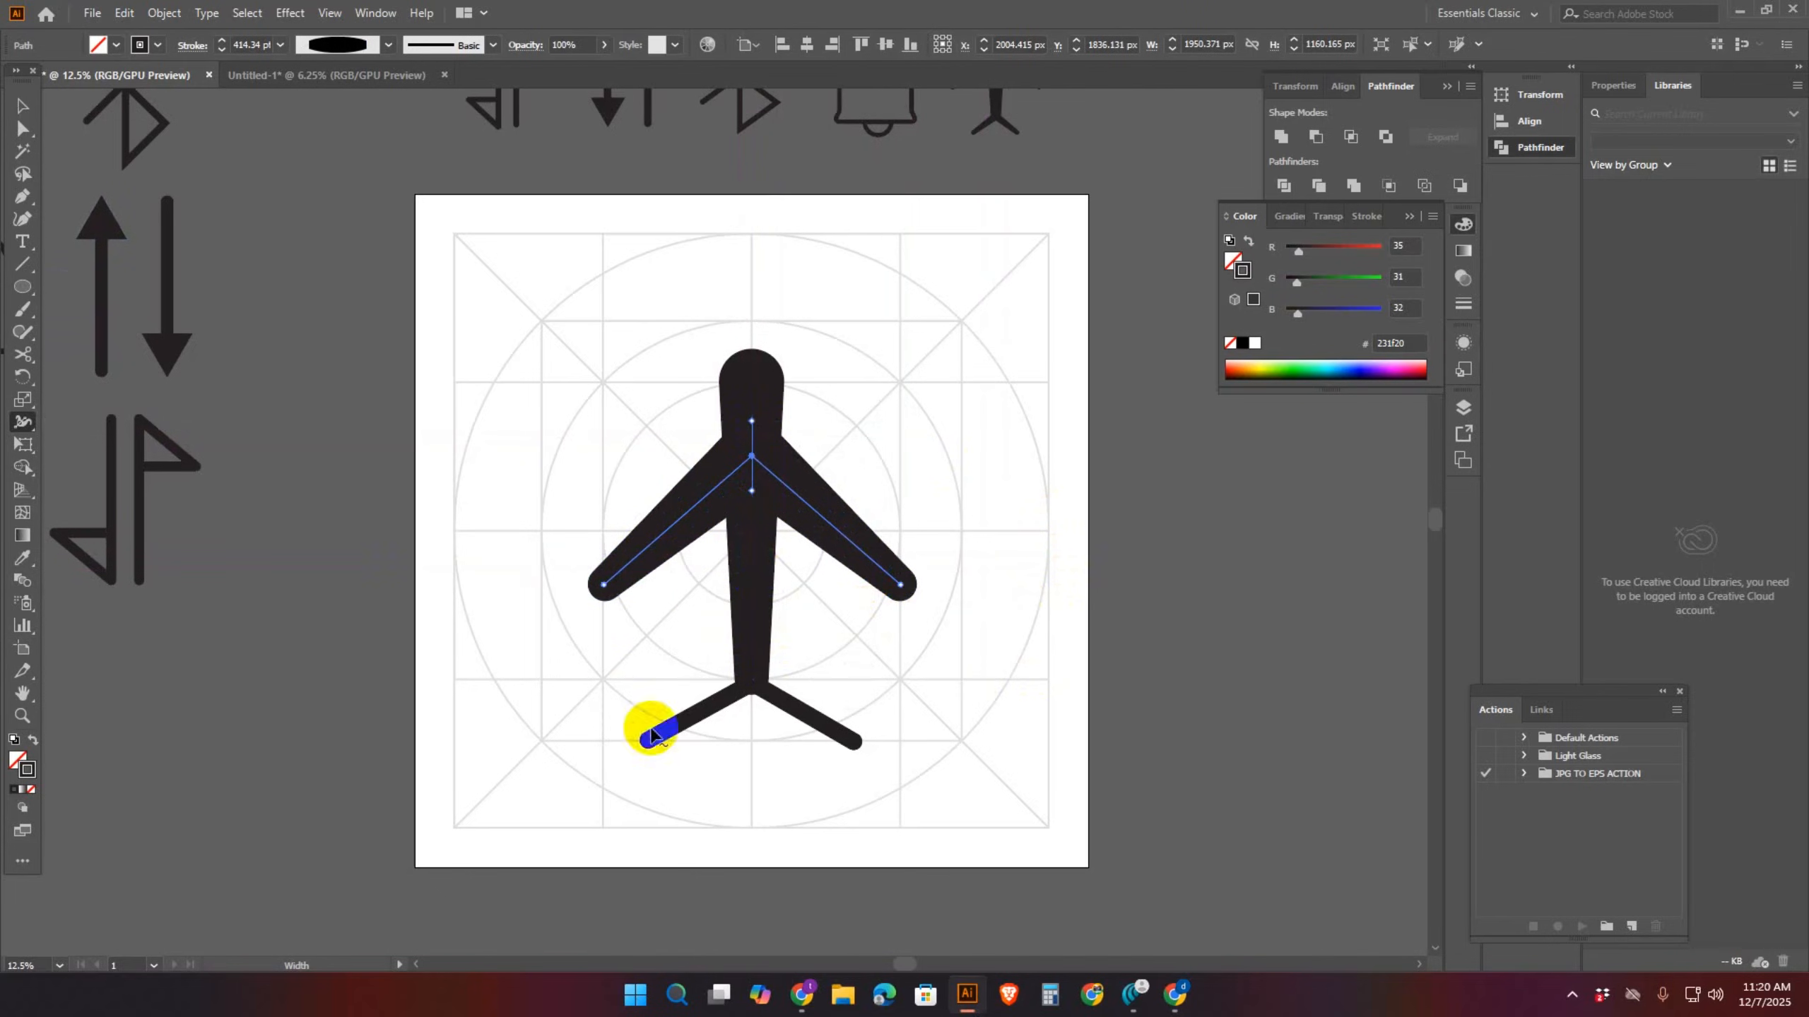
drag(746, 721, 754, 696)
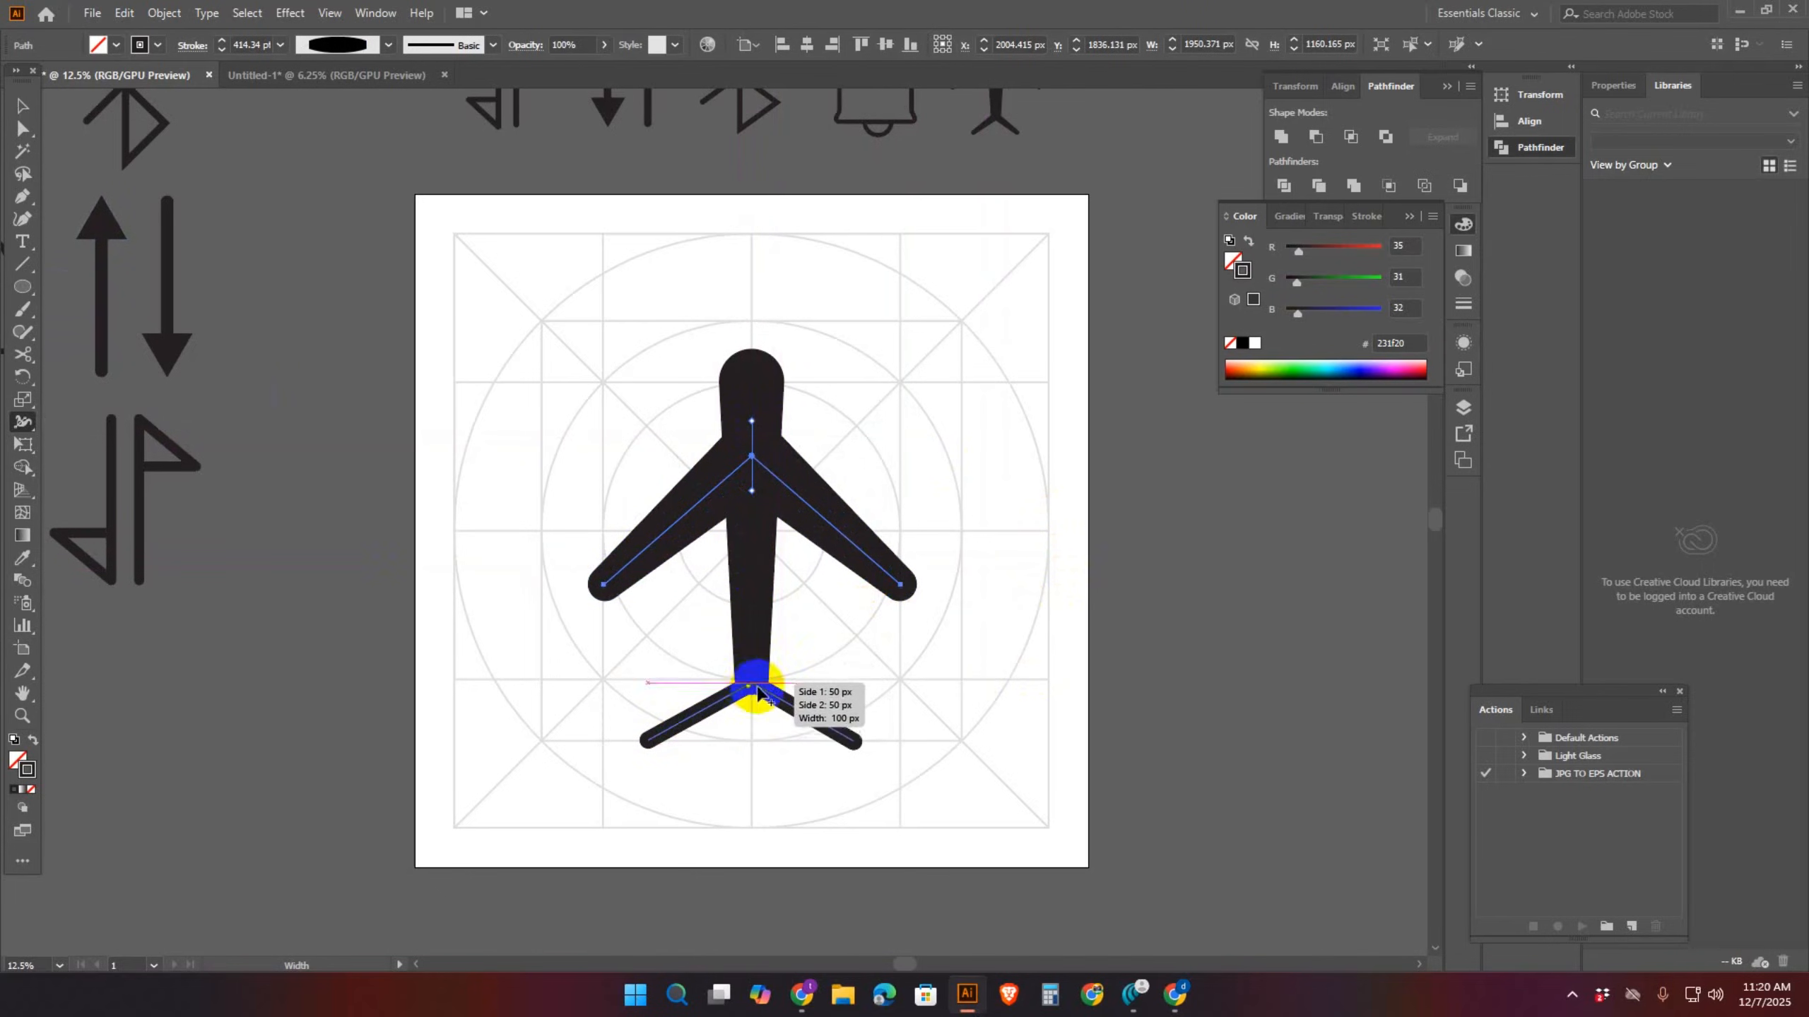
click(22, 105)
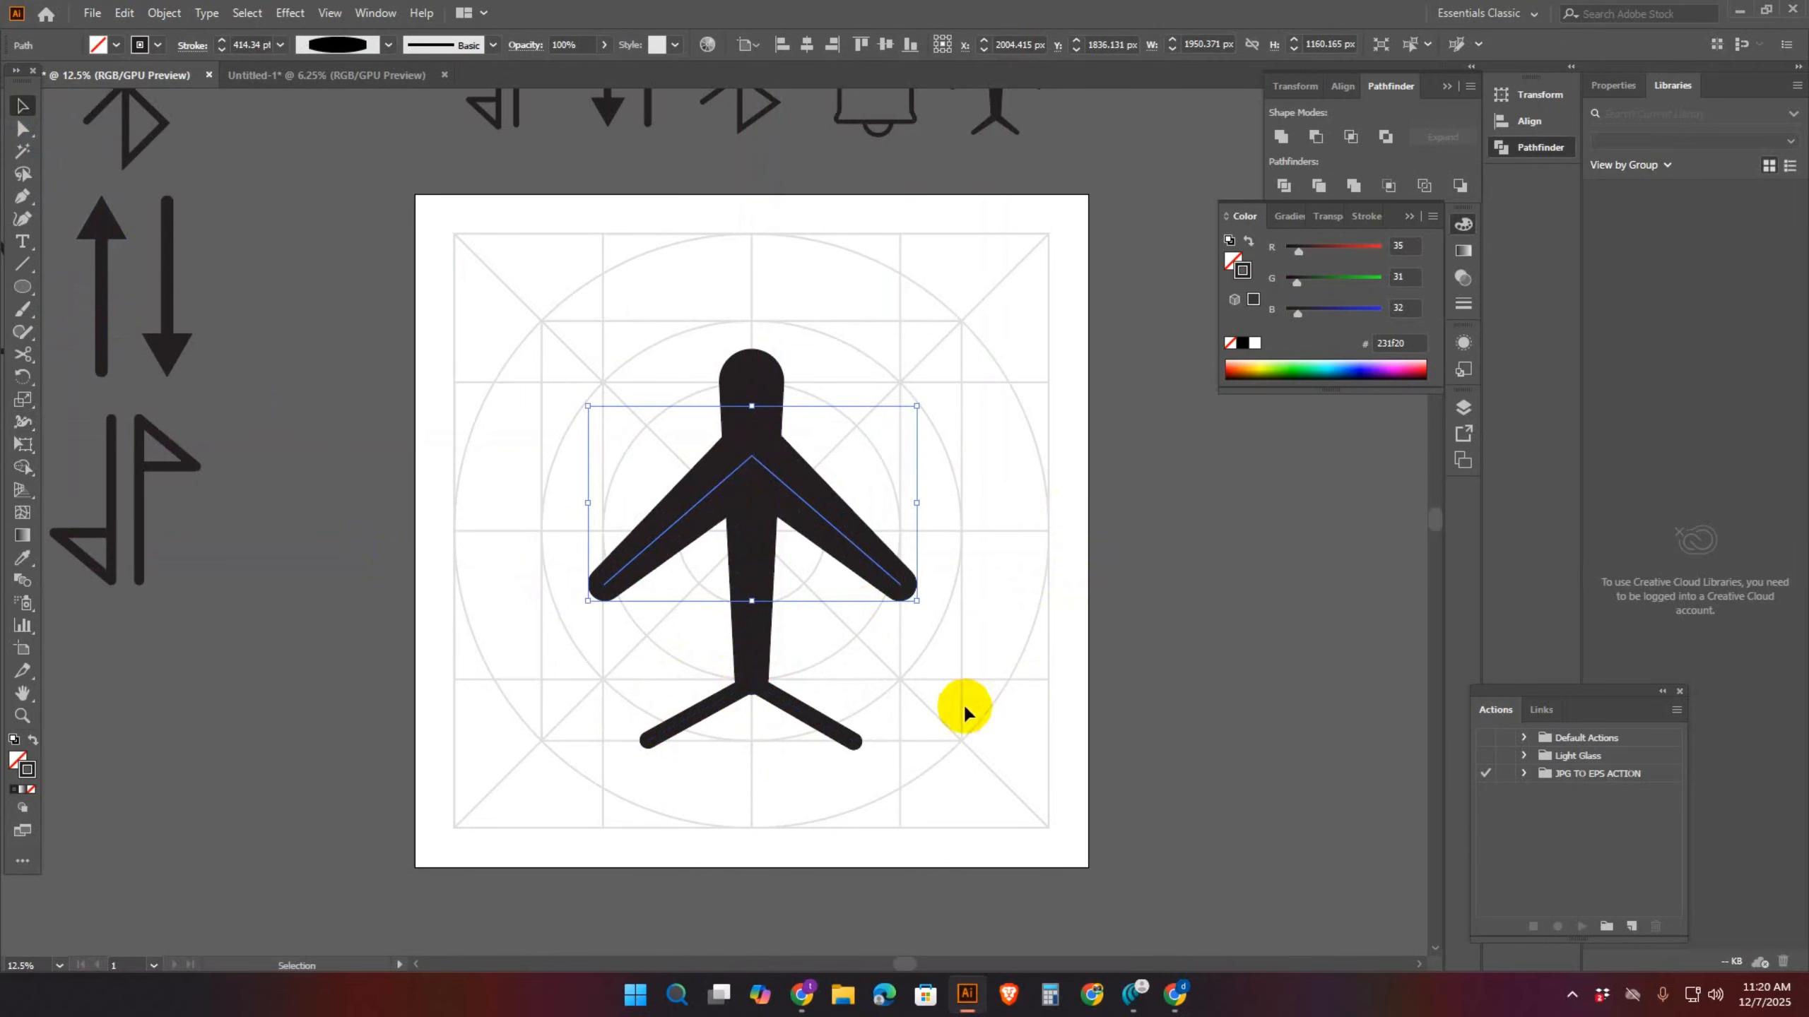
Widen the inverted-V tail path at its central peak to about 179 pt with the Width tool so both fins taper outward
click(753, 695)
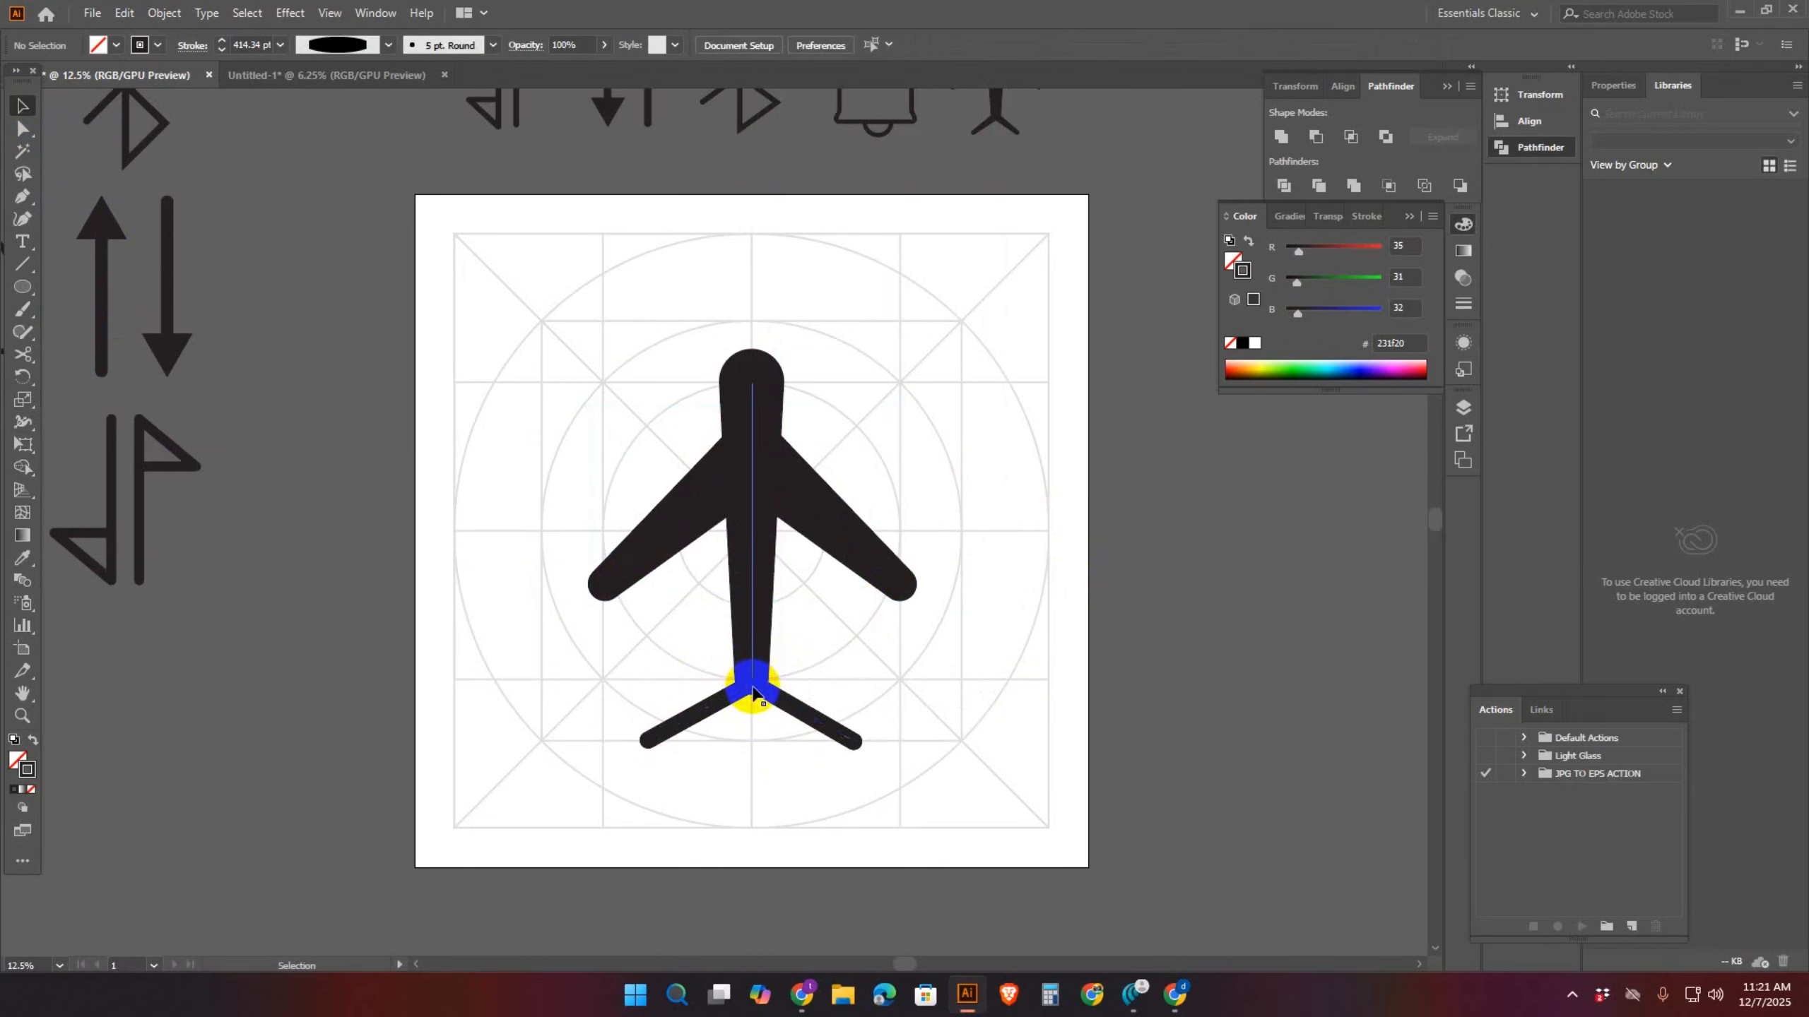
drag(753, 693, 753, 690)
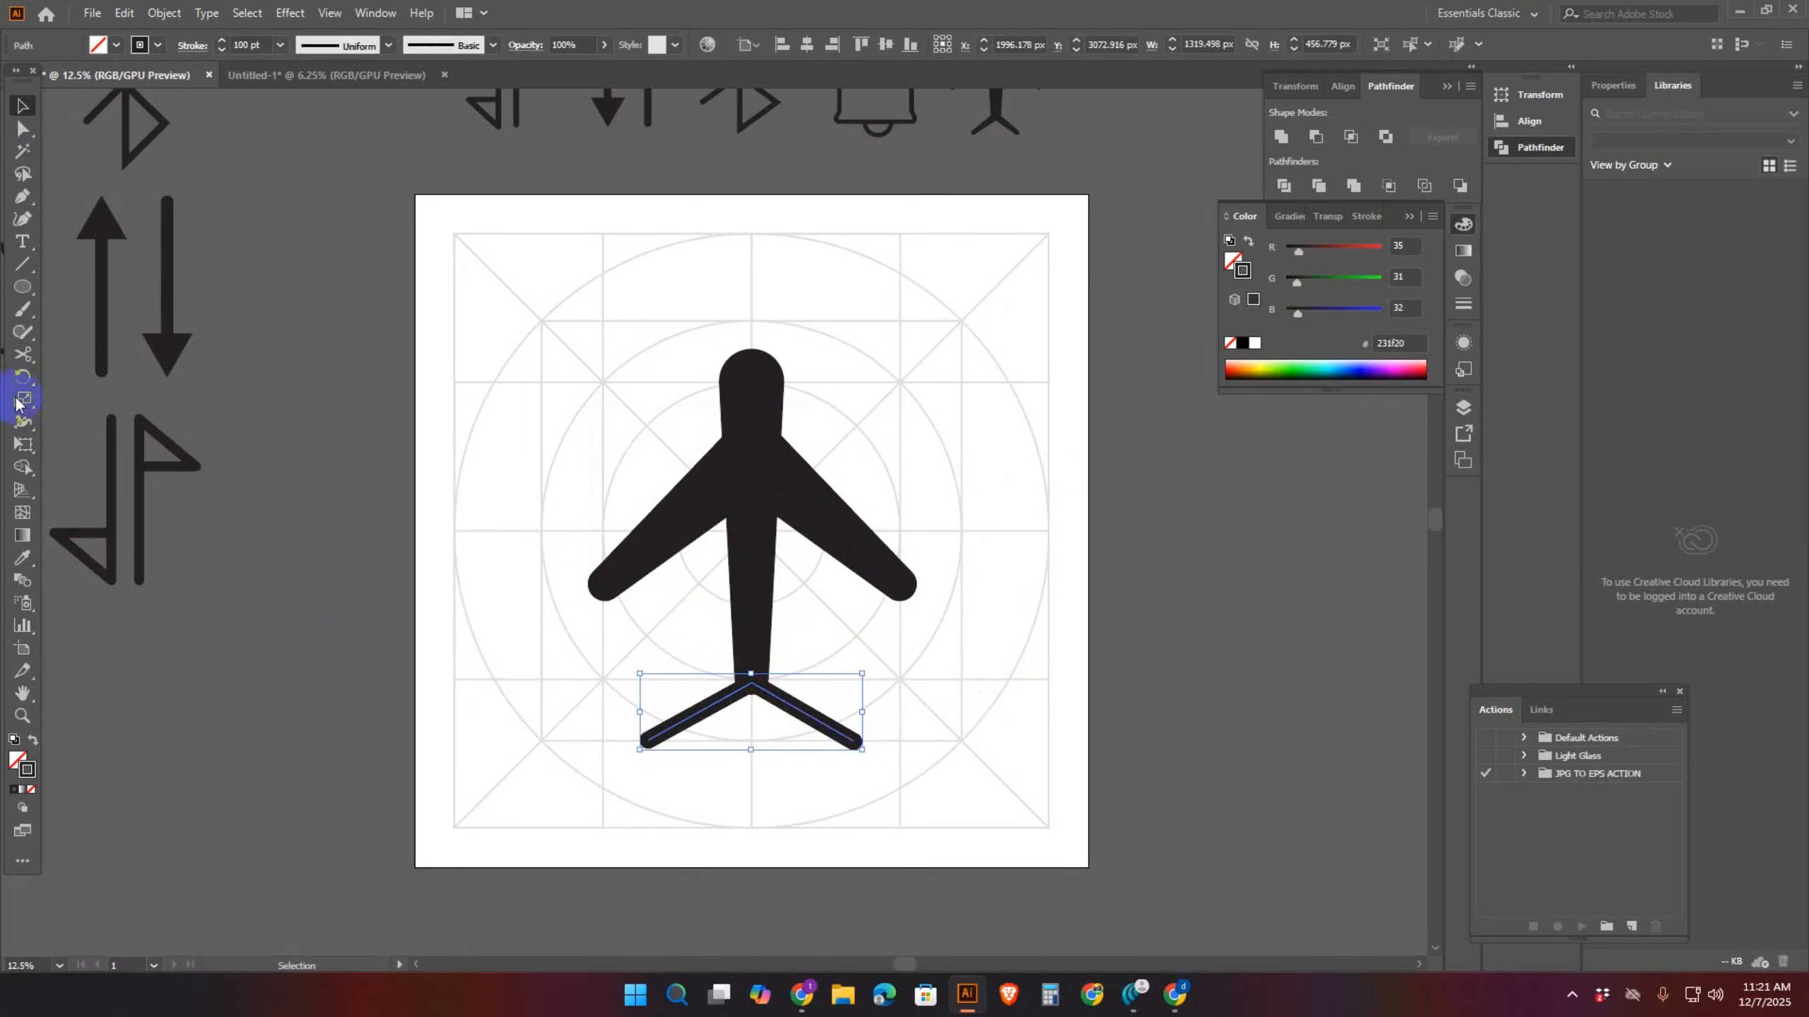
click(22, 422)
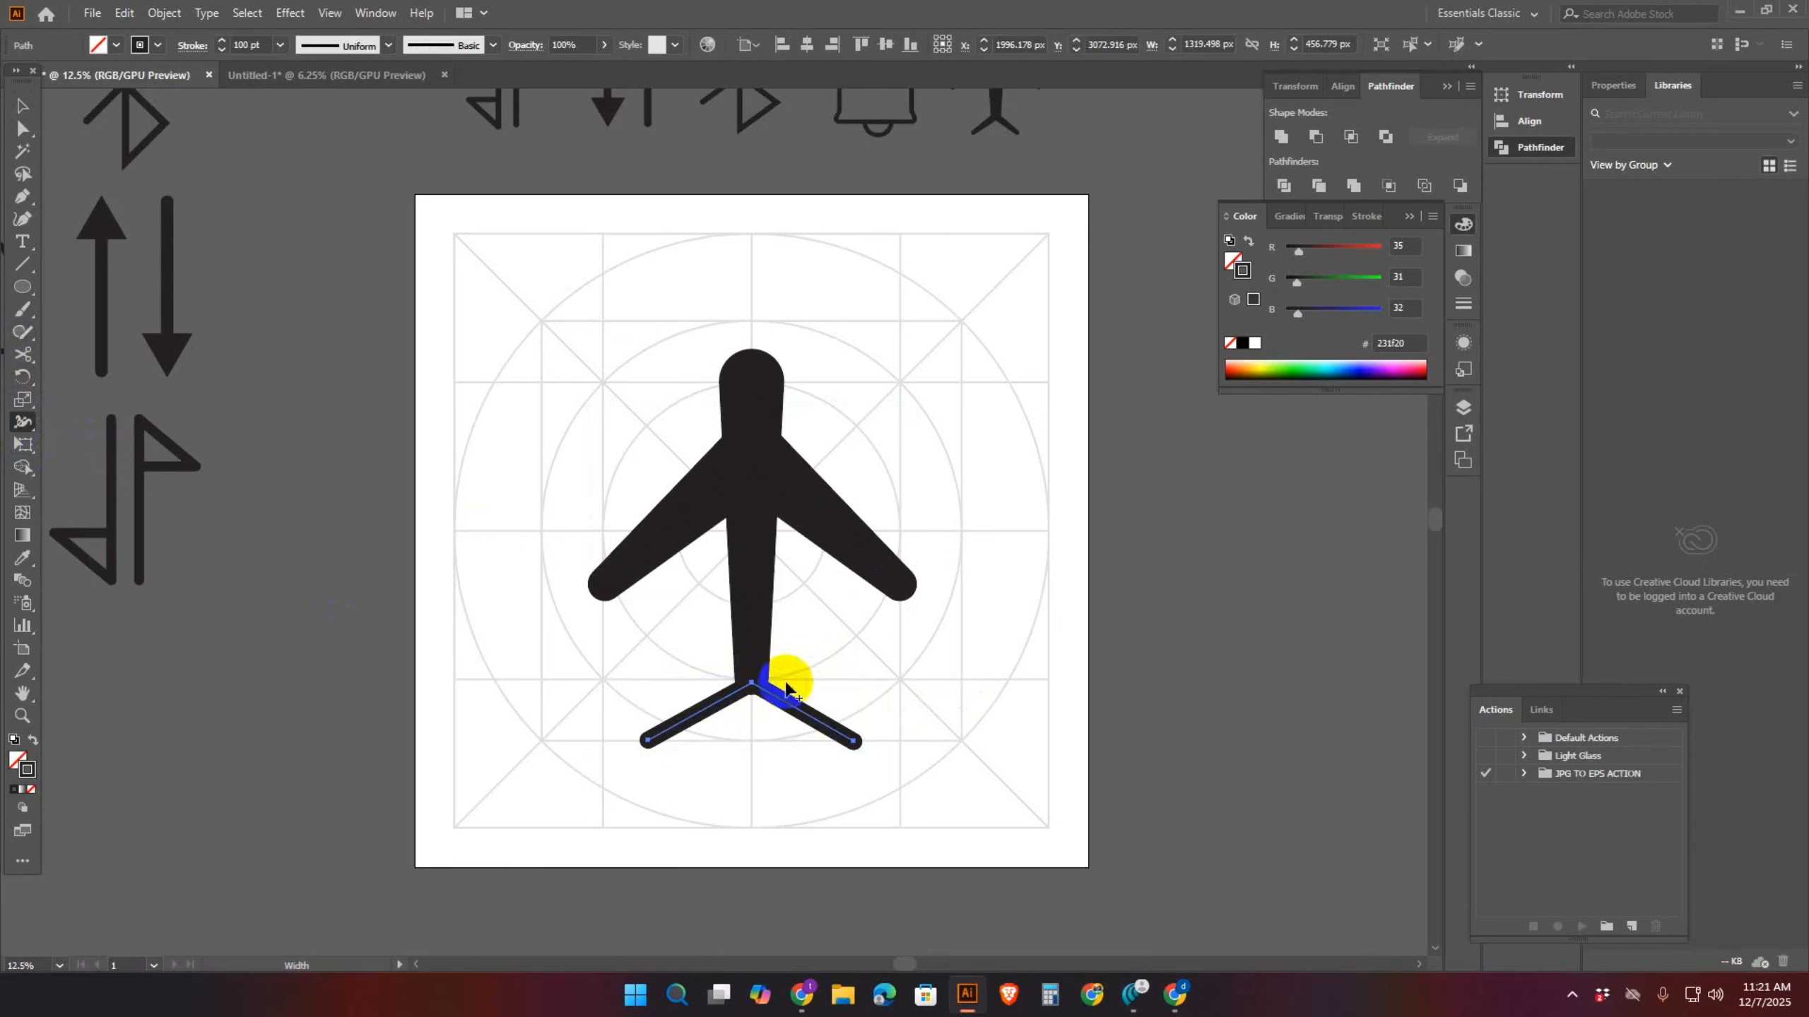
drag(753, 686, 749, 661)
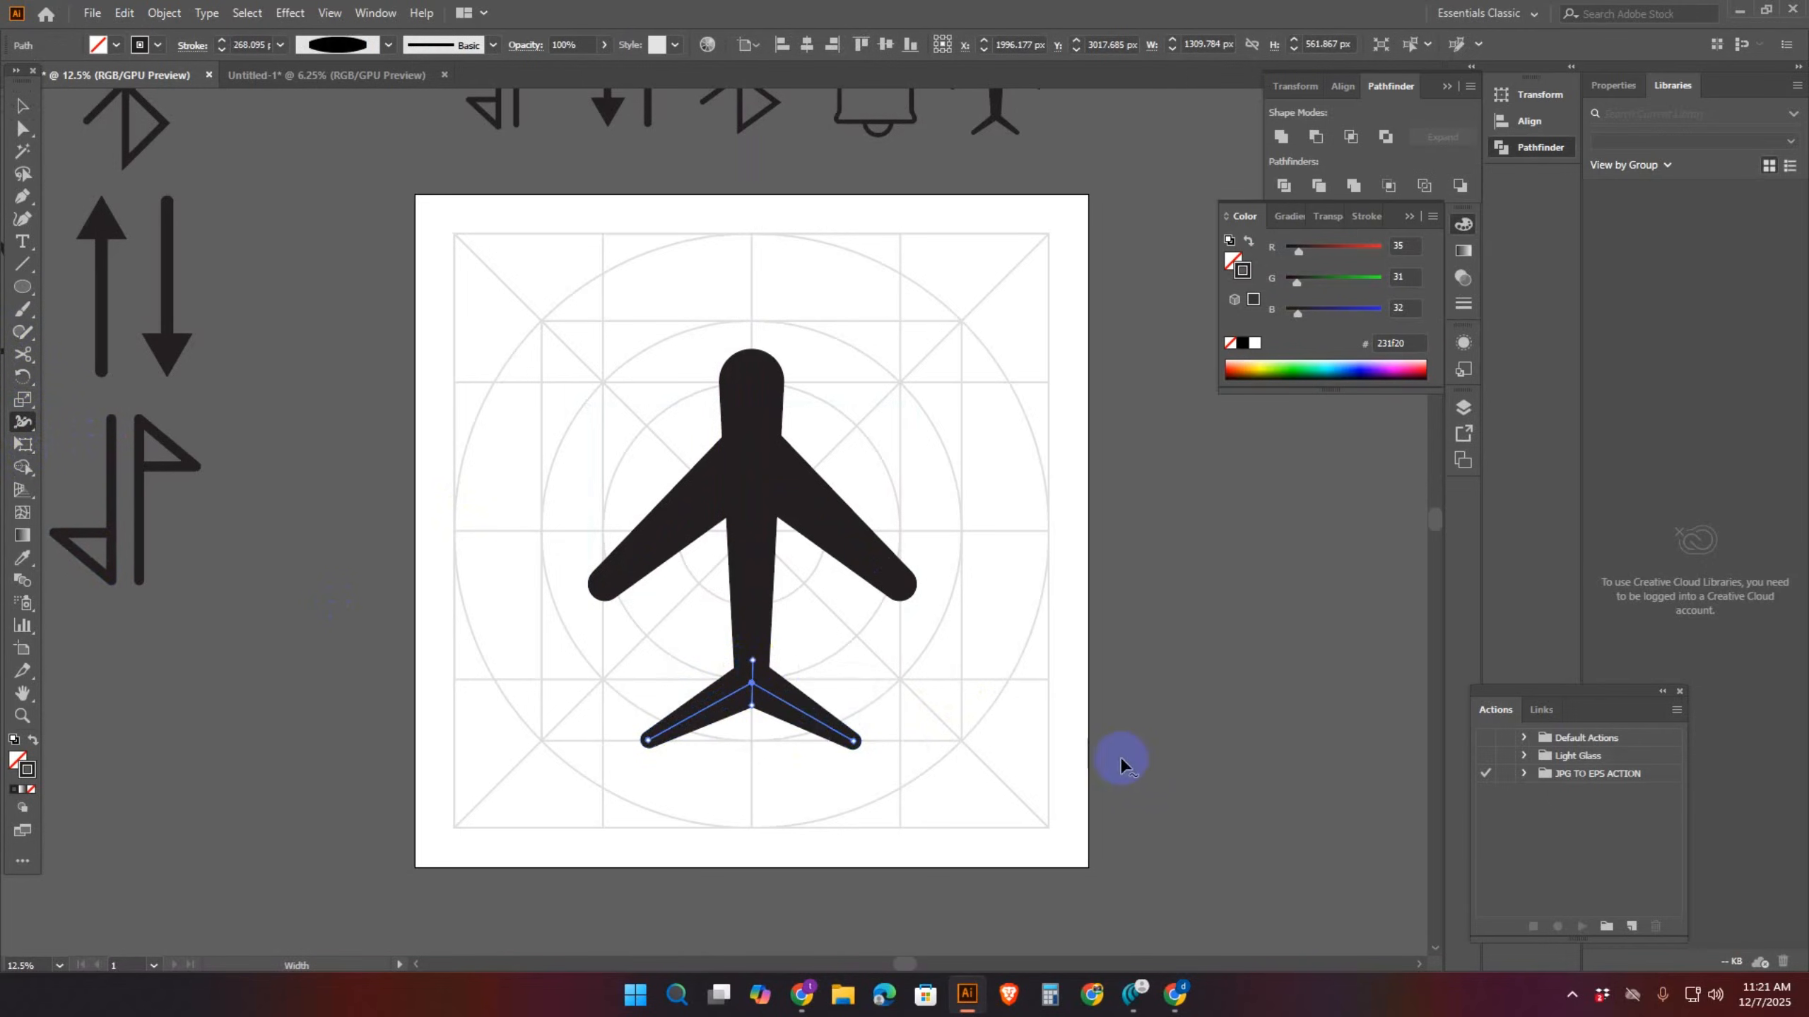
mouse_move(753, 667)
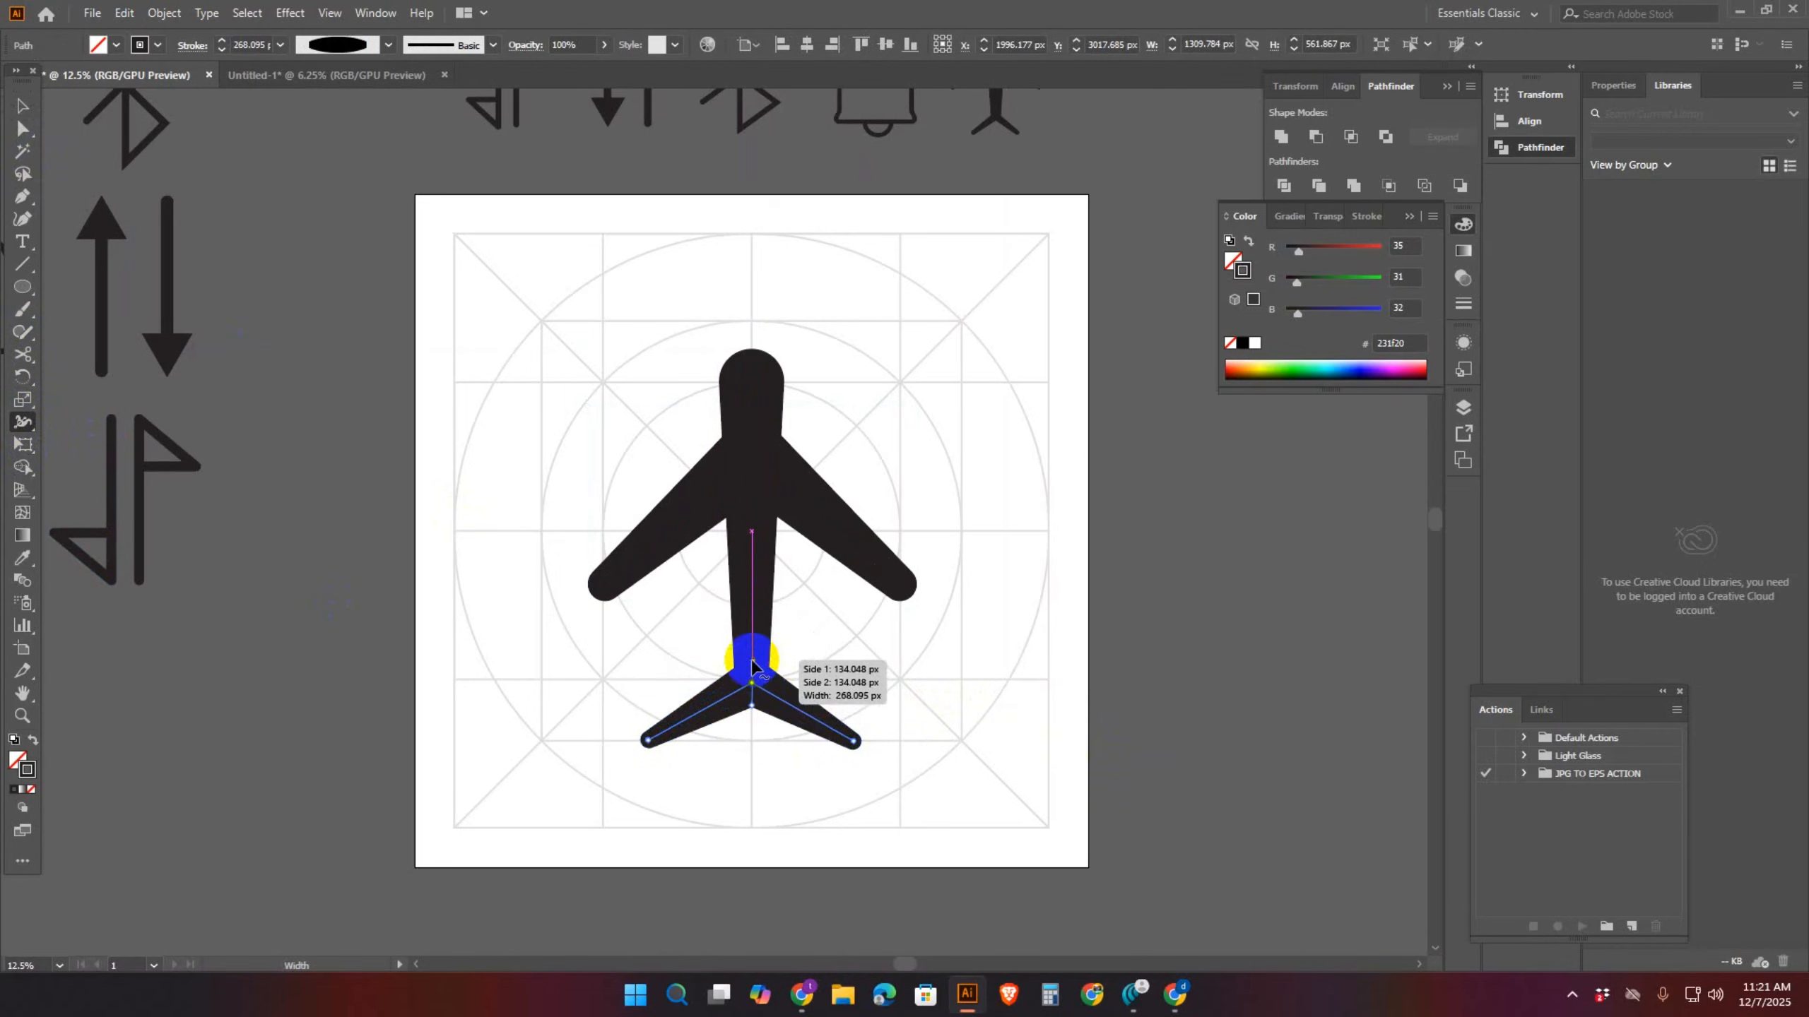
drag(753, 664, 752, 673)
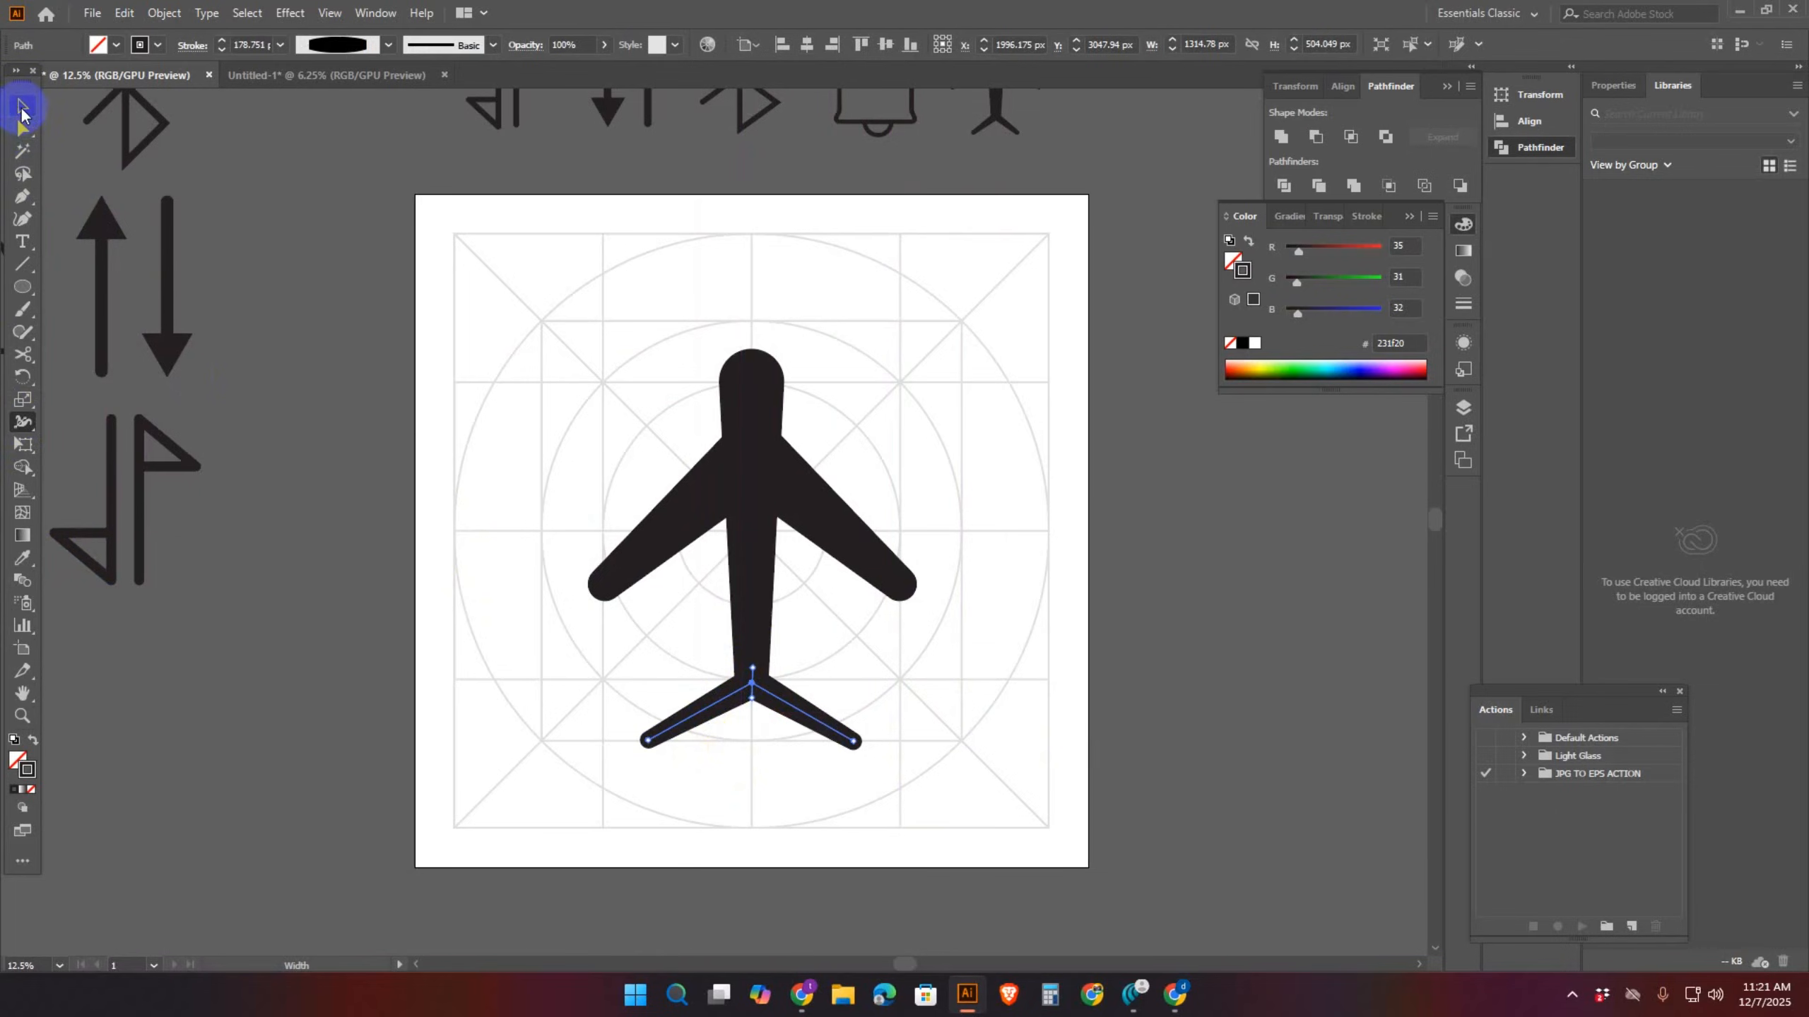
Narrow the tail symmetrically about its centre to about 895 px wide including the stroke
click(22, 106)
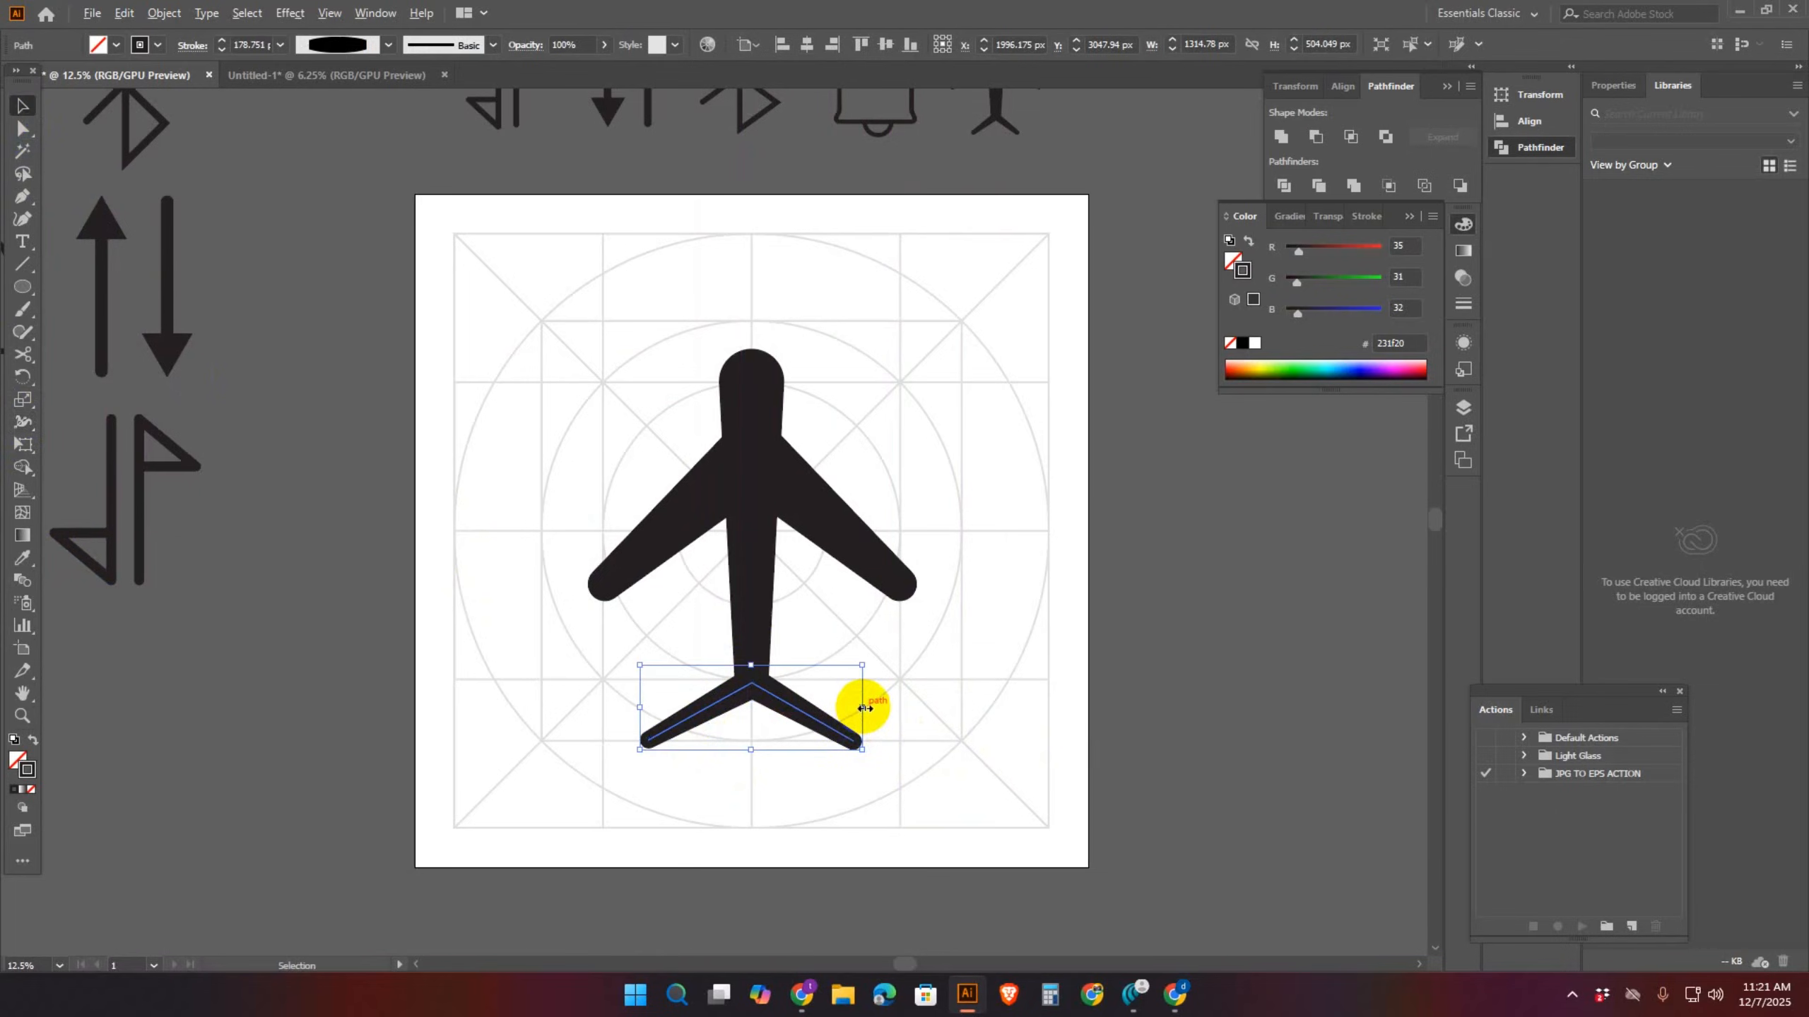
drag(864, 708, 825, 709)
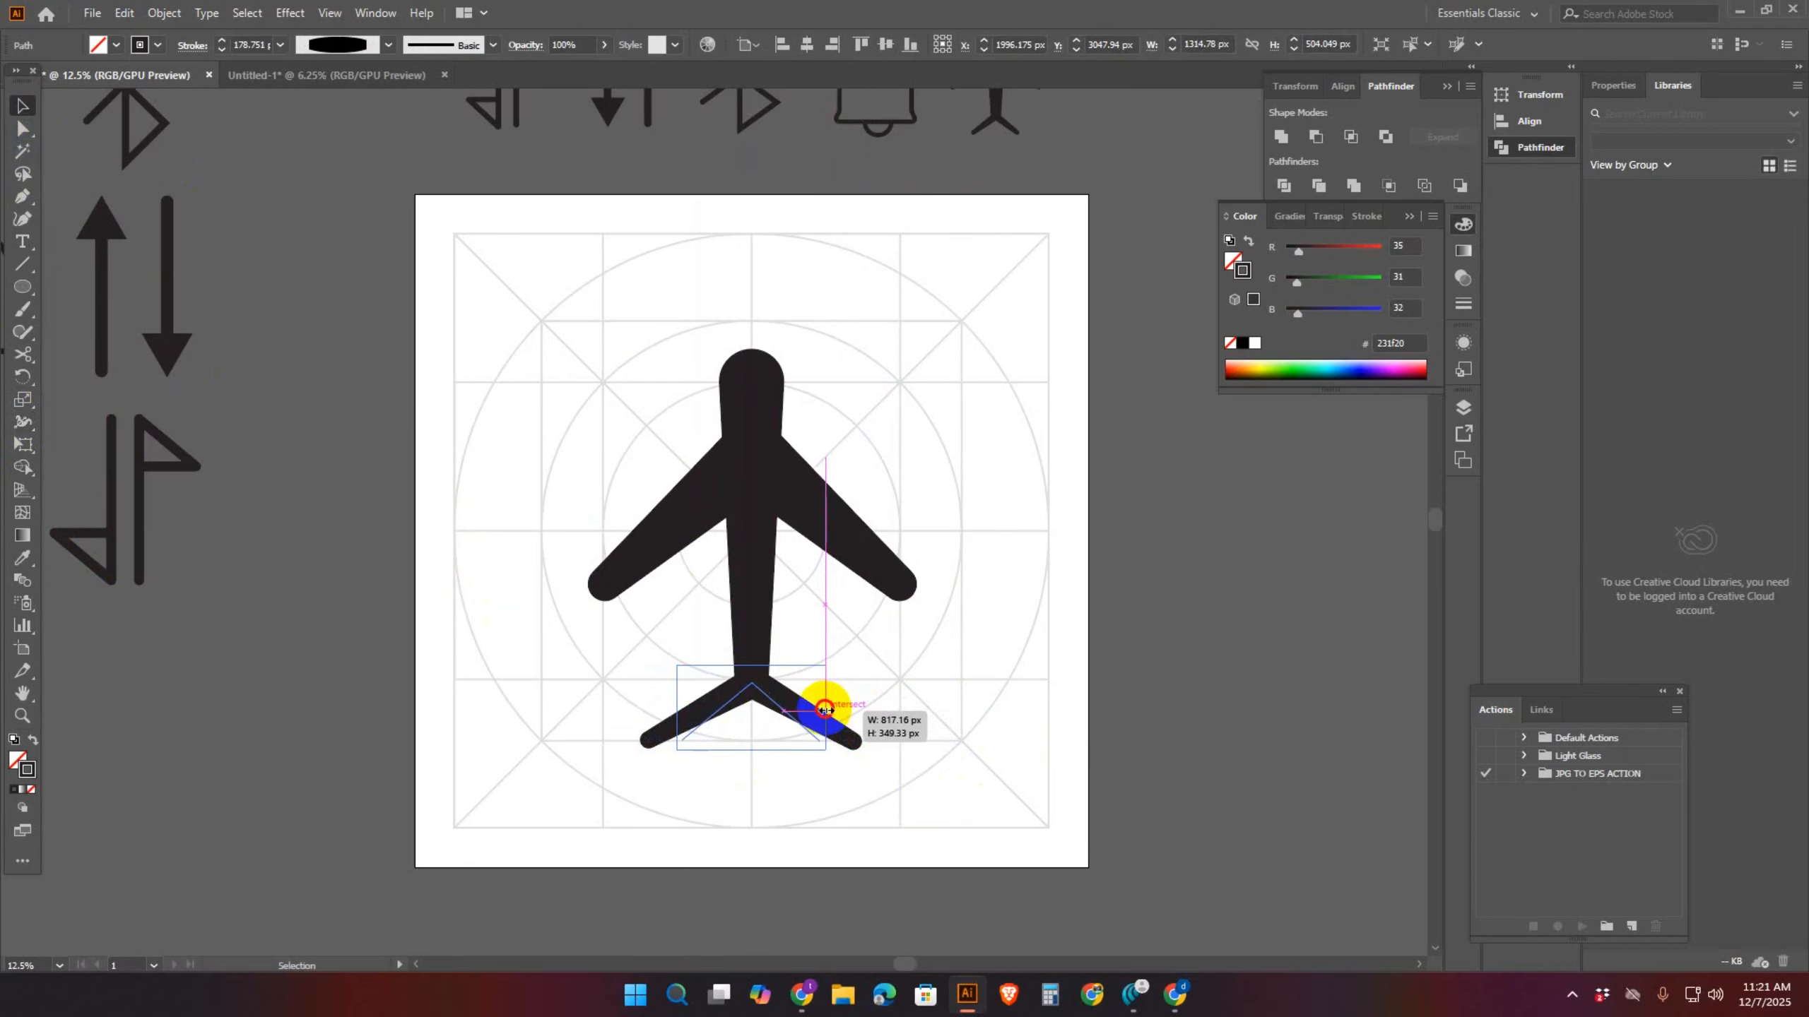
drag(825, 709, 826, 709)
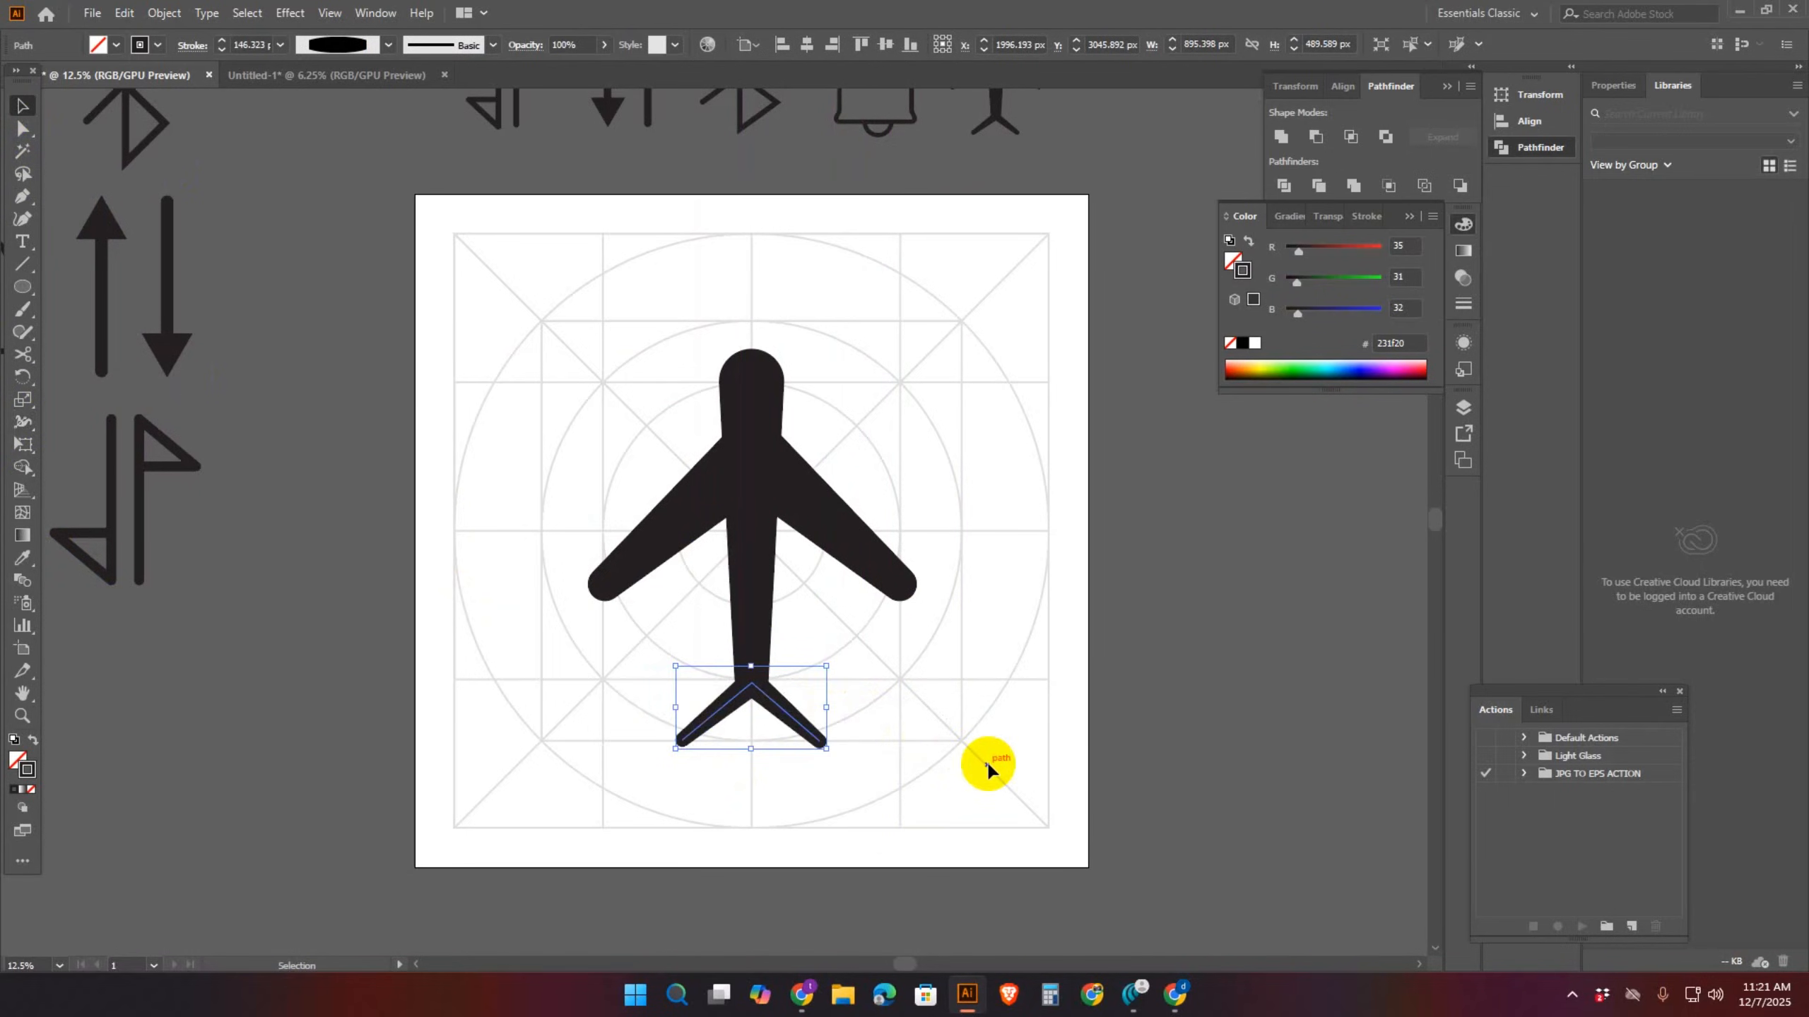
click(918, 651)
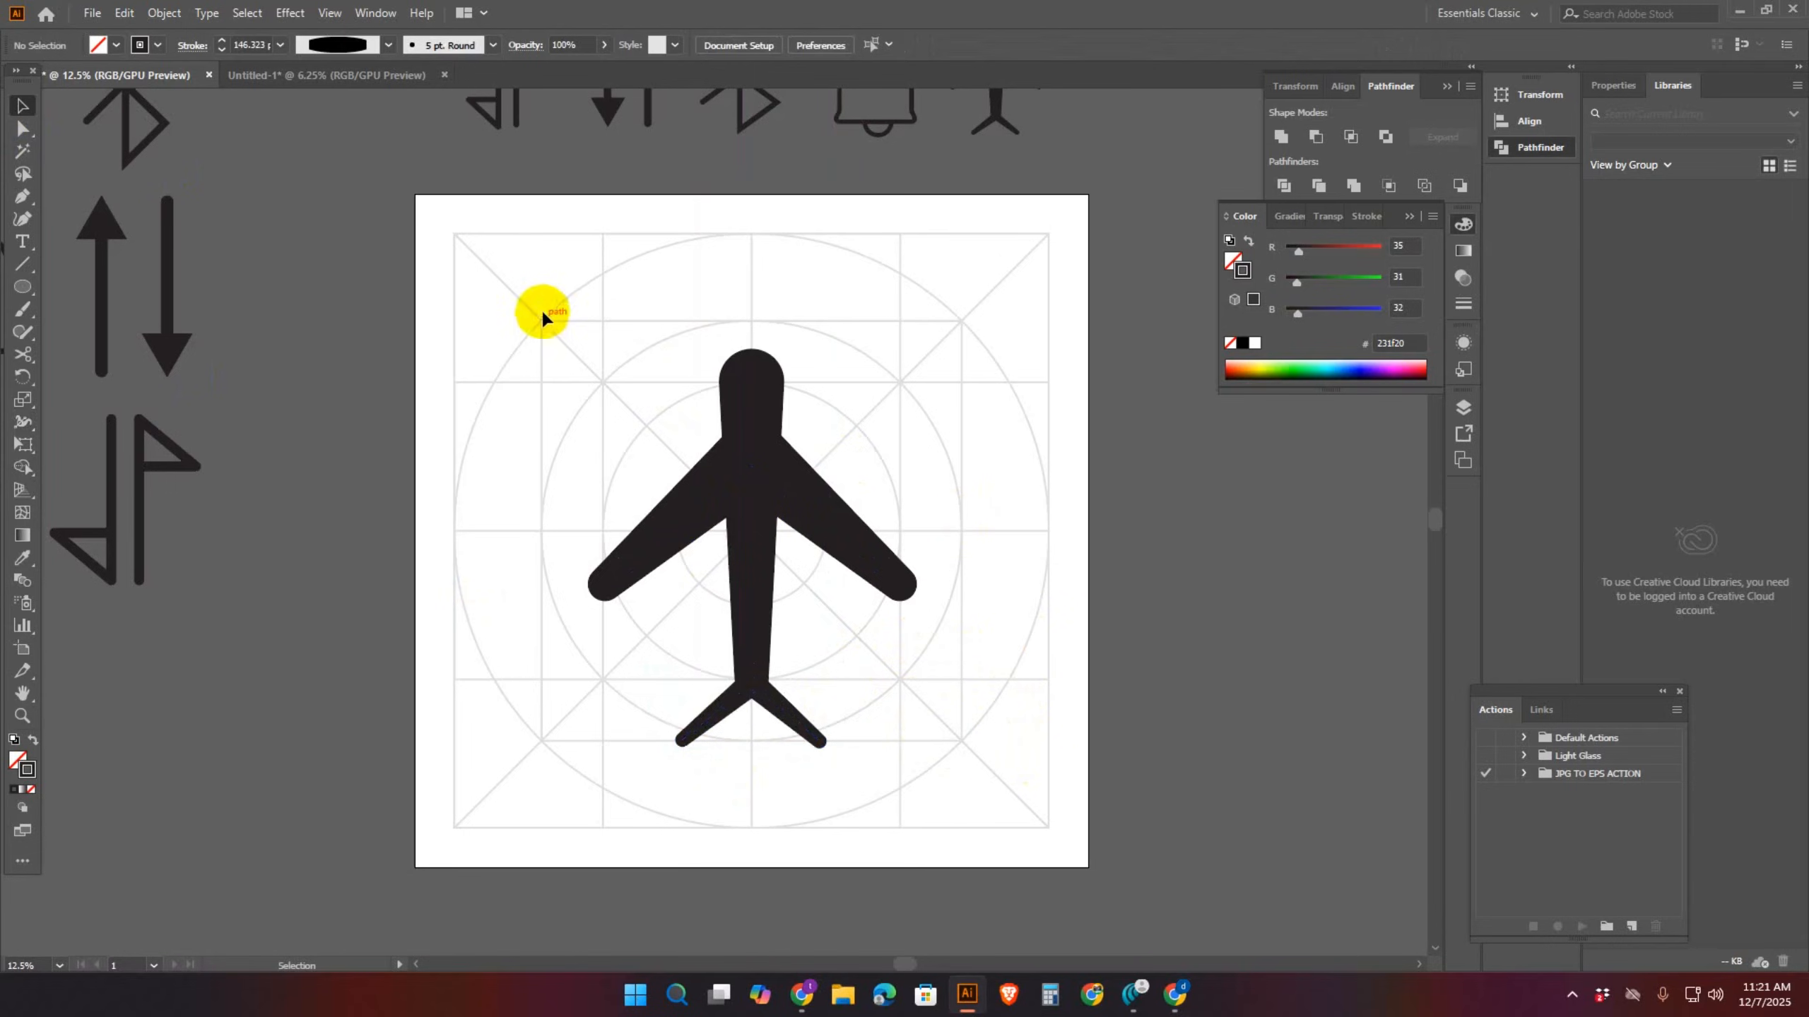
Expand the appearance of the airplane's body, wing and tail strokes into filled shapes
drag(541, 313, 951, 819)
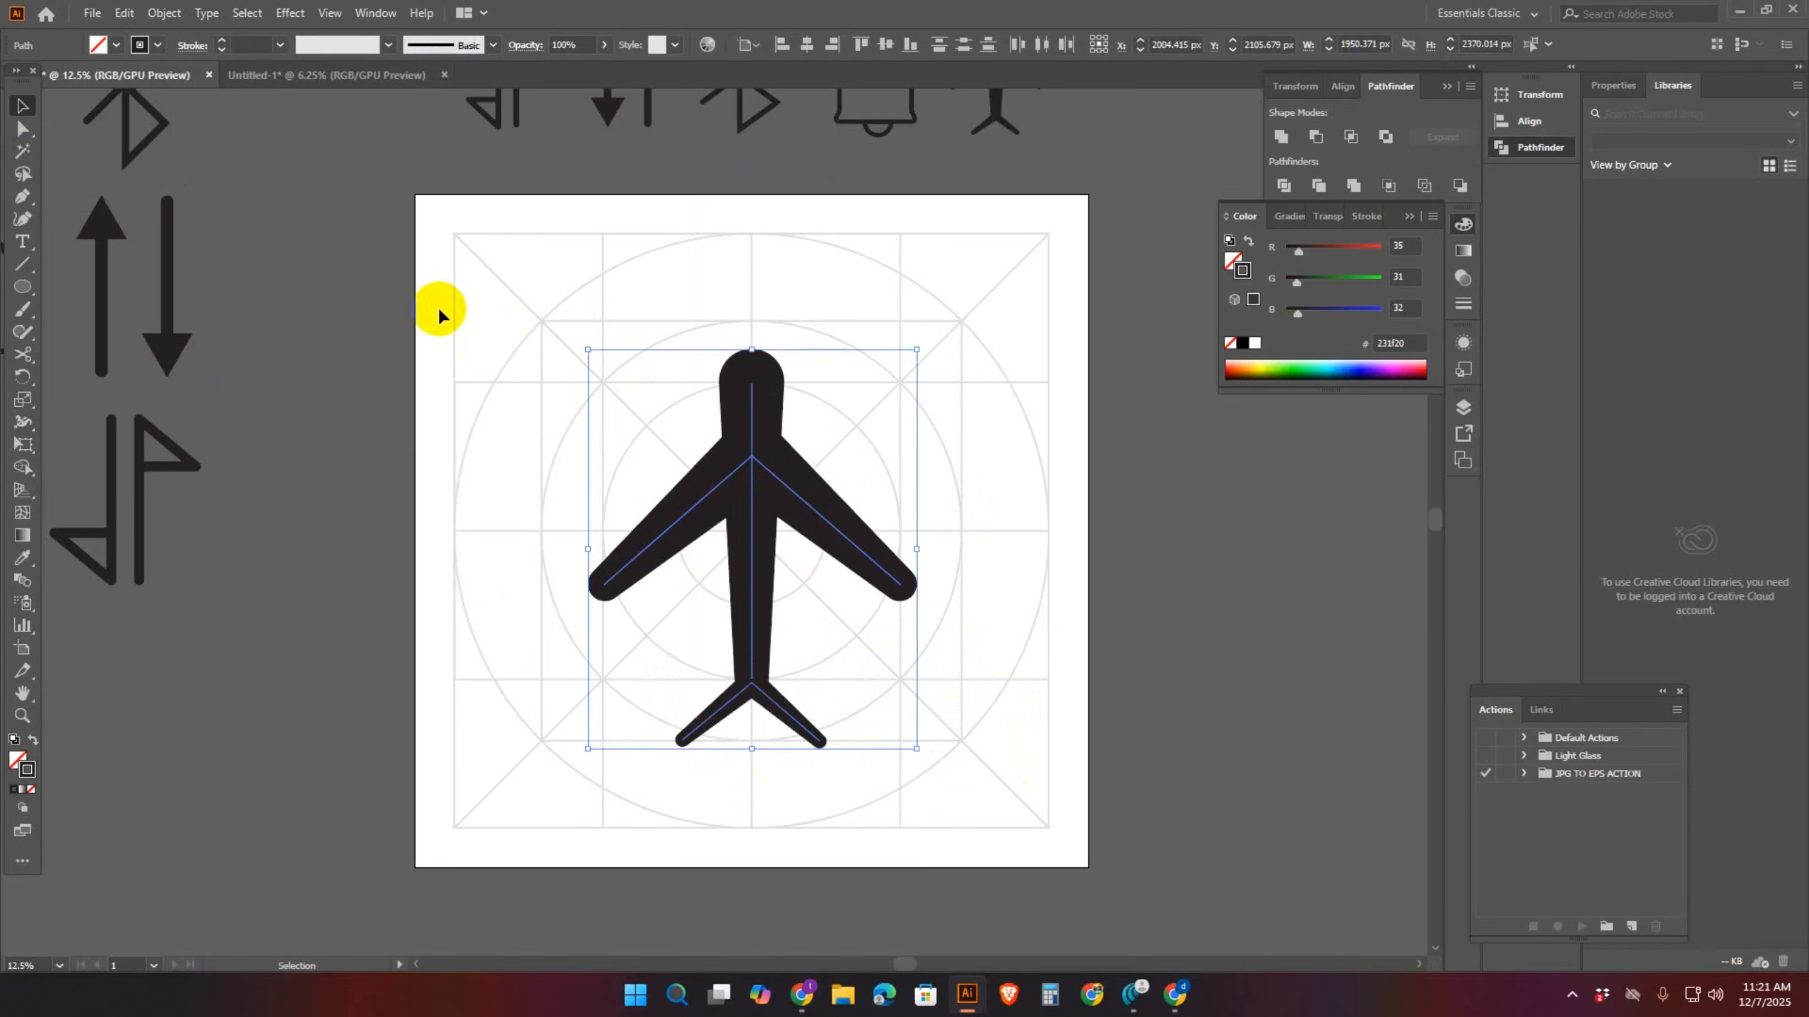
click(164, 12)
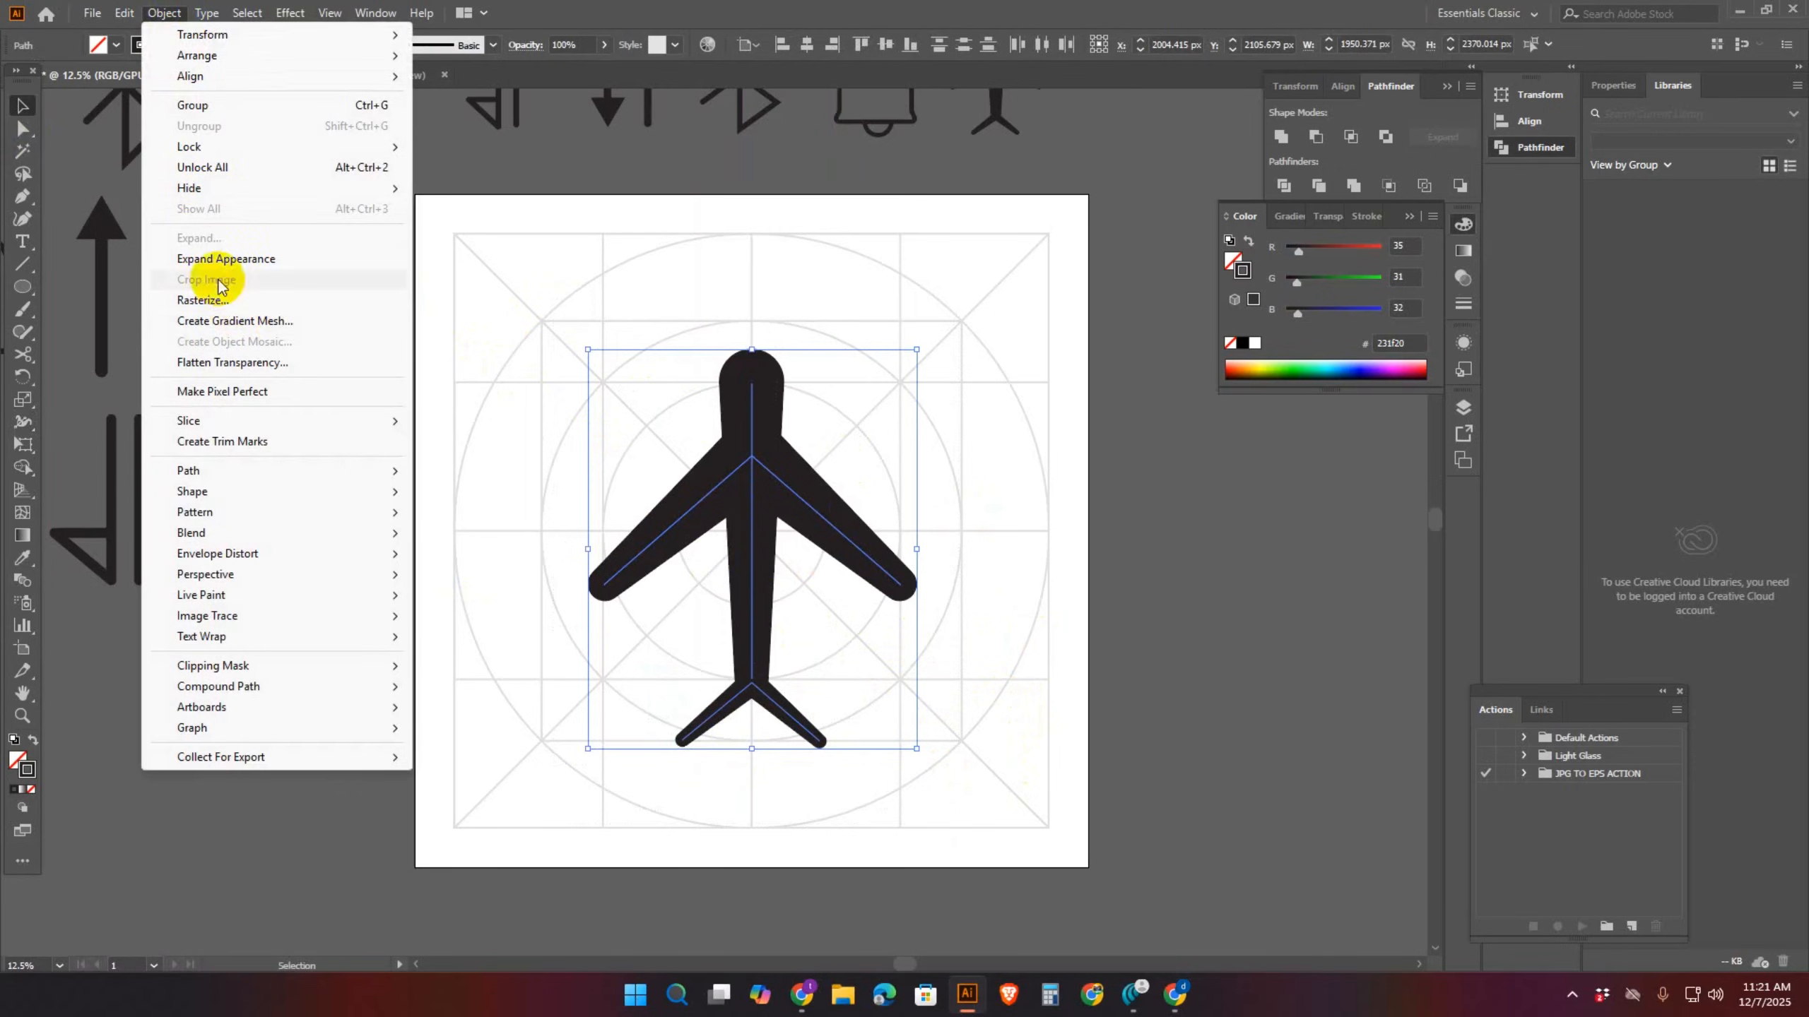
click(254, 261)
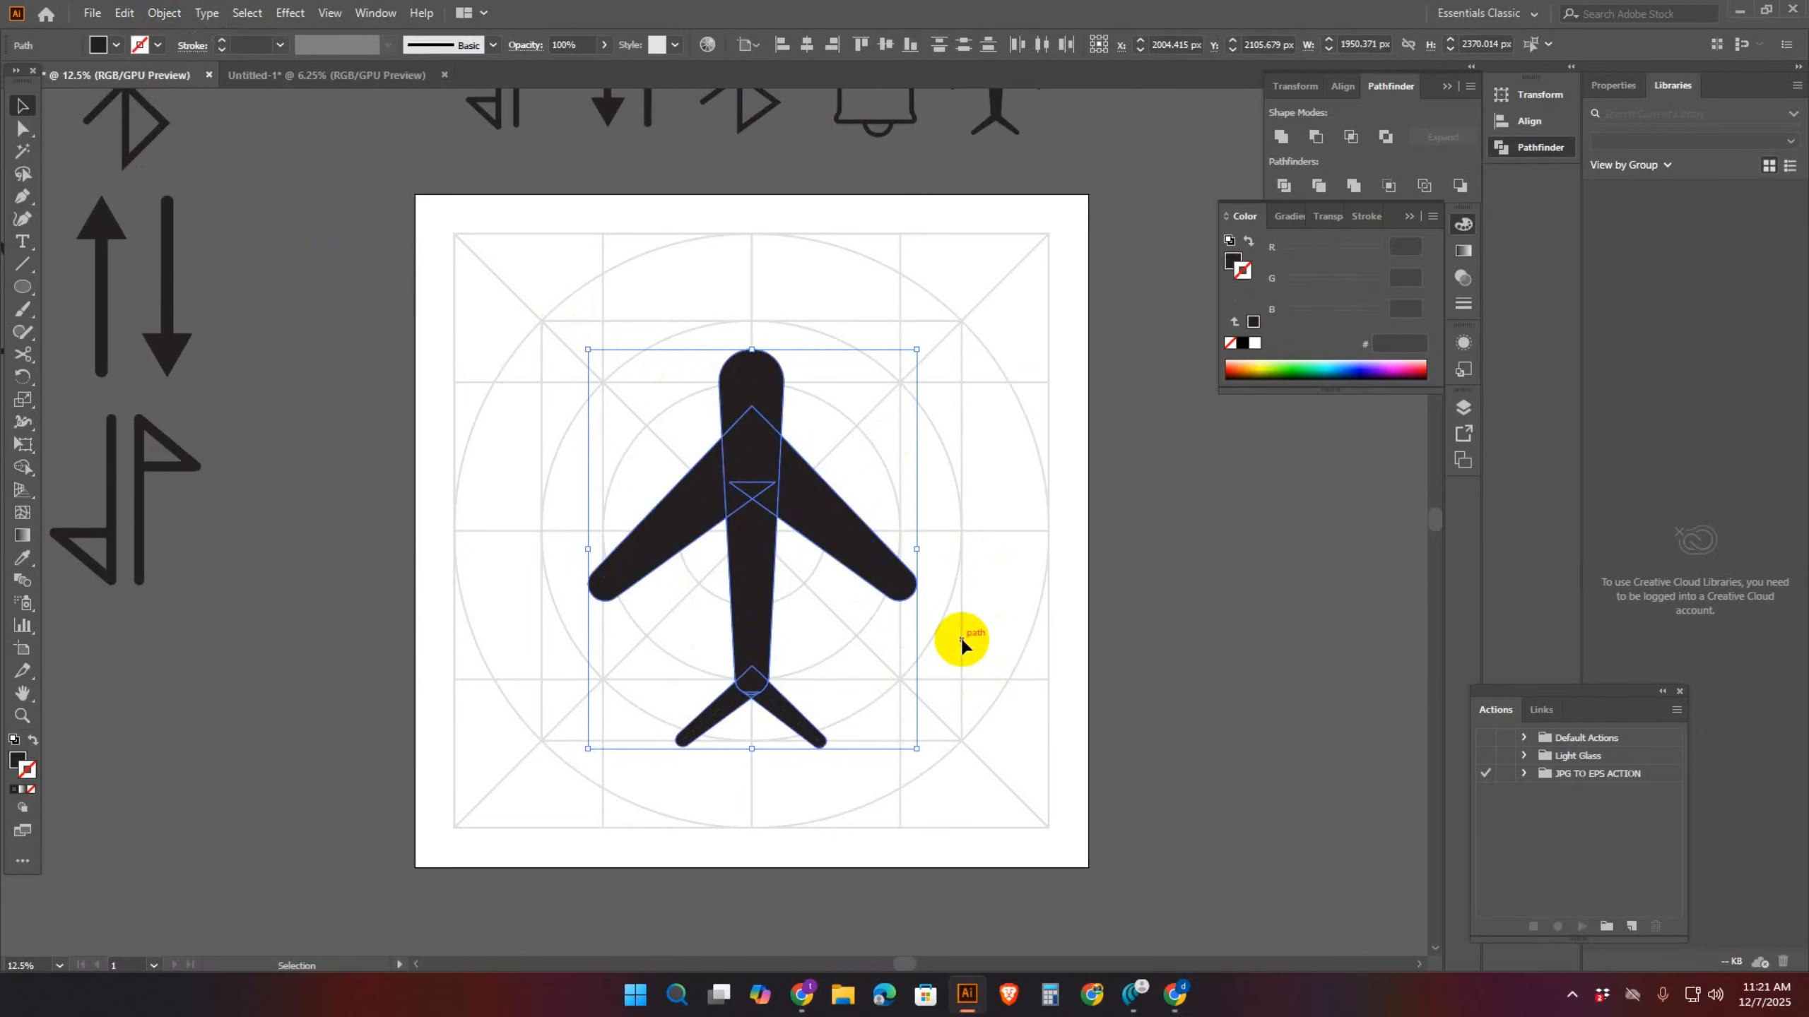
scroll(866, 512, up, 1)
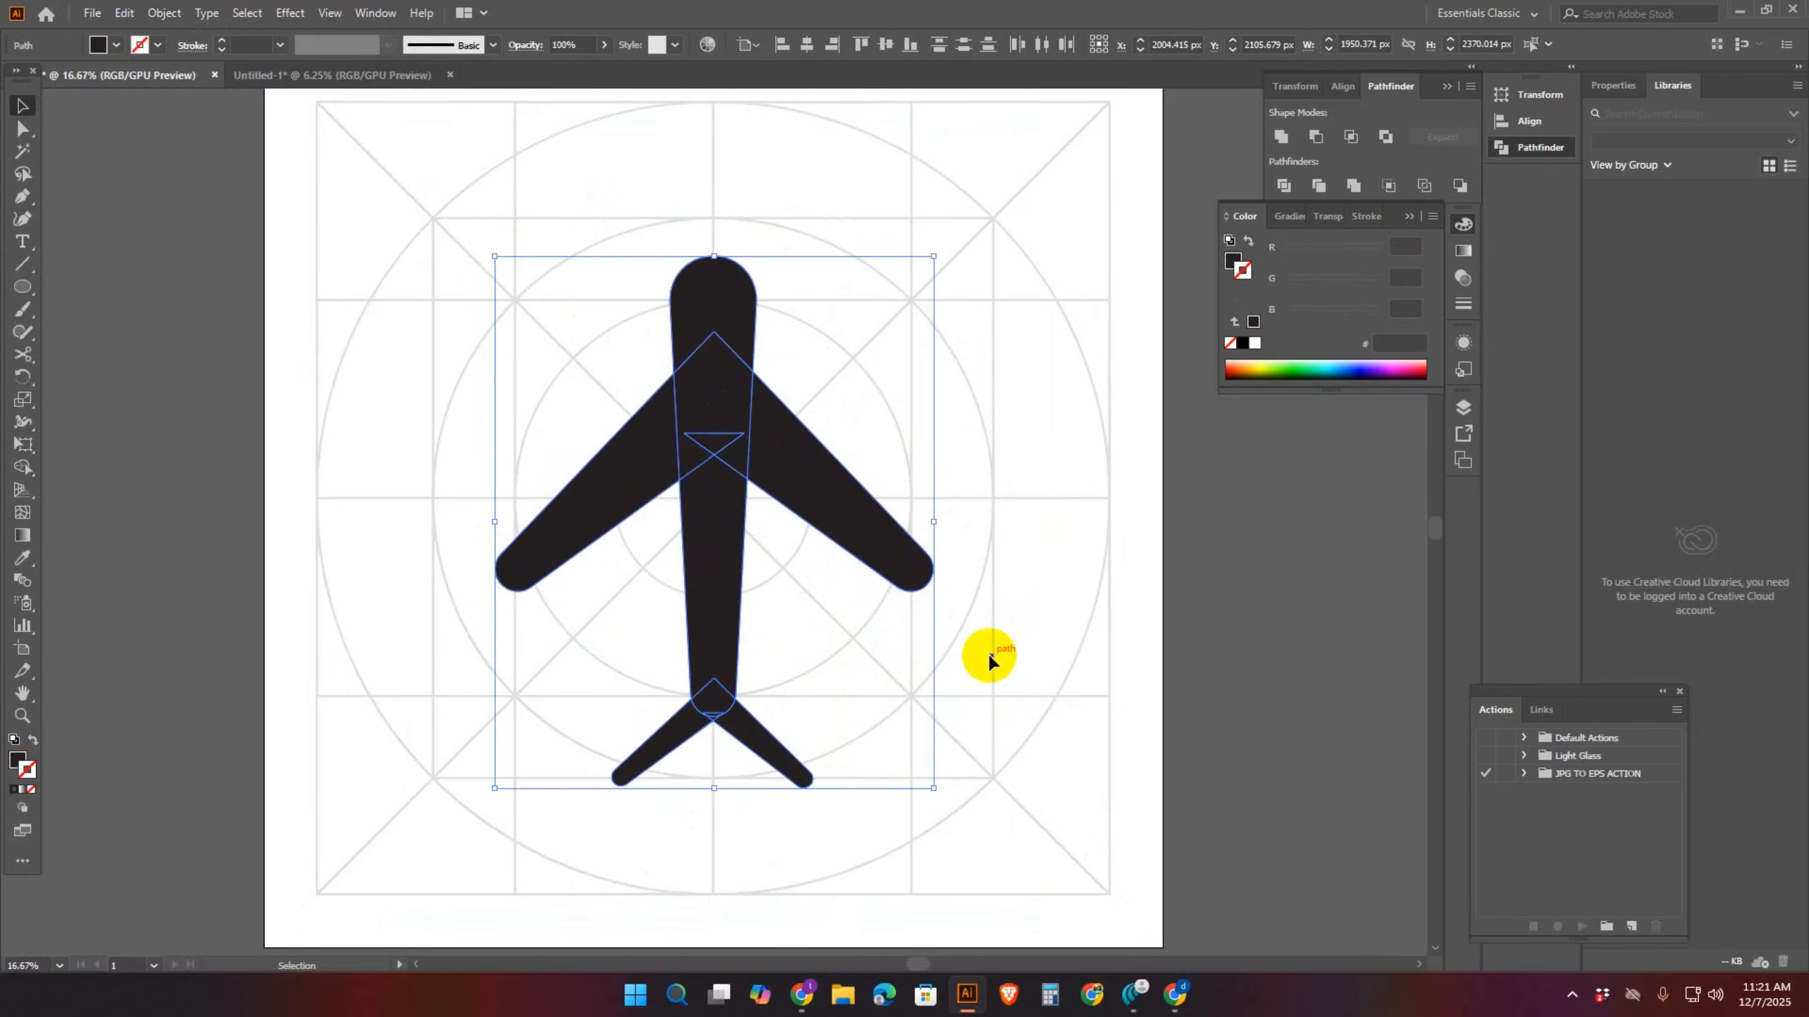
Try to unite the expanded airplane parts into a single shape
click(1281, 138)
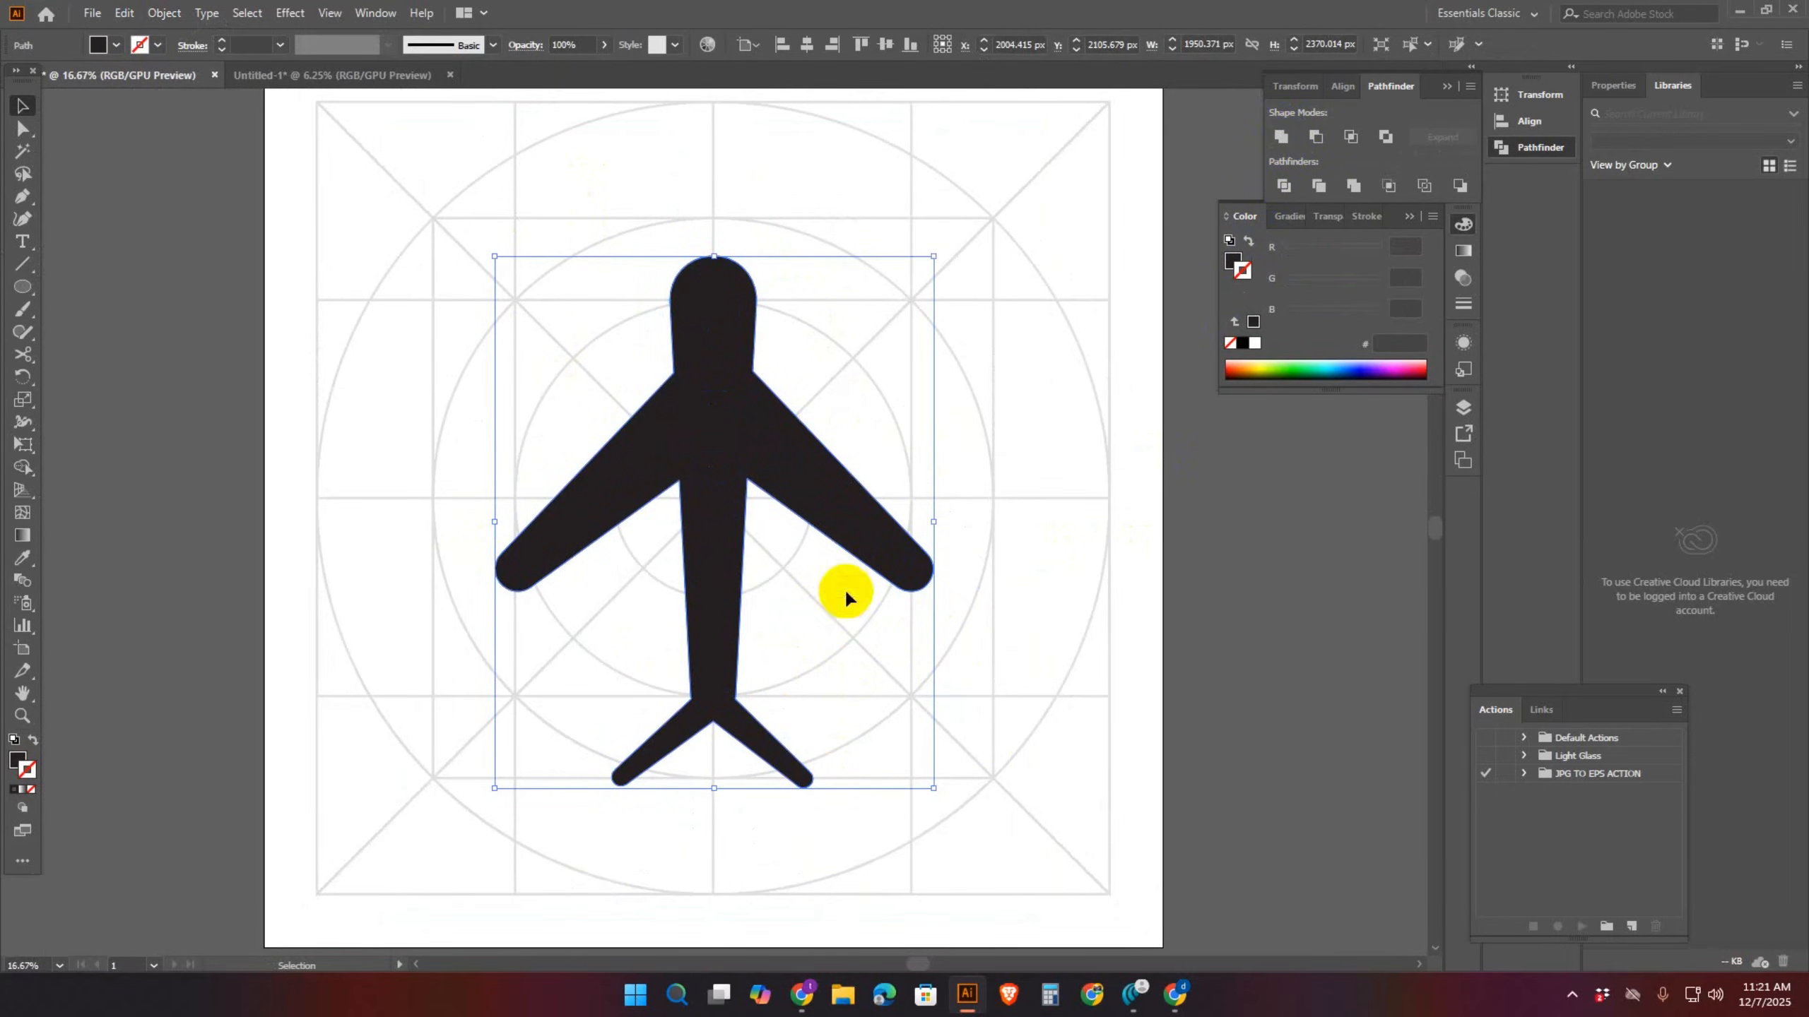
click(920, 630)
key(ctrl+z)
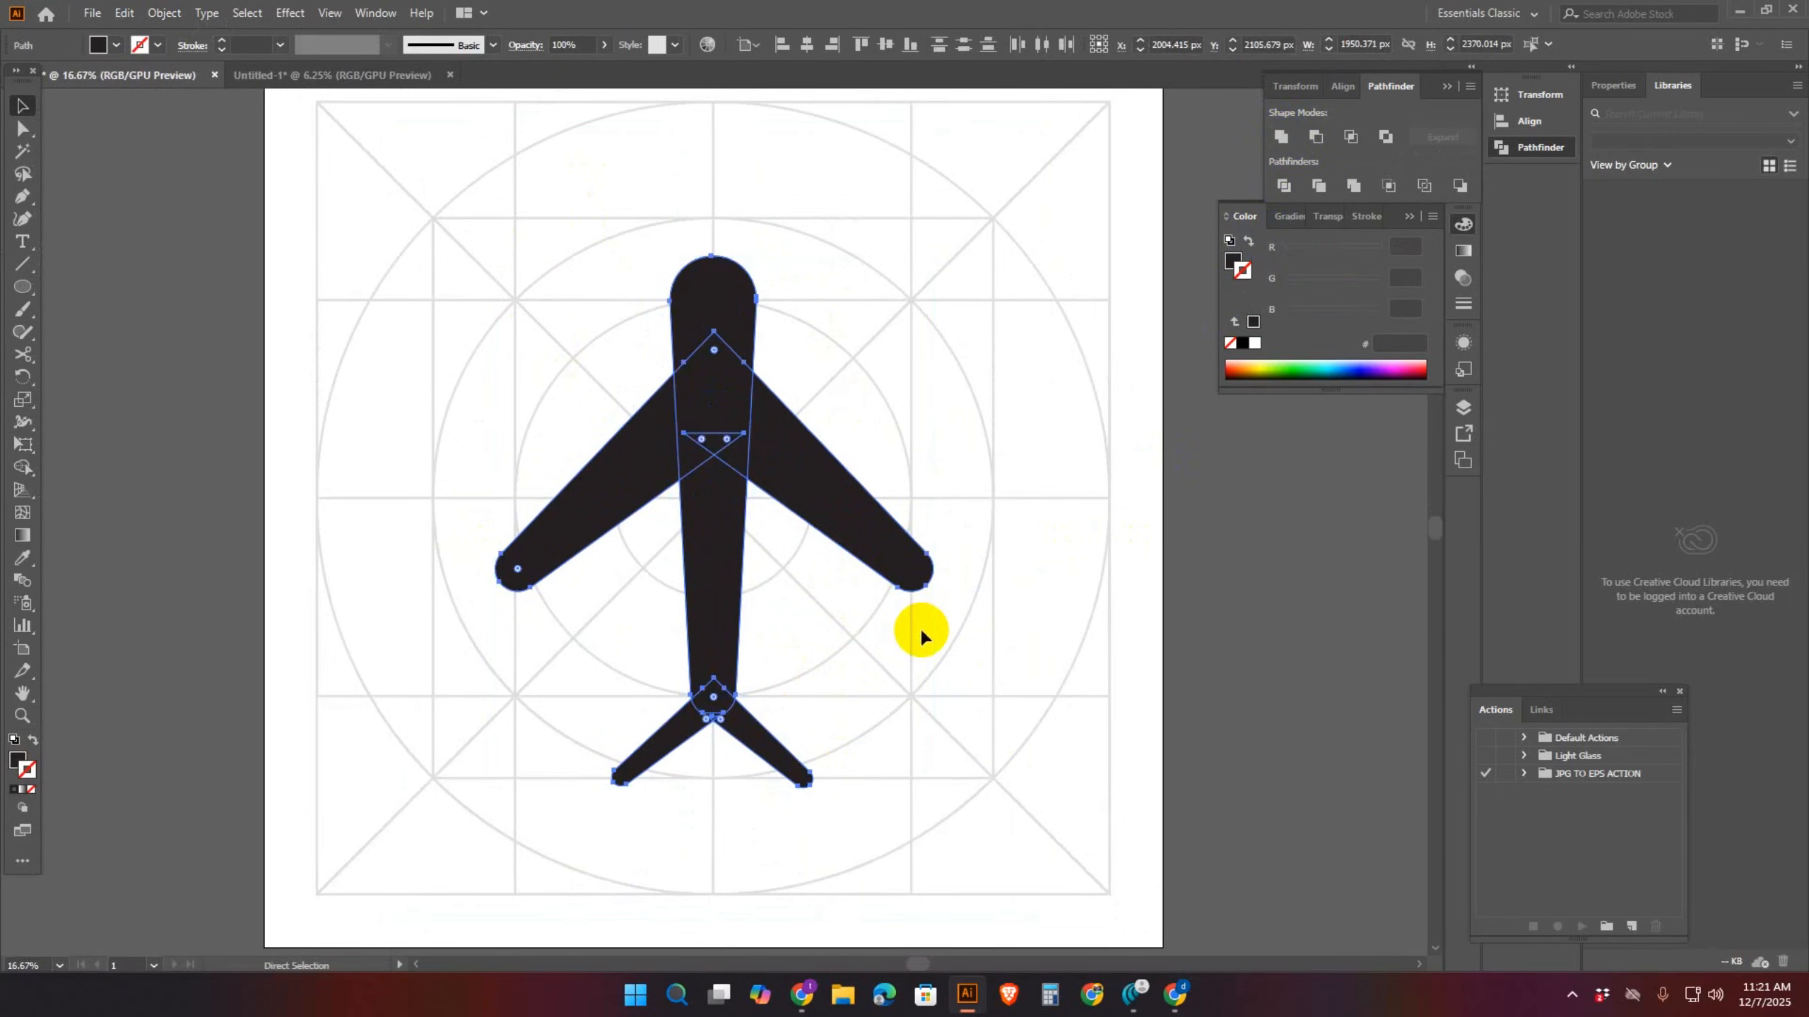
click(979, 525)
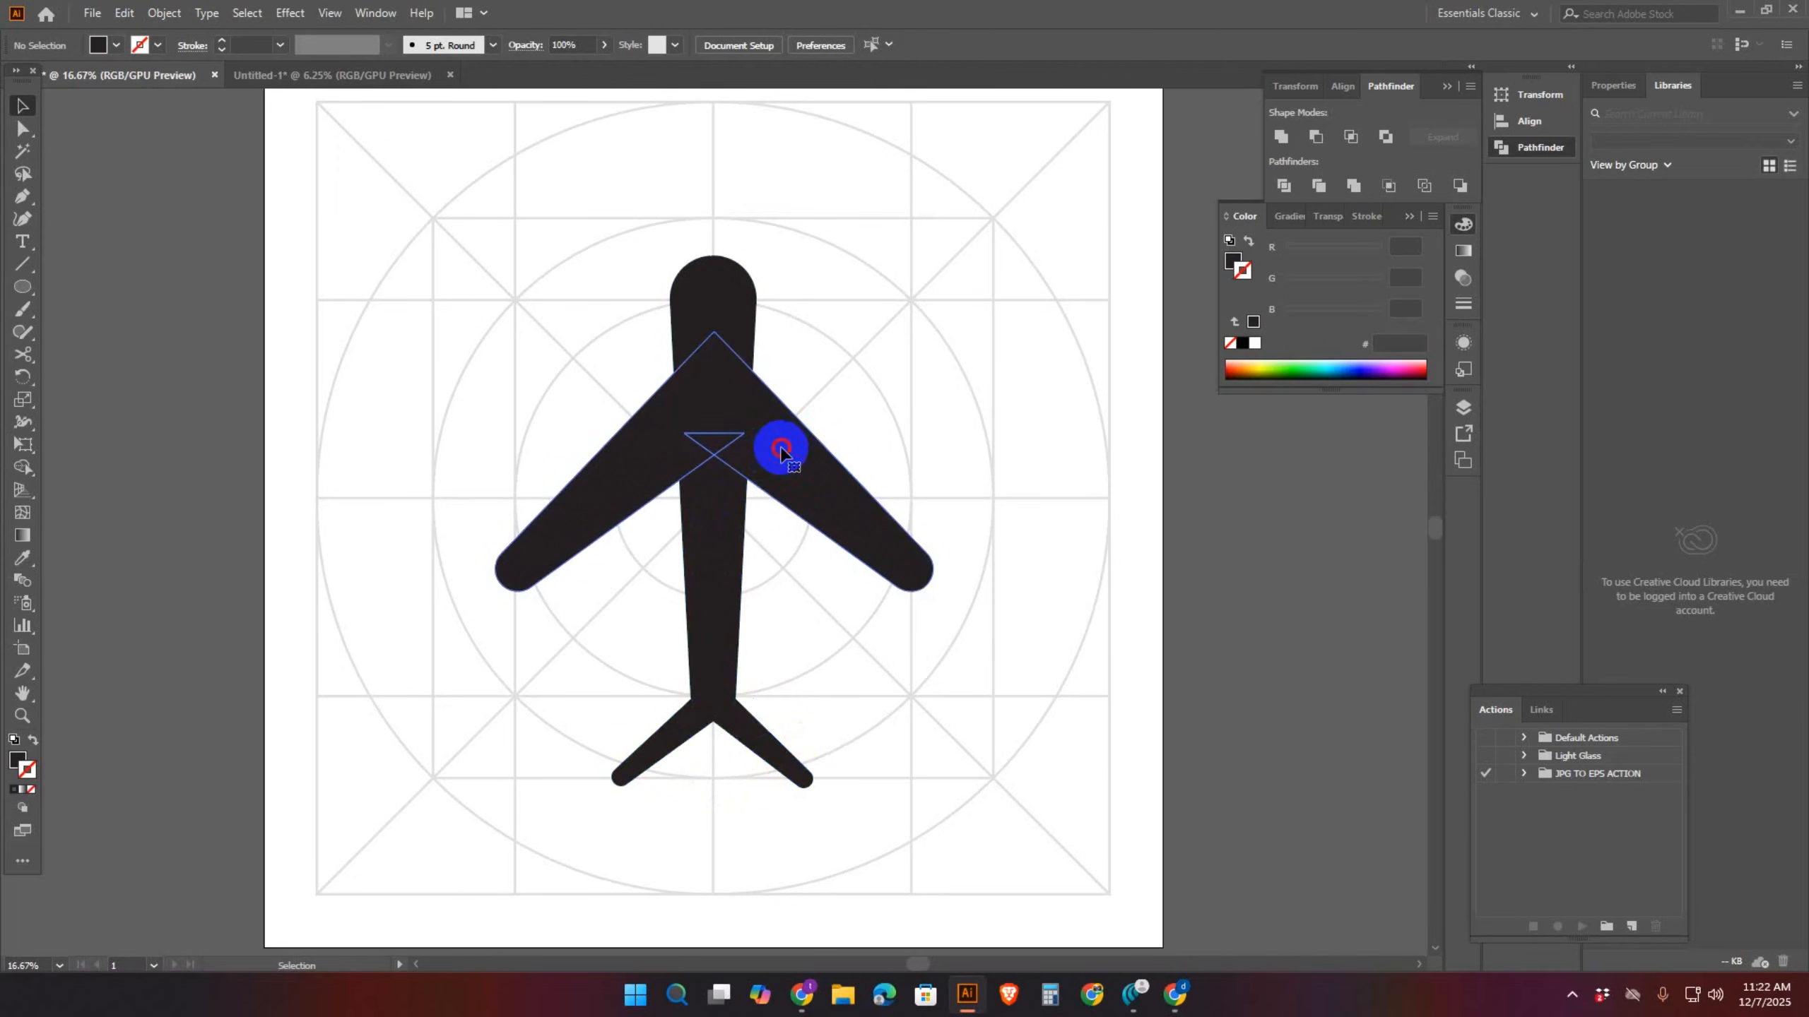
Merge the overlapping inner triangle into the wing shape with the Shape Builder tool
click(781, 450)
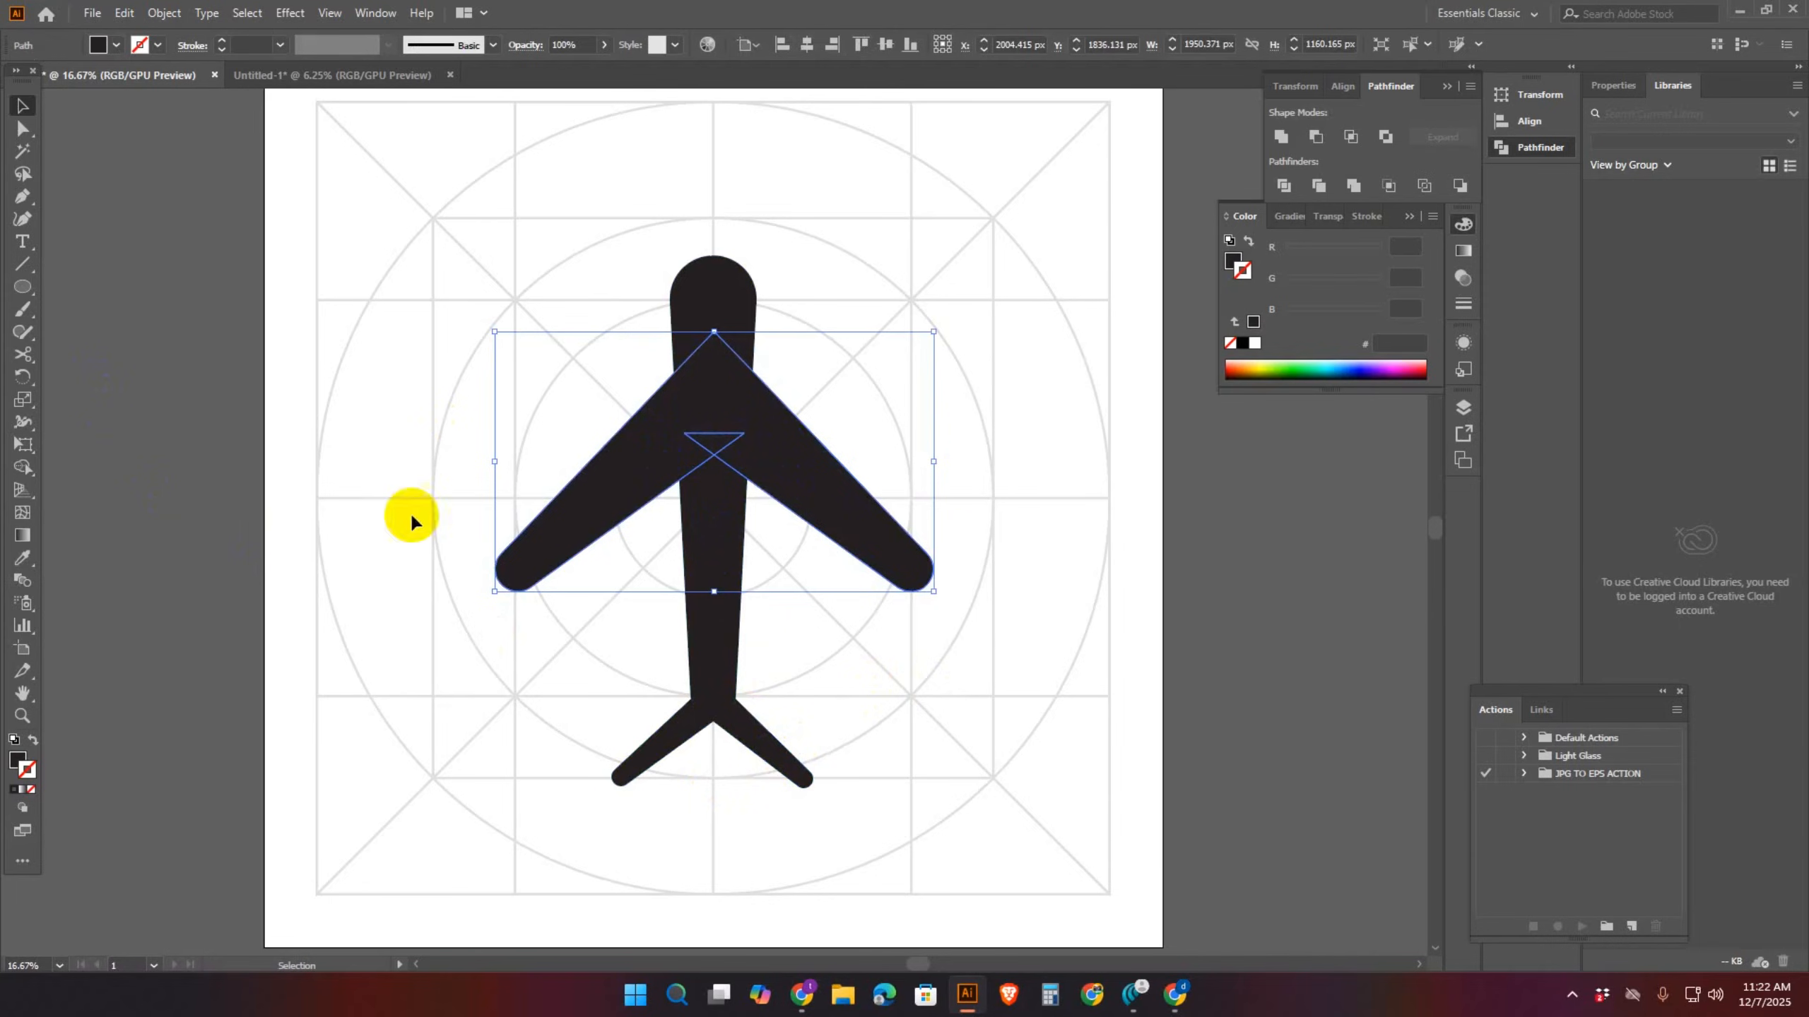
click(23, 467)
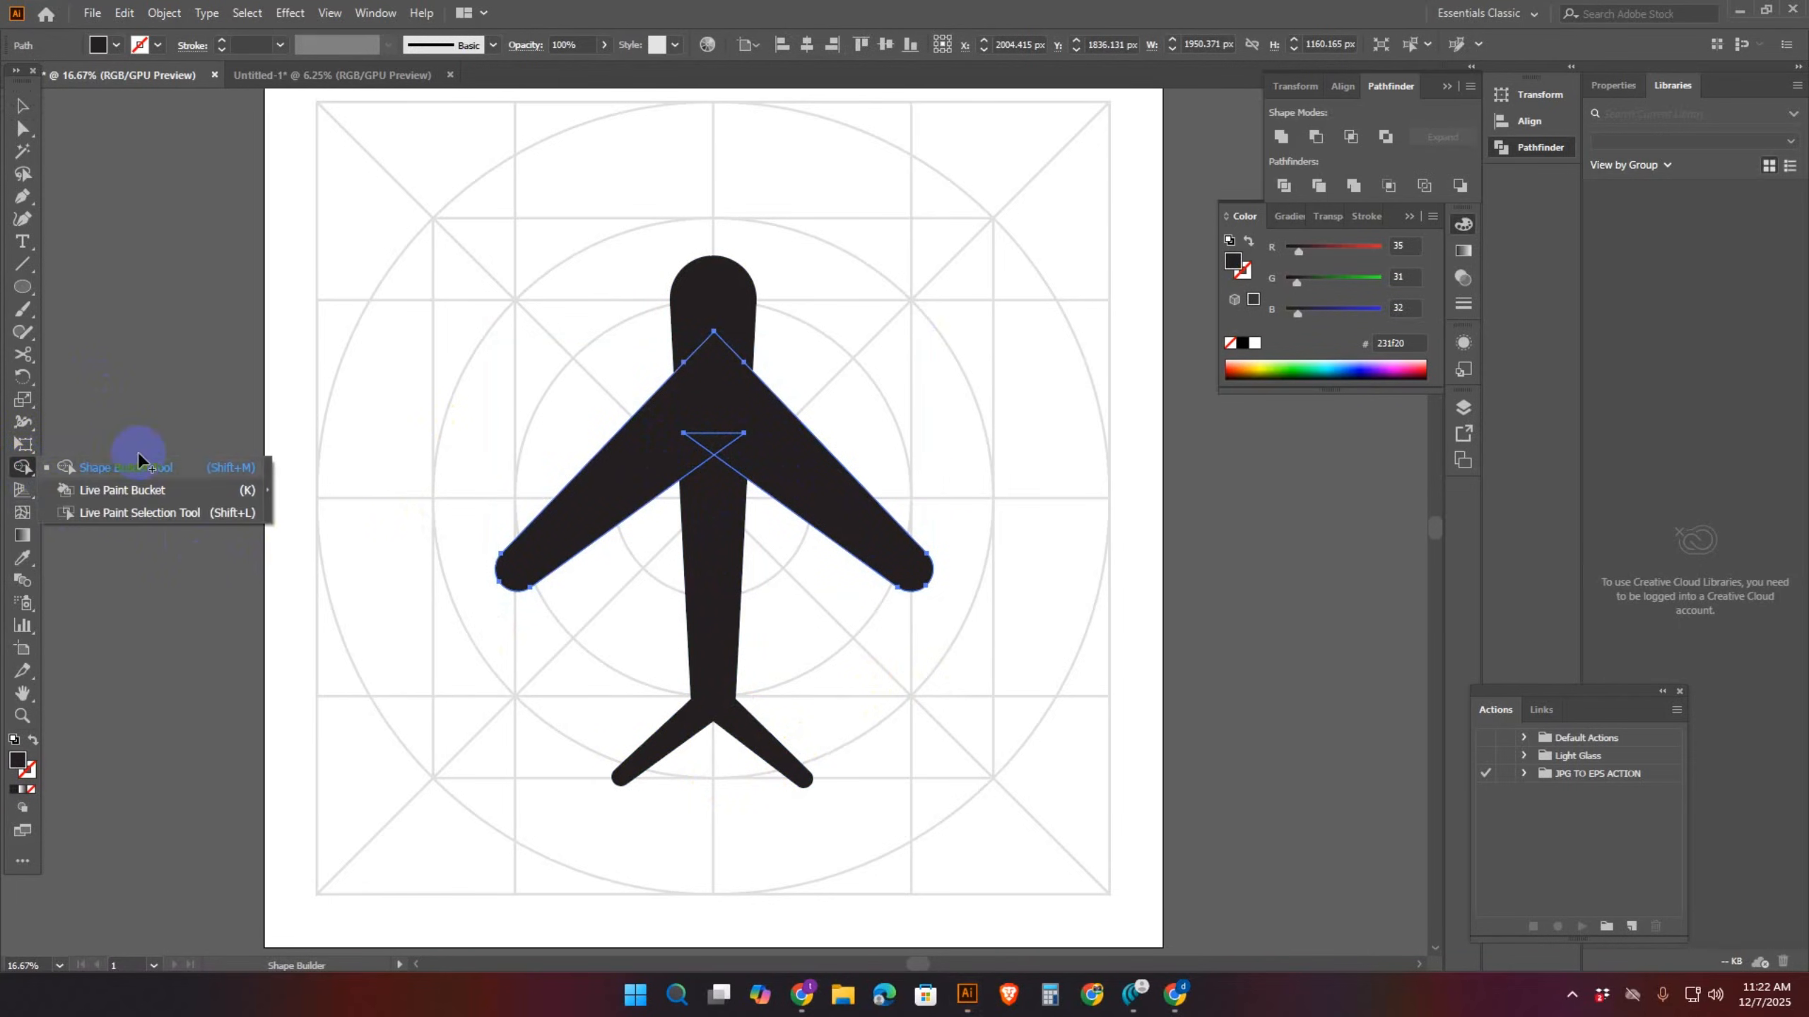
click(116, 463)
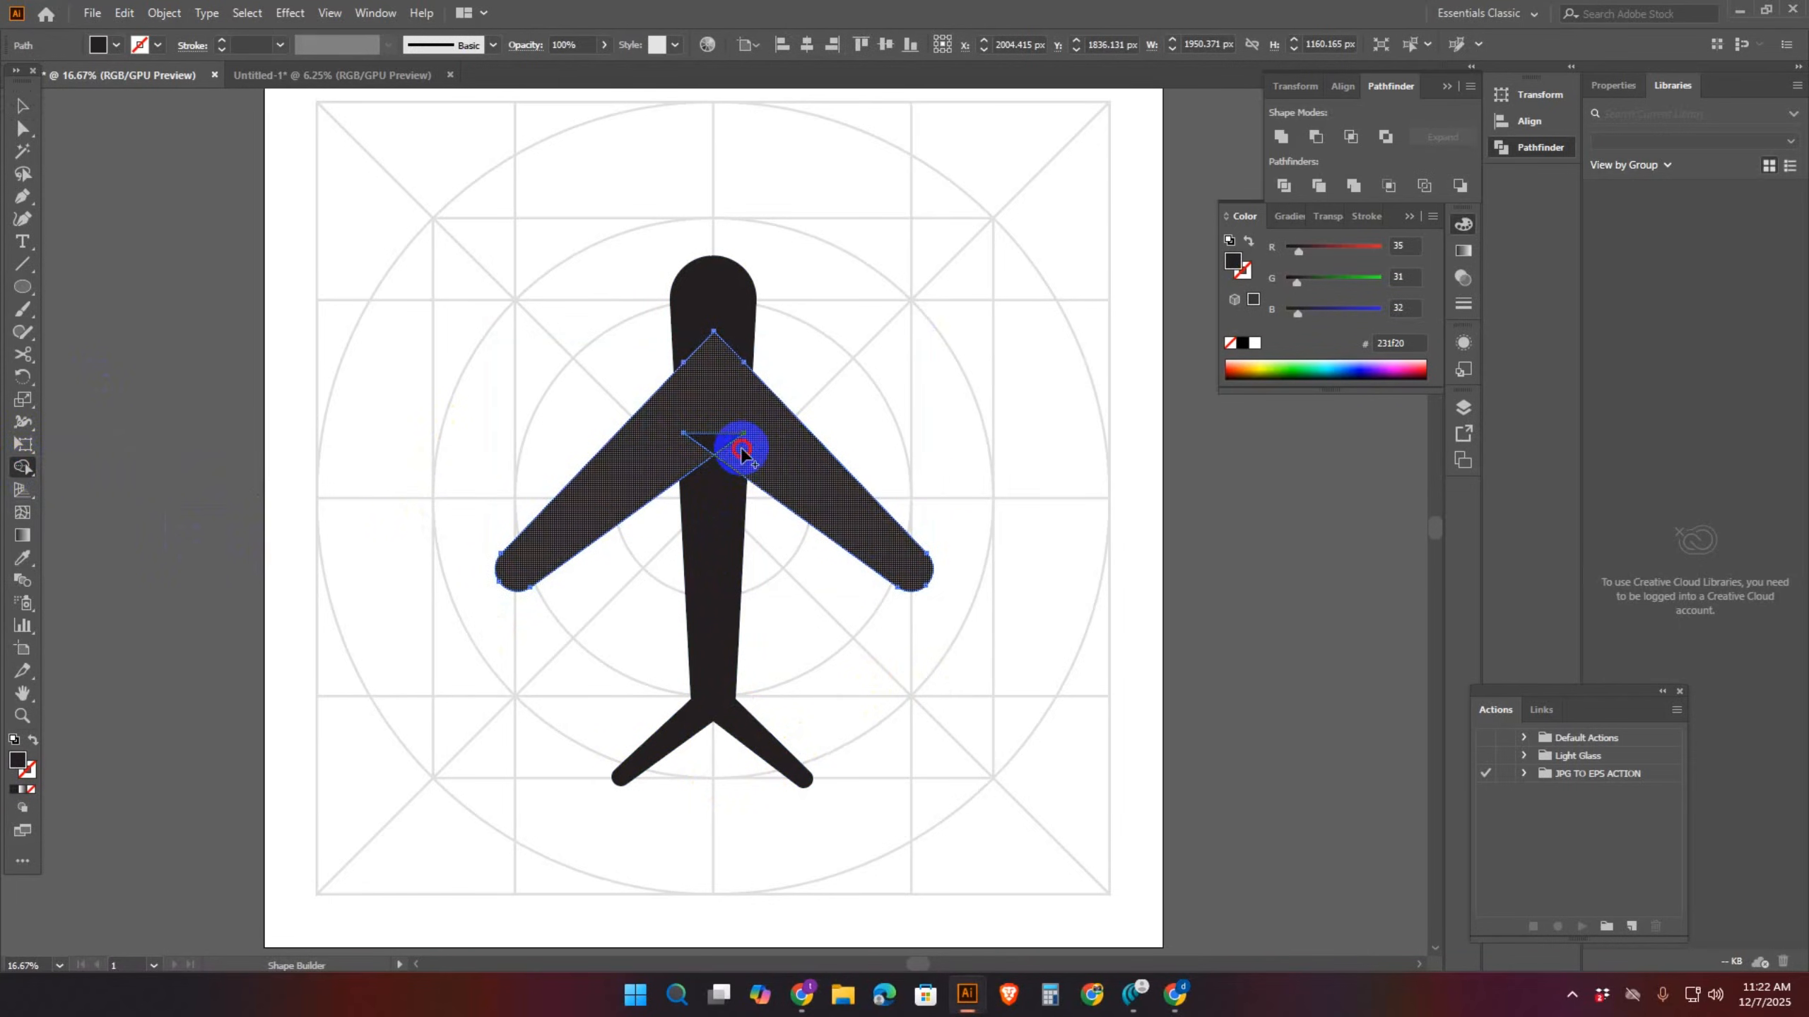
drag(741, 452, 686, 436)
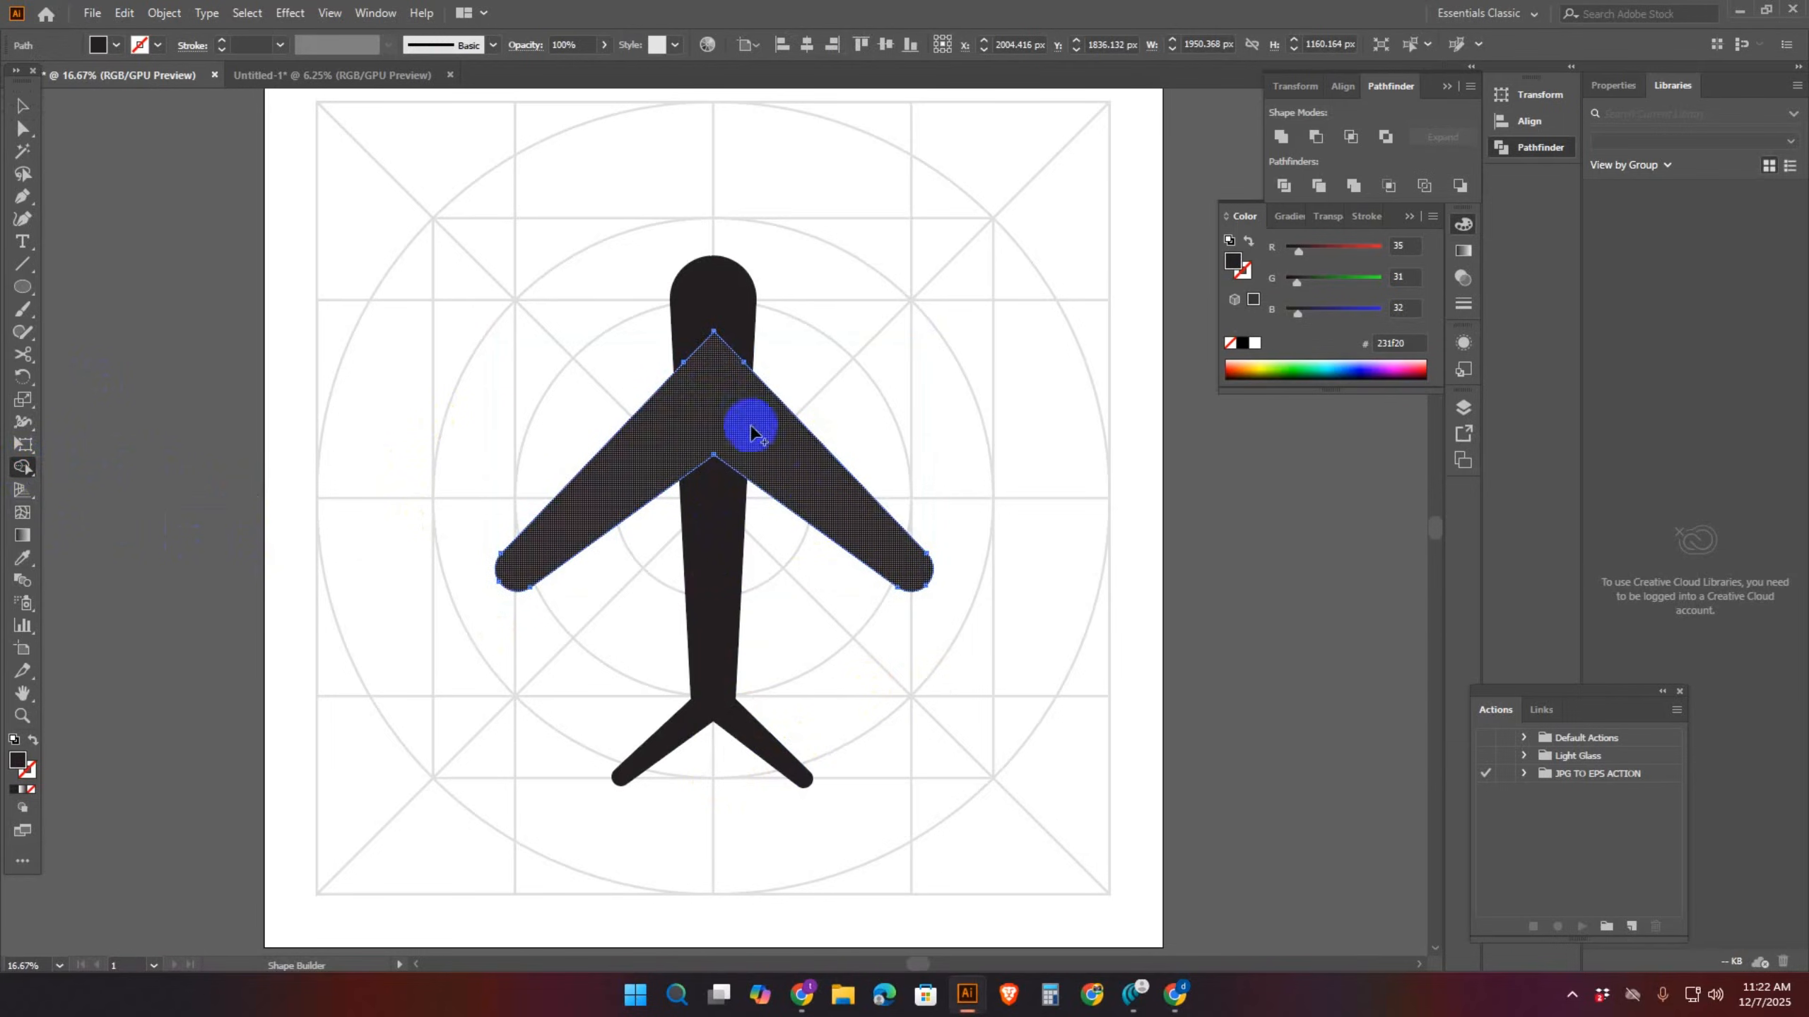
key(v)
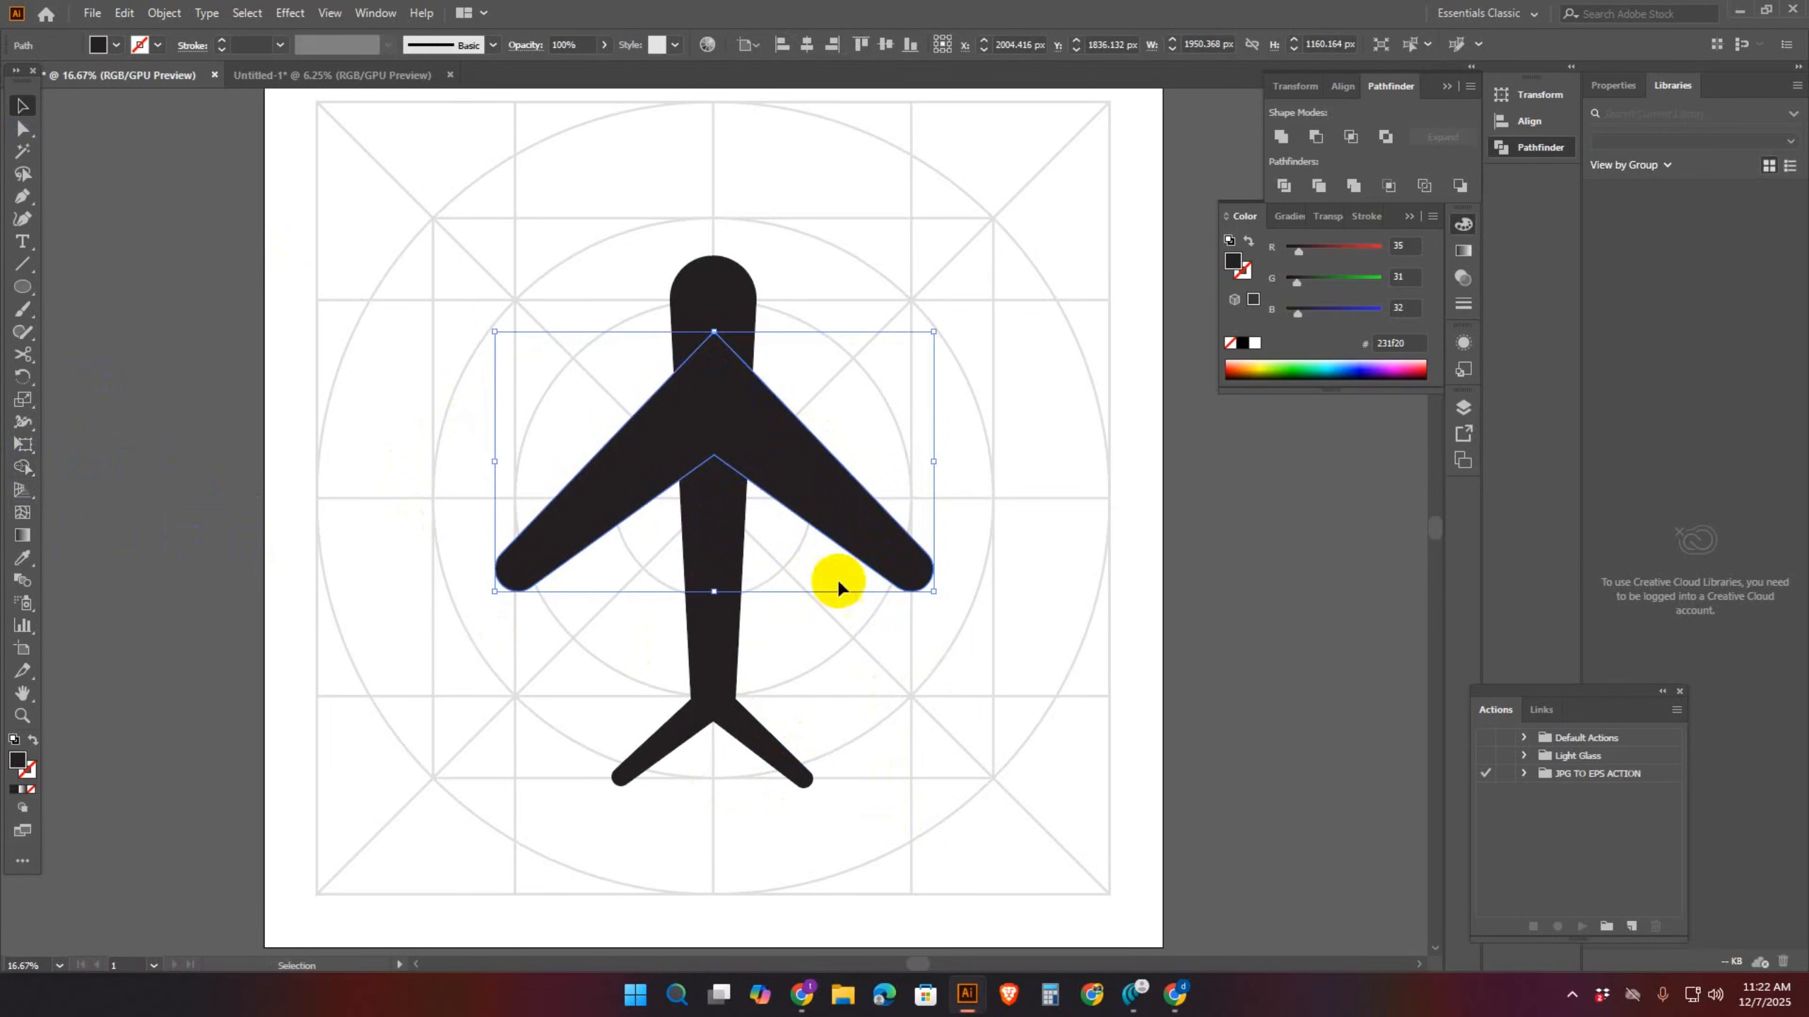
Merge the small inner triangle into the tail shape with the Shape Builder tool
click(719, 727)
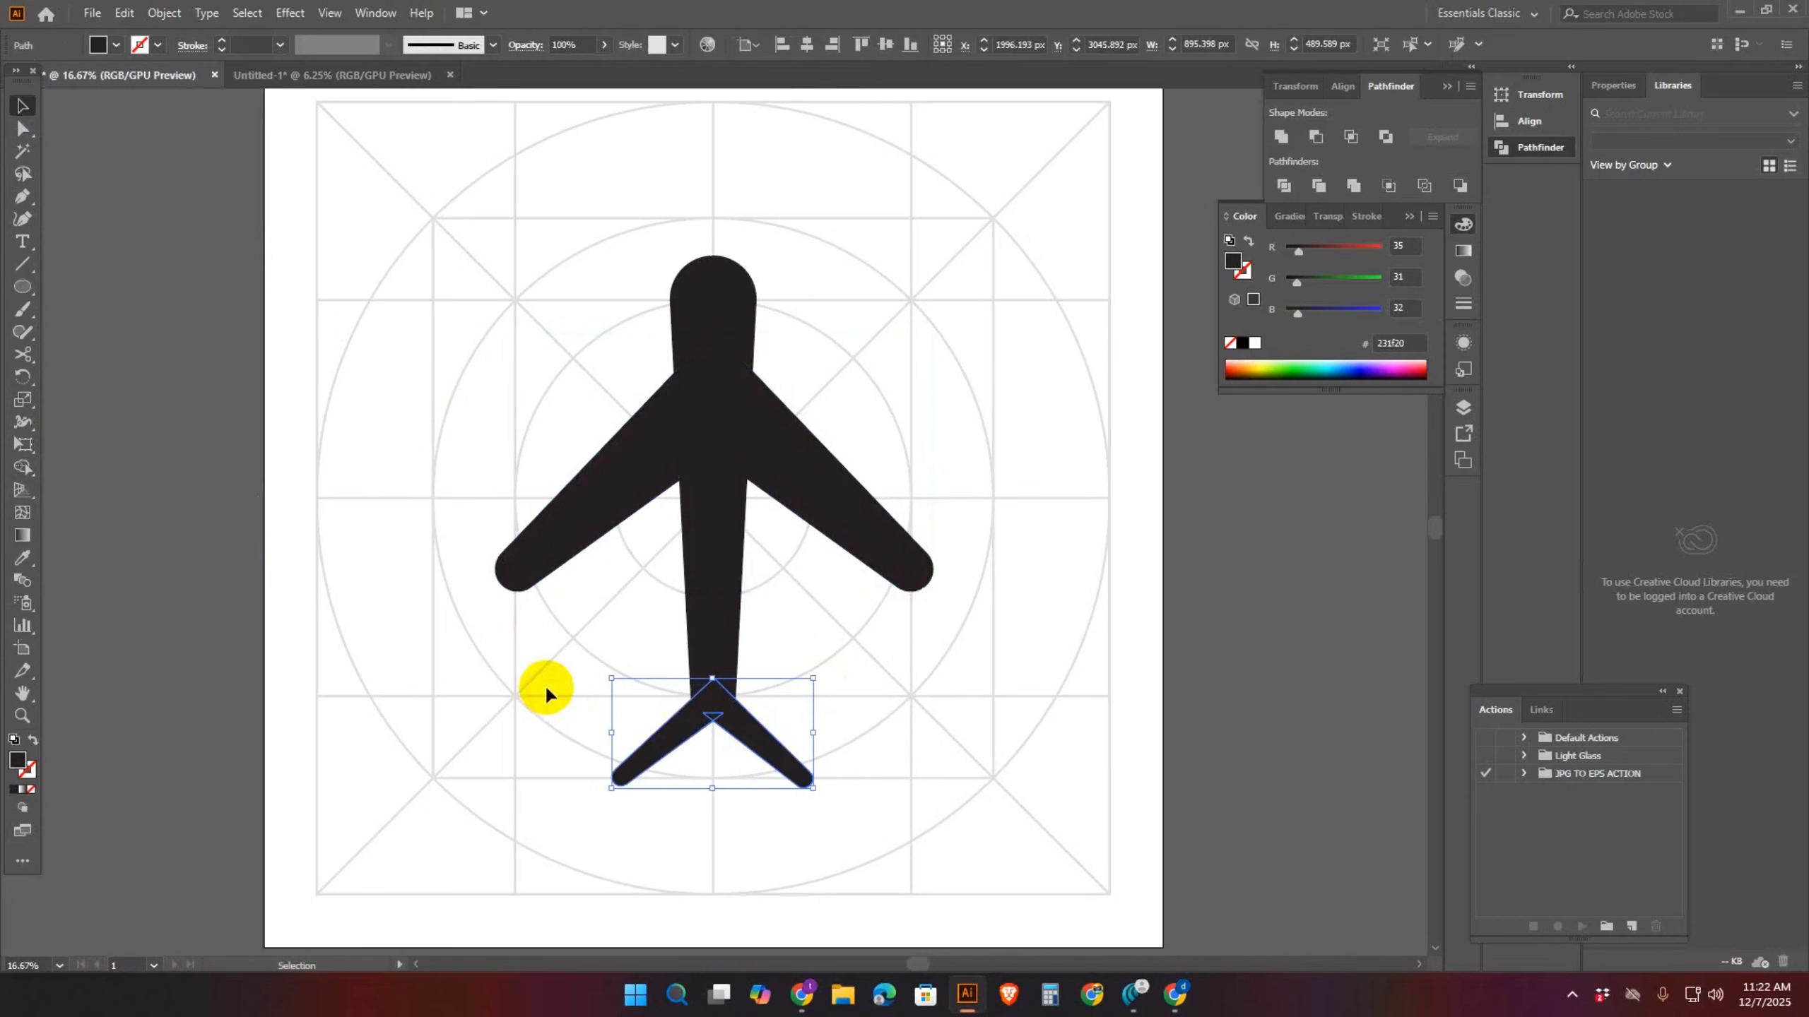
key(ctrl+equal)
click(737, 508)
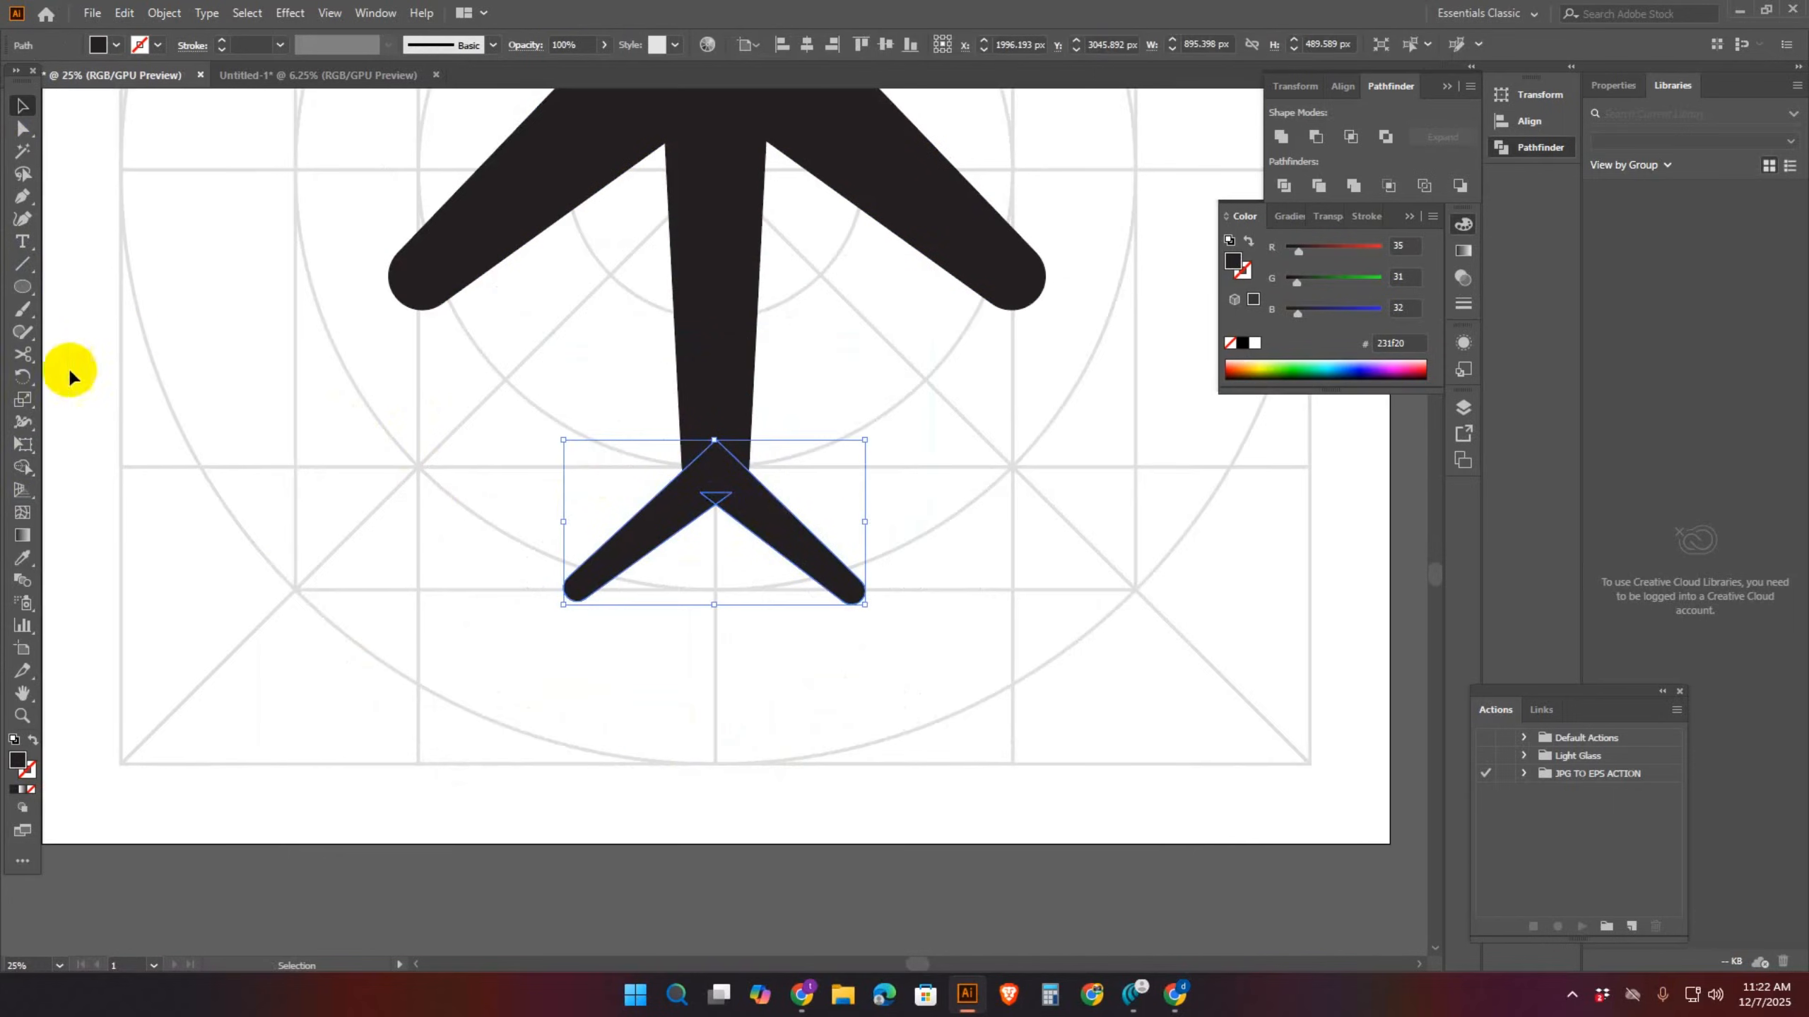
click(22, 467)
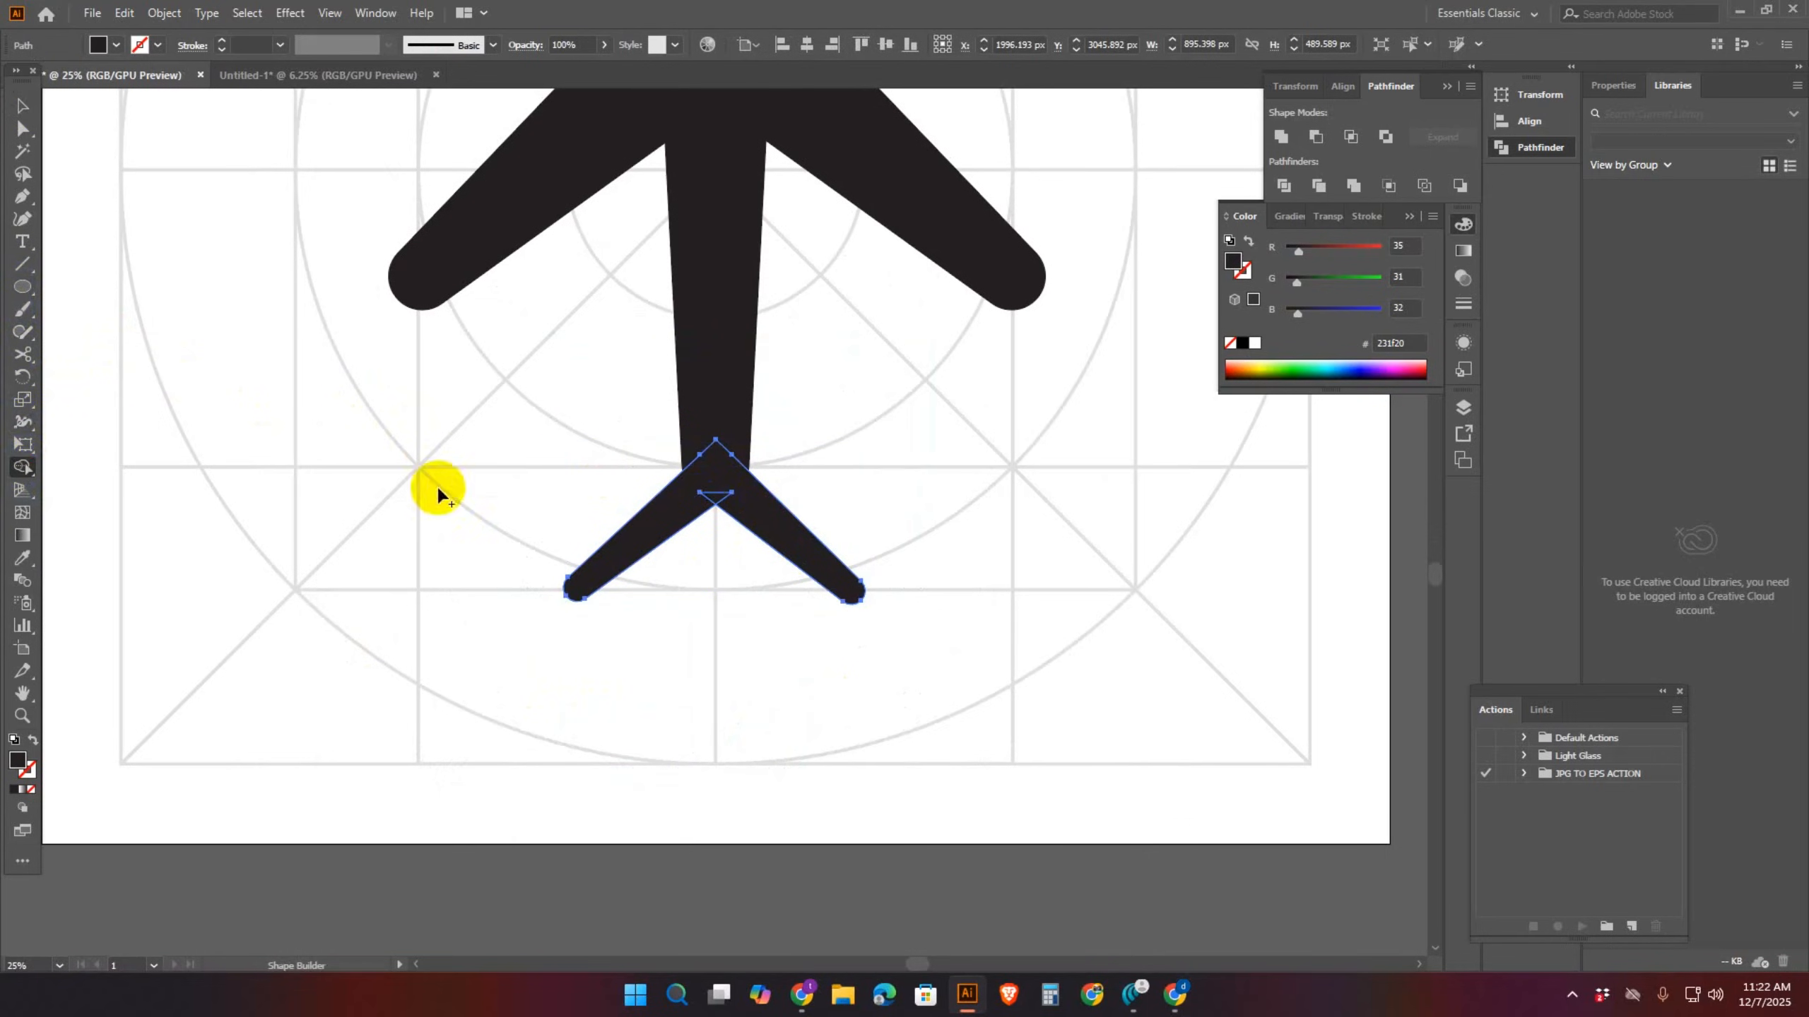
drag(752, 507, 711, 493)
key(ctrl+minus)
key(ctrl+minus)
key(ctrl+minus)
scroll(847, 404, up, 2)
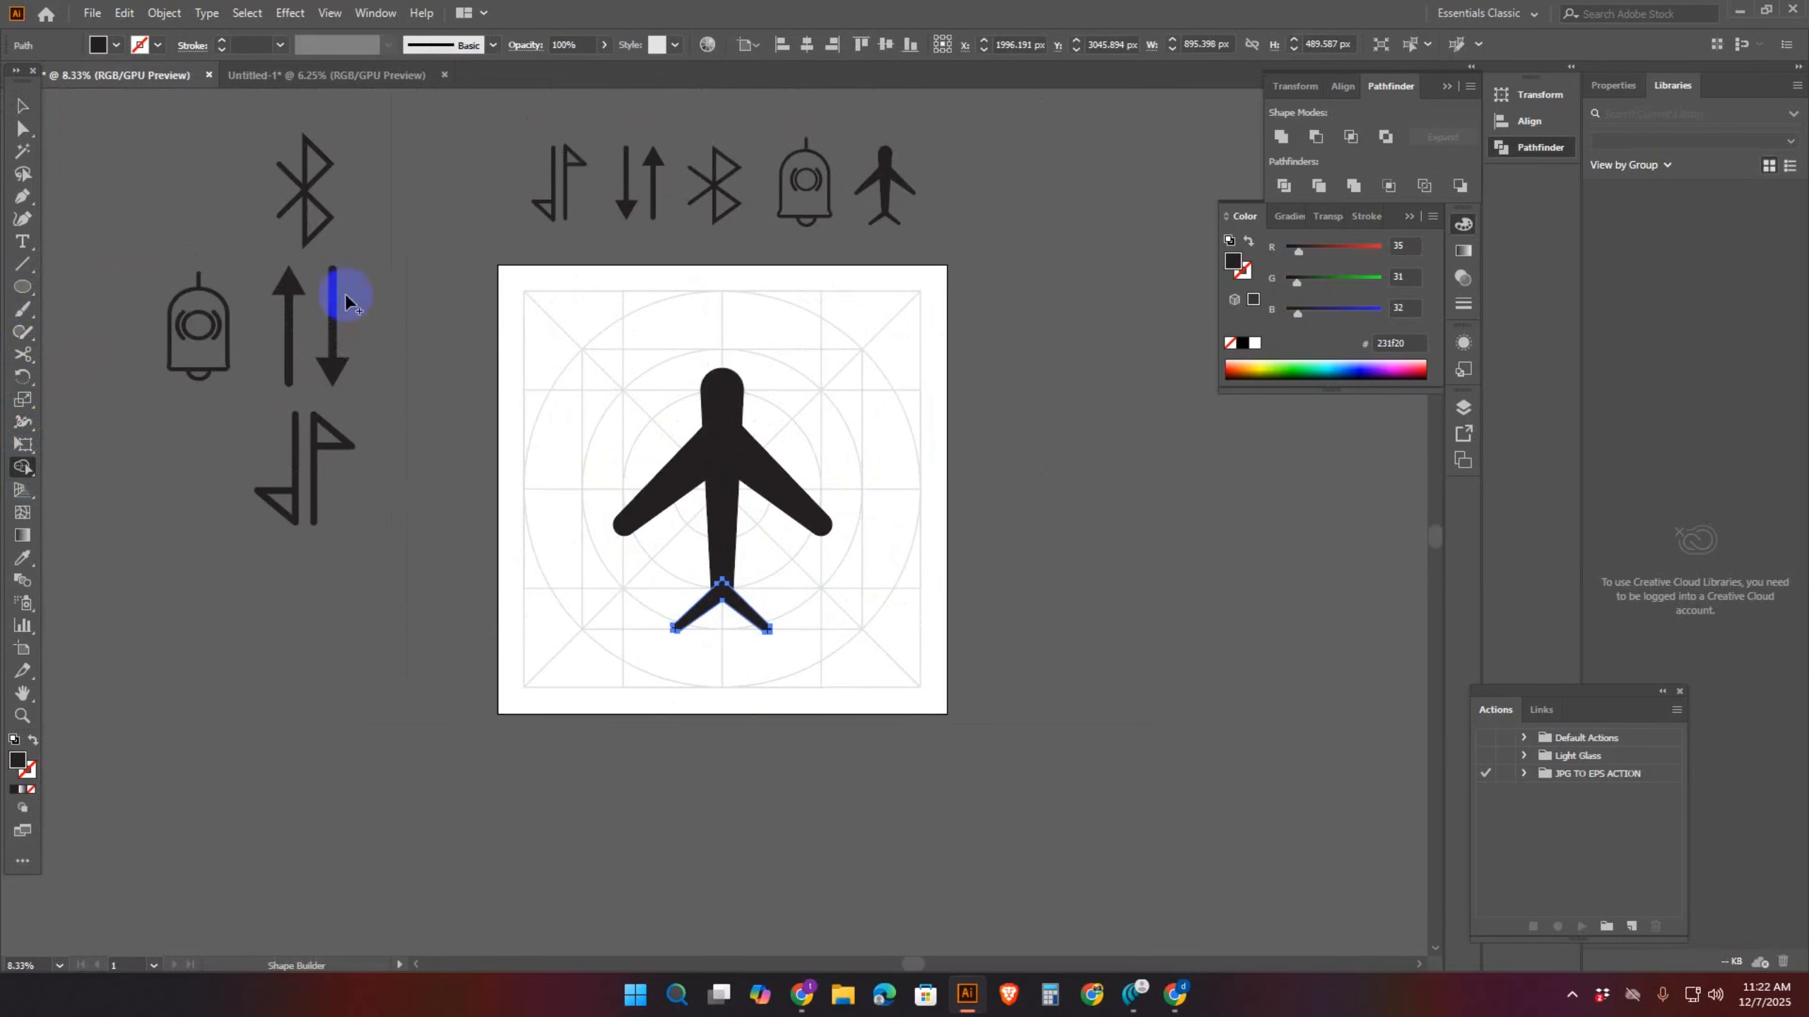
Fill the airplane's wing shape with red (#ed1c24)
click(22, 105)
click(780, 407)
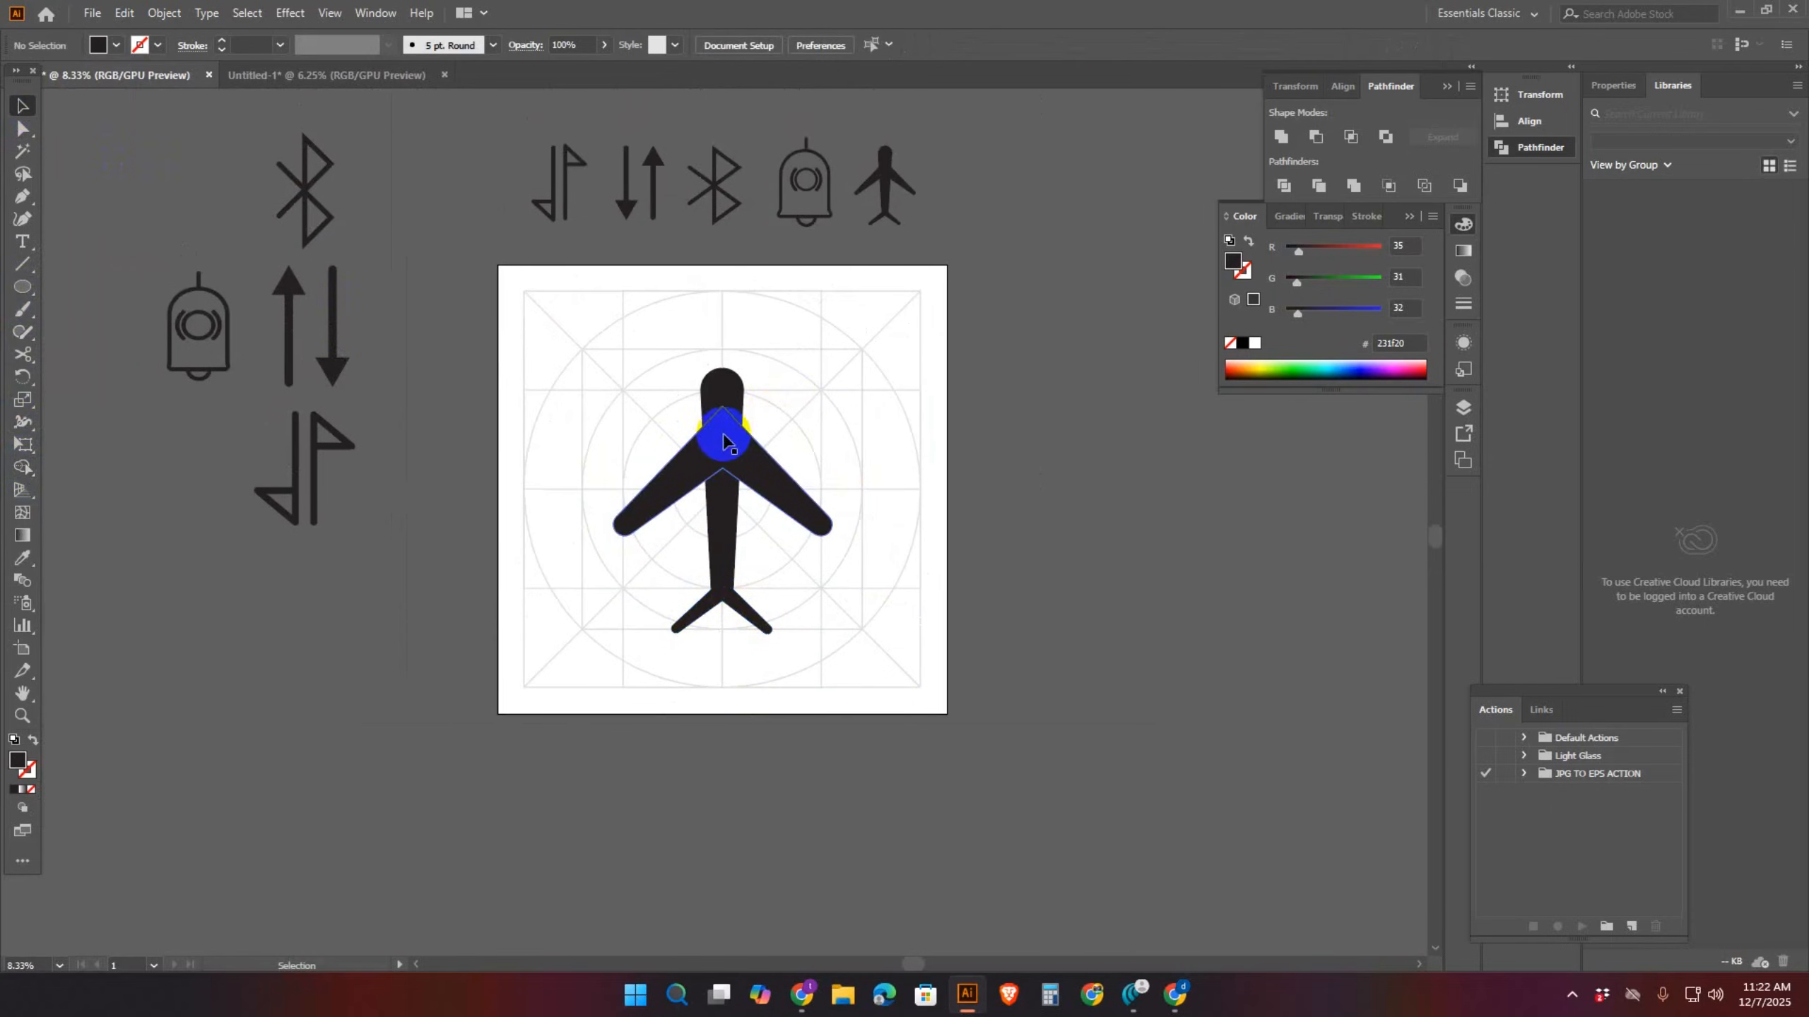
drag(614, 319, 867, 668)
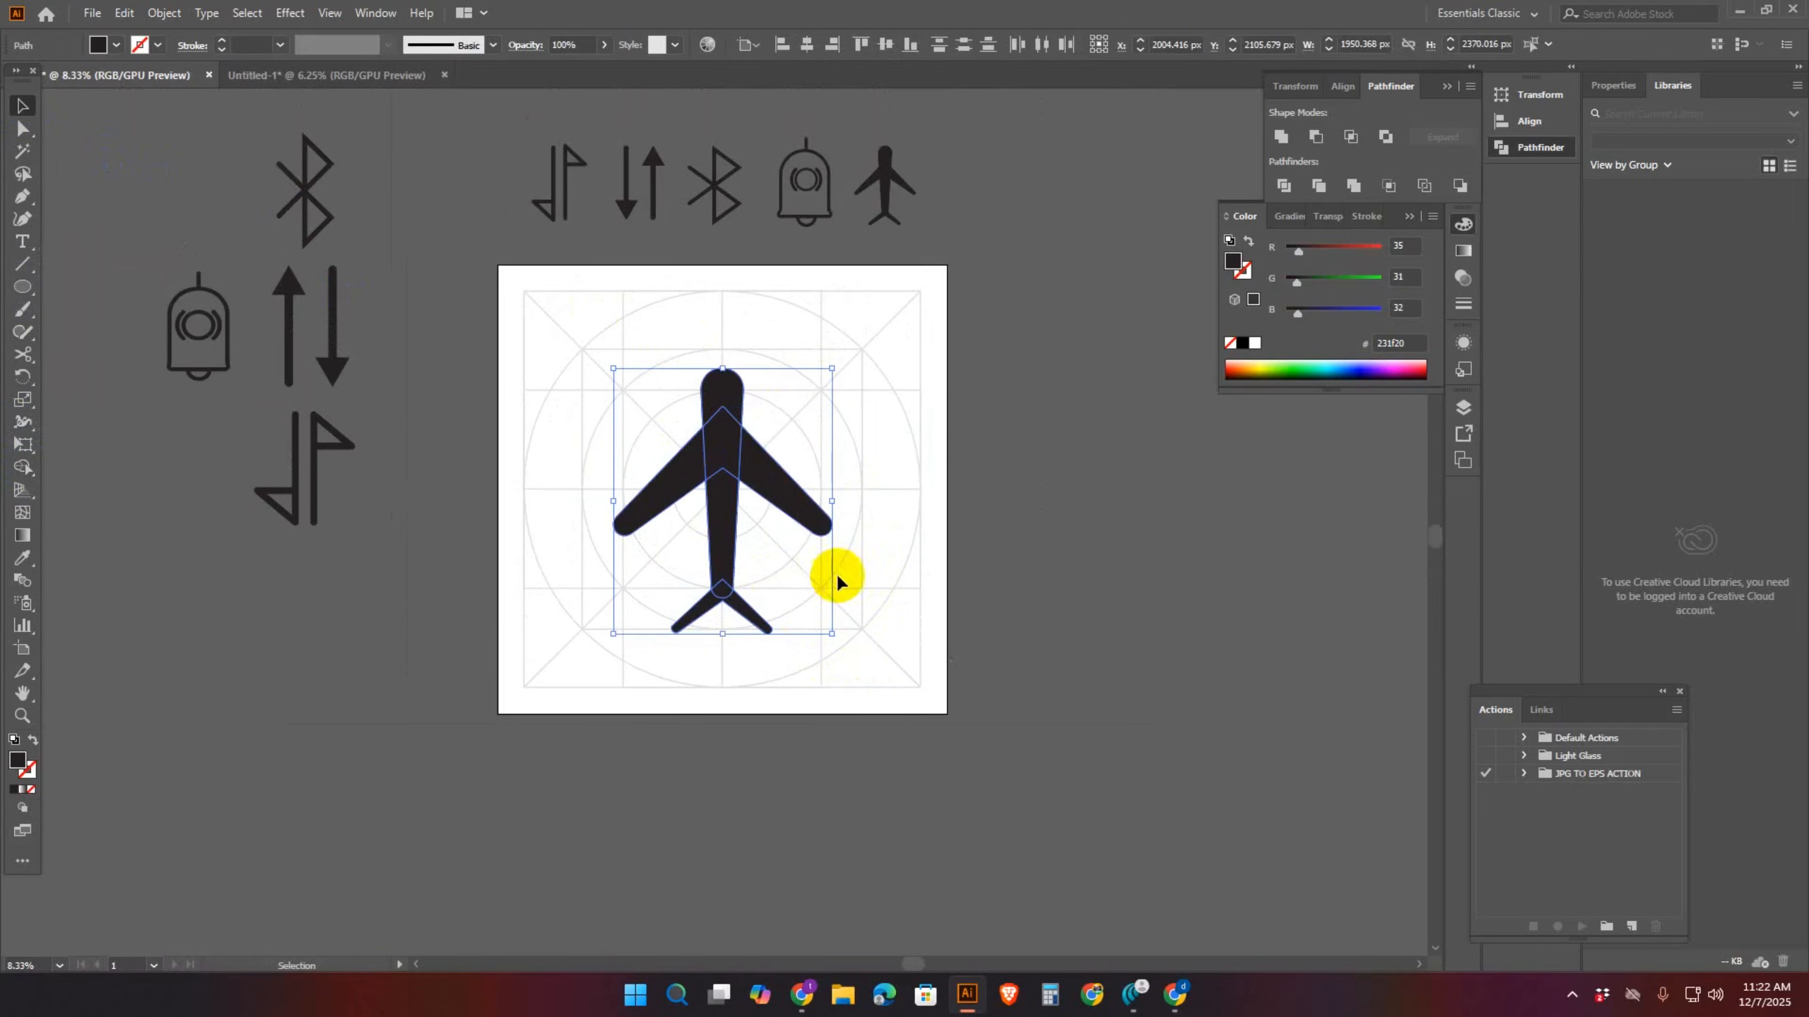
click(789, 499)
click(879, 480)
click(807, 505)
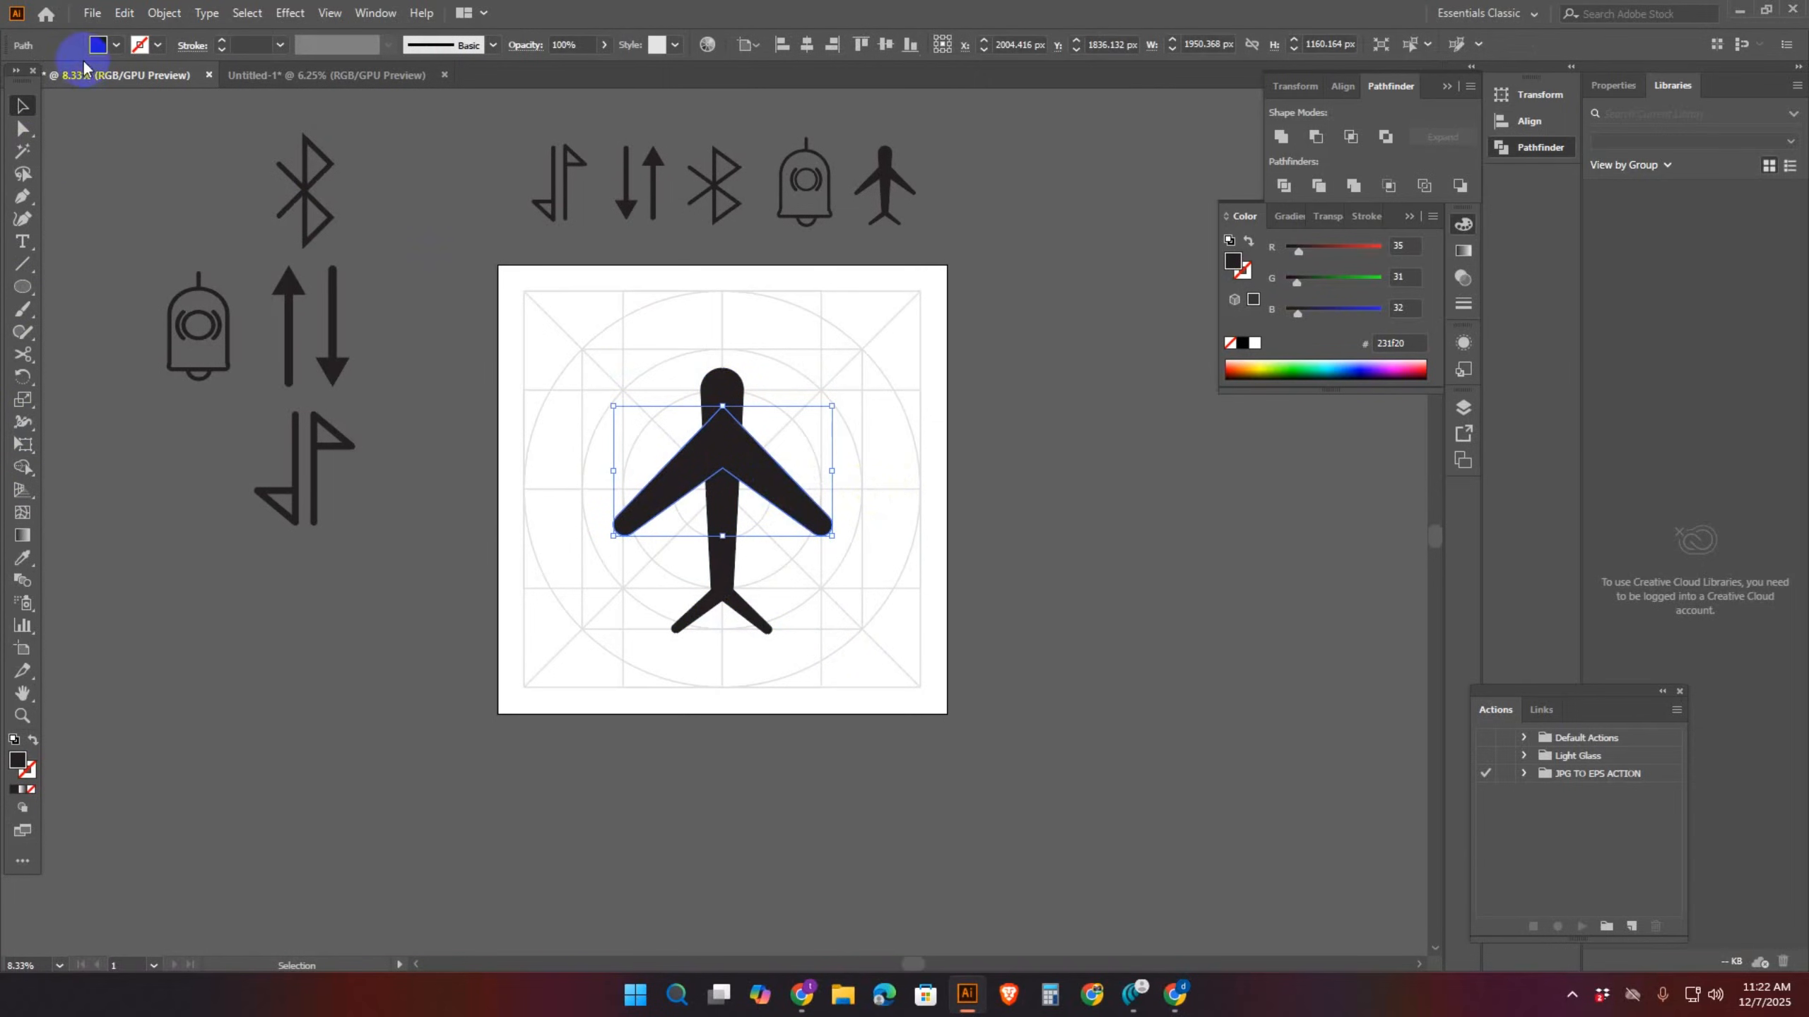
click(99, 45)
click(66, 78)
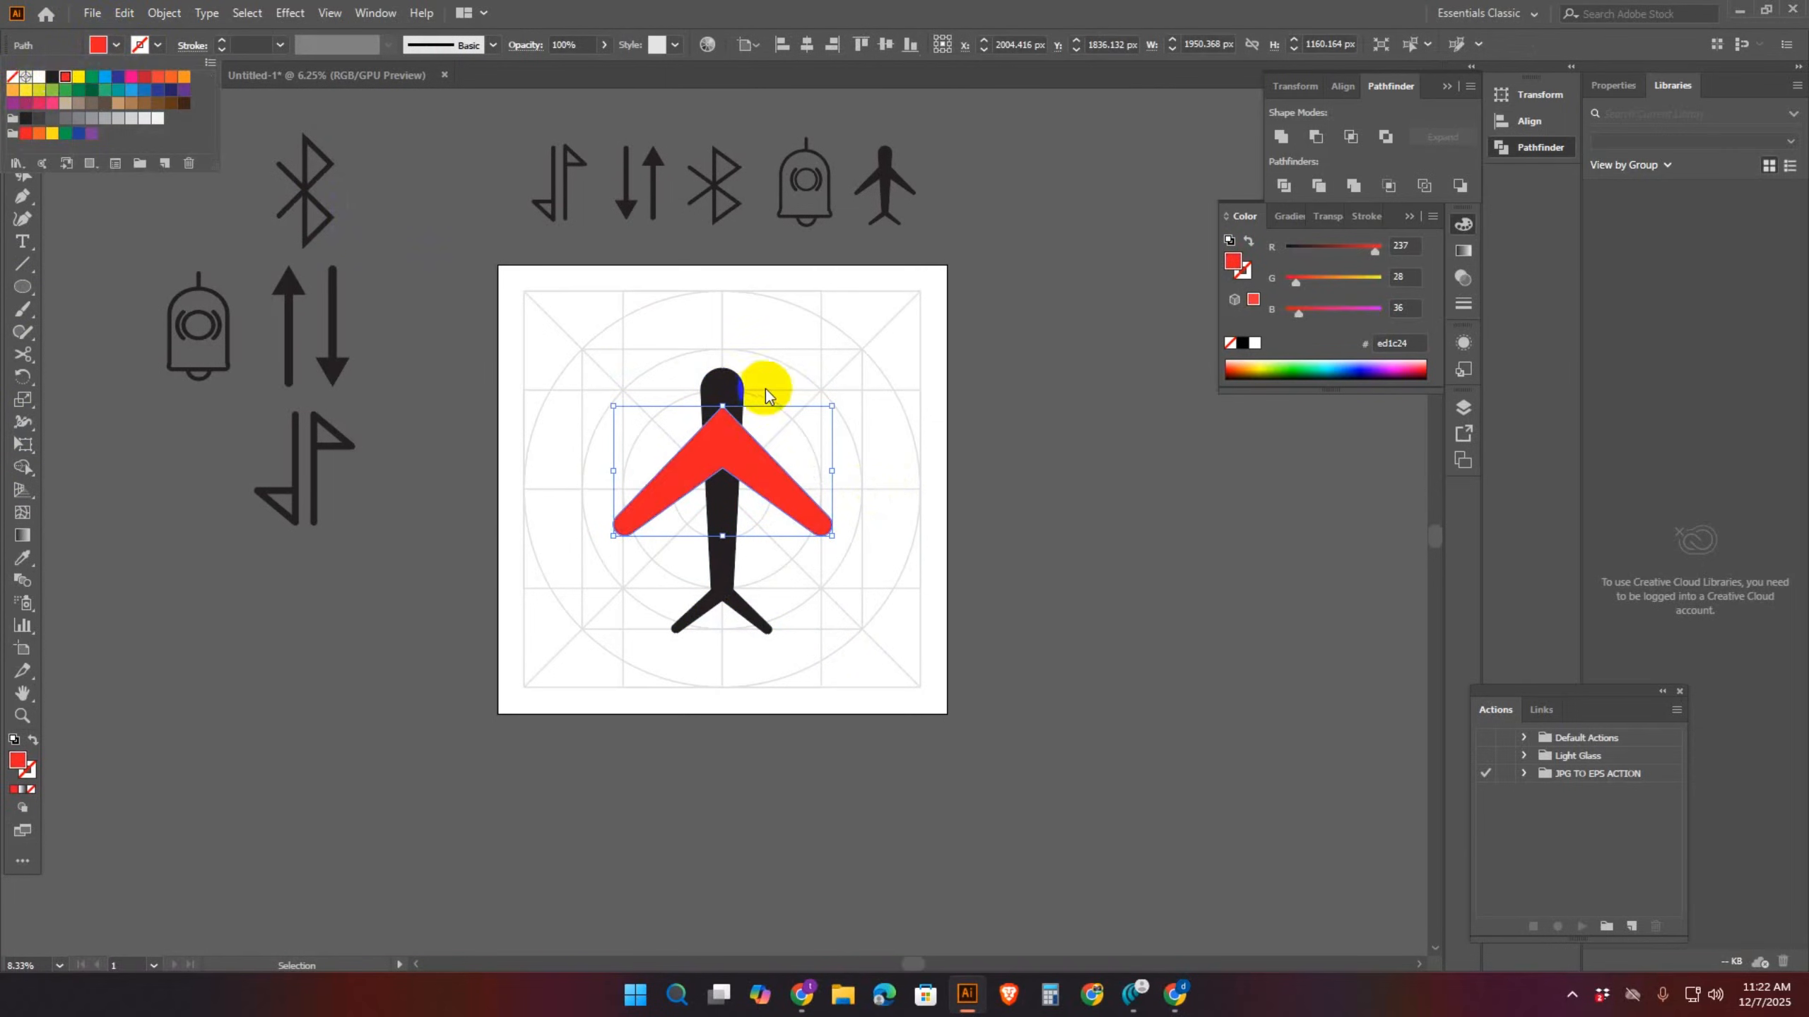
Fill the airplane's tail shape with the same red as the wings (#ed1c24)
click(741, 611)
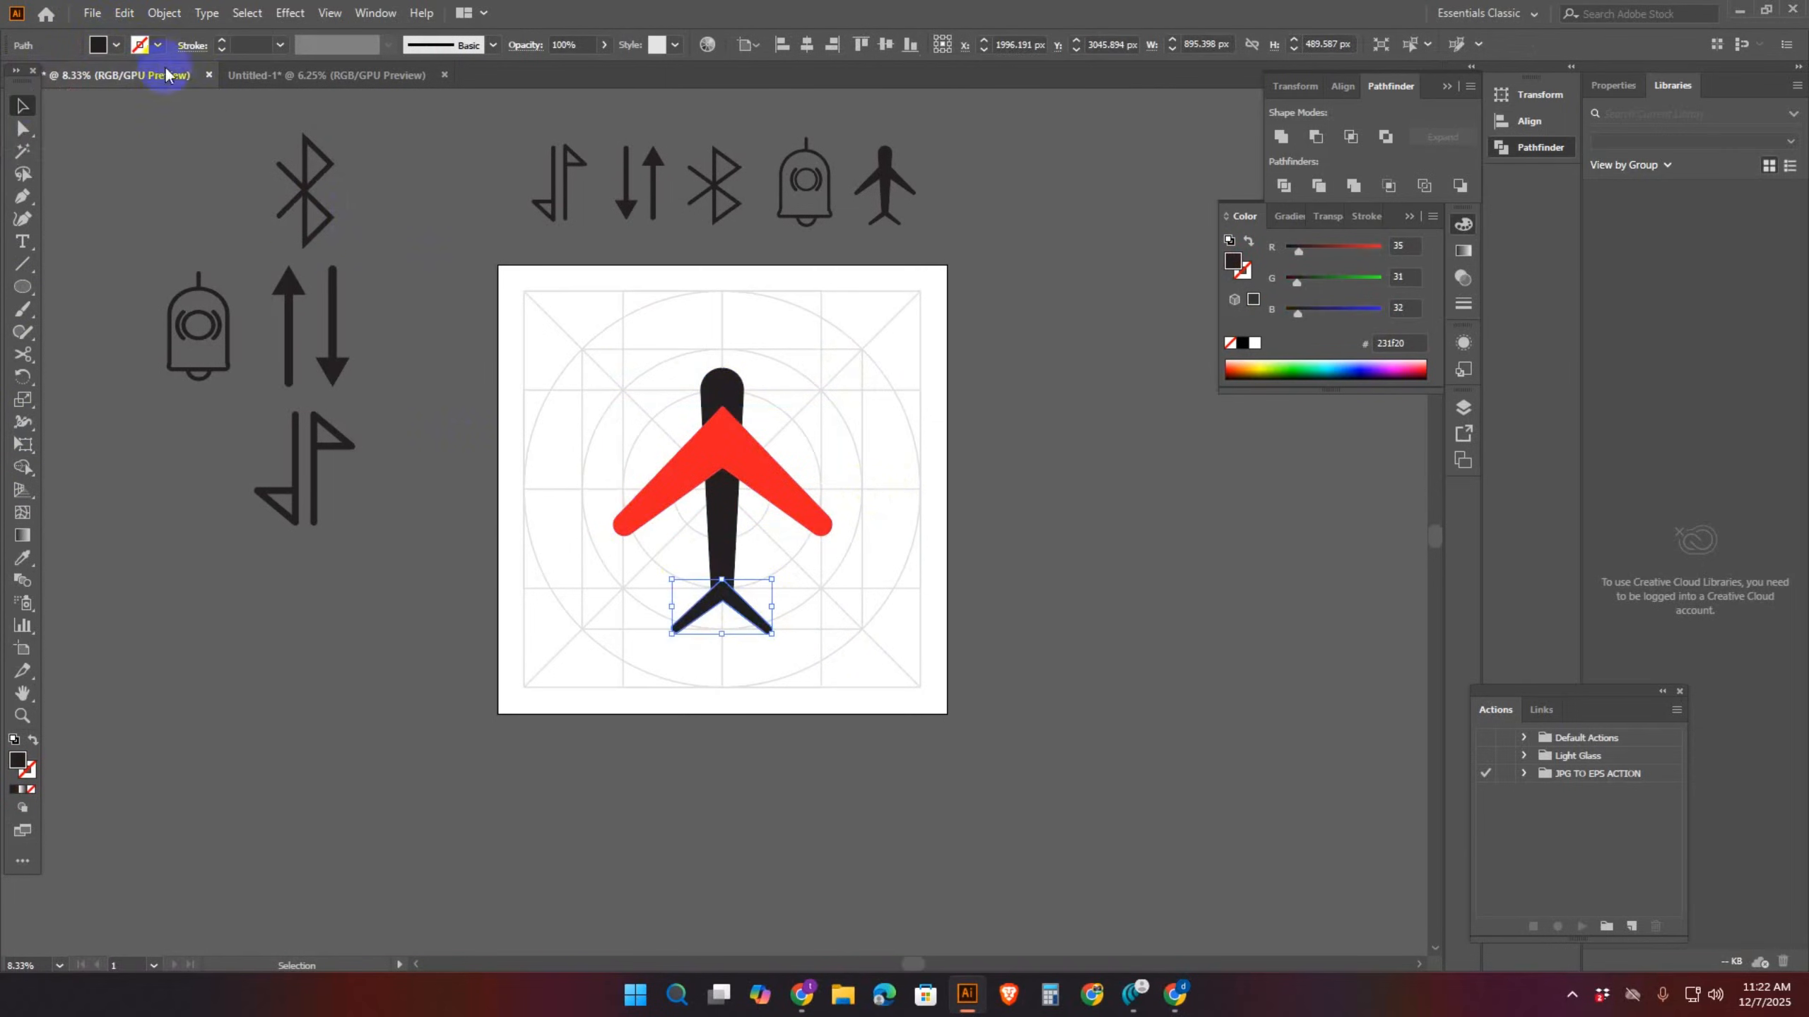
click(100, 45)
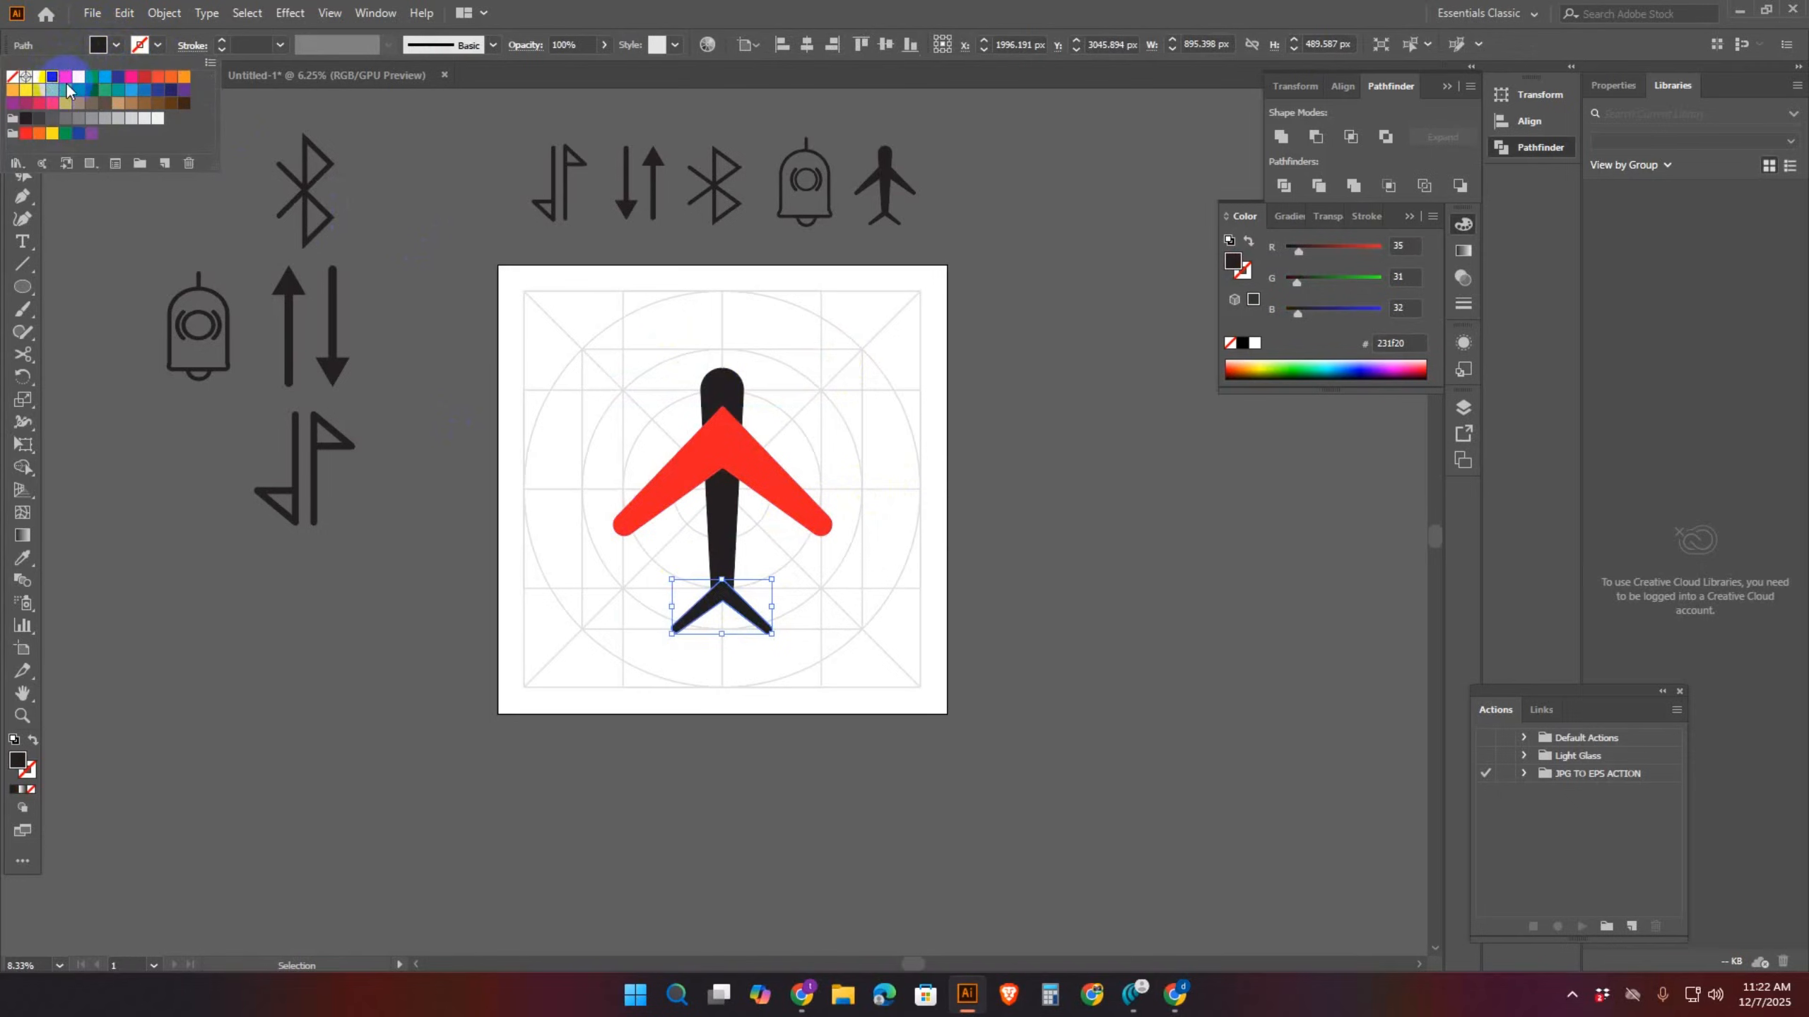
click(68, 85)
click(869, 591)
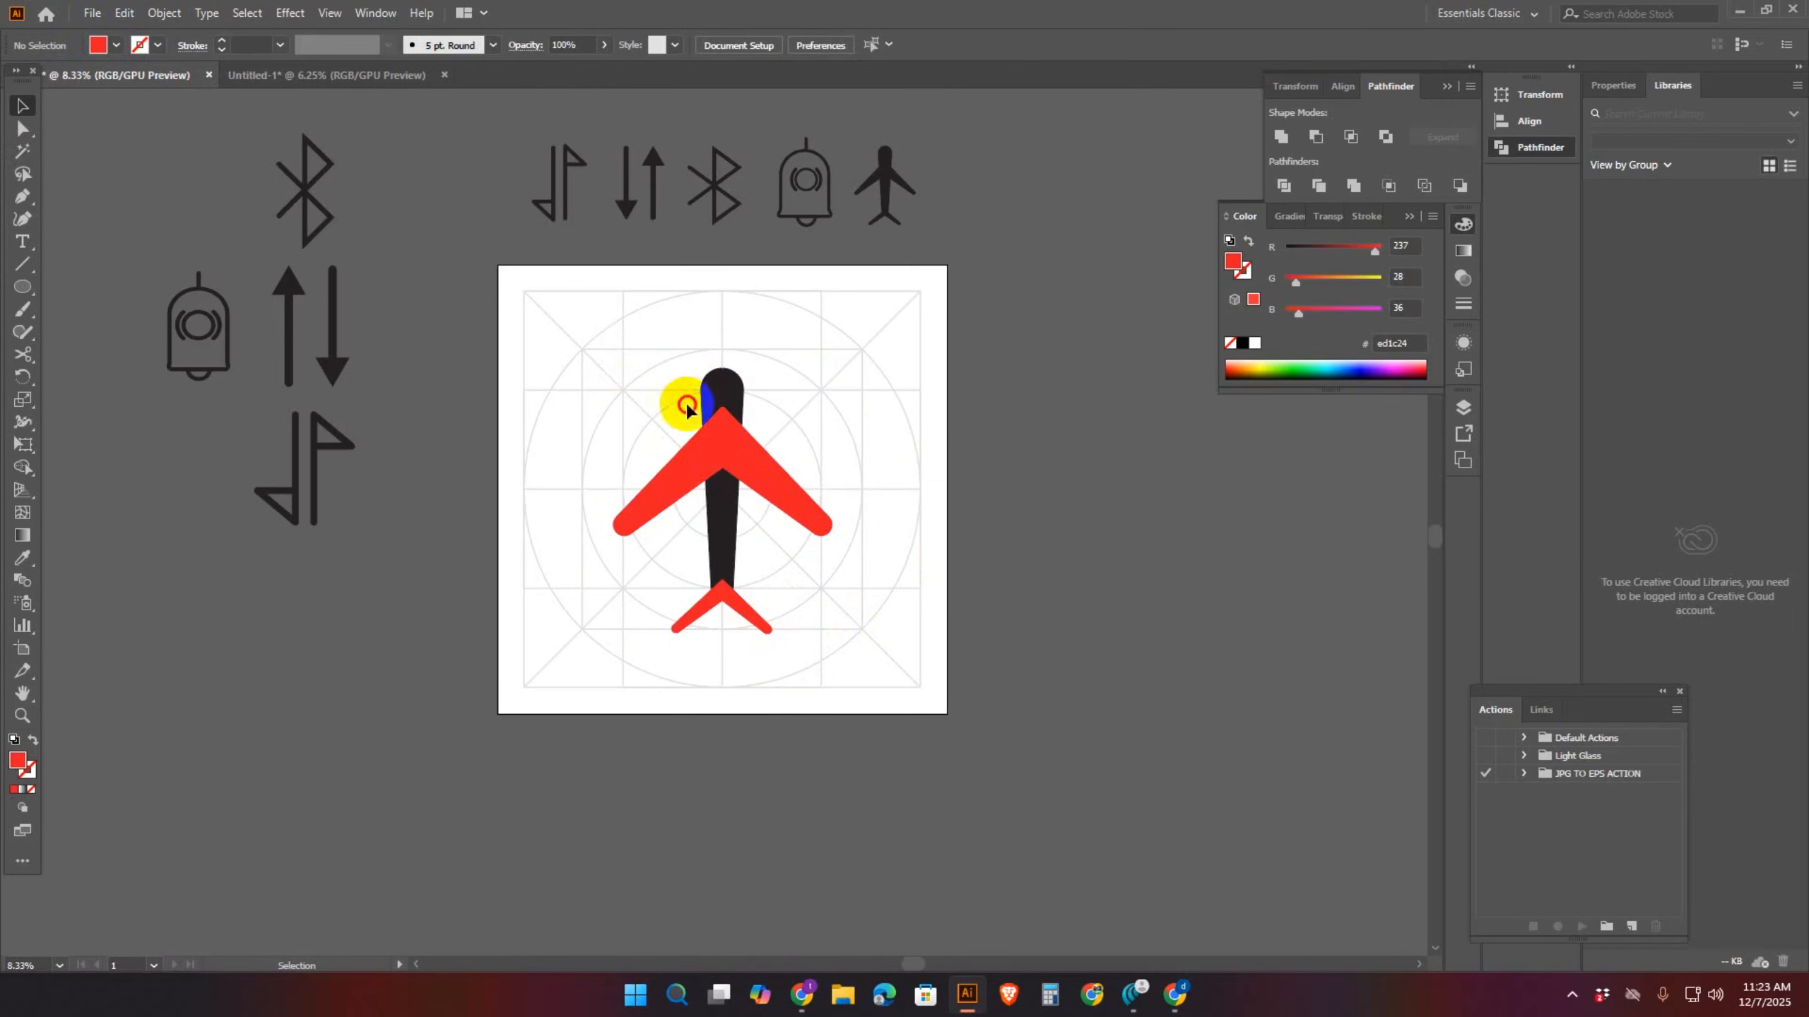
Fill the airplane's wing and tail shapes with the same near-black as the body (#231f20)
drag(676, 401, 867, 668)
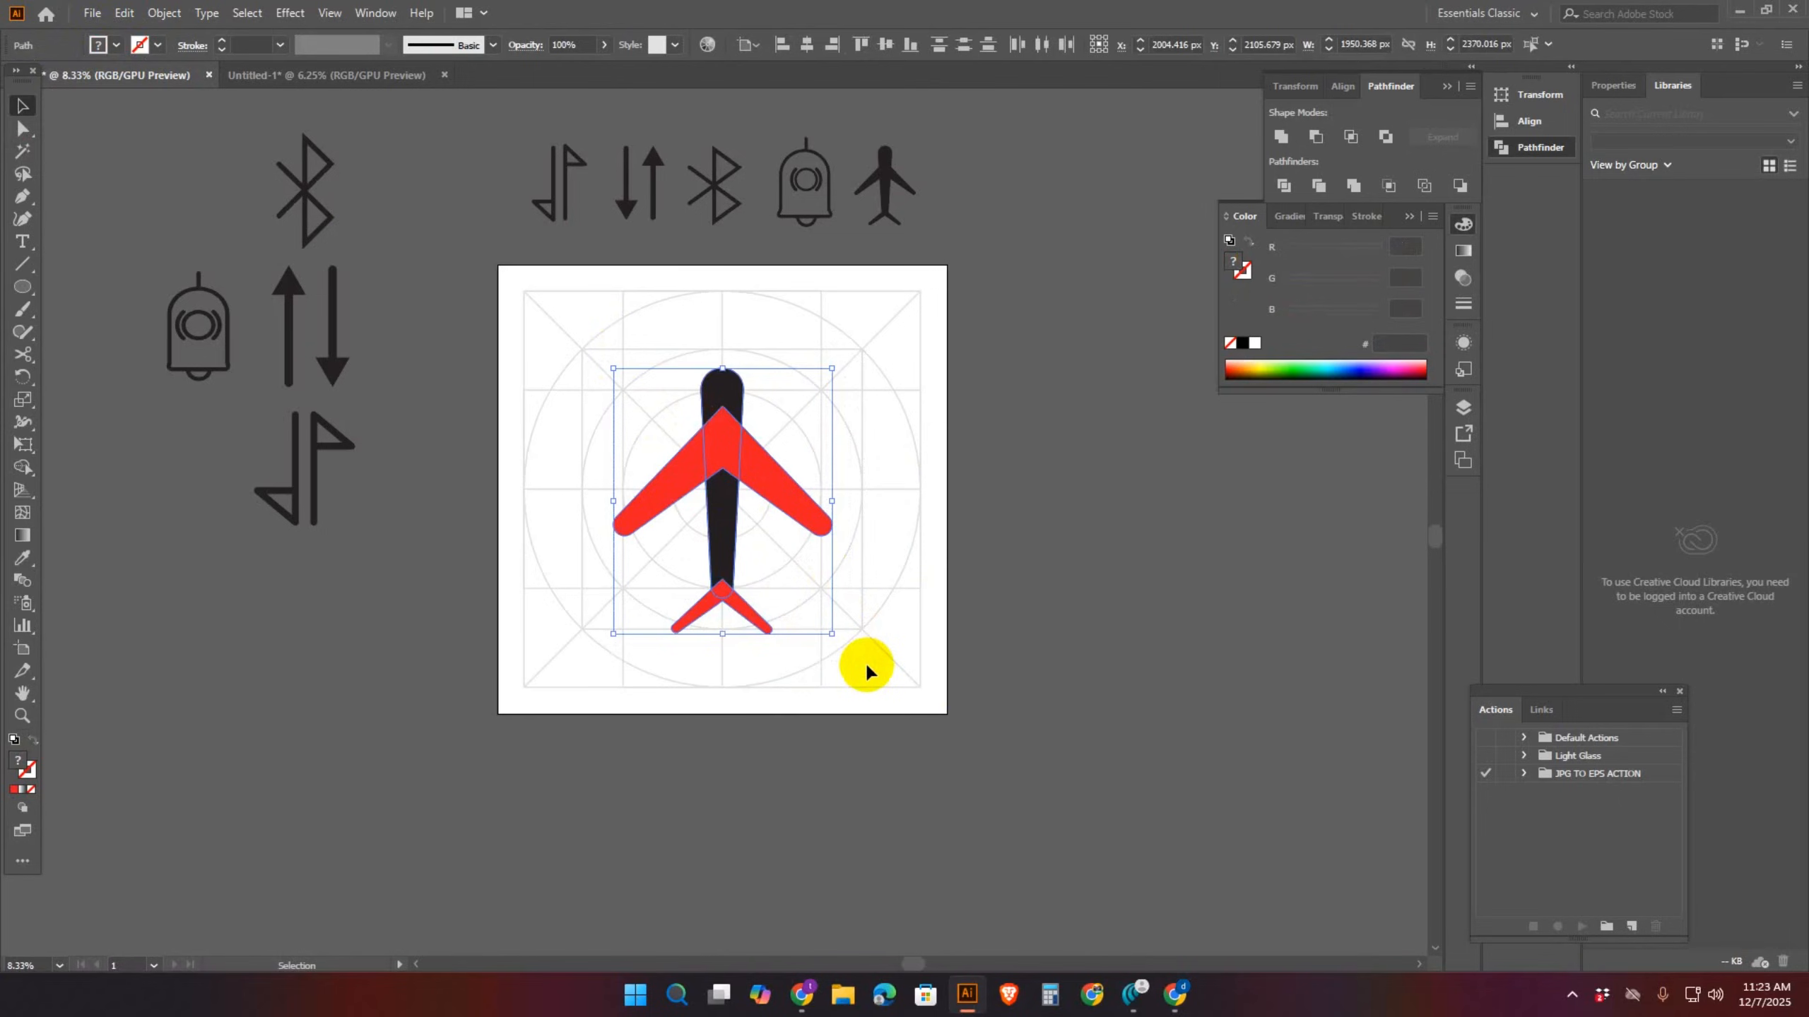
click(864, 618)
click(824, 525)
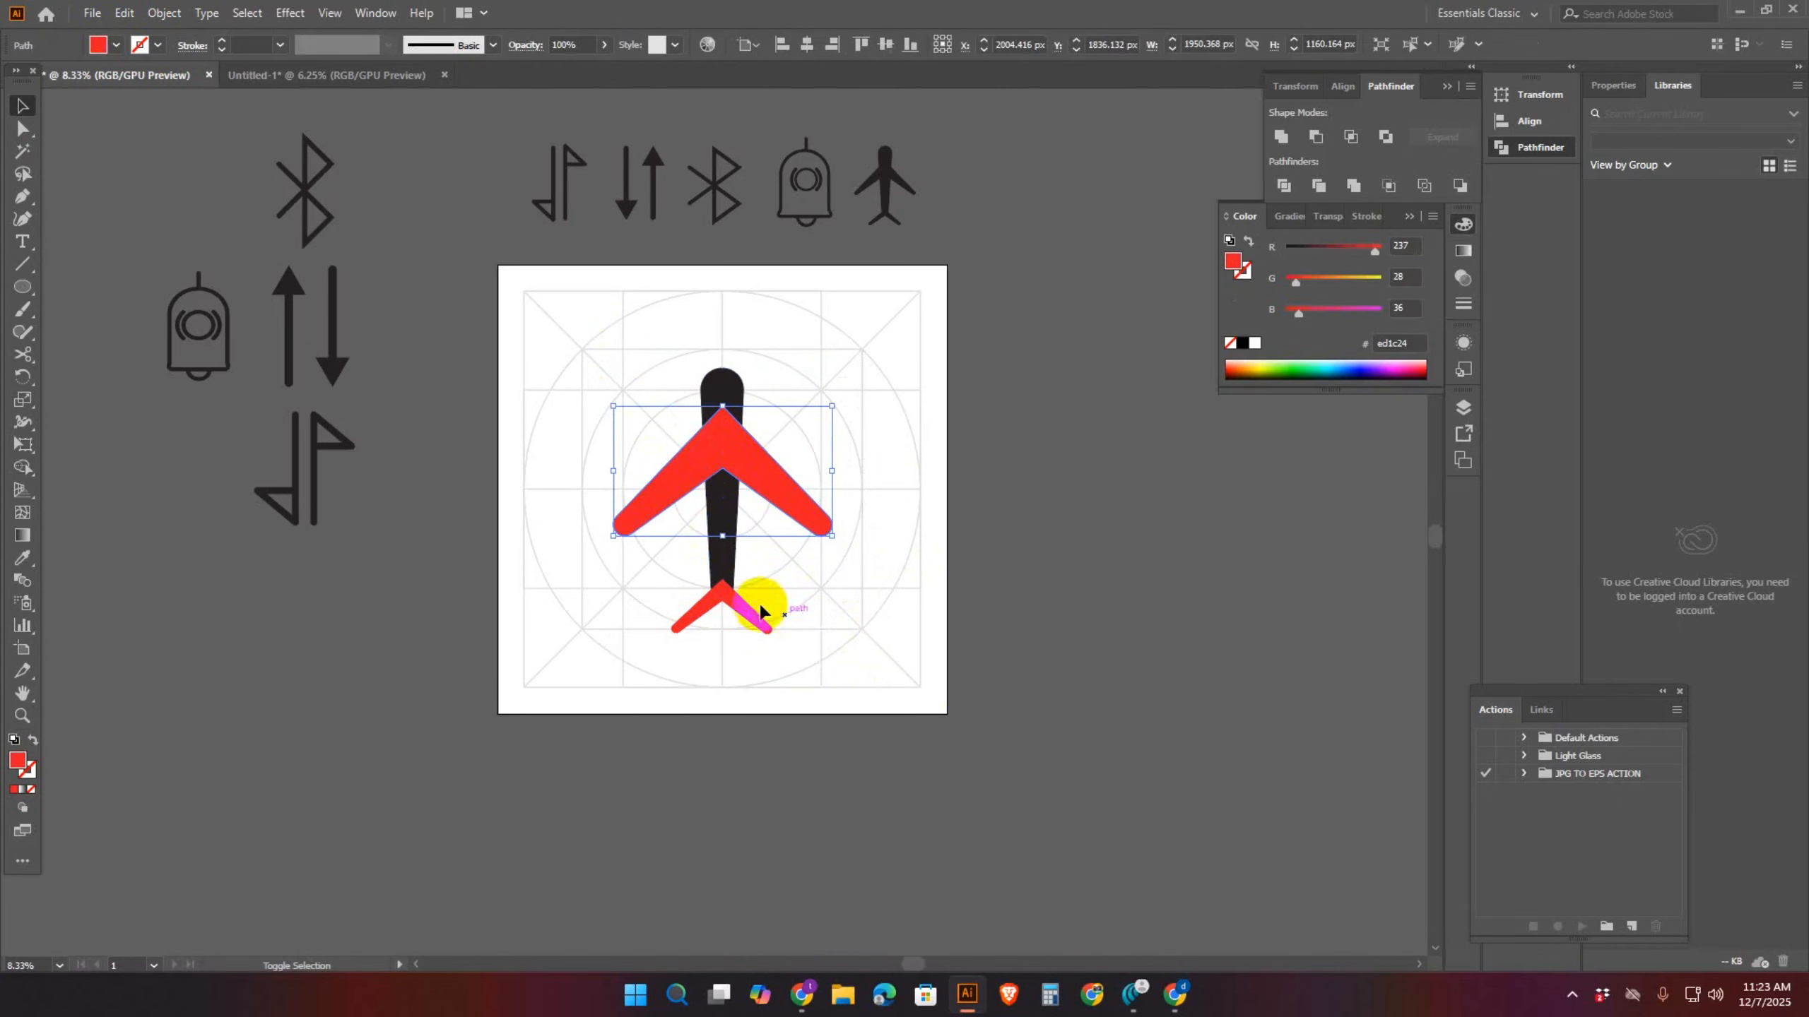
shift+click(759, 609)
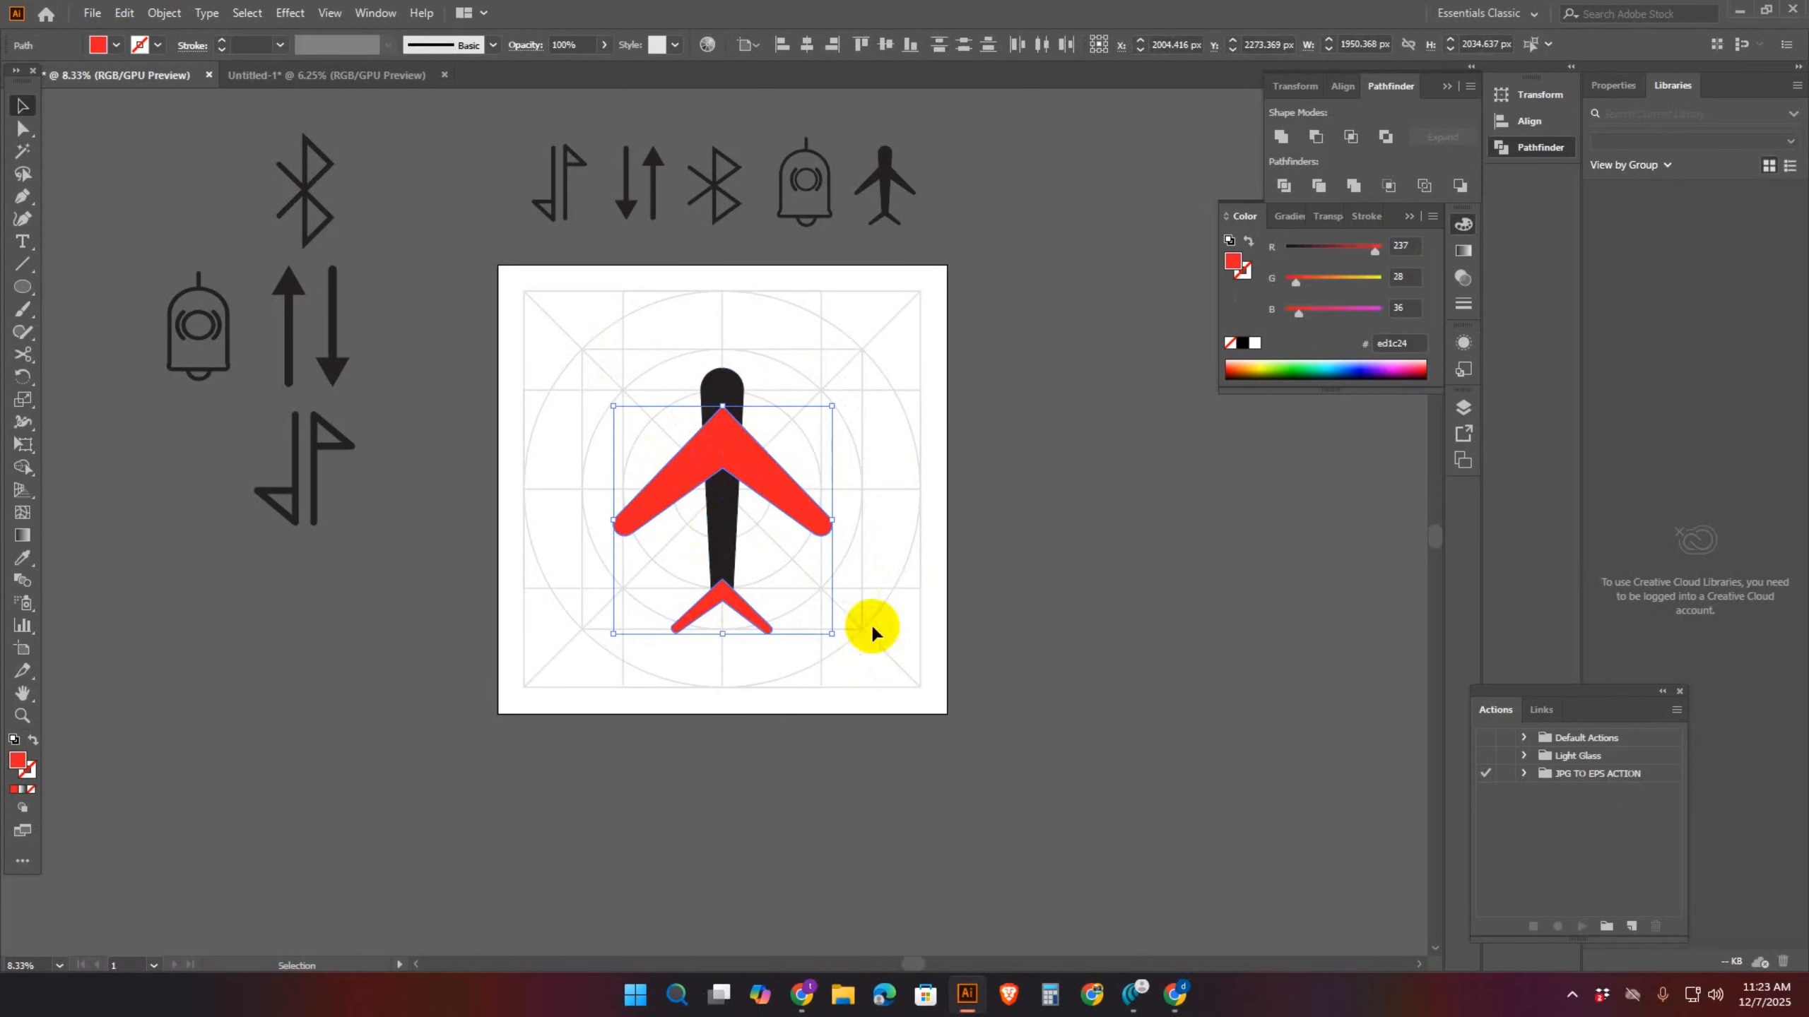
click(100, 45)
click(52, 74)
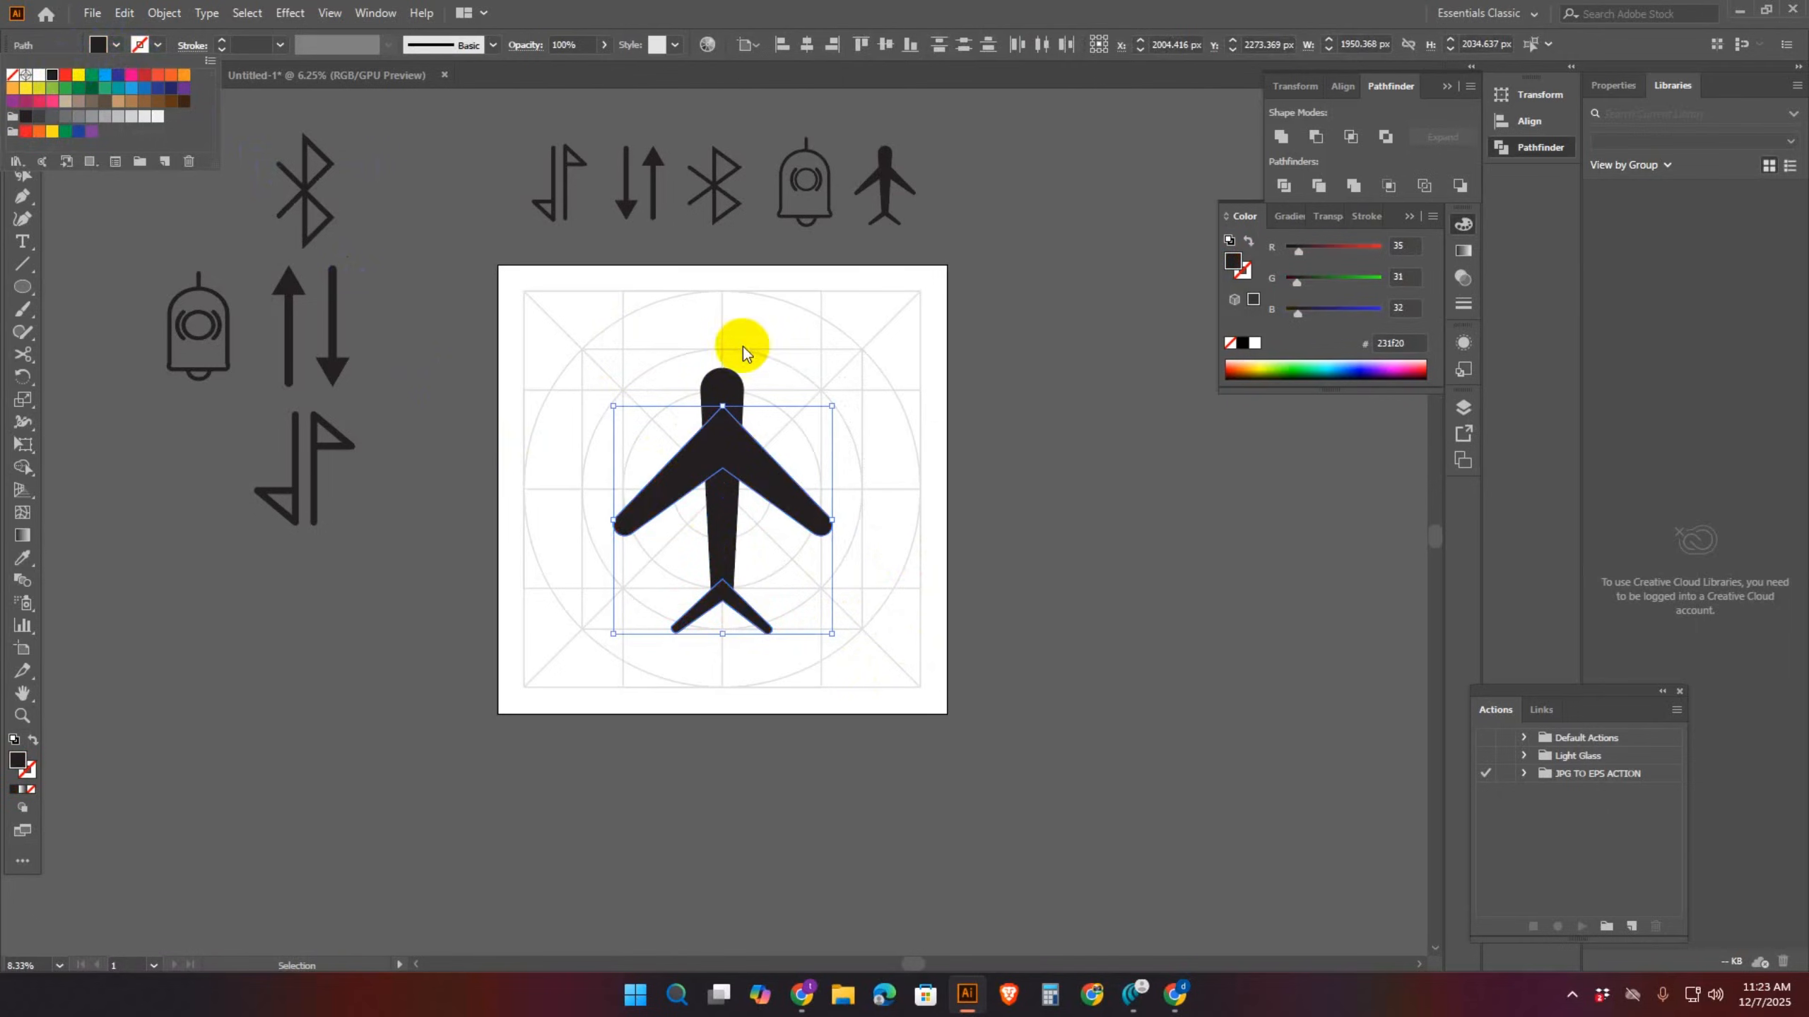
click(793, 356)
Group all the airplane's parts, scale the icon down to about 721 × 877 px and place it beside the finished icons off the artboard
drag(505, 290, 924, 718)
key(a)
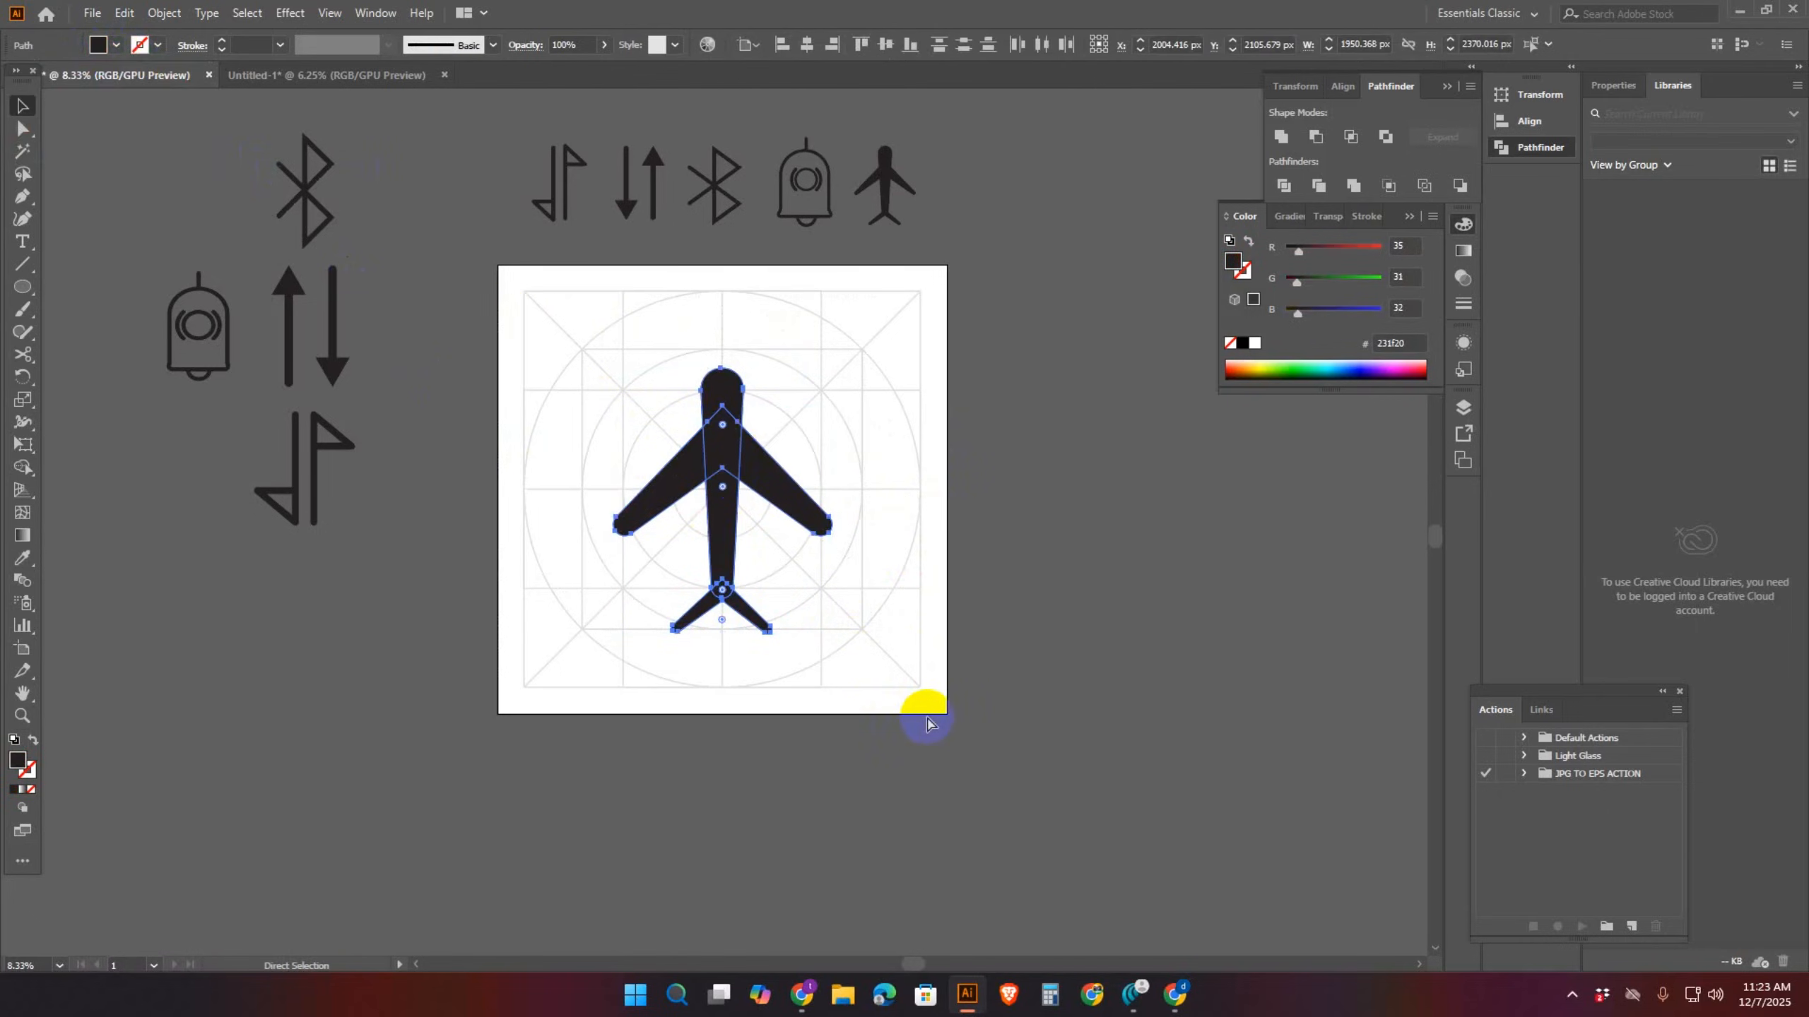
key(v)
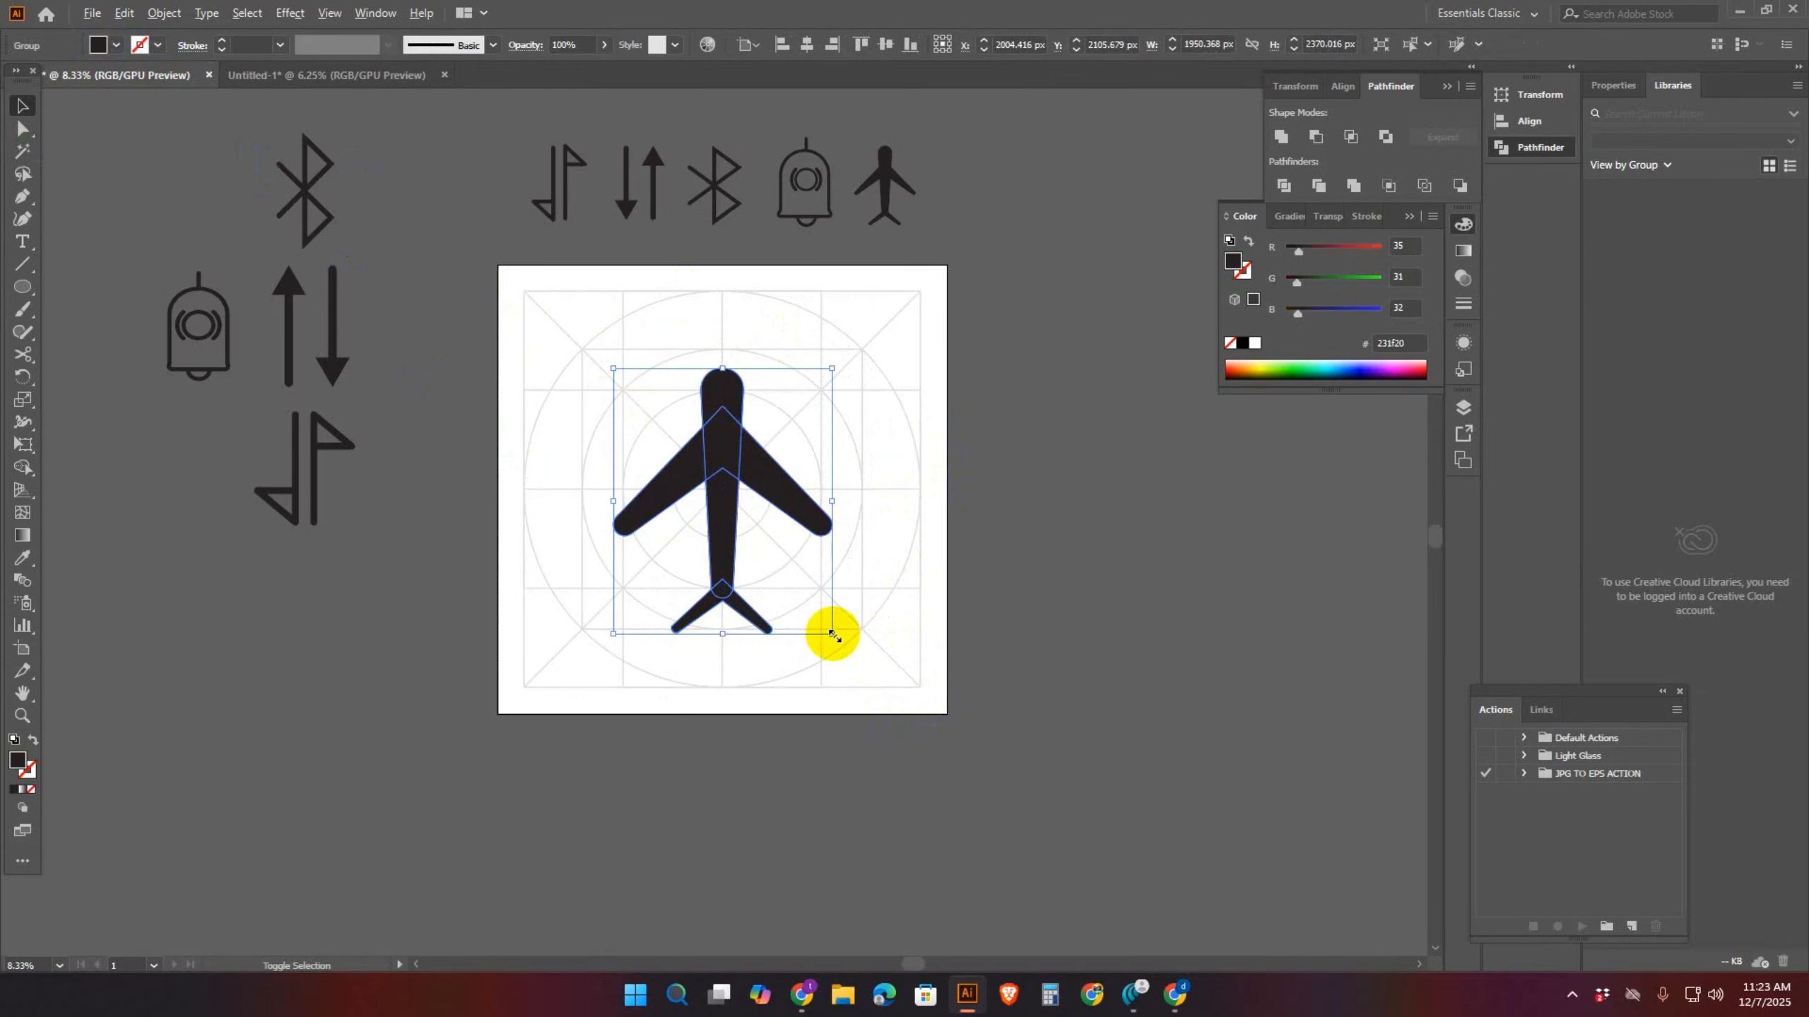
drag(833, 633, 876, 680)
drag(527, 203, 1101, 407)
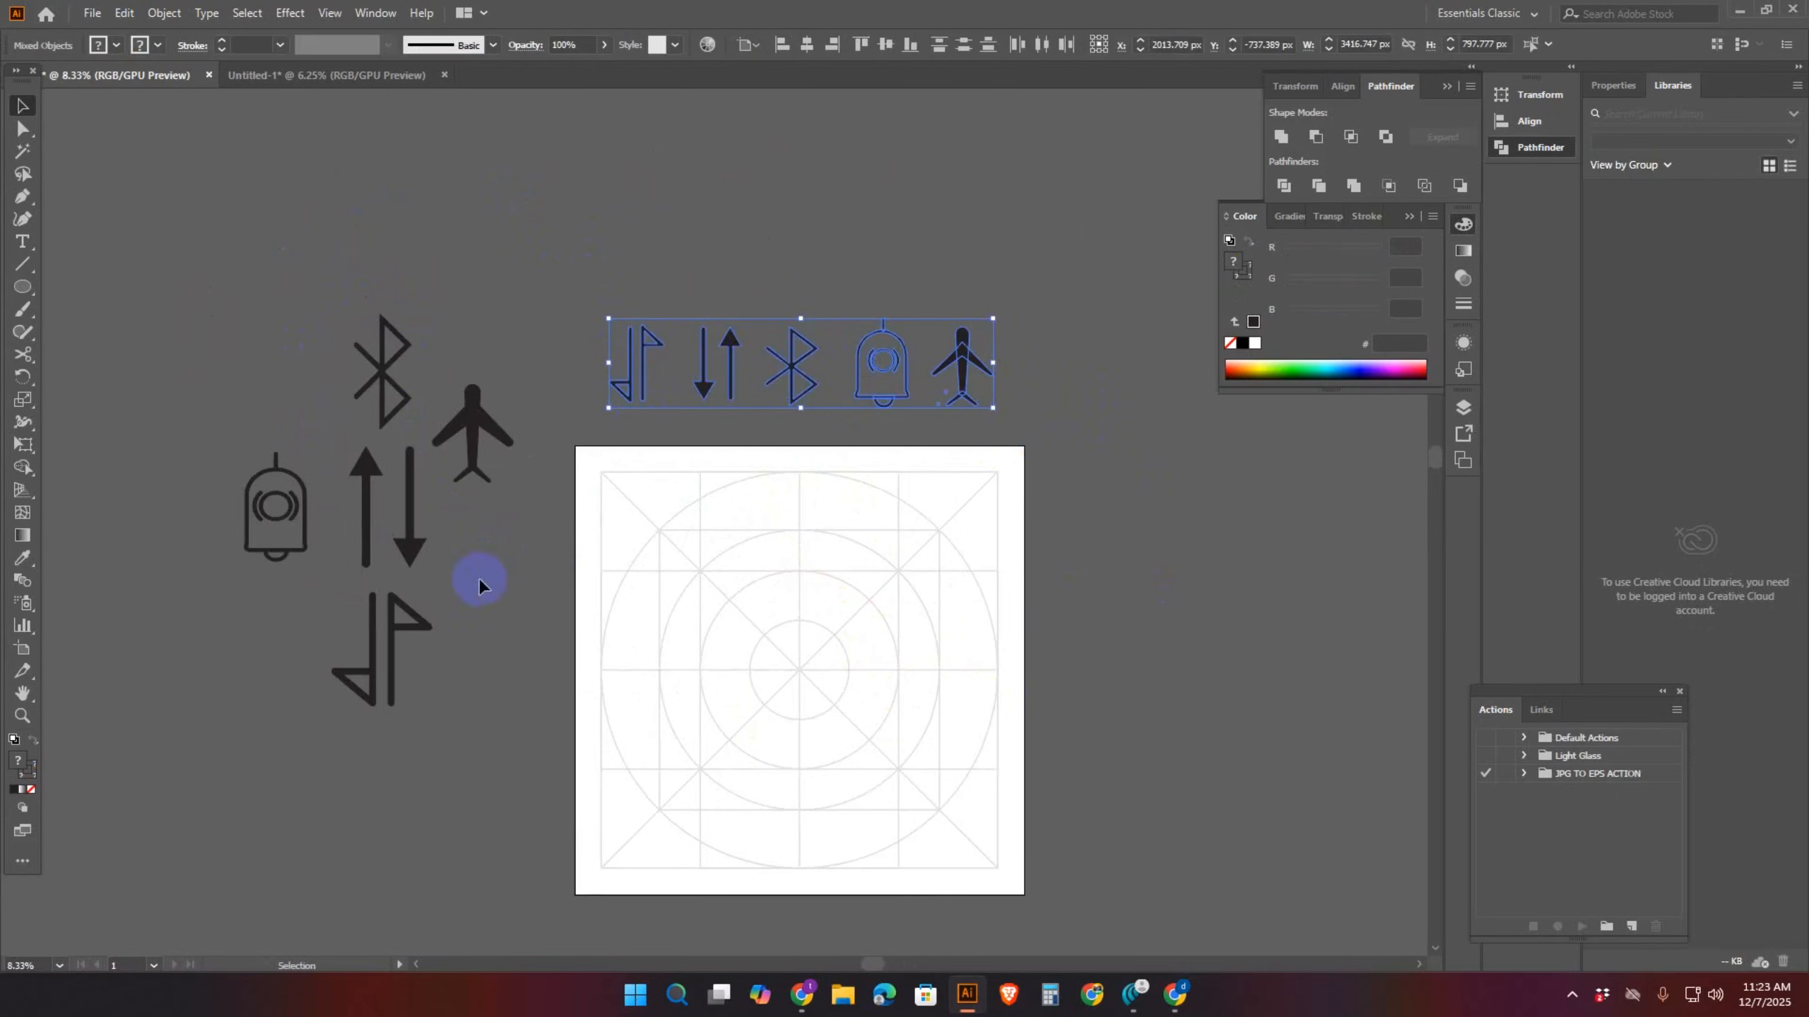
click(846, 486)
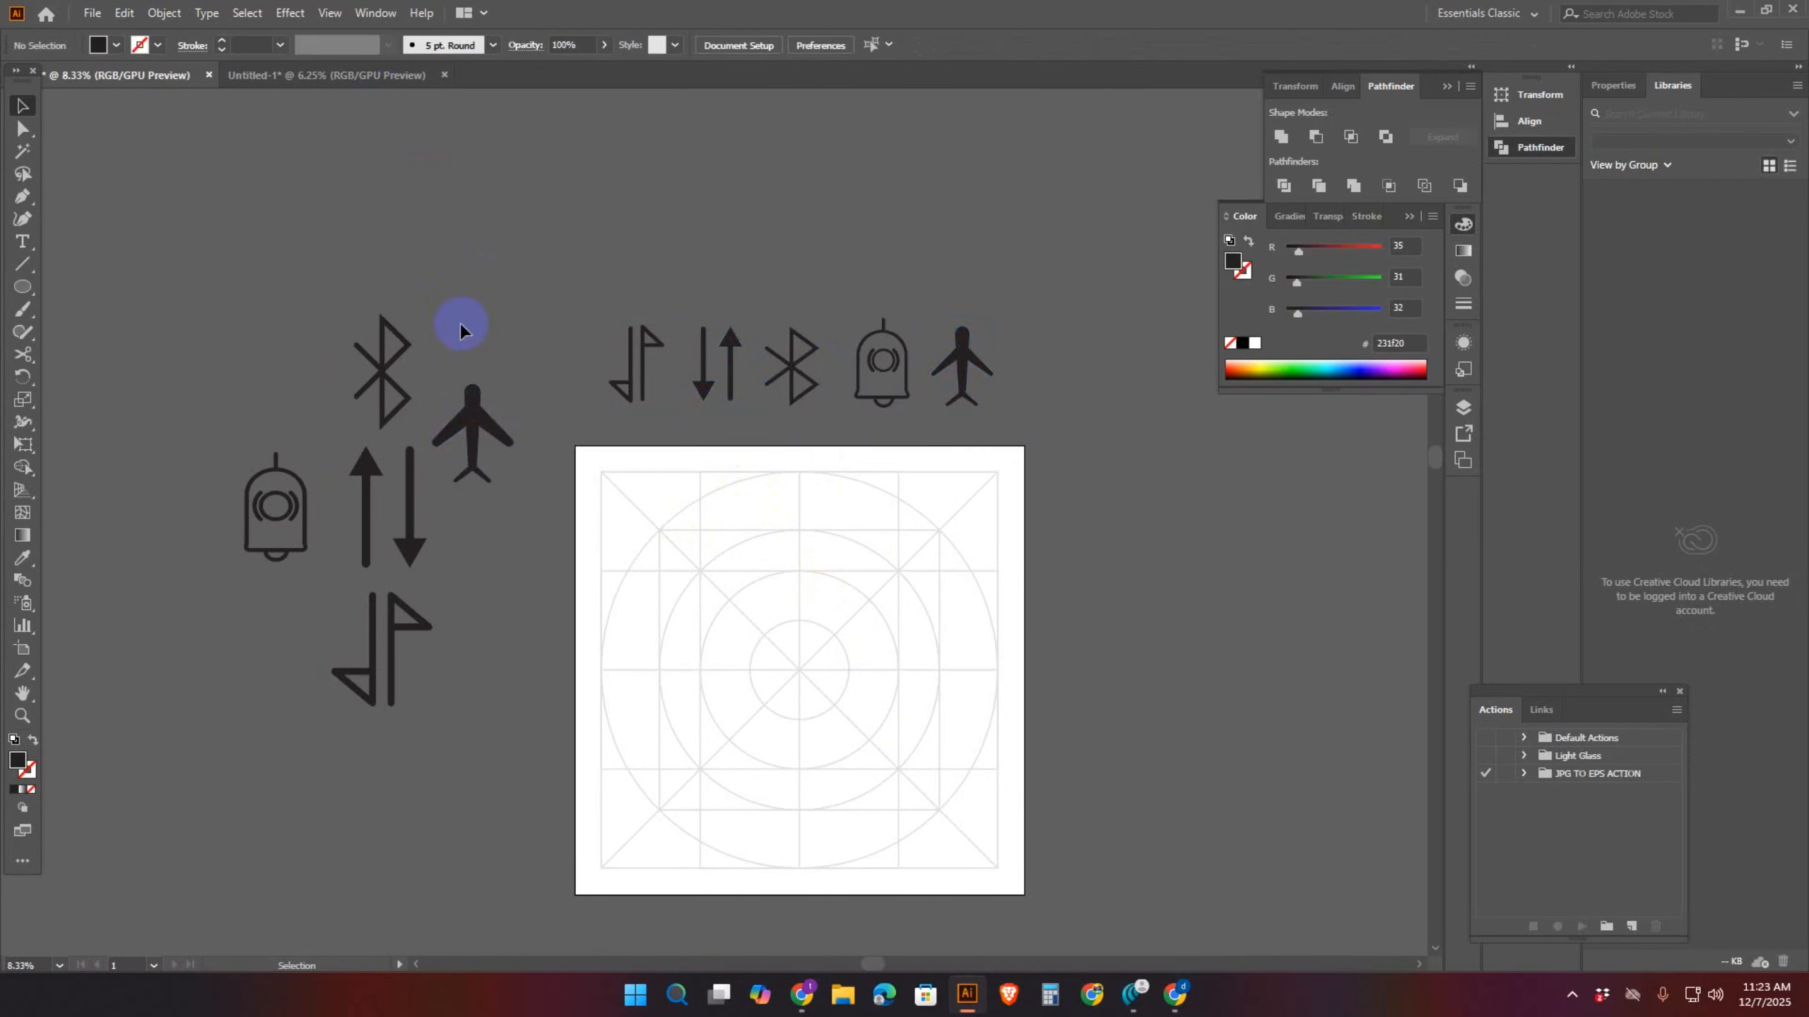
drag(527, 494, 529, 495)
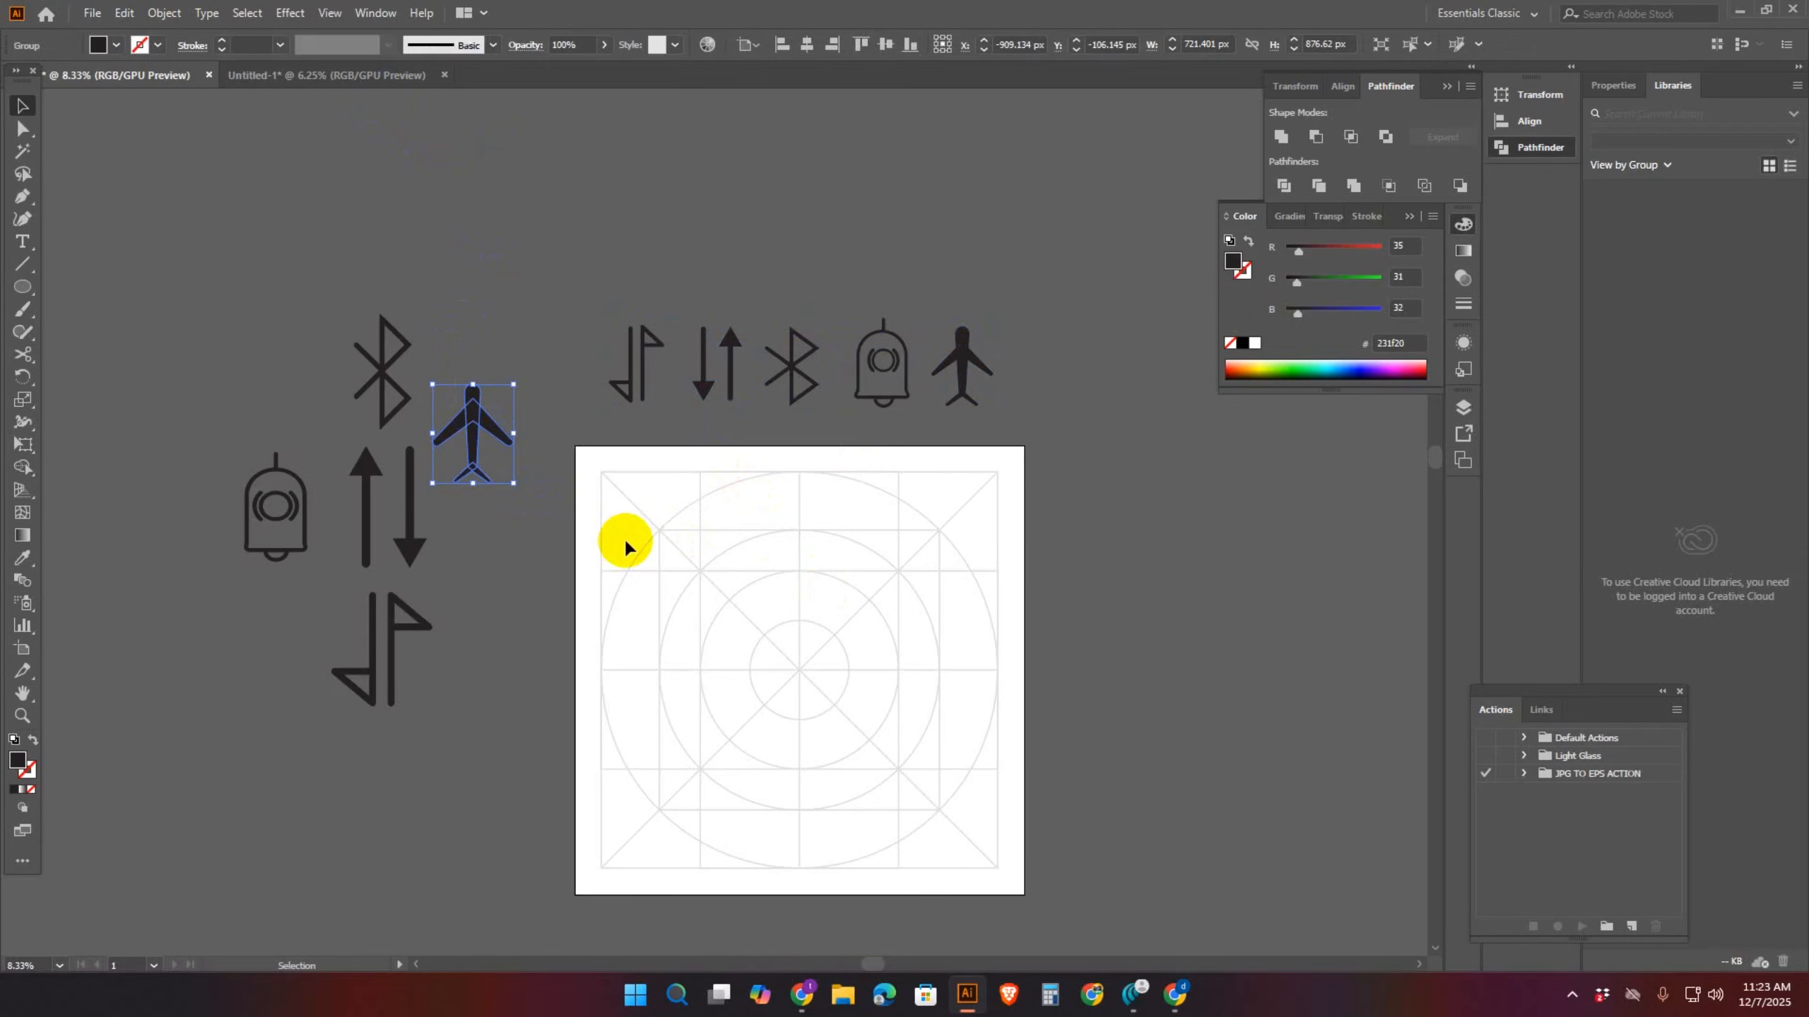
click(503, 348)
click(476, 410)
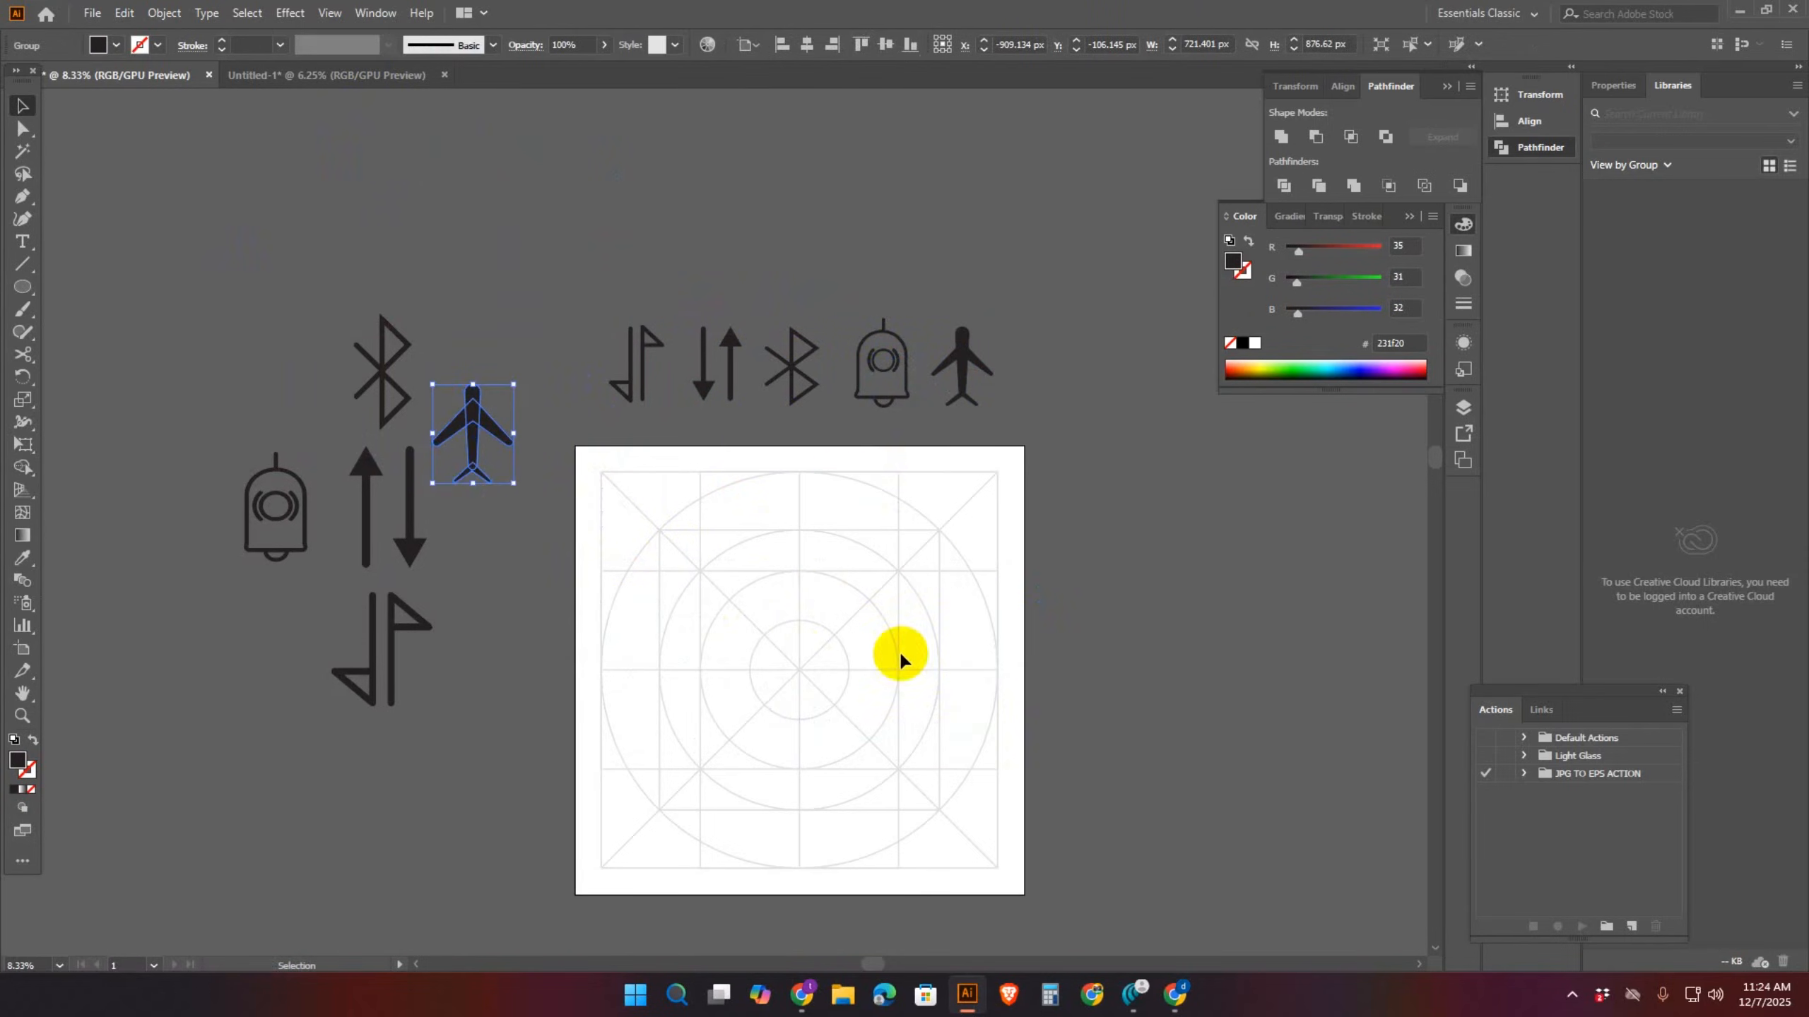